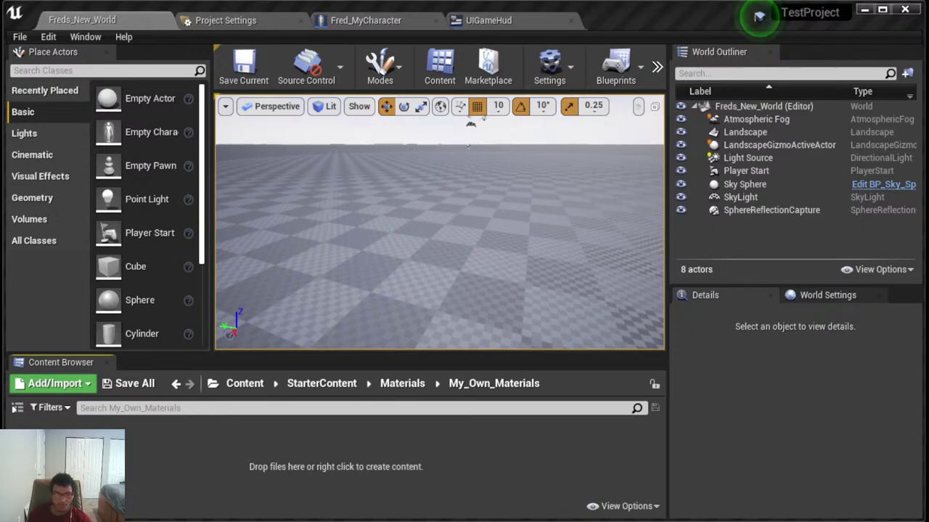
Start a Play-in-Editor test of the level and take control of the character
click(759, 16)
click(759, 16)
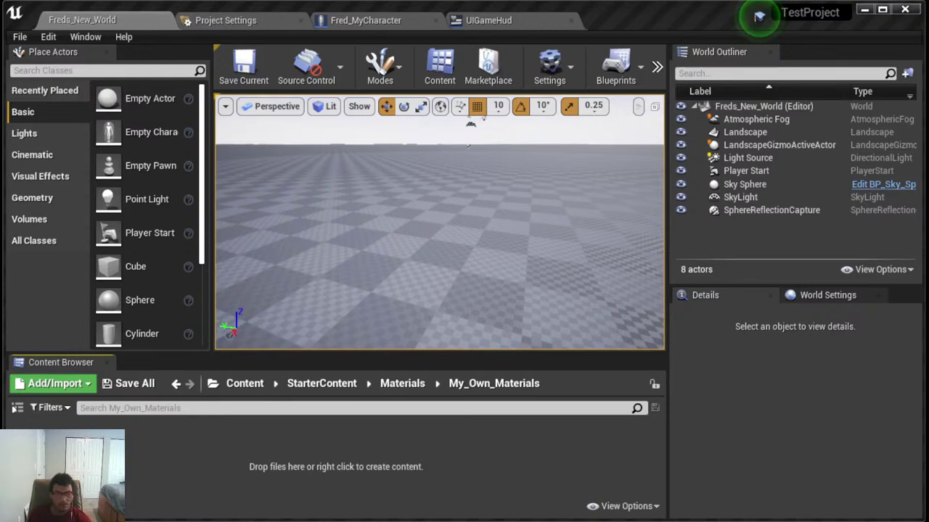
click(759, 16)
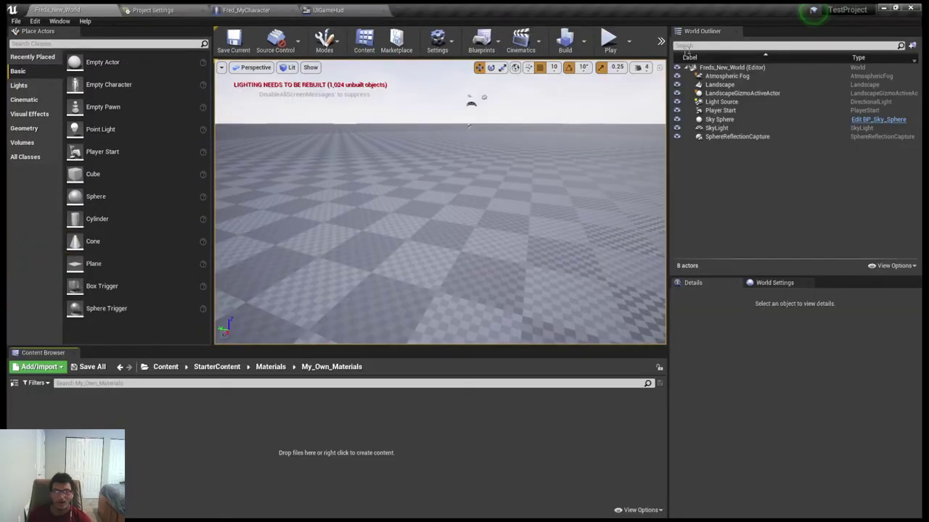
click(608, 44)
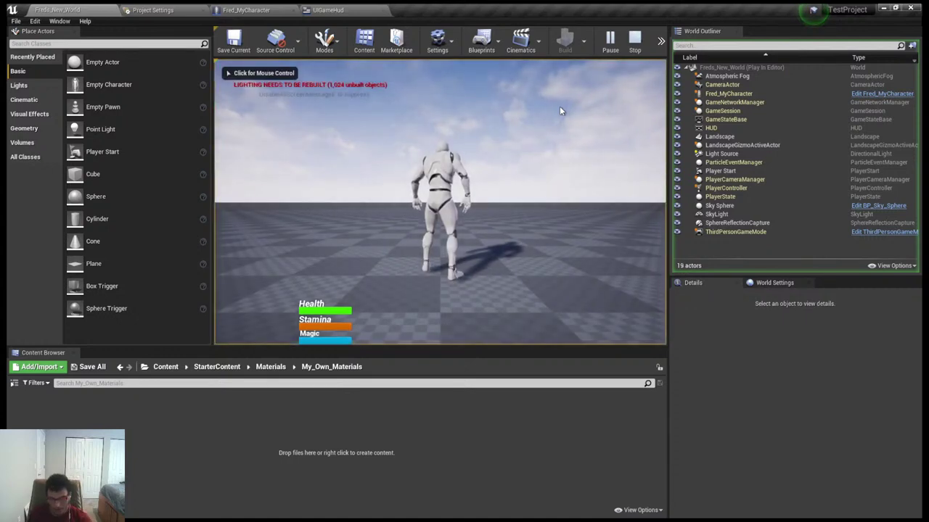
click(561, 109)
Walk and run the character around the level with WASD, then stop the play test
key(s)
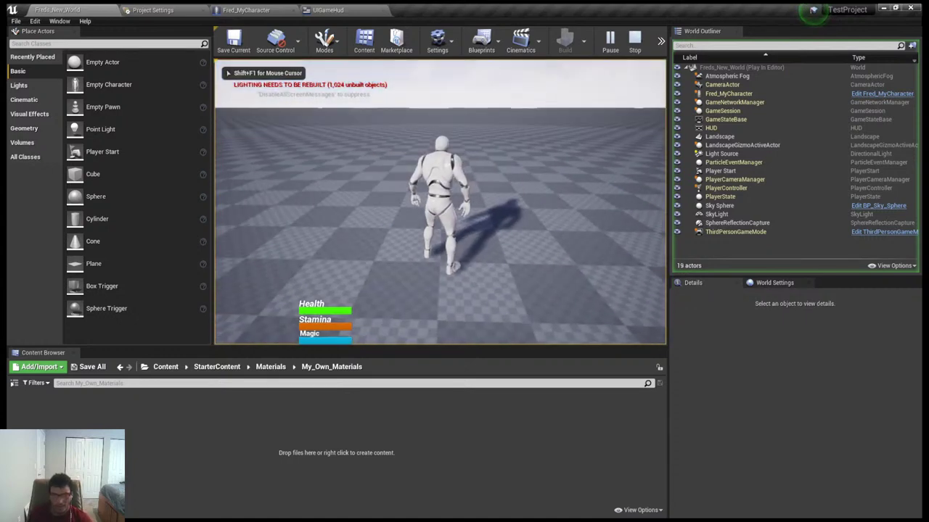
key(w)
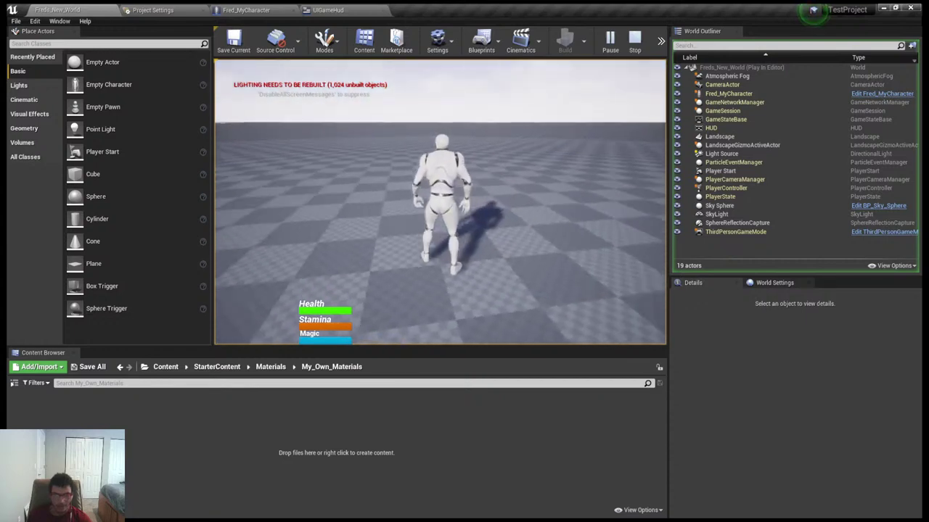
key(d)
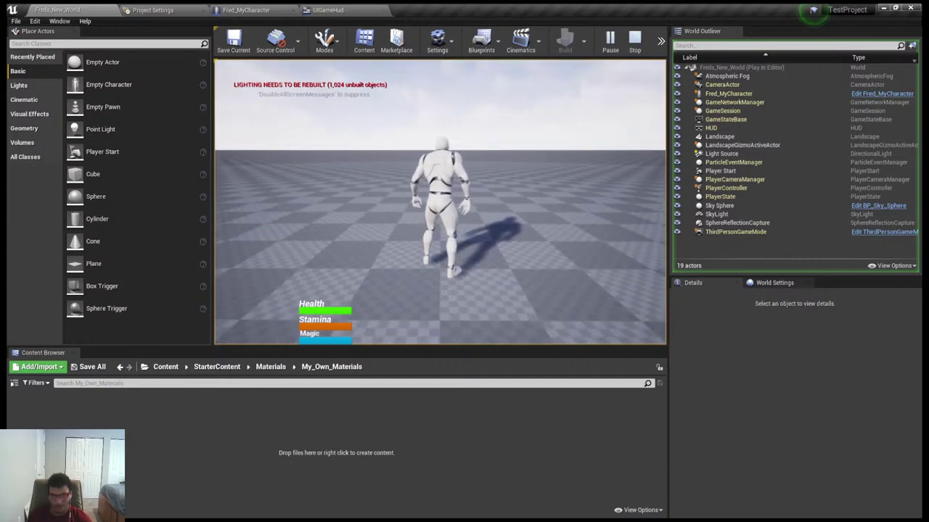
key(w)
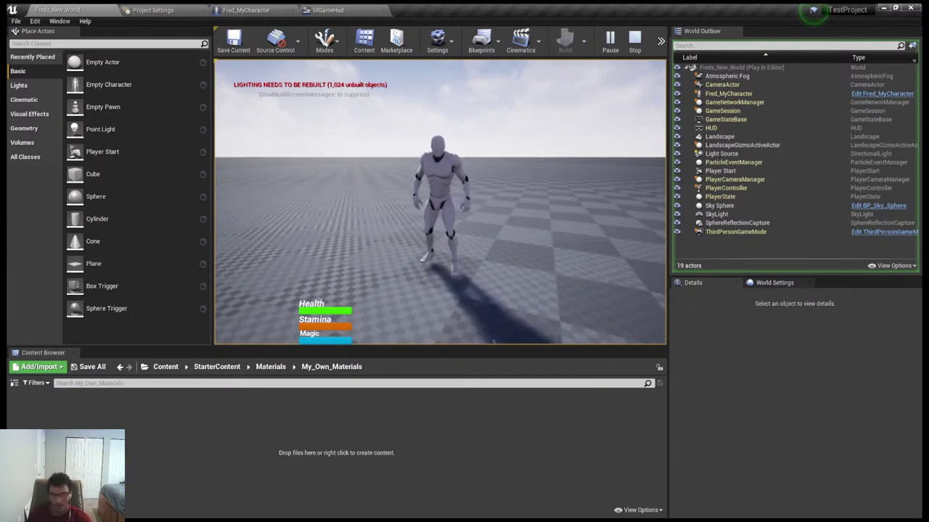
key(d)
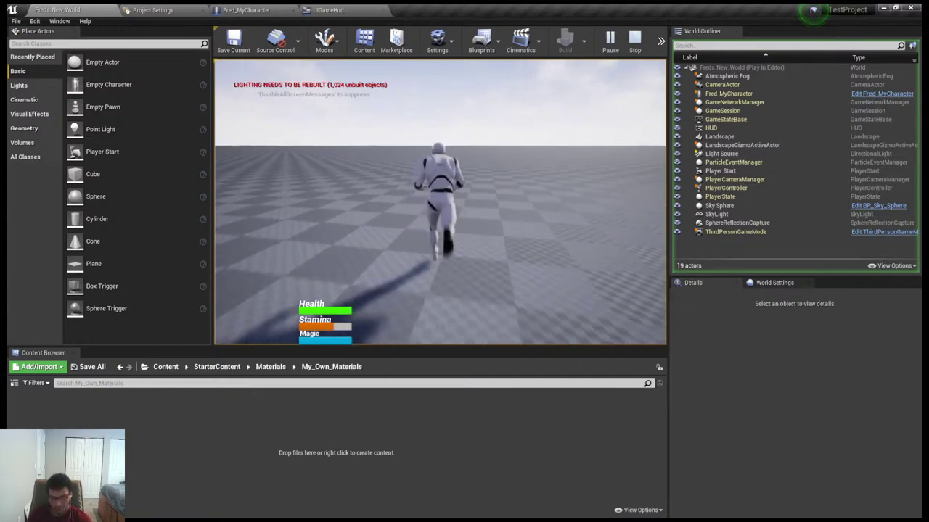
key(a)
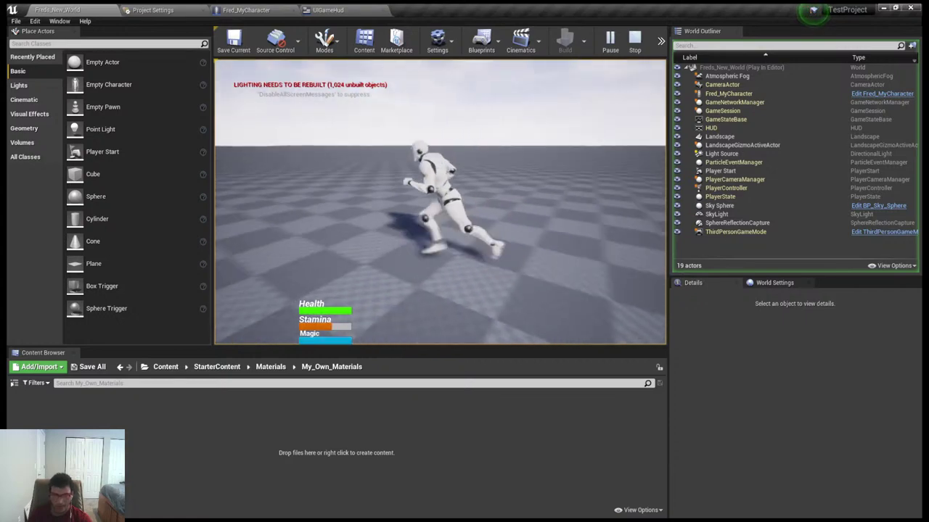
key(w)
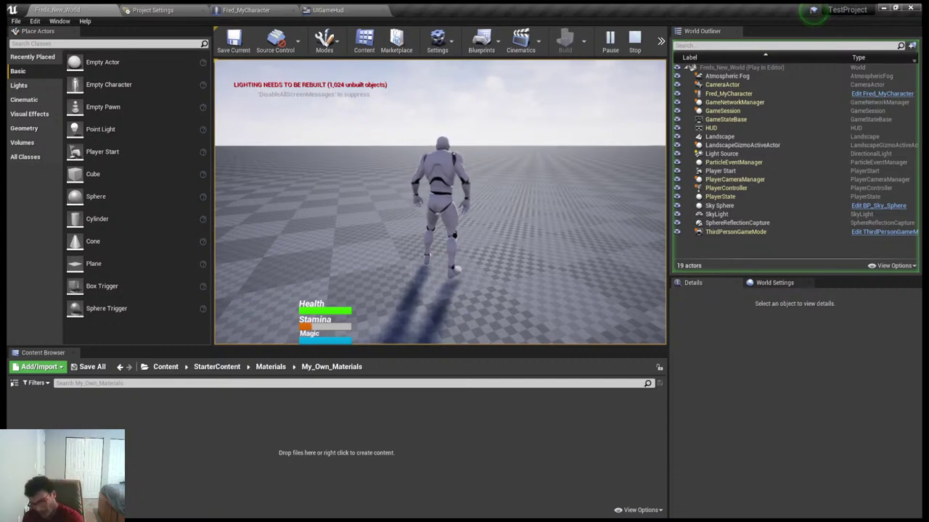
key(Escape)
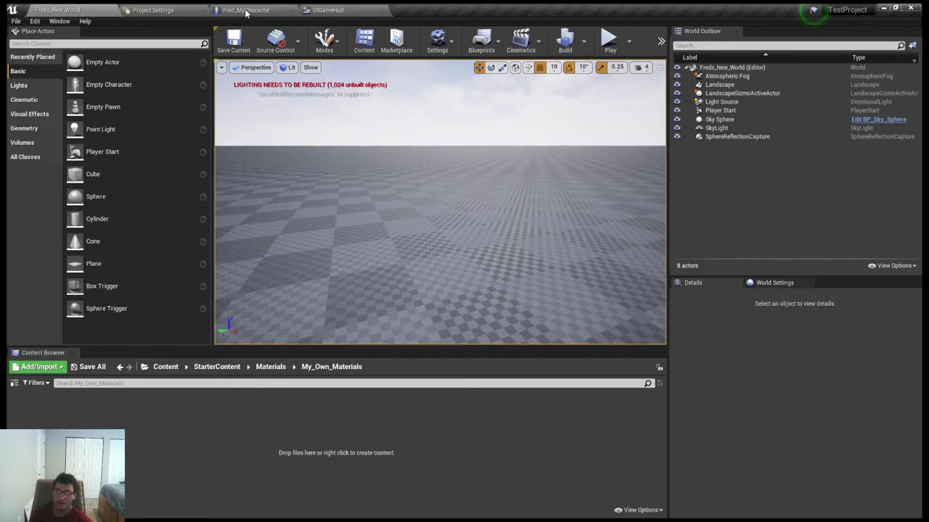
Switch to the Fred_MyCharacter Blueprint and centre its Event Graph node groups in view
click(246, 11)
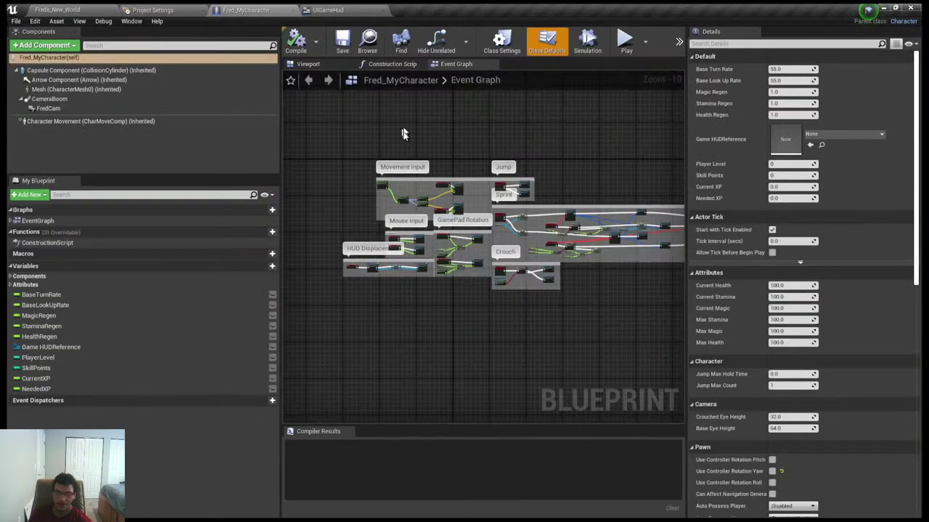
right_drag(402, 131, 332, 141)
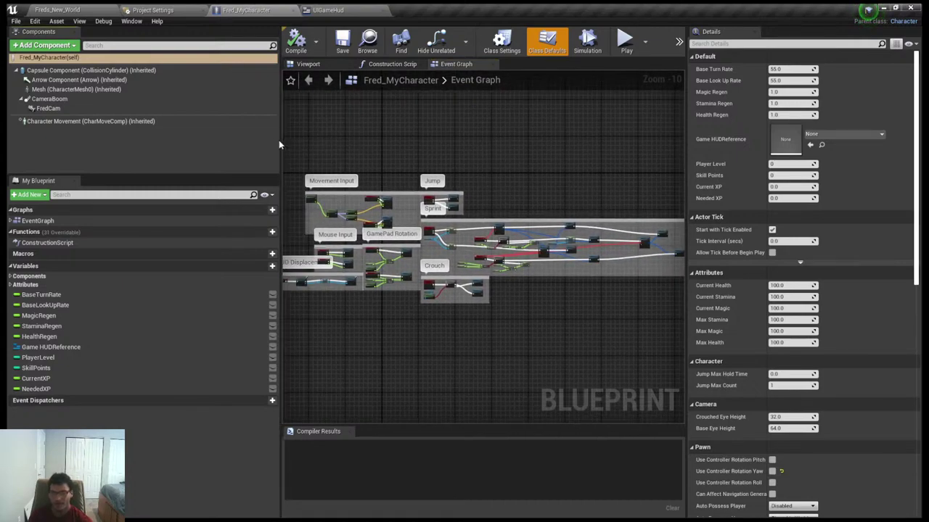
drag(280, 140, 244, 140)
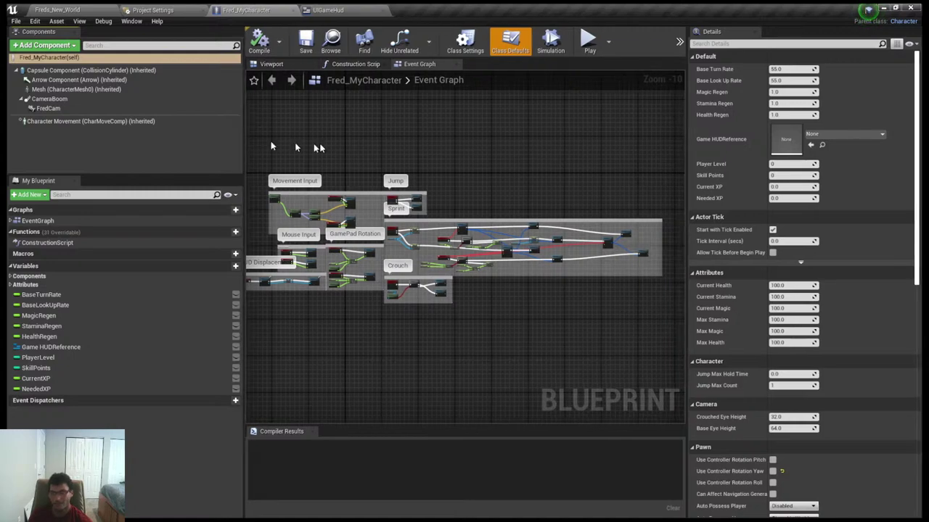
right_drag(319, 148, 379, 137)
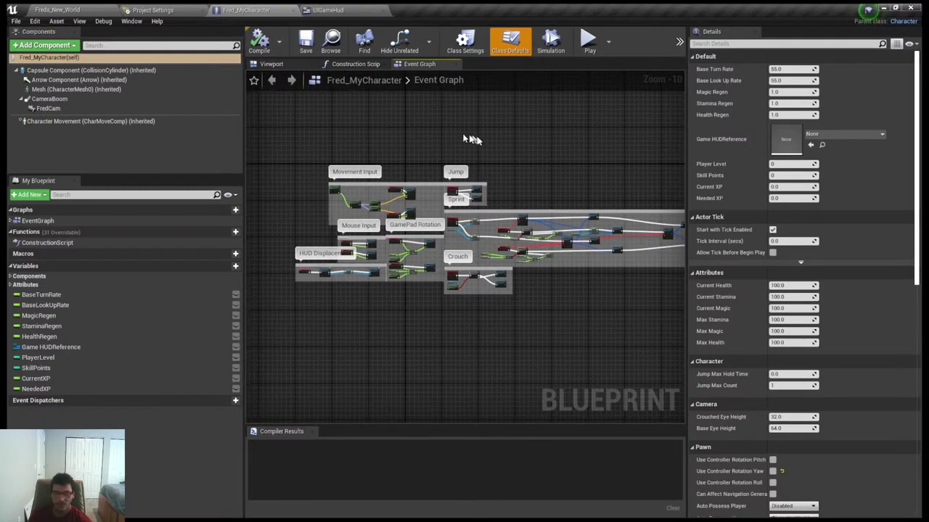
right_drag(468, 138, 445, 151)
scroll(445, 150, down, 2)
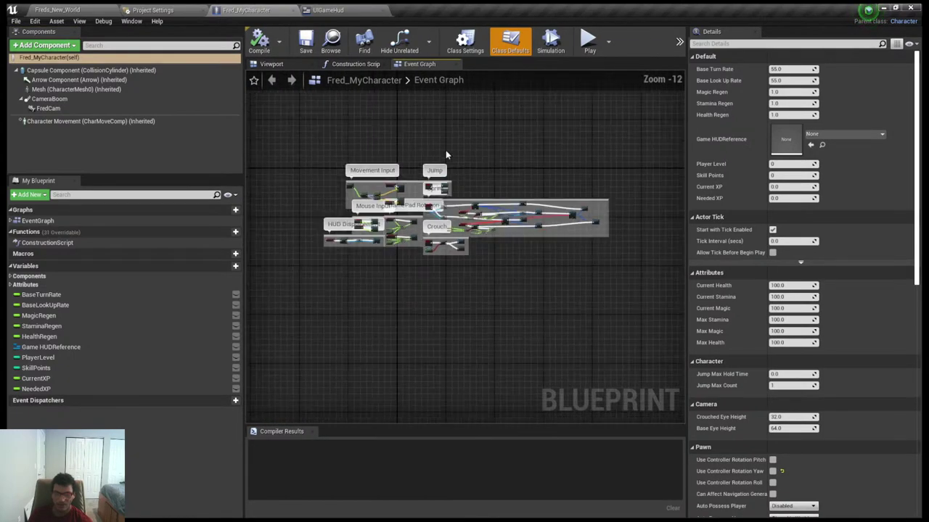
scroll(446, 150, up, 4)
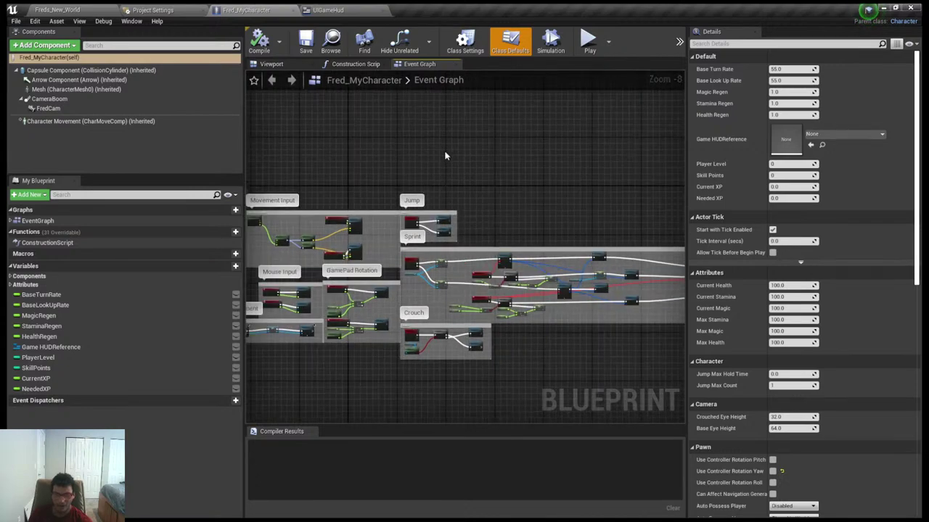
right_drag(445, 152, 551, 114)
Select the Movement Input comment box and zoom until its group fills the graph
scroll(484, 137, up, 1)
scroll(482, 132, up, 1)
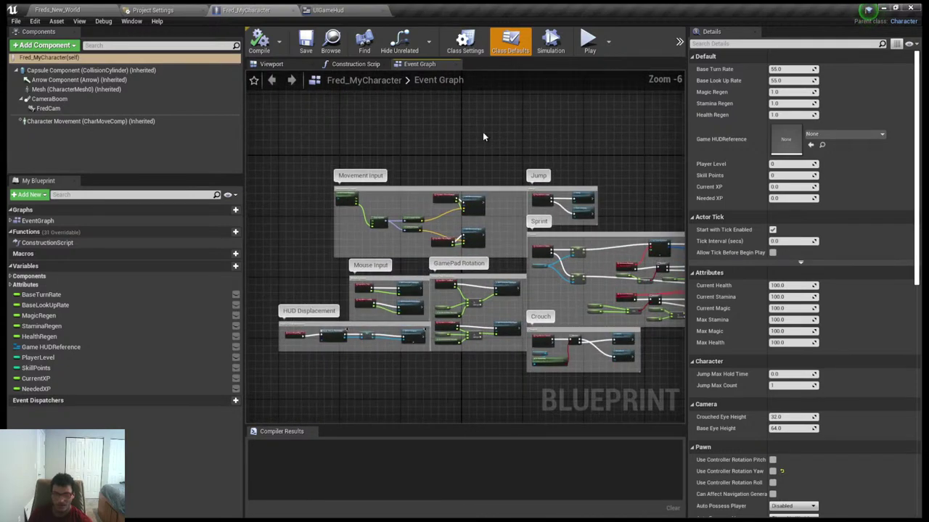
right_drag(482, 132, 495, 93)
scroll(447, 136, up, 1)
right_drag(447, 136, 460, 160)
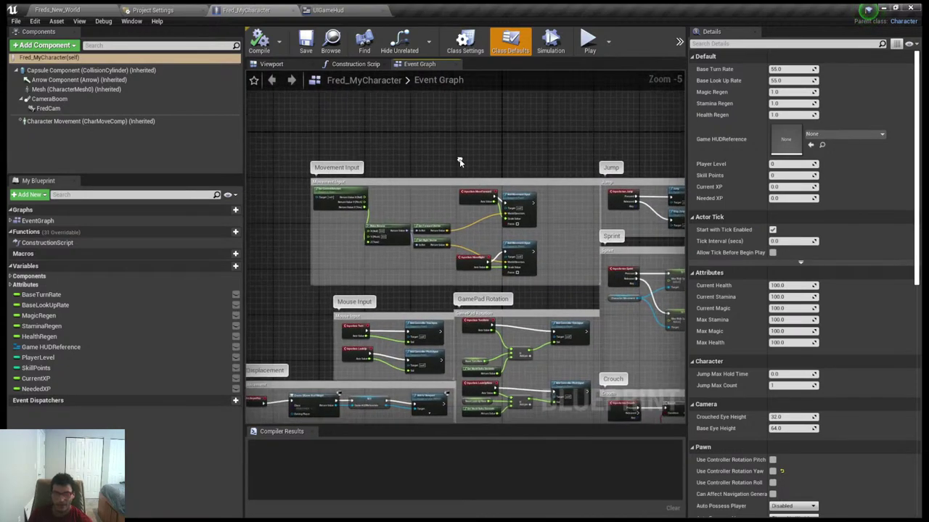
click(427, 180)
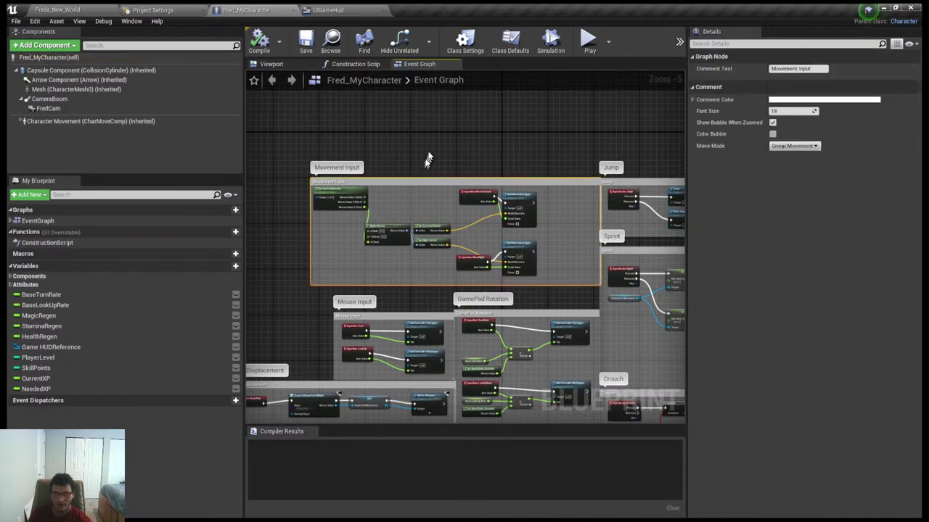
scroll(428, 156, up, 3)
right_drag(428, 155, 549, 144)
scroll(549, 143, up, 1)
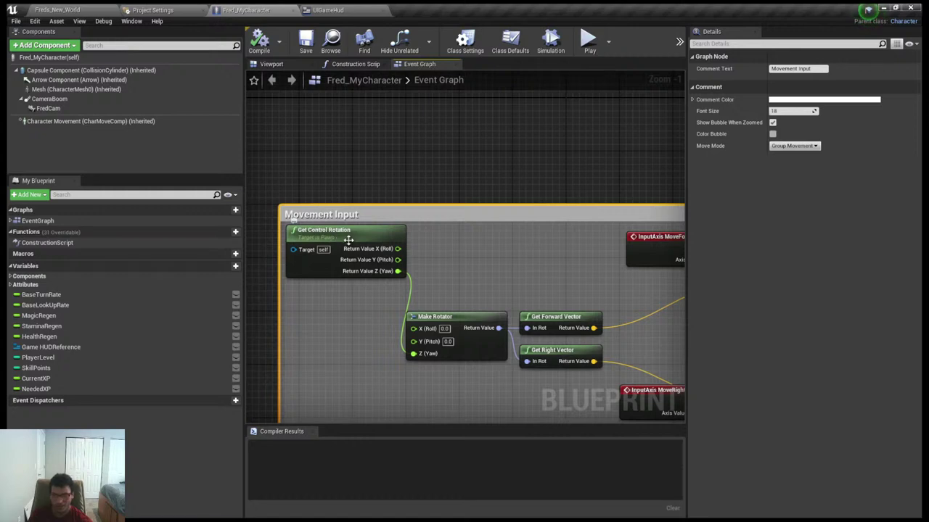
Open Project Settings at Engine > Input and search the input bindings
click(158, 11)
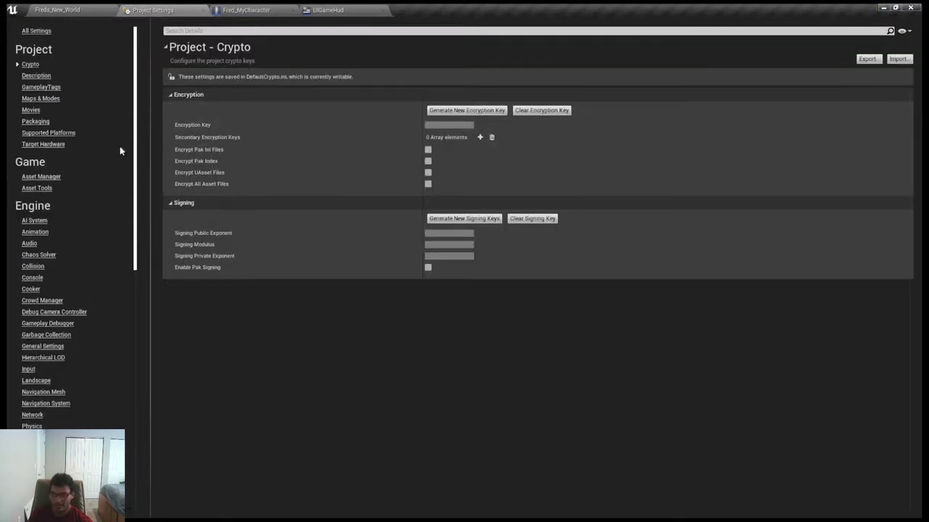
click(29, 370)
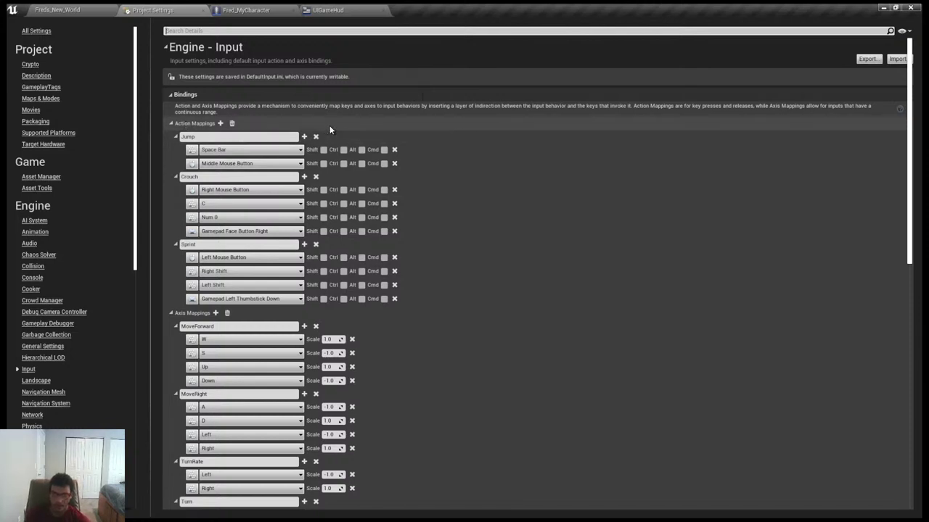
key(ctrl+f)
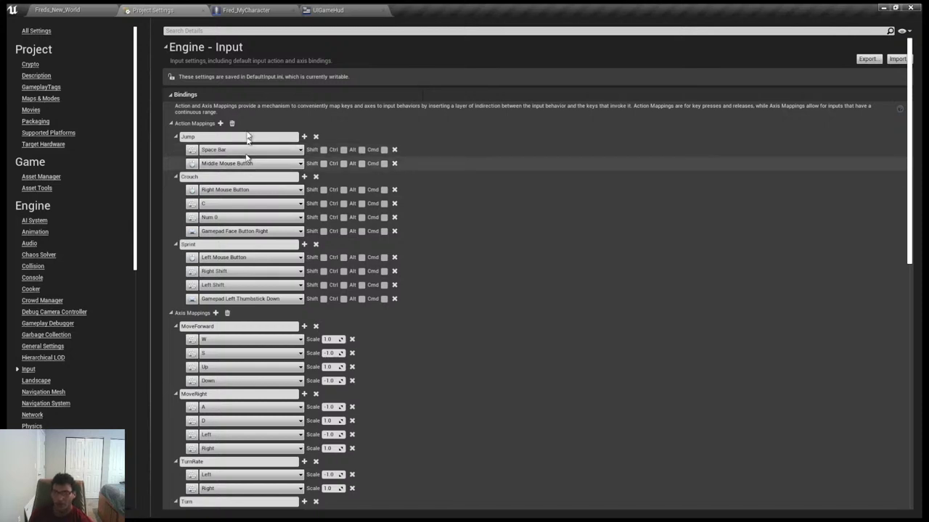
Run and stop a quick simulation from Fred_MyCharacter, then return to the Freds_New_World level
click(236, 10)
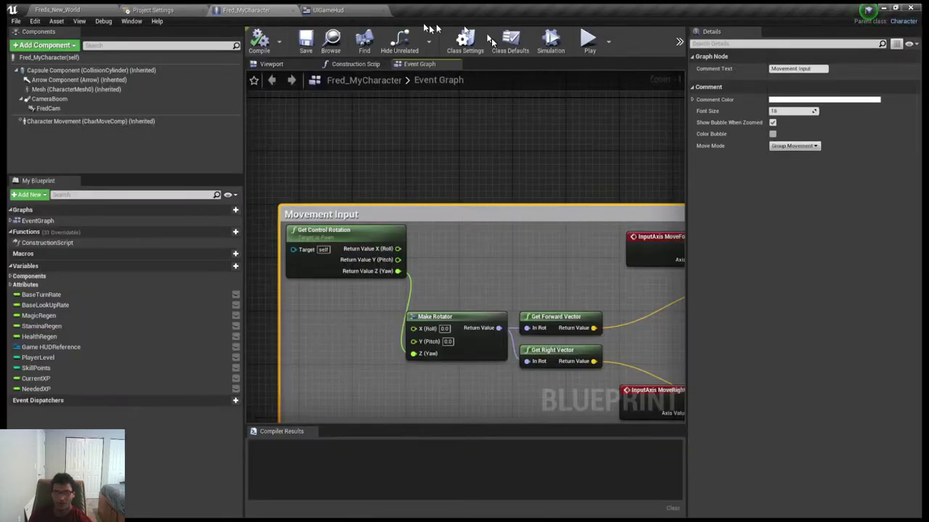
click(590, 41)
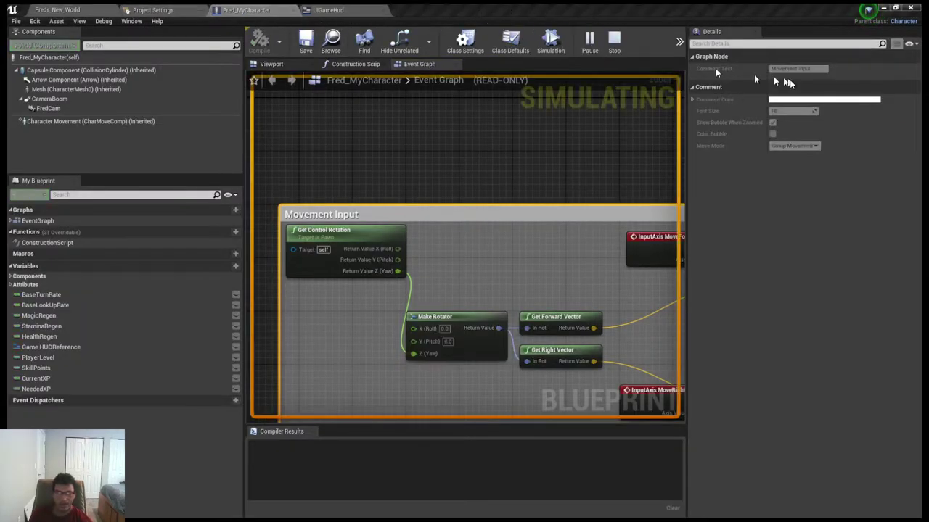
key(Escape)
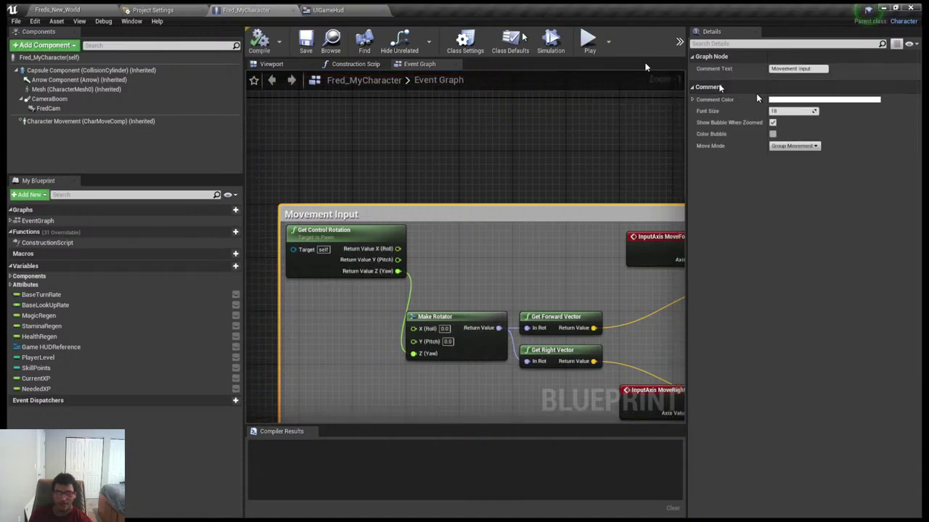
click(161, 10)
click(60, 10)
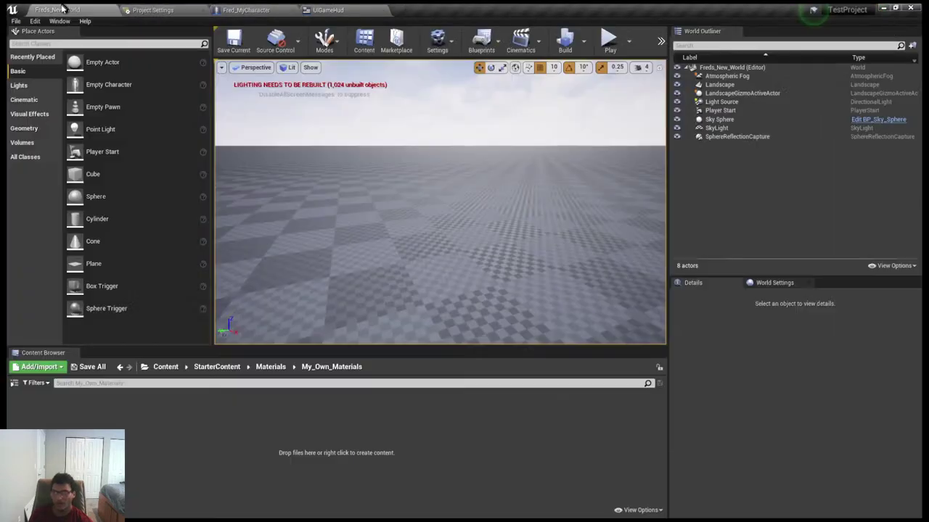
Play the level, running forward with W and jumping repeatedly with Space, then exit with Esc
click(617, 42)
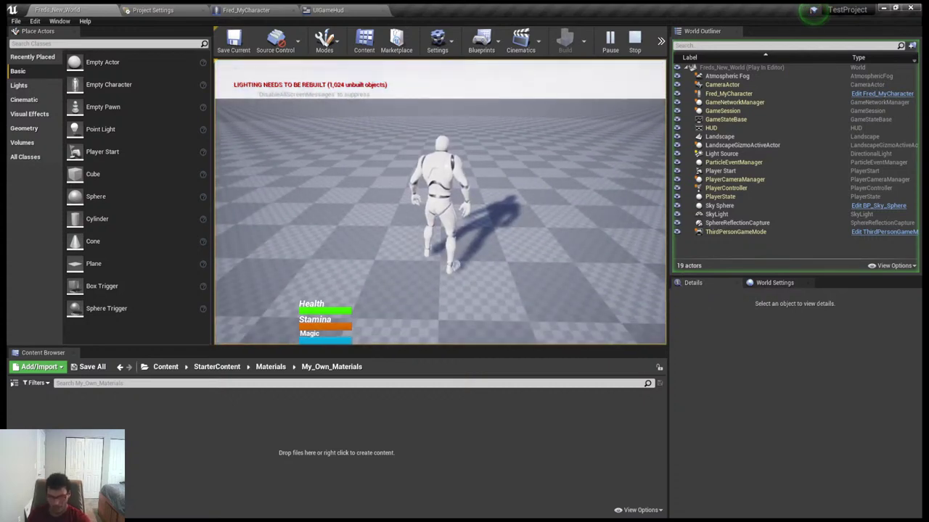
key(space)
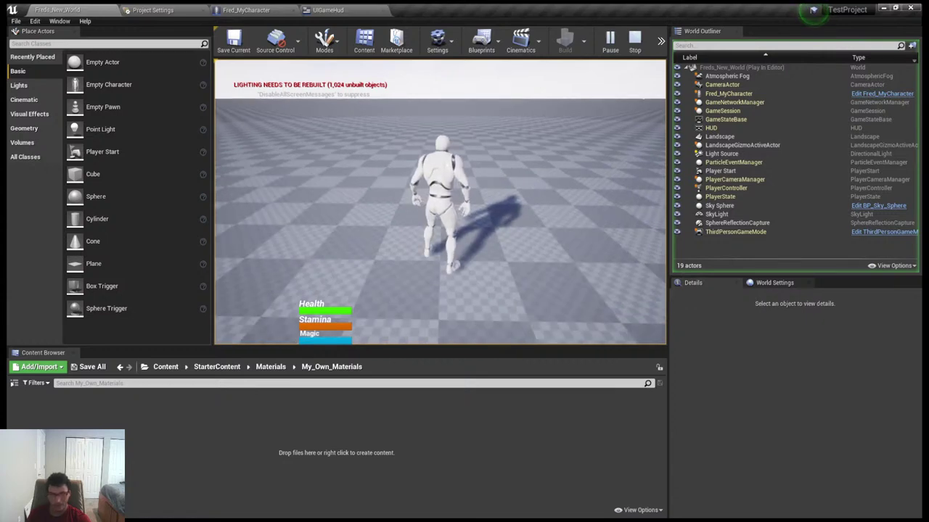
key(w)
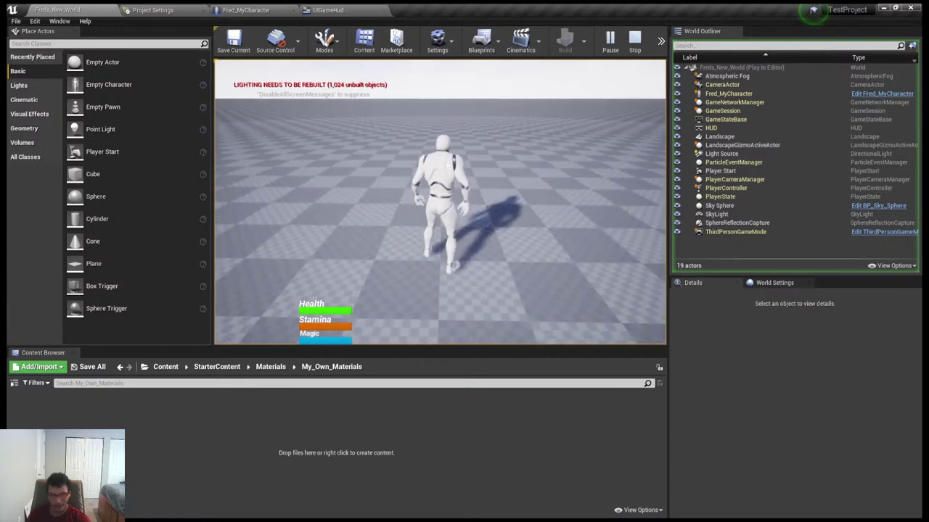
mouse_move(440, 202)
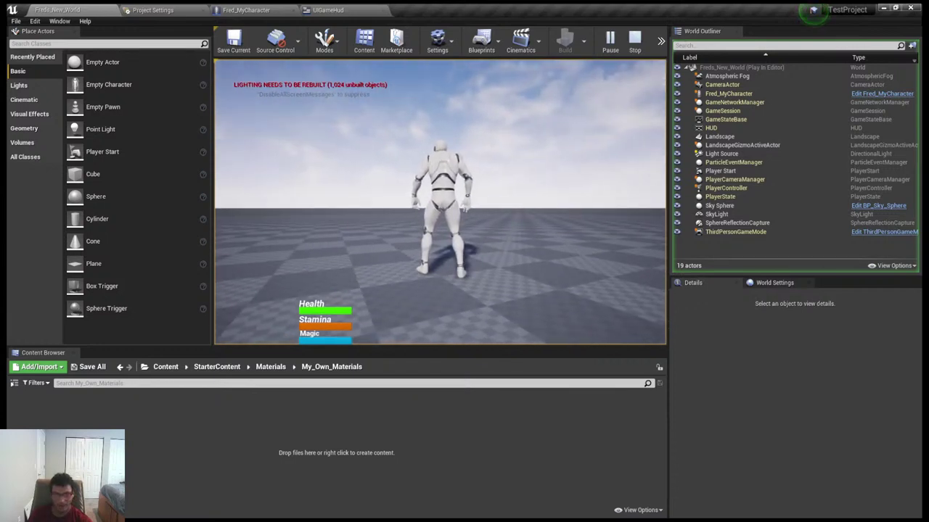
key(space)
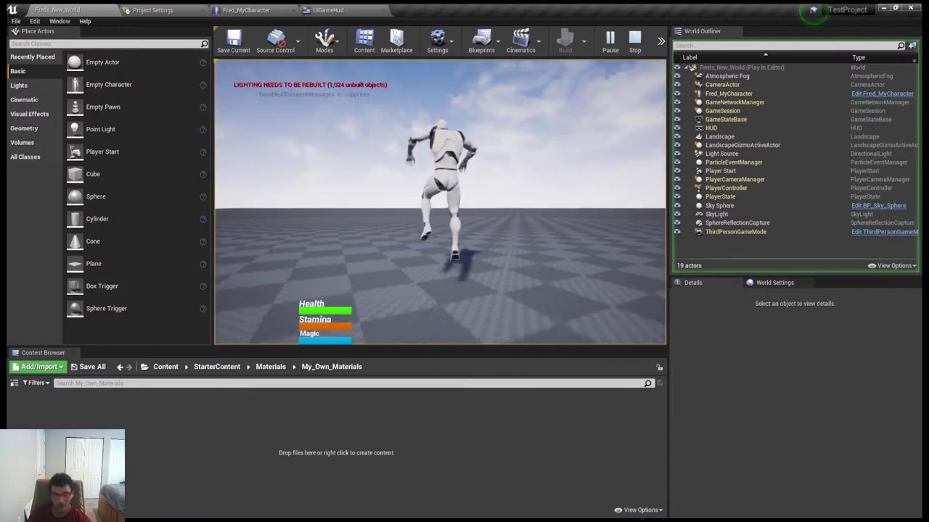
key(space)
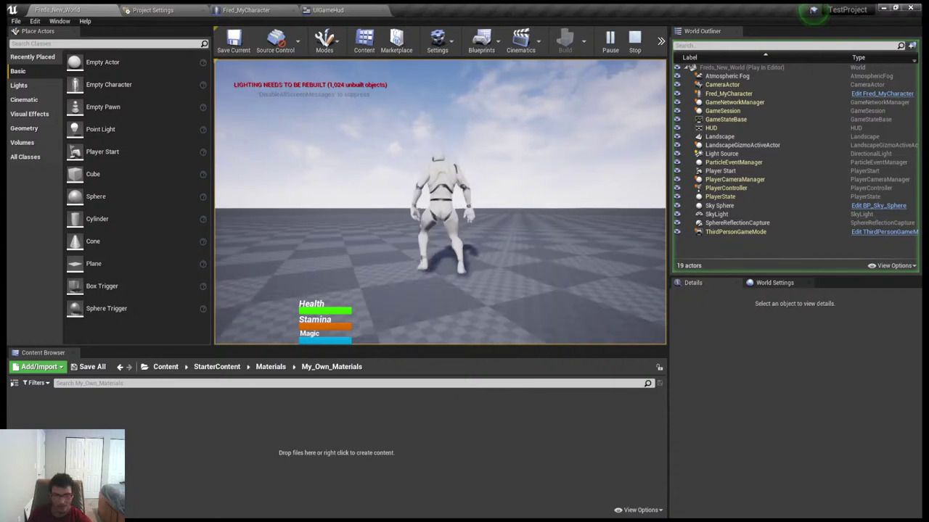
key(space)
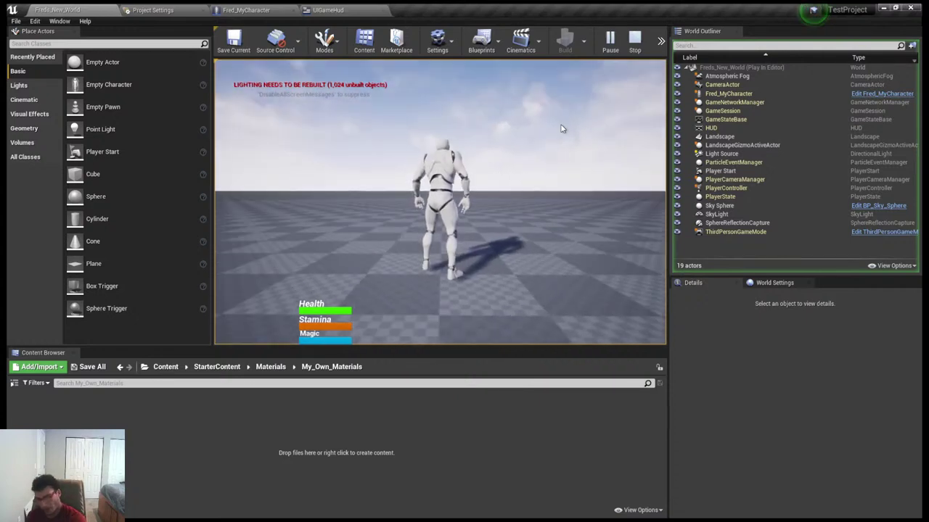
key(Escape)
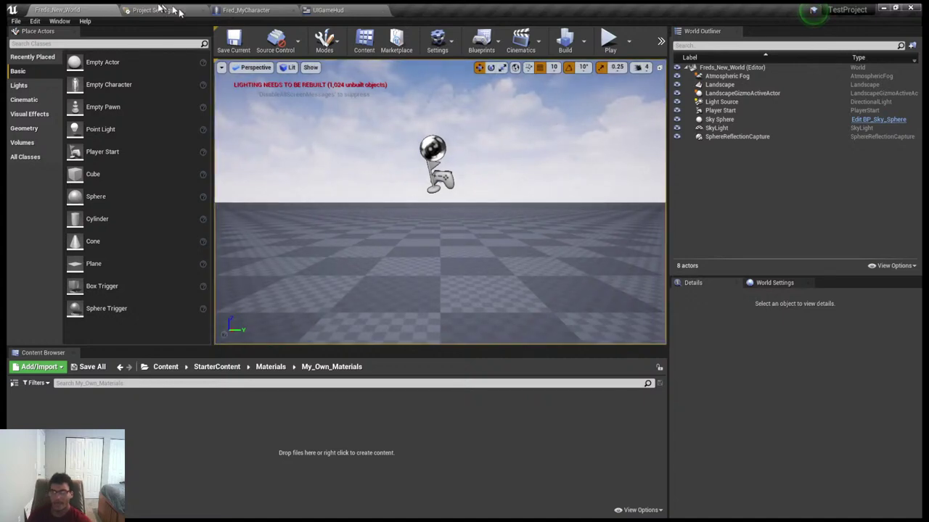
Pan Fred_MyCharacter's Event Graph to the Jump and Sprint groups and select the Jump comment
click(244, 9)
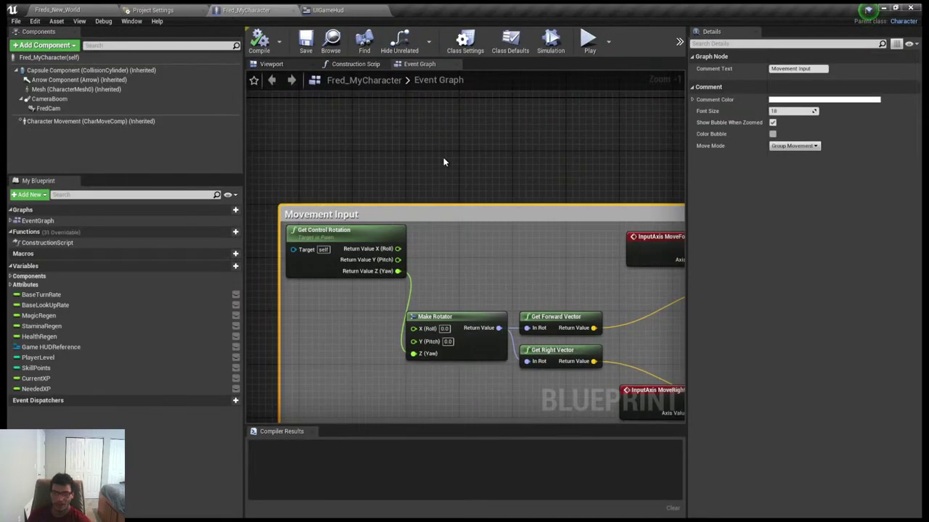
right_drag(453, 154, 312, 91)
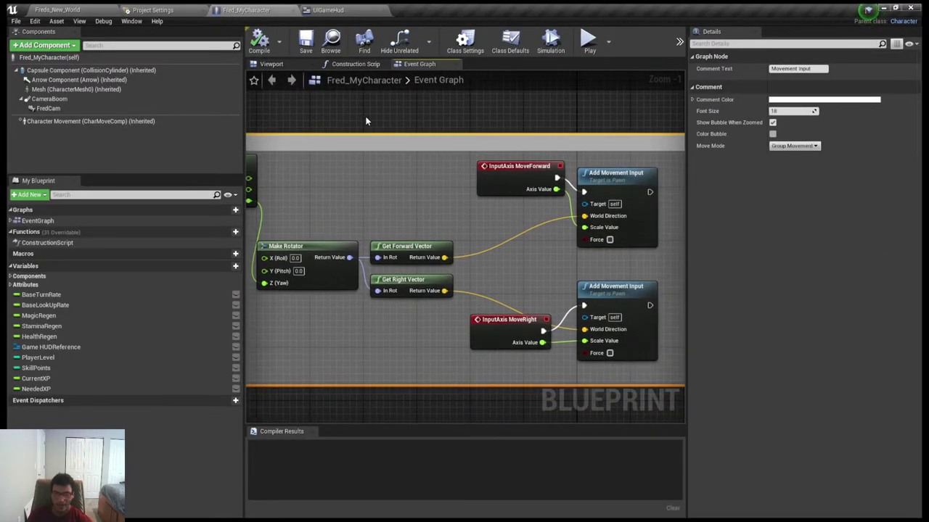
right_drag(366, 121, 293, 116)
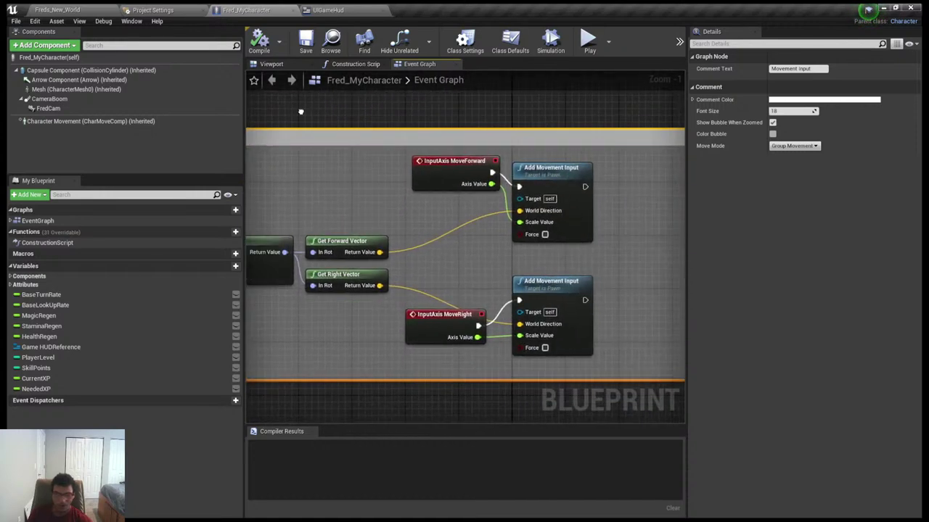
scroll(330, 116, down, 1)
scroll(363, 121, down, 1)
right_drag(362, 120, 292, 115)
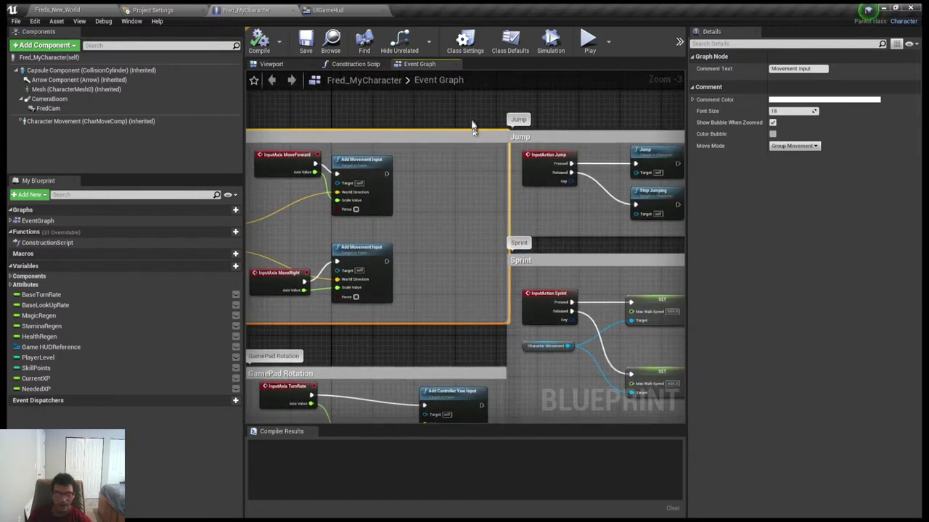
right_drag(473, 124, 331, 174)
click(437, 178)
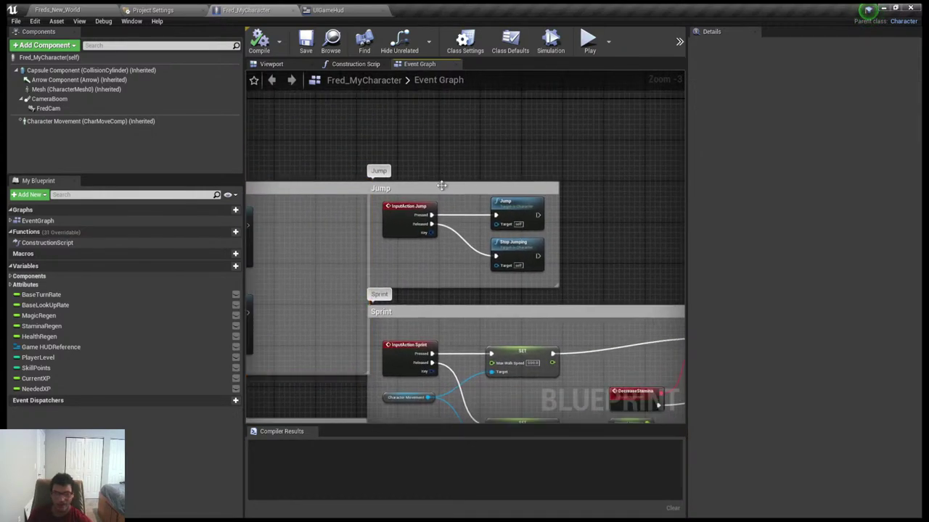
click(441, 188)
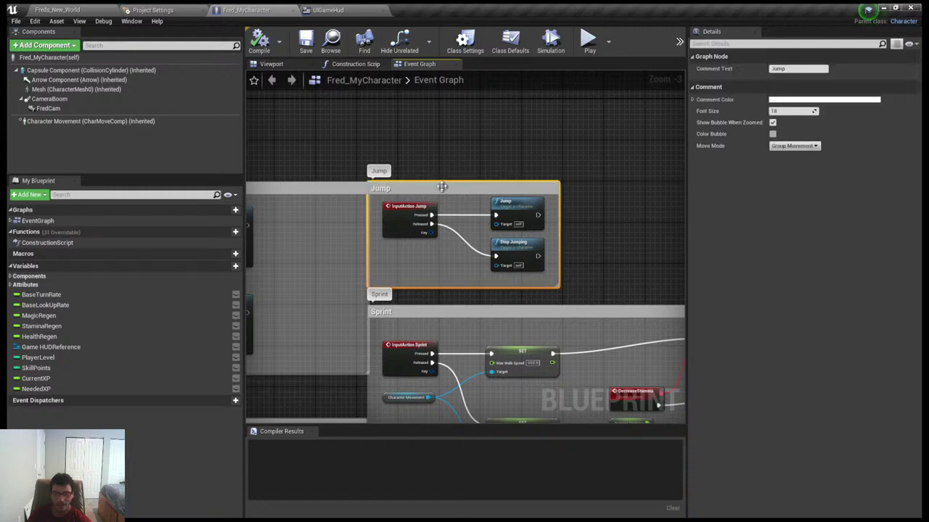
scroll(445, 175, up, 2)
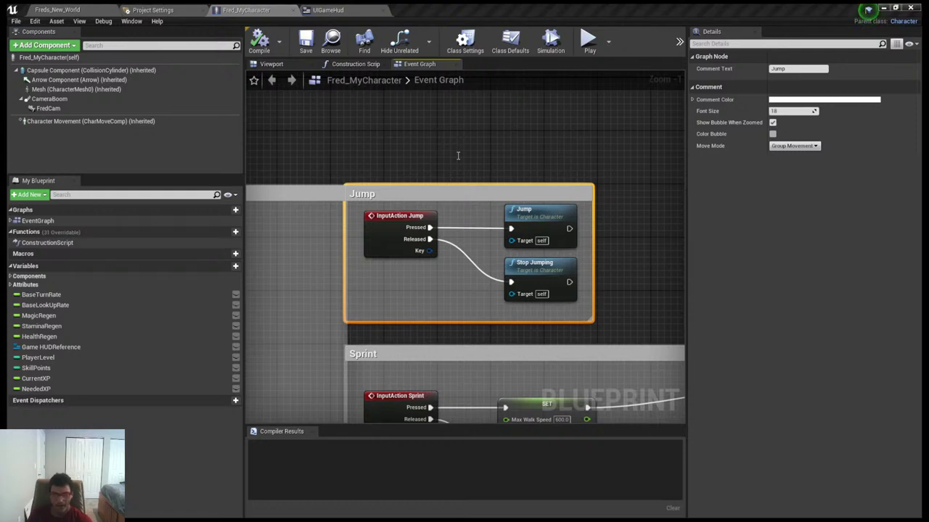
Paste copies of the Jump node and InputAction Jump event above the Jump comment
key(ctrl+v)
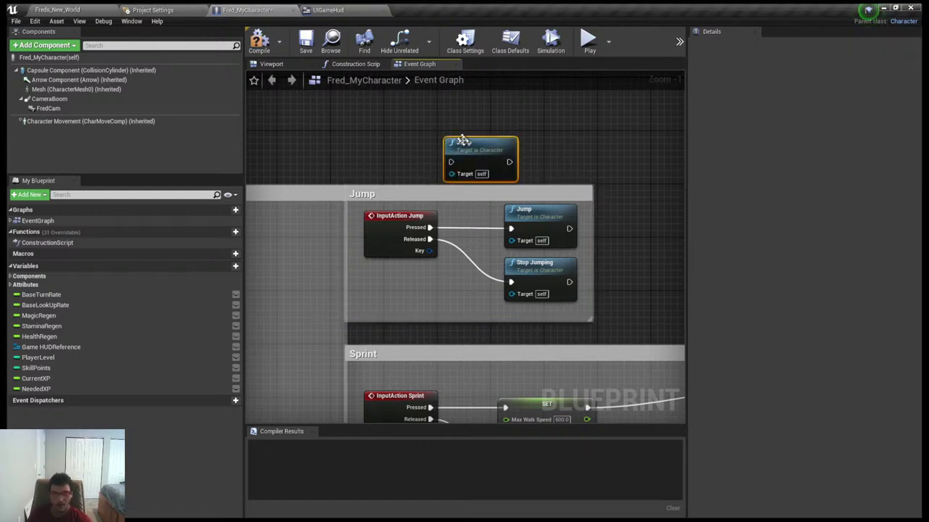
drag(462, 140, 523, 142)
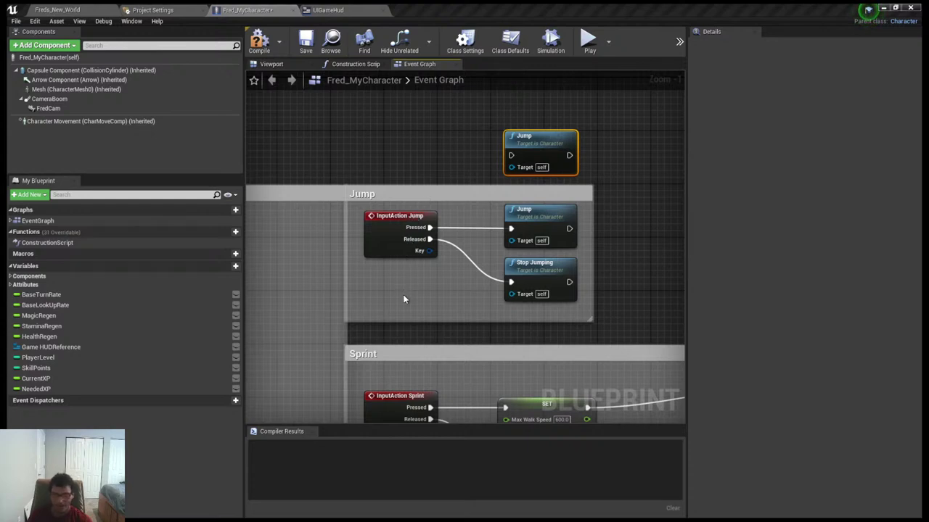
key(ctrl+v)
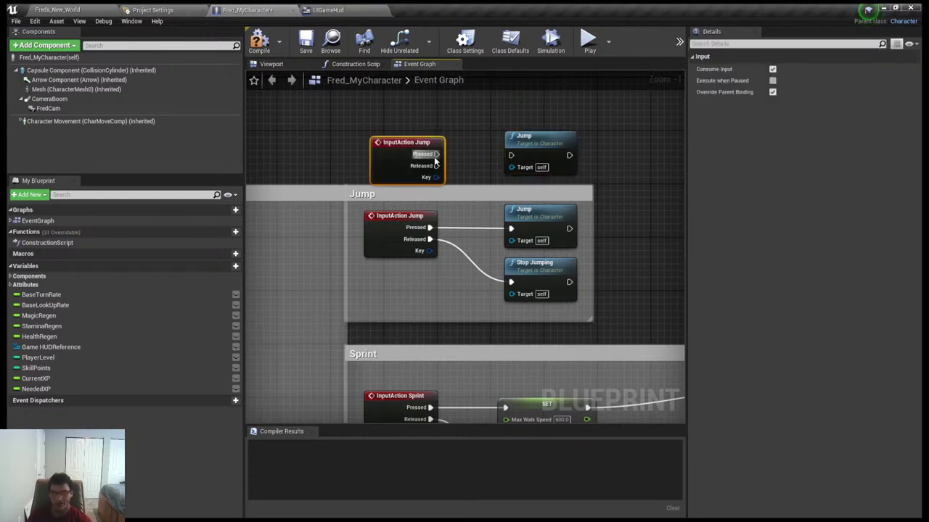
click(388, 225)
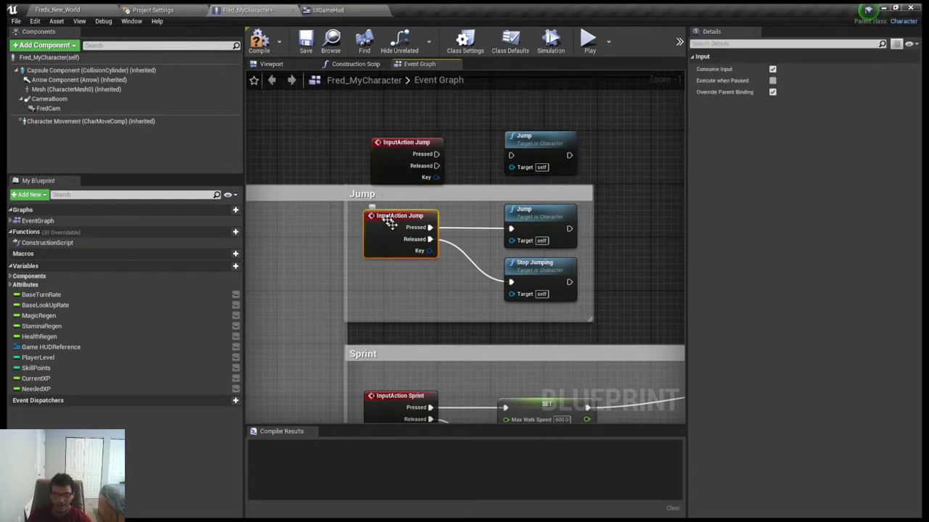
drag(395, 148, 511, 156)
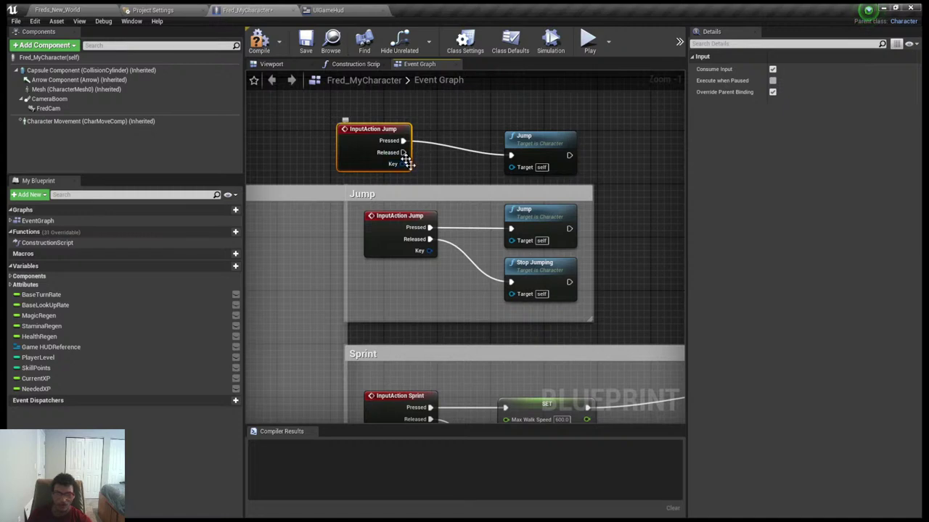
Wire the new event's Pressed output to the Jump node and align the two nodes
drag(403, 152, 427, 159)
drag(521, 136, 521, 122)
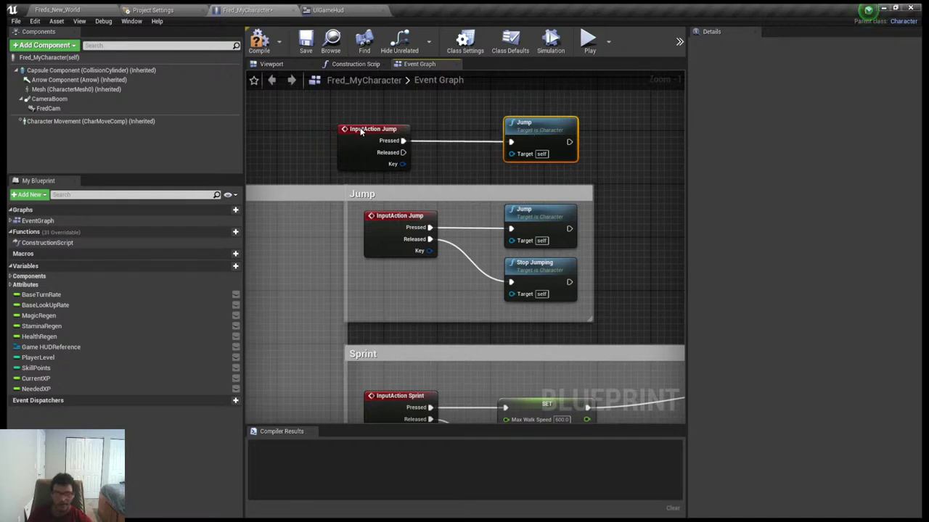
drag(367, 139, 367, 120)
scroll(367, 120, down, 1)
right_drag(366, 120, 378, 188)
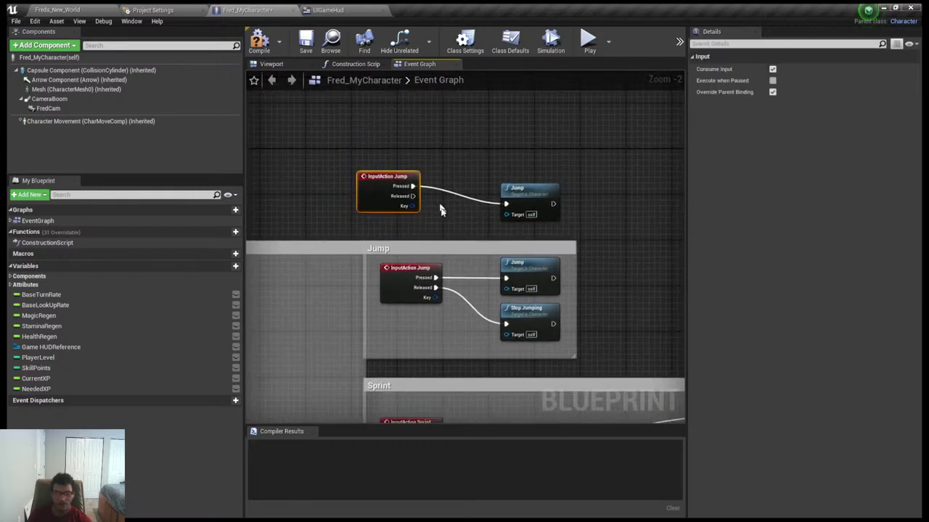
drag(341, 145, 512, 108)
click(452, 169)
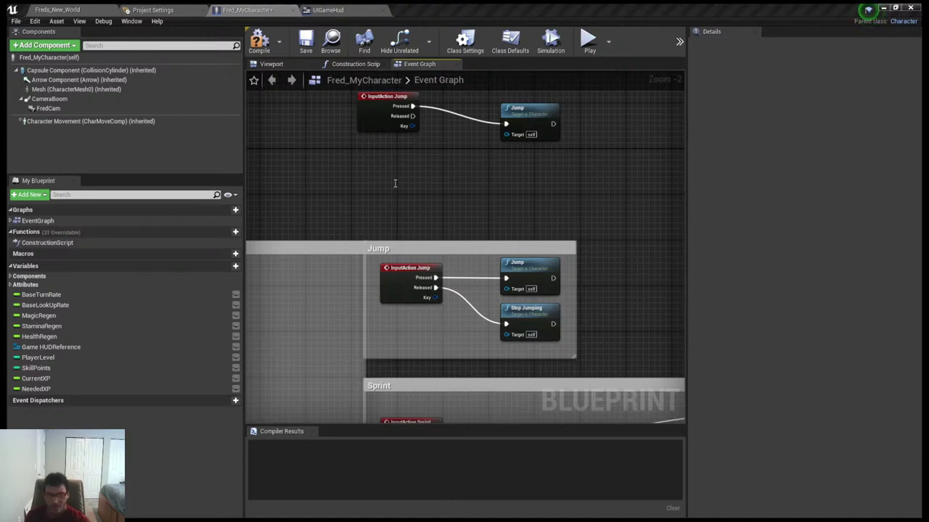
Paste a Stop Jumping node below the new Jump node and wire Released into it
key(ctrl+v)
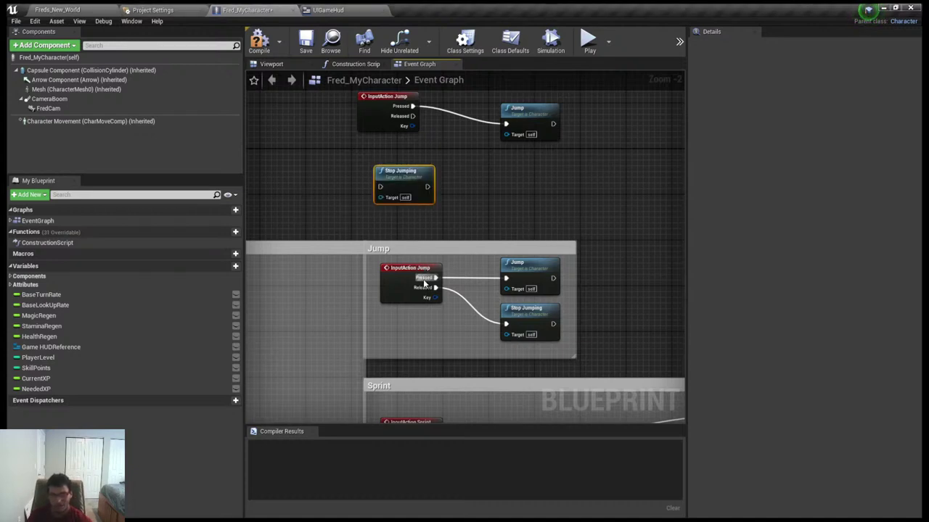
drag(392, 172, 520, 171)
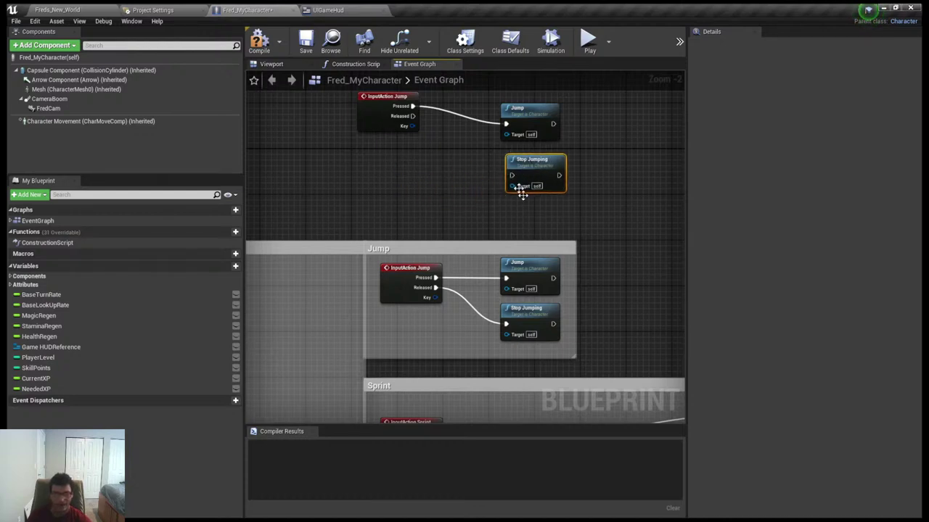
right_drag(607, 174, 587, 206)
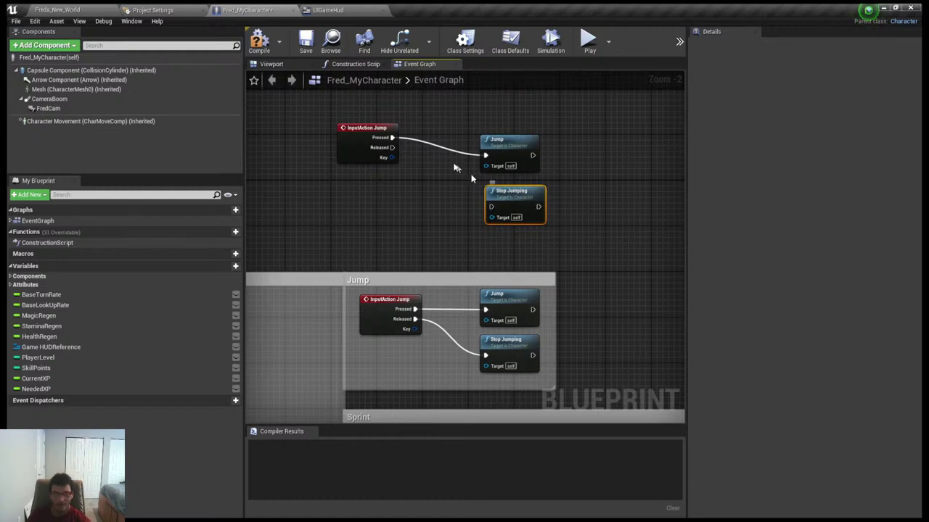
drag(391, 146, 490, 208)
Delete the three duplicated jump nodes, leaving only the original Jump group
scroll(407, 235, up, 1)
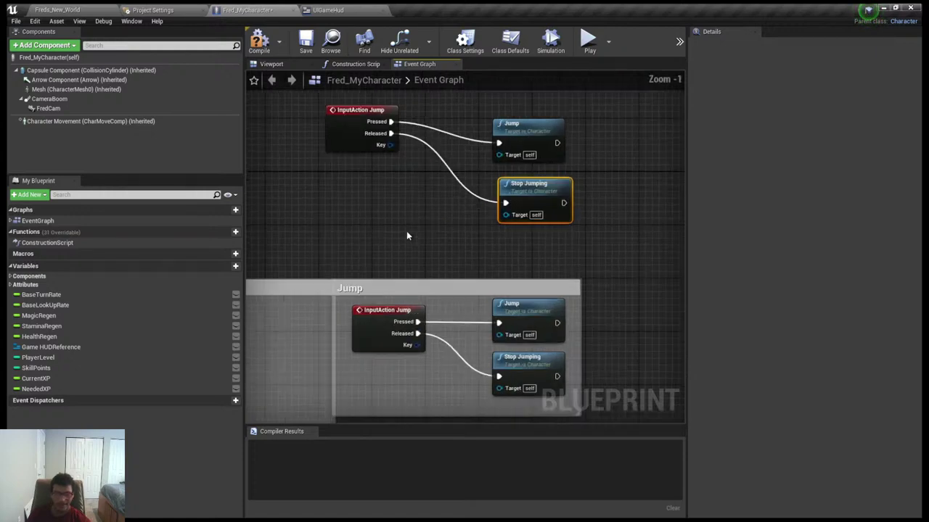
right_drag(404, 276, 400, 309)
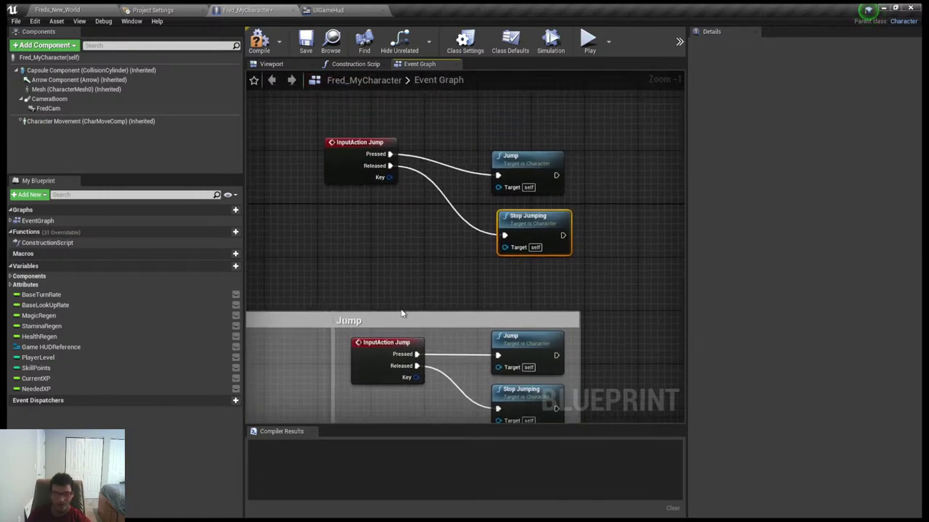
drag(317, 127, 548, 231)
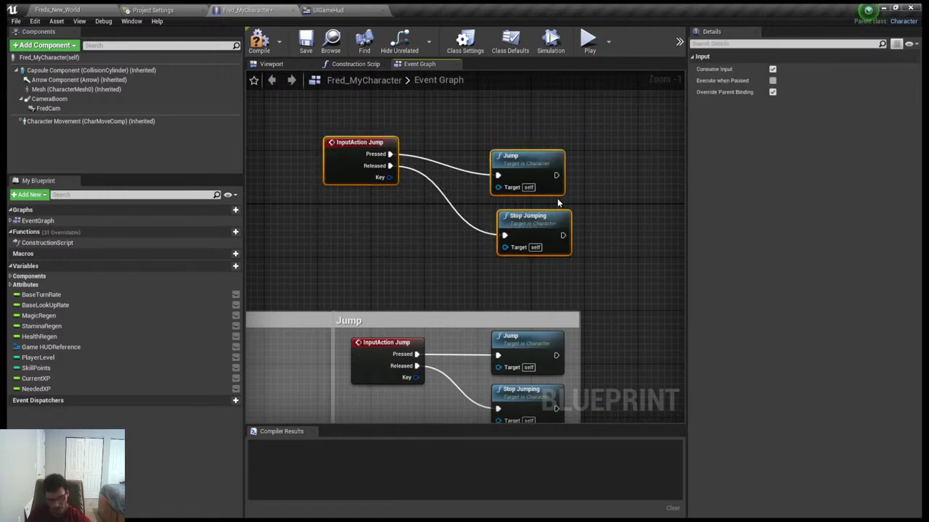
key(Delete)
right_drag(558, 200, 486, 145)
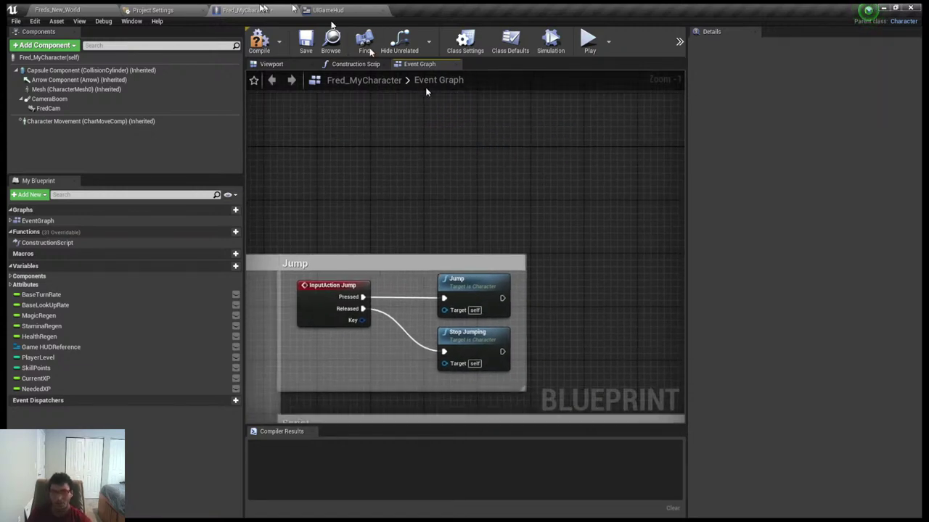
Compile and save Fred_MyCharacter from the Blueprint toolbar, then go to the Freds_New_World tab
click(262, 42)
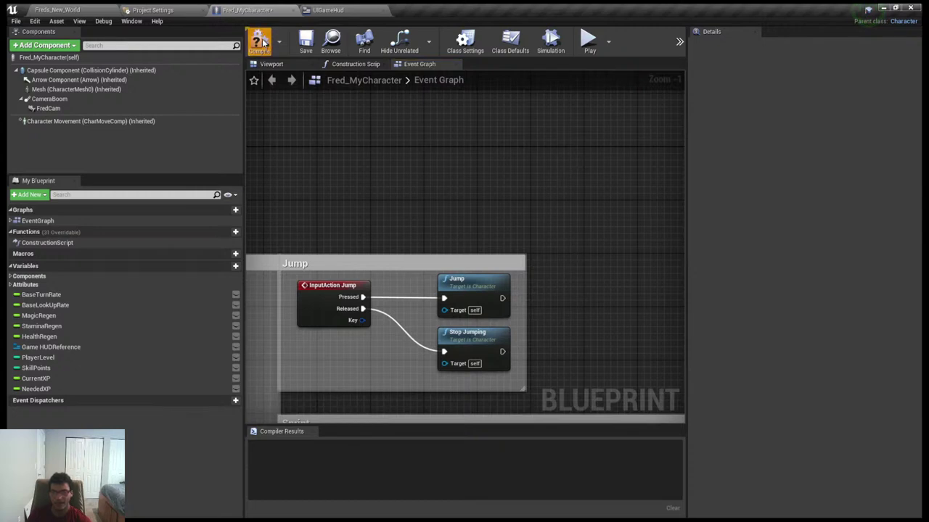
click(305, 49)
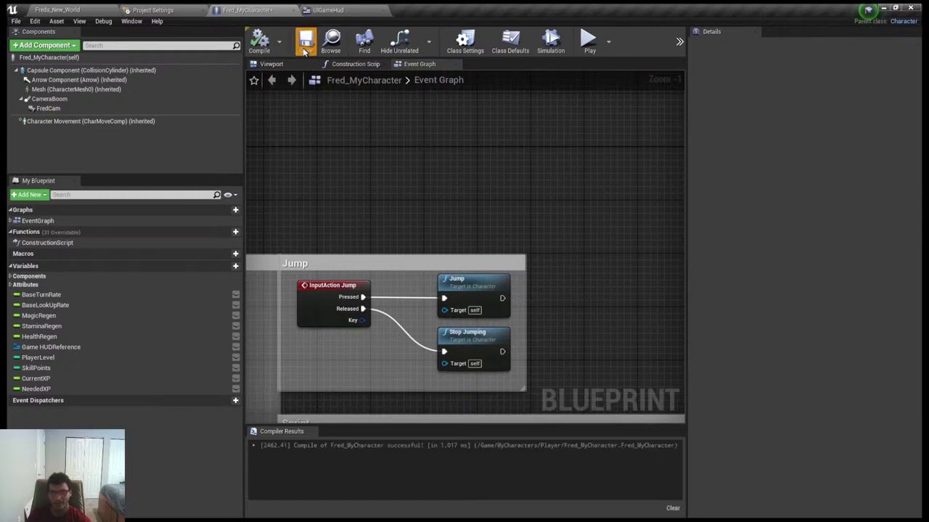
click(54, 9)
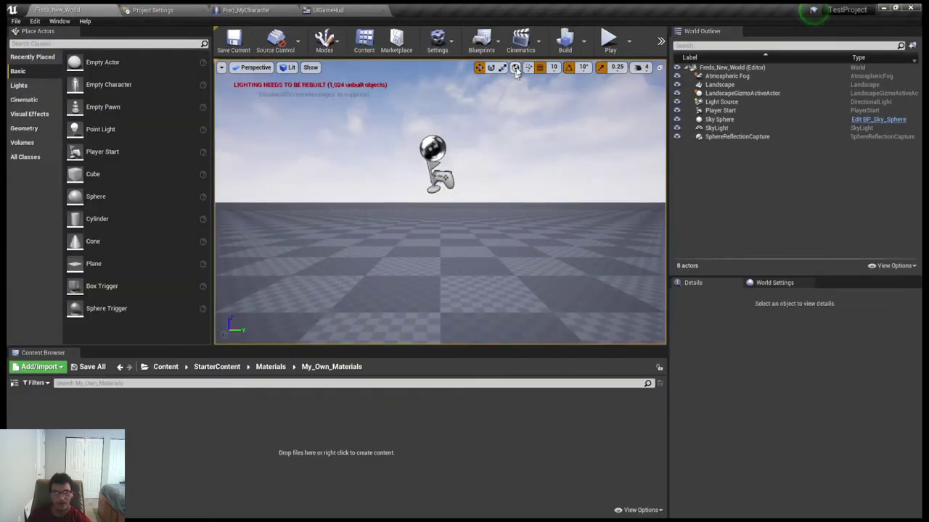
click(608, 40)
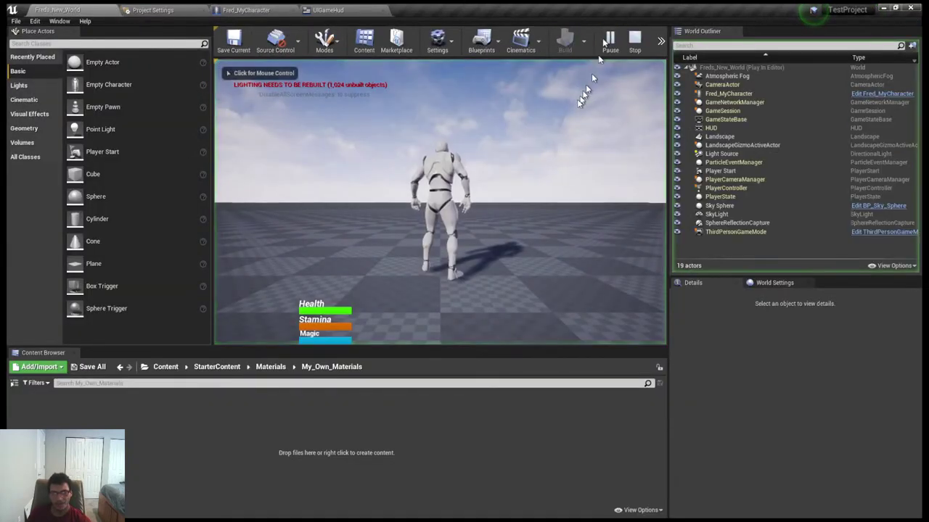
key(w)
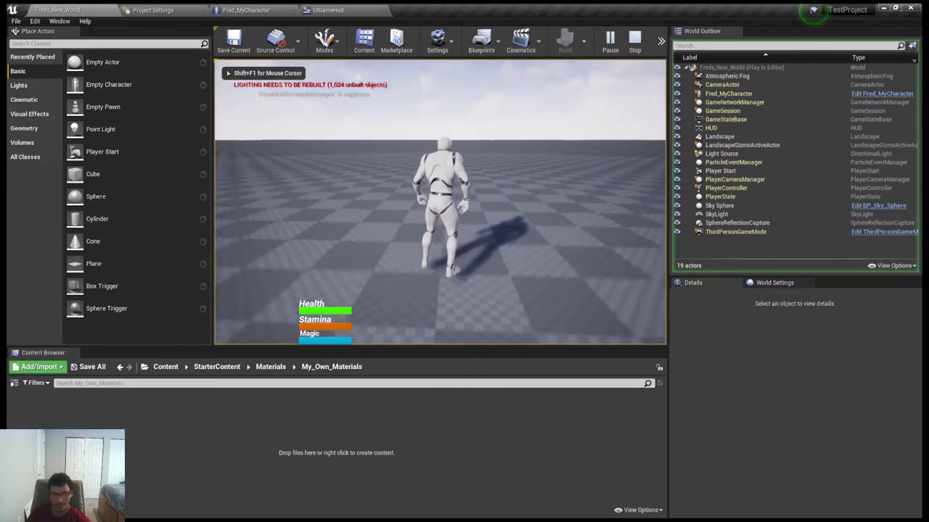
key(a)
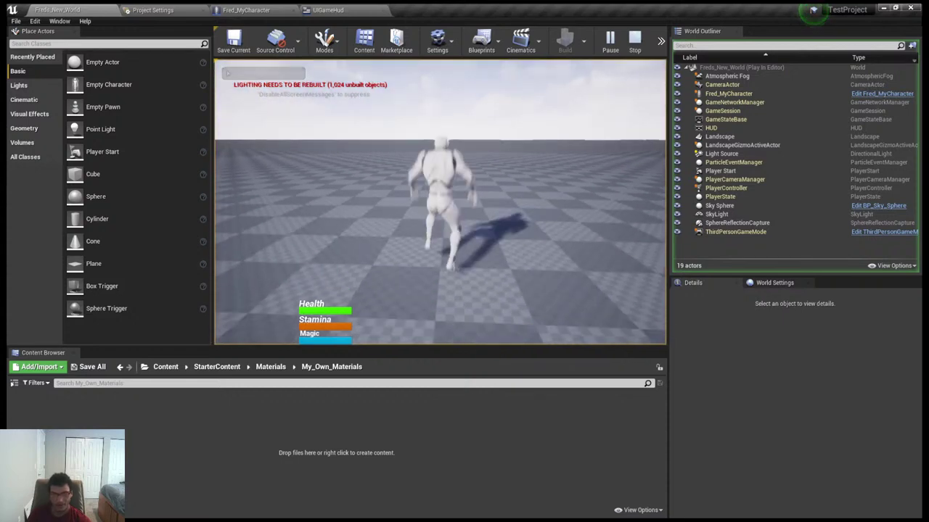
key(space)
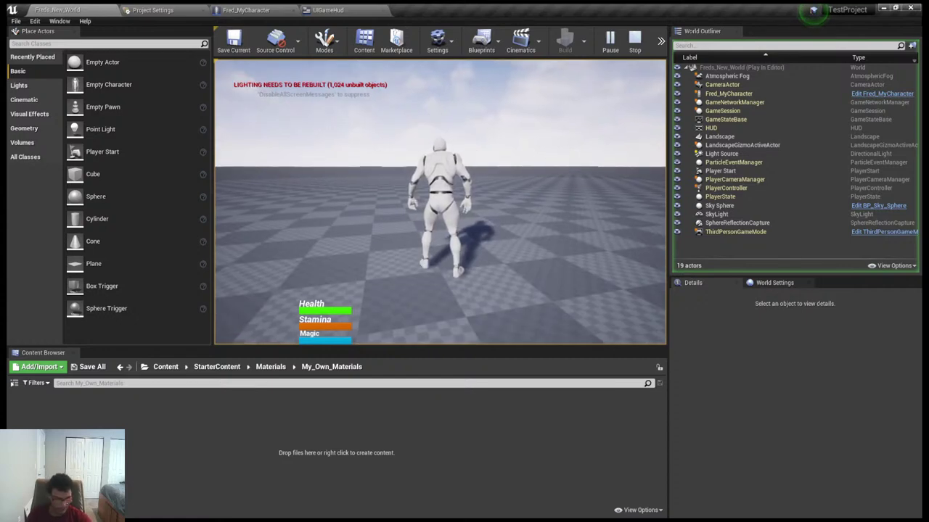
key(w)
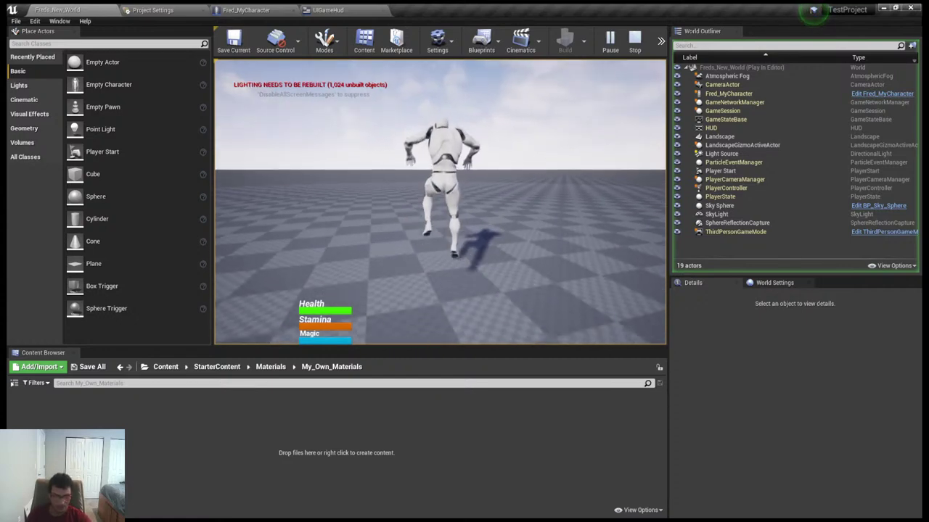
key(w)
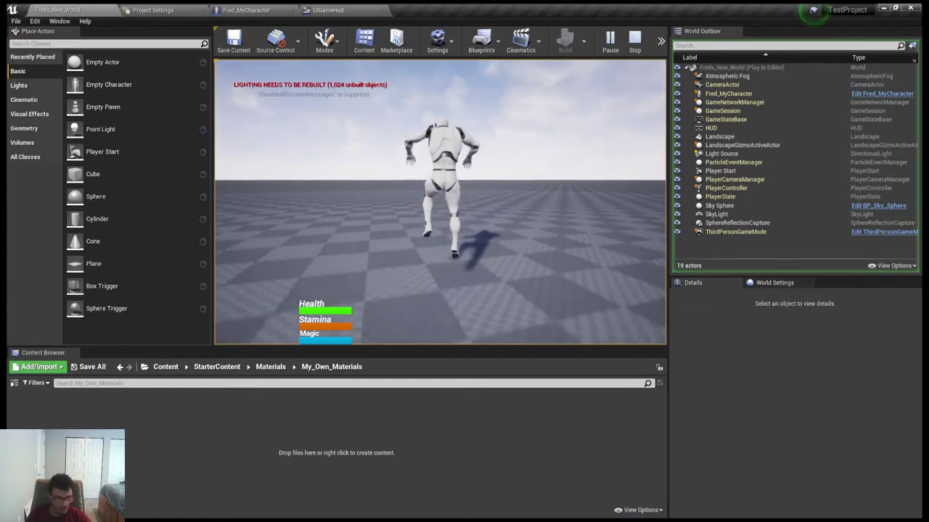
key(w)
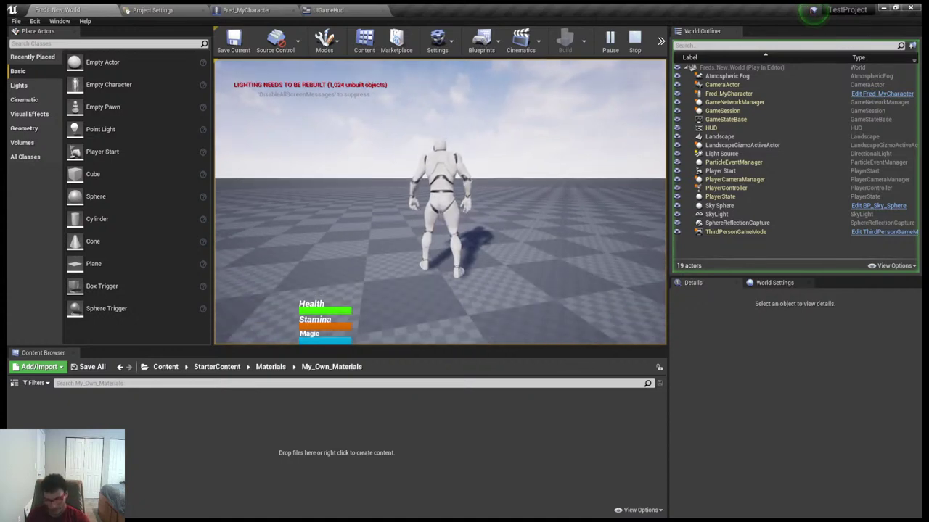
key(w)
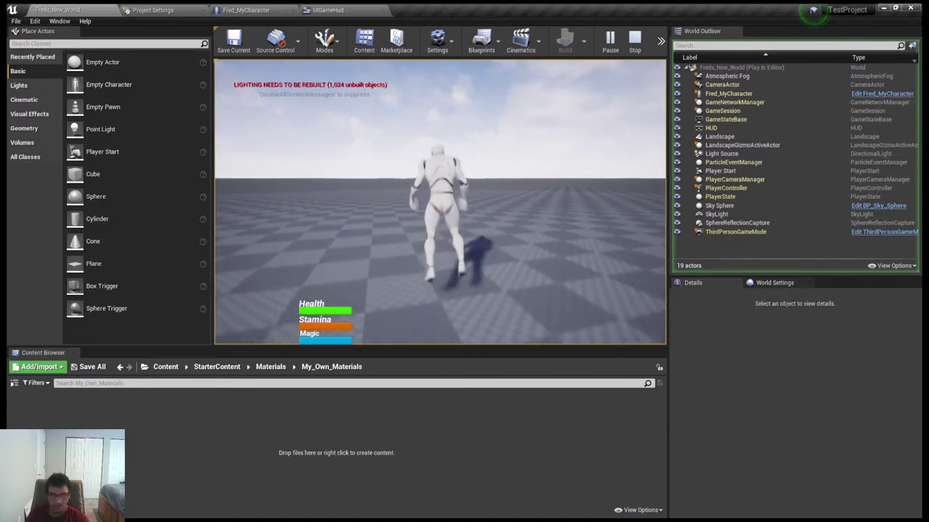
key(w)
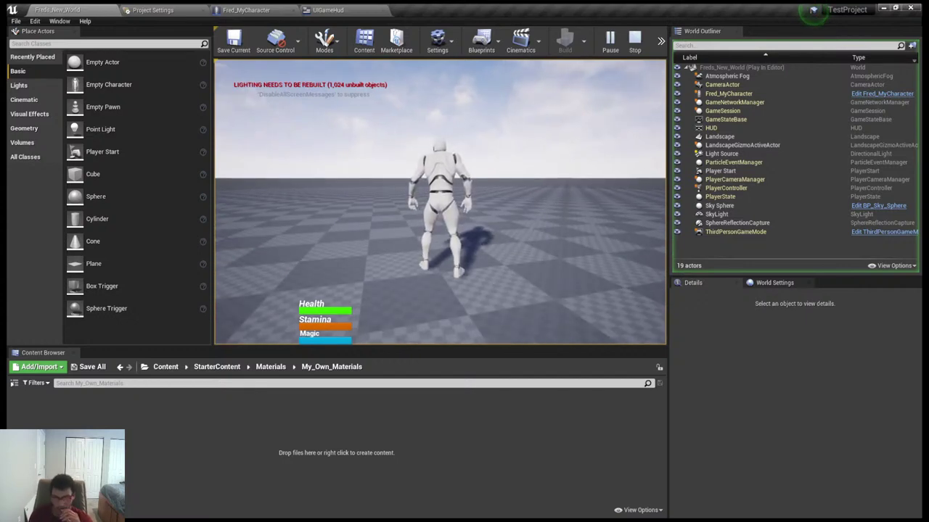
key(Escape)
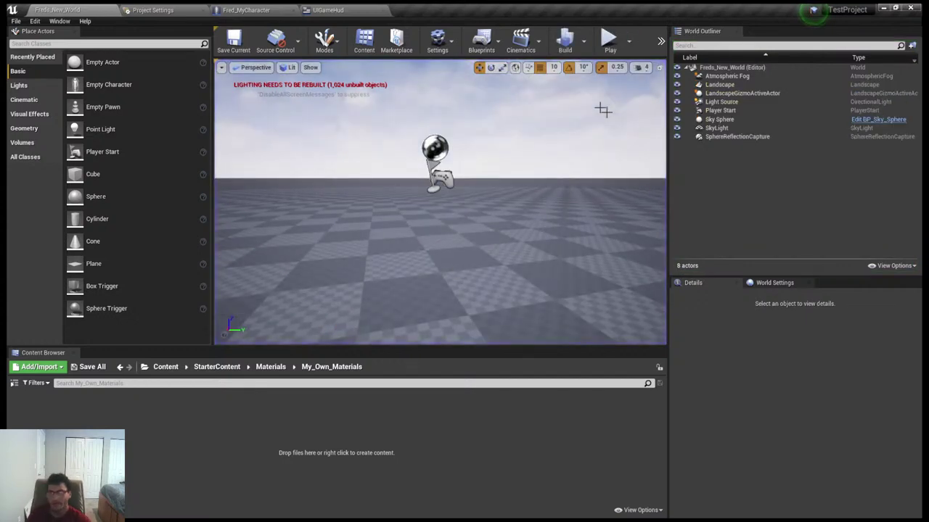
Pan Fred_MyCharacter's graph past Movement and Mouse Input to the GamePad Rotation TurnRate/LookUpRate nodes
click(246, 9)
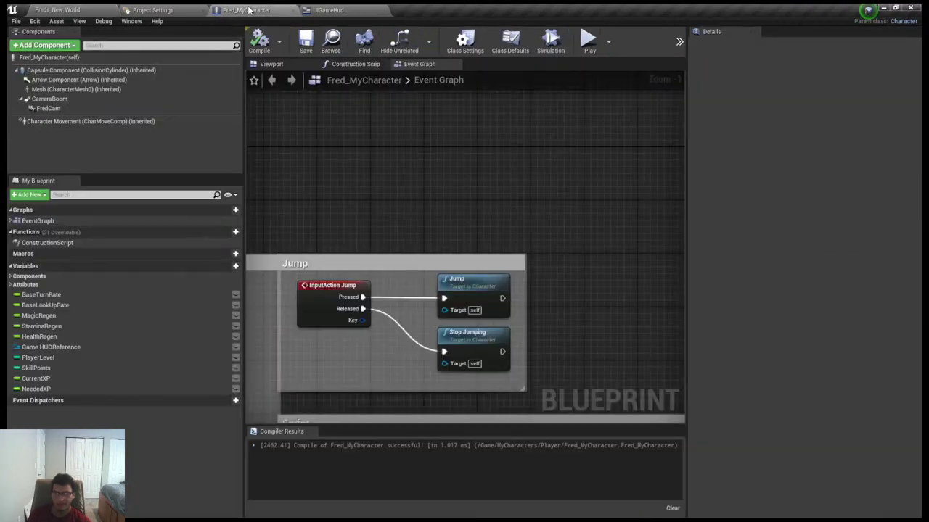
right_drag(400, 178, 665, 152)
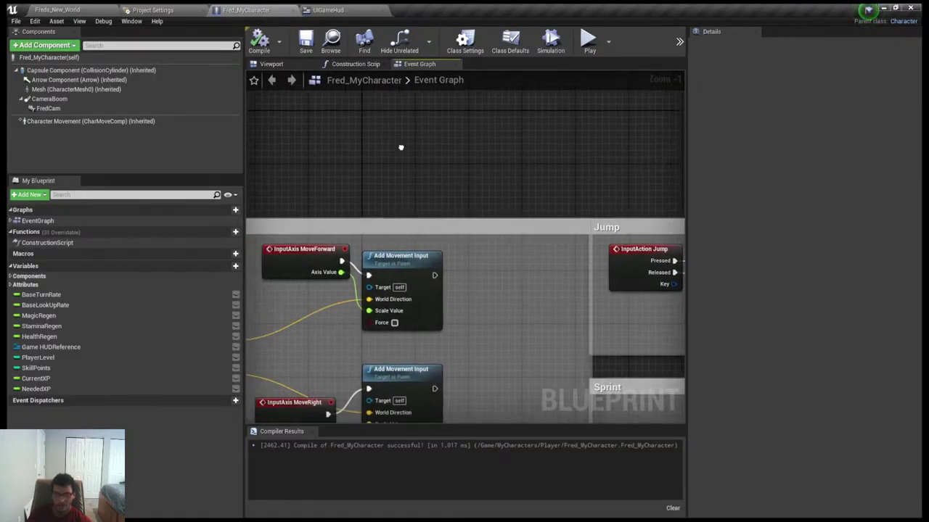
right_drag(401, 148, 466, 143)
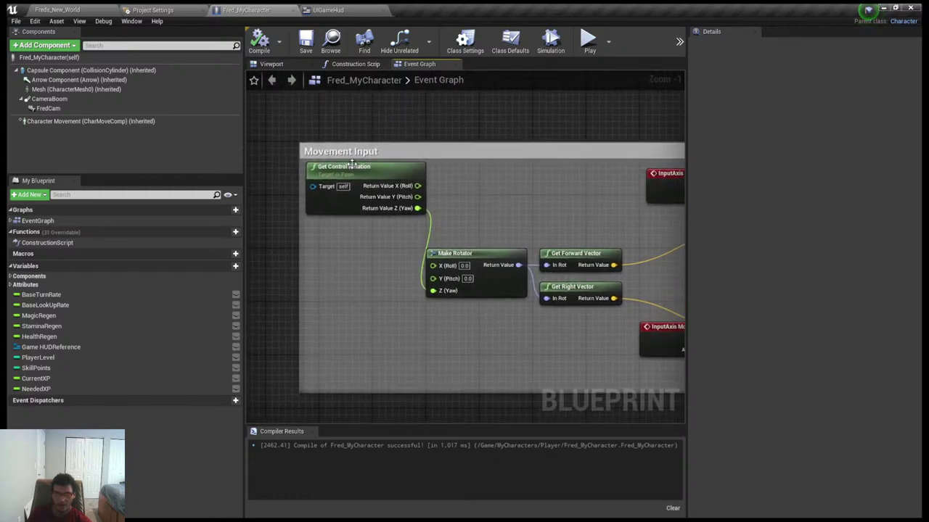
right_drag(351, 320, 255, 123)
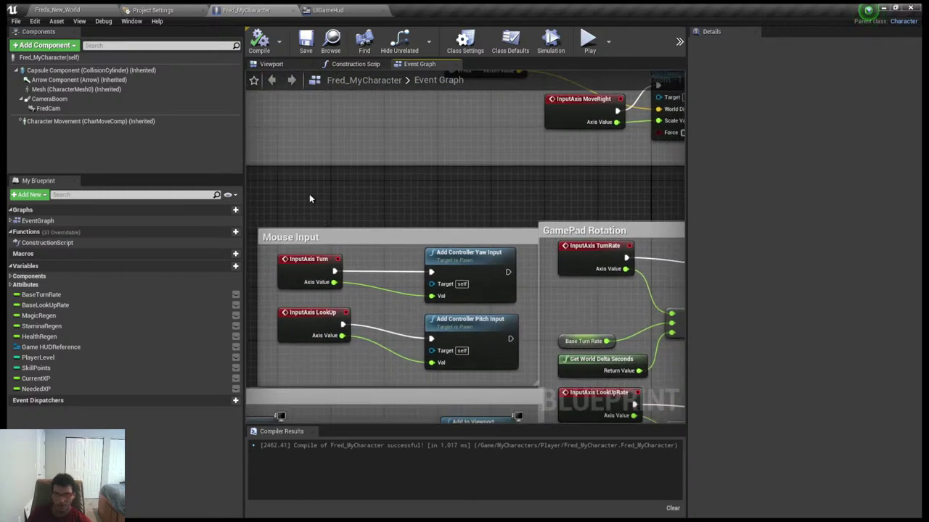
right_drag(309, 194, 421, 183)
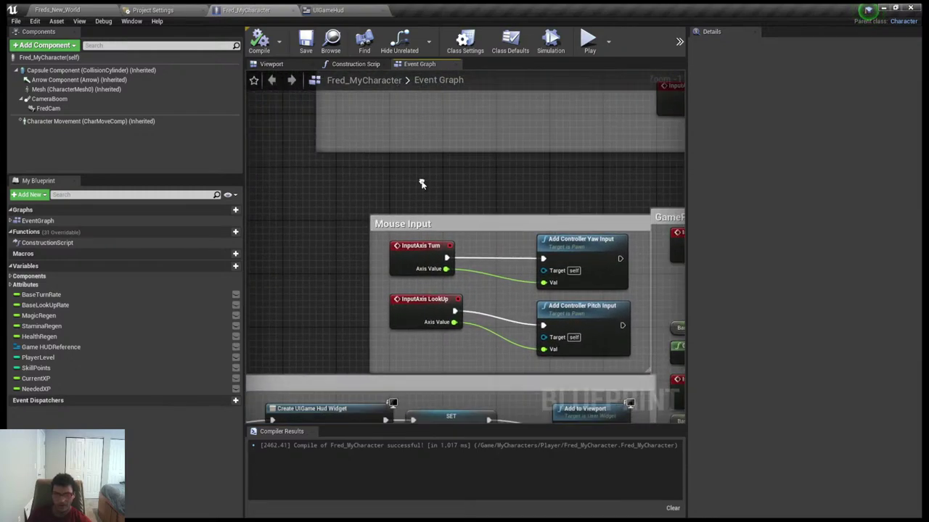
right_drag(510, 177, 308, 189)
right_drag(459, 219, 358, 220)
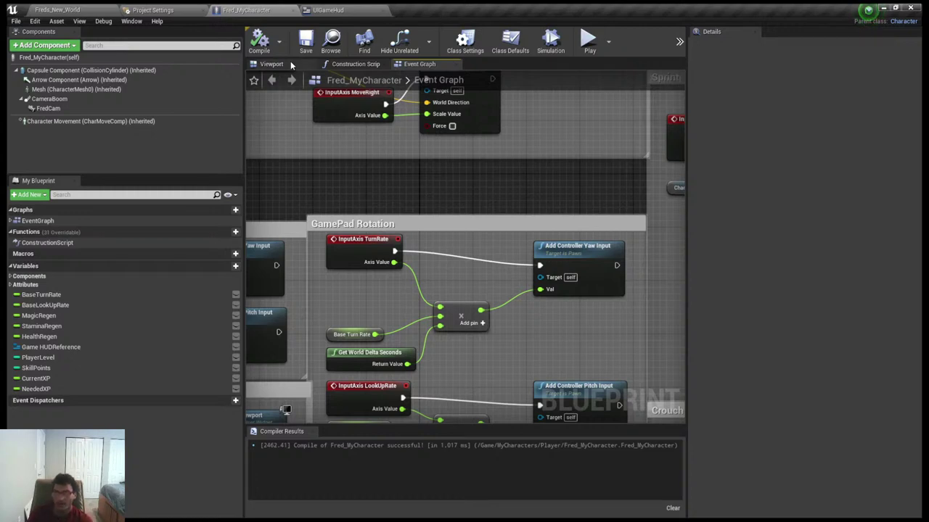
right_drag(312, 196, 580, 154)
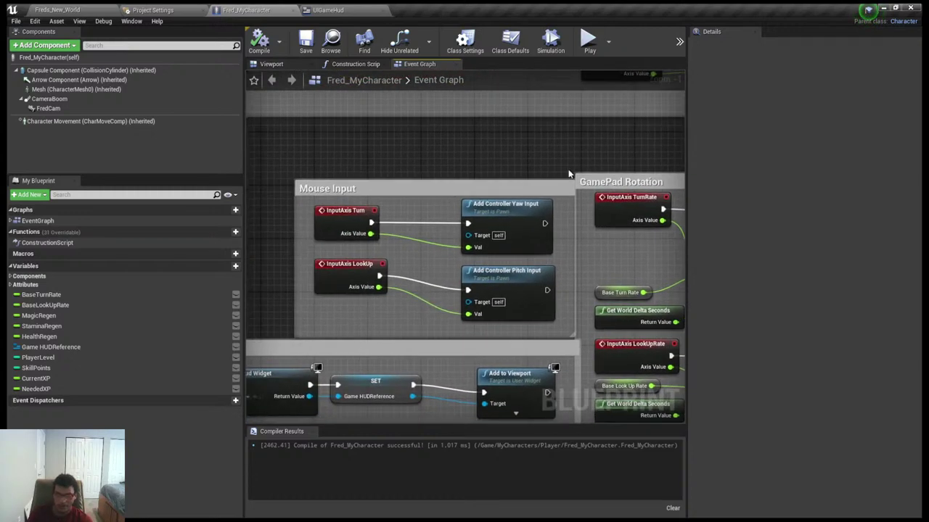
click(374, 187)
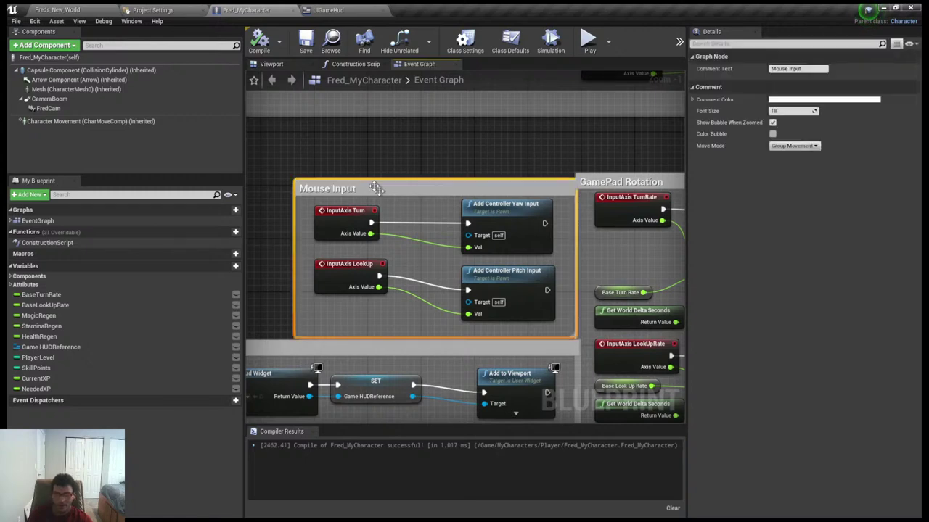
right_drag(345, 161, 334, 128)
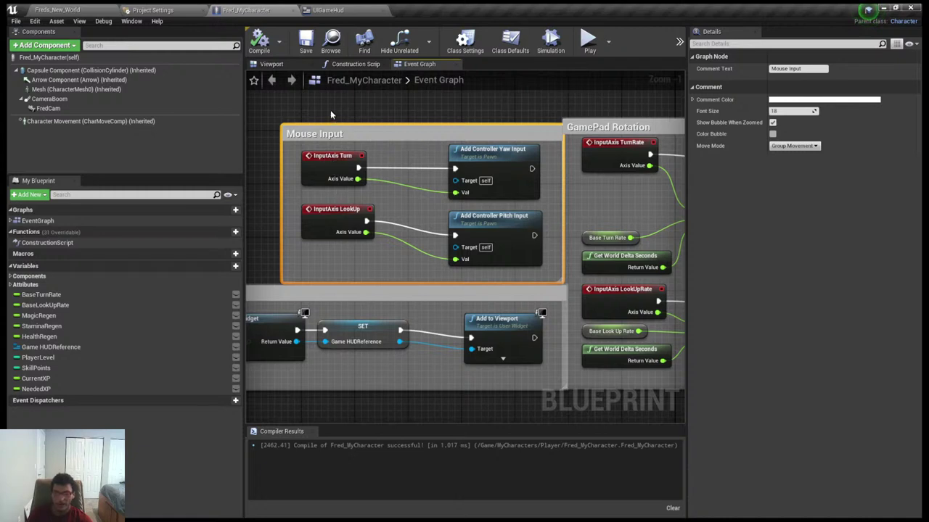
right_drag(330, 111, 361, 191)
click(362, 188)
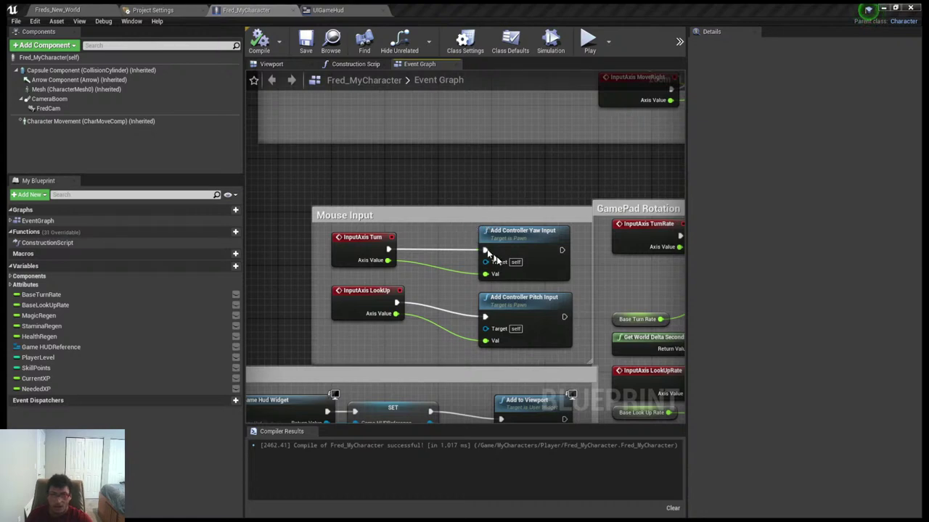
Inspect the InputAxis Turn node's details, recompile Fred_MyCharacter, and return to Freds_New_World
click(378, 237)
right_drag(411, 177, 384, 195)
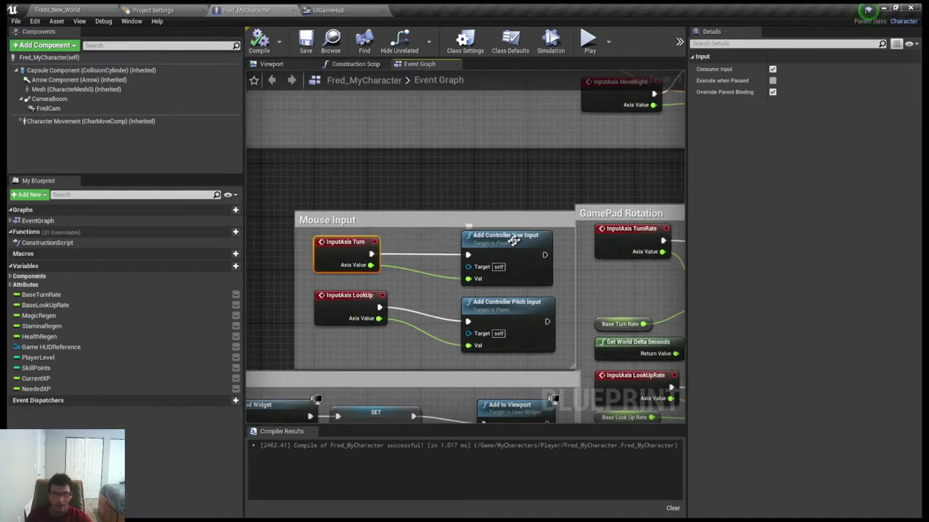
right_drag(476, 197, 409, 145)
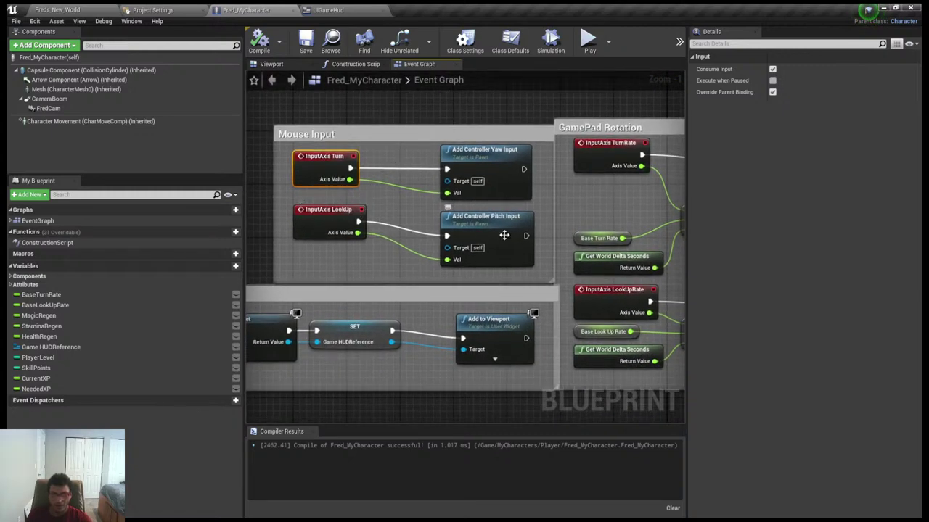
click(259, 43)
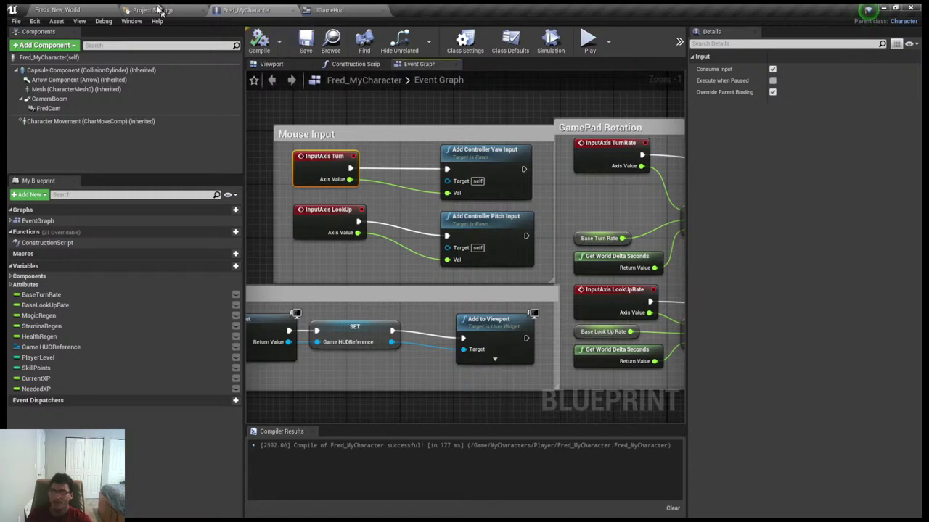
click(79, 9)
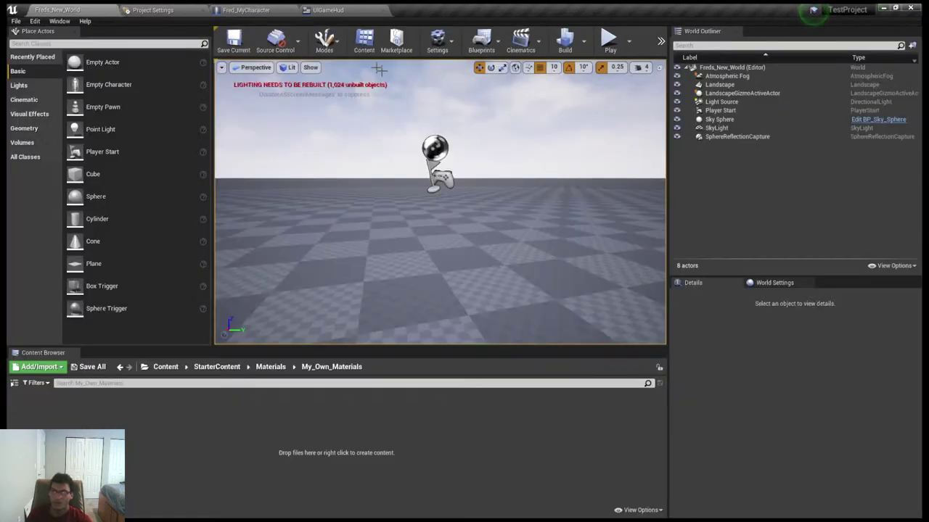
Play the level, walking and running the character in all directions with WASD, then exit with Esc
click(609, 42)
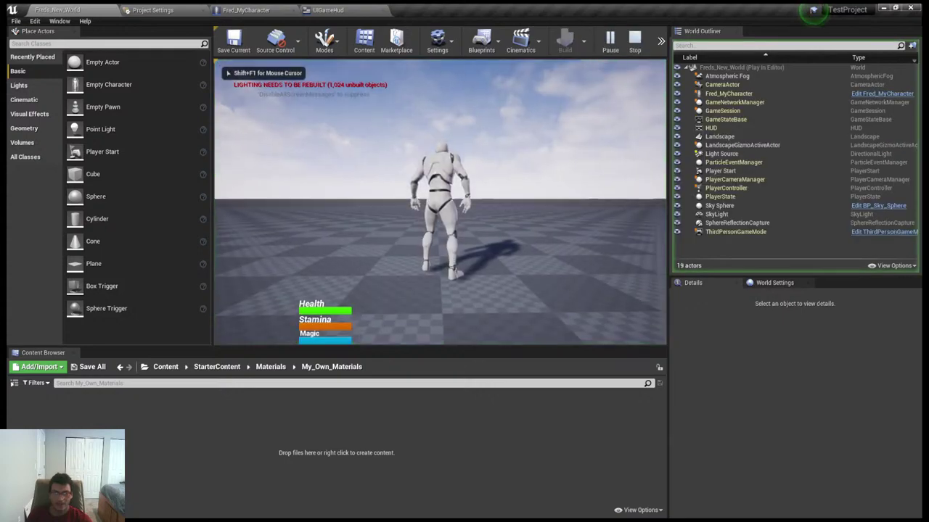
key(w)
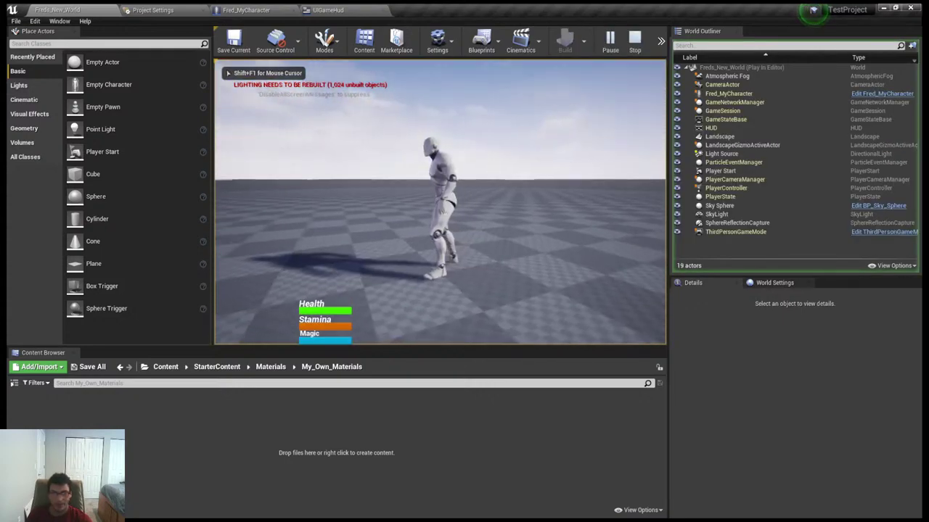
key(w)
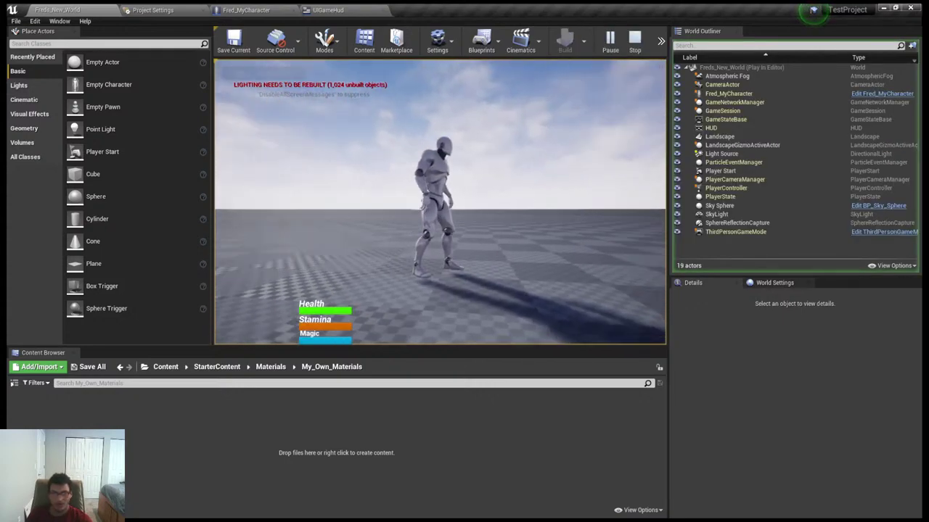
key(s)
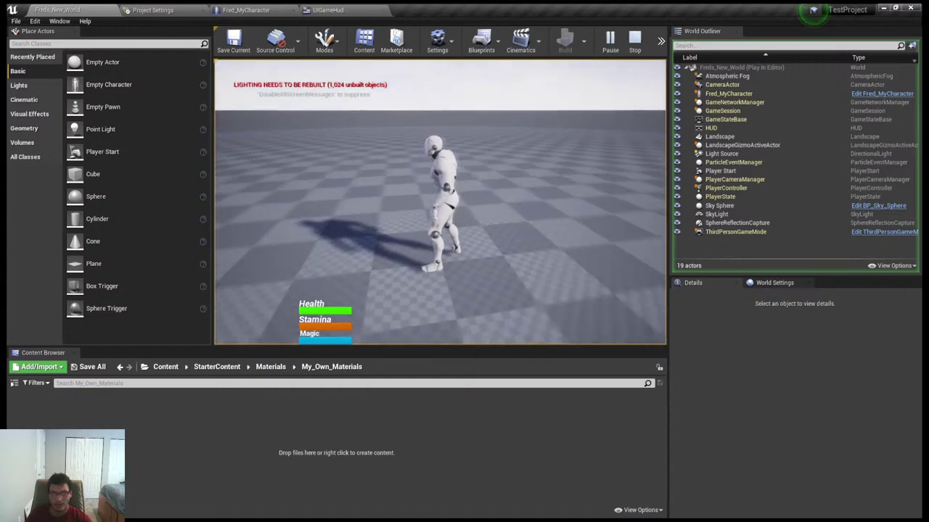
key(d)
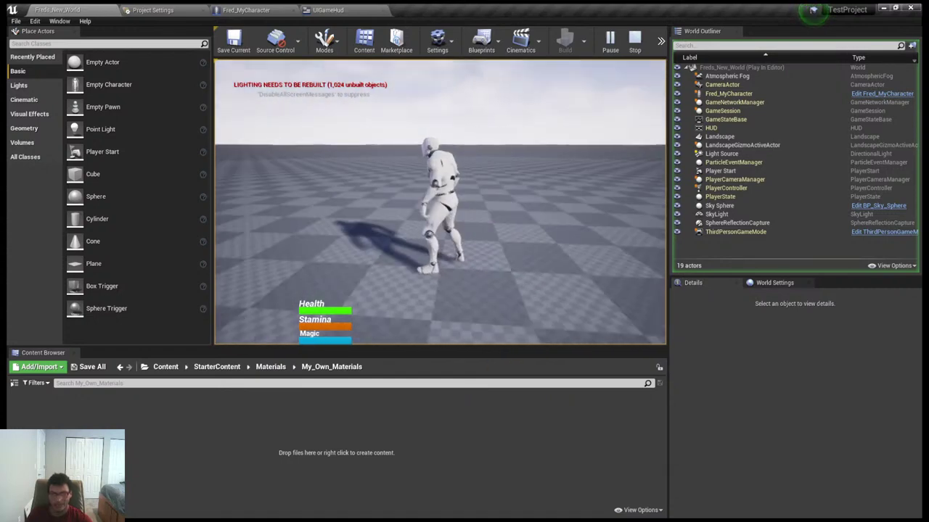
key(d)
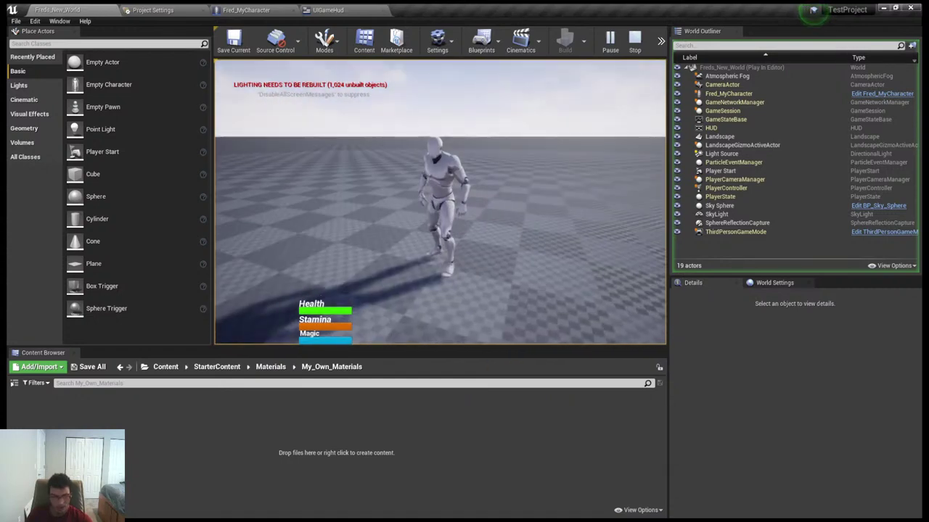
key(a)
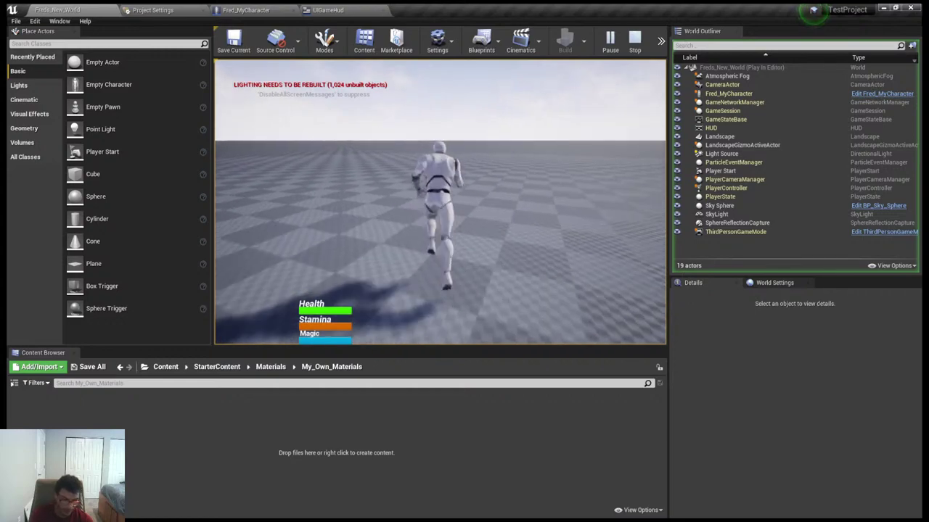
key(w)
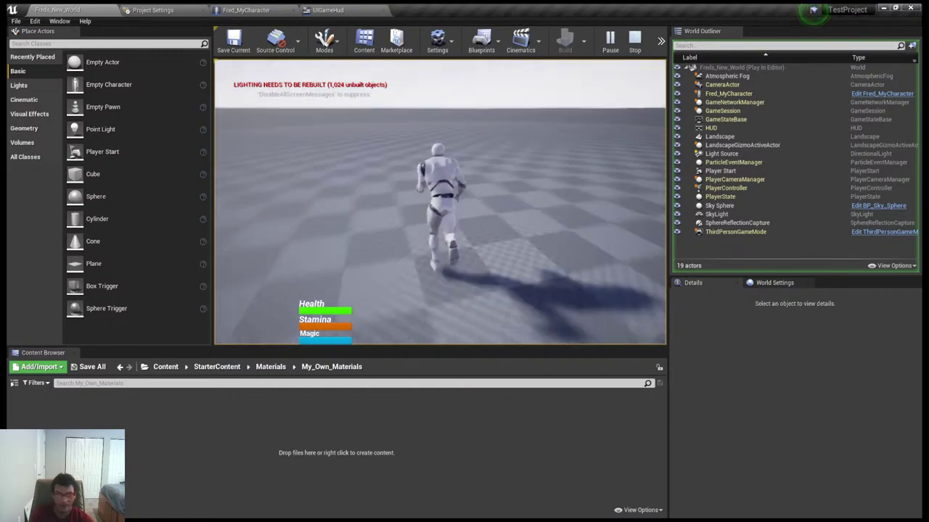
key(w)
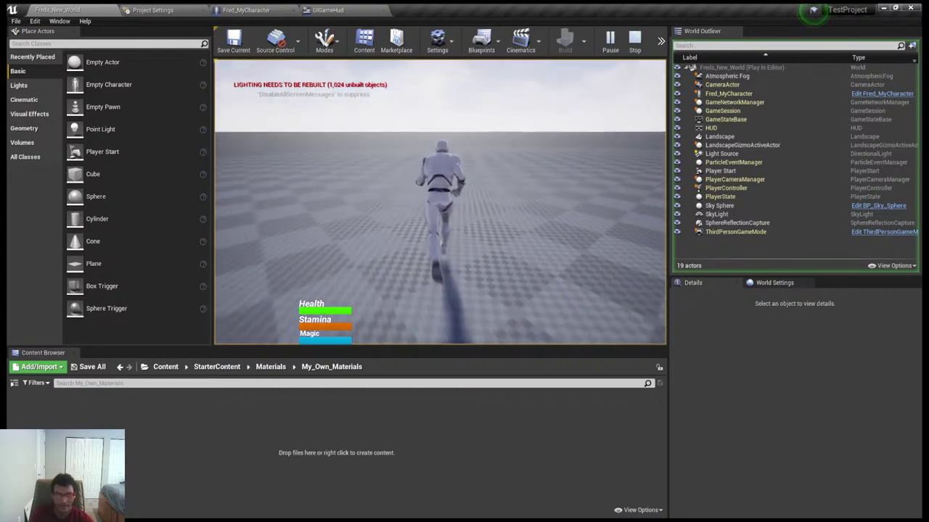
key(w)
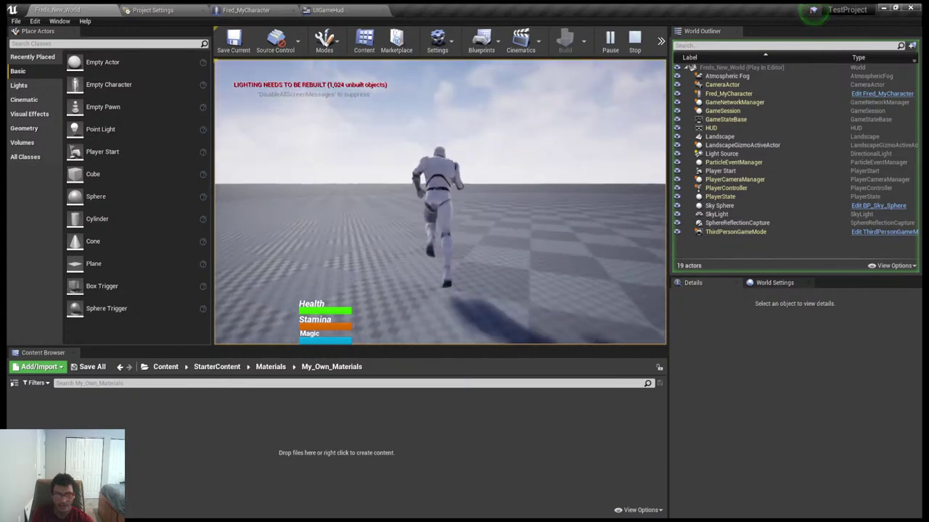
key(w)
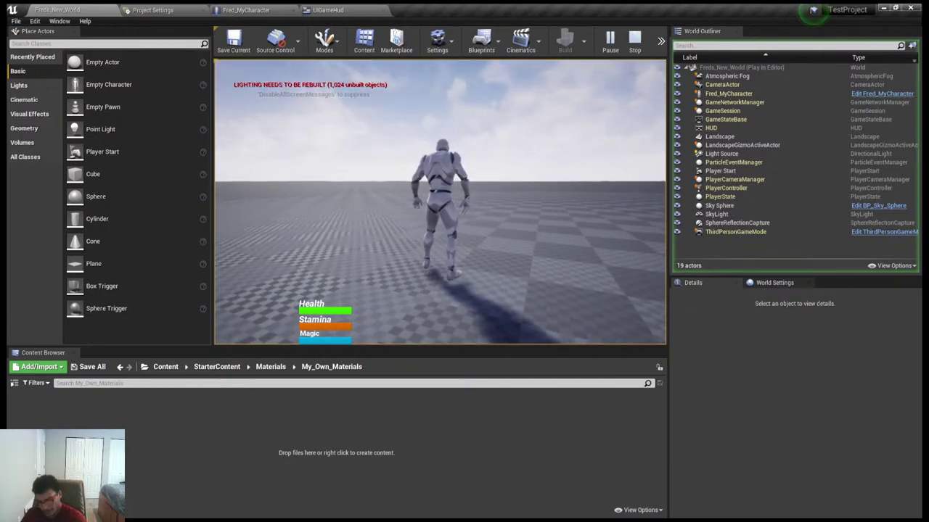
key(Escape)
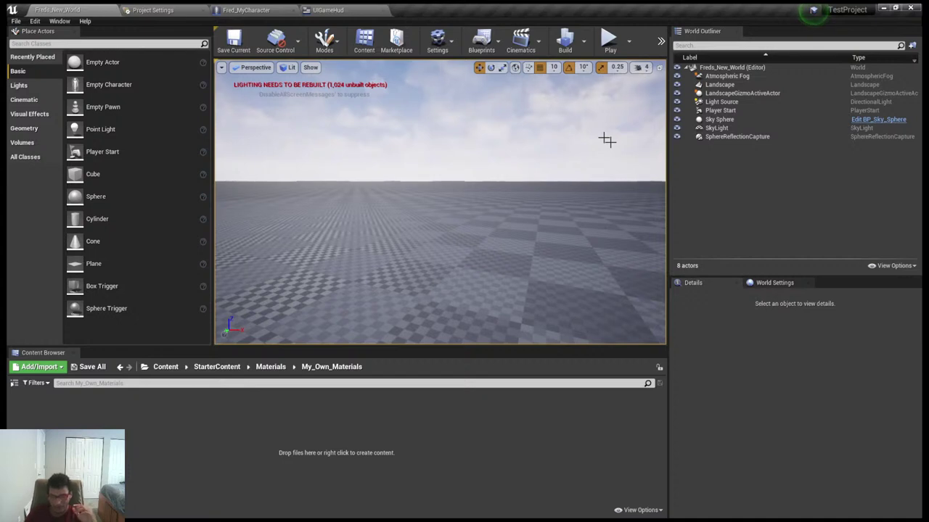
Switch to the Fred_MyCharacter Blueprint and frame its Sprint and Jump comment sections in the Event Graph
click(245, 11)
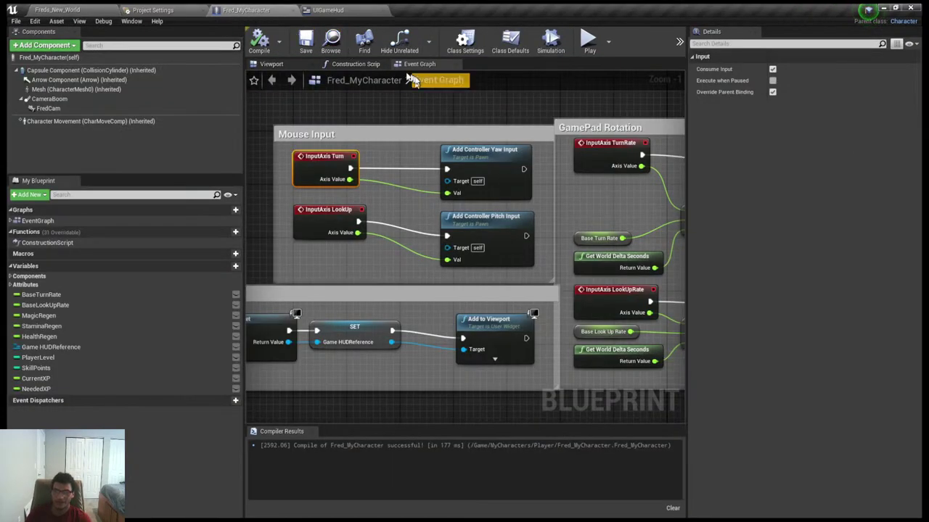
scroll(297, 121, down, 6)
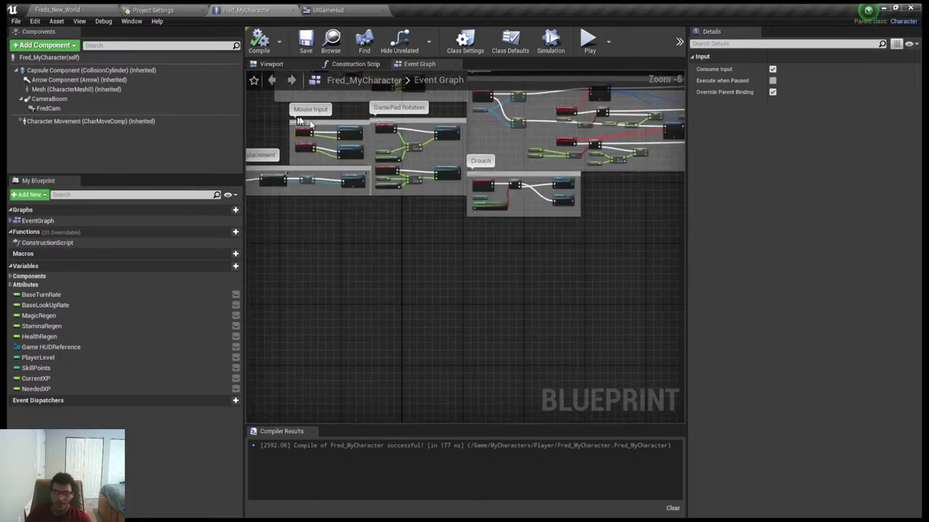
right_drag(570, 233, 363, 383)
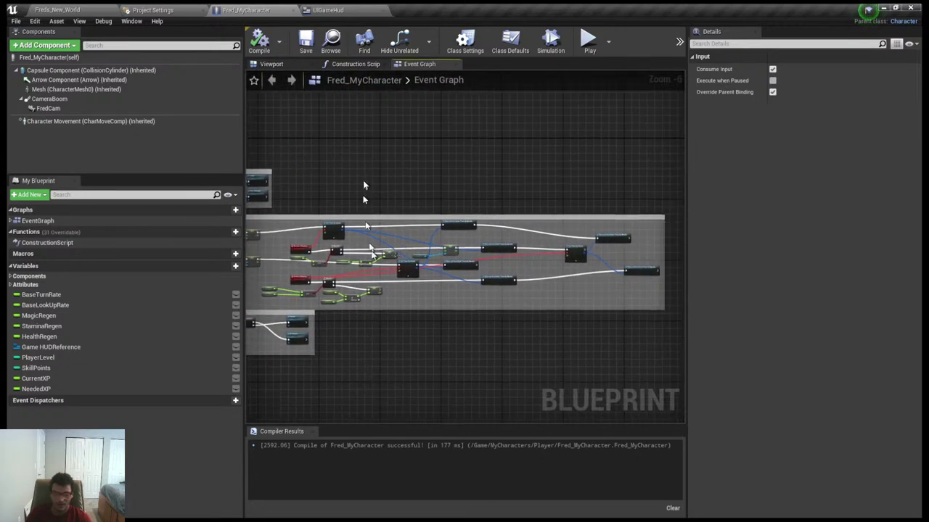
scroll(492, 172, up, 3)
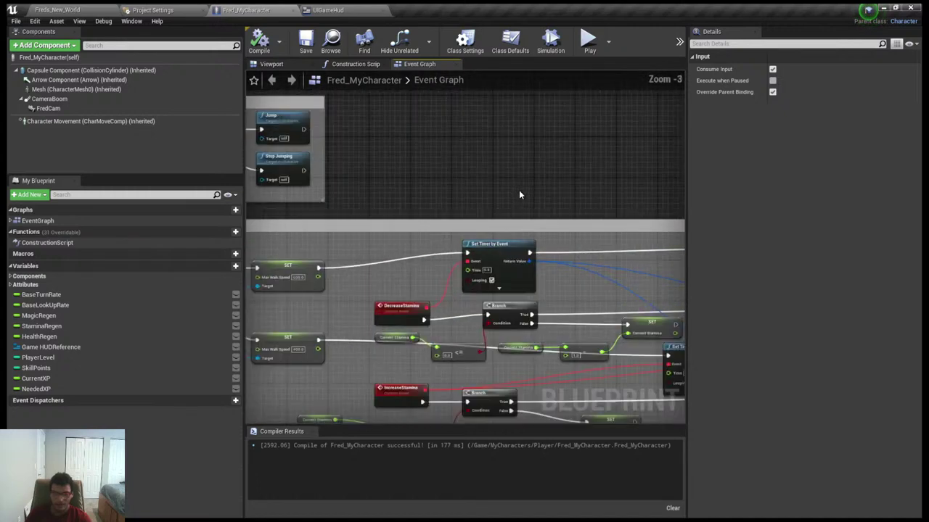
right_drag(466, 181, 518, 157)
scroll(561, 152, up, 1)
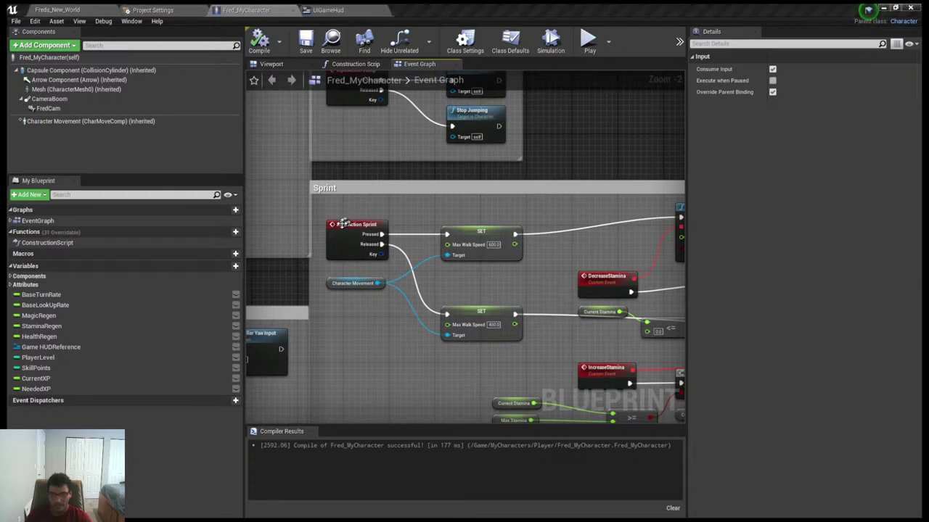
click(365, 206)
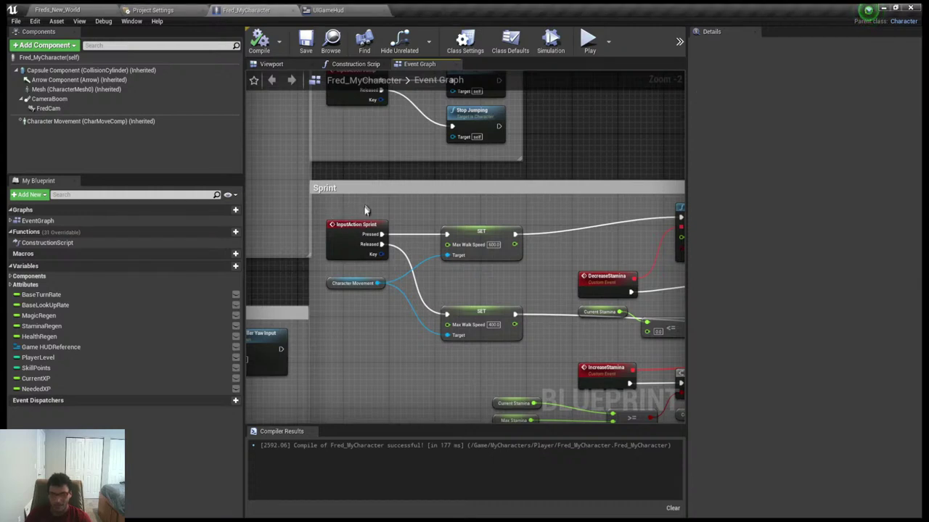
right_drag(570, 159, 467, 284)
right_drag(466, 207, 580, 230)
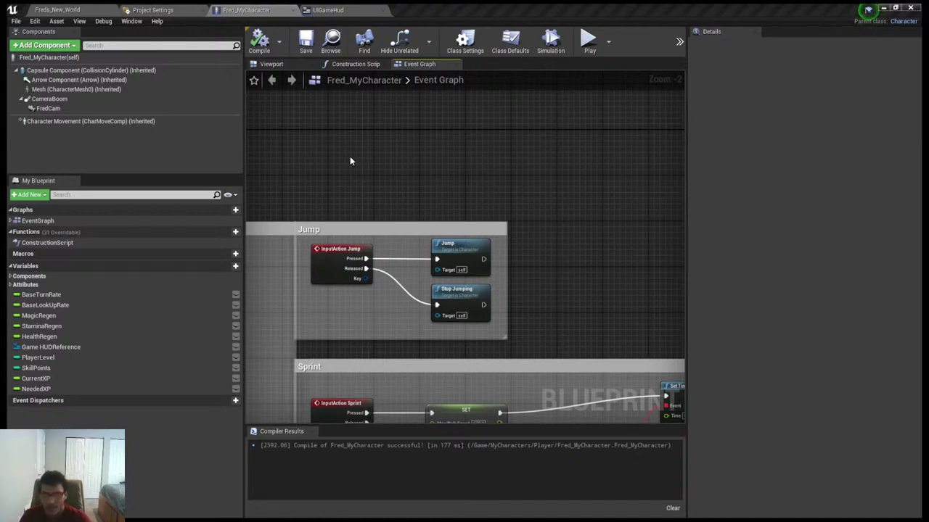
Paste a copy of the InputAction Sprint node and position it beside the Jump section
key(ctrl+v)
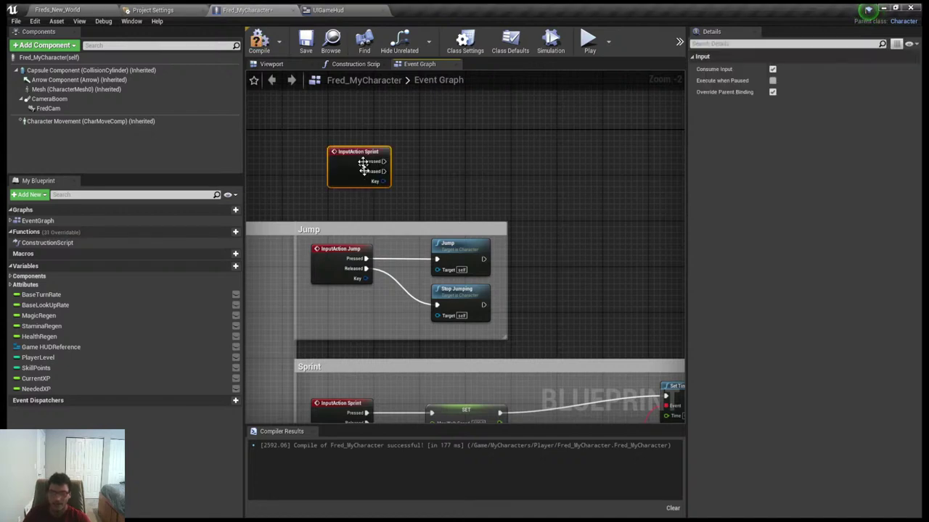
drag(358, 151, 552, 220)
right_drag(572, 212, 535, 118)
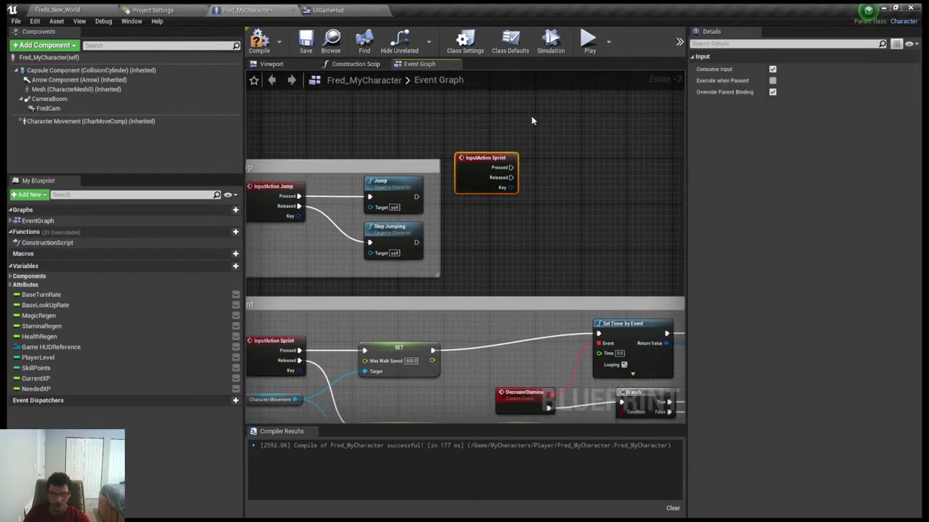
right_drag(559, 201, 577, 146)
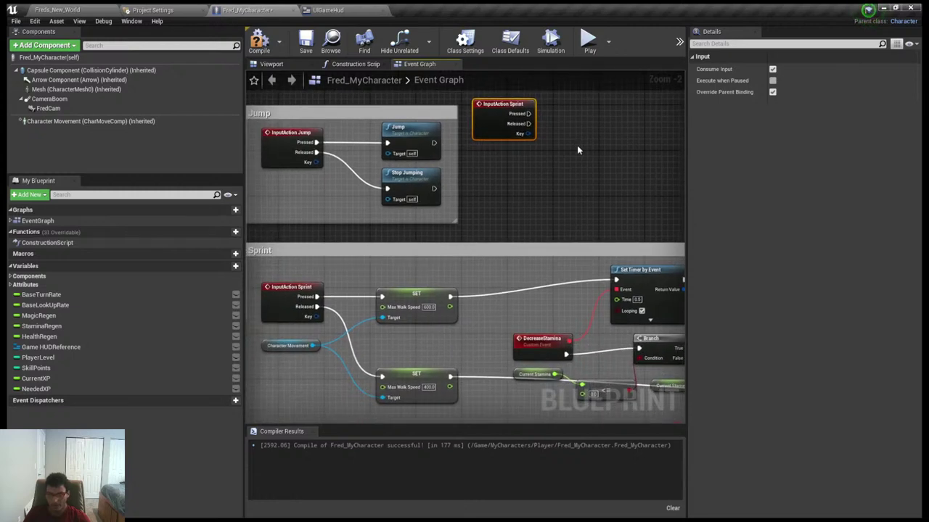
click(570, 143)
right_drag(571, 143, 512, 171)
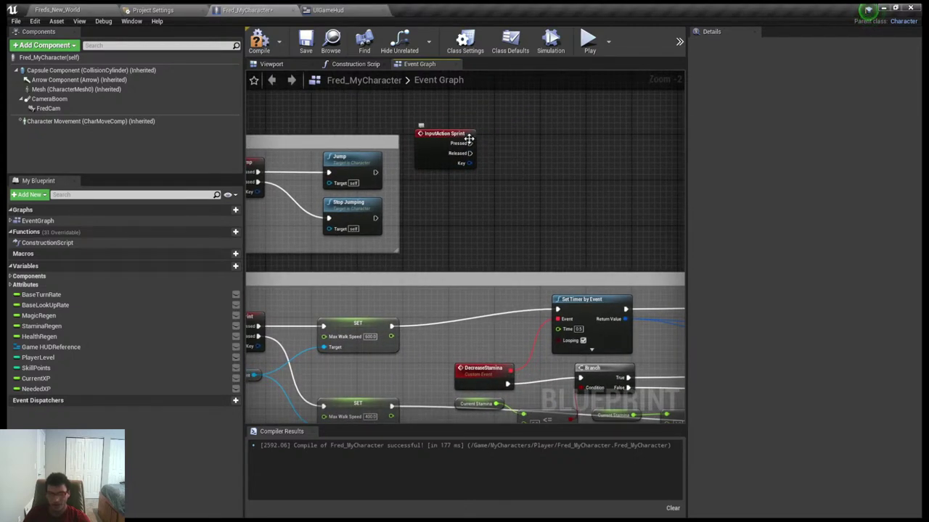
drag(468, 138, 515, 149)
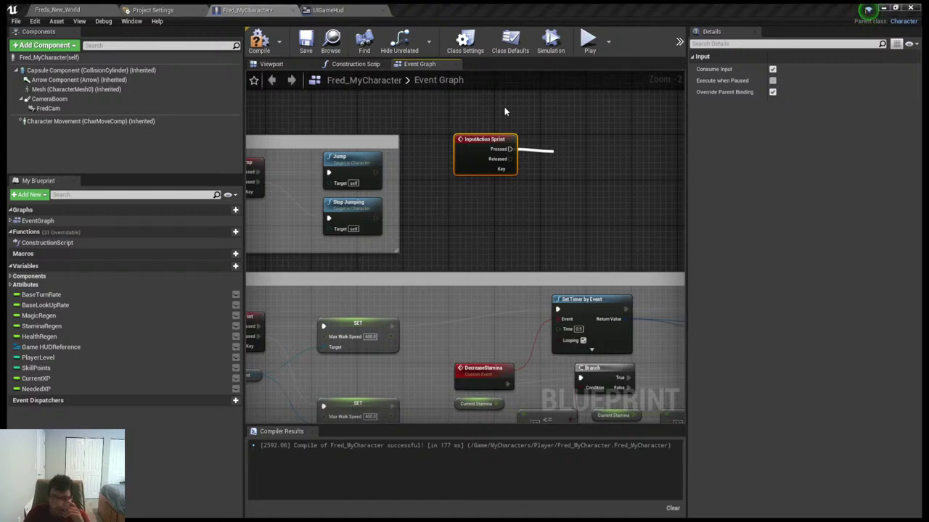
click(523, 116)
right_drag(523, 115, 562, 85)
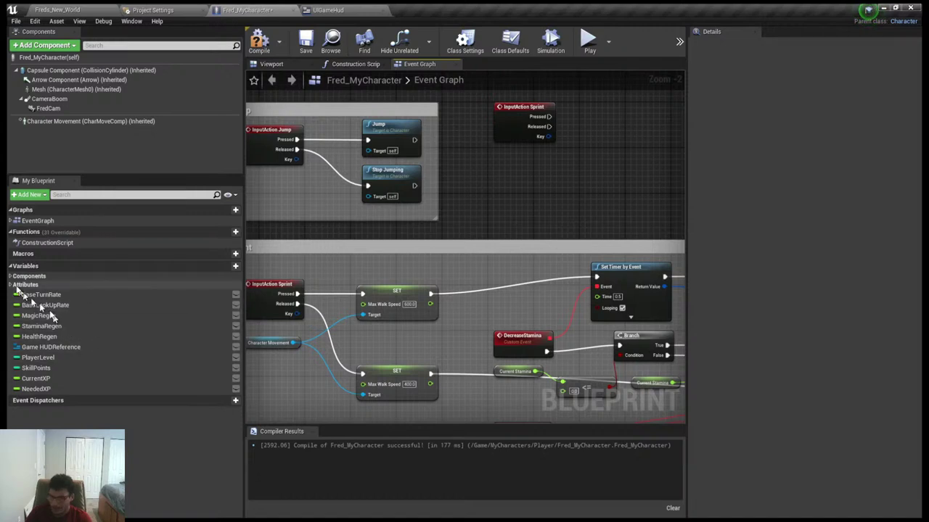
Expand Attributes and place a SET Current Stamina node next to the new Sprint event
click(11, 285)
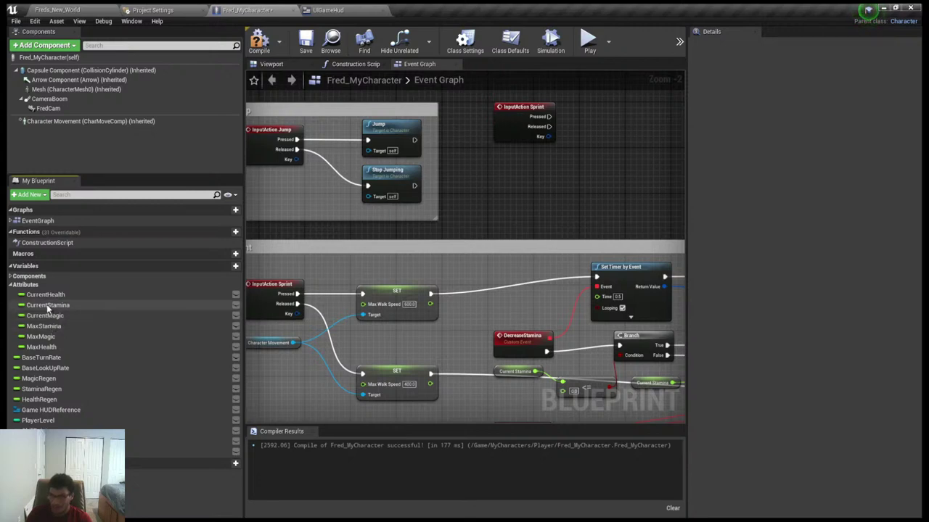
click(48, 305)
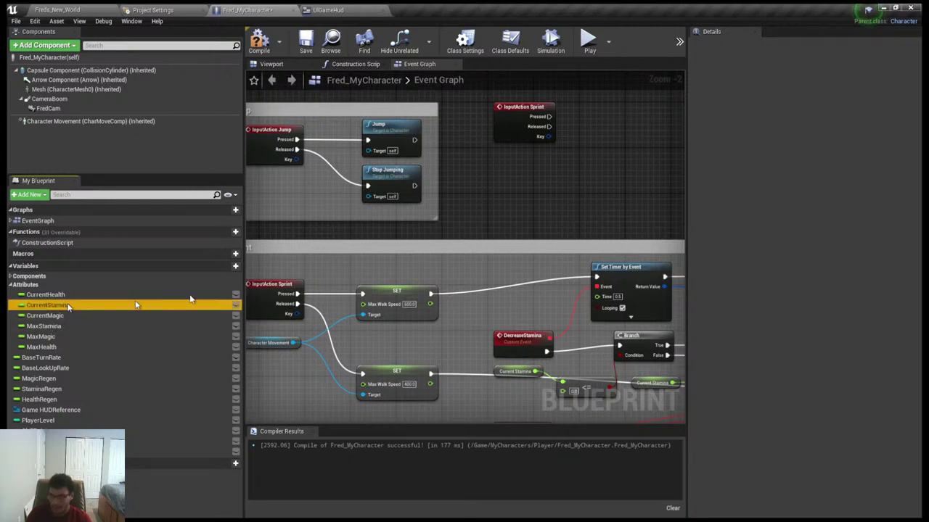
click(608, 152)
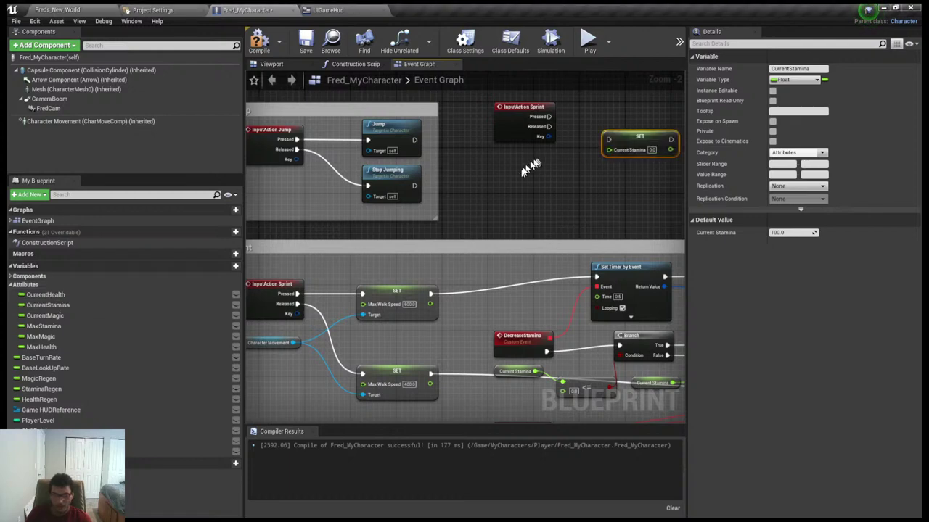
right_drag(528, 166, 481, 201)
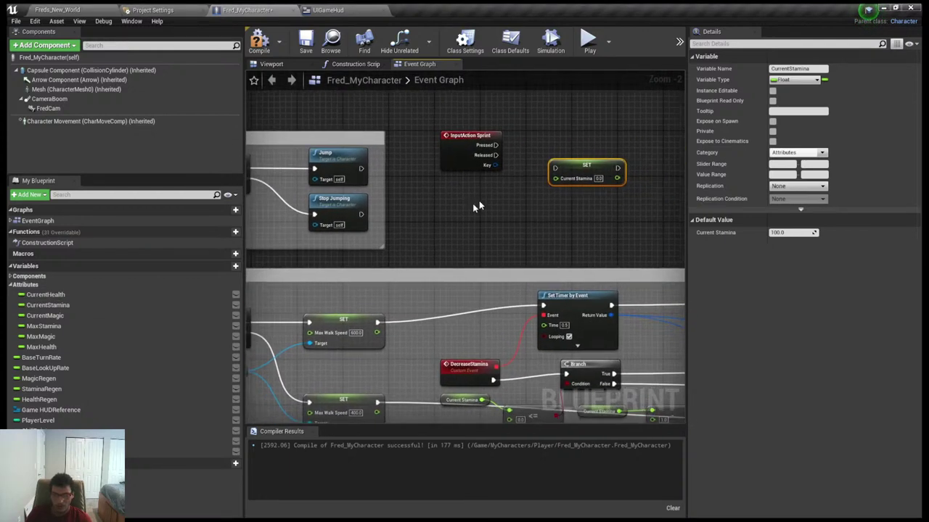
Delete the SET Current Stamina node, then add and remove a stray Current Stamina getter
key(Delete)
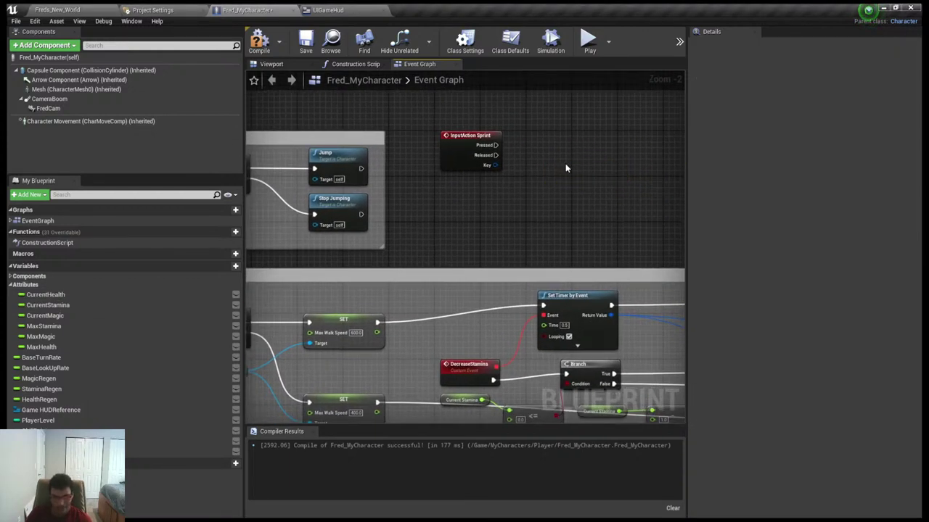
click(90, 314)
click(72, 305)
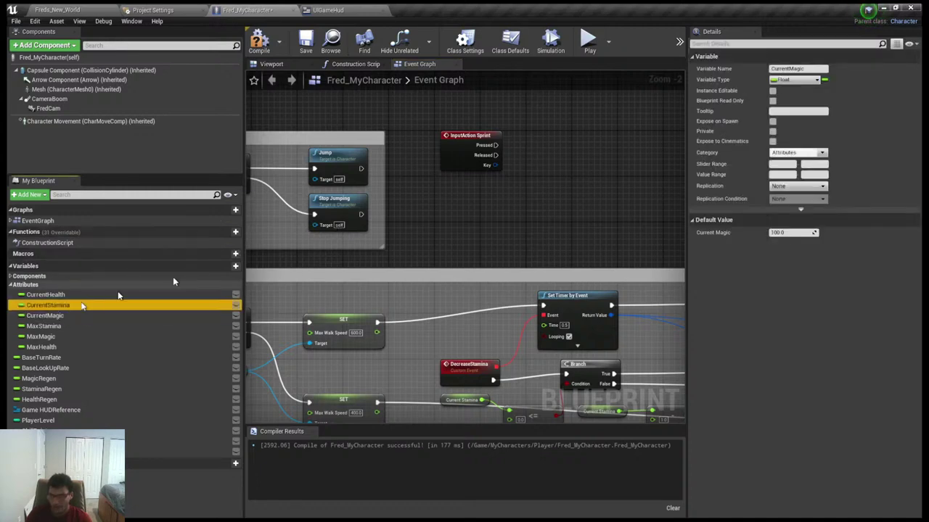
ctrl+drag(580, 168, 578, 165)
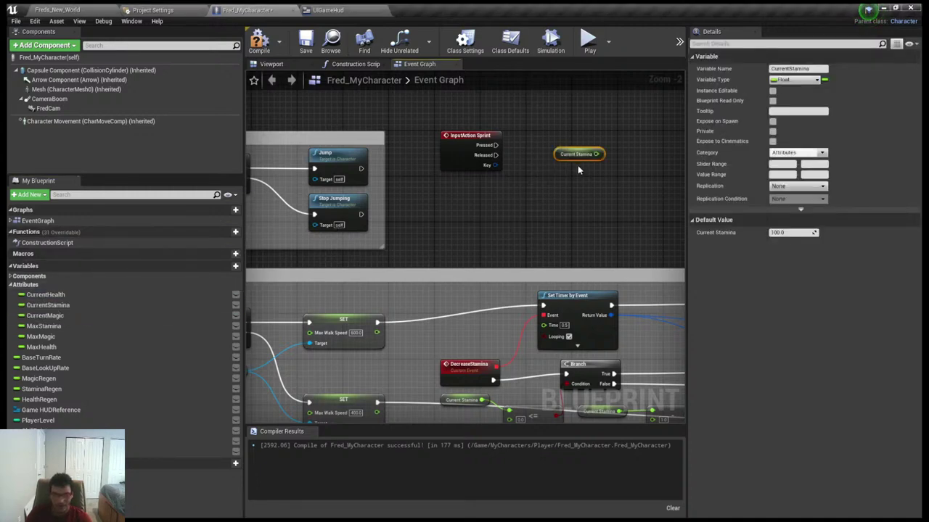
right_drag(482, 225, 452, 273)
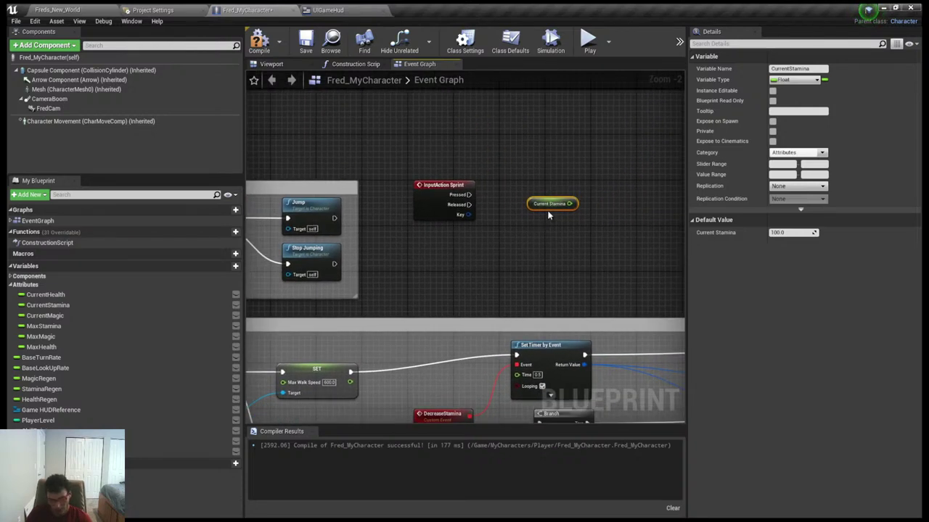
key(Delete)
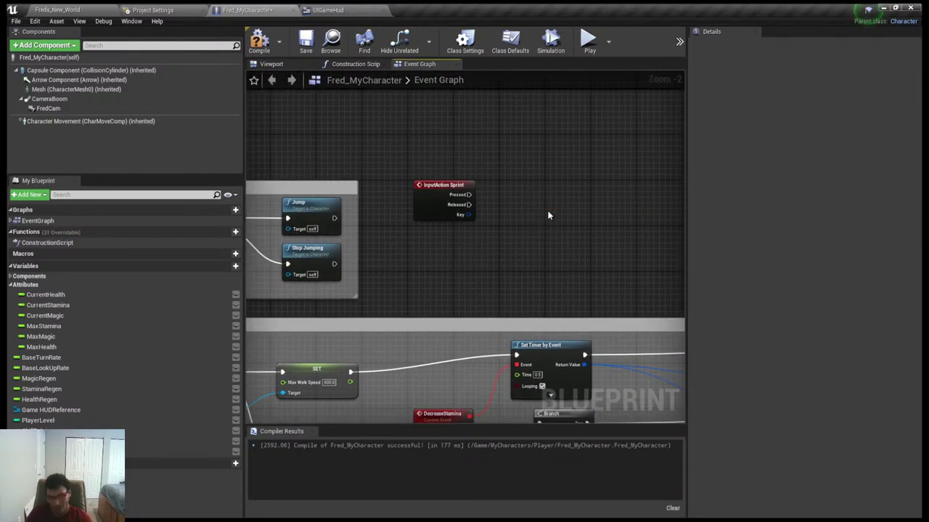
Add a Character Movement reference below InputAction Sprint and wire it into a new Set Max Walk Speed node
click(54, 124)
drag(505, 222, 516, 222)
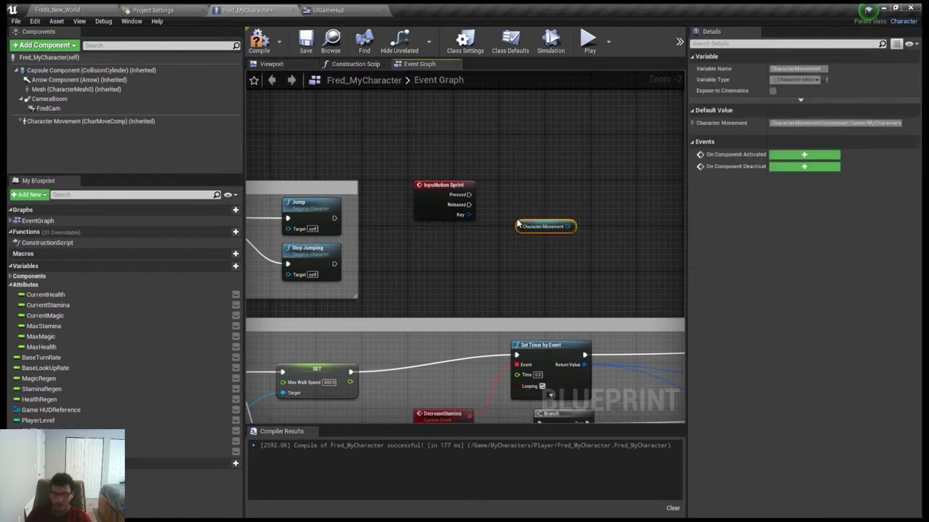
right_drag(489, 227, 447, 212)
drag(546, 192, 444, 227)
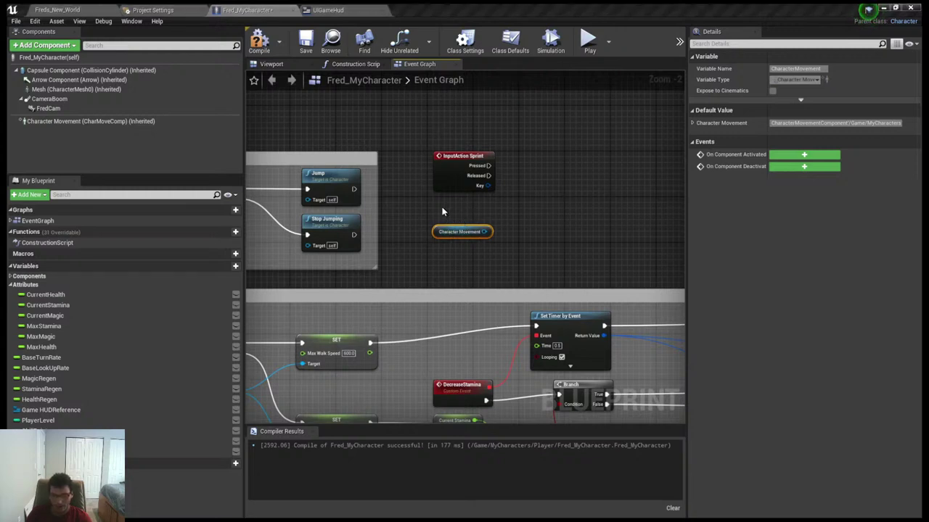
click(443, 211)
drag(485, 232, 578, 235)
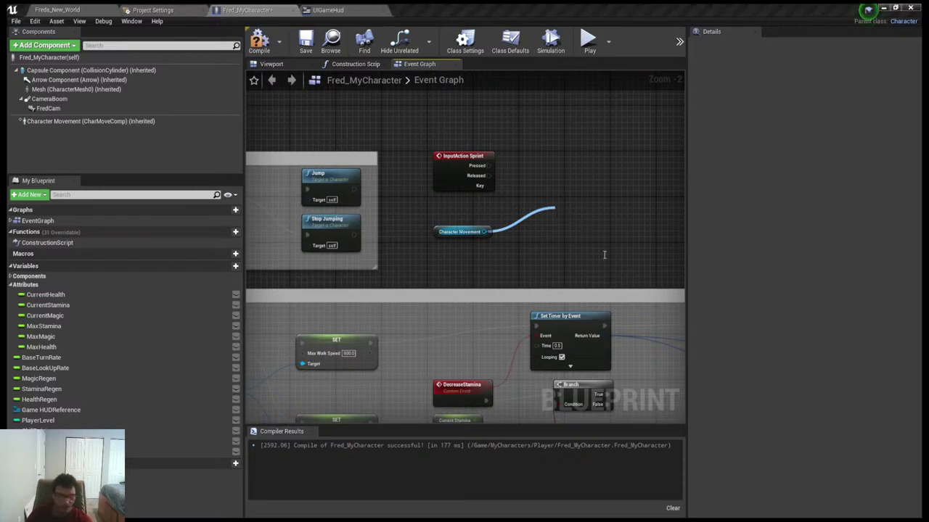
drag(578, 235, 616, 281)
click(618, 302)
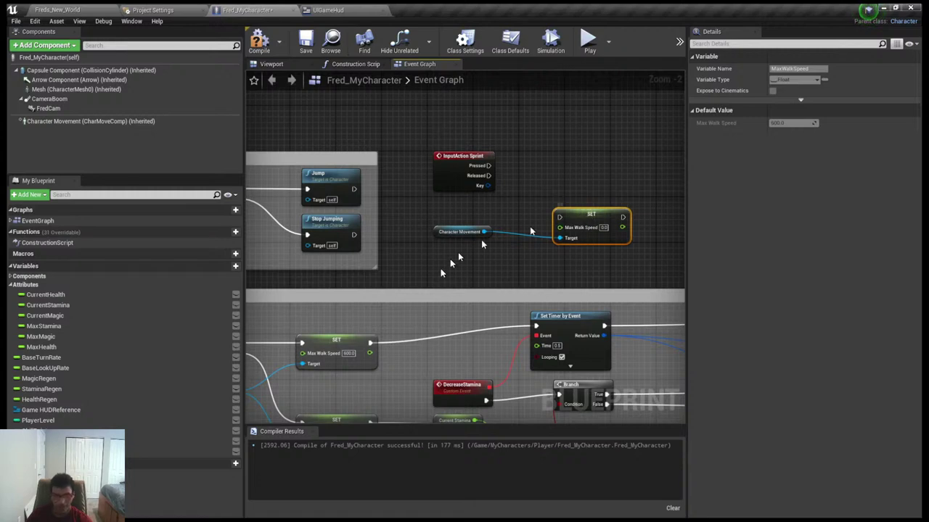
Box-select the InputAction Sprint, Character Movement and SET nodes
right_drag(438, 283, 500, 241)
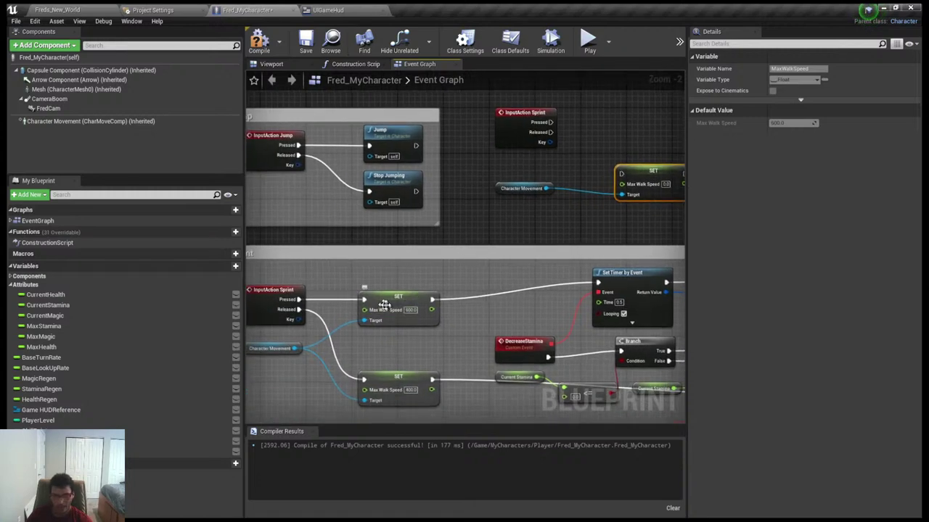
click(427, 243)
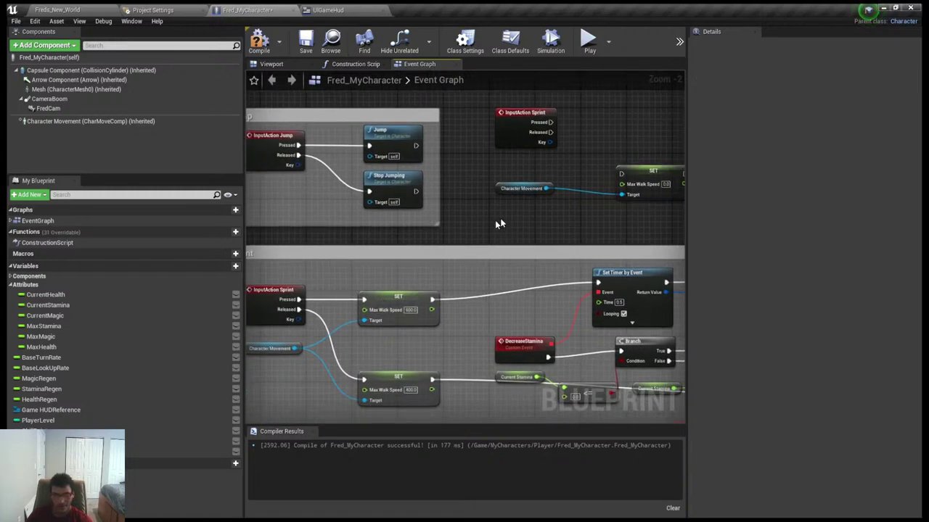
right_drag(496, 219, 415, 237)
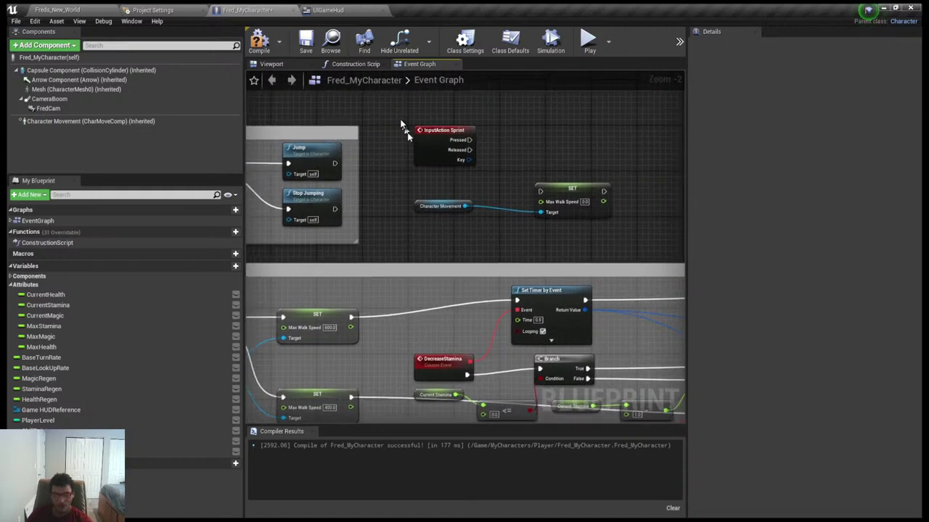
drag(401, 121, 582, 241)
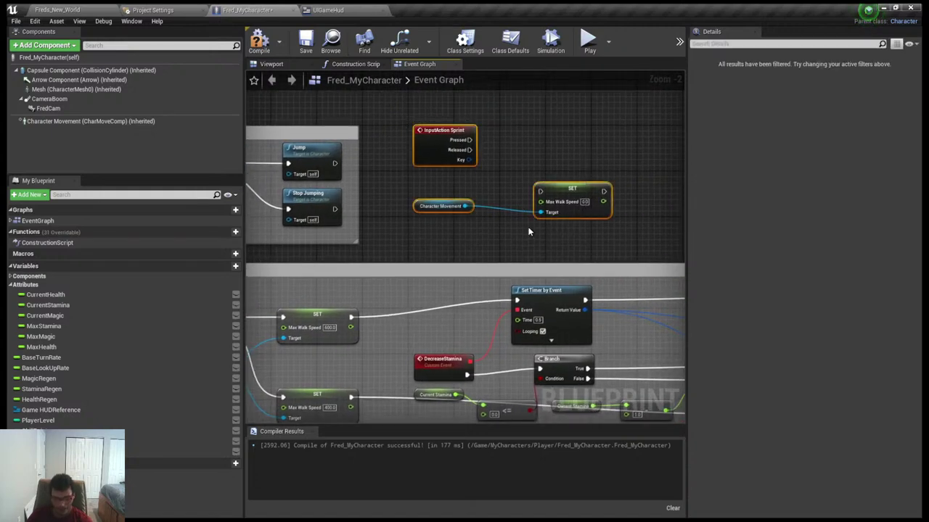
Delete the selected test nodes, compile Fred_MyCharacter, and bring the Sprint comment into view
key(Delete)
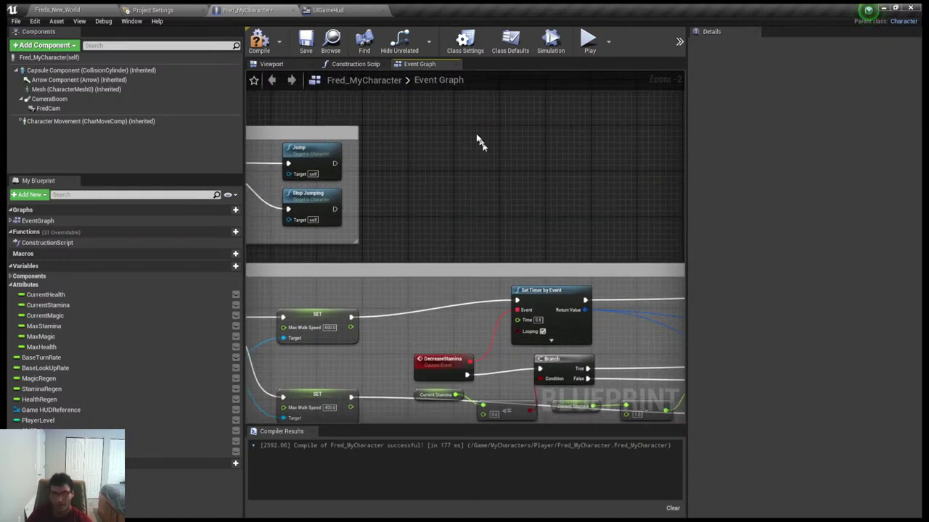
click(259, 42)
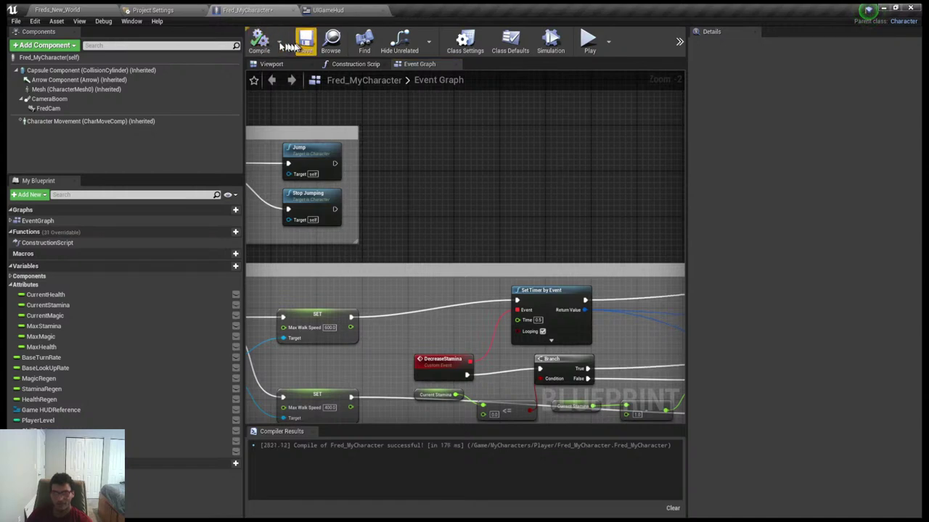
right_drag(499, 145, 456, 145)
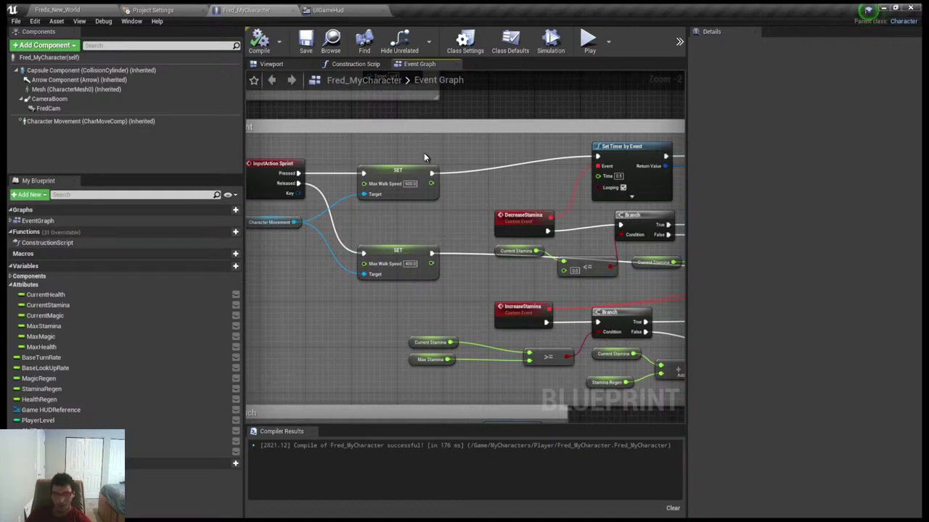
Review the DecreaseStamina event and its Branch and Set Timer stamina logic in the Event Graph
right_drag(424, 152, 423, 181)
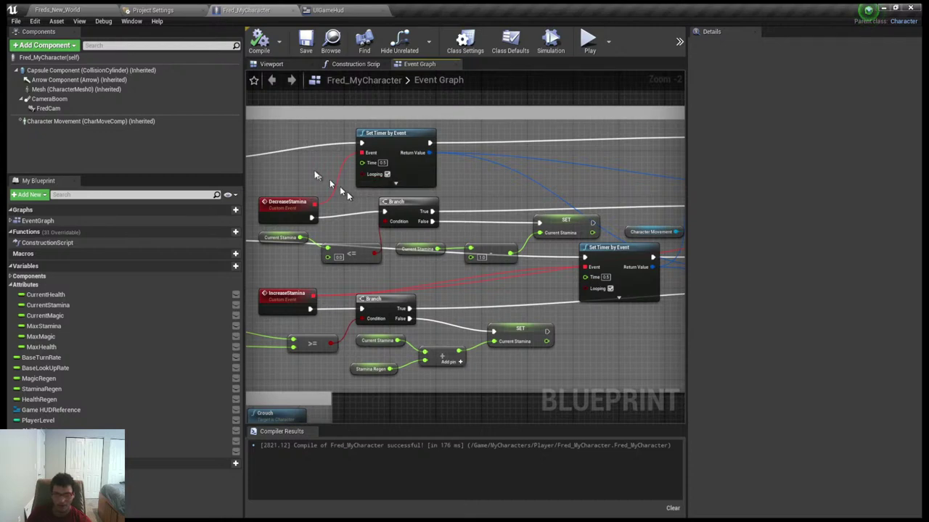
right_drag(329, 183, 508, 153)
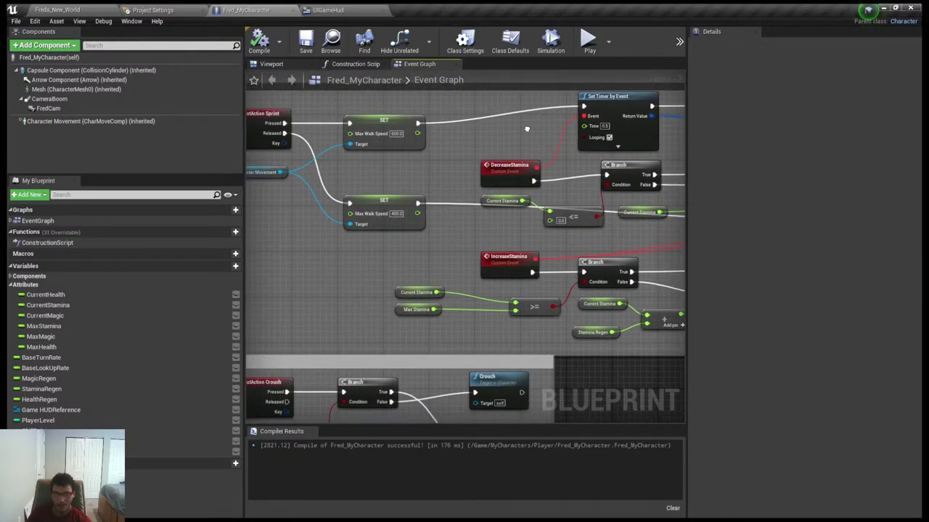
click(507, 174)
scroll(508, 174, up, 2)
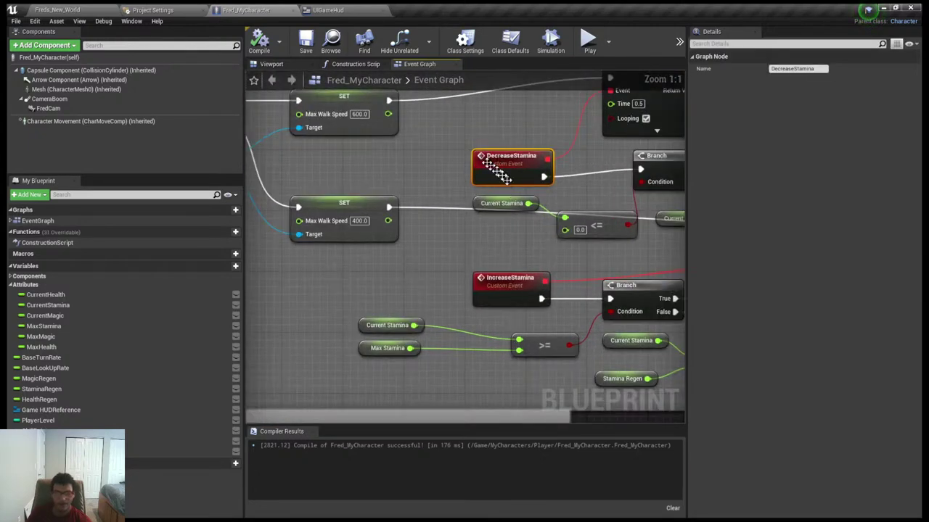
scroll(495, 171, down, 2)
right_drag(455, 155, 453, 181)
scroll(362, 201, down, 1)
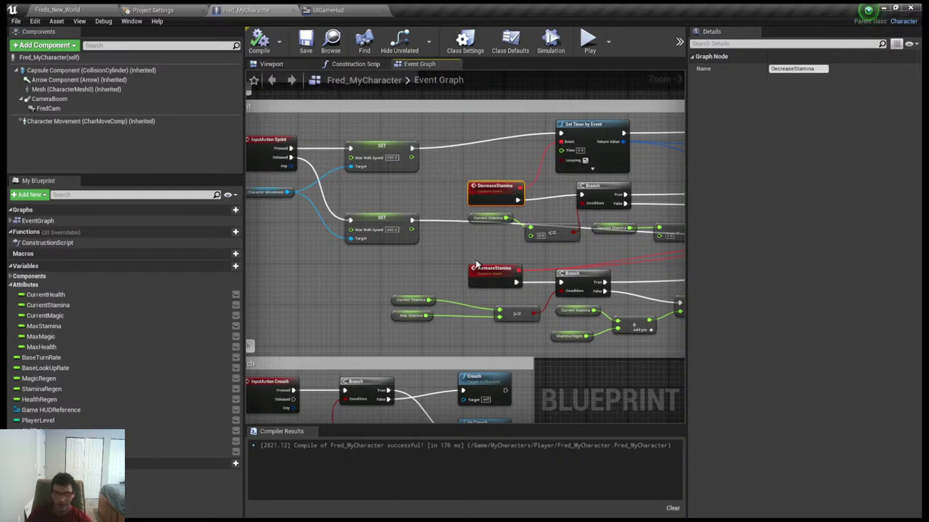
right_drag(477, 262, 468, 205)
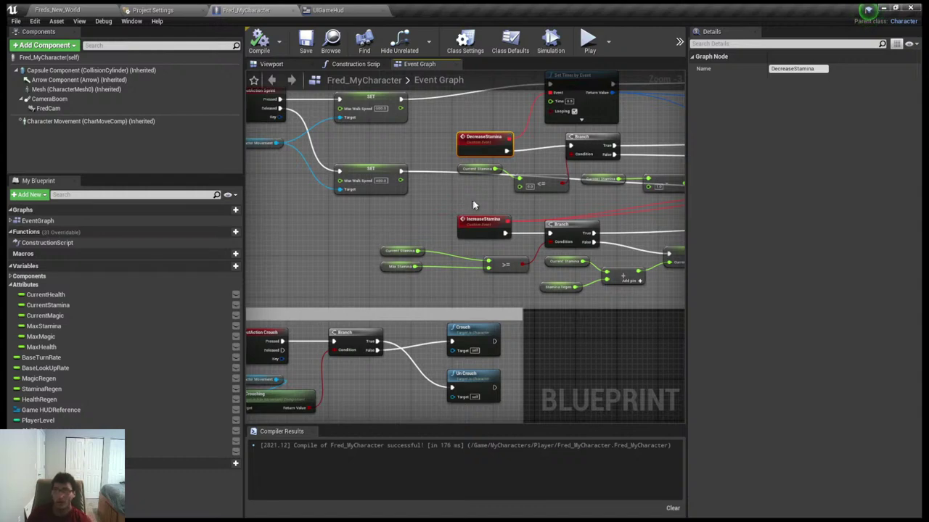
click(75, 10)
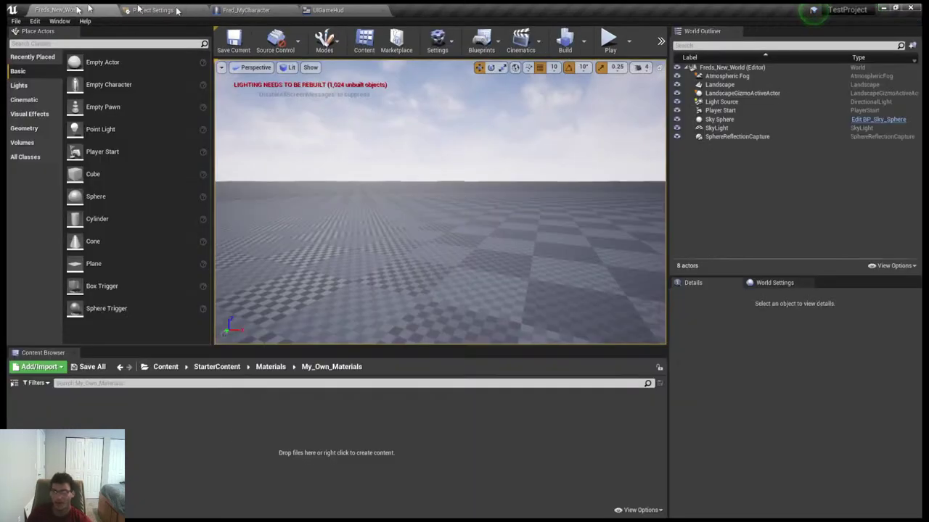
click(610, 45)
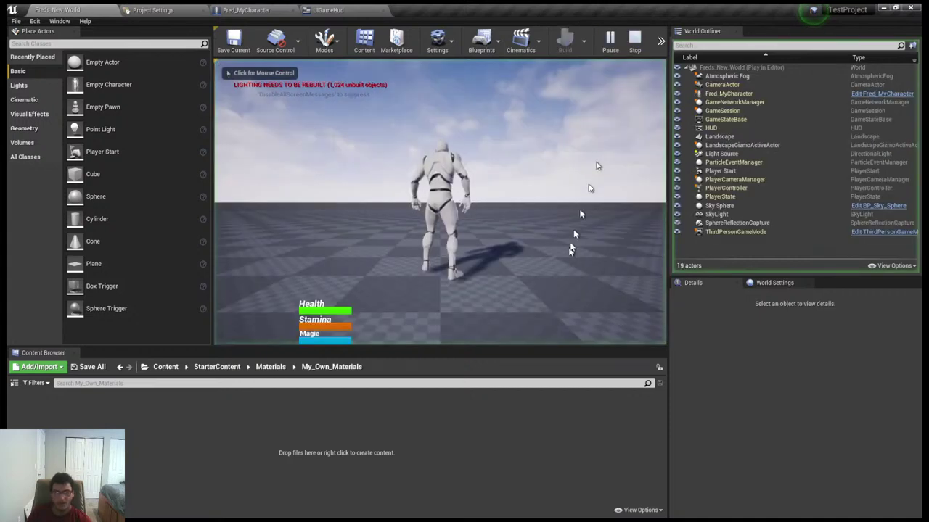
key(w)
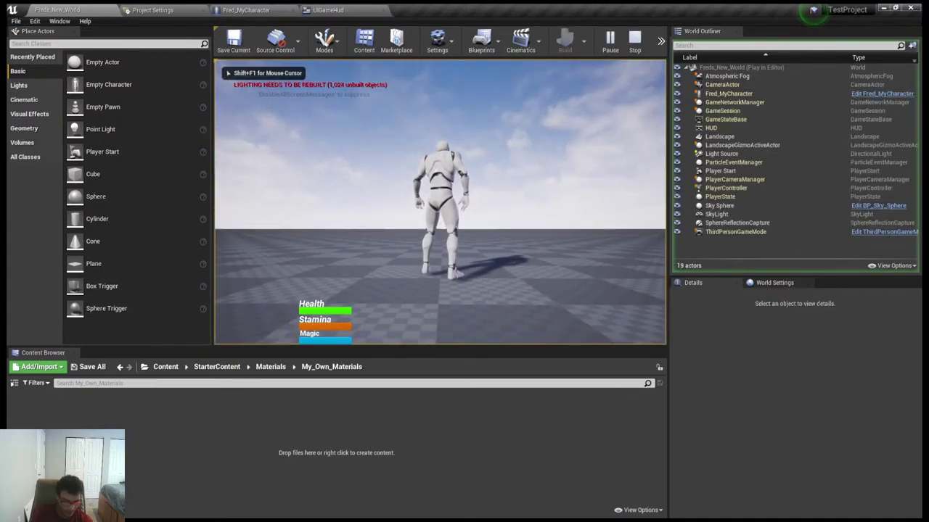
key(w)
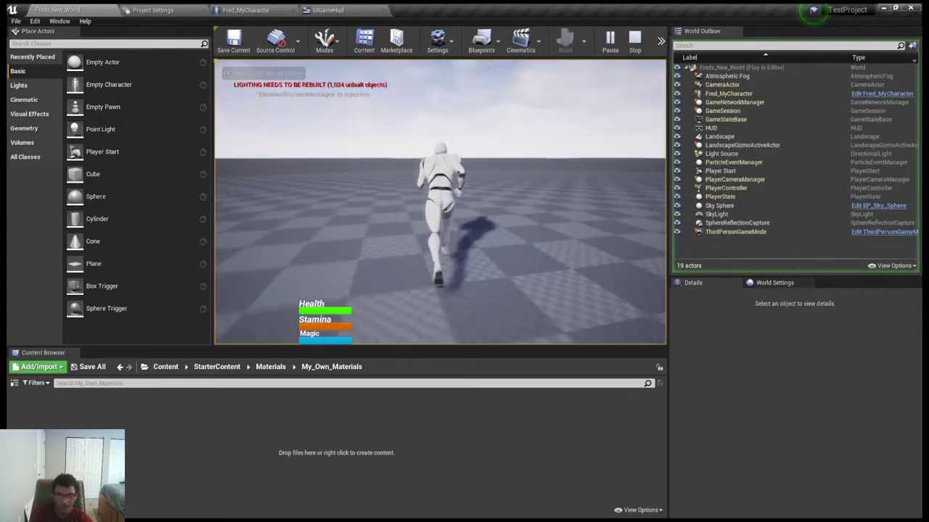
key(w)
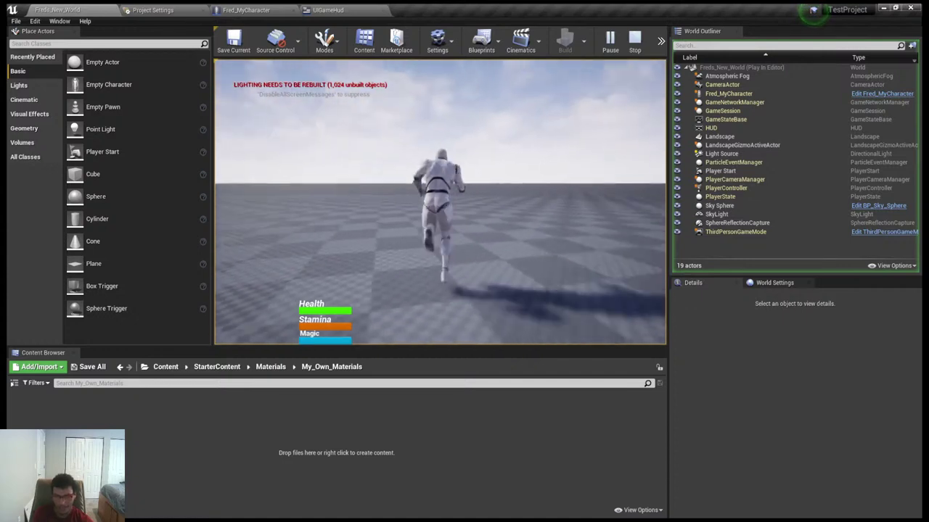
key(w)
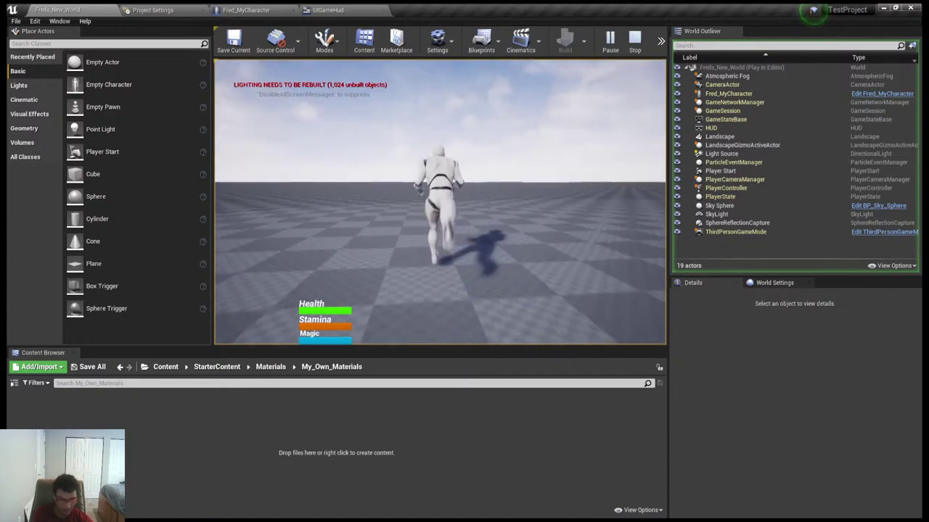
key(w)
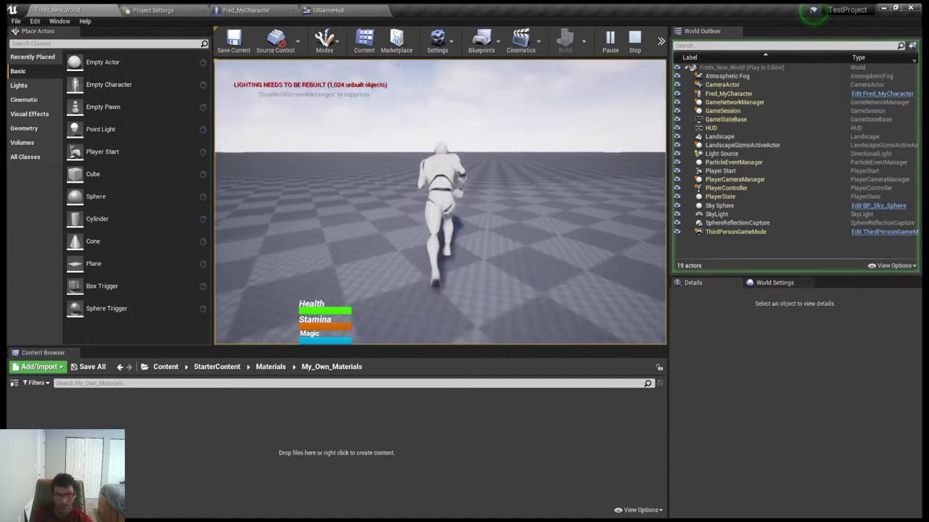
key(w)
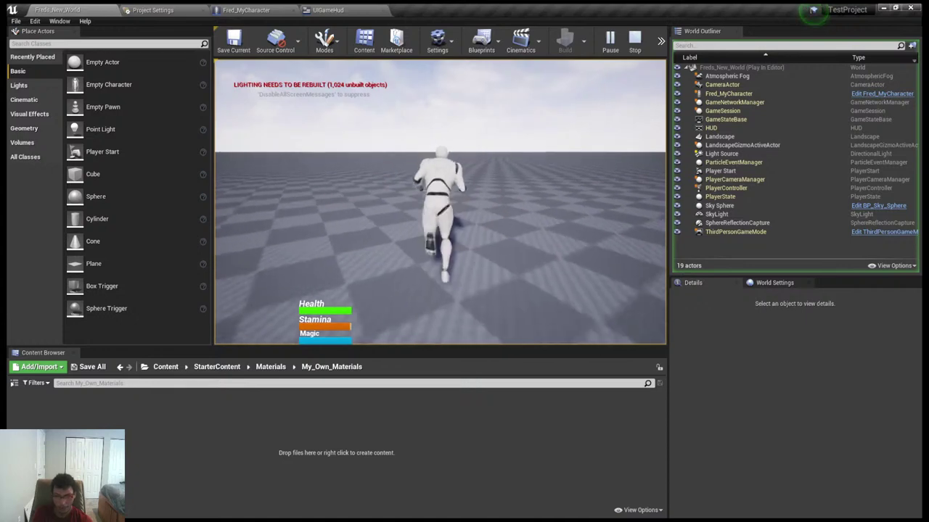
key(w)
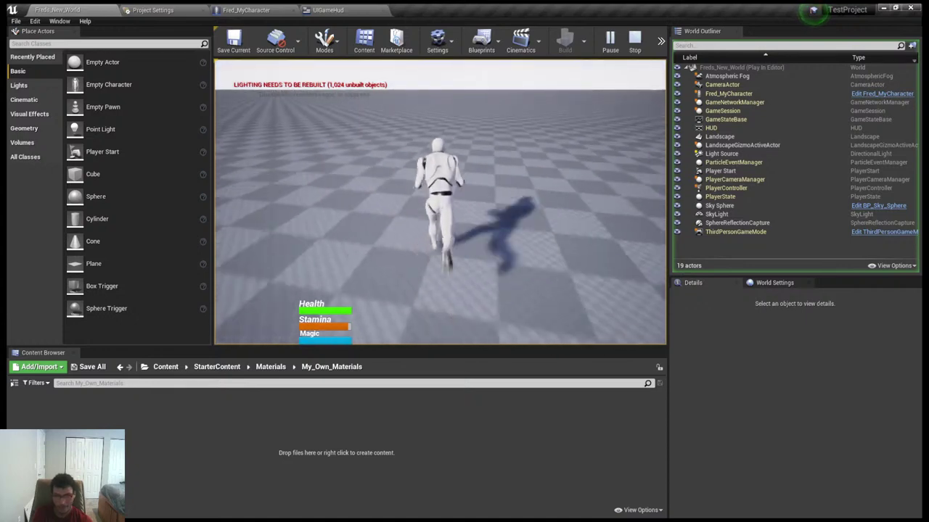
key(w)
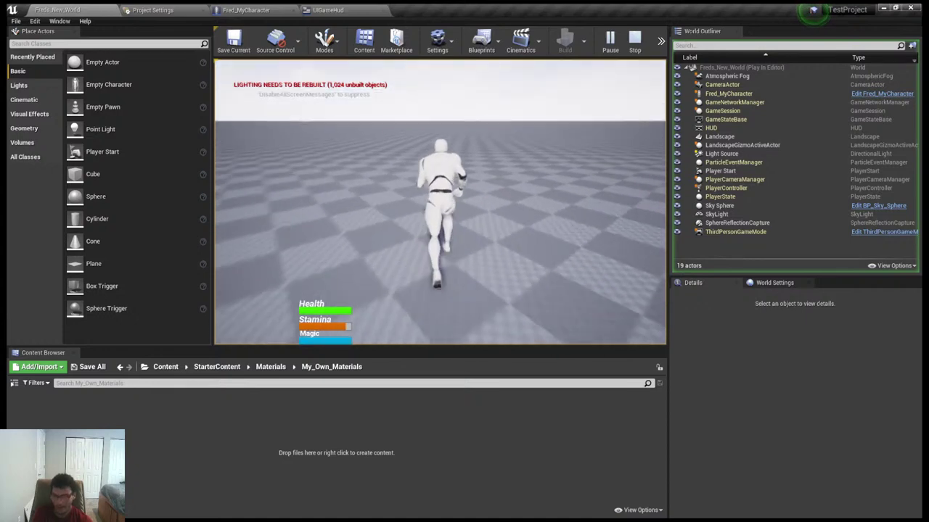
key(w)
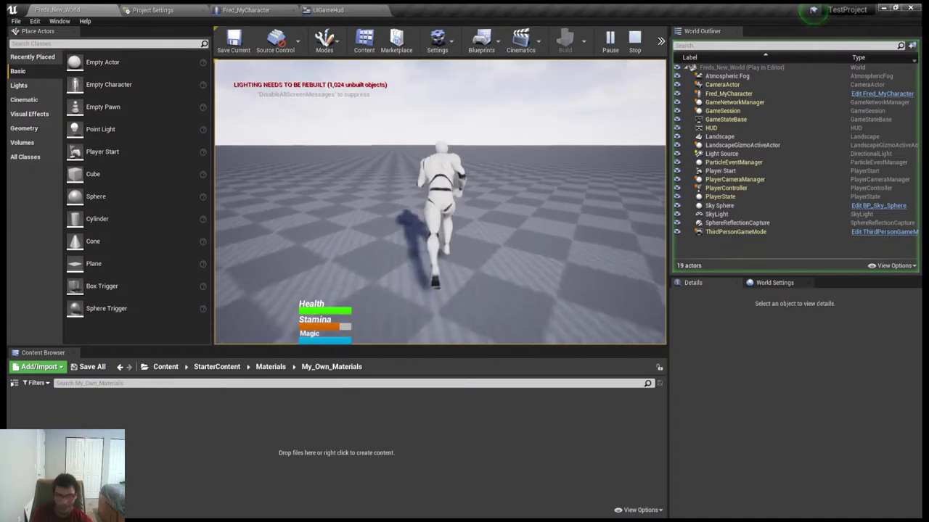
key(w)
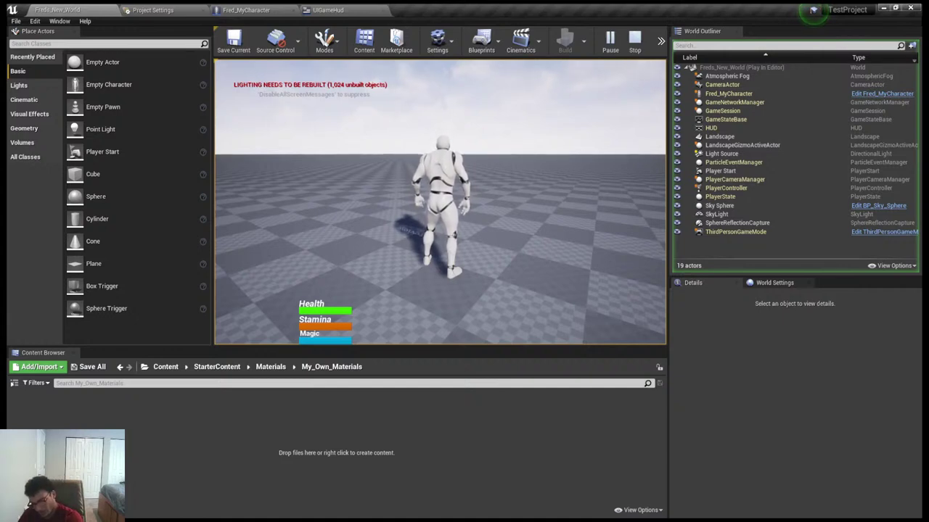
Stop the Play-in-Editor session to return to the Freds_New_World level editor
key(Escape)
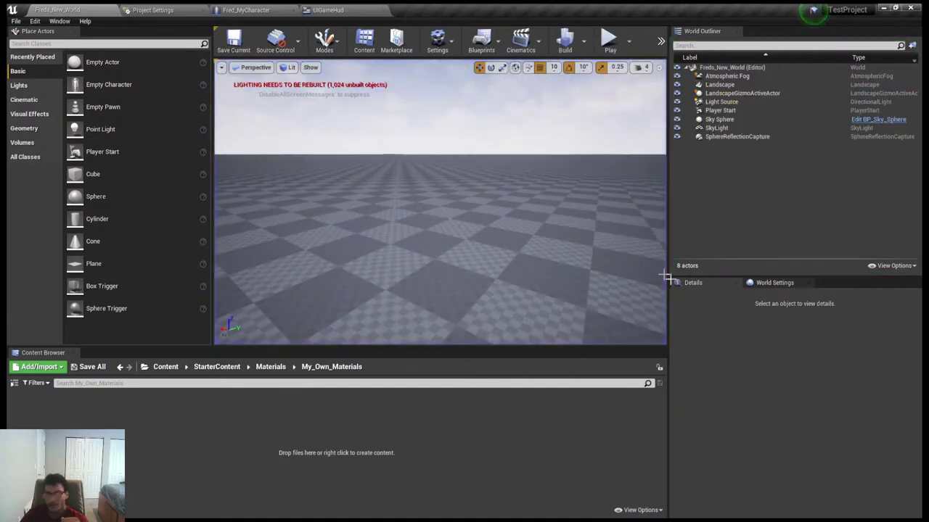
Save the Freds_New_World level with Save Current
click(234, 45)
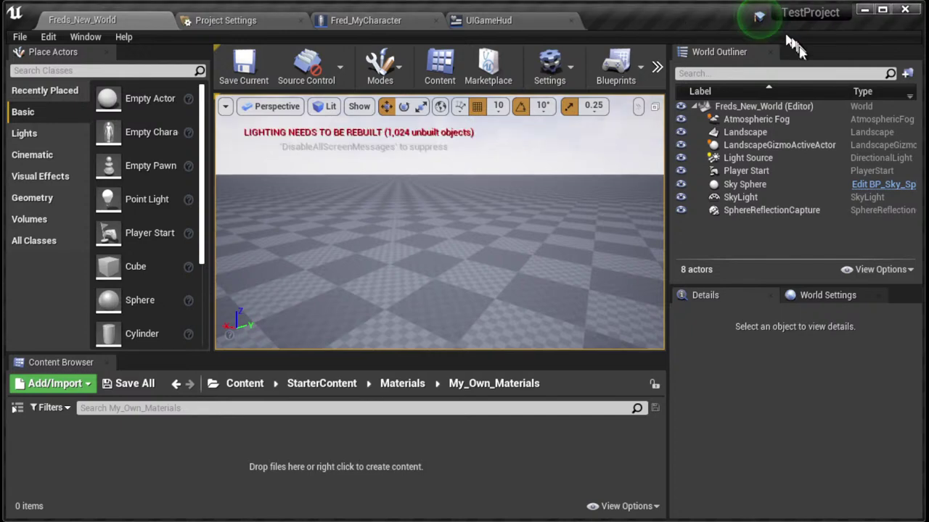
click(882, 10)
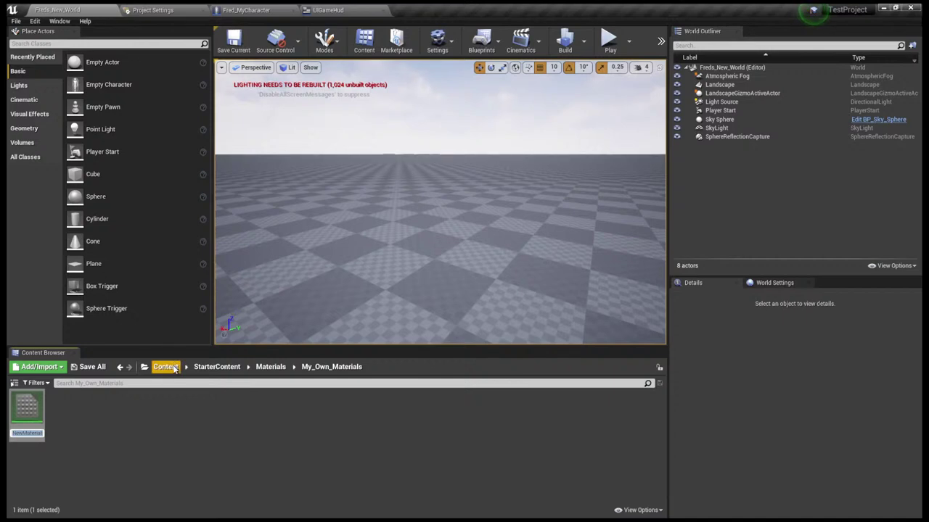
Name the new material M_LNDS_2PaintLayers, fixing a typo, and confirm the name
text(M)
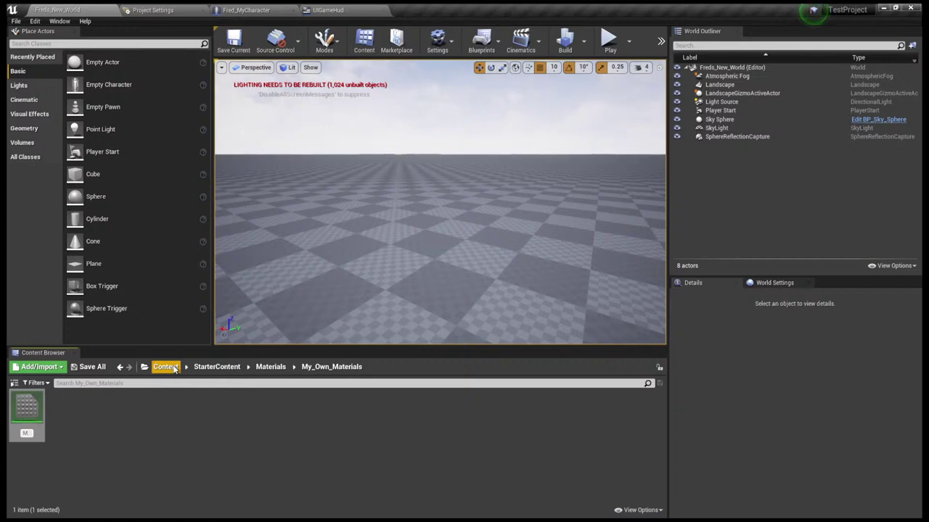
text(_L)
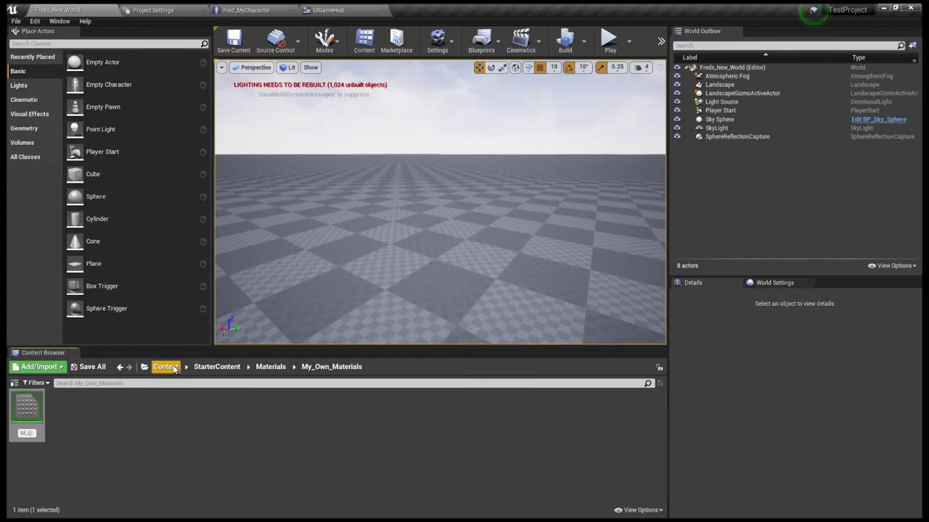
text(D)
key(BackSpace)
text(NDS)
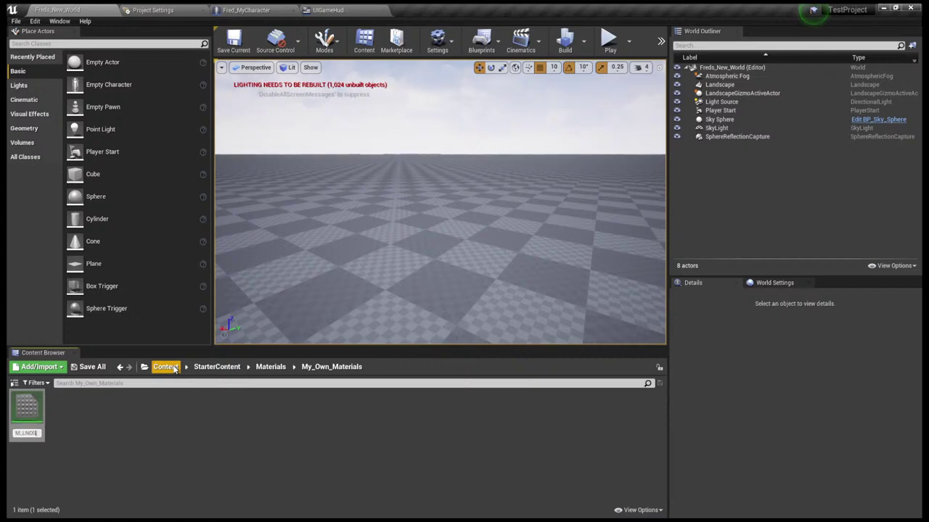
text(_)
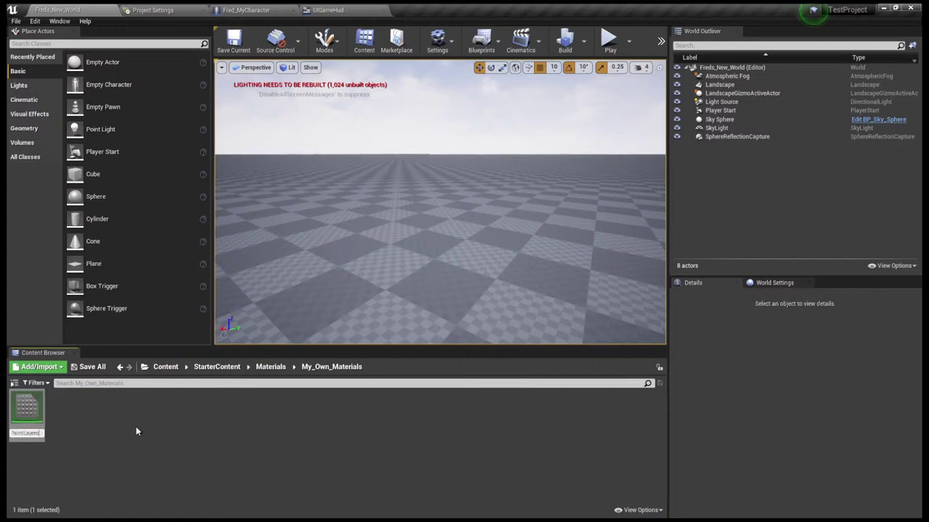
key(Return)
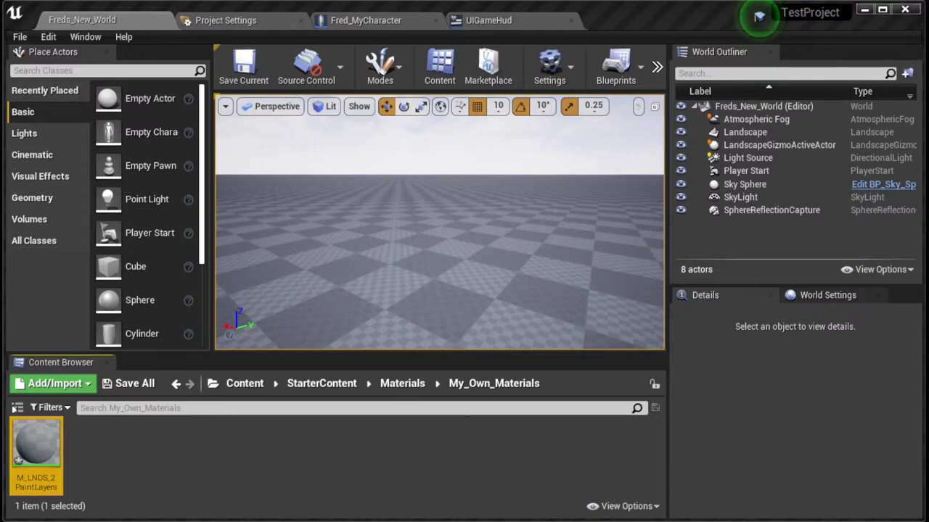
click(759, 16)
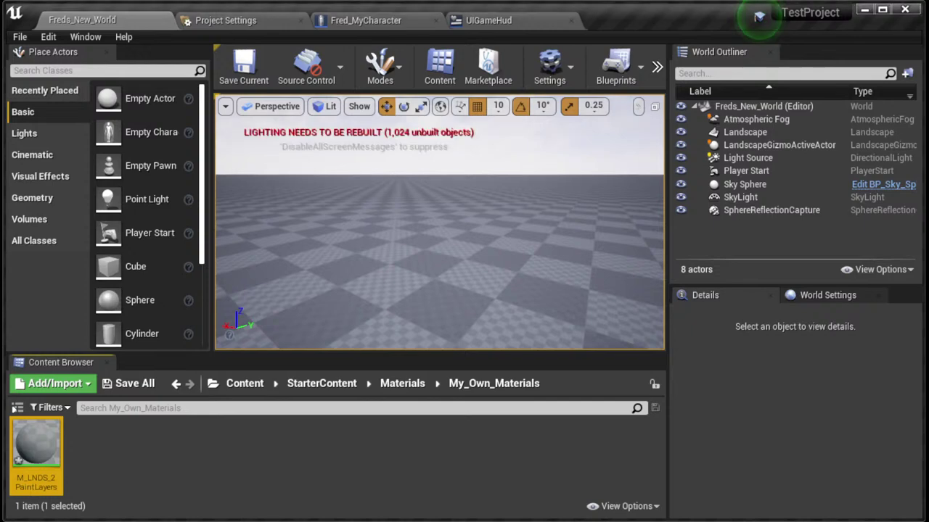
click(759, 16)
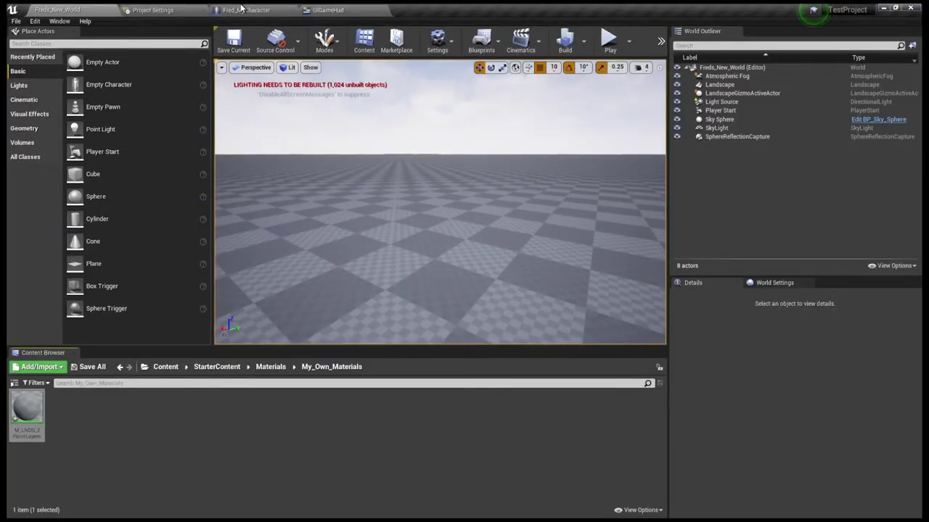
click(250, 10)
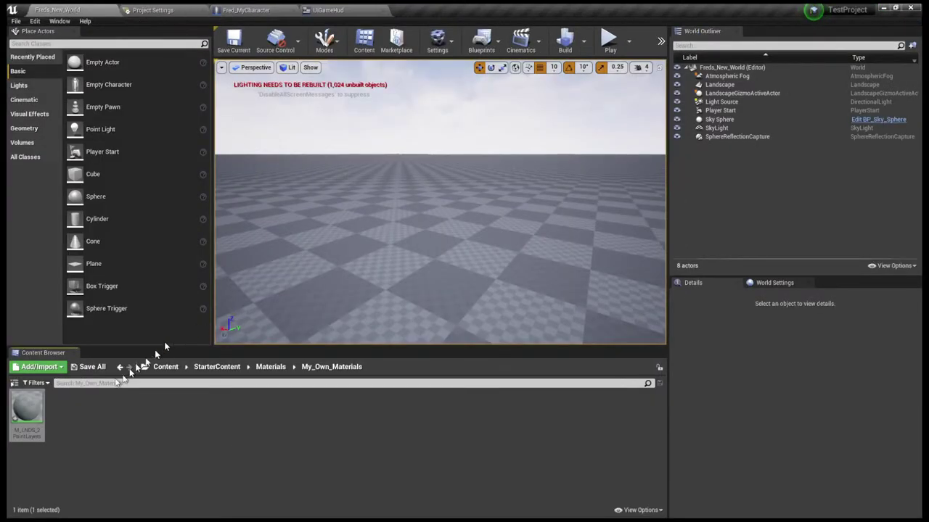
click(32, 414)
Open M_LNDS_2PaintLayers in the Material Editor and dock a second Content Browser as a tab
double_click(31, 413)
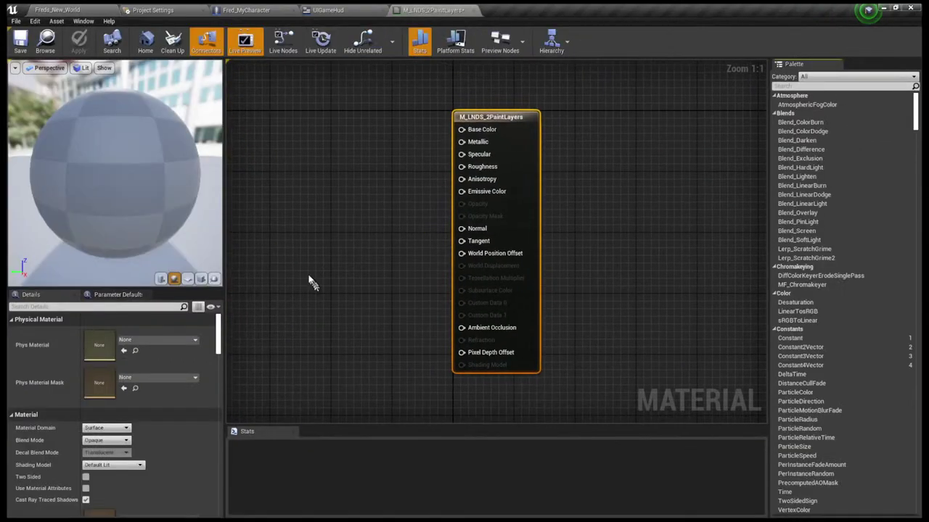
scroll(311, 279, down, 3)
right_drag(310, 276, 516, 262)
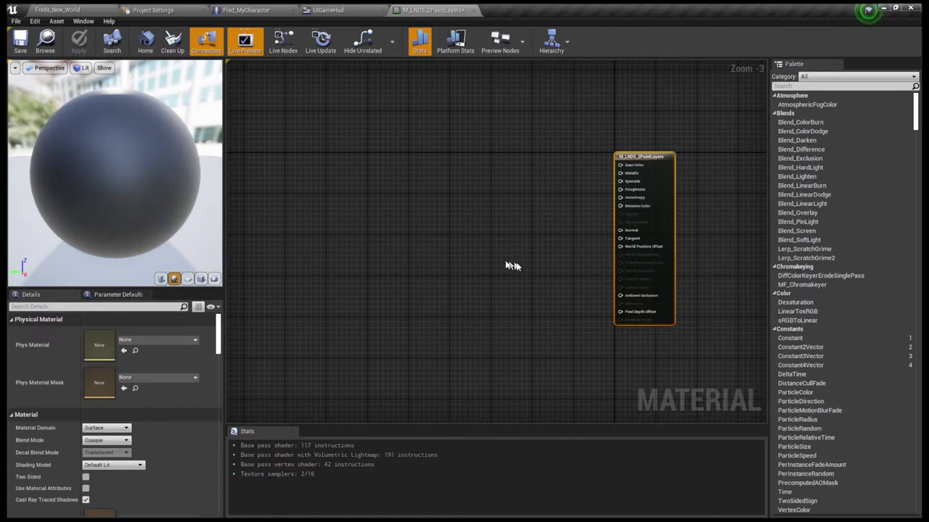
scroll(481, 261, up, 2)
scroll(480, 262, down, 1)
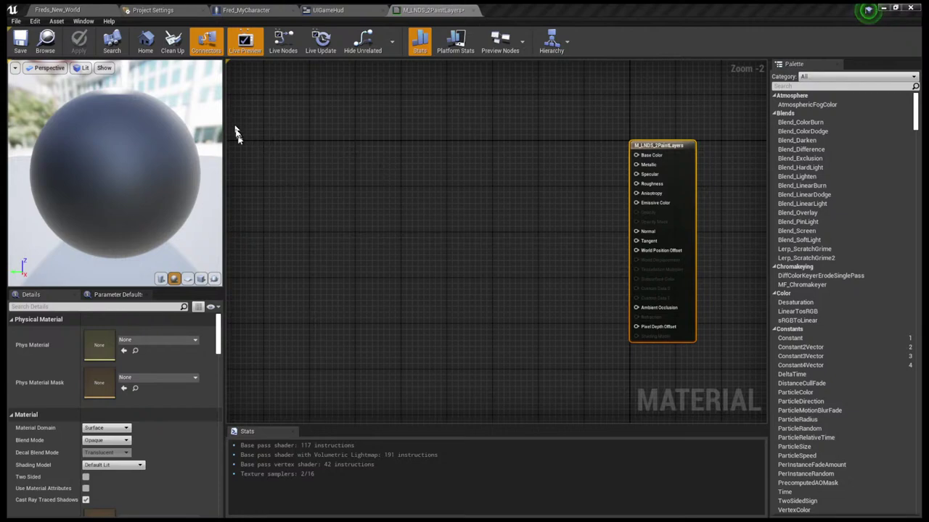
drag(234, 135, 529, 22)
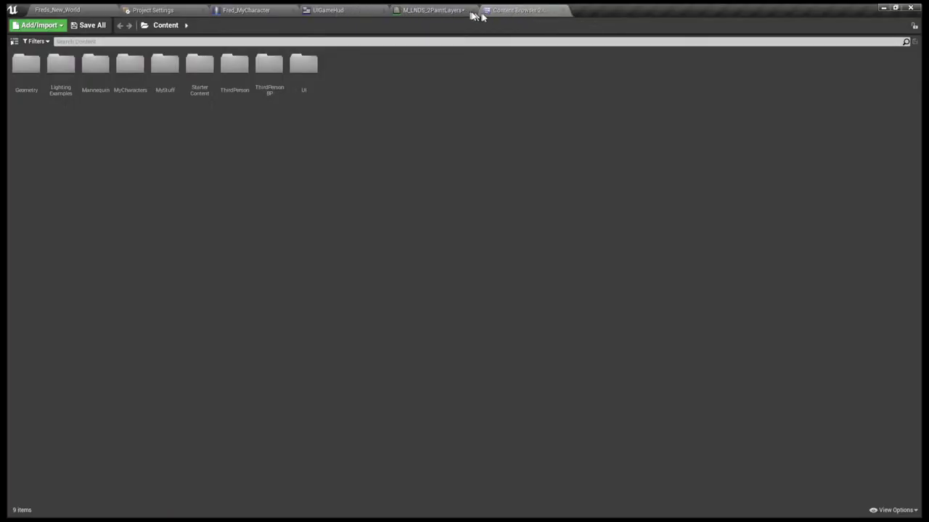
Browse the second Content Browser to the StarterContent > Textures folder
click(433, 10)
click(494, 10)
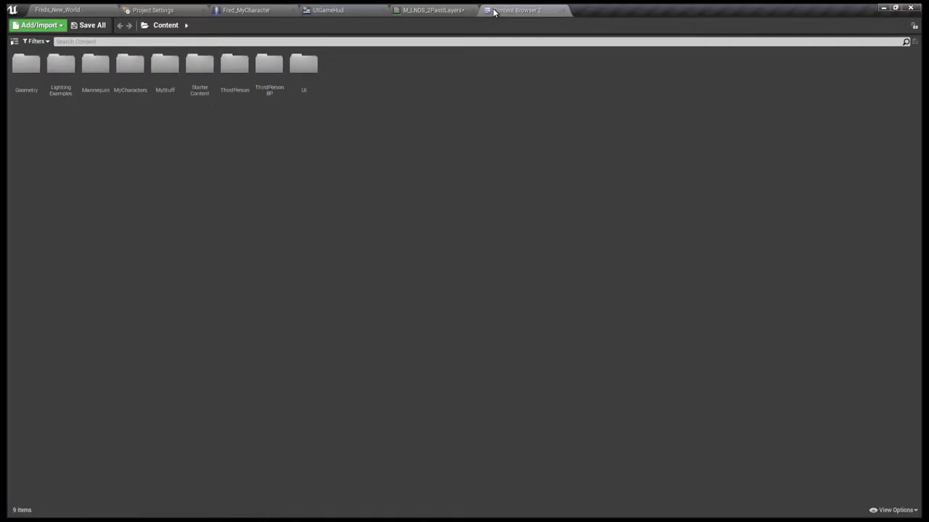
double_click(203, 79)
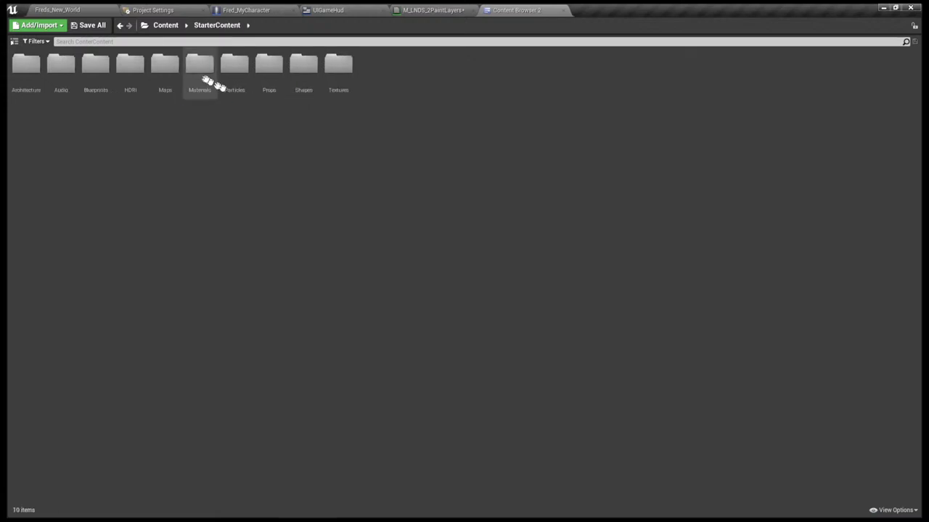
double_click(200, 83)
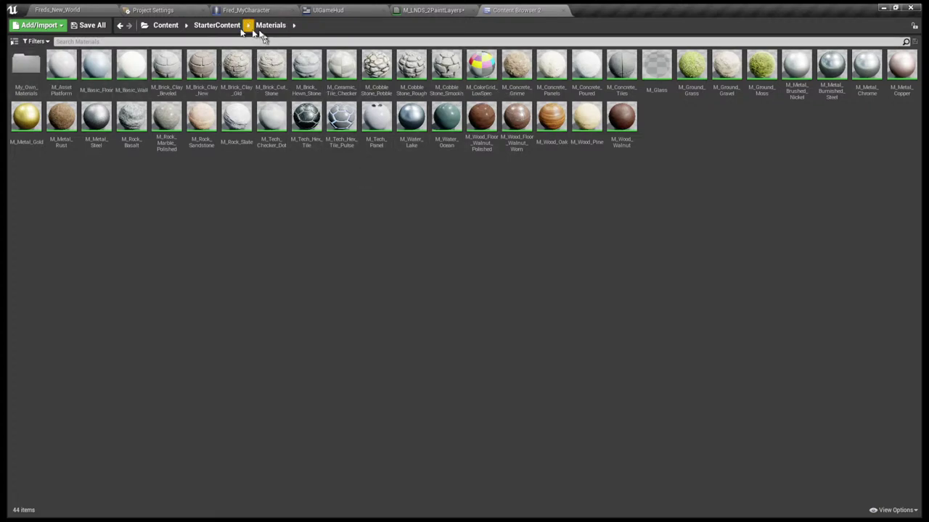
click(121, 25)
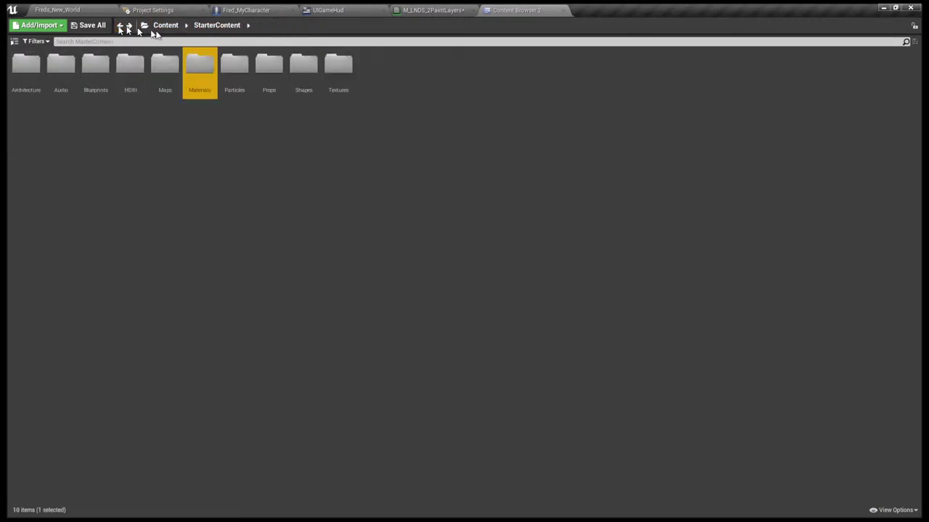
double_click(327, 86)
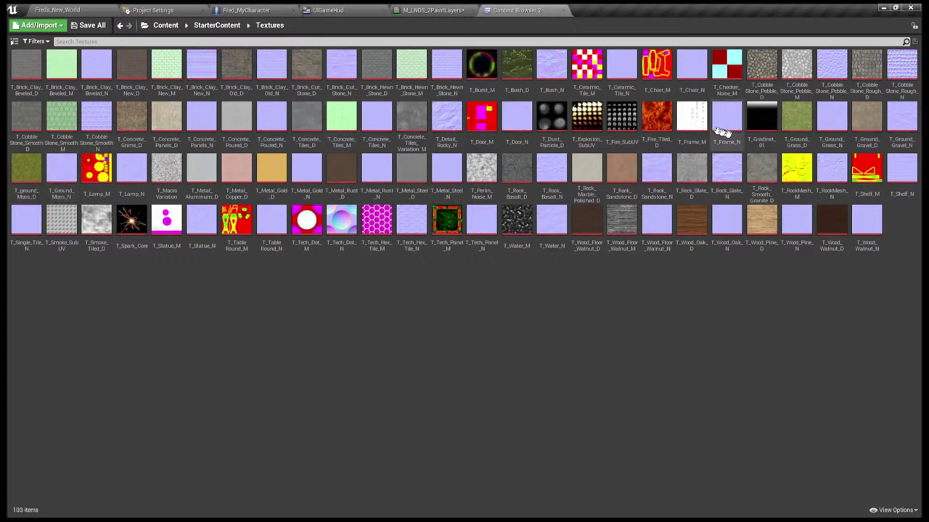
Select T_Ground_Grass_D and T_Ground_Gravel_D, then return to the M_LNDS_2PaintLayers material editor
click(793, 118)
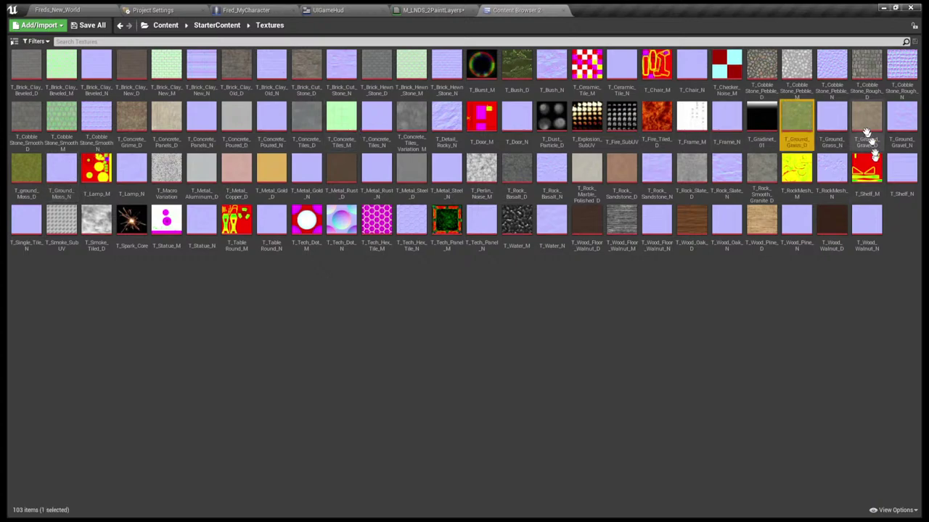
click(866, 129)
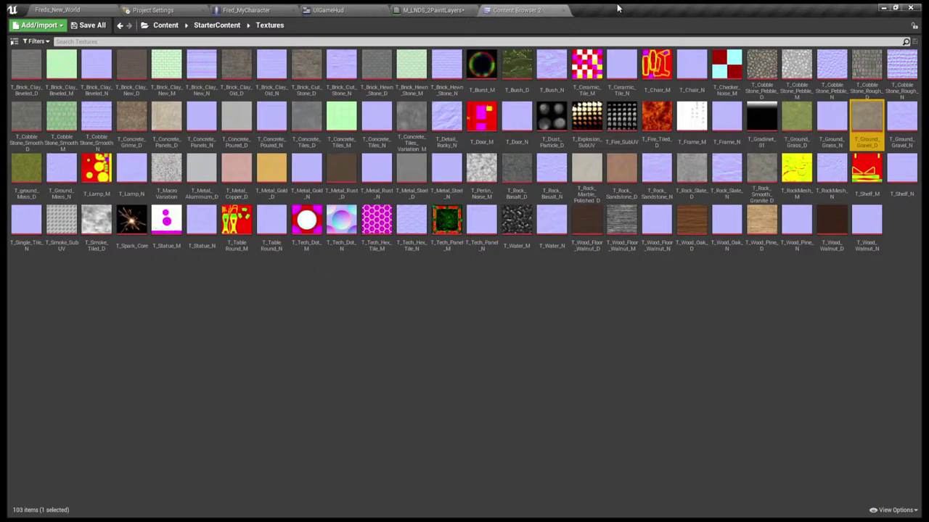
click(558, 11)
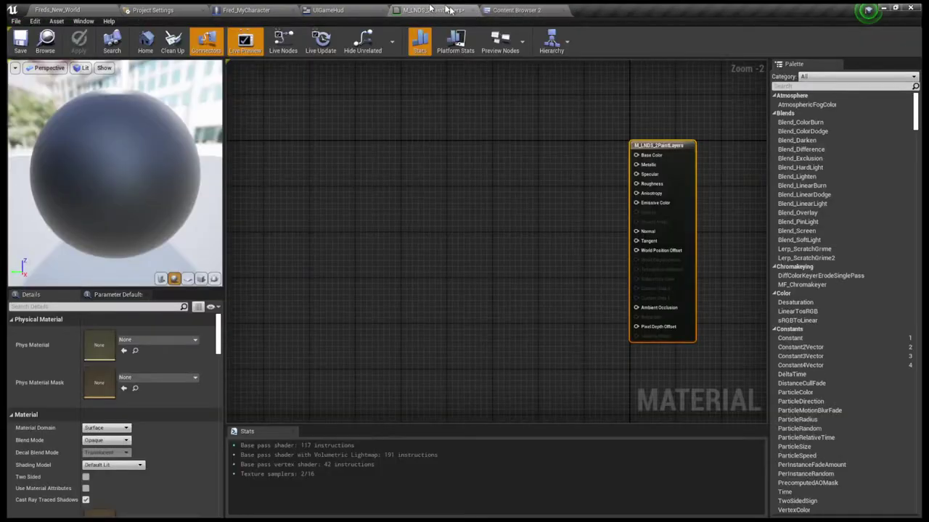
Dock the texture browser above the graph and add grass and gravel Texture Sample nodes
drag(504, 13, 489, 99)
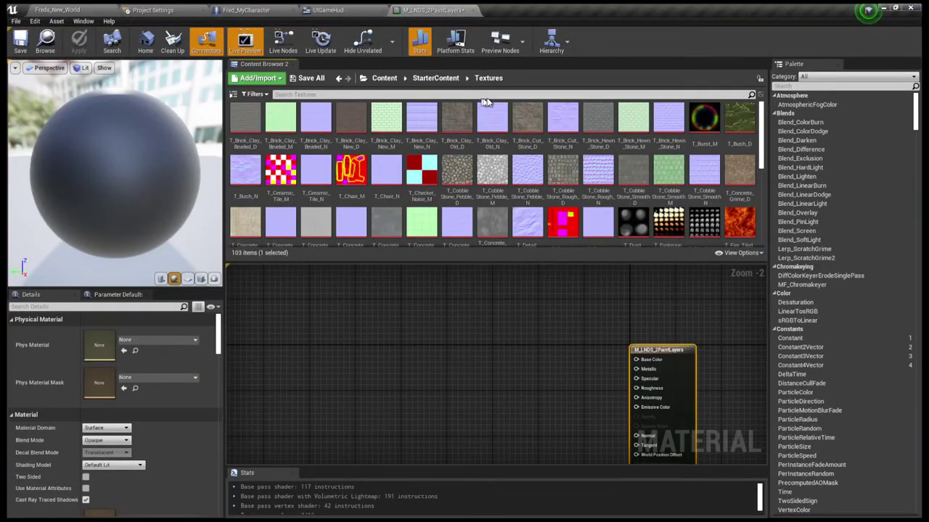
scroll(593, 179, down, 3)
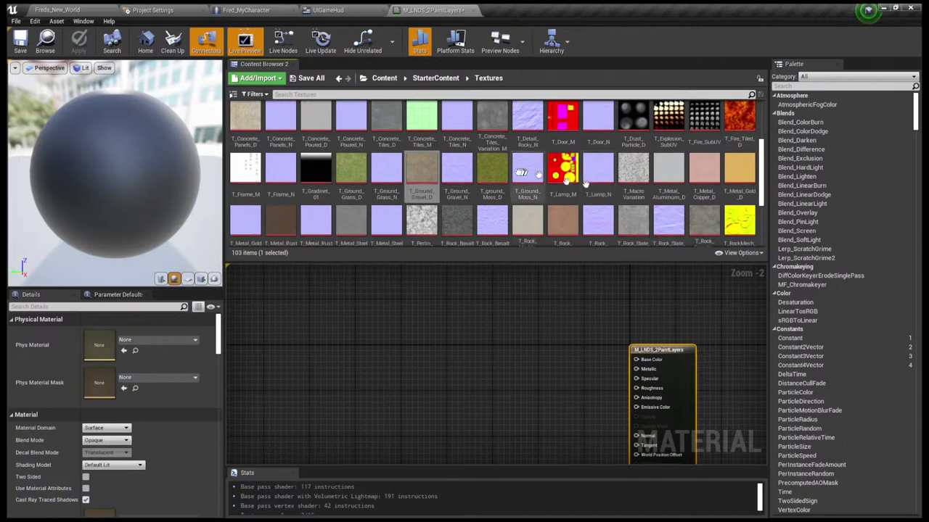
click(345, 171)
drag(399, 281, 400, 282)
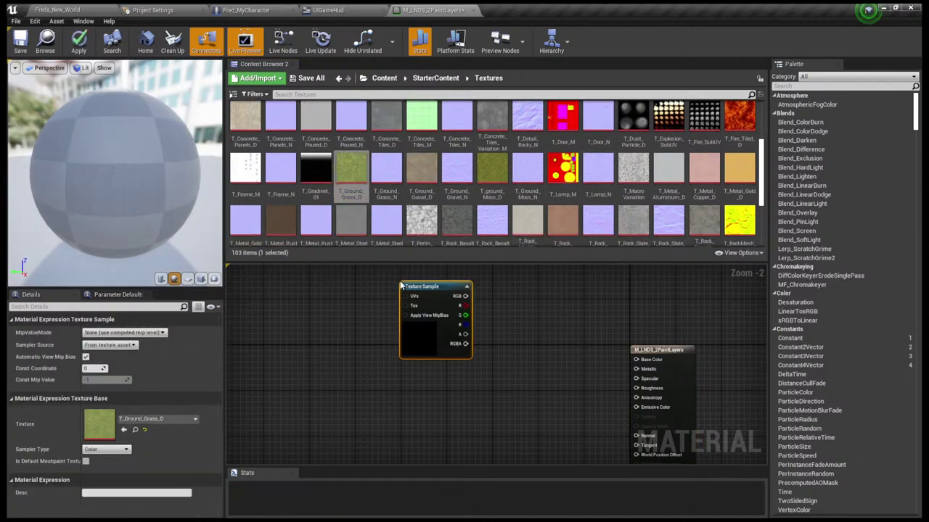
drag(412, 168, 421, 389)
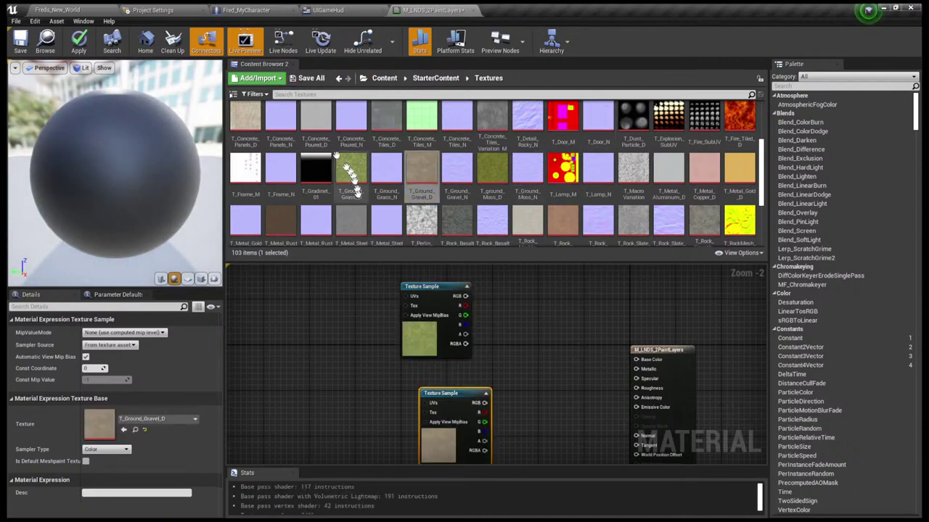
click(347, 282)
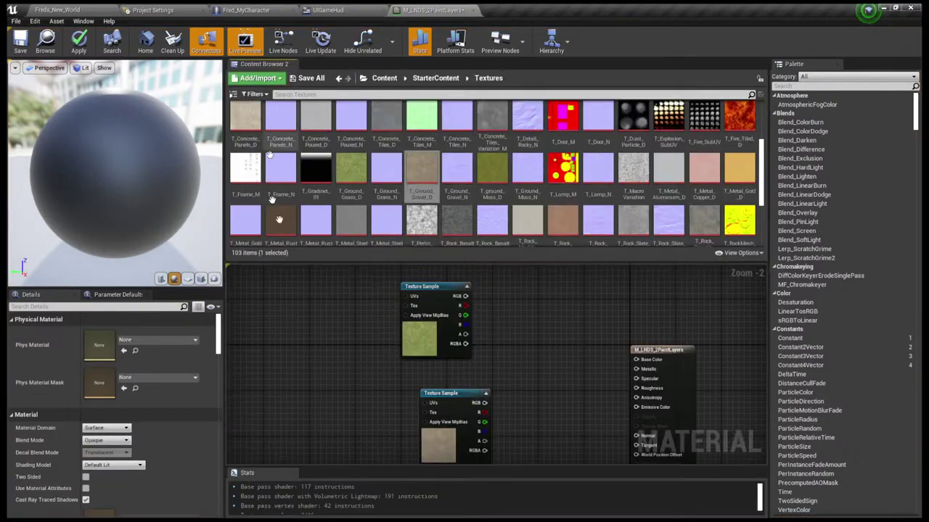
Move the gravel Texture Sample up beside the grass sample
scroll(326, 321, down, 2)
scroll(325, 321, up, 2)
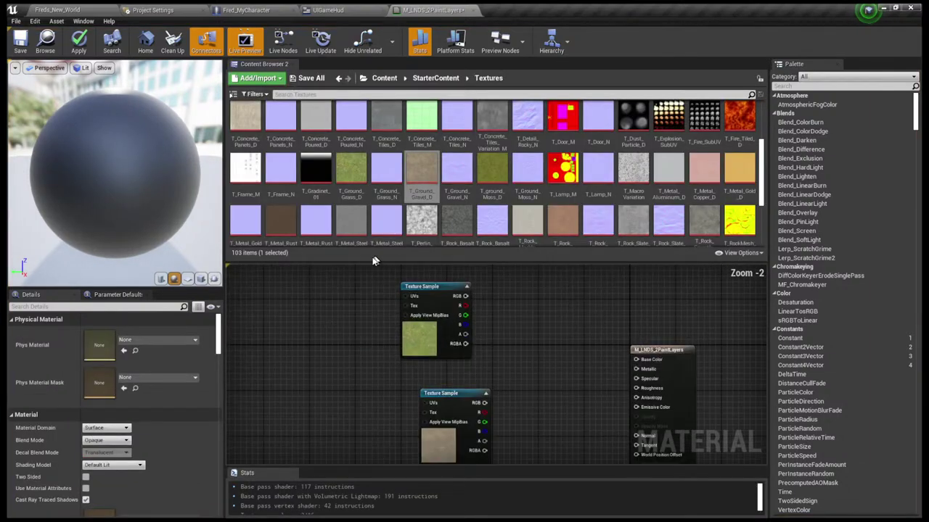
drag(380, 263, 379, 245)
scroll(342, 281, down, 1)
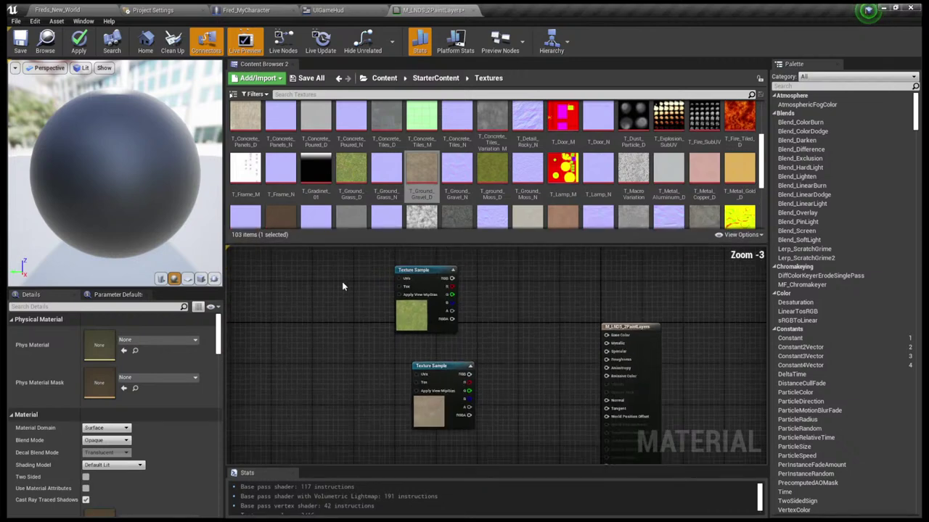
scroll(342, 281, up, 1)
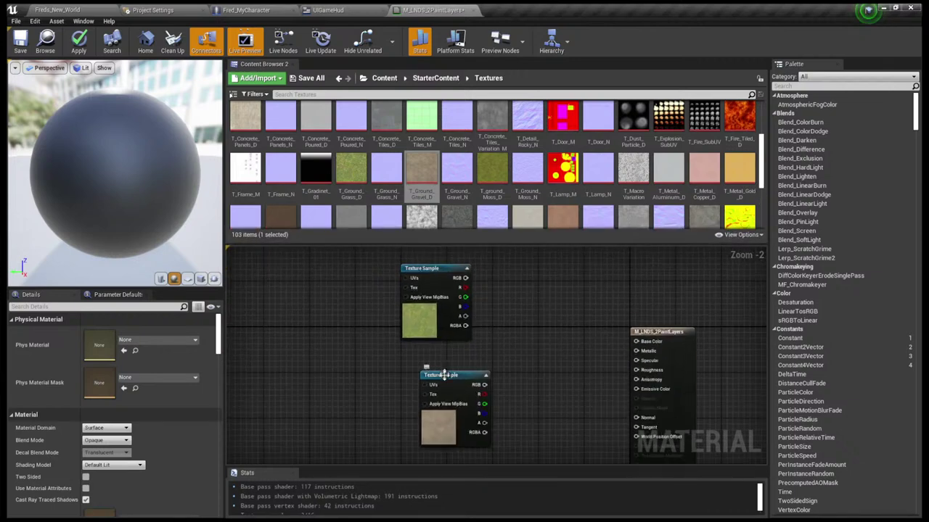
drag(446, 382, 429, 373)
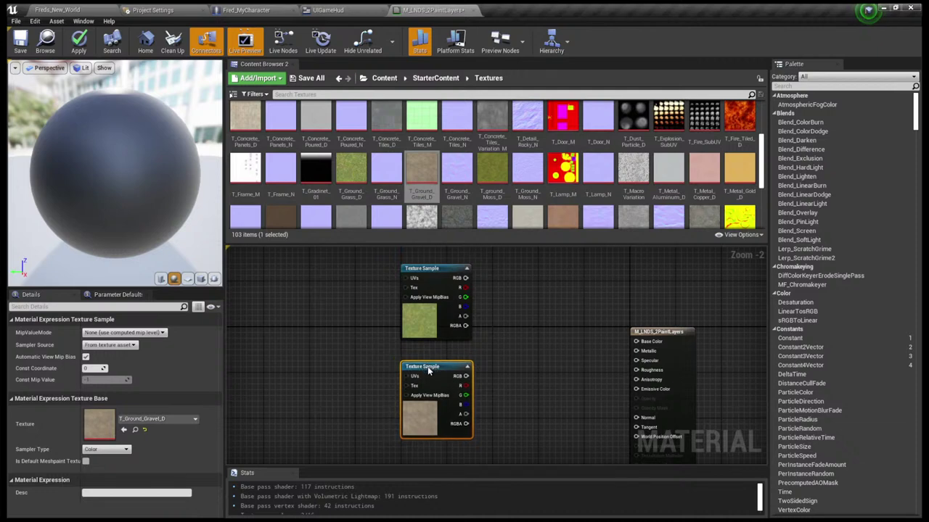
click(521, 336)
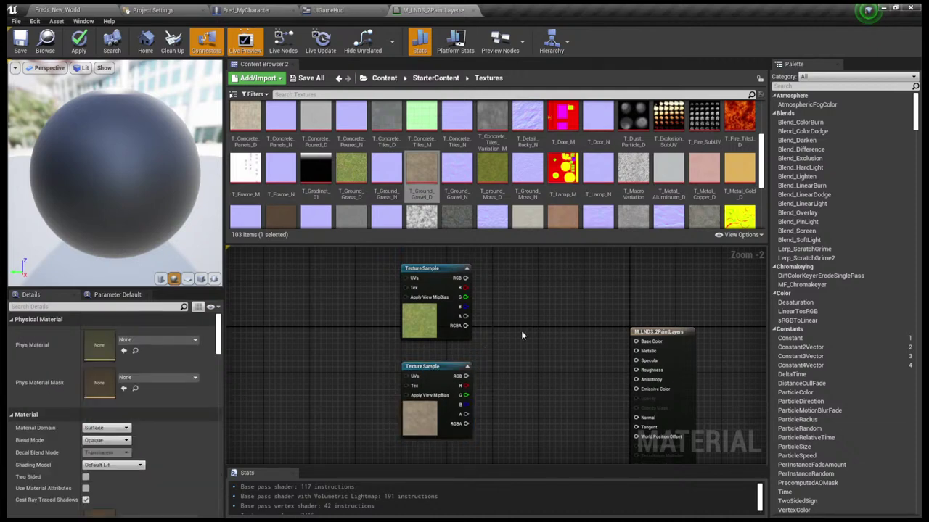
Move the material output node up, to the right of the texture samples
right_drag(581, 347, 449, 370)
drag(516, 354, 518, 293)
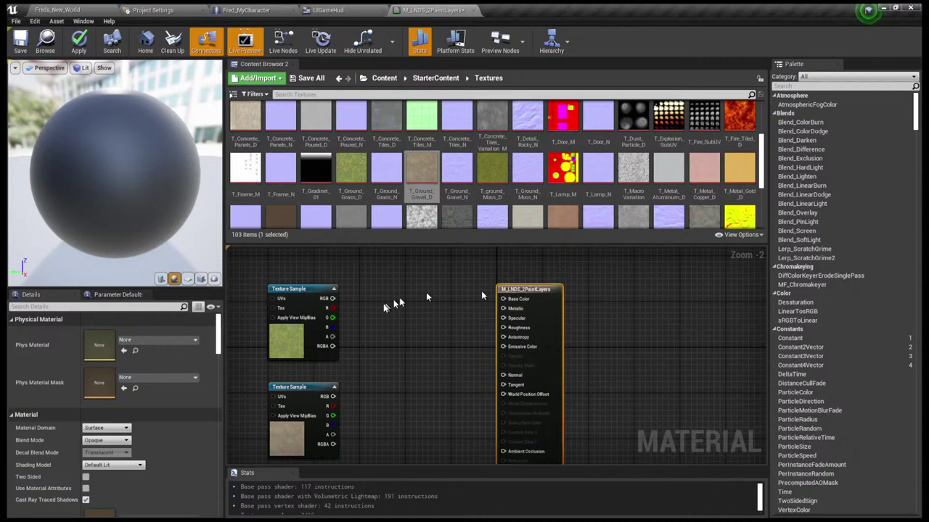
click(394, 339)
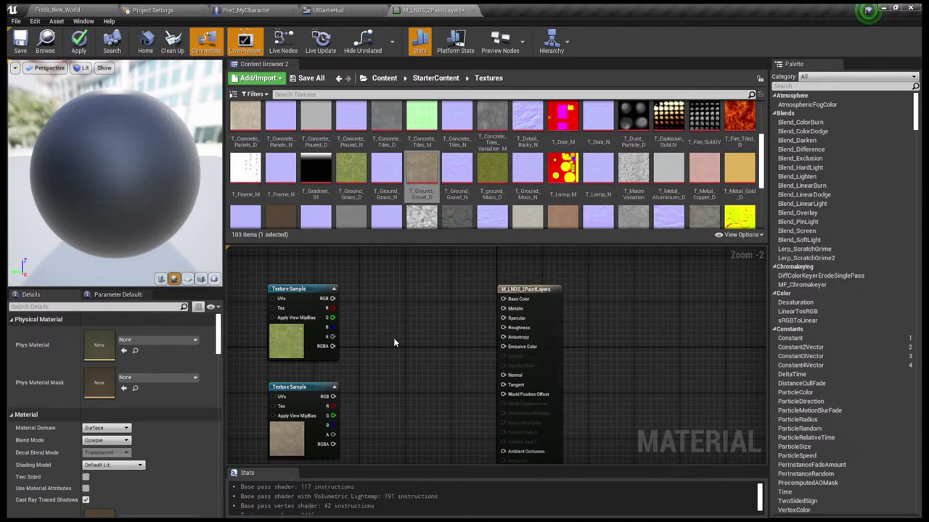
click(296, 292)
Add a comment box titled 'Grass' around the grass Texture Sample using C
right_drag(386, 305, 459, 342)
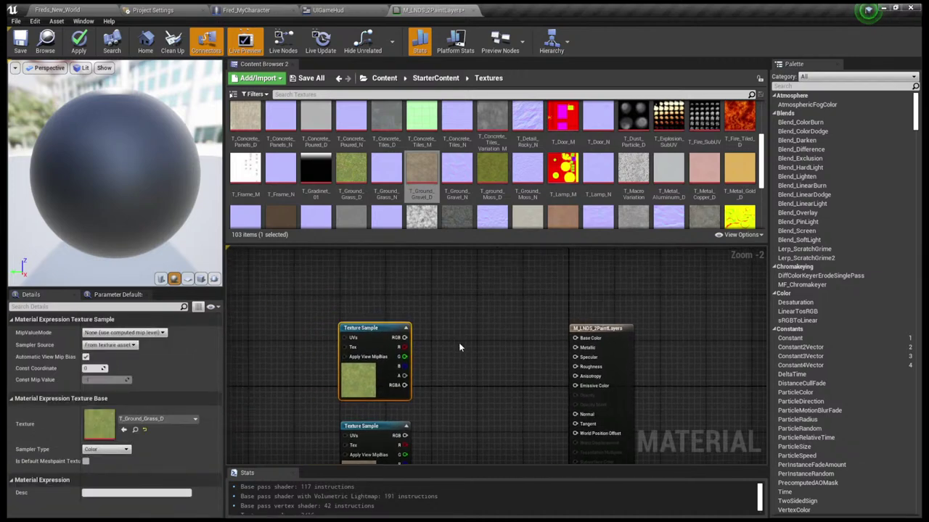
key(c)
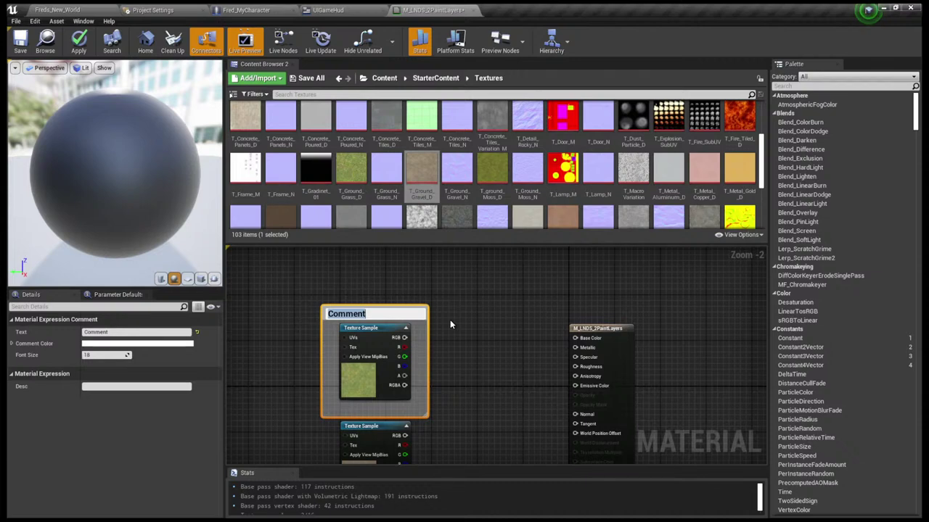
text(Grass)
key(Return)
click(451, 322)
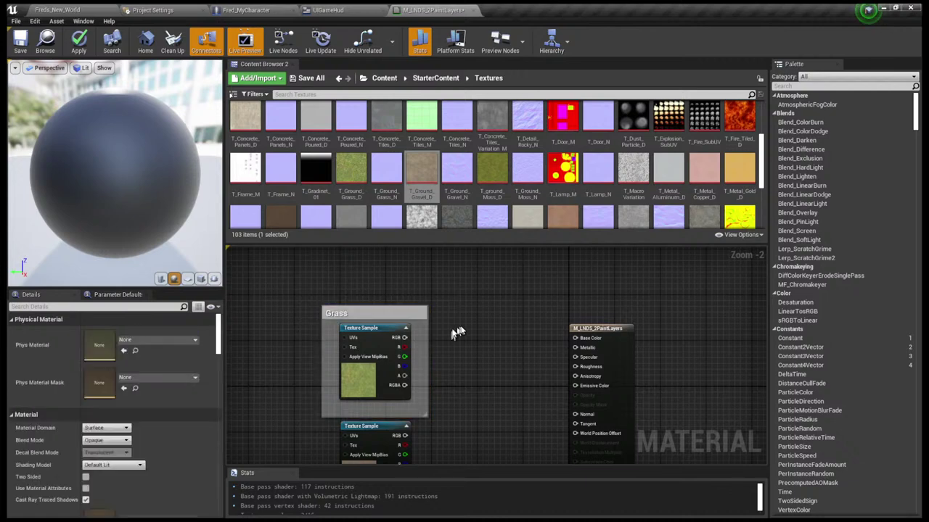
Nudge the gravel Texture Sample slightly down below the Grass comment
right_drag(456, 332, 436, 260)
click(360, 370)
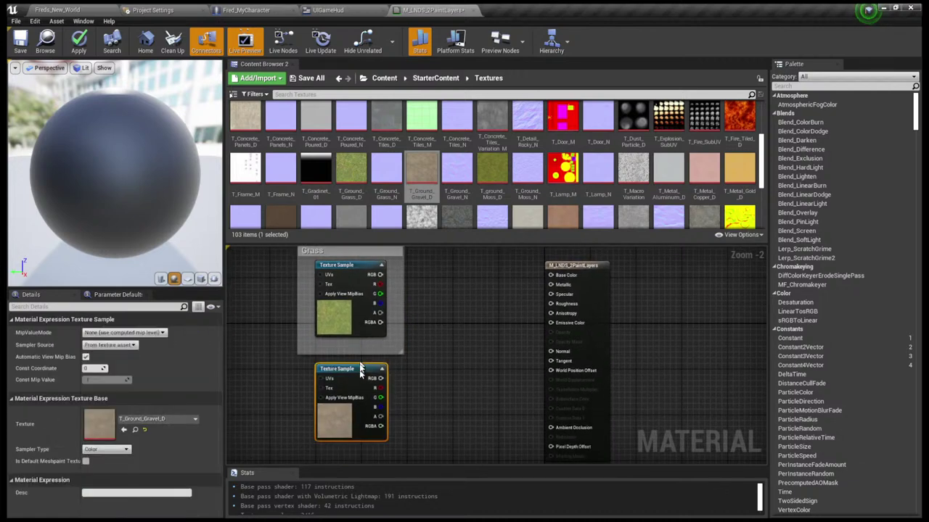
drag(360, 370, 360, 387)
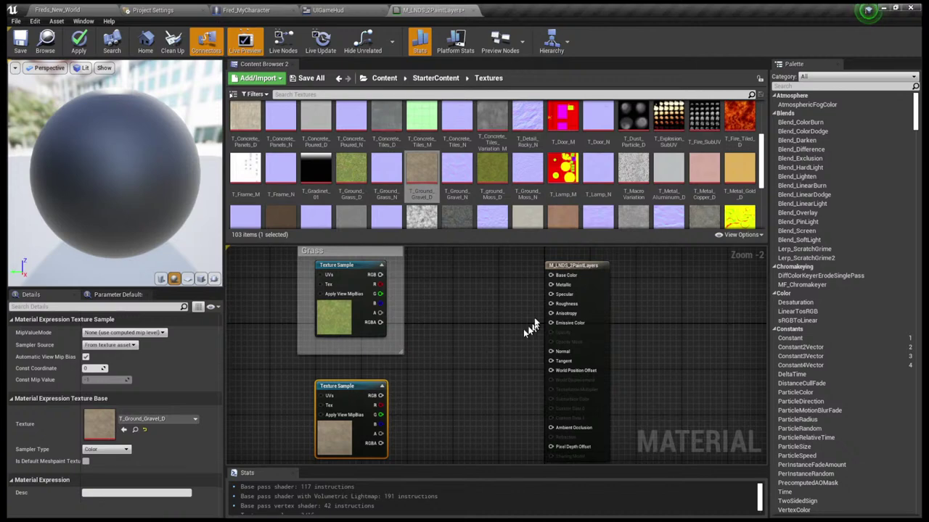
right_drag(529, 324, 425, 345)
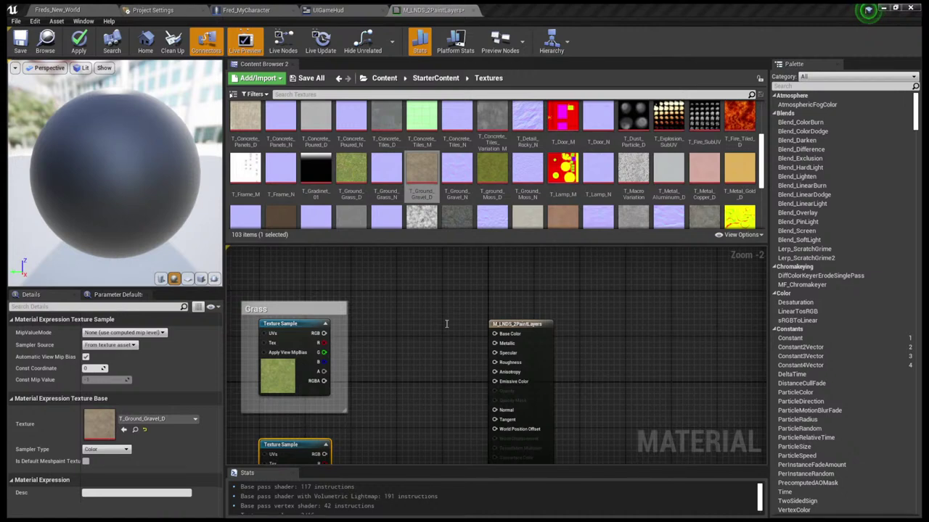
Place a Landscape Layer Blend node beside the Grass comment, between the textures and output
key(ctrl+v)
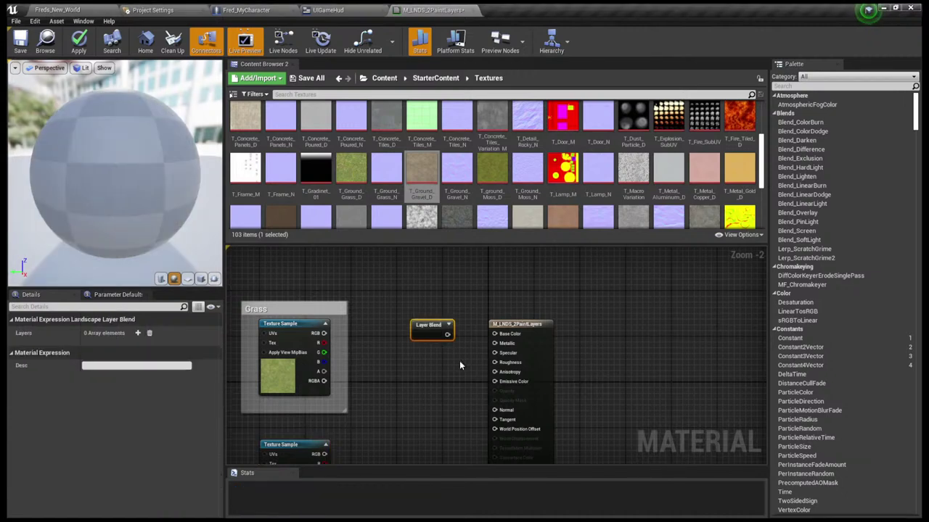
drag(419, 325, 391, 307)
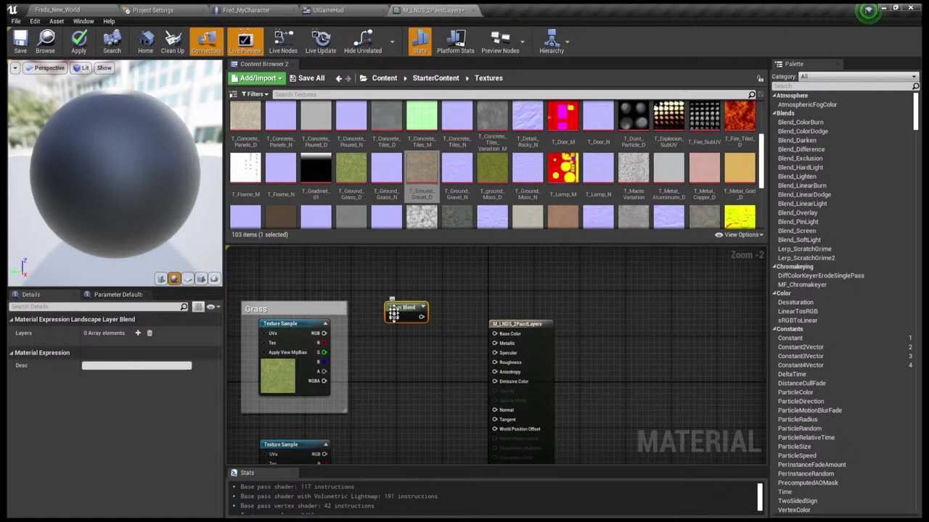
drag(393, 309, 413, 350)
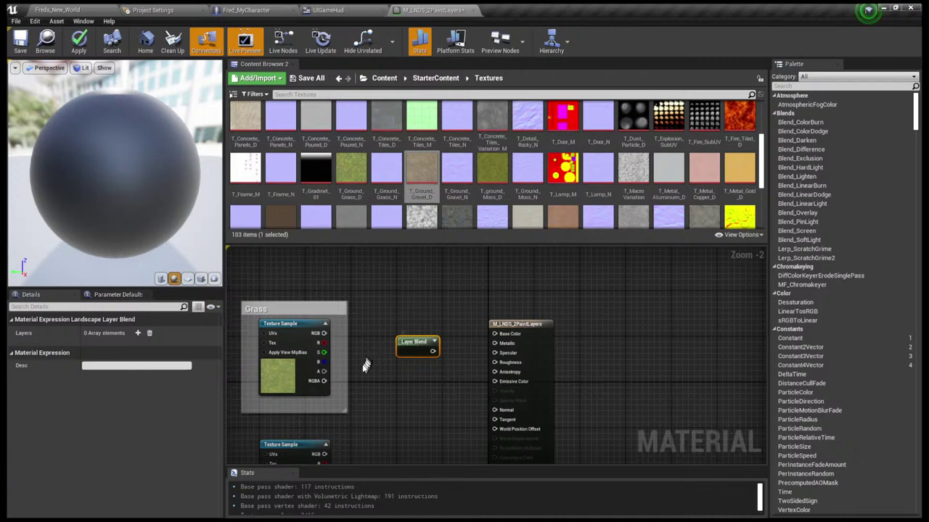
right_drag(355, 383, 413, 337)
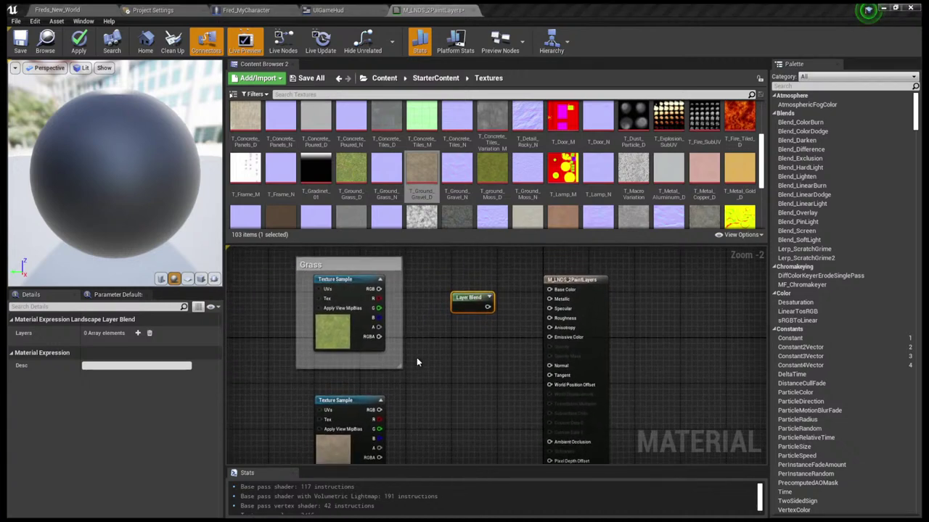
Add two layers to the Layer Blend node, expand elements 0 and 1, and edit the first layer
click(433, 354)
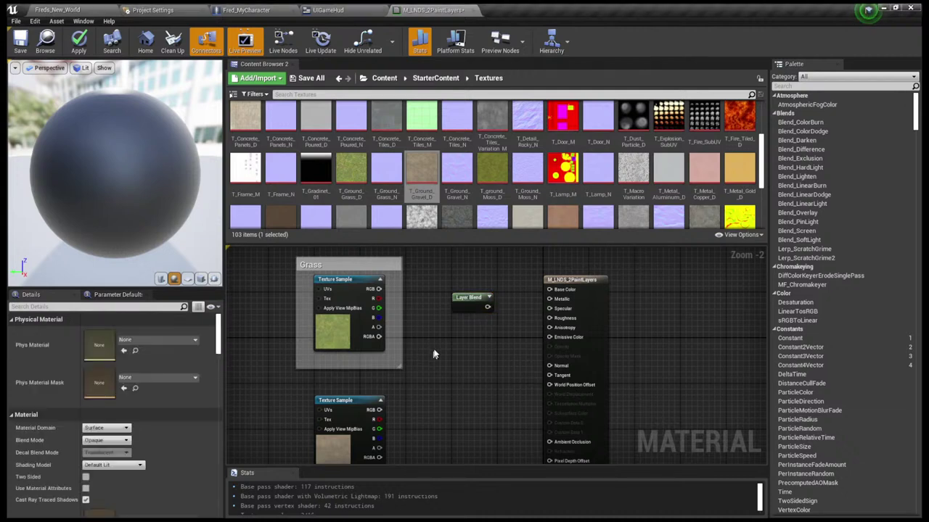
click(468, 299)
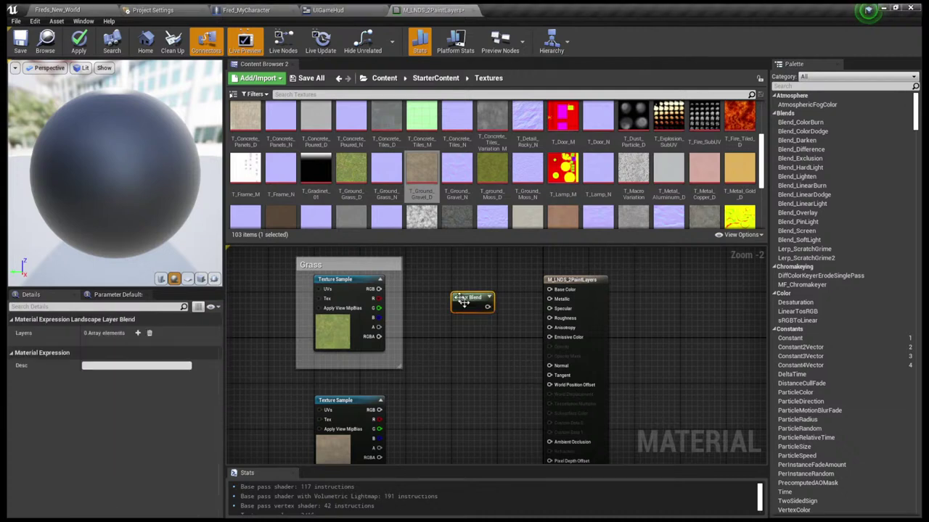
click(138, 333)
click(138, 333)
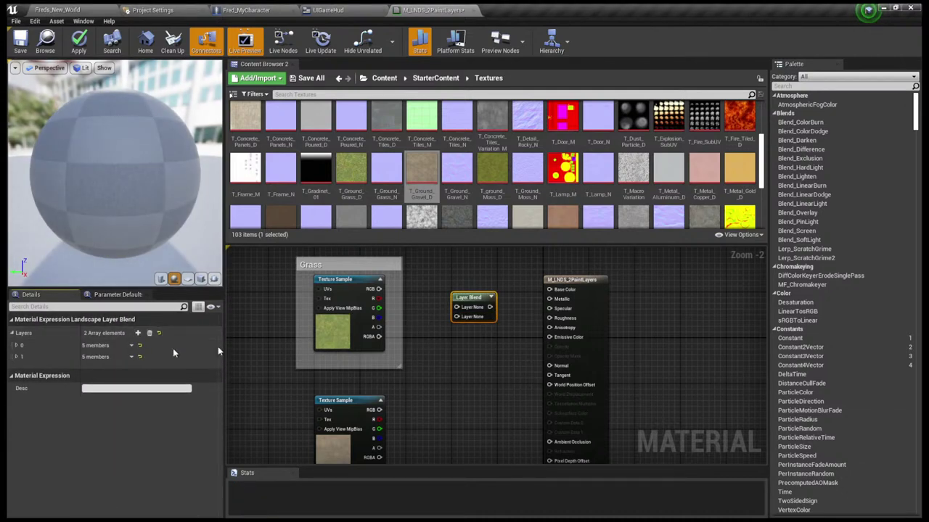
click(17, 347)
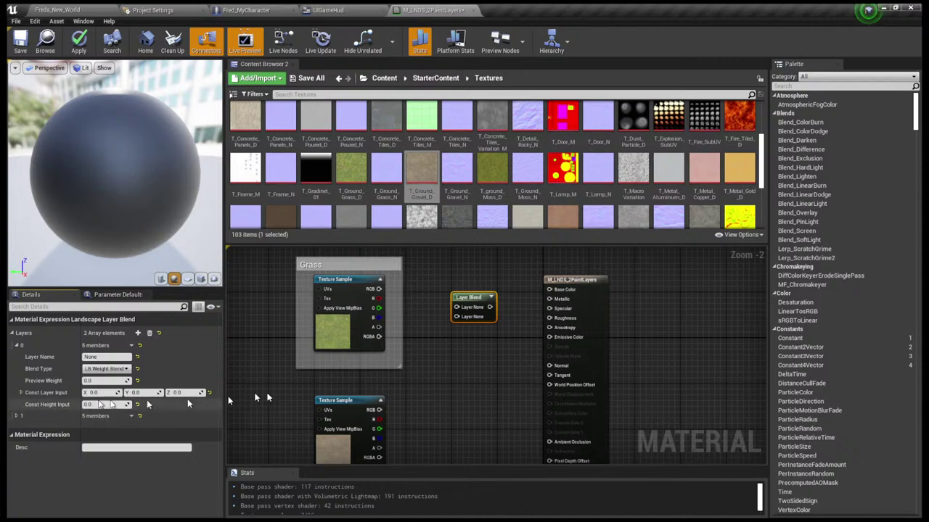
click(17, 416)
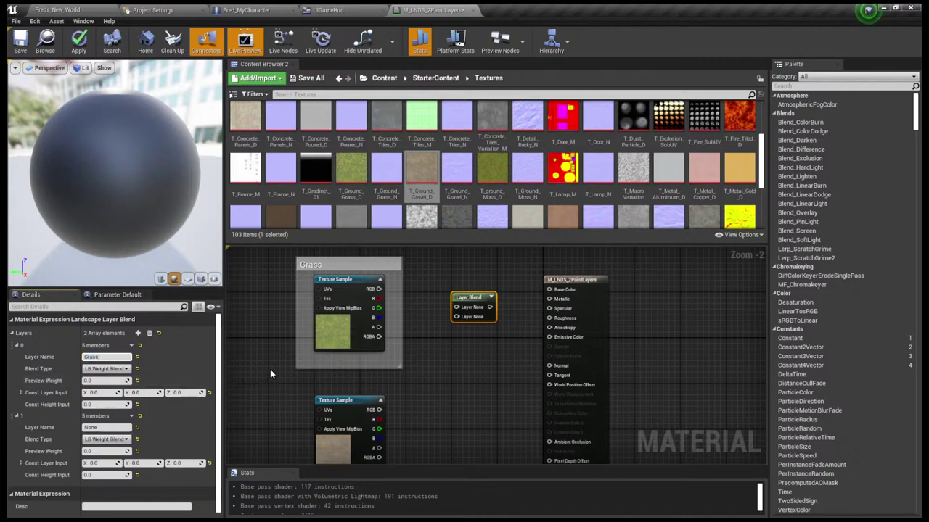
click(110, 381)
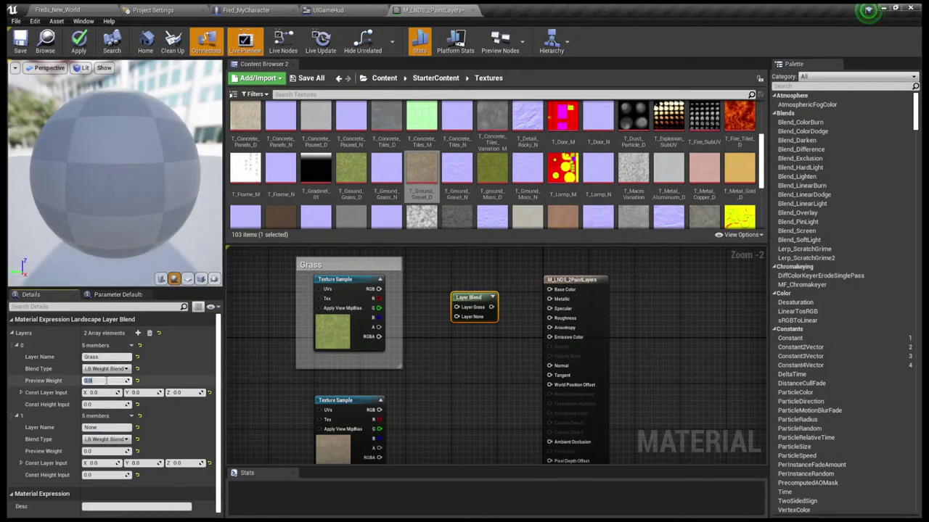
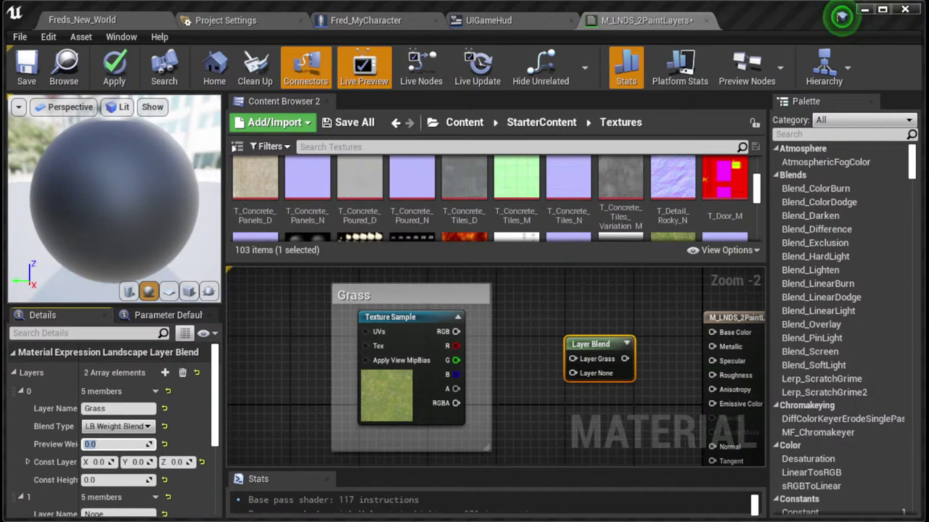
Set the Layer Blend's Grass layer preview weight to 0.5
key(Return)
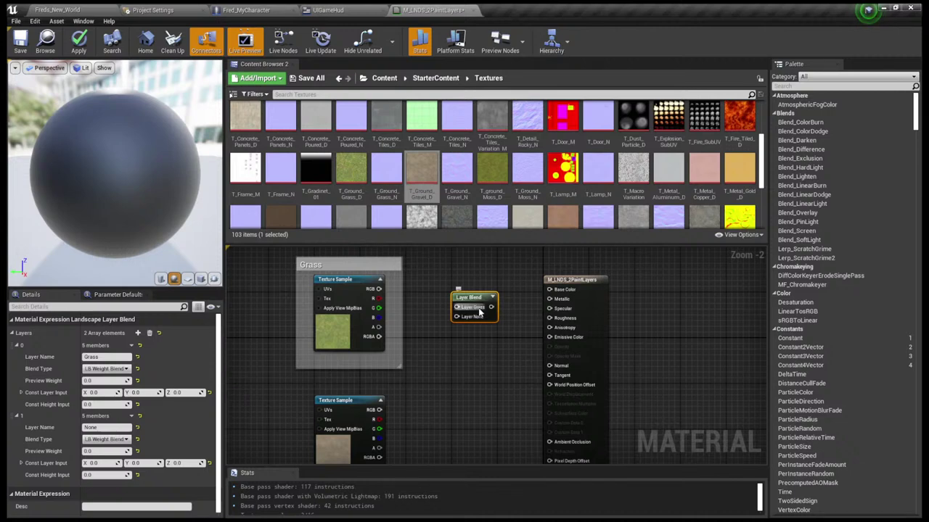
drag(570, 283, 615, 344)
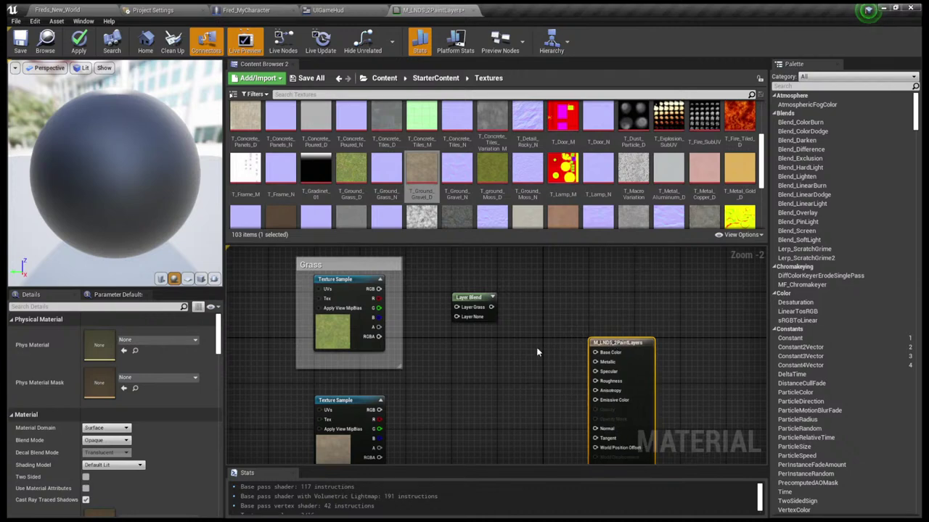
click(470, 302)
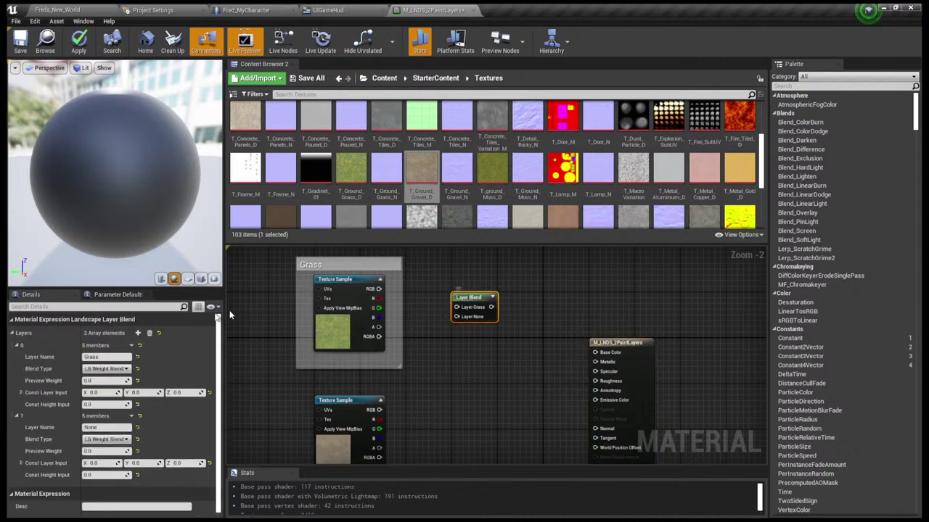
click(89, 381)
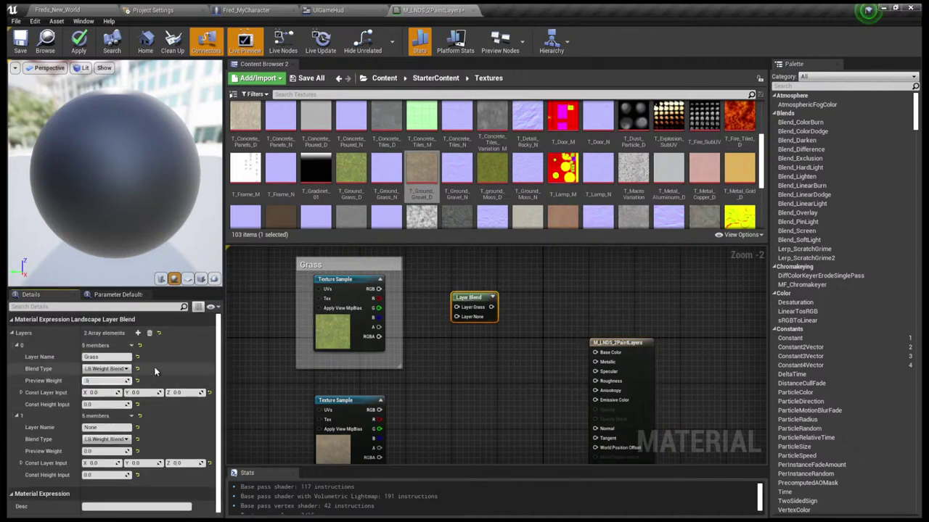
click(258, 389)
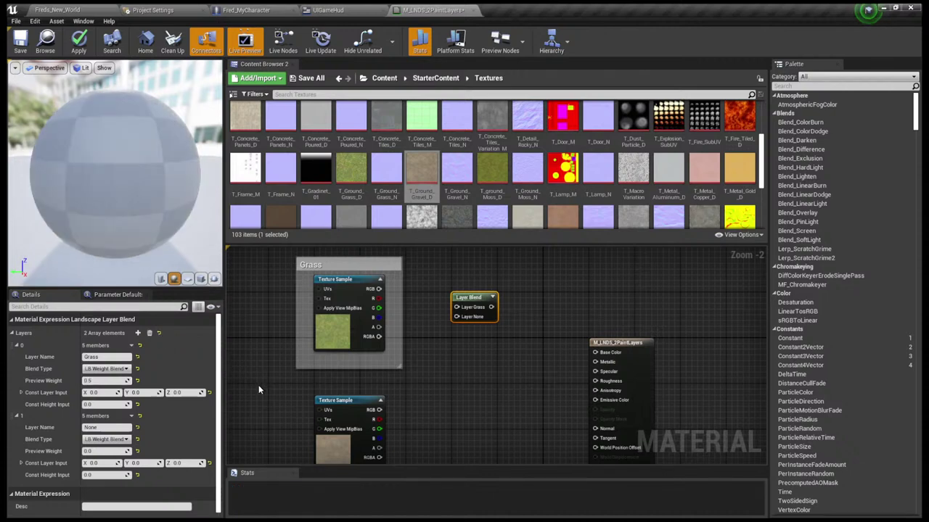
Rename the Layer Blend's second layer to Dirt and give it preview weight 0.5
click(463, 299)
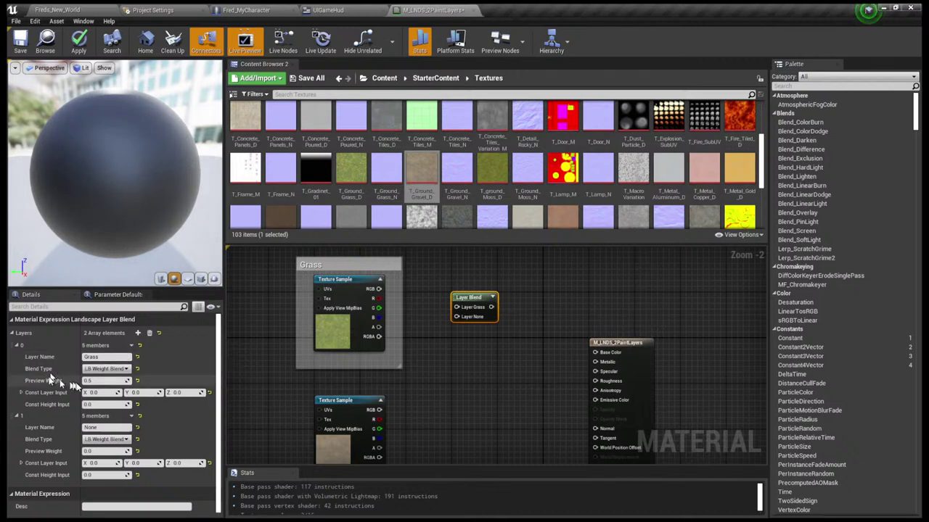
scroll(72, 392, down, 1)
click(105, 426)
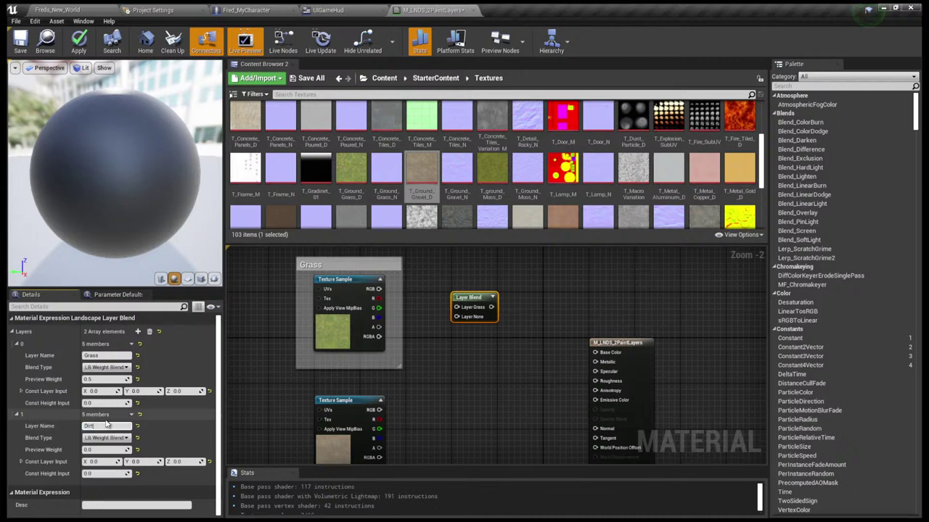
click(93, 449)
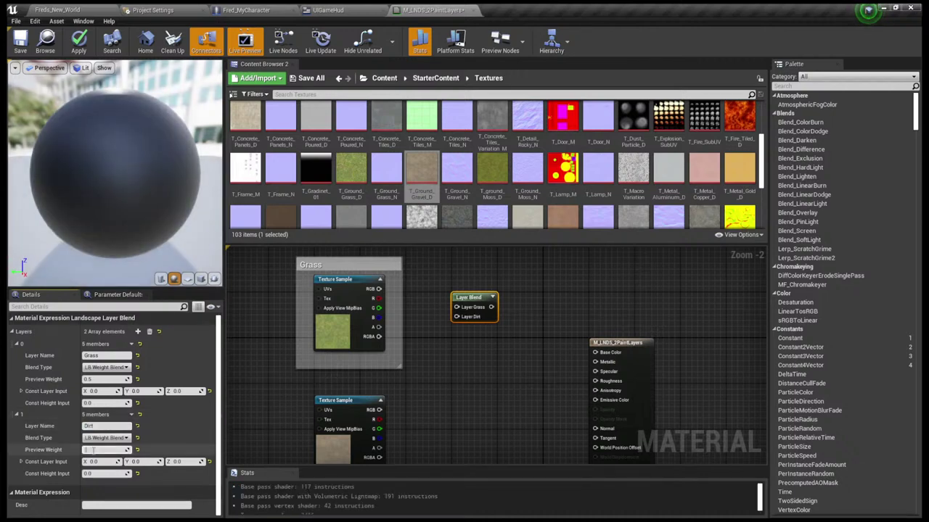
click(262, 406)
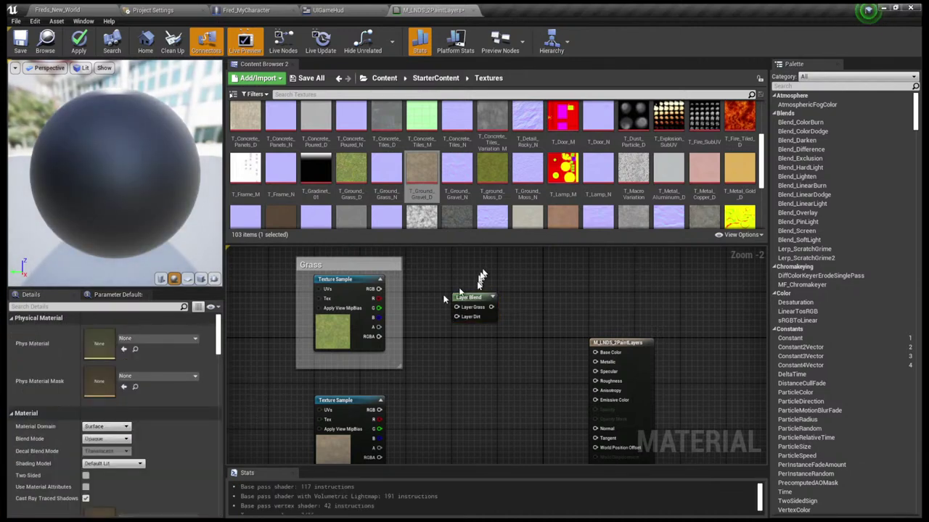
click(468, 299)
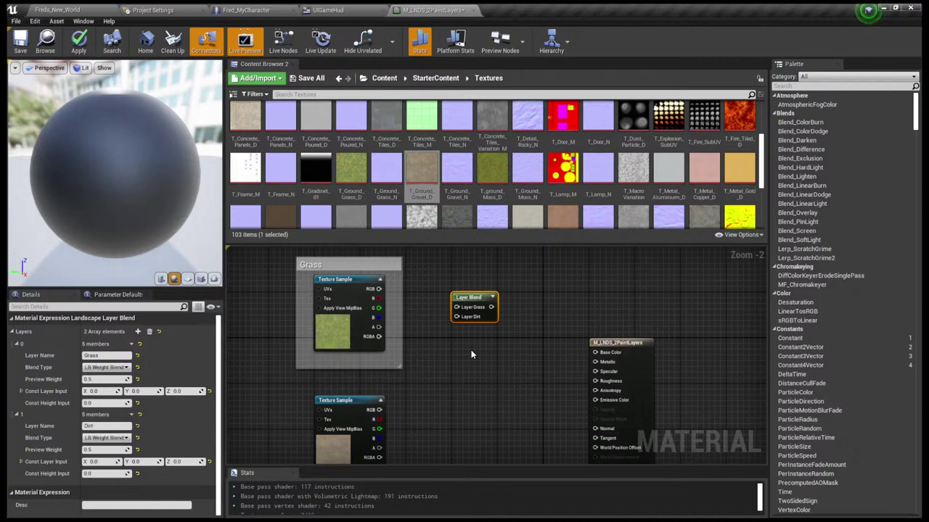
Wire grass and dirt texture colours into Layer Grass and Layer Dirt, and the blend into Base Color
mouse_move(471, 299)
mouse_down()
mouse_move(525, 299)
mouse_move(474, 299)
mouse_up()
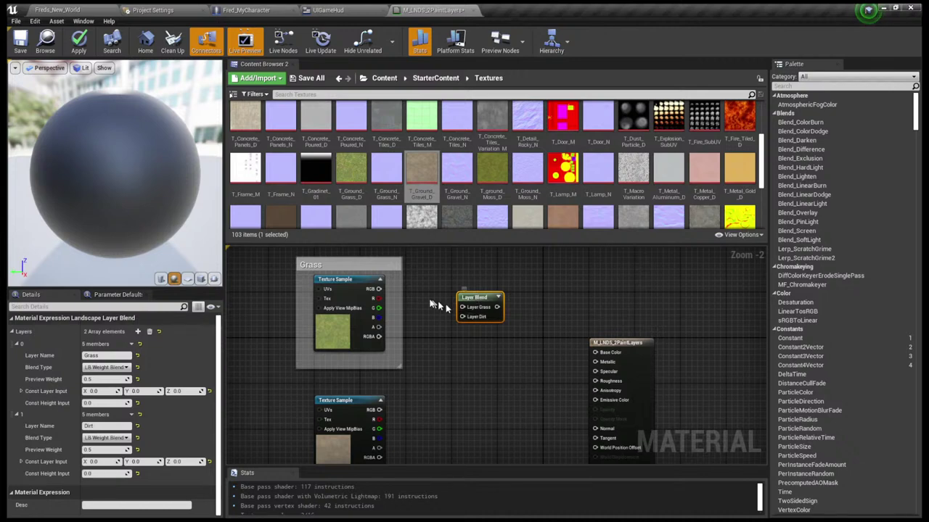
drag(378, 289, 463, 307)
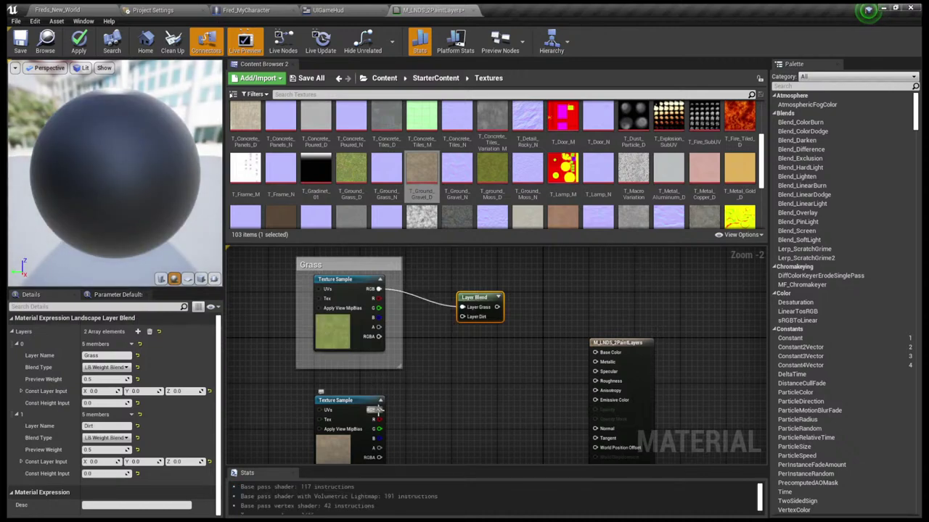
drag(378, 411, 462, 325)
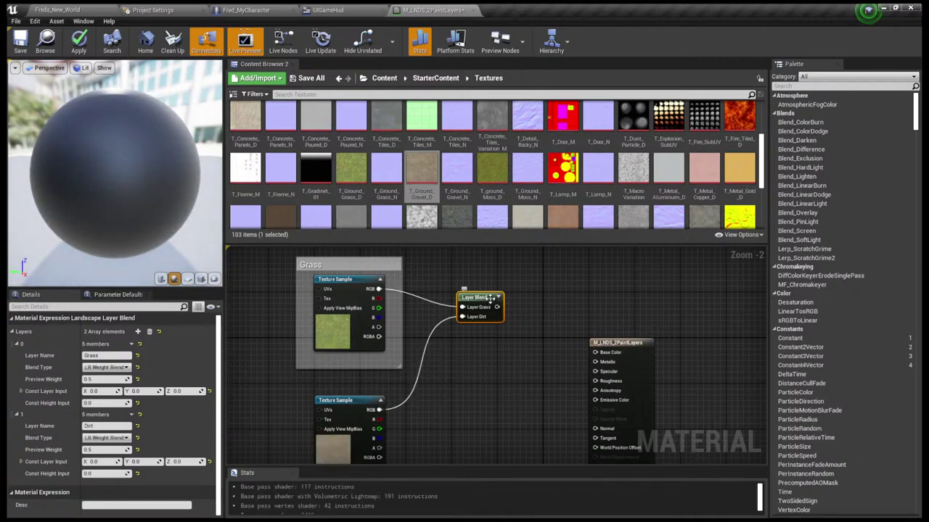
drag(490, 292, 485, 338)
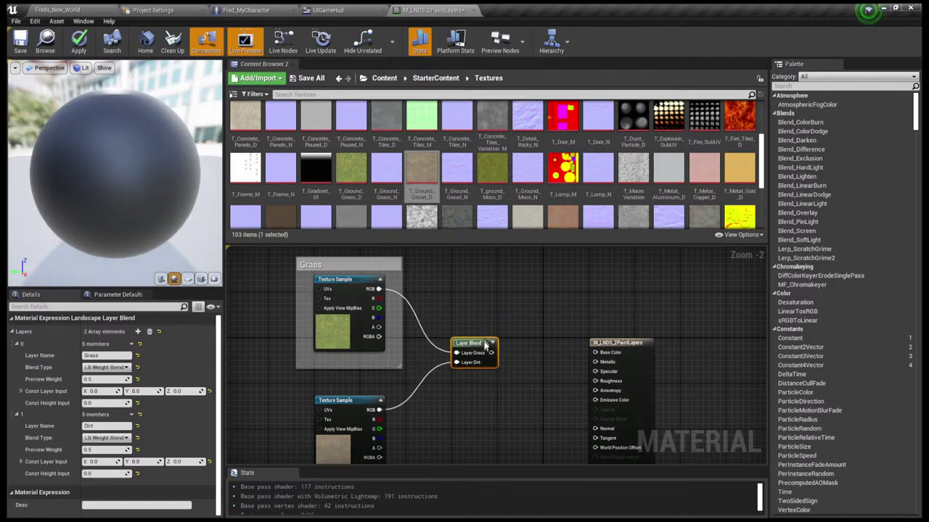
right_drag(444, 294, 345, 301)
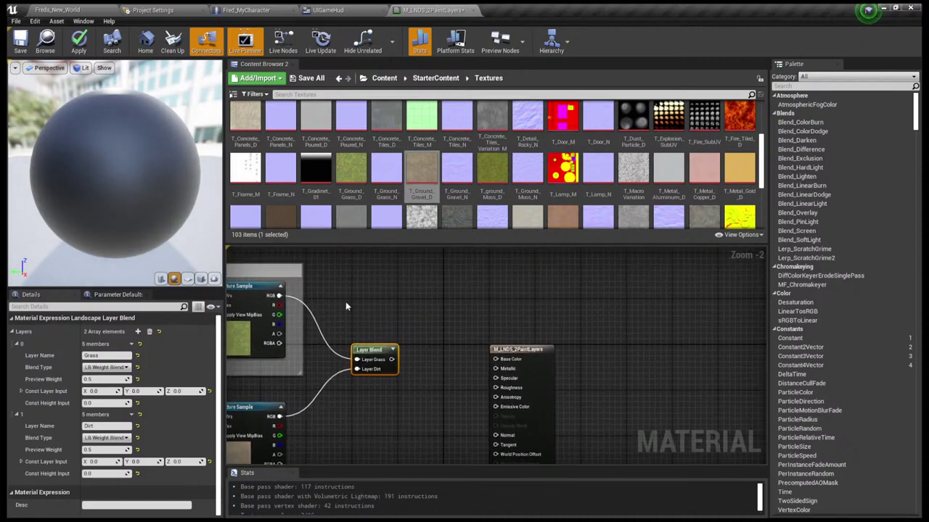
drag(391, 359, 494, 360)
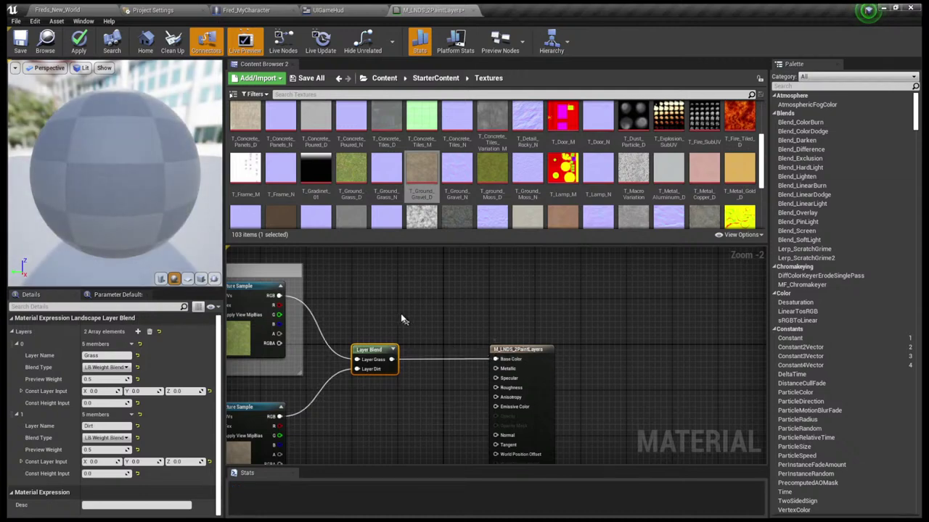
Nudge the Layer Blend and dirt texture nodes into a tidier layout
right_drag(400, 312, 526, 281)
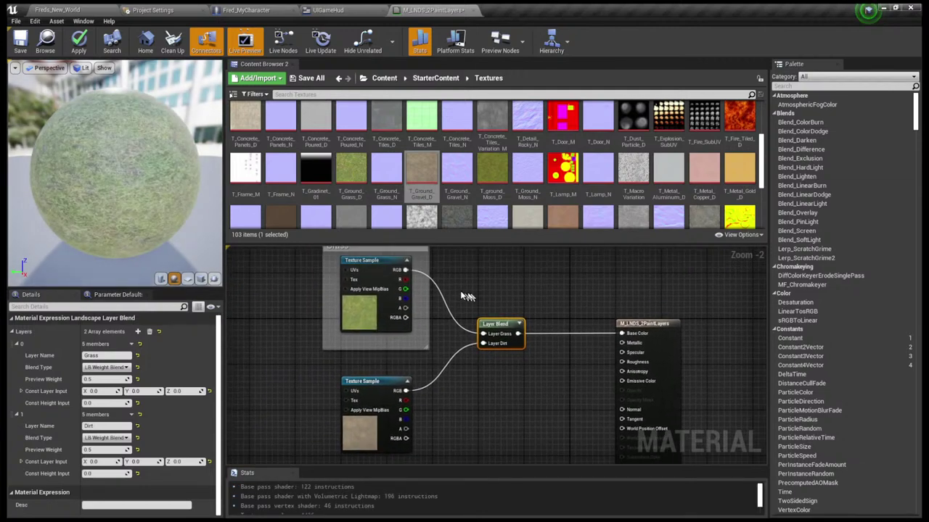
right_drag(469, 297, 491, 280)
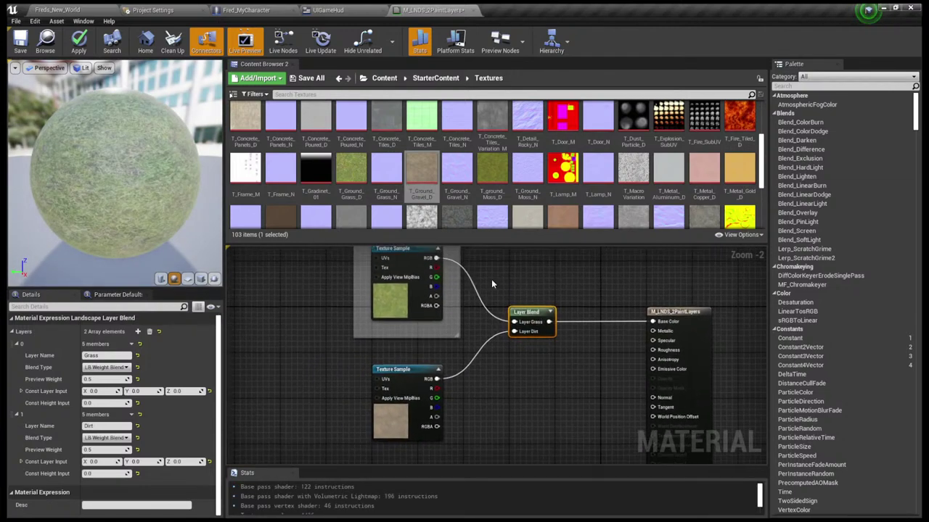
drag(516, 314, 517, 332)
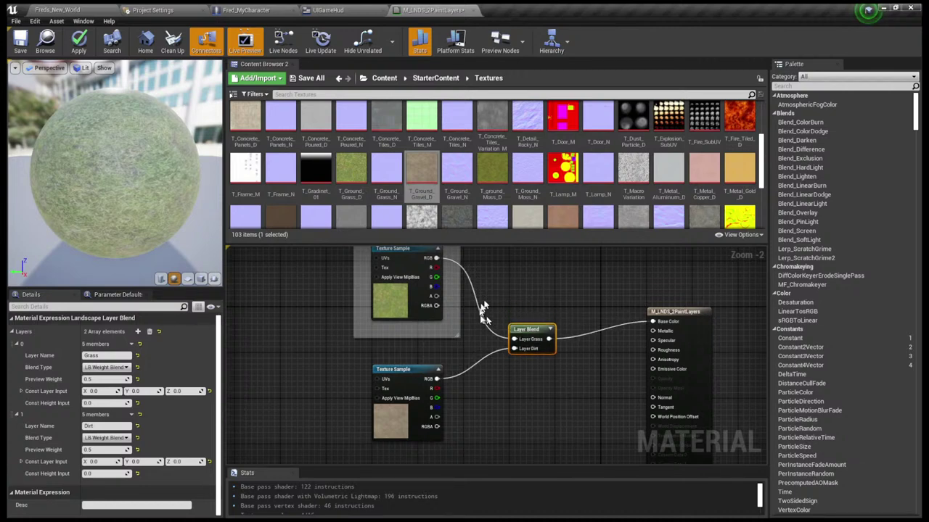
click(506, 287)
right_drag(506, 287, 483, 323)
scroll(484, 324, down, 3)
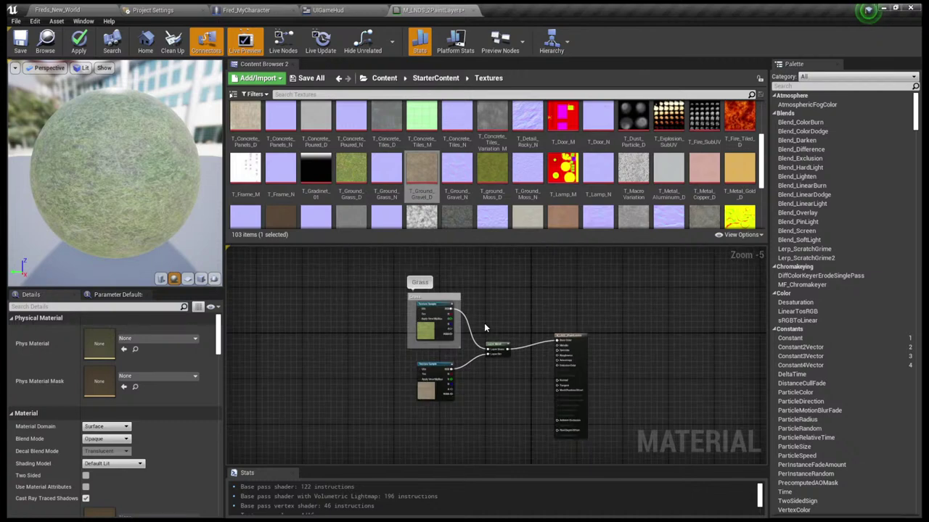
drag(431, 366, 422, 375)
click(476, 397)
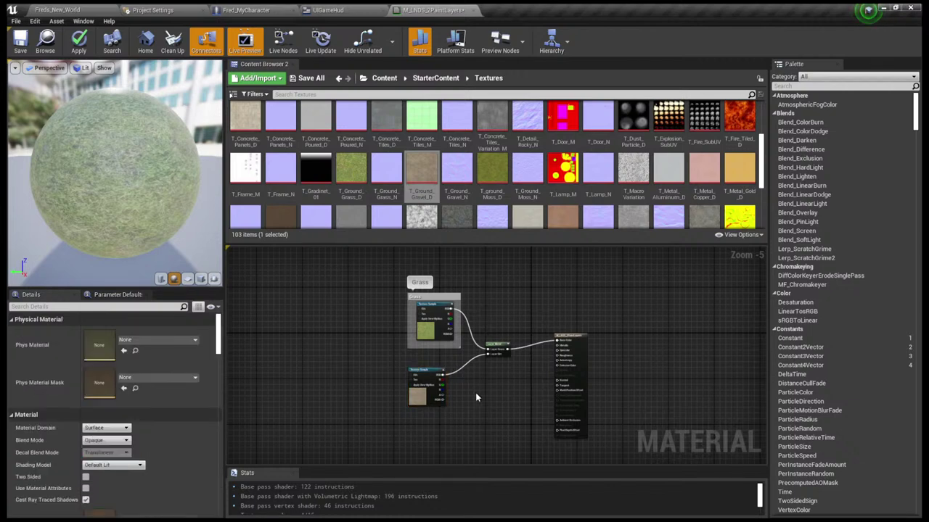
right_drag(342, 338, 429, 338)
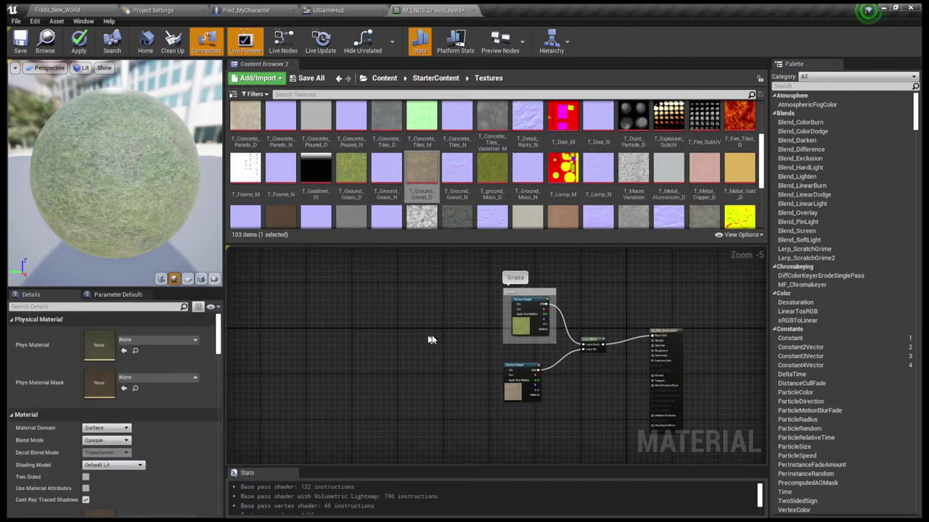
right_drag(364, 330, 385, 332)
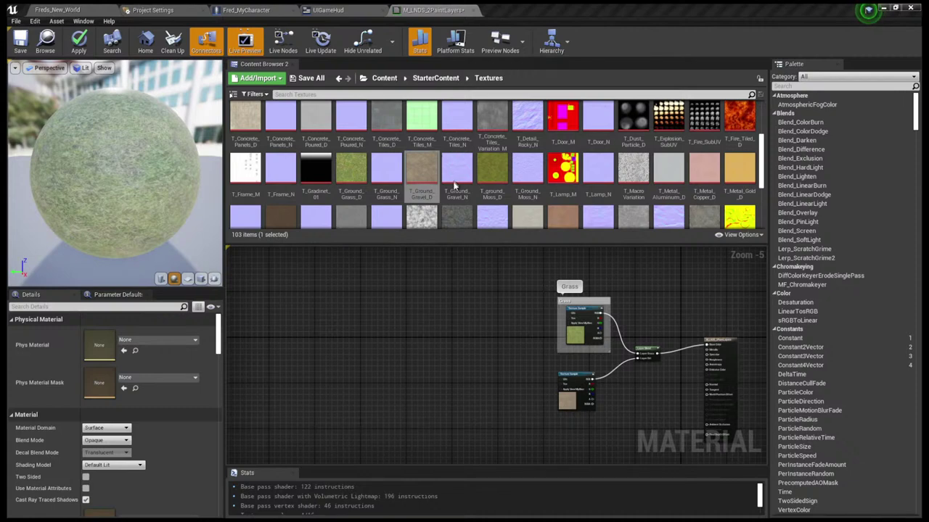
Paste a LandscapeCoords node and wire it into the grass texture sample's UVs
key(ctrl+v)
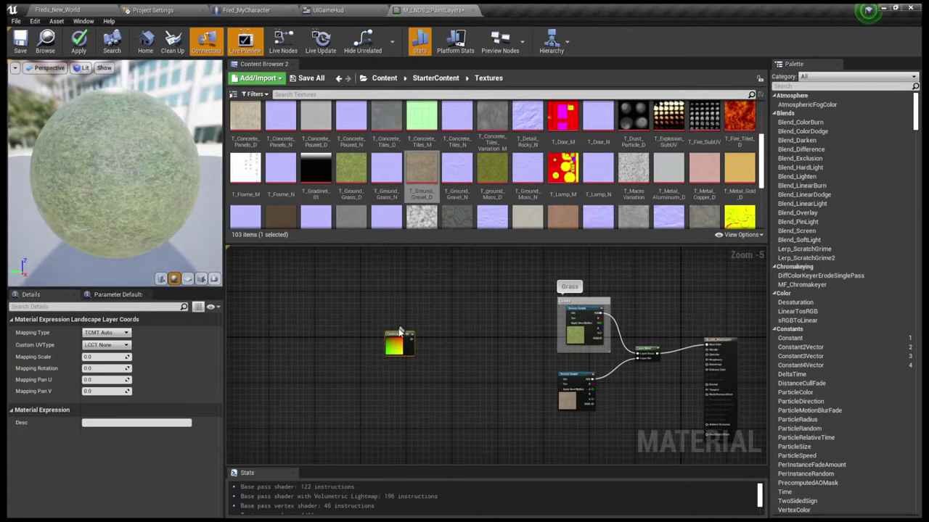
drag(398, 338, 417, 301)
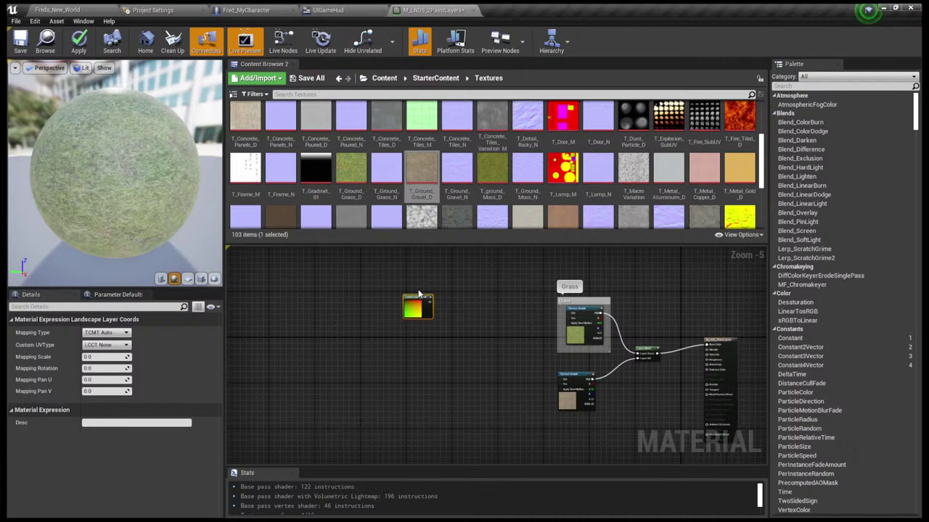
scroll(530, 300, up, 2)
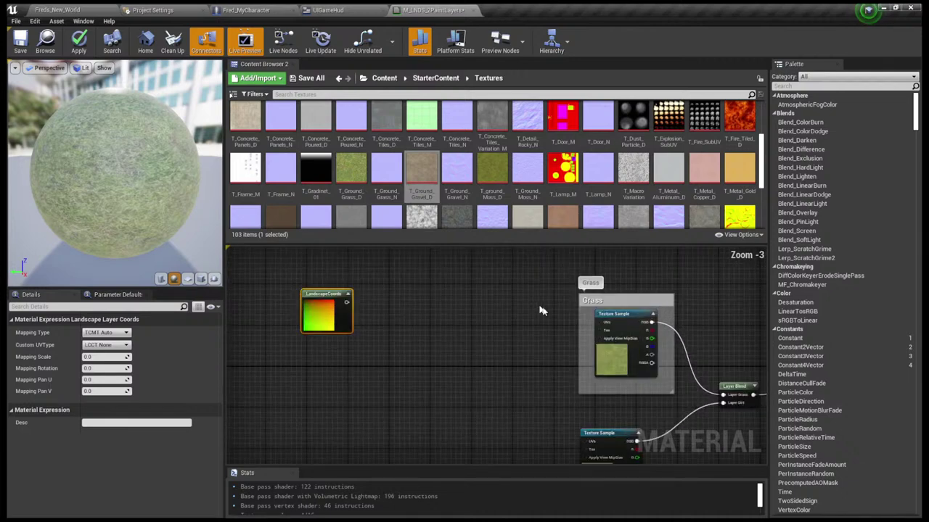
drag(597, 321, 337, 332)
right_drag(338, 305, 285, 270)
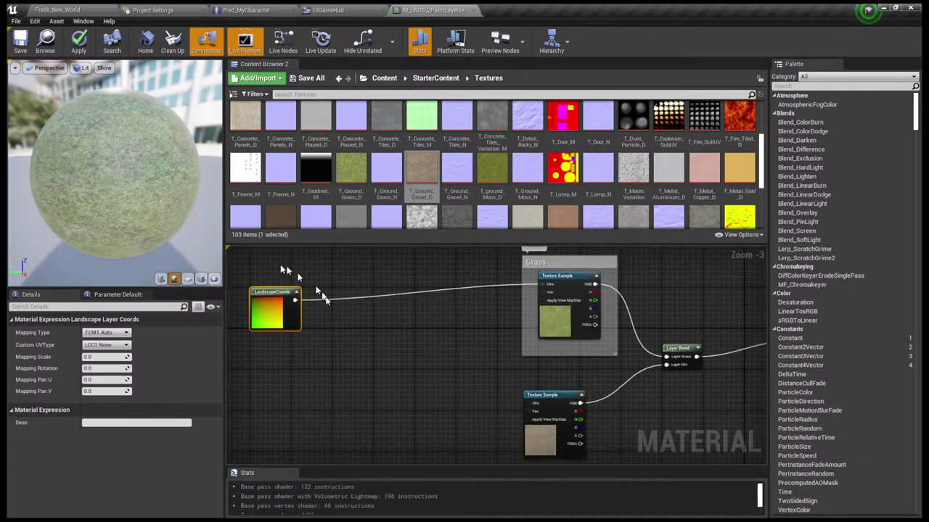
click(326, 290)
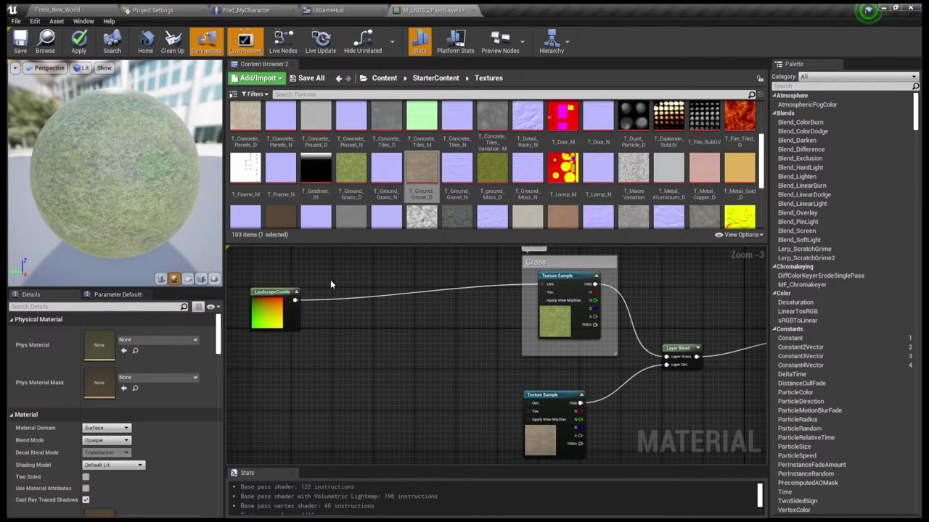
click(278, 302)
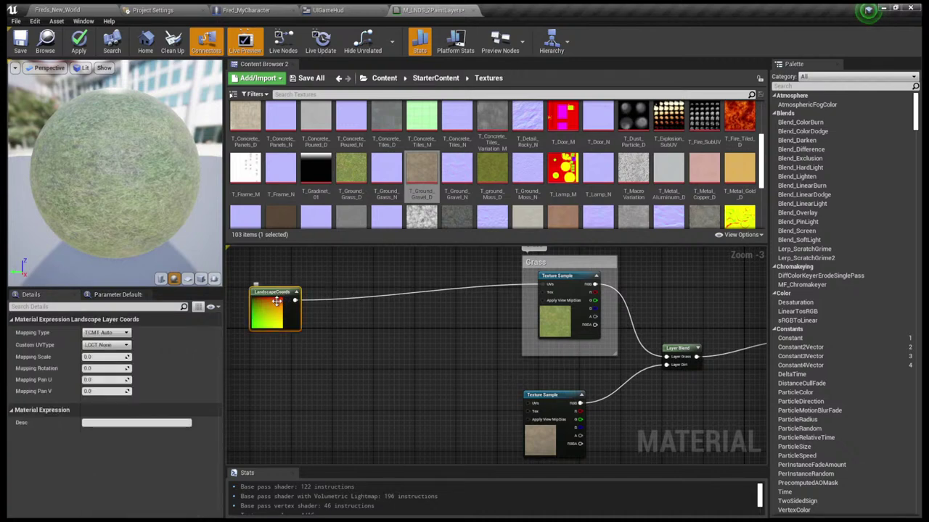
Duplicate the LandscapeCoords node and wire the copy into the dirt texture sample's UVs
key(ctrl+w)
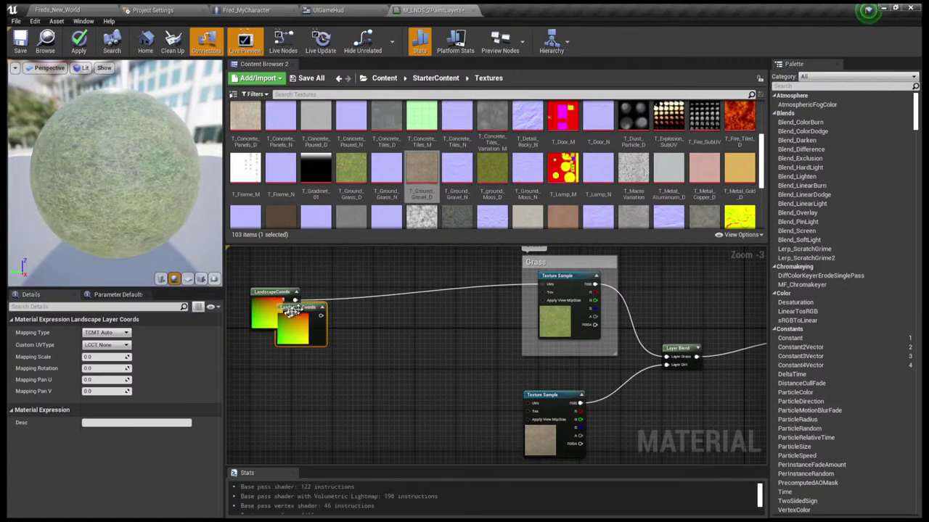
drag(299, 313, 268, 382)
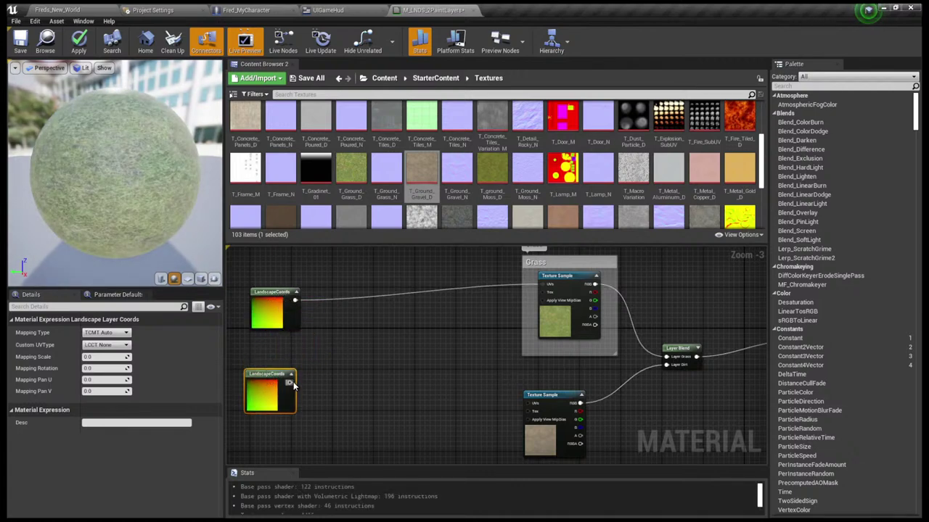
drag(291, 384, 534, 404)
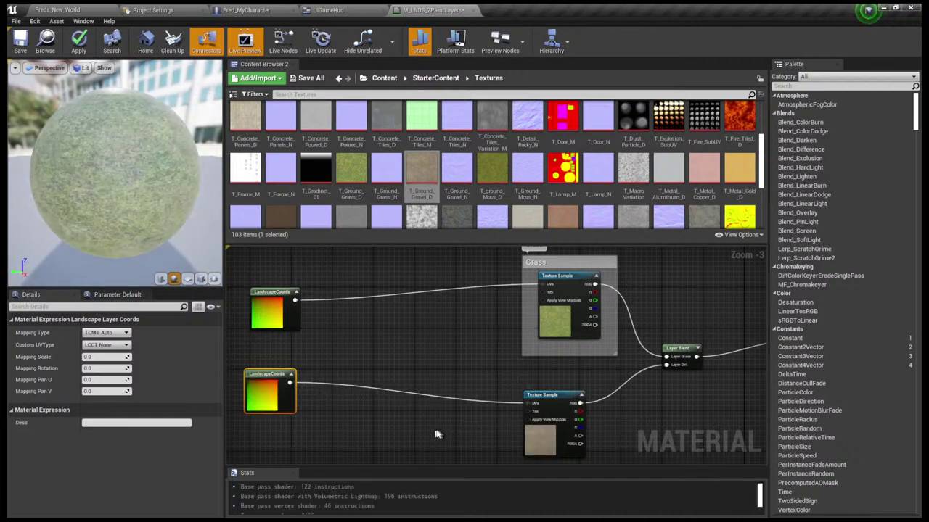
right_drag(438, 433, 410, 402)
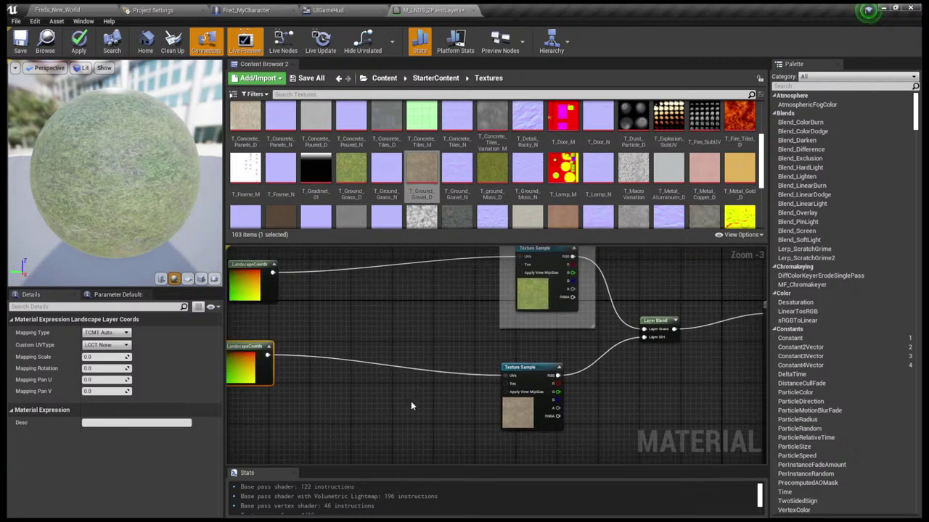
click(411, 403)
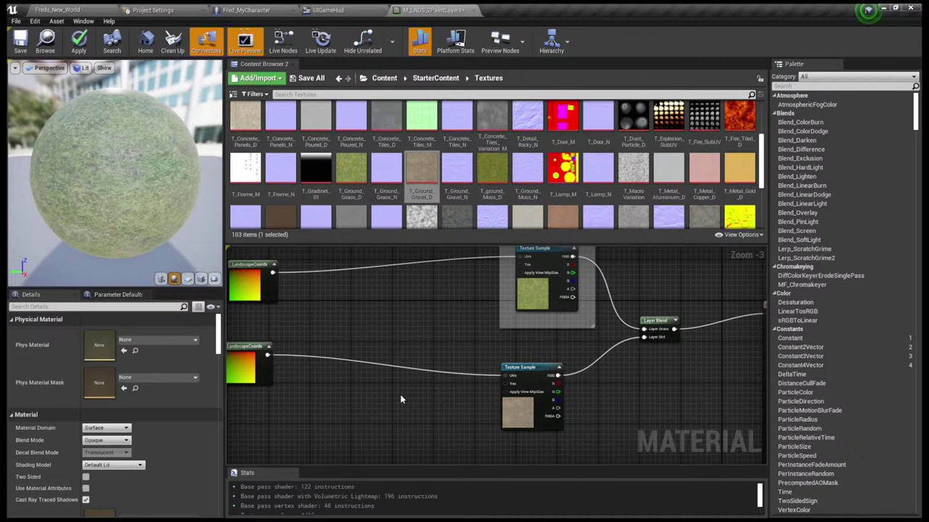
Delete the Grass comment box
scroll(435, 354, down, 2)
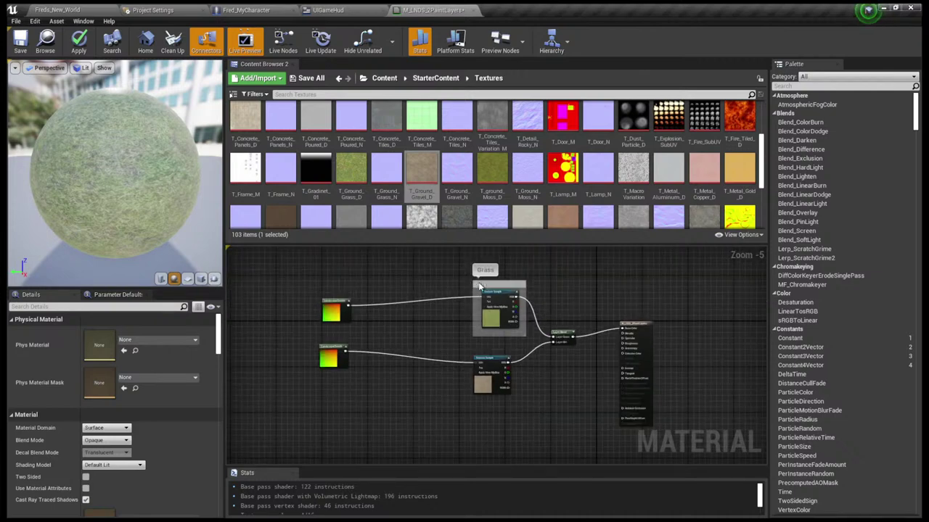
click(478, 283)
key(Delete)
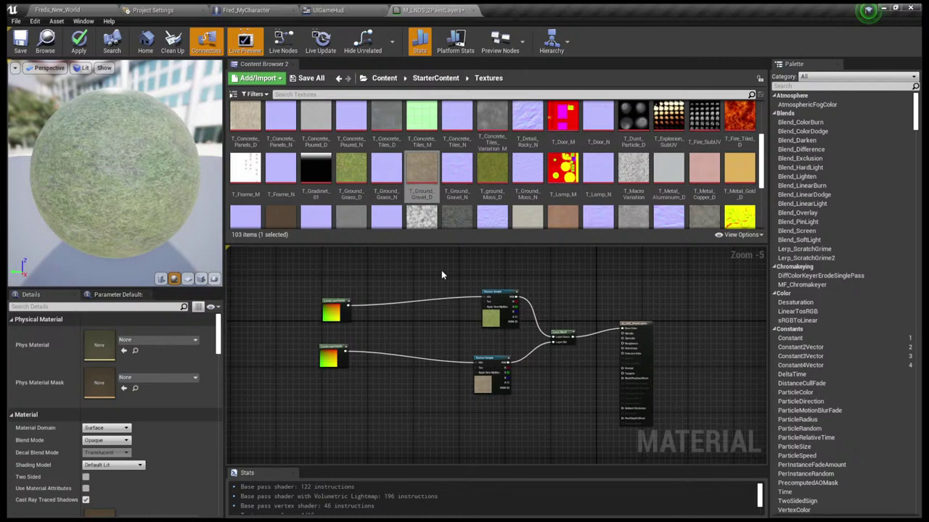
Add T_Ground_Grass_N from the Content Browser as a new texture sample
scroll(498, 178, down, 3)
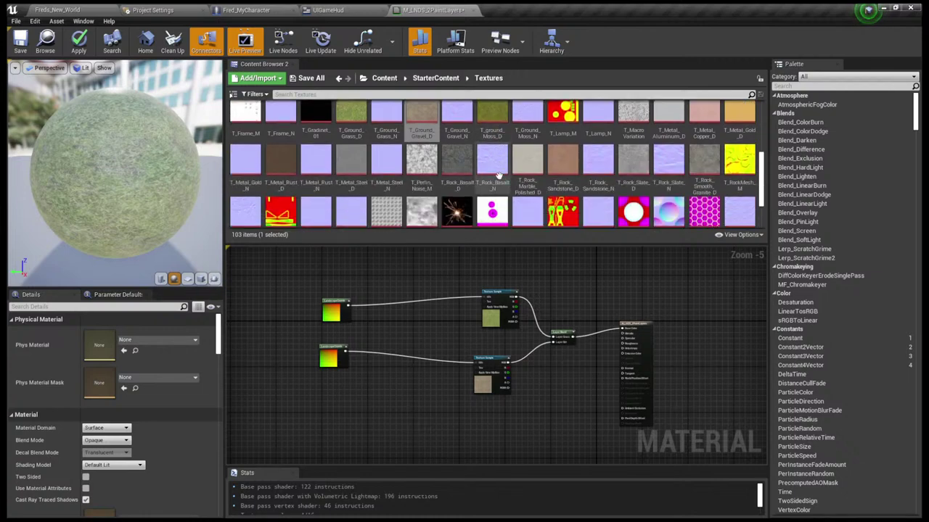
scroll(498, 178, up, 5)
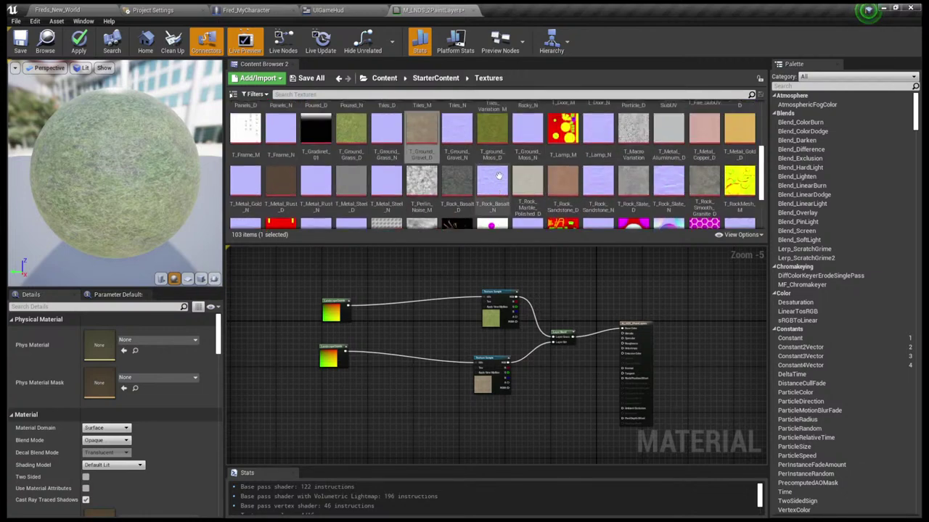
scroll(498, 175, down, 1)
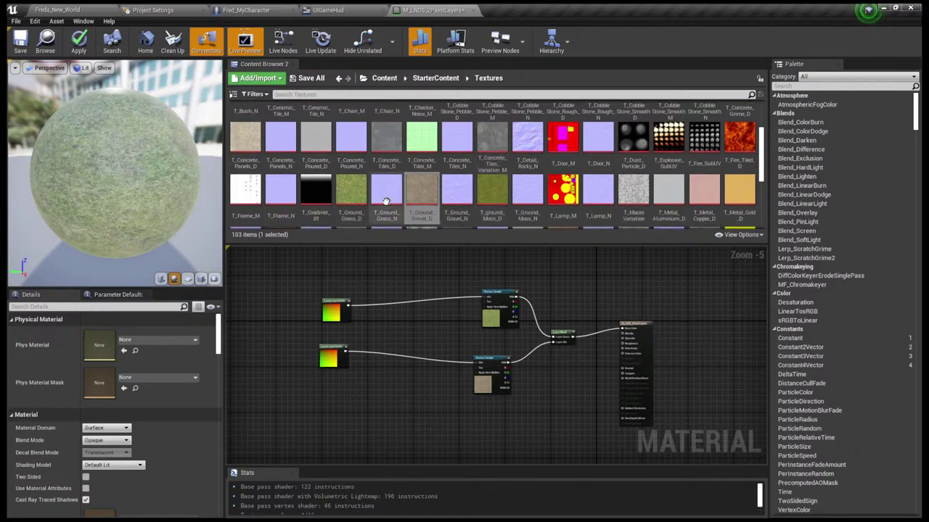
drag(386, 201, 488, 412)
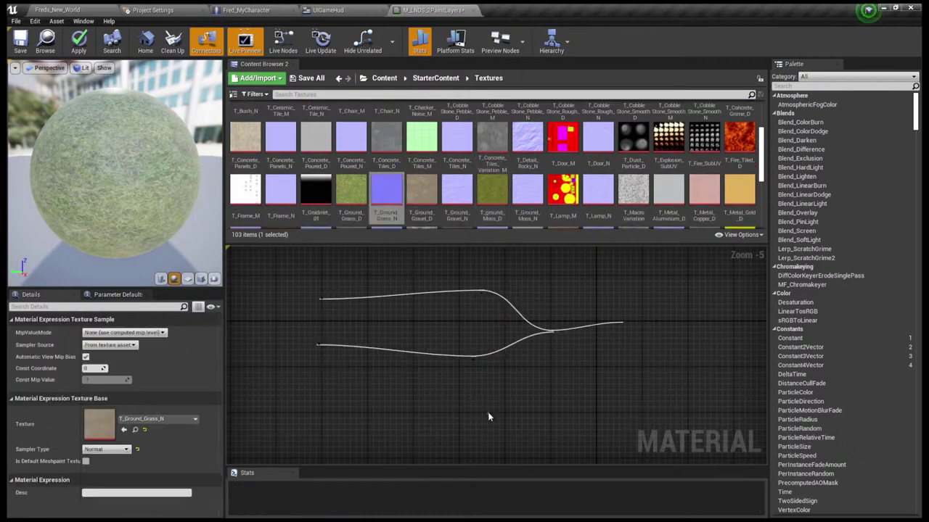
scroll(544, 399, up, 1)
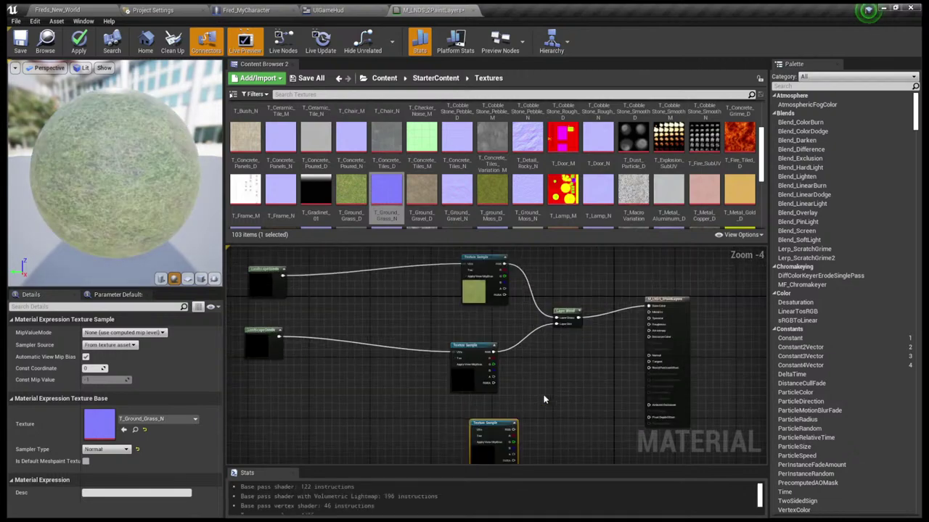
right_drag(544, 399, 507, 291)
Drag T_Ground_Gravel_N toward the new texture sample's Texture slot
scroll(508, 291, up, 1)
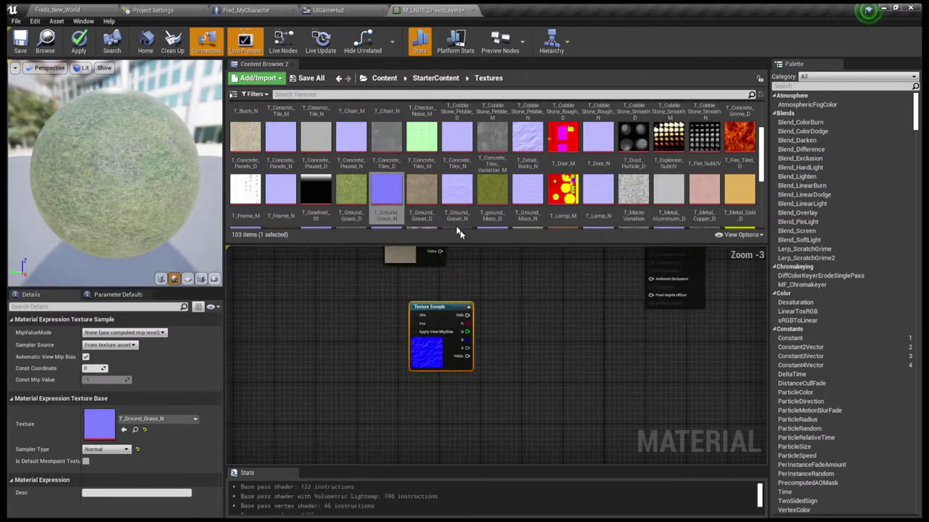
scroll(439, 203, down, 2)
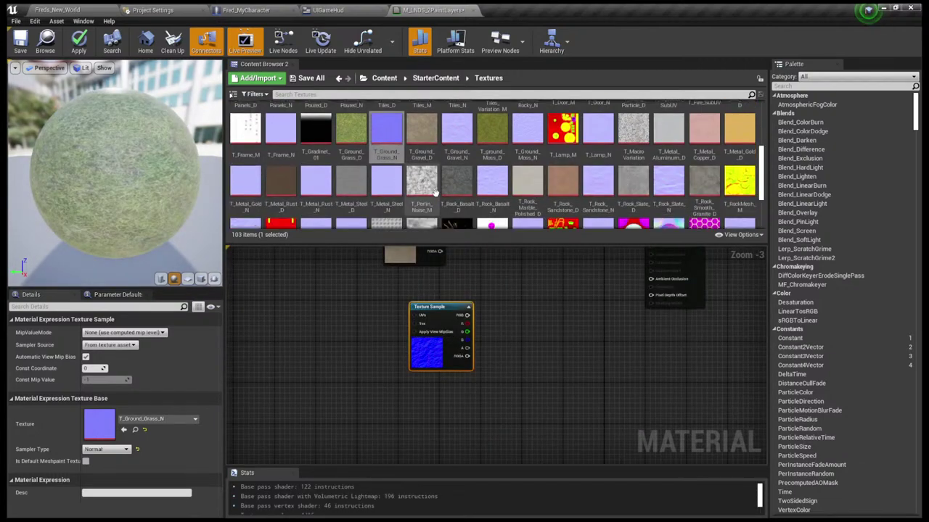
scroll(435, 192, up, 5)
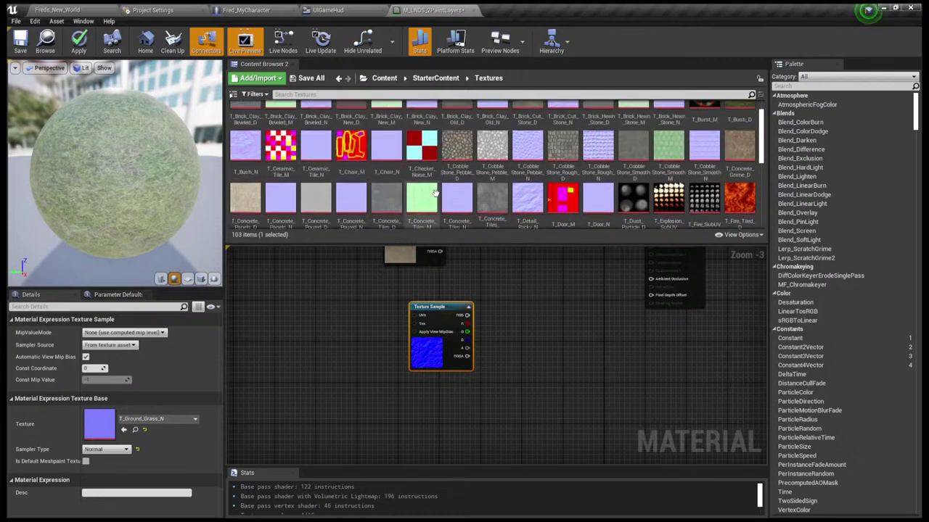
scroll(435, 192, down, 5)
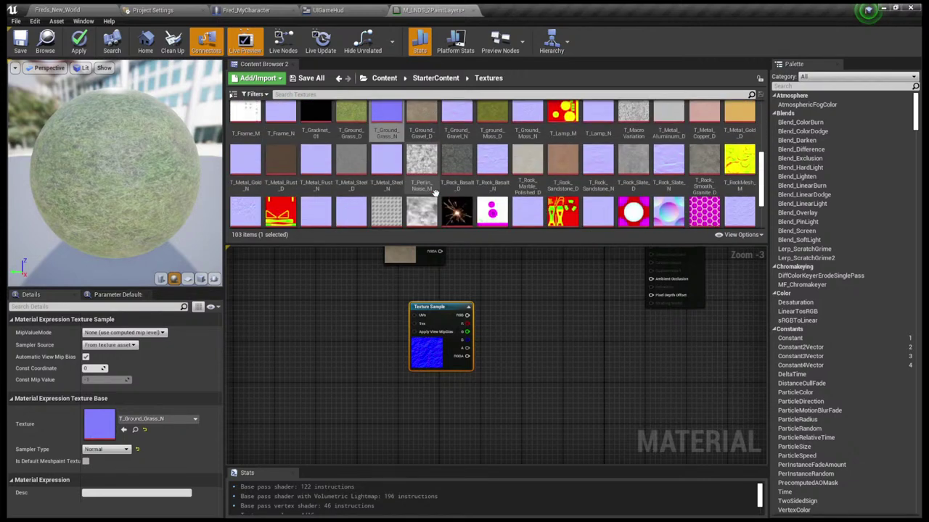
scroll(434, 192, down, 3)
scroll(435, 192, up, 3)
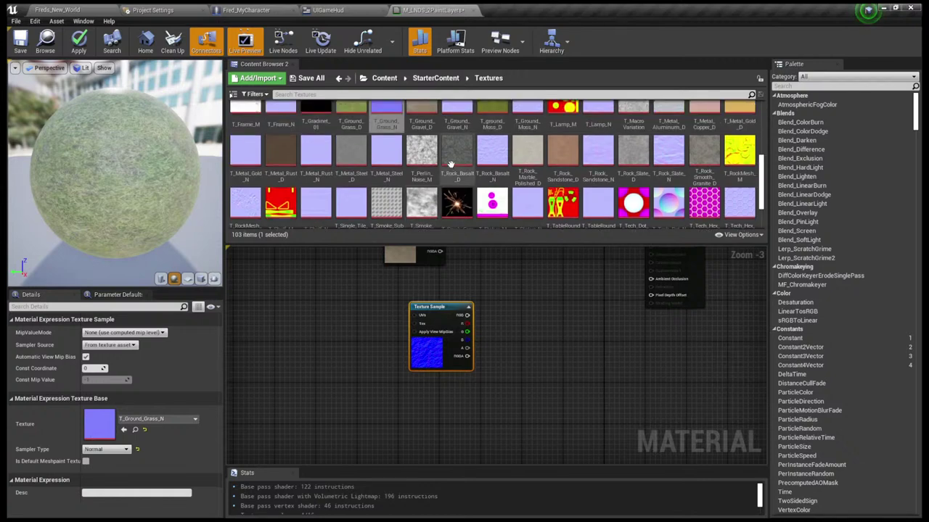
scroll(450, 164, up, 1)
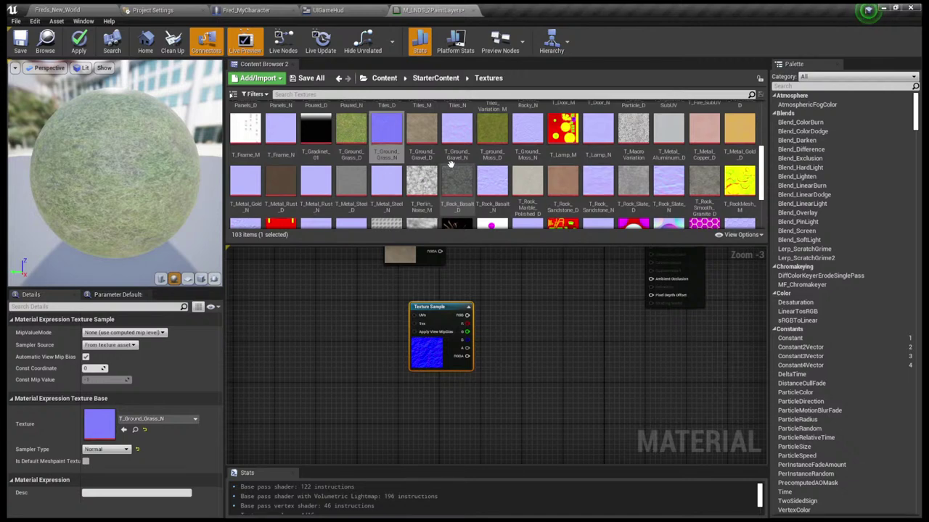
mouse_move(457, 139)
mouse_down()
mouse_move(463, 232)
mouse_move(451, 326)
mouse_move(445, 157)
mouse_move(456, 139)
mouse_move(441, 311)
mouse_move(441, 129)
mouse_move(452, 143)
mouse_up()
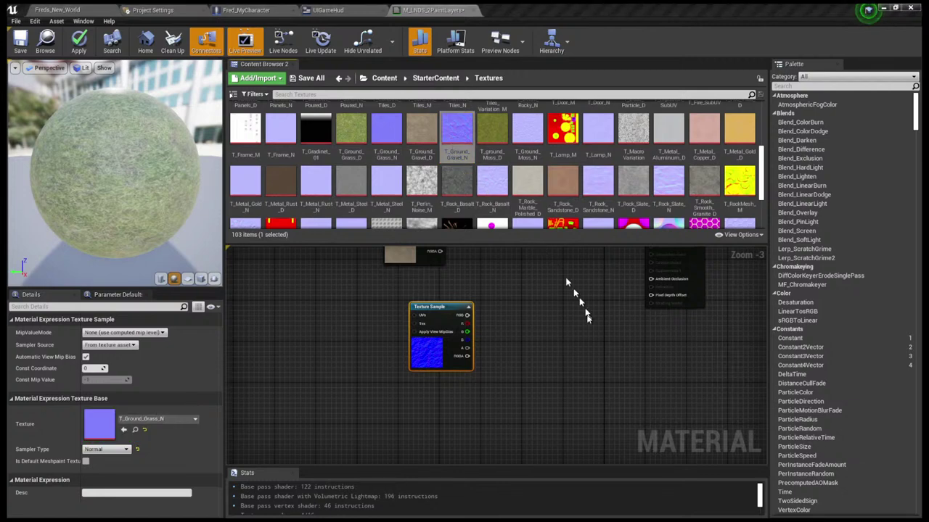
Add a T_Ground_Gravel_N texture sample and place it below the grass normal sample
click(586, 317)
right_drag(586, 316, 603, 408)
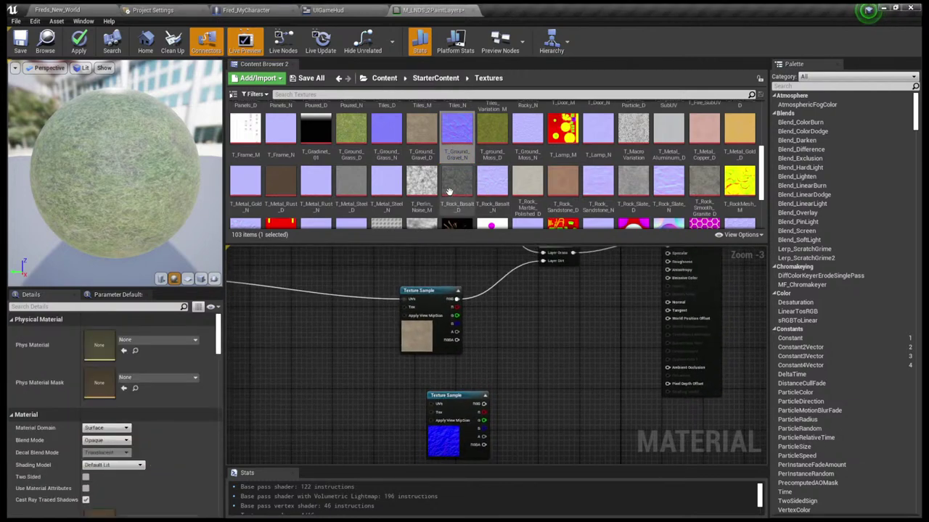
scroll(449, 192, up, 1)
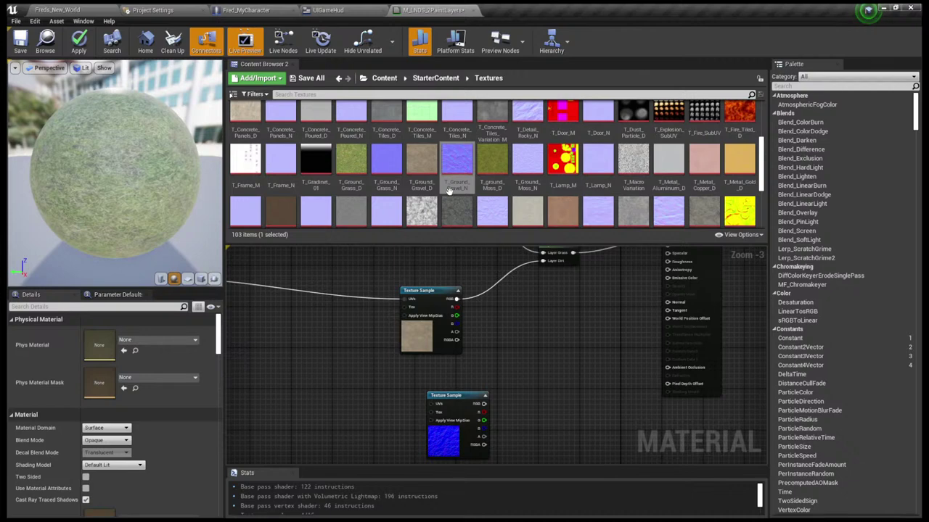
scroll(453, 169, up, 2)
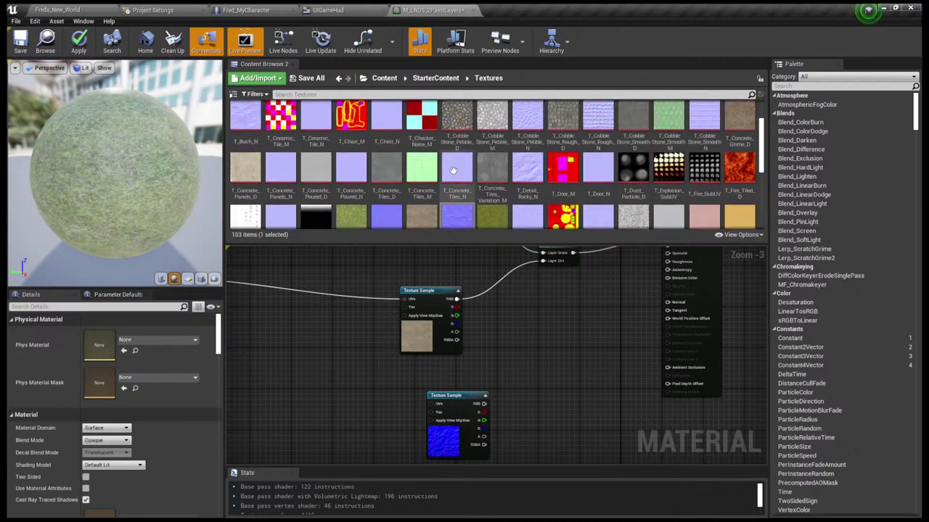
scroll(453, 170, up, 2)
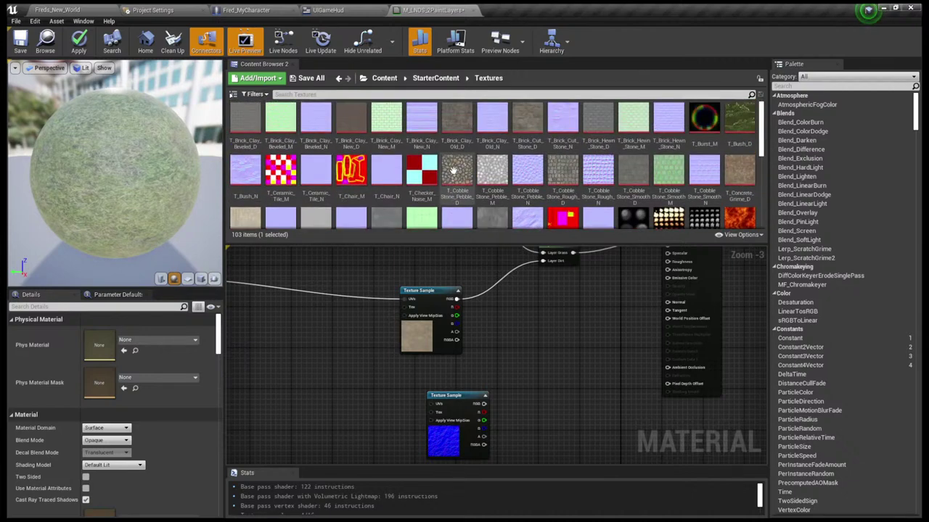
scroll(452, 170, down, 4)
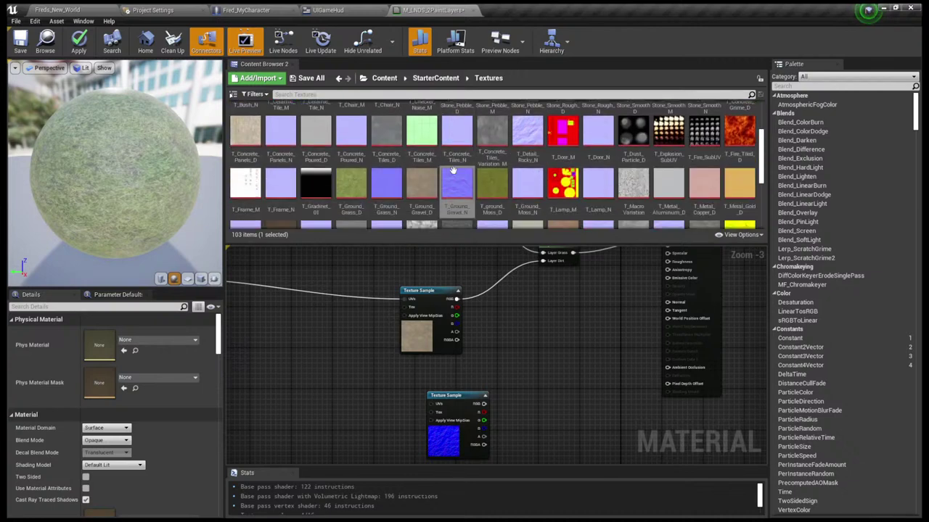
scroll(452, 170, down, 1)
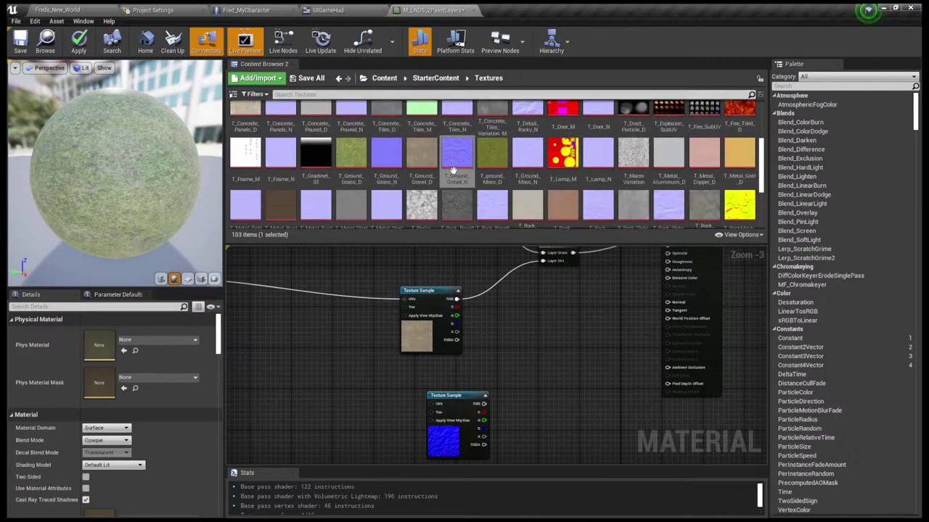
drag(452, 170, 515, 397)
right_drag(508, 356, 424, 264)
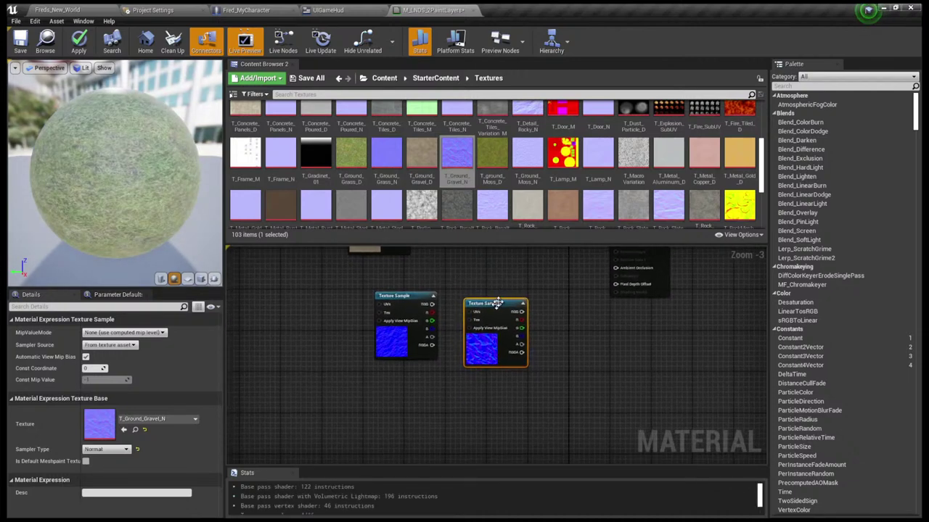
drag(497, 309, 406, 385)
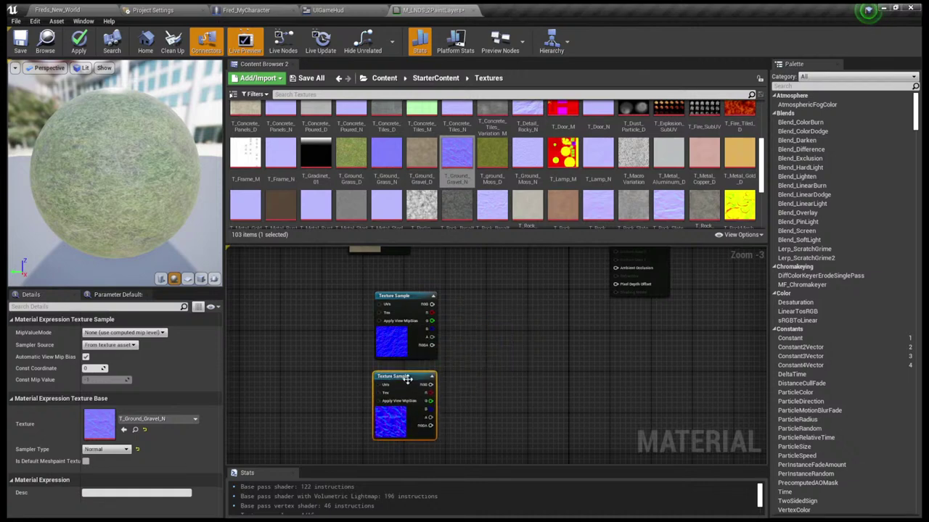
Align the grass and gravel normal samples in a column and move both up together
click(452, 362)
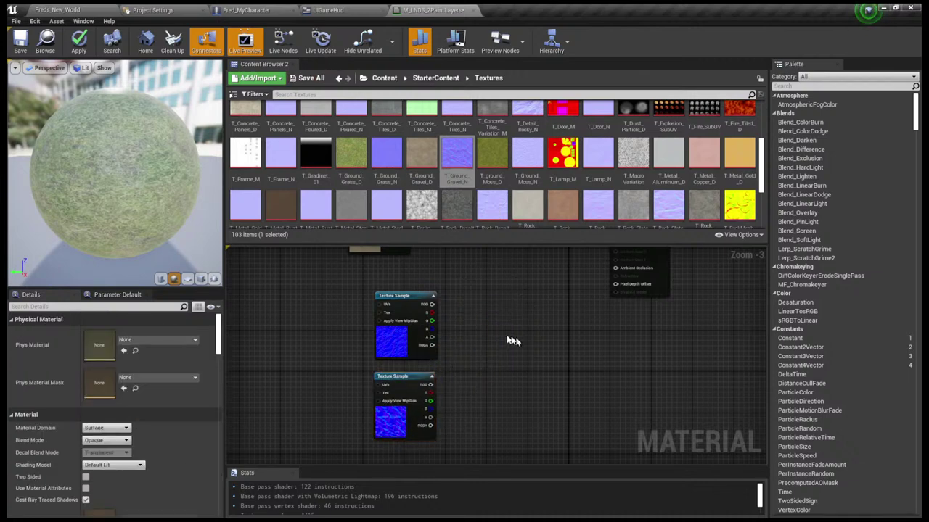
right_drag(513, 341, 566, 375)
click(454, 332)
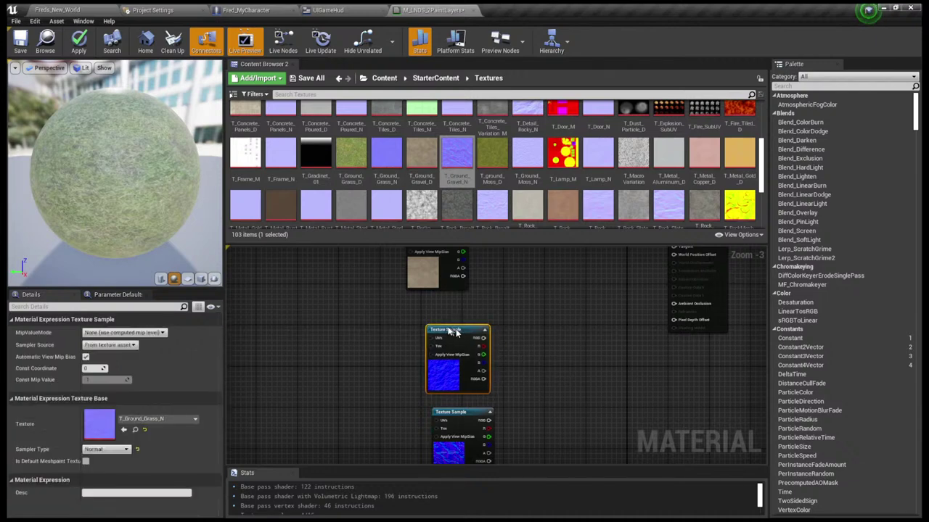
drag(455, 331, 432, 325)
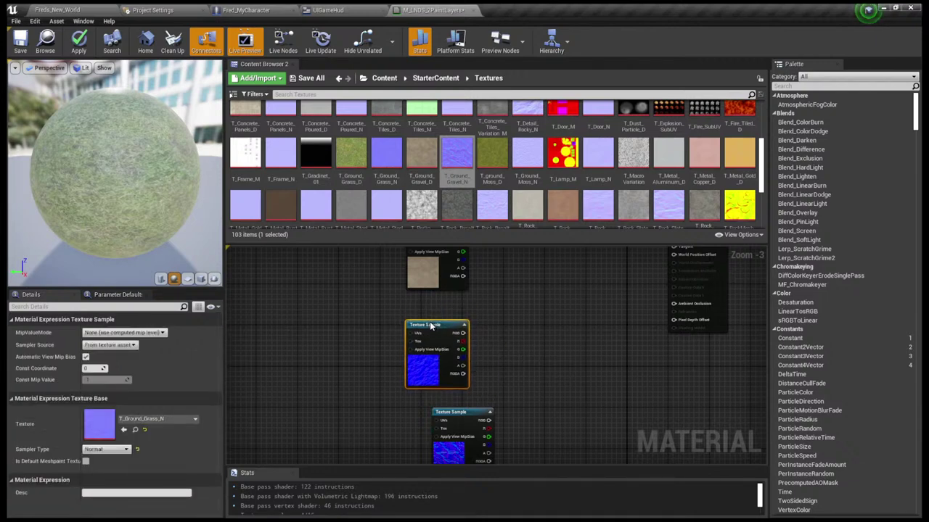
drag(453, 414, 426, 418)
click(549, 390)
scroll(547, 391, down, 2)
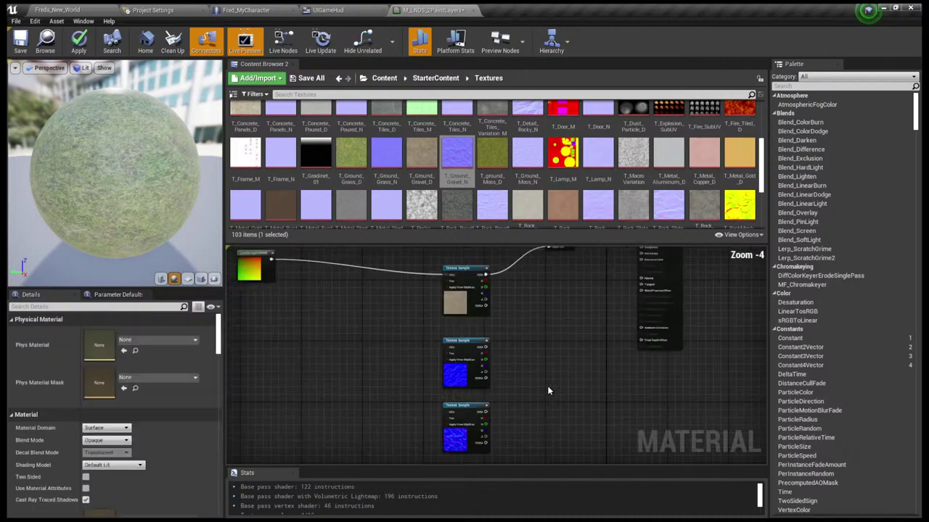
scroll(548, 391, down, 1)
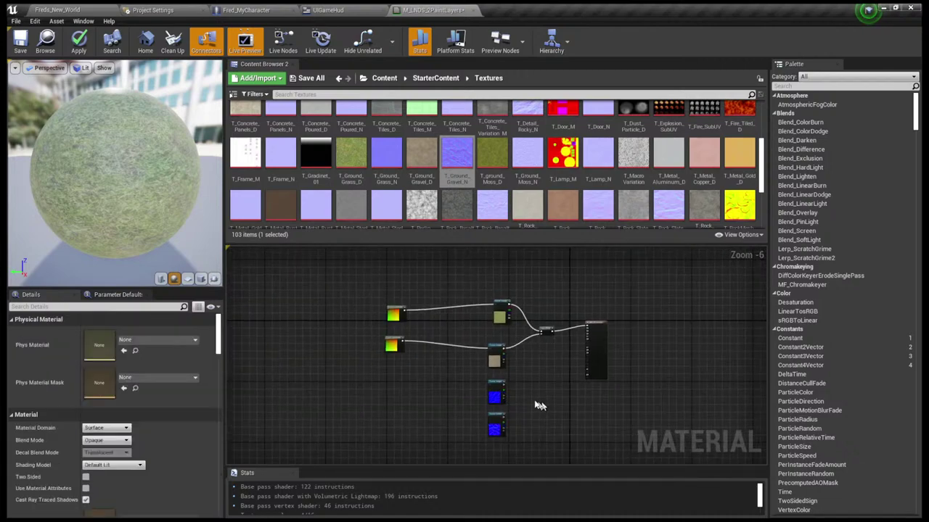
drag(470, 378, 504, 431)
scroll(504, 431, up, 3)
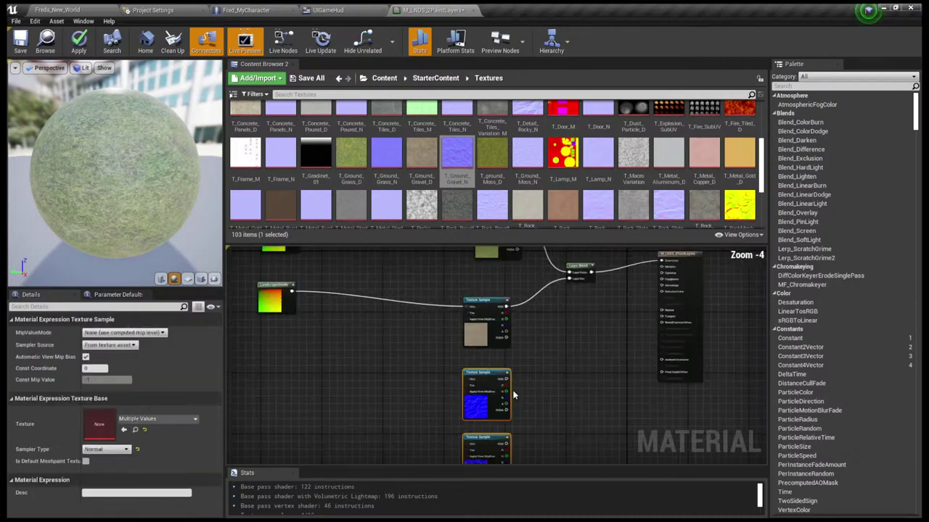
drag(479, 372, 481, 356)
click(527, 363)
scroll(541, 366, down, 3)
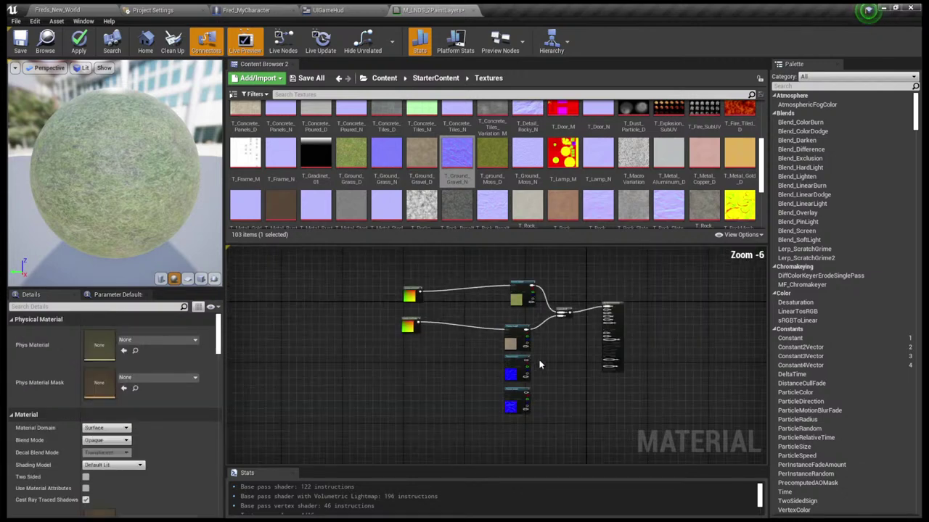
right_drag(540, 363, 481, 418)
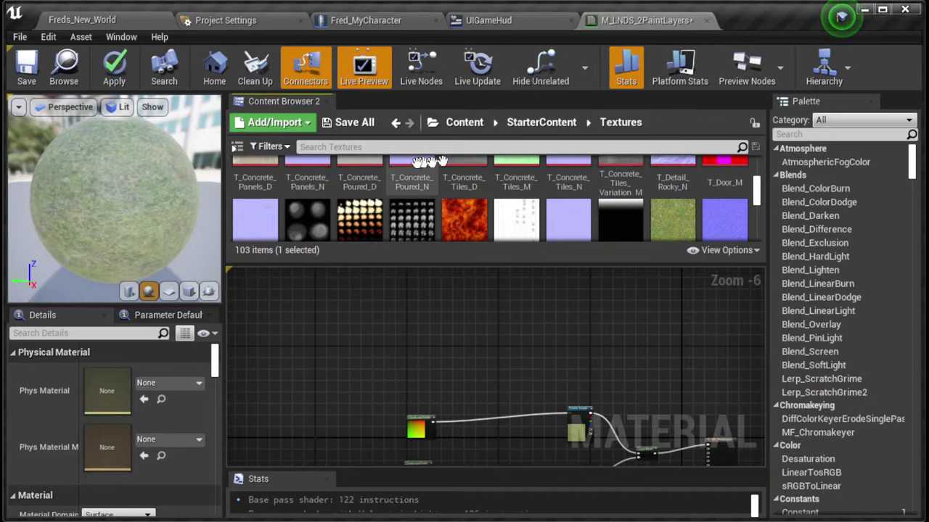
click(881, 11)
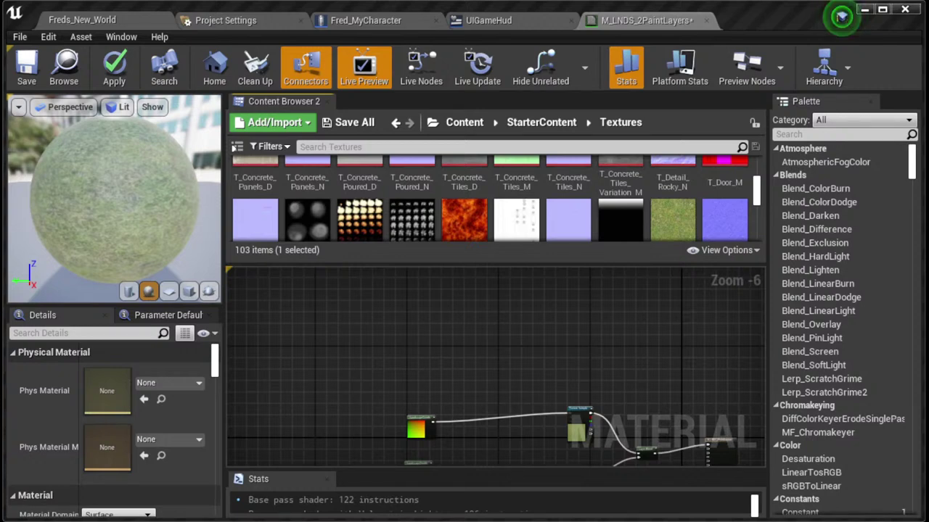
click(841, 16)
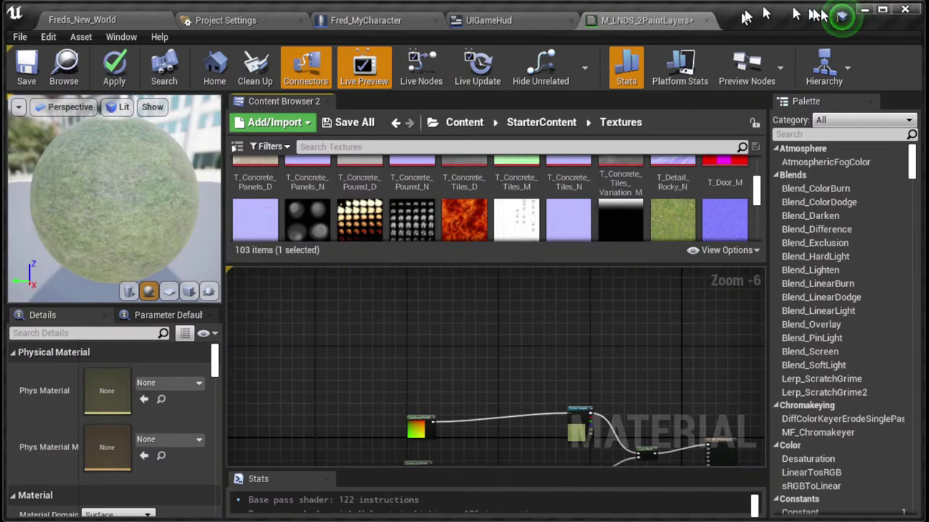
Move the grass diffuse texture sample slightly lower, then zoom in on the texture nodes
scroll(429, 328, up, 2)
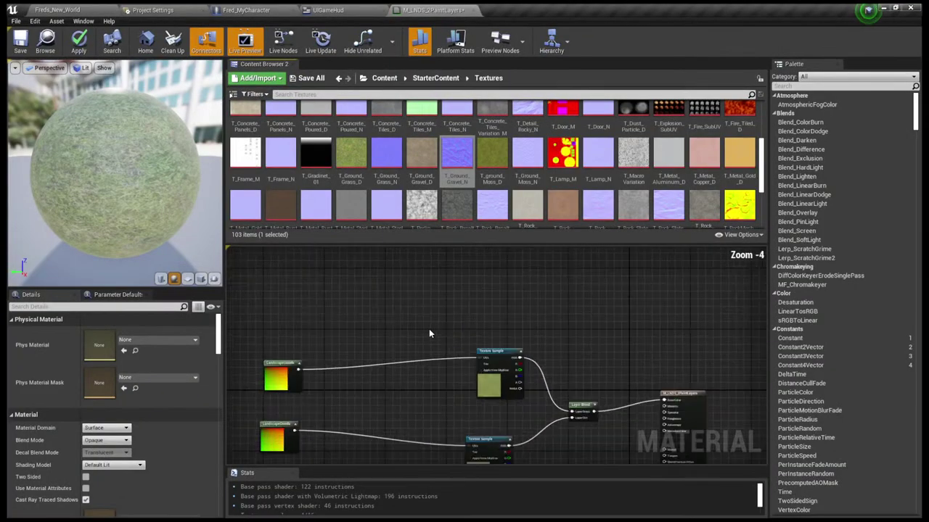
right_drag(429, 328, 416, 258)
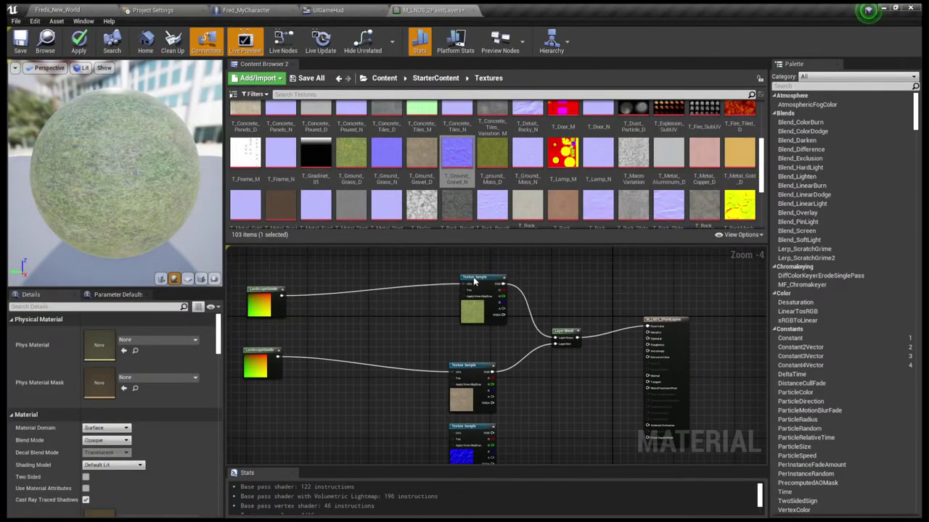
drag(476, 278, 464, 301)
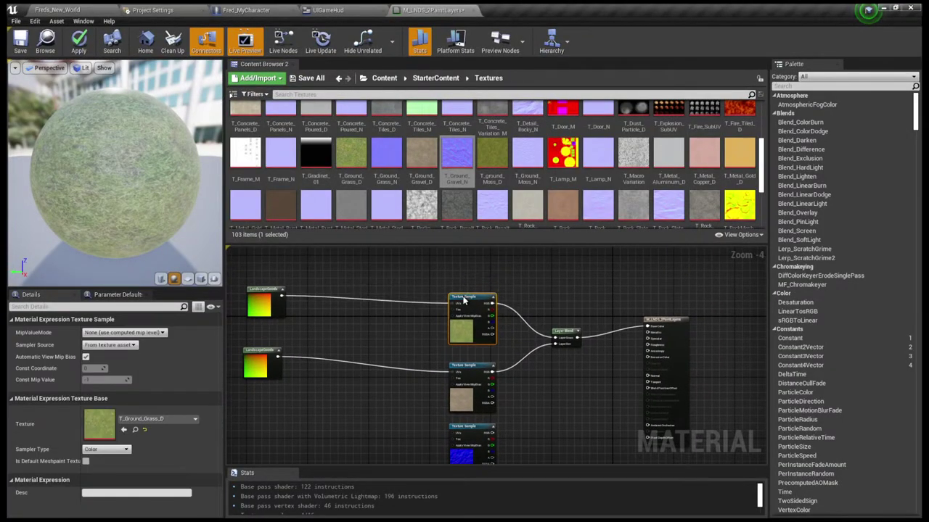
right_drag(428, 291, 422, 204)
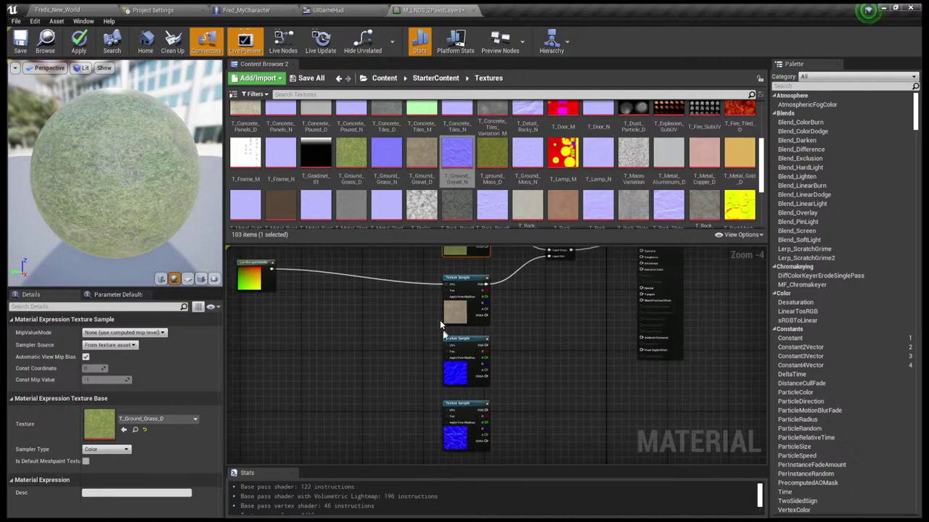
click(413, 353)
scroll(413, 352, up, 2)
scroll(414, 353, up, 2)
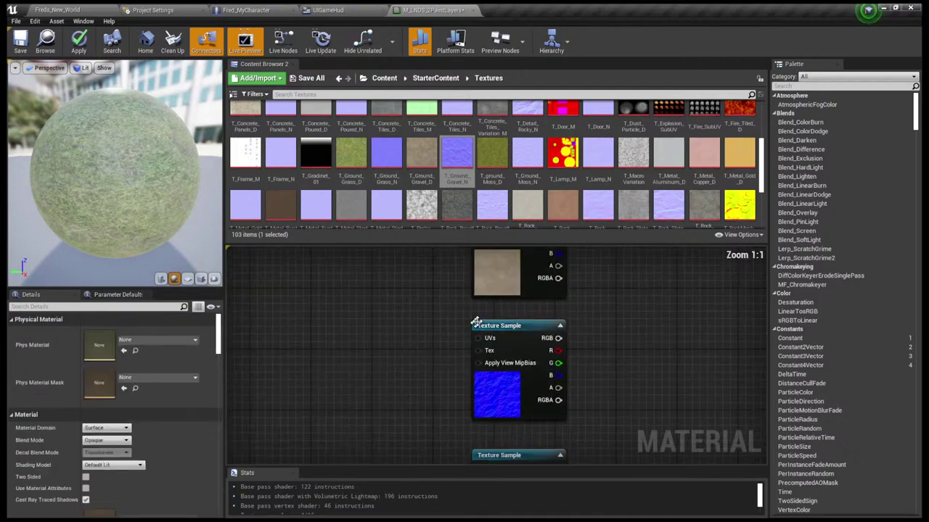
right_drag(464, 319, 443, 338)
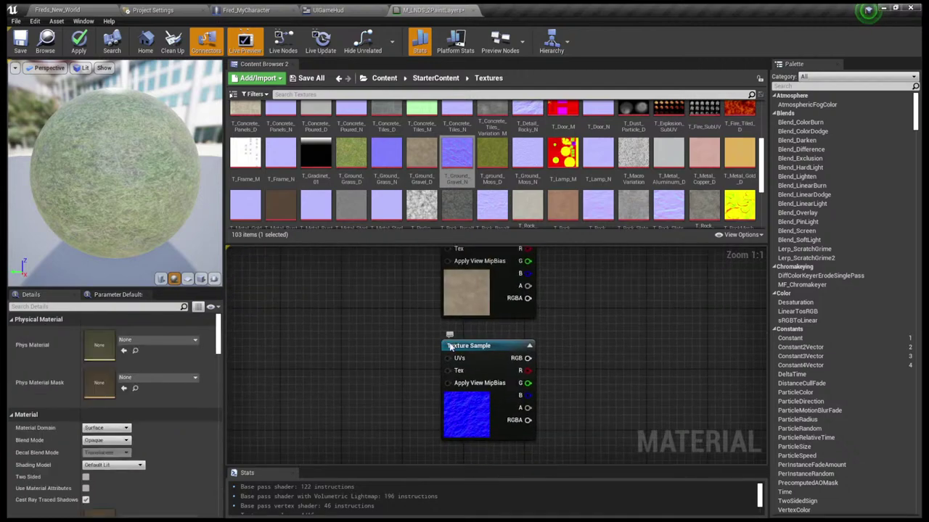
Give the T_Ground_Grass_N normal Texture Sample node the comment 'Grass'
click(449, 341)
click(449, 336)
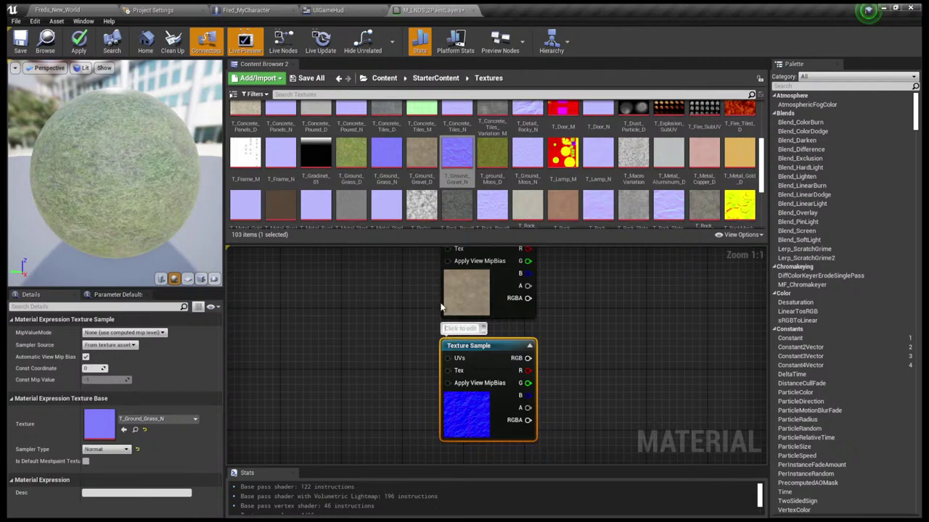
text(Grass)
click(581, 353)
key(Home)
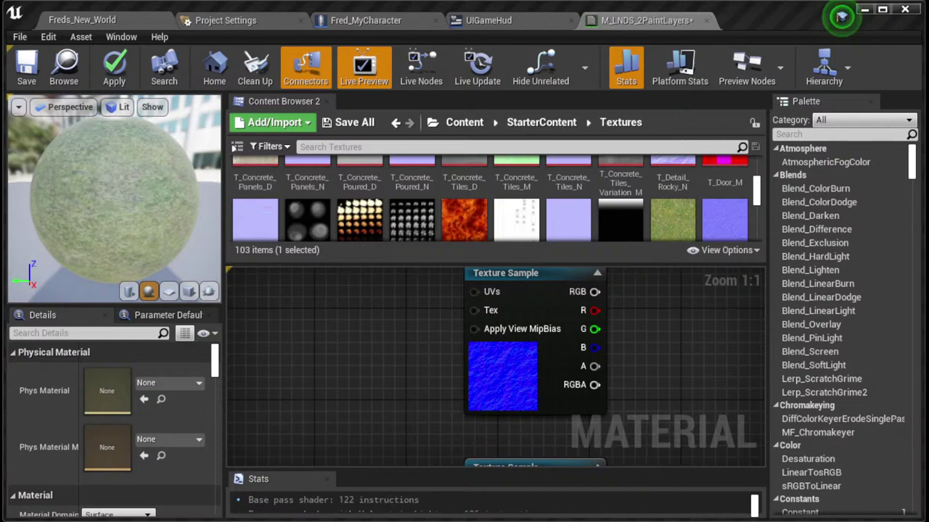
Zoom out of the material graph, visit the Freds_New_World level tab, and reframe the nodes
click(425, 59)
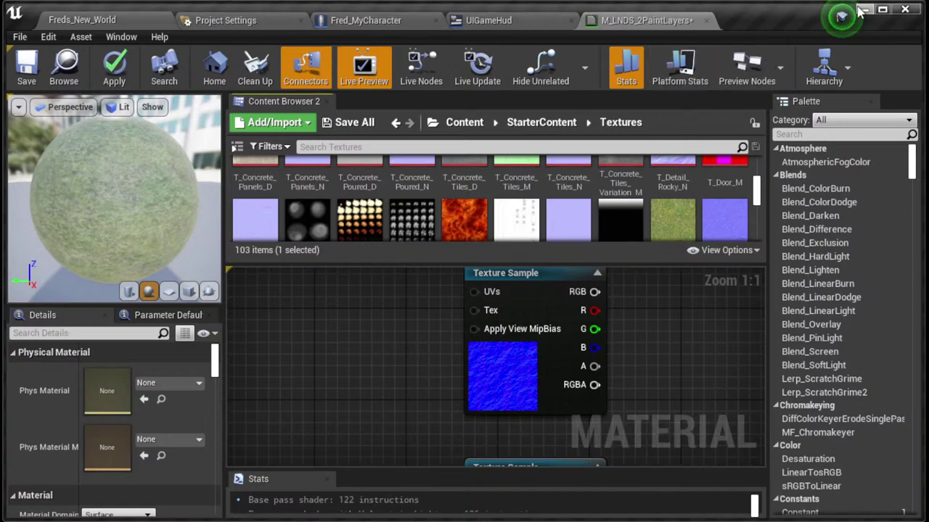
click(882, 10)
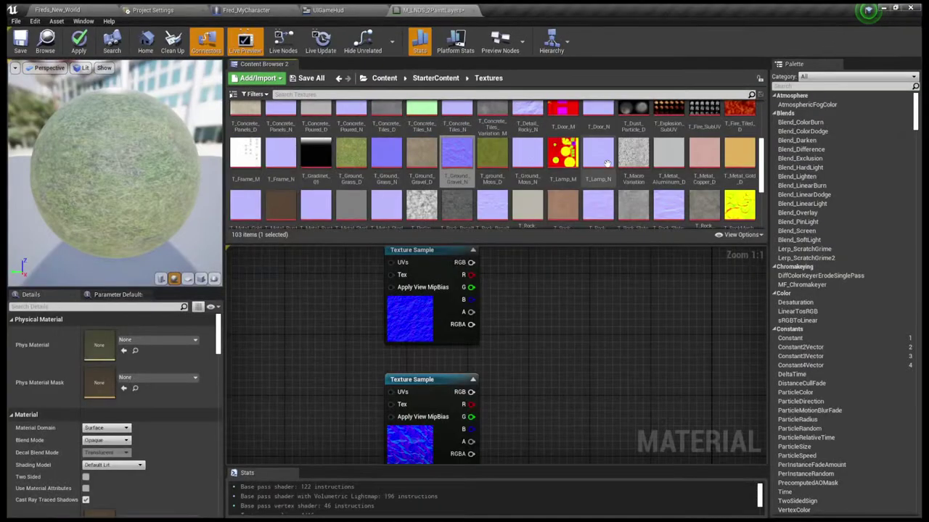
right_drag(564, 327, 545, 332)
scroll(497, 298, down, 1)
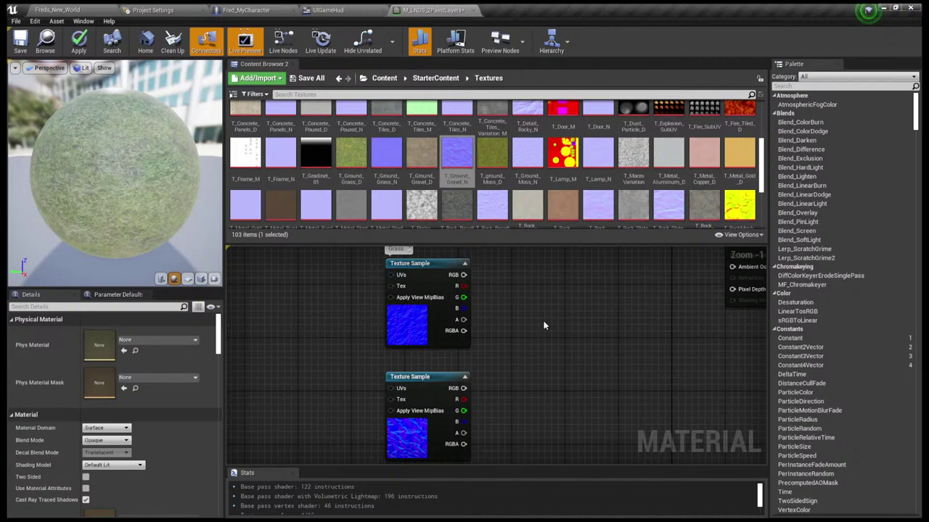
click(58, 9)
right_drag(296, 281, 428, 443)
scroll(456, 433, down, 3)
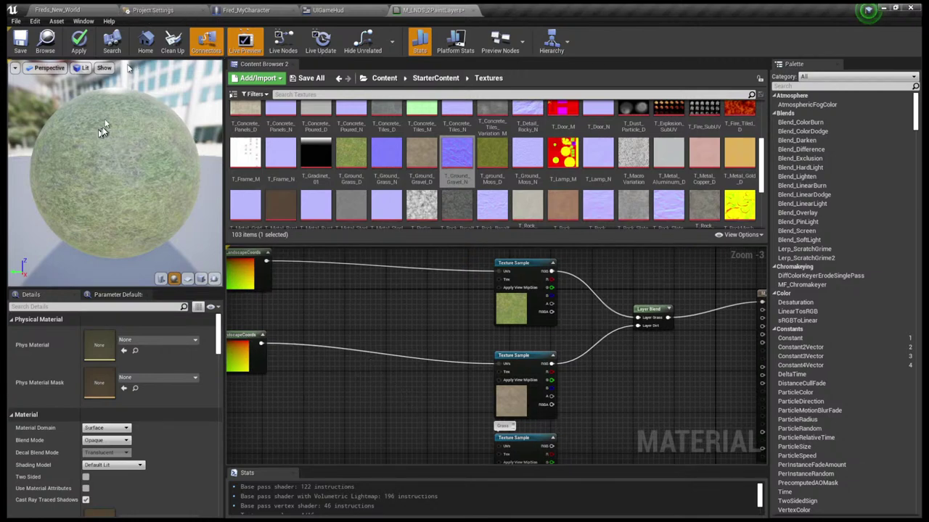
View the project's Input settings, then return via Fred_MyCharacter to the M_LNDS_2PaintLayers material
click(149, 10)
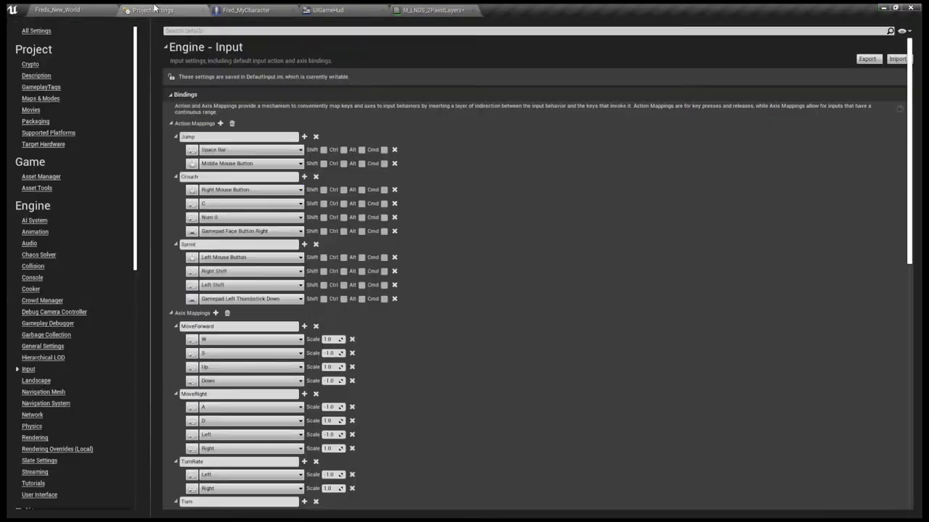
click(59, 9)
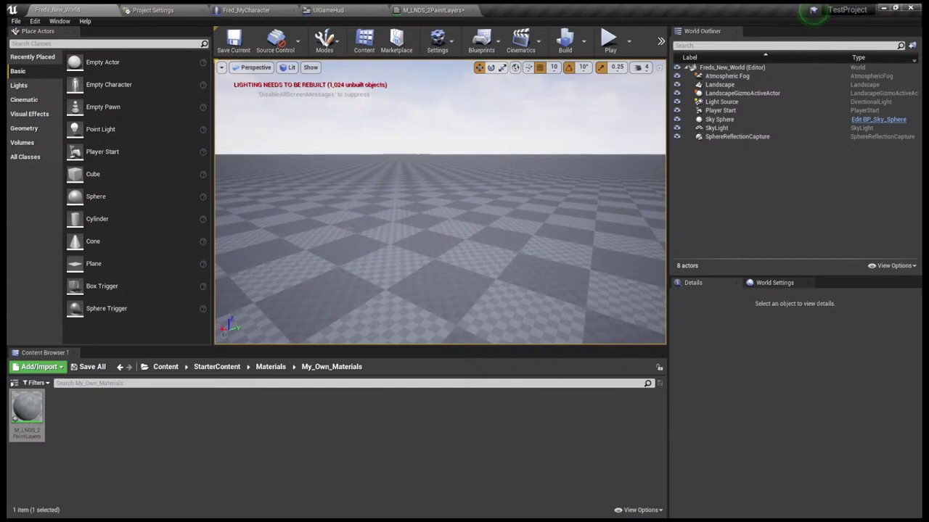
click(245, 10)
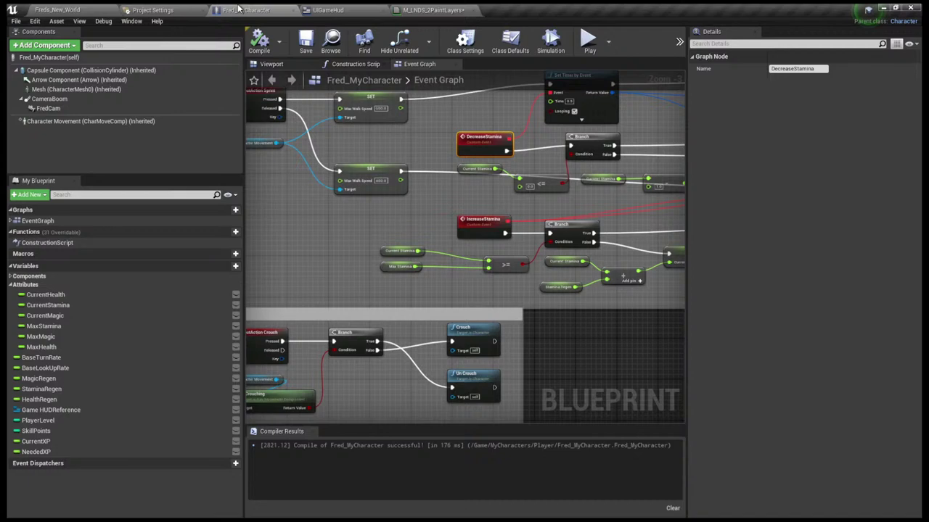
click(406, 10)
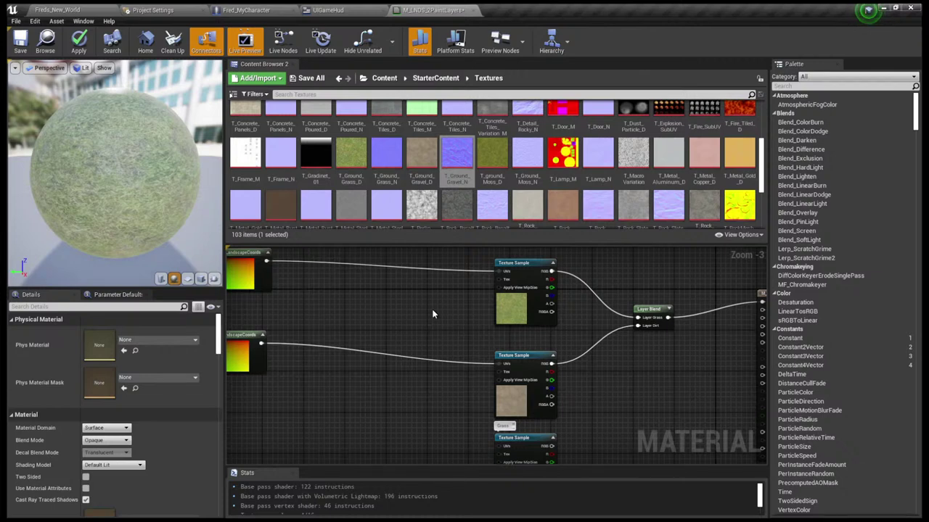
right_drag(432, 315, 331, 316)
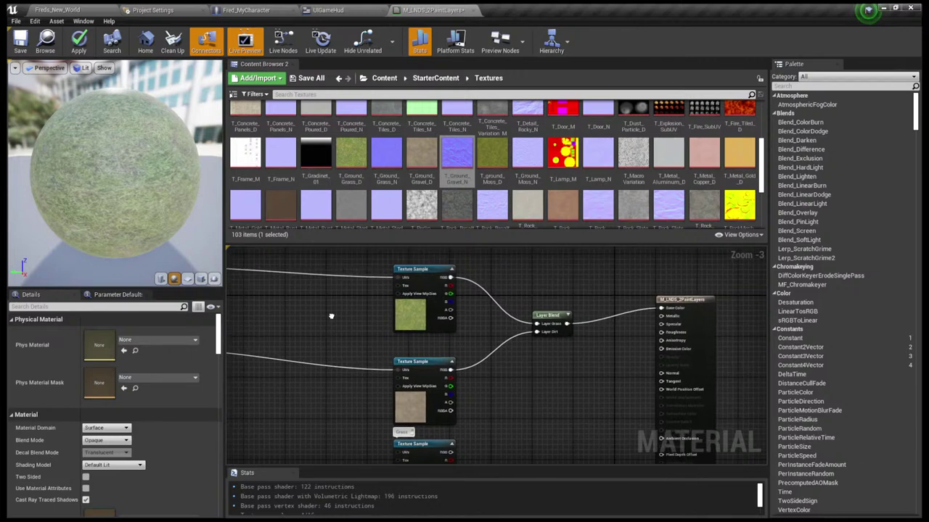
click(417, 277)
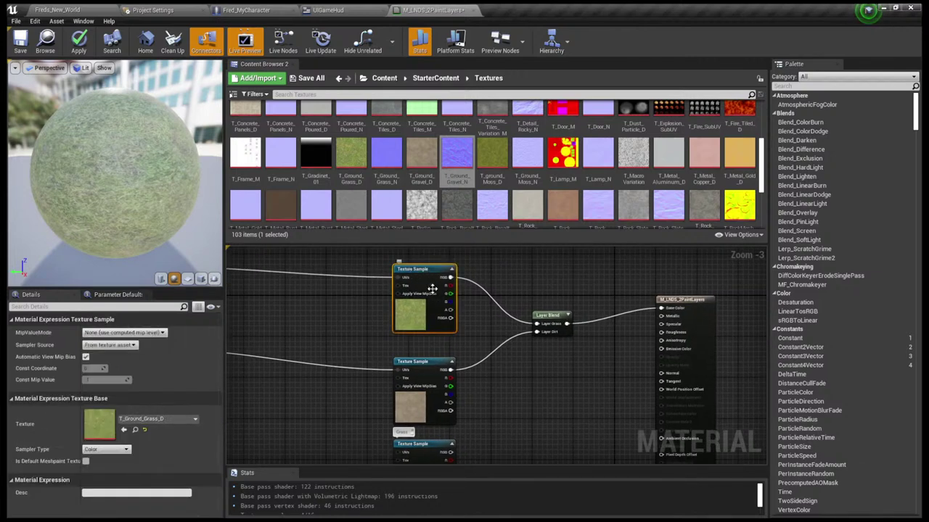
scroll(429, 284, up, 2)
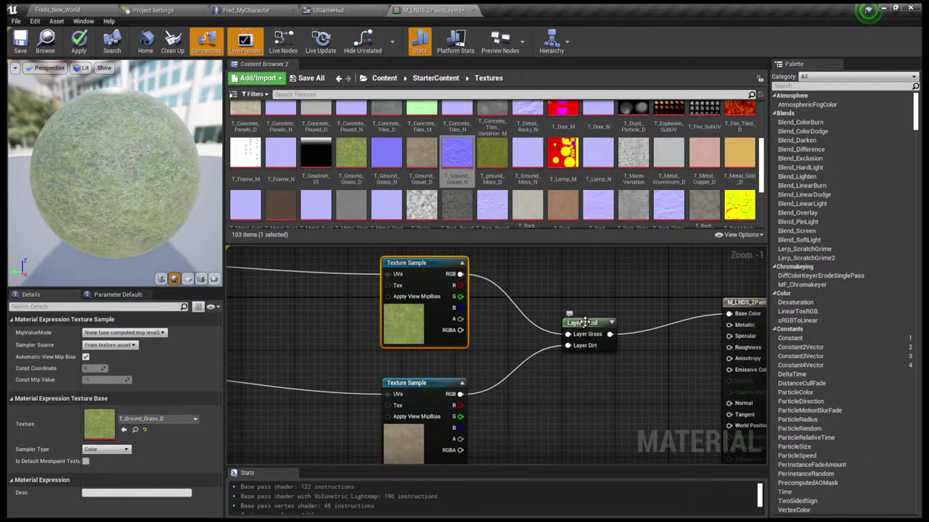
right_drag(513, 341, 508, 383)
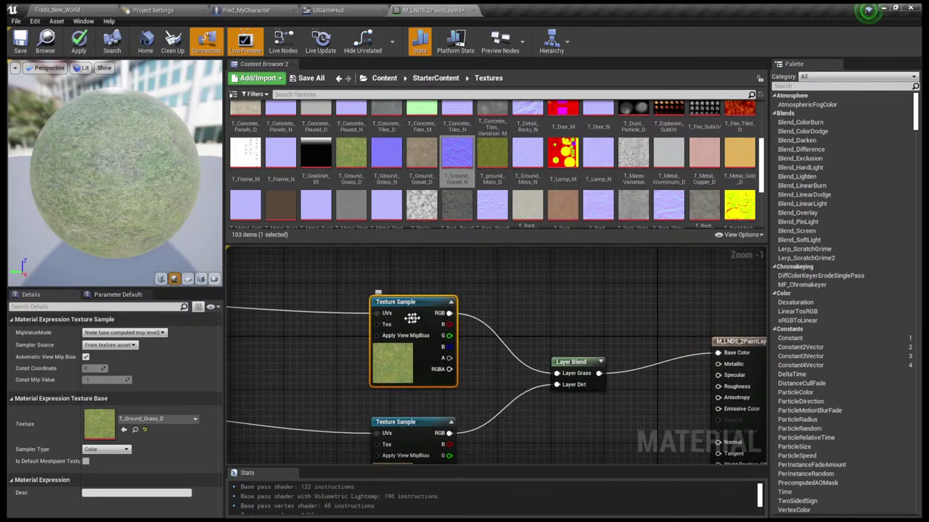
right_drag(439, 403, 450, 284)
Inspect the gravel diffuse, grass normal and lower gravel normal Texture Sample nodes in the graph
click(450, 351)
click(481, 377)
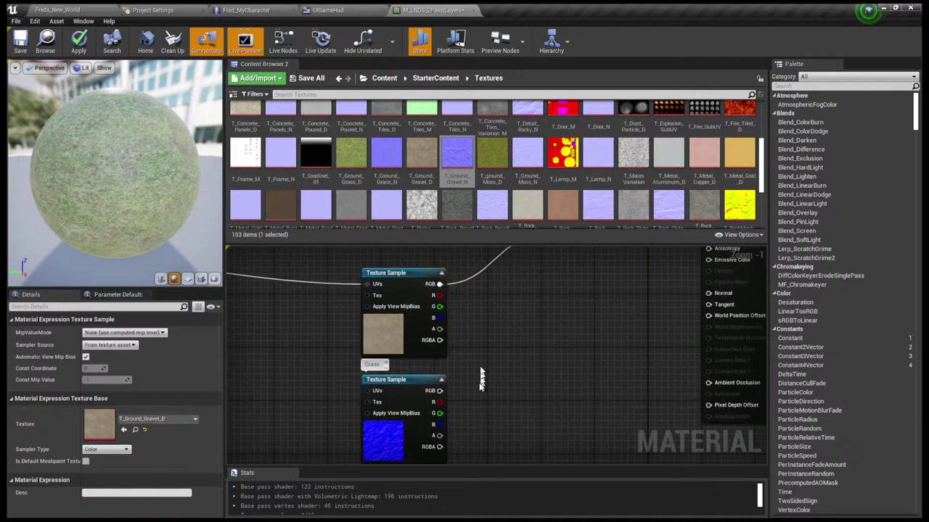
right_drag(481, 356, 532, 324)
scroll(489, 280, up, 1)
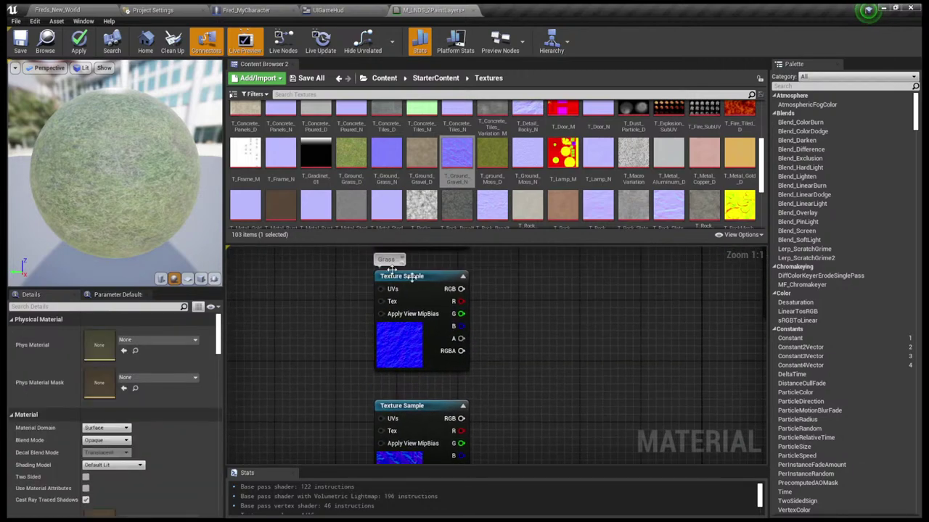
click(421, 281)
right_drag(443, 353, 435, 294)
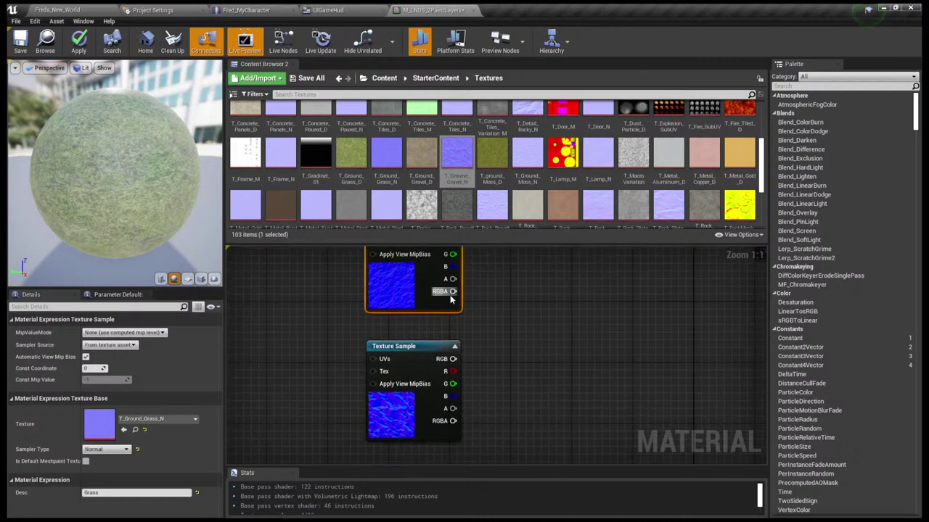
click(412, 348)
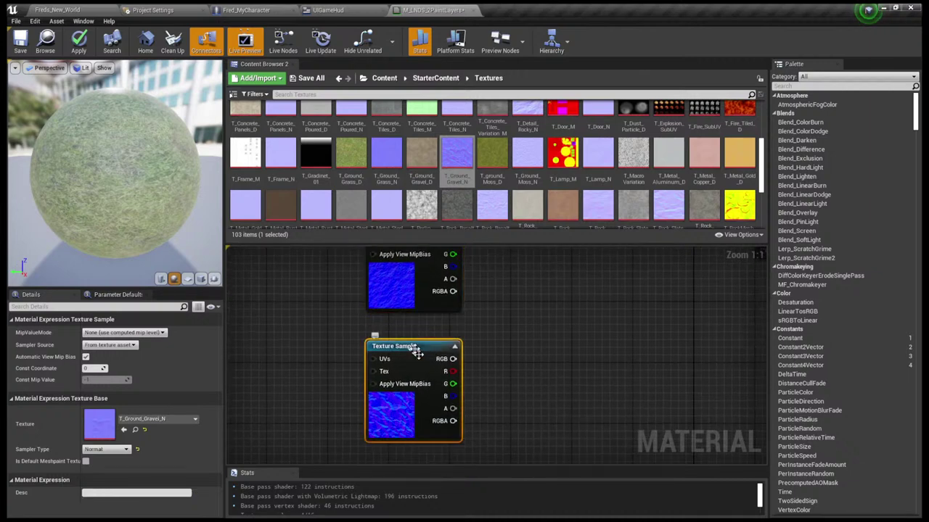
right_drag(520, 334, 512, 341)
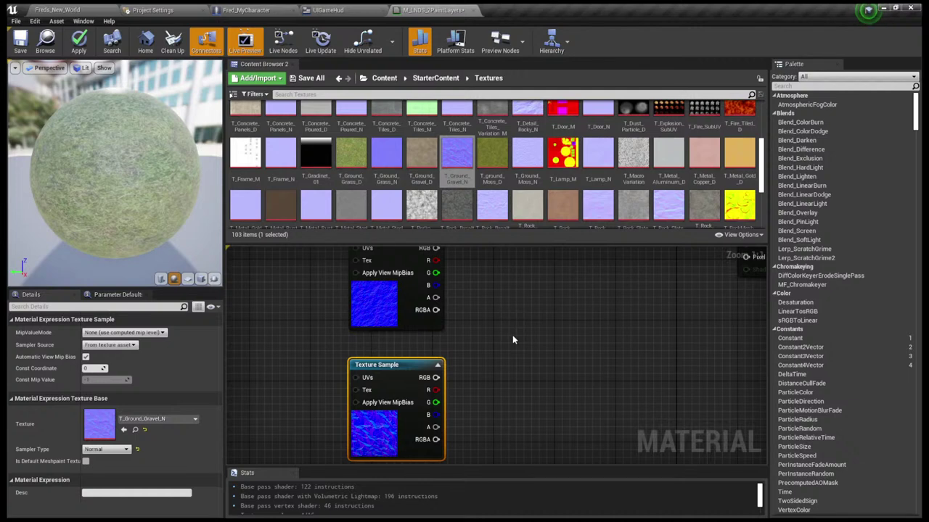
right_drag(512, 340, 592, 429)
scroll(612, 378, down, 3)
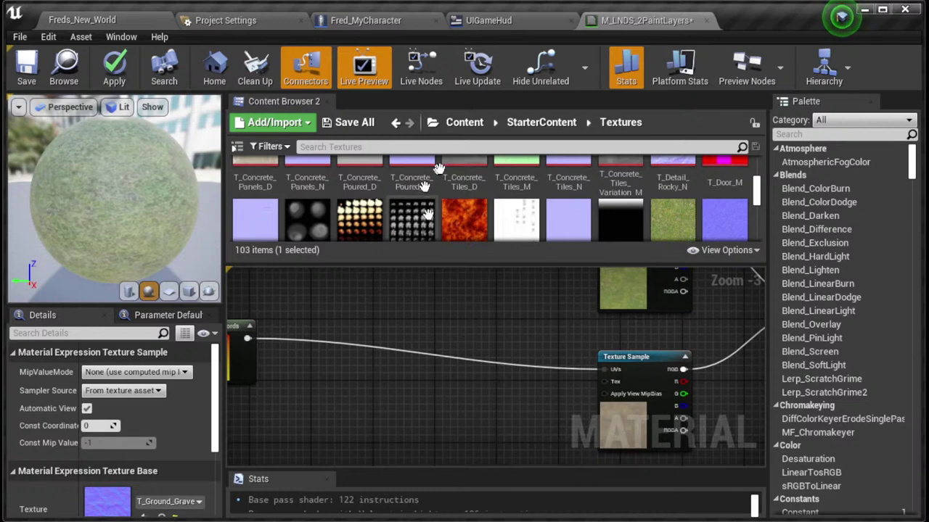
click(882, 11)
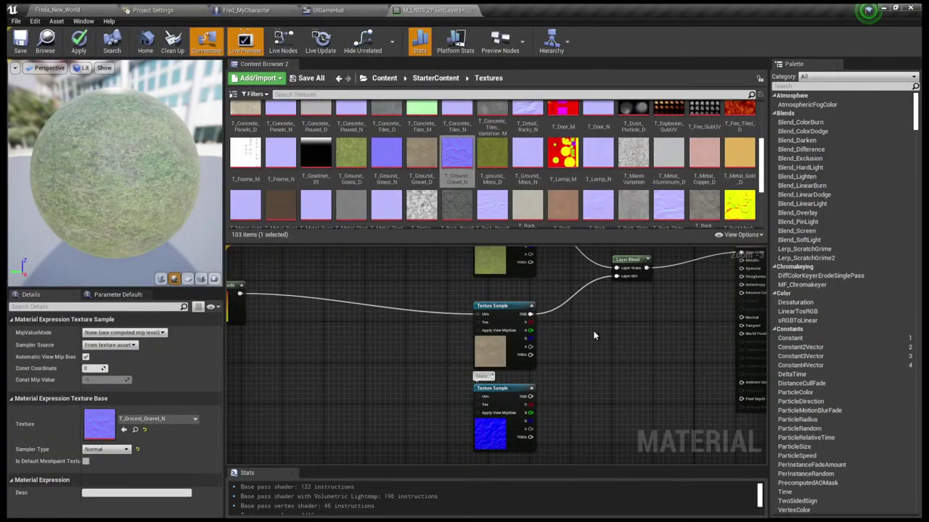
scroll(594, 335, up, 2)
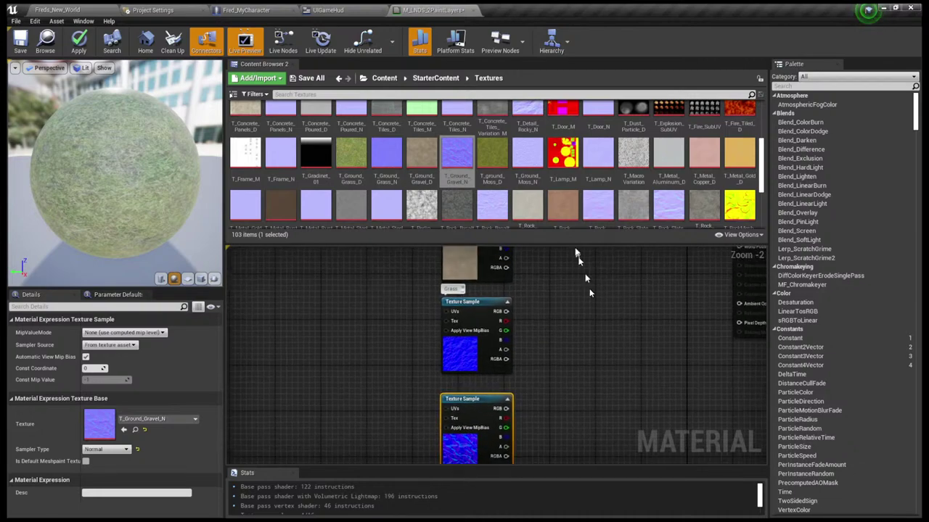
right_drag(597, 338, 553, 344)
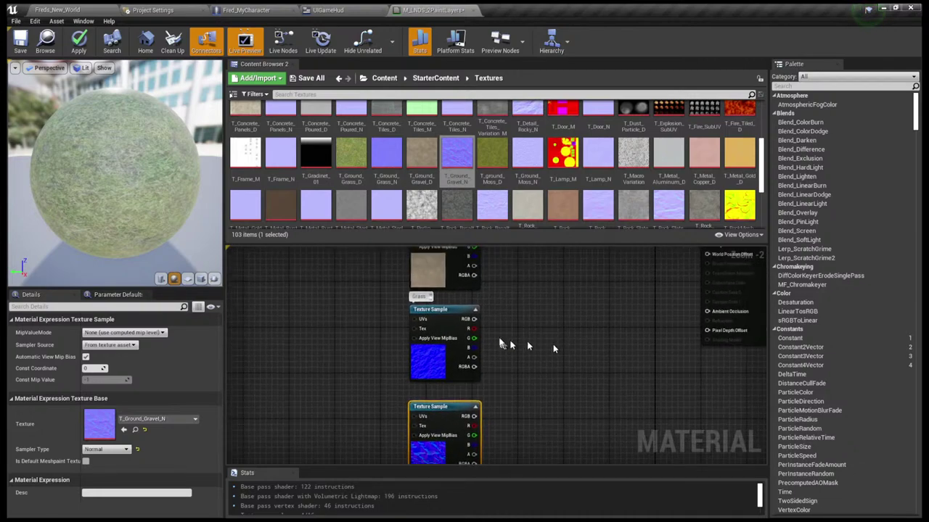
click(435, 312)
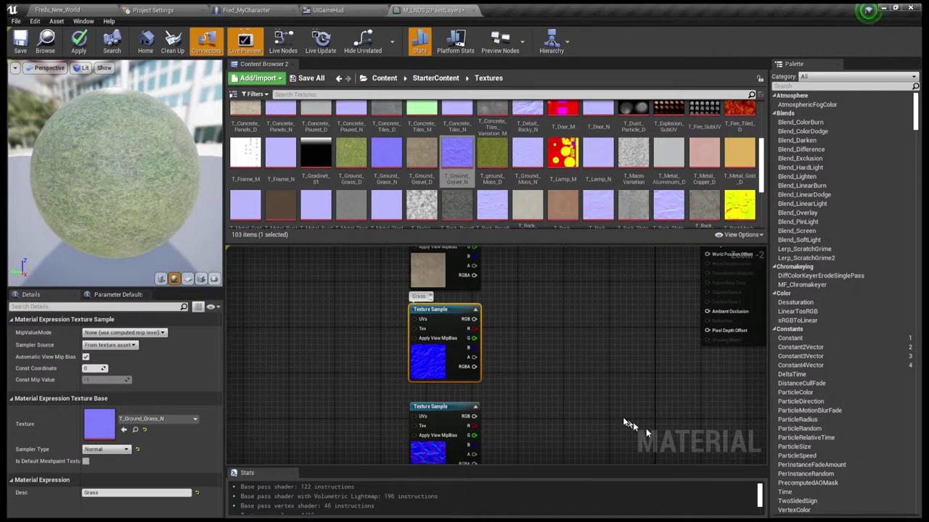
right_drag(632, 429, 607, 439)
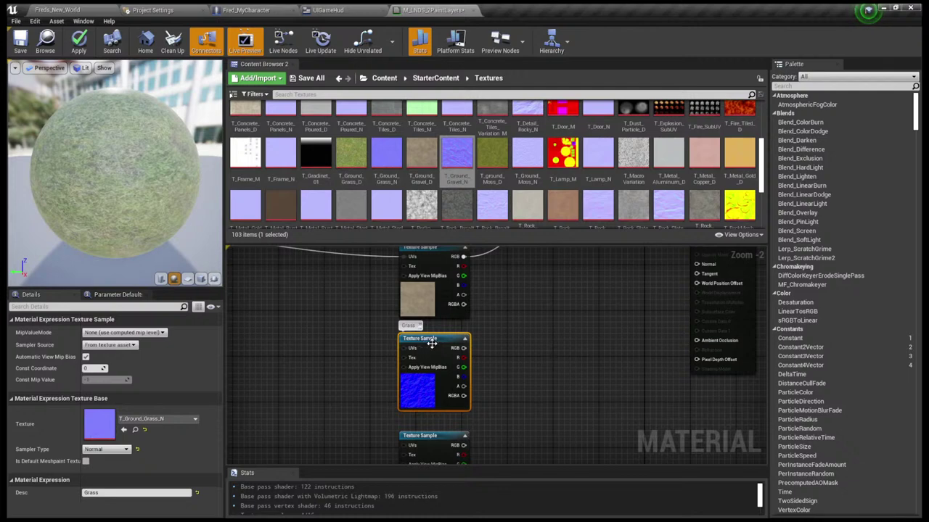
right_drag(382, 315, 595, 430)
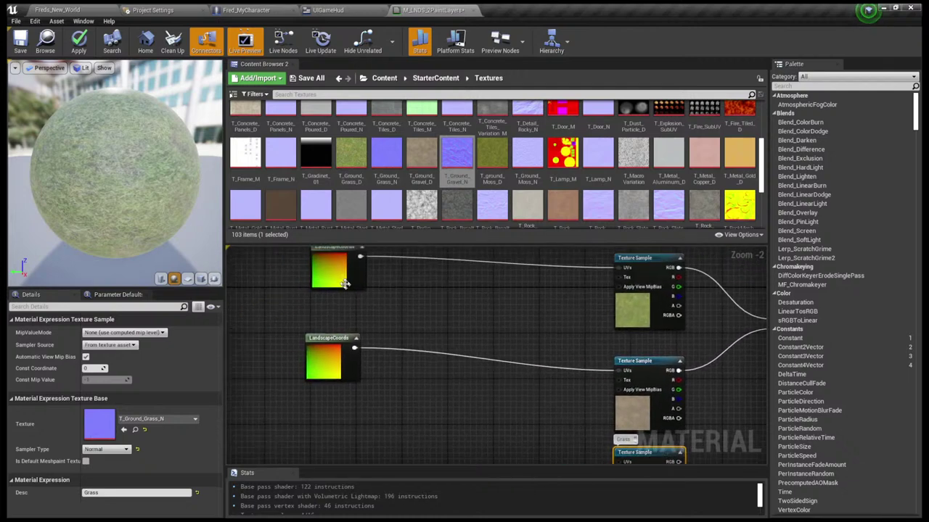
right_drag(529, 339, 490, 347)
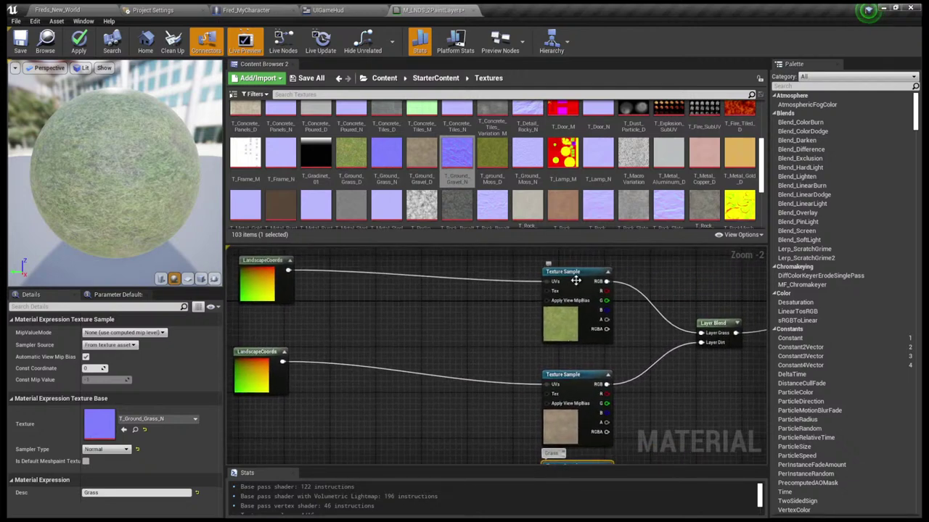
right_drag(576, 281, 537, 307)
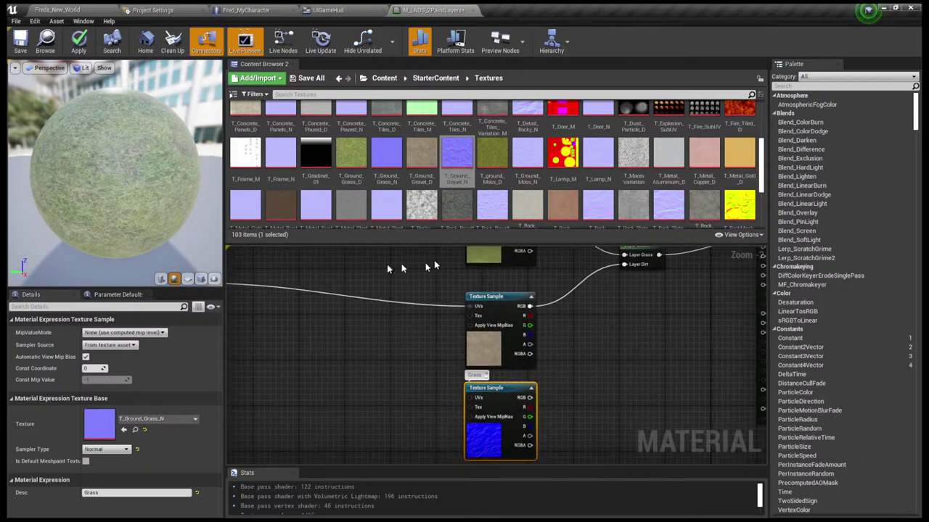
right_drag(616, 411, 536, 290)
right_drag(493, 368, 528, 357)
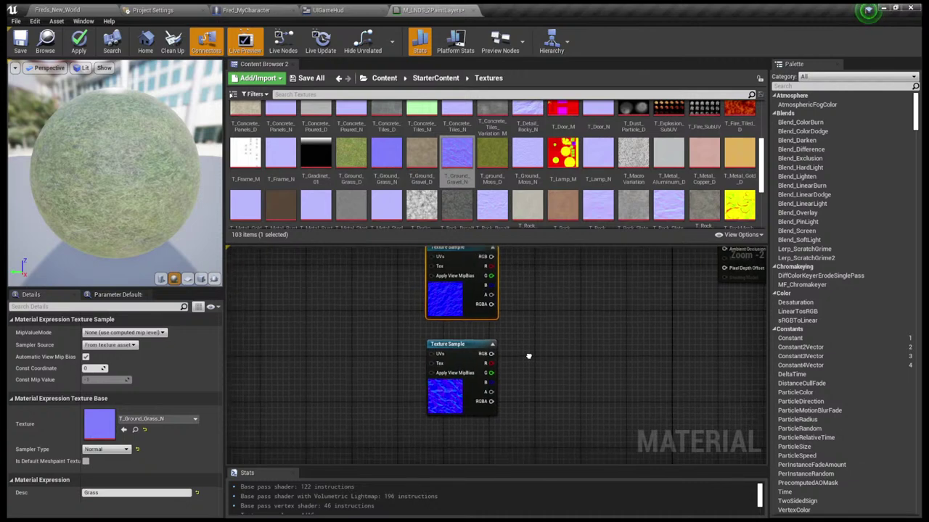
Add the comment 'Dirt' to the T_Ground_Gravel_N normal-map Texture Sample
click(444, 341)
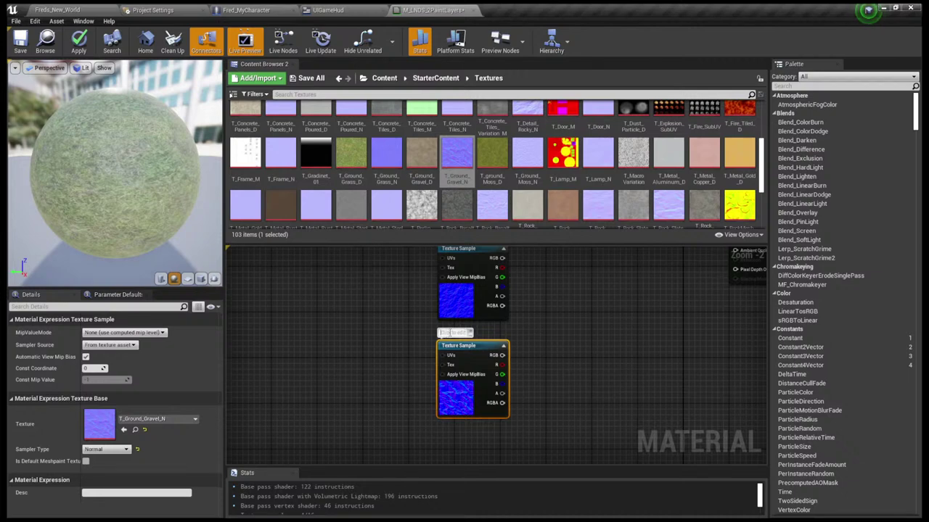
click(453, 332)
text(Dirt)
click(569, 331)
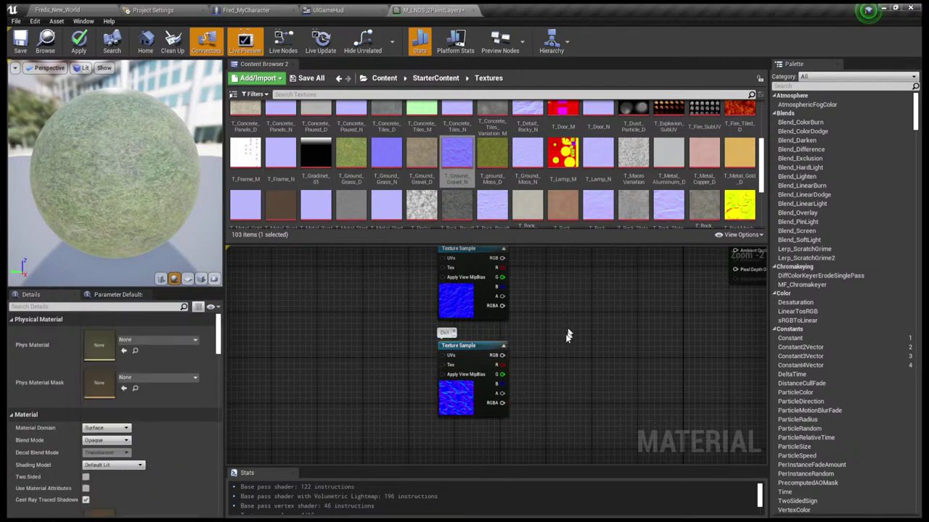
right_drag(564, 335, 518, 403)
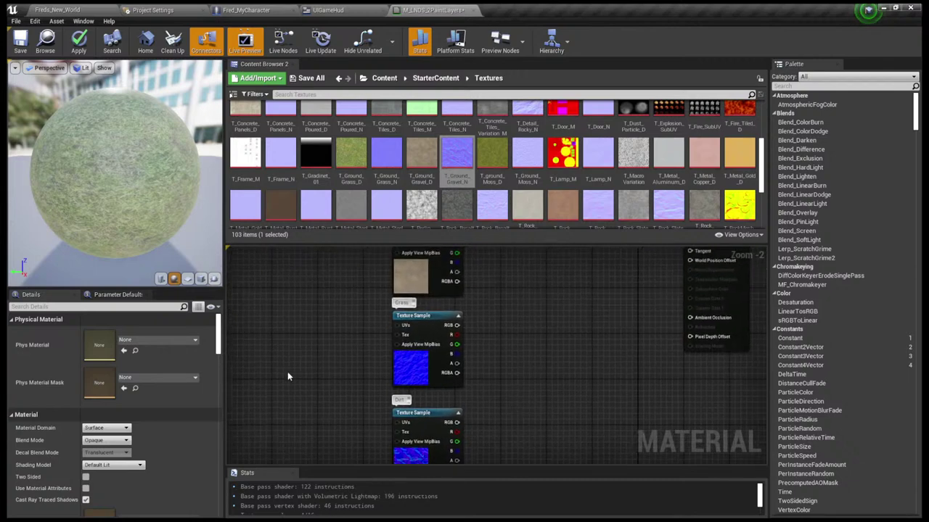
Maximize the editor and frame the LandscapeCoords, Layer Blend and normal-map sample nodes
right_drag(523, 336, 522, 342)
scroll(521, 342, down, 3)
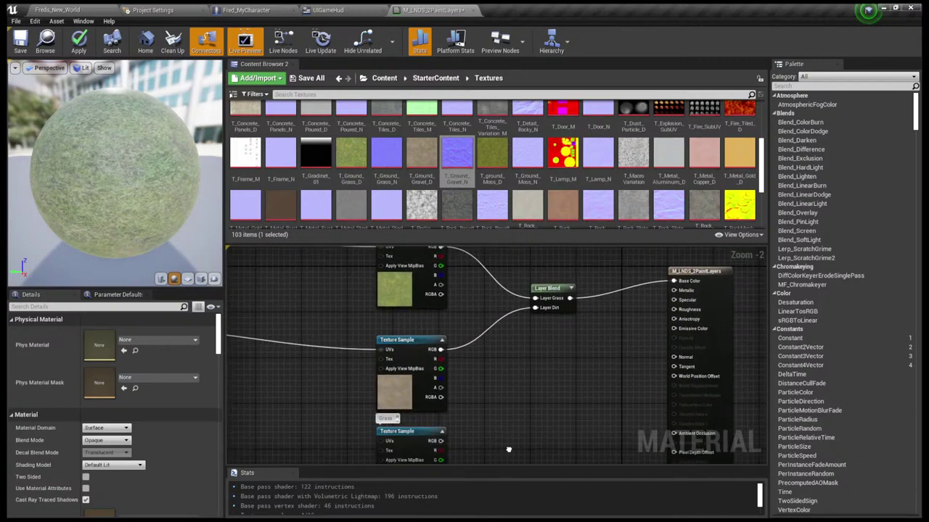
right_drag(511, 430, 530, 342)
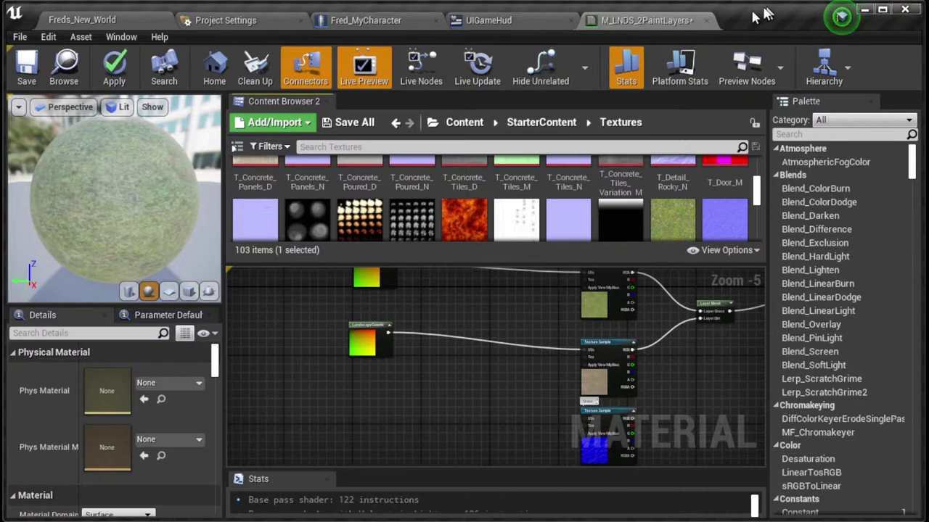
click(882, 10)
scroll(376, 335, up, 2)
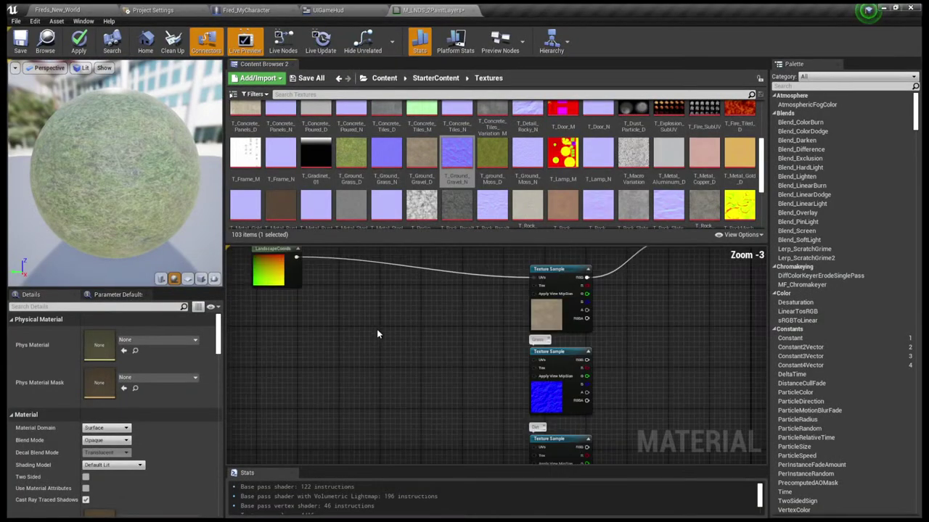
scroll(376, 332, up, 1)
mouse_move(373, 332)
right_down()
mouse_move(385, 387)
mouse_move(411, 416)
mouse_move(436, 365)
mouse_move(414, 390)
mouse_move(382, 335)
right_up()
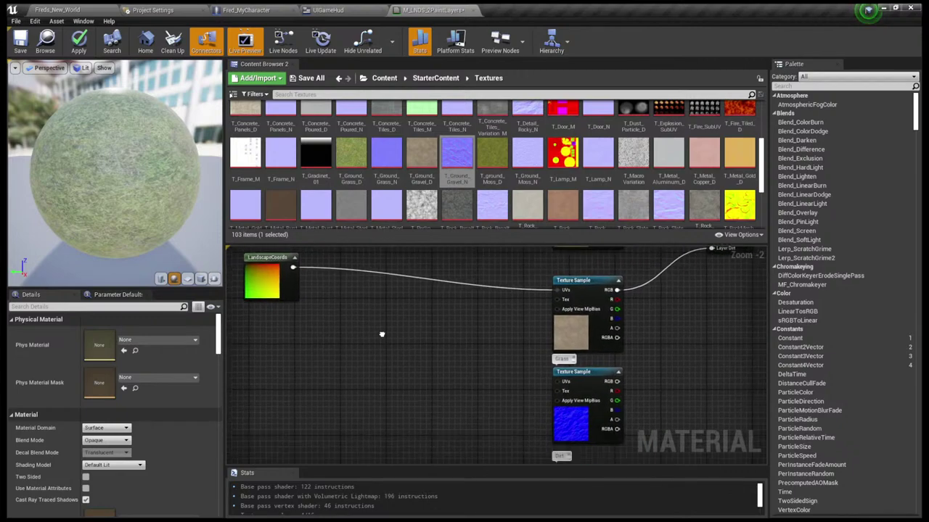
right_drag(312, 279, 355, 377)
Wire the top LandscapeCoords output into the grass normal Texture Sample's UVs input
drag(299, 316, 559, 374)
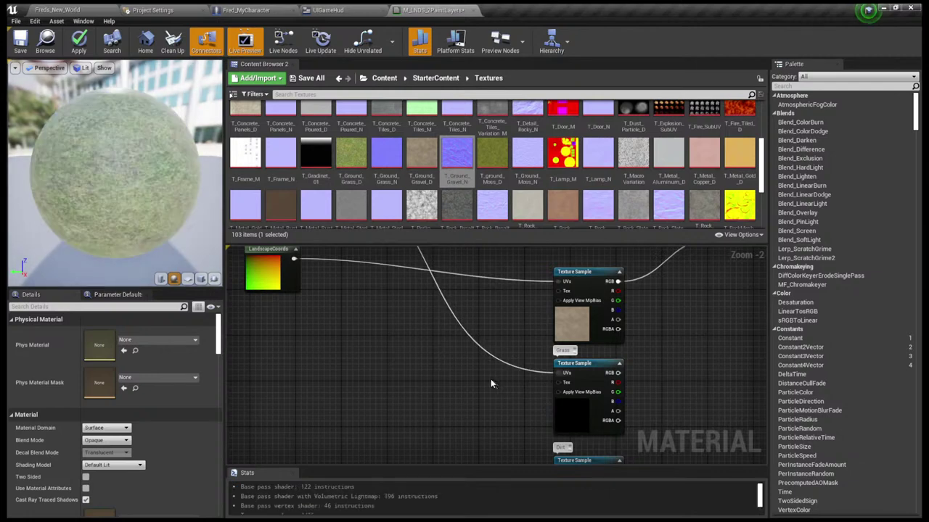
right_drag(490, 383, 452, 387)
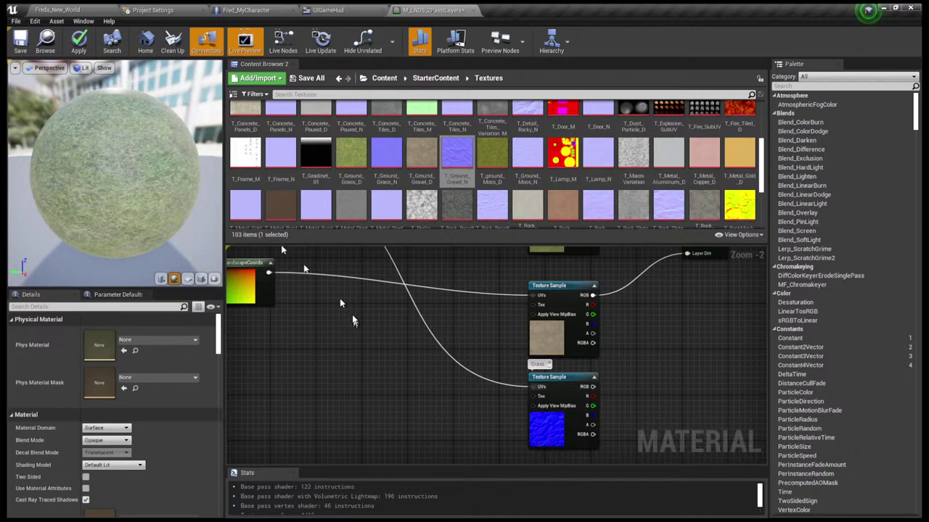
mouse_move(119, 107)
right_down()
mouse_move(119, 87)
mouse_move(119, 98)
mouse_move(108, 93)
right_up()
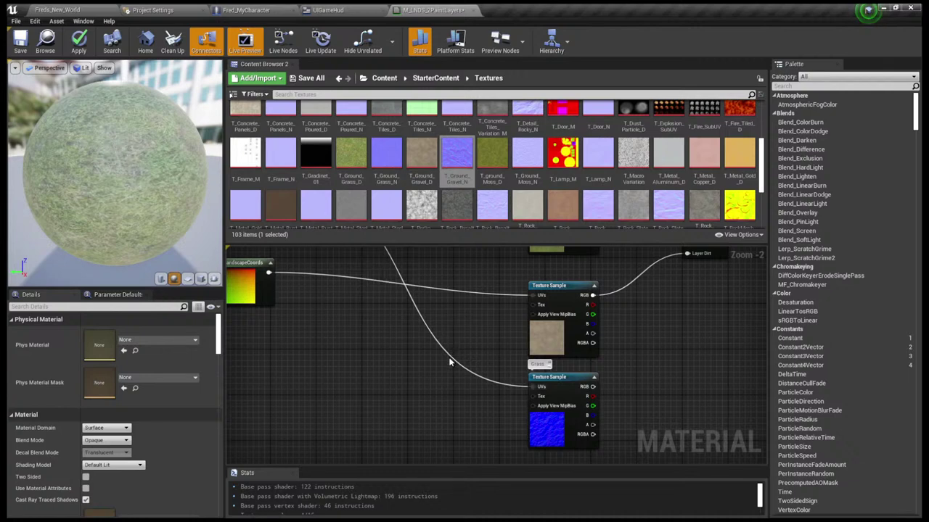
right_drag(449, 357, 476, 385)
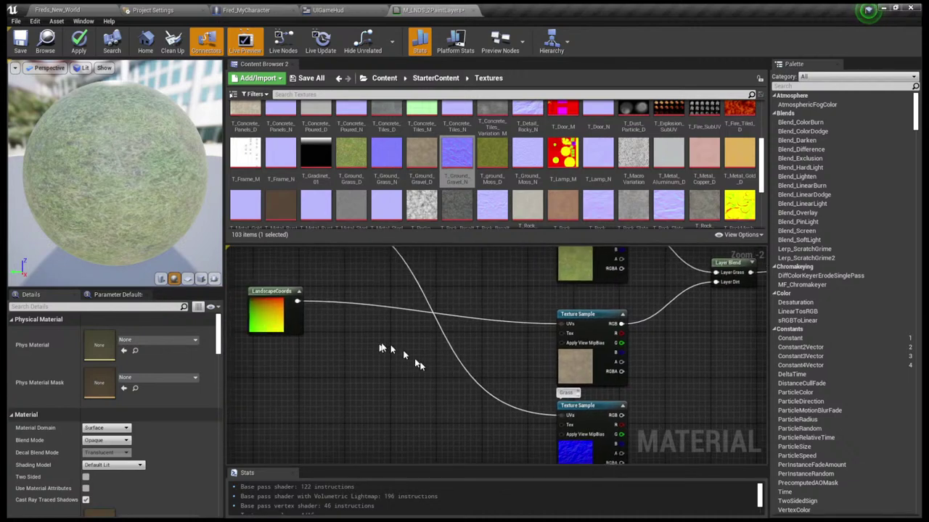
right_drag(420, 365, 413, 424)
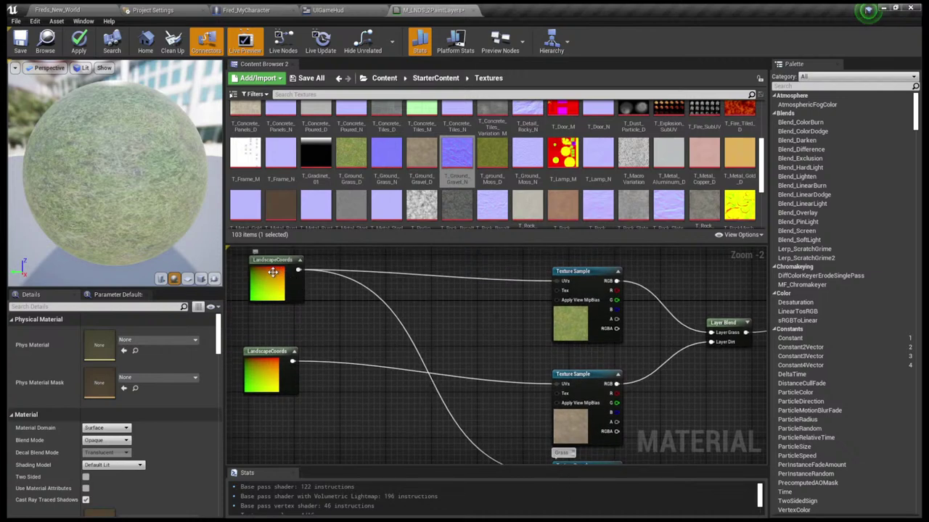
right_drag(339, 311, 299, 295)
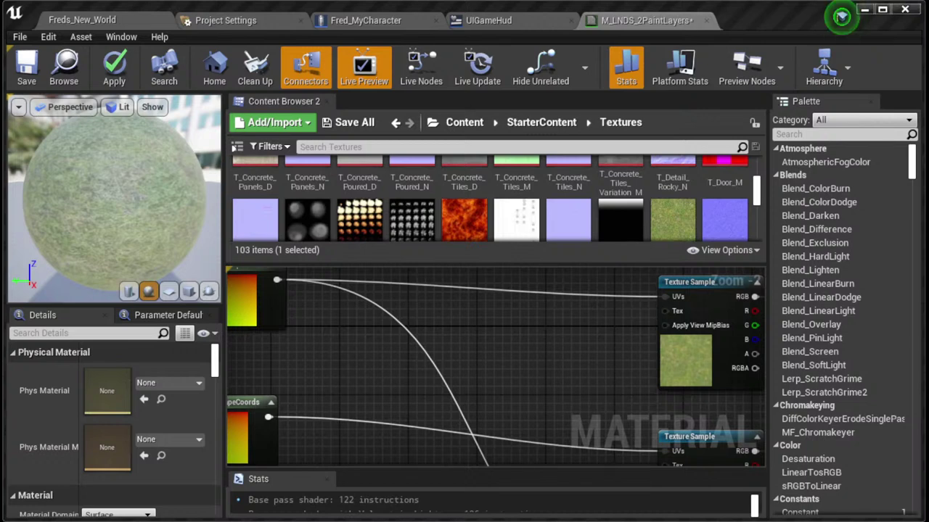
click(882, 11)
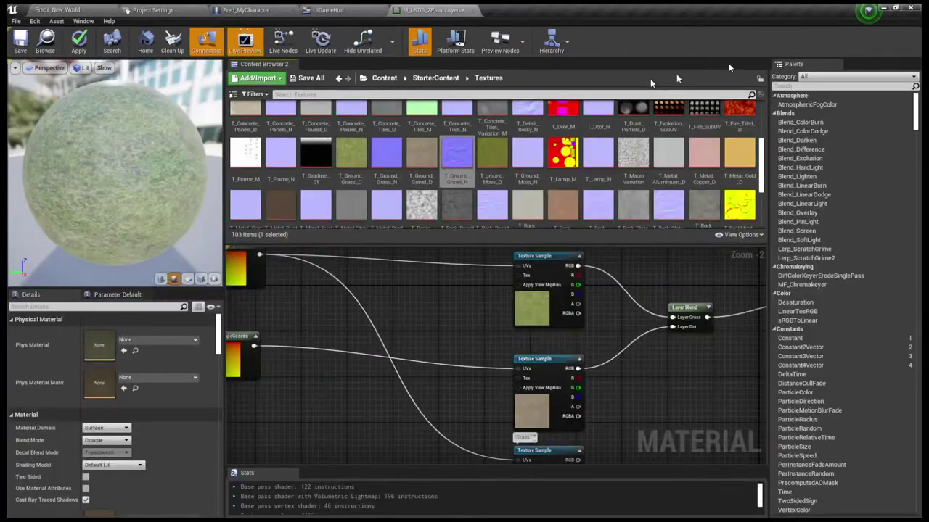
right_drag(446, 337, 518, 341)
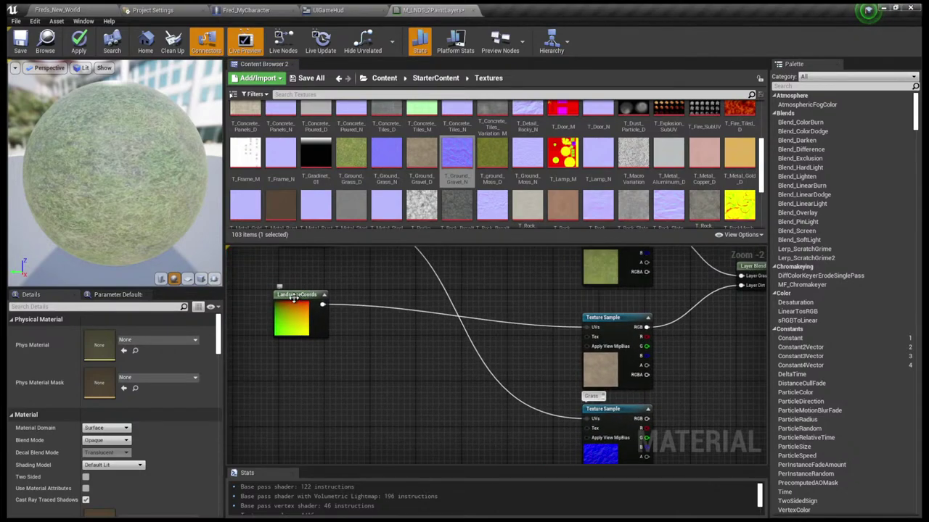
click(293, 298)
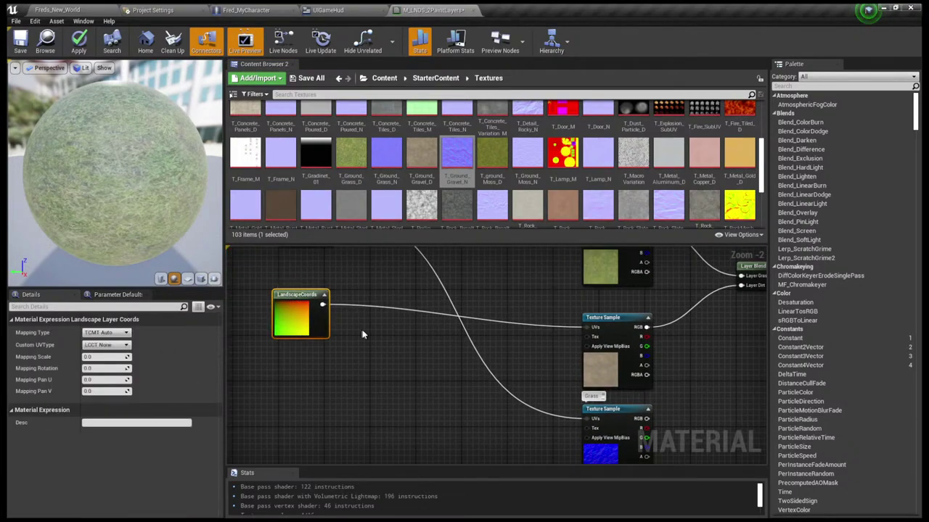
right_drag(362, 331, 340, 281)
scroll(376, 324, down, 1)
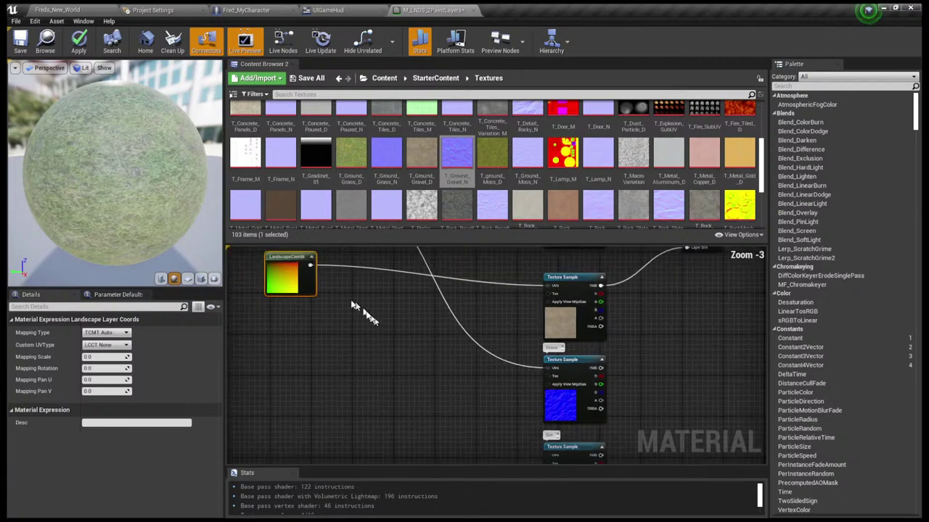
drag(309, 265, 542, 449)
right_drag(543, 450, 552, 408)
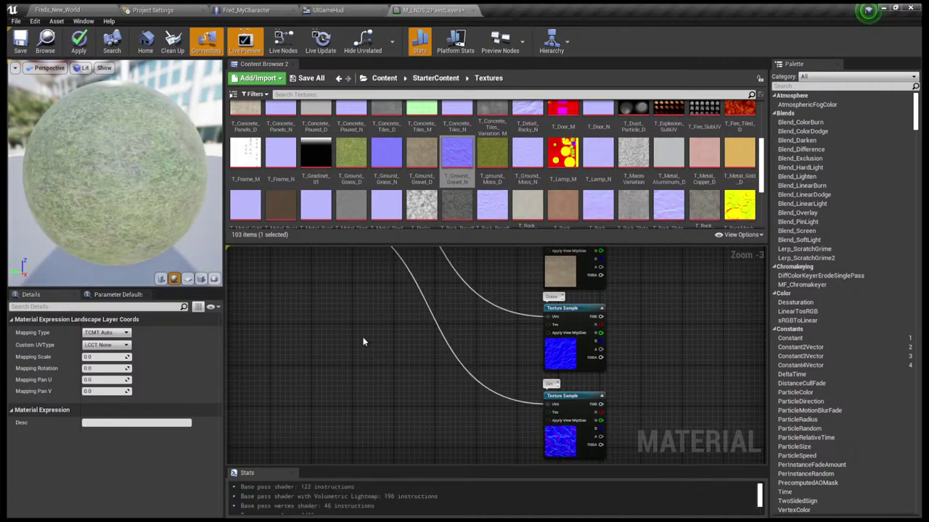
right_drag(365, 342, 345, 357)
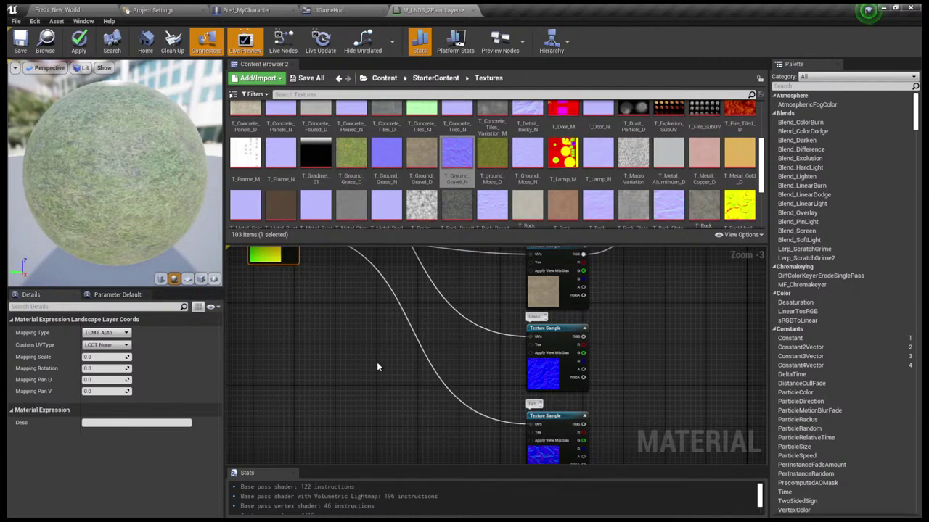
scroll(379, 359, down, 2)
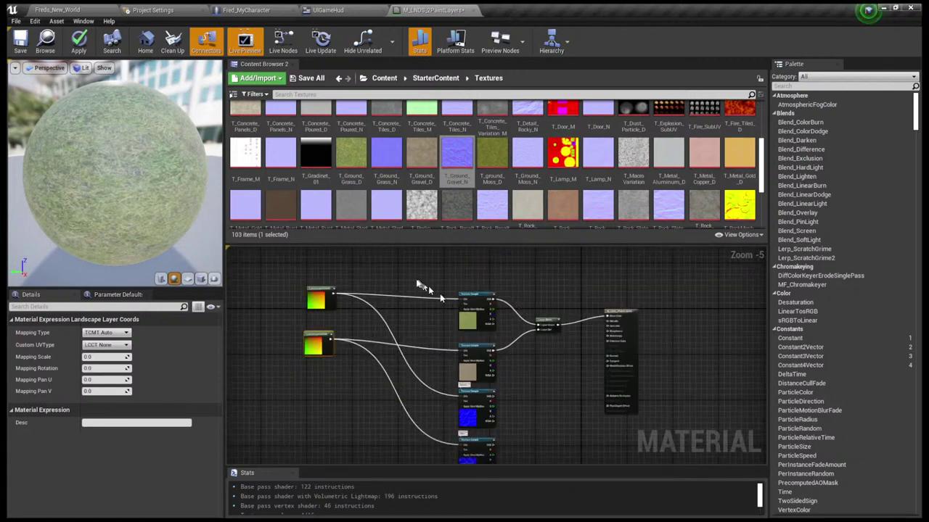
right_drag(426, 286, 413, 257)
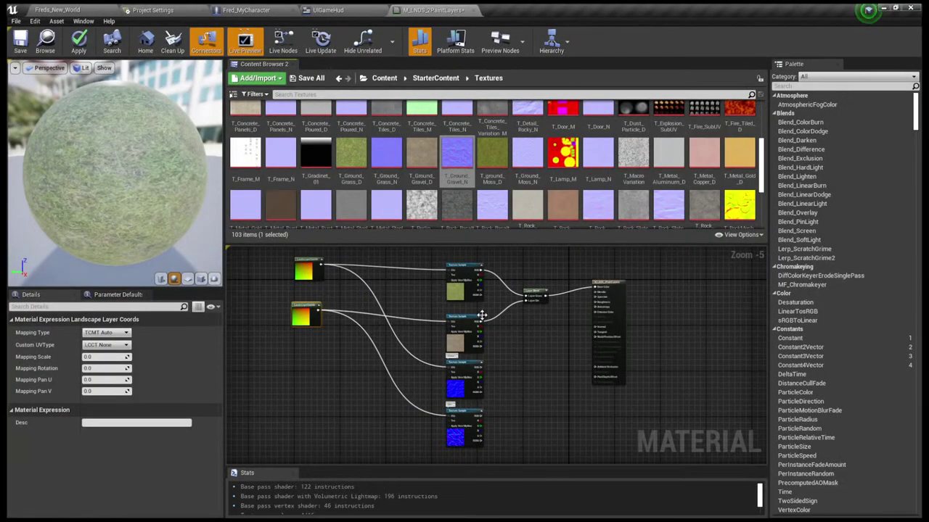
scroll(482, 319, up, 2)
right_drag(486, 345, 563, 297)
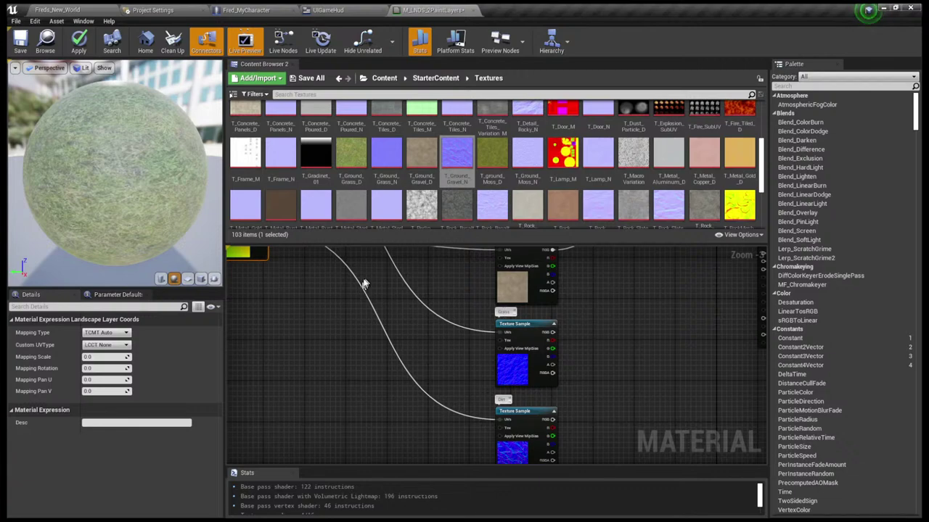
right_drag(365, 285, 557, 411)
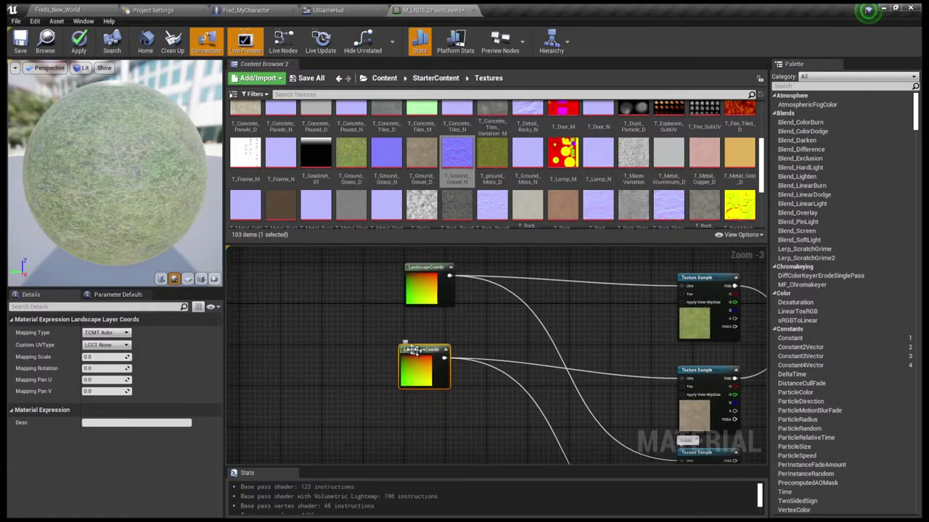
Comment the lower LandscapeCoords node with 'Dirt'
scroll(406, 344, up, 2)
scroll(406, 344, up, 1)
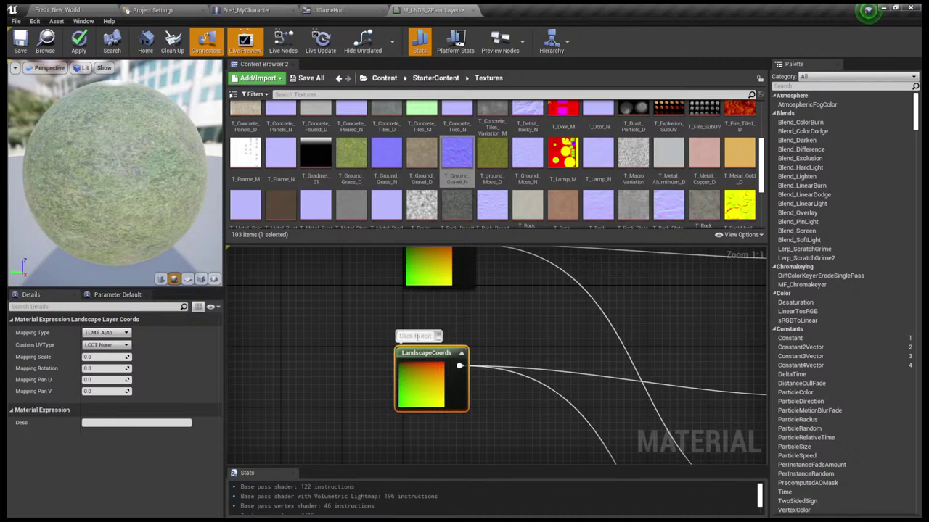
text(Dirt)
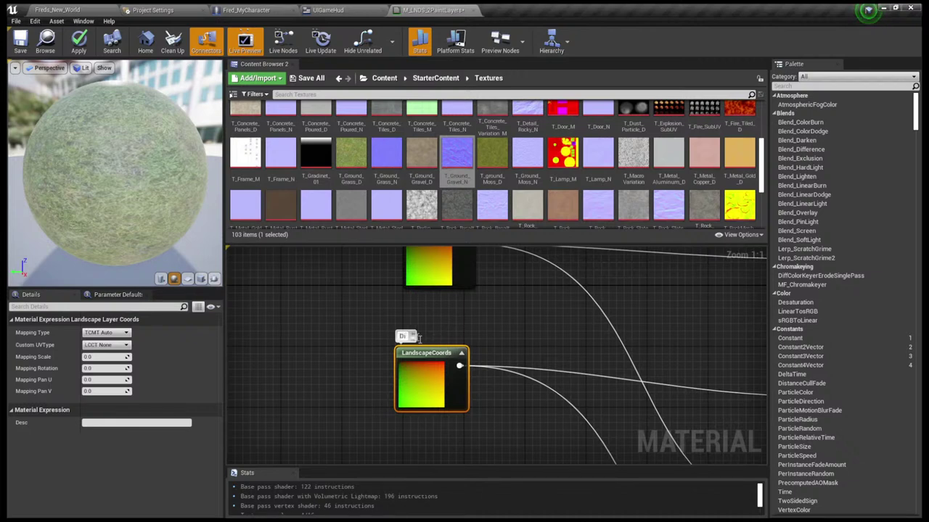
click(430, 294)
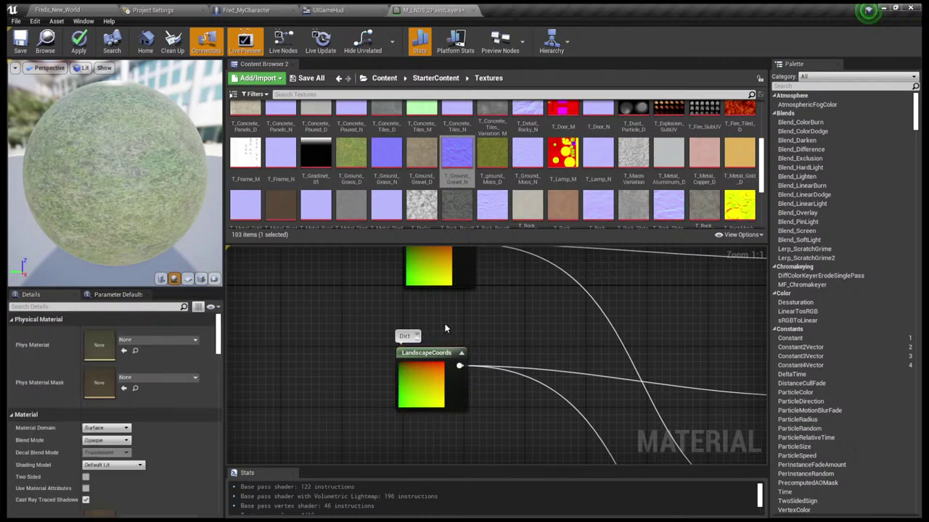
Comment the upper LandscapeCoords node with 'Grass'
right_drag(430, 294, 433, 419)
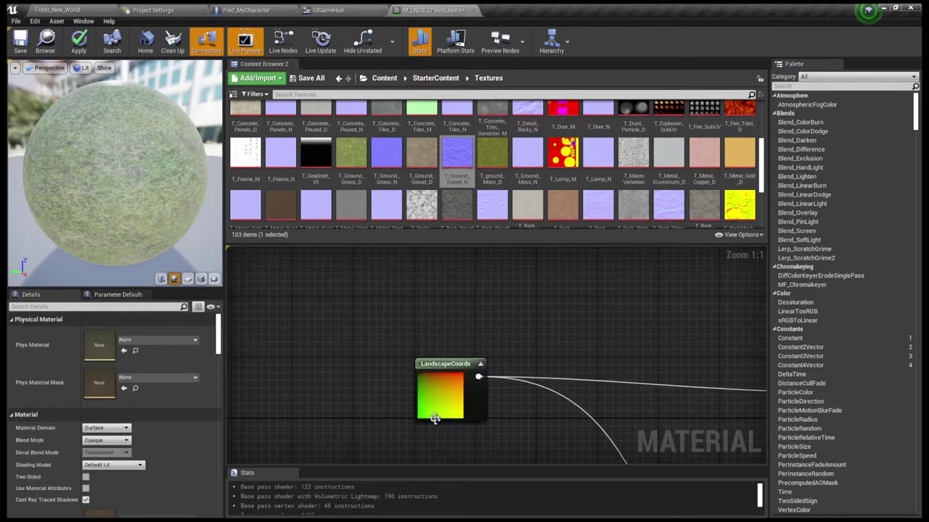
click(424, 355)
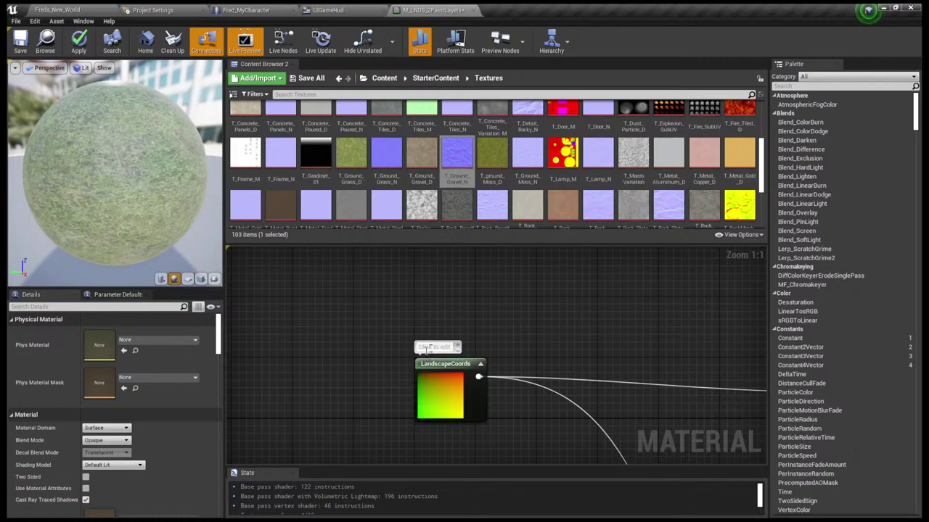
text(Grass)
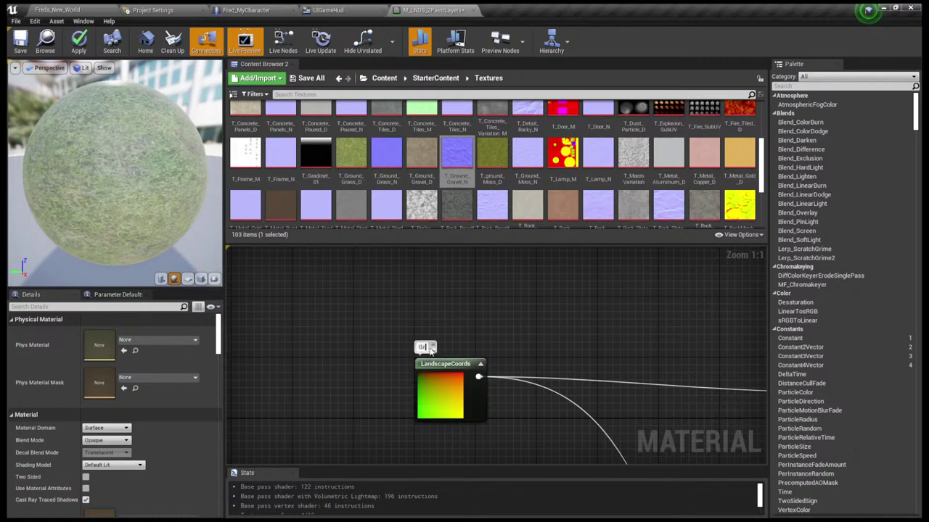
click(516, 346)
double_click(618, 18)
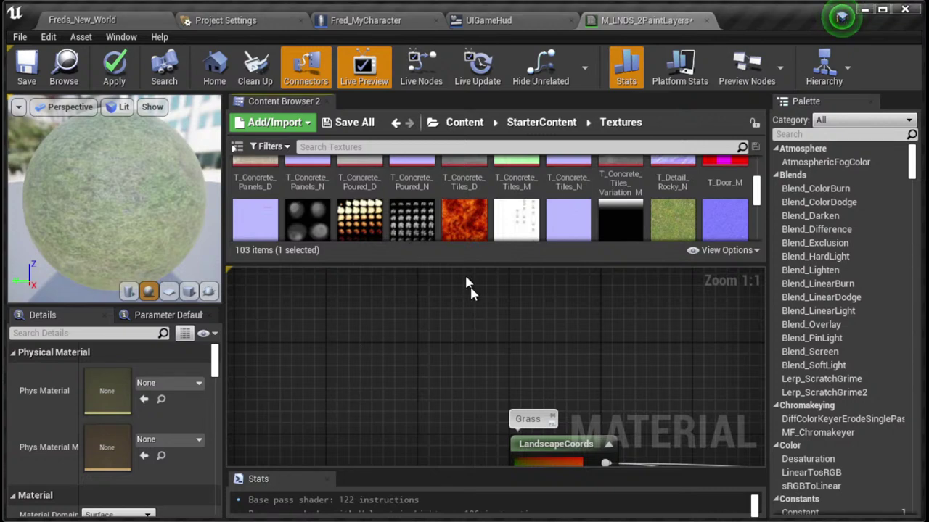
Select the Layer Blend node and review its Grass layer entry in the Details panel
right_drag(469, 286, 474, 348)
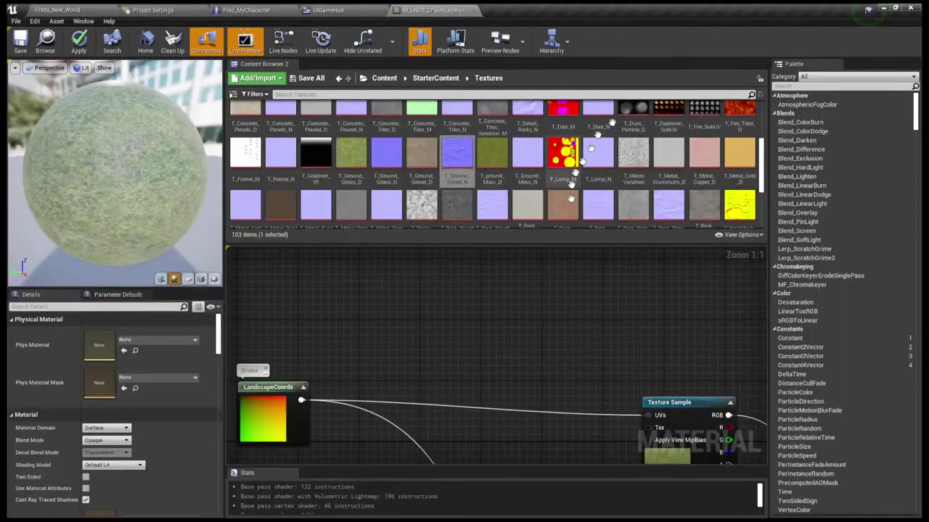
right_drag(507, 378, 397, 255)
scroll(549, 284, down, 3)
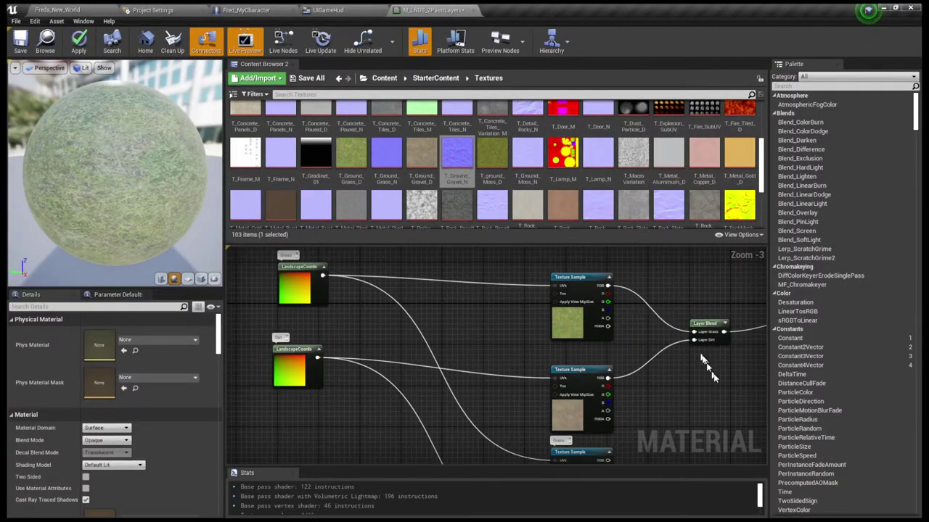
click(671, 328)
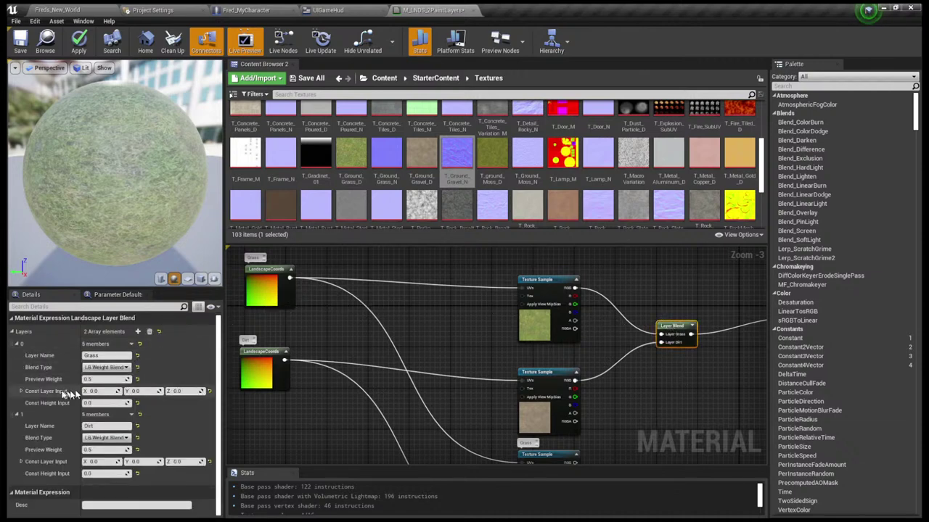
click(16, 346)
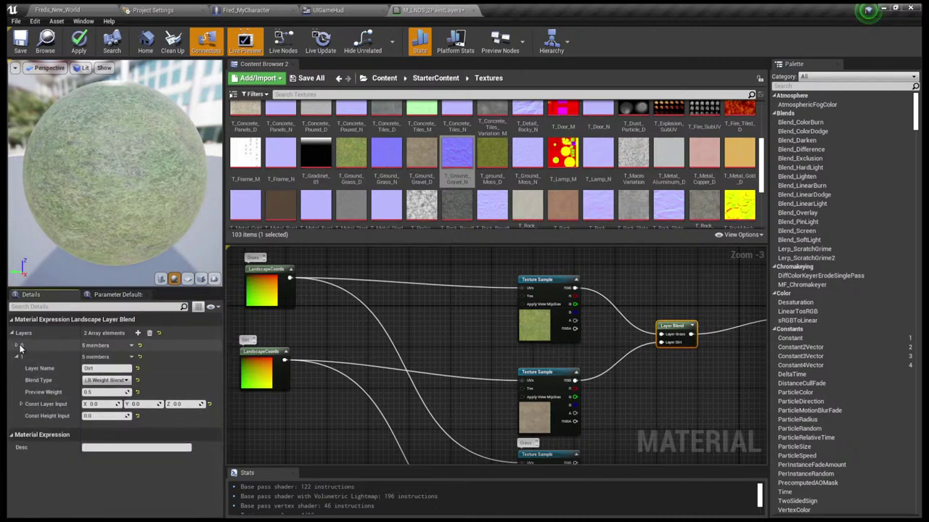
click(17, 345)
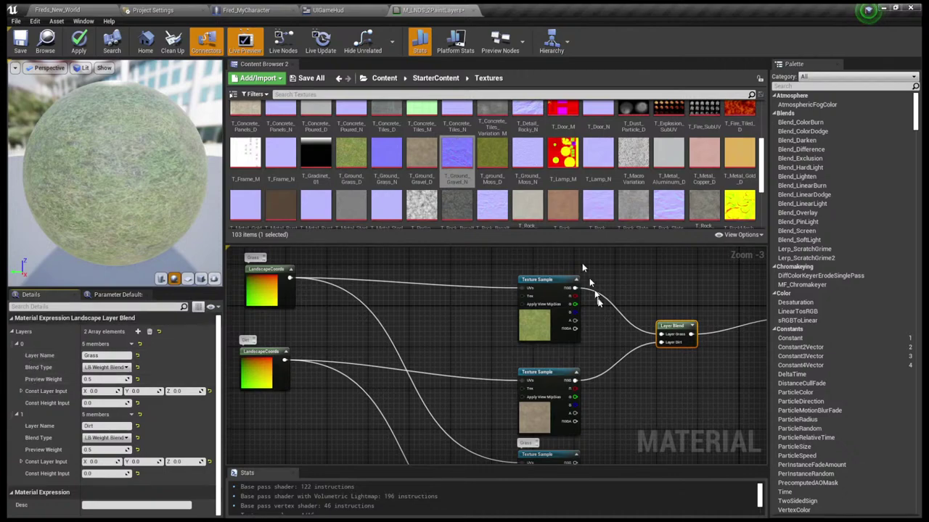
right_drag(622, 327, 494, 296)
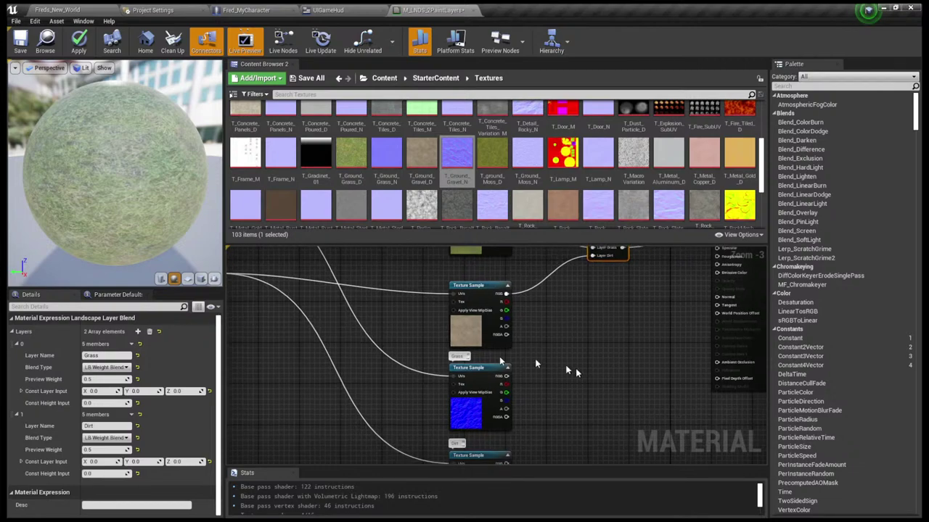
right_drag(535, 358, 451, 341)
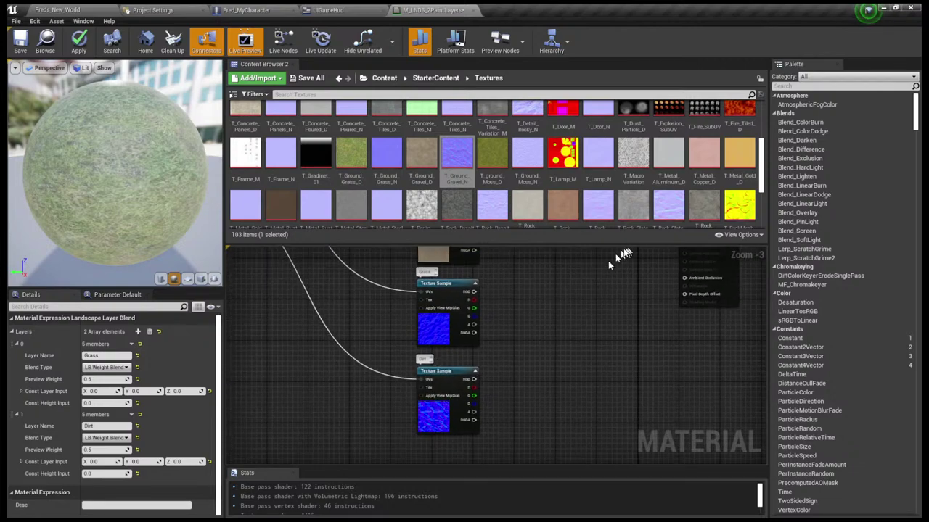
right_drag(617, 259, 555, 426)
right_drag(560, 363, 556, 379)
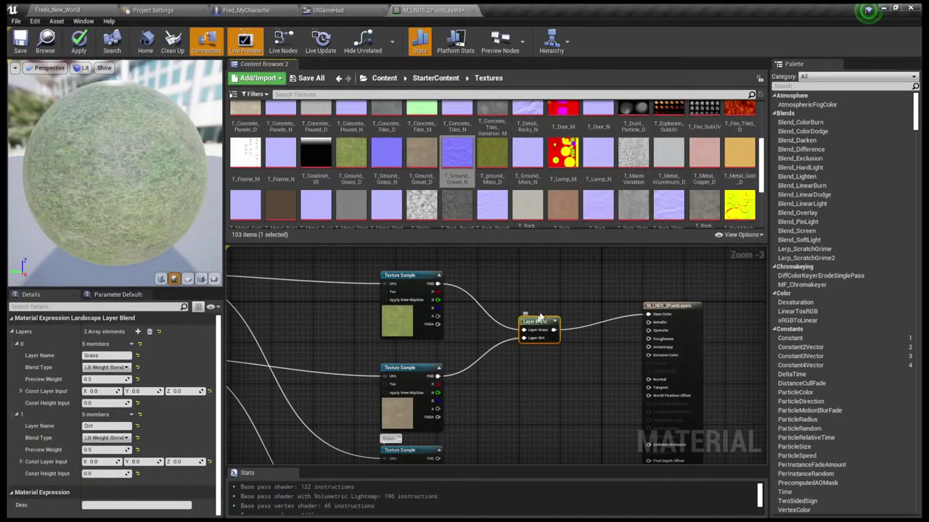
Paste a copy of the Layer Blend node and place it, unconnected, below the original
right_drag(554, 293, 556, 264)
right_drag(563, 348, 595, 307)
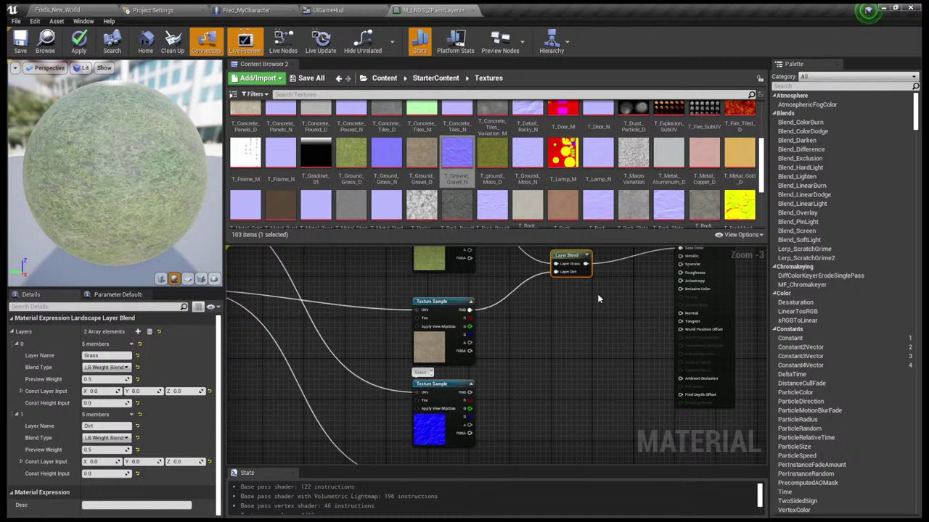
key(ctrl+v)
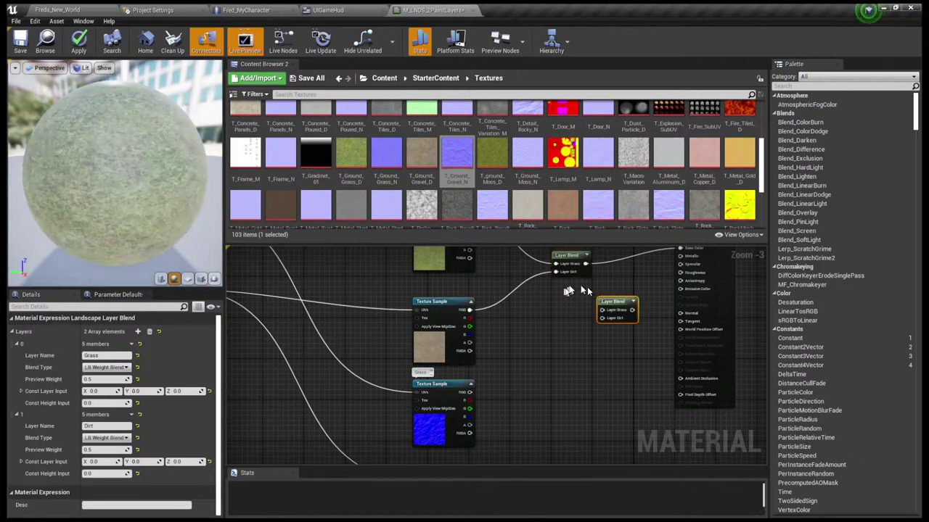
drag(613, 300, 569, 325)
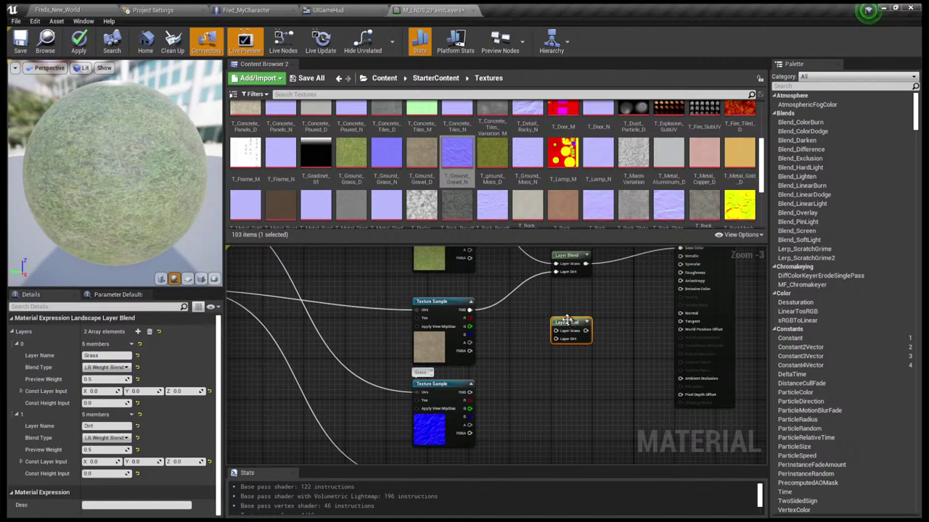
click(574, 304)
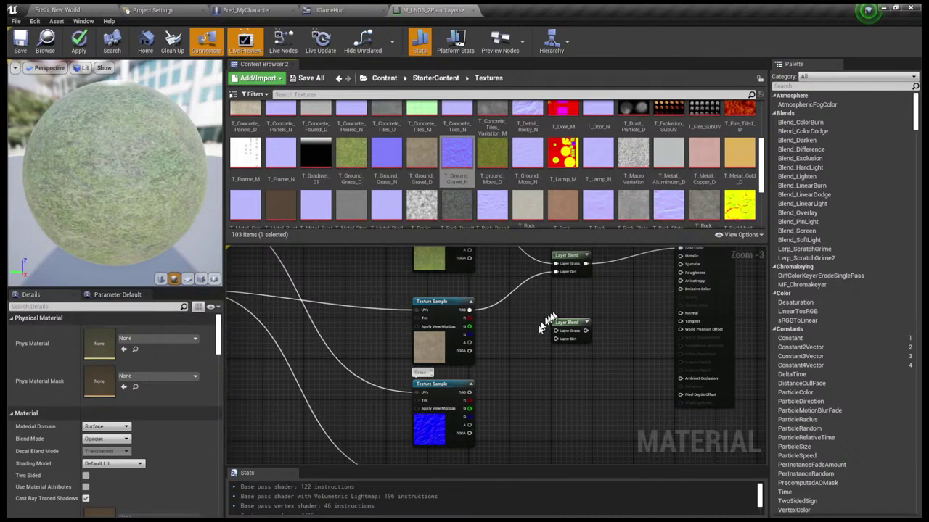
Wire the brown dirt texture's RGB output into the lower Layer Blend's Layer Grass pin
click(563, 323)
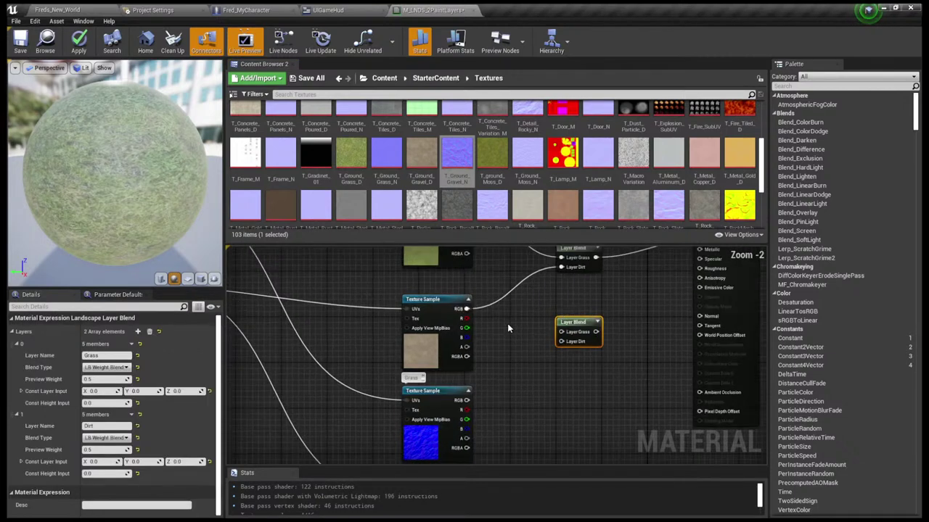
scroll(501, 323, up, 1)
right_drag(496, 299, 479, 349)
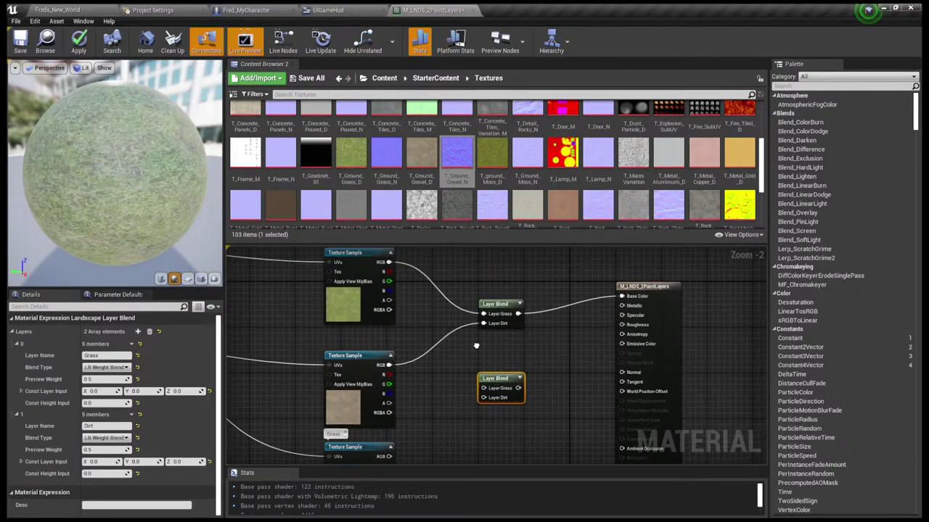
click(493, 308)
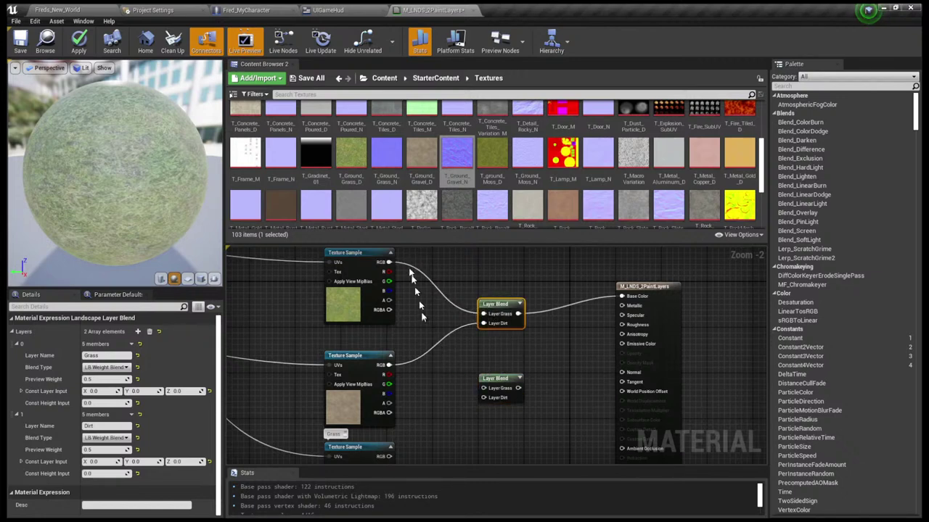
right_drag(453, 400, 438, 410)
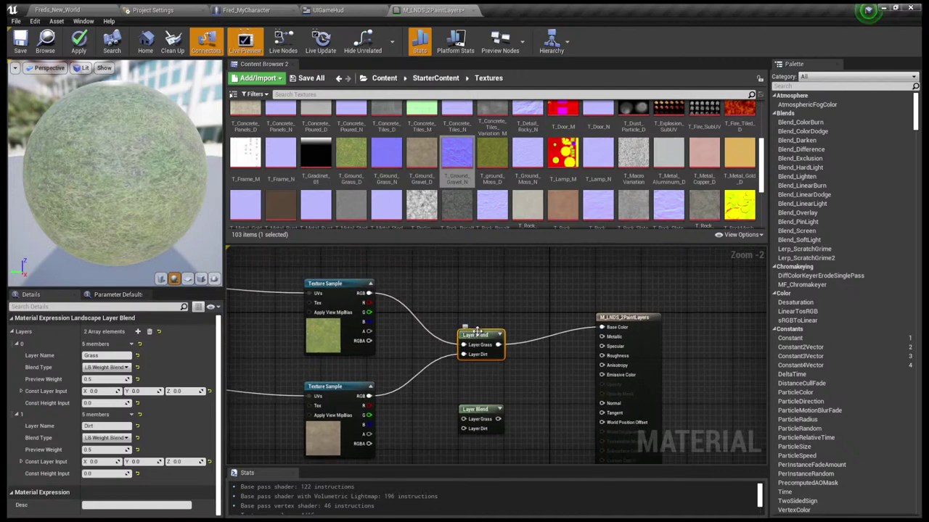
right_drag(404, 353, 398, 291)
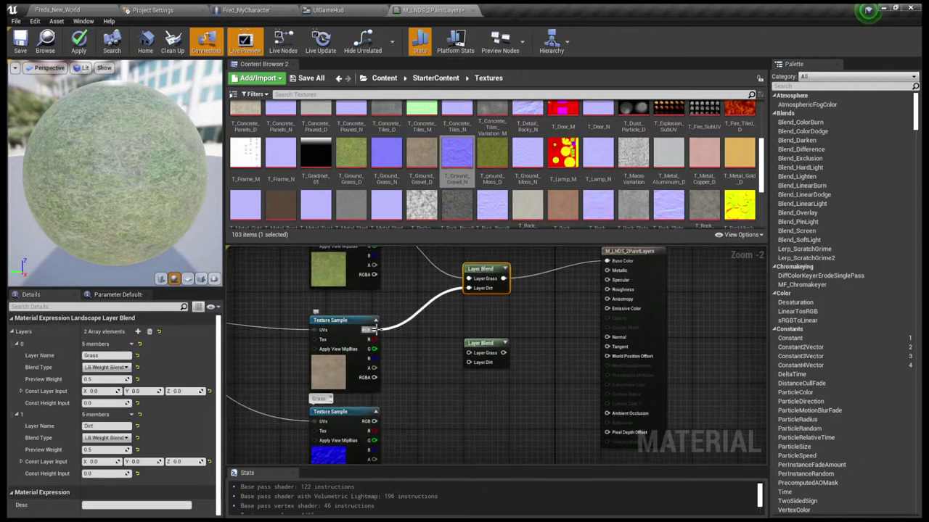
drag(370, 329, 468, 352)
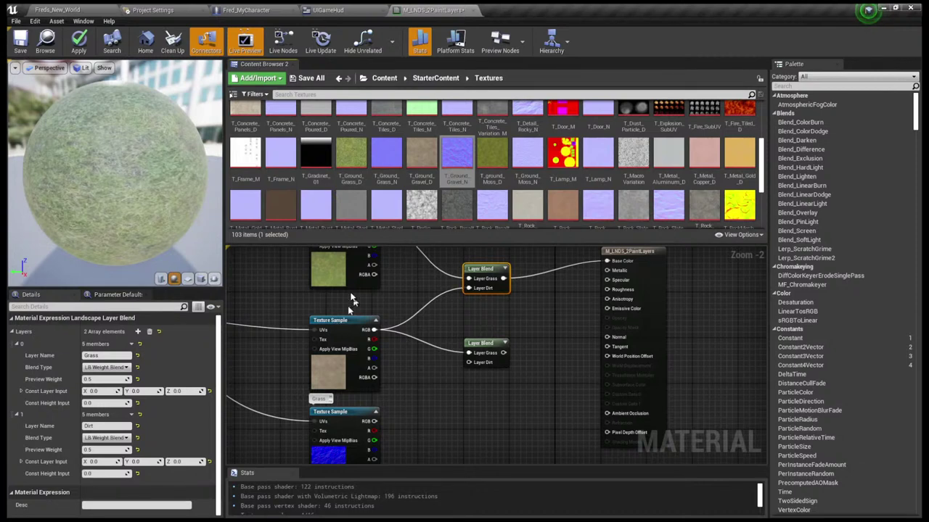
Connect the blue normal-map texture's RGB output to the lower Layer Blend's Layer Dirt pin
right_drag(349, 306, 362, 284)
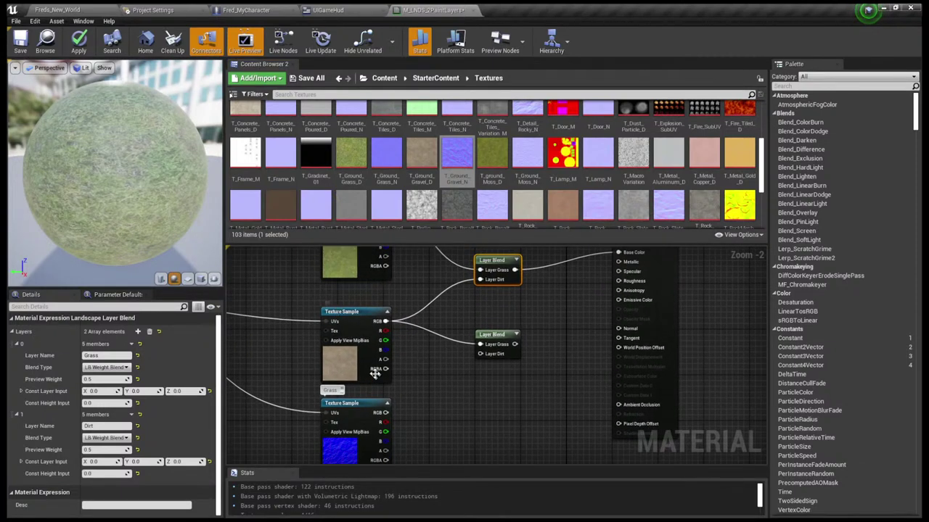
right_drag(420, 363, 409, 371)
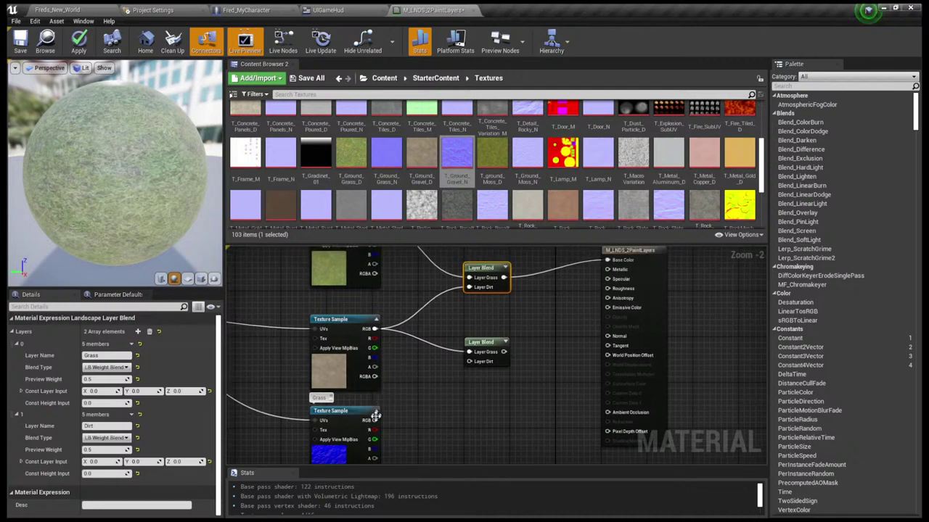
right_drag(433, 314, 431, 390)
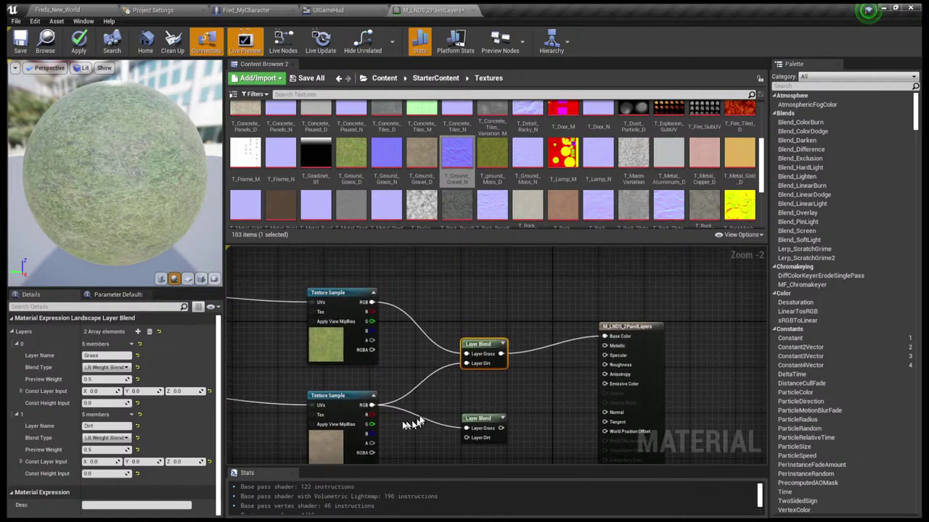
right_drag(396, 427, 386, 352)
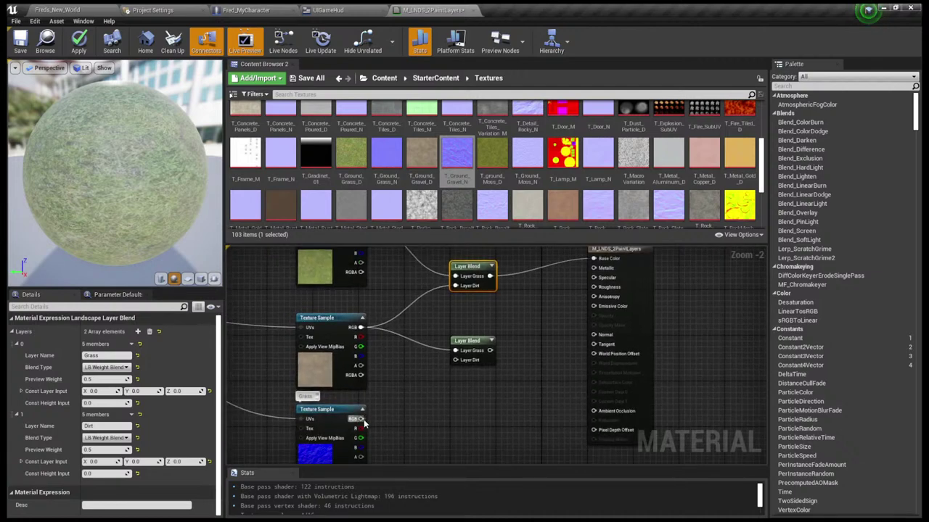
drag(360, 420, 457, 360)
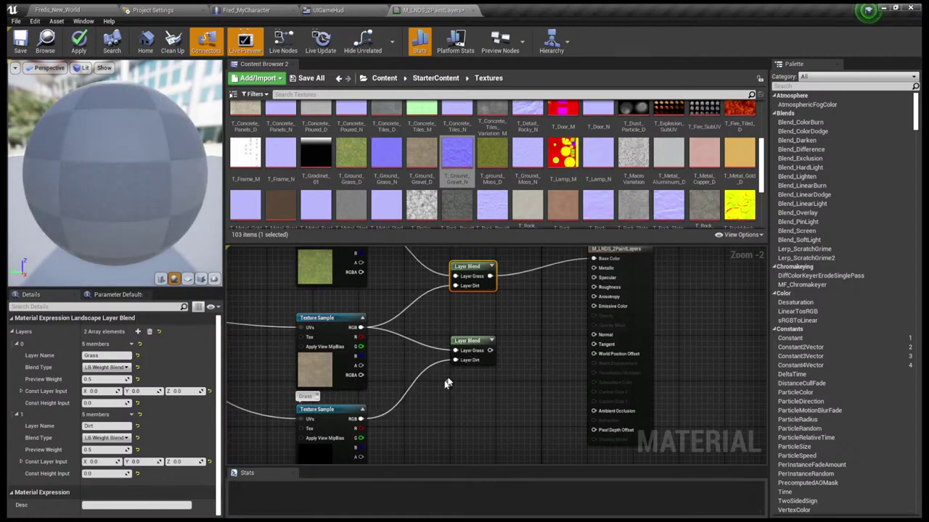
right_drag(405, 408, 437, 411)
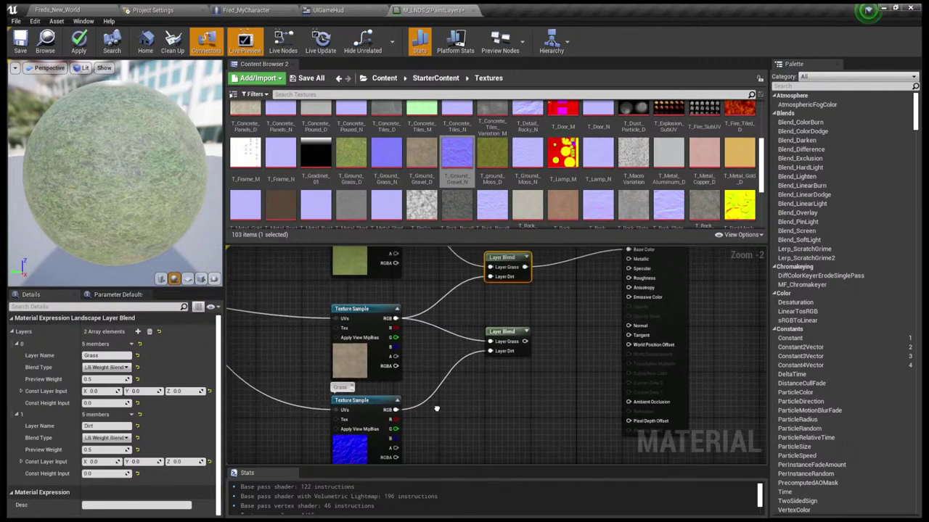
right_drag(508, 396, 490, 424)
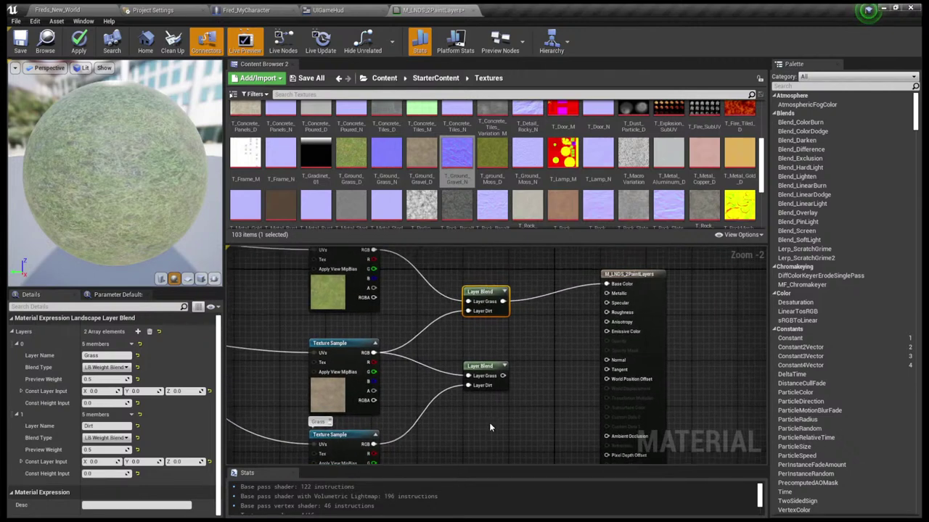
scroll(489, 422, down, 1)
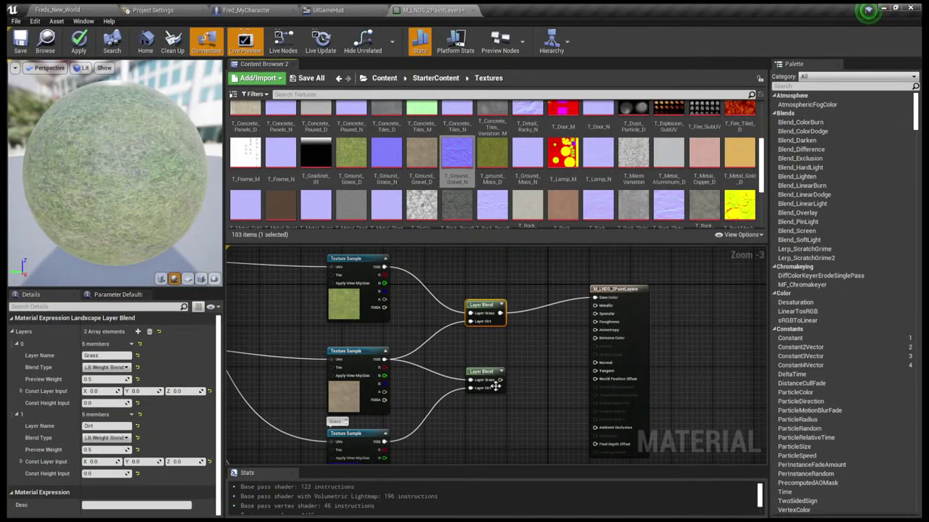
Wire the lower Layer Blend's output into the material result node's Normal input
click(487, 372)
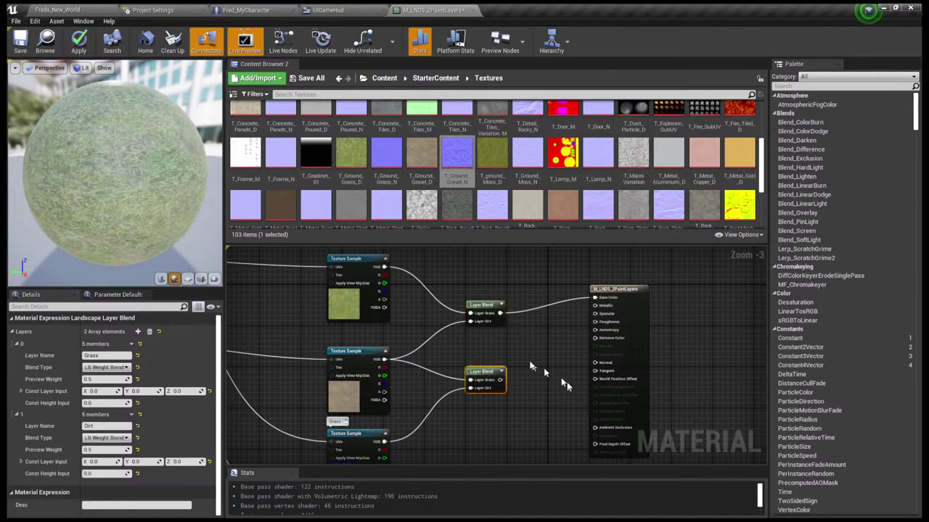
right_drag(527, 357, 523, 355)
scroll(461, 339, up, 2)
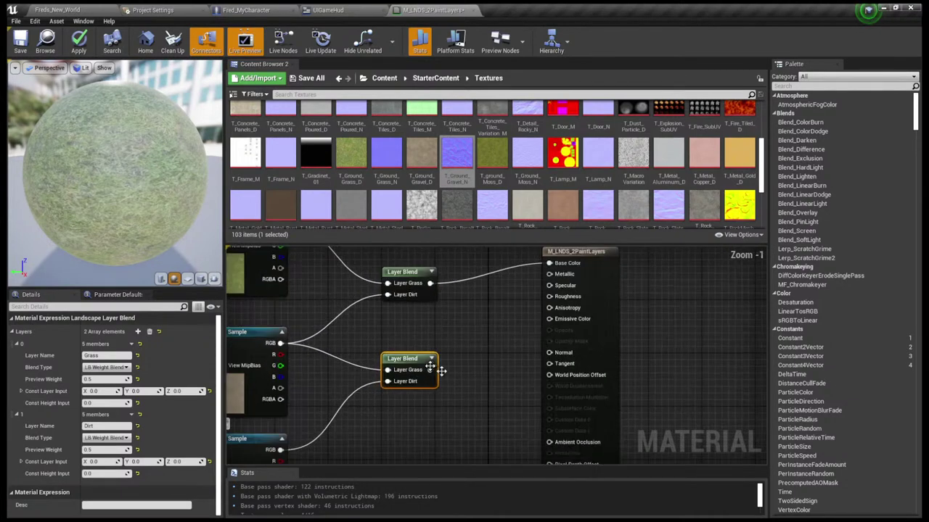
drag(429, 370, 549, 354)
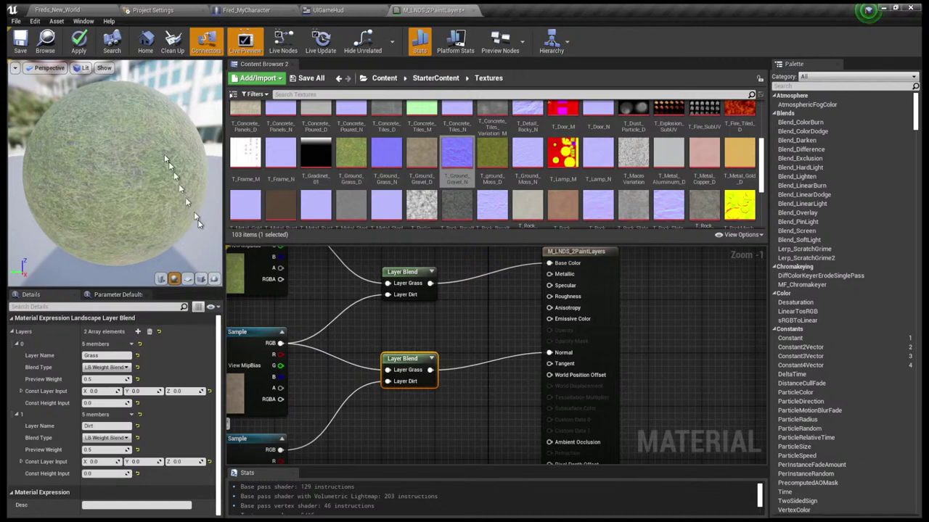
click(418, 332)
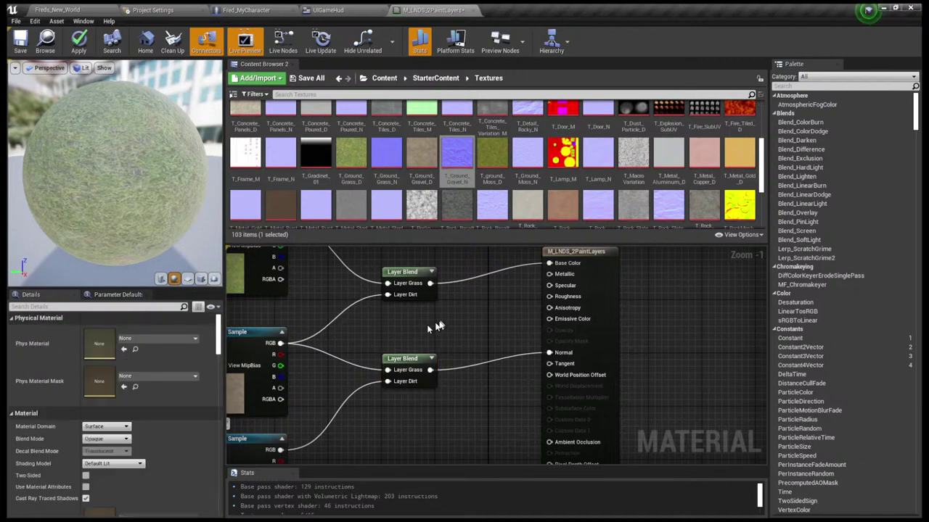
scroll(440, 320, down, 1)
right_drag(441, 318, 574, 329)
scroll(603, 307, down, 3)
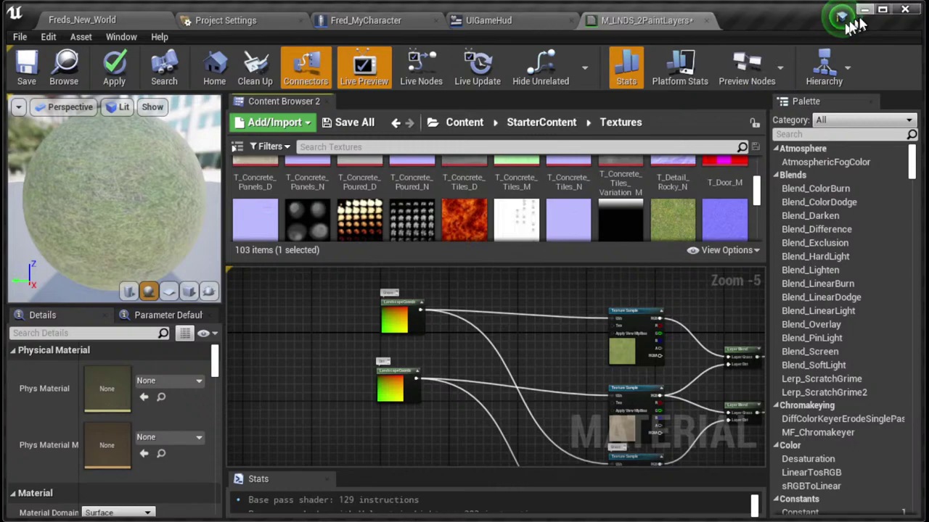
Create a Constant node with value 0 and place it between the LandscapeCoords nodes
click(882, 10)
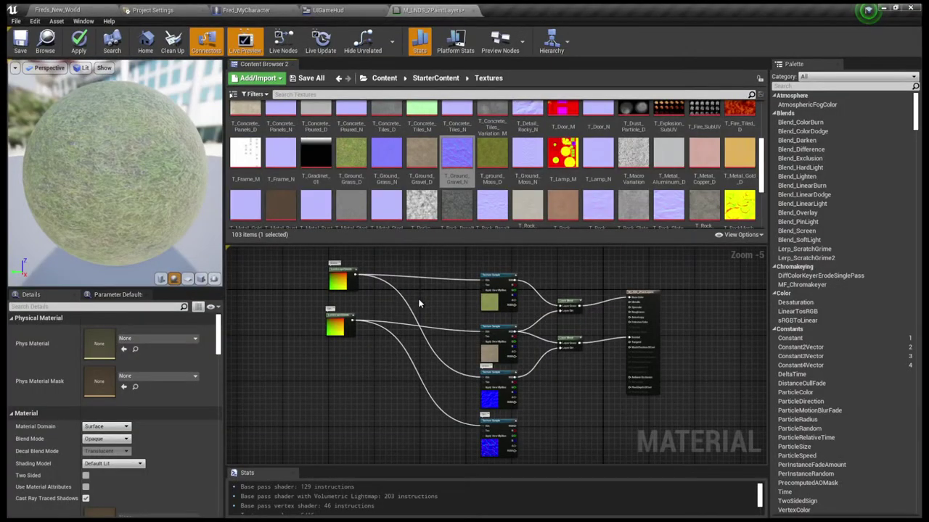
scroll(420, 304, up, 1)
scroll(476, 290, up, 1)
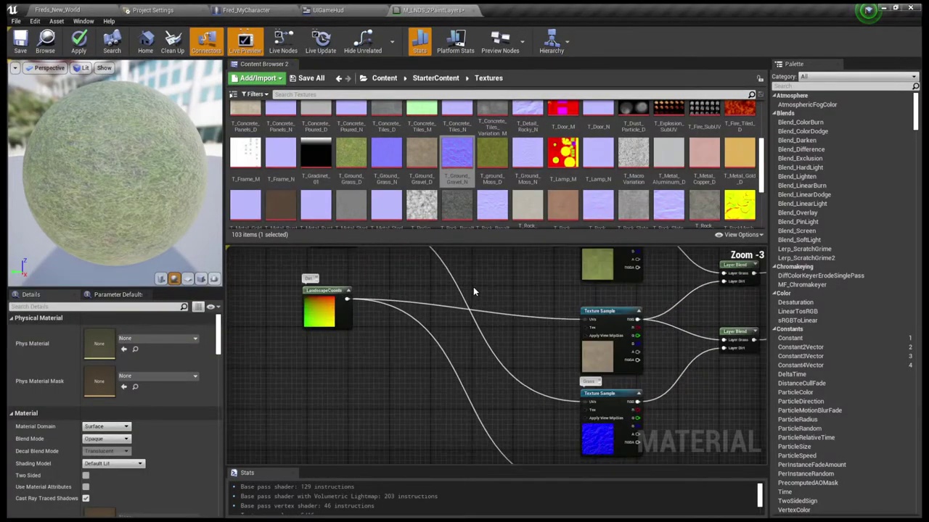
right_drag(417, 300, 419, 285)
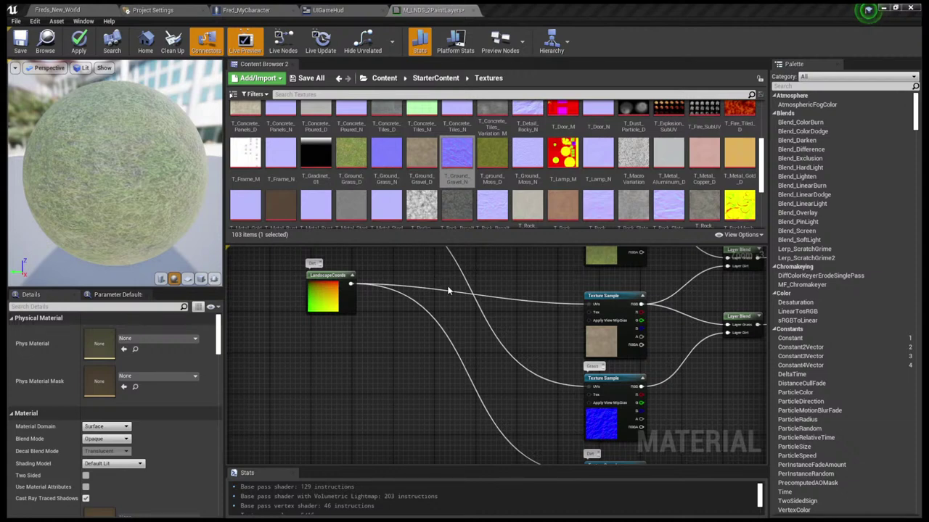
click(428, 281)
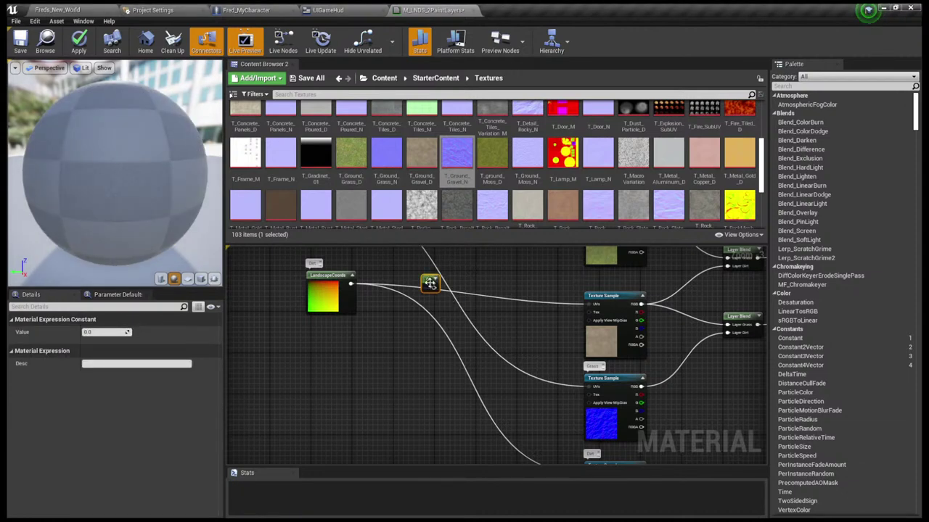
drag(427, 283, 504, 388)
scroll(538, 282, up, 1)
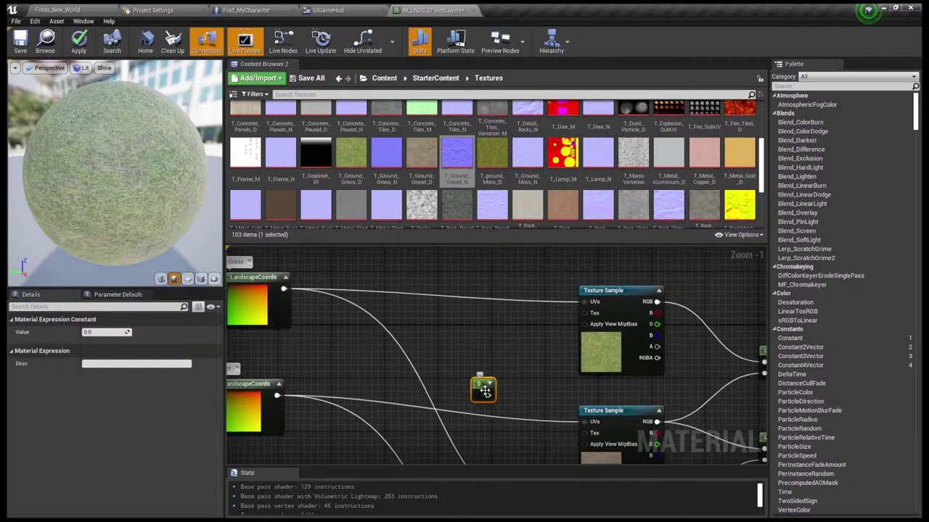
drag(484, 386, 448, 335)
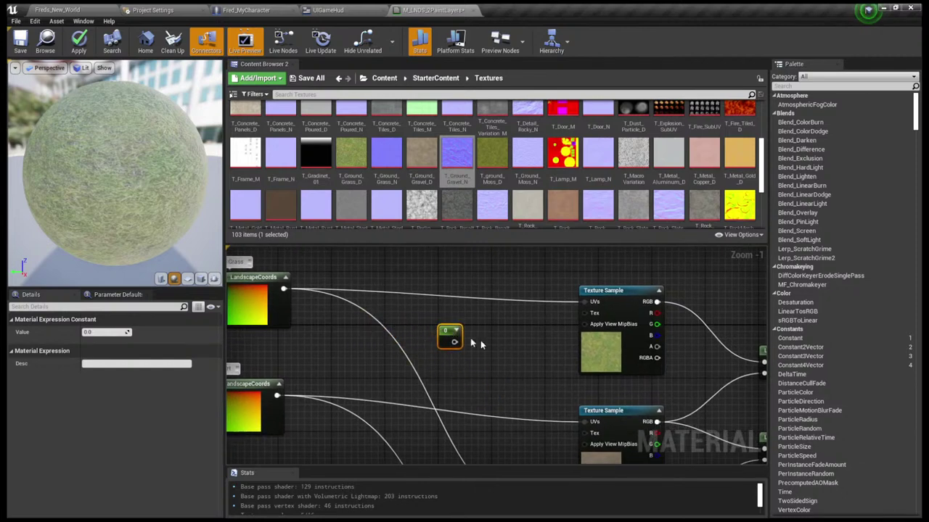
click(497, 351)
scroll(496, 351, down, 2)
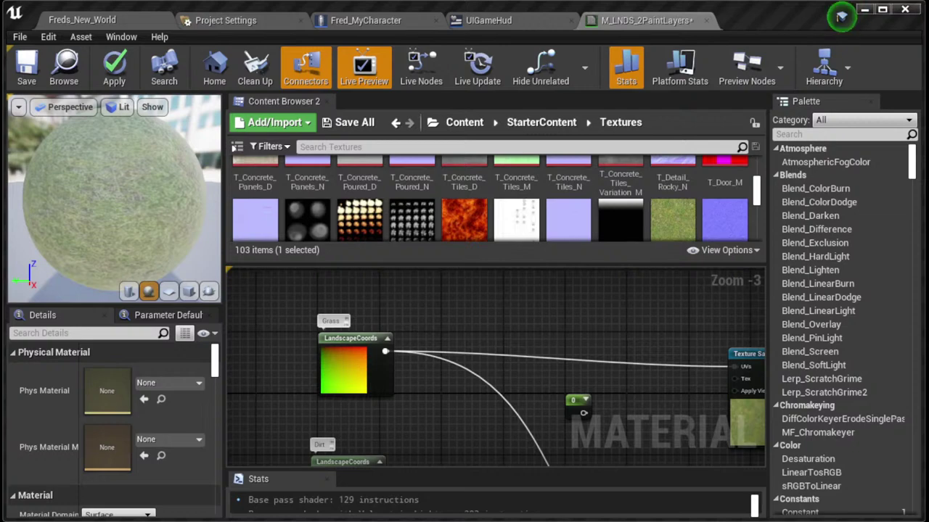
Move the 0 constant beside the grass/dirt Layer Blend and wire it into Metallic
click(883, 10)
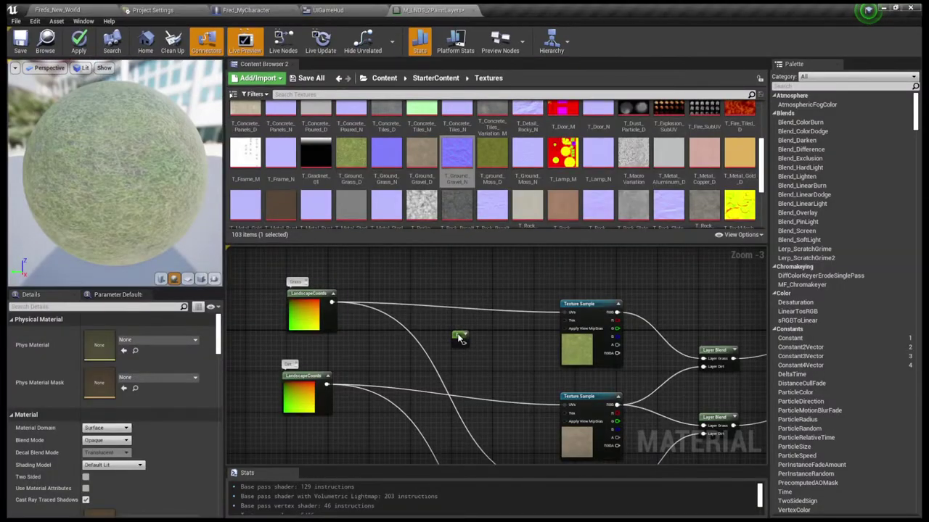
drag(458, 338, 696, 318)
right_drag(652, 300, 414, 290)
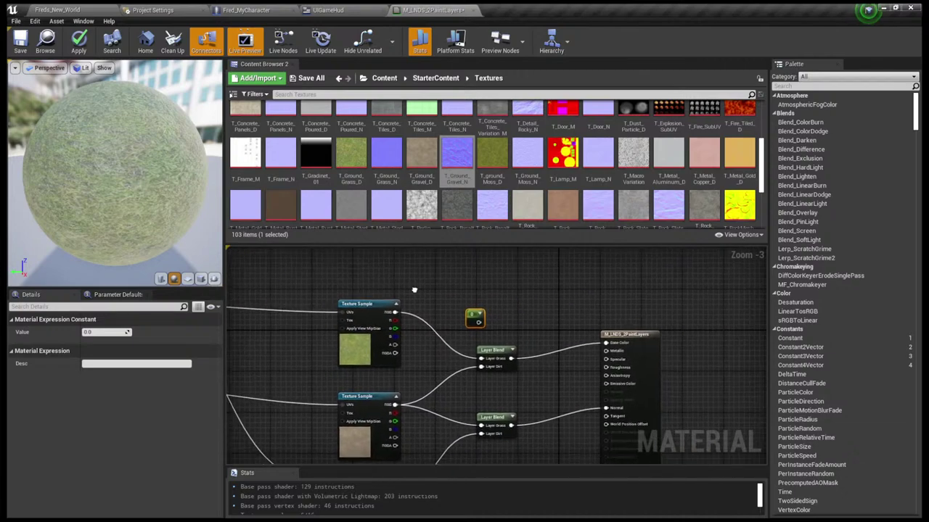
scroll(415, 290, up, 3)
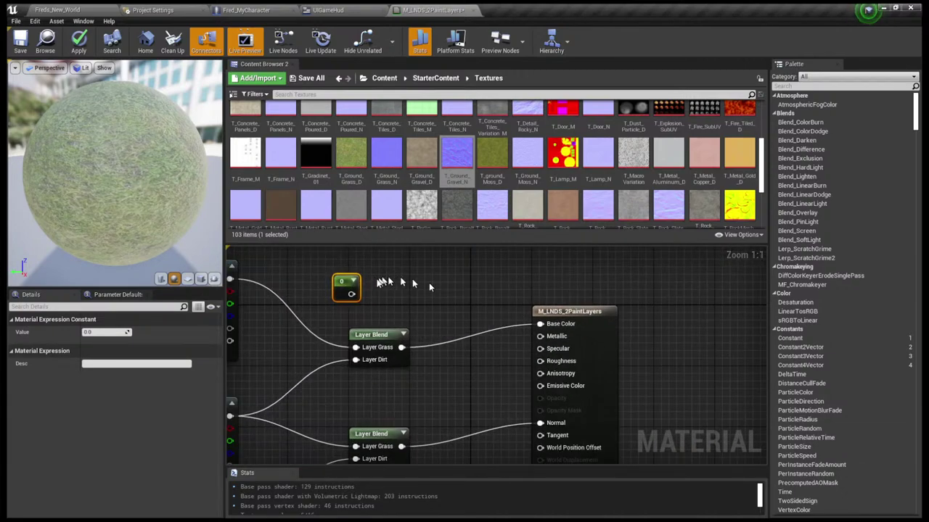
drag(349, 290, 447, 366)
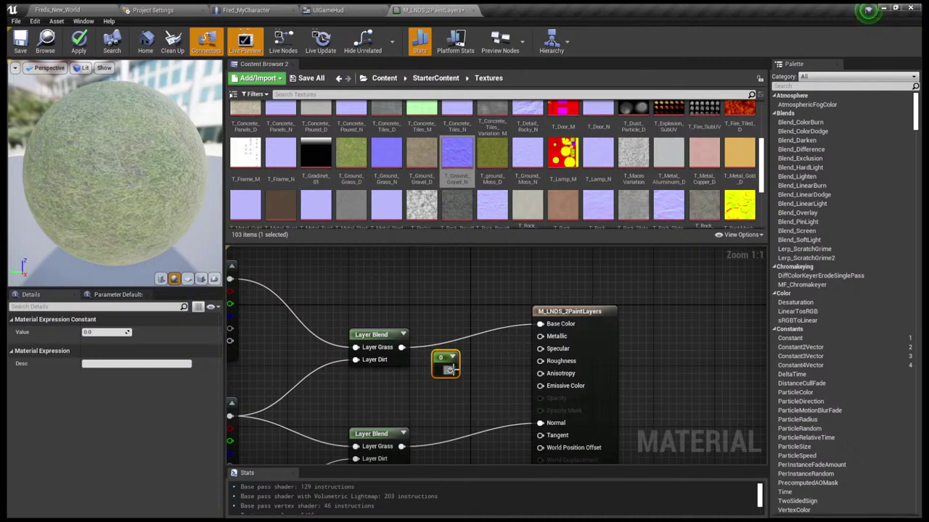
drag(451, 370, 539, 337)
click(471, 311)
right_drag(468, 310, 527, 278)
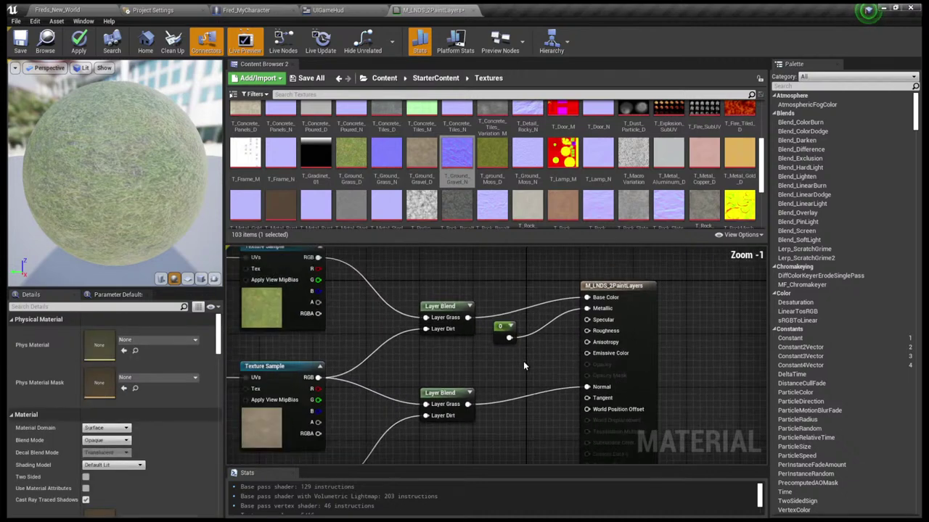
scroll(523, 361, down, 1)
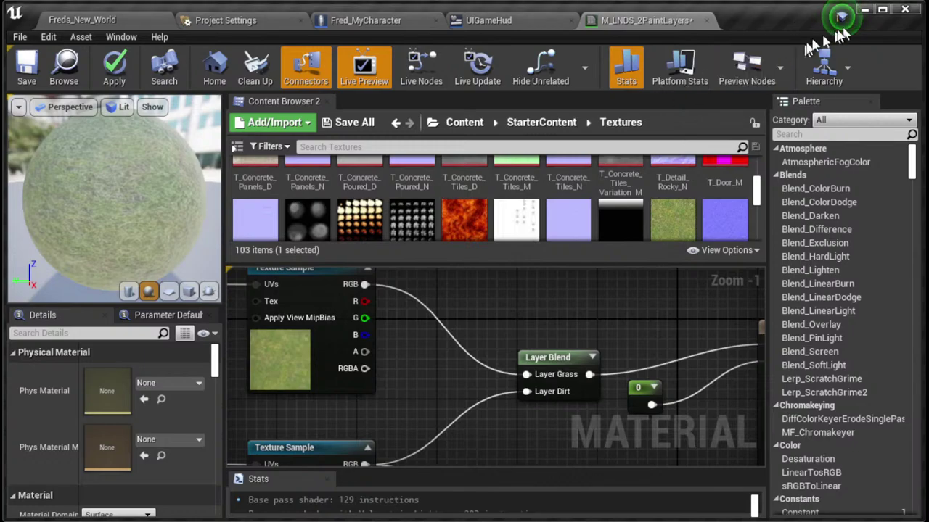
Keep the constant's value at 0.0 and shift it closer to the material inputs
click(881, 10)
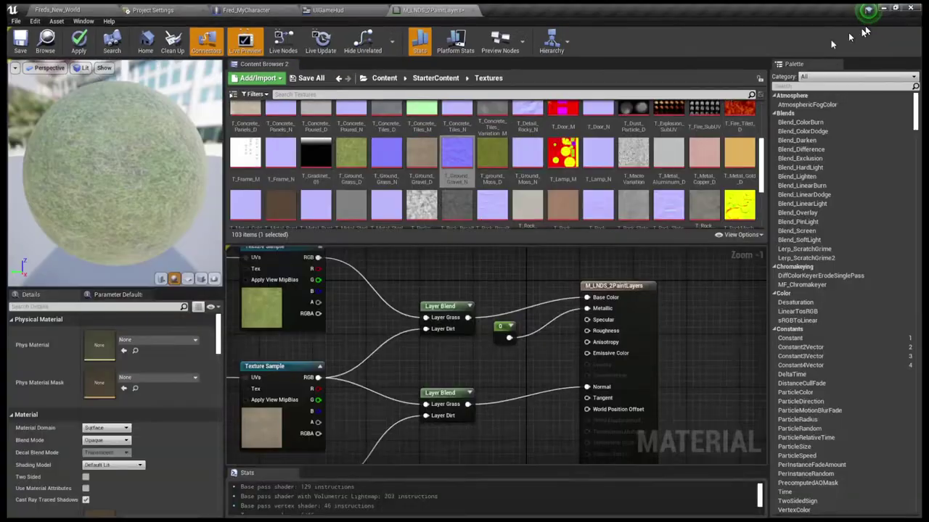
click(504, 328)
click(105, 332)
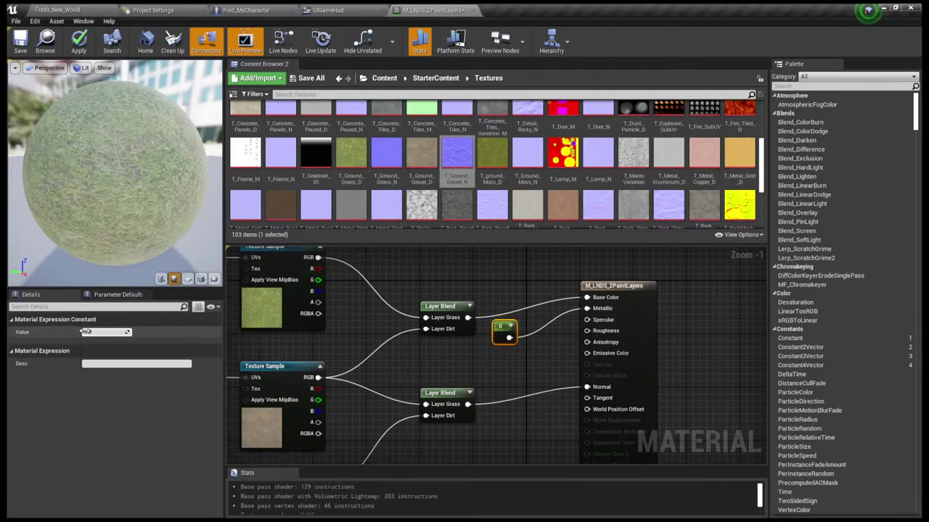
click(33, 329)
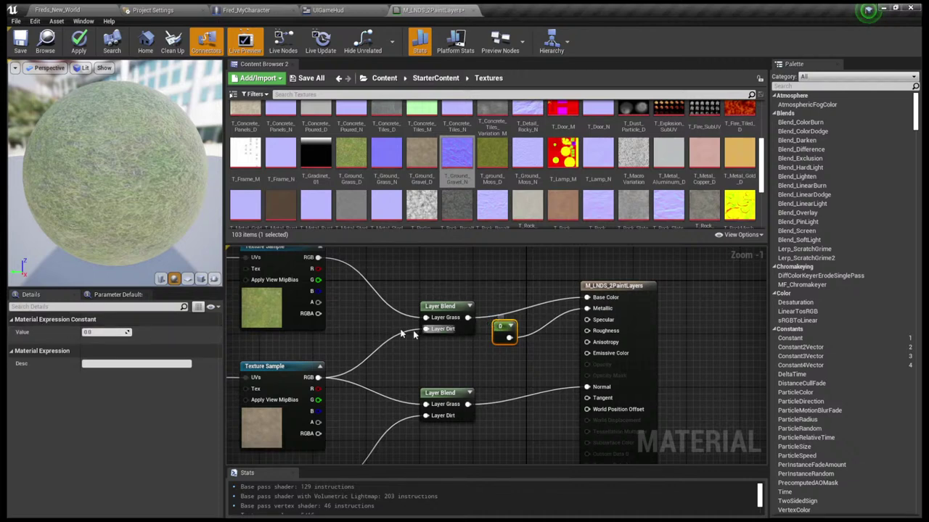
click(95, 332)
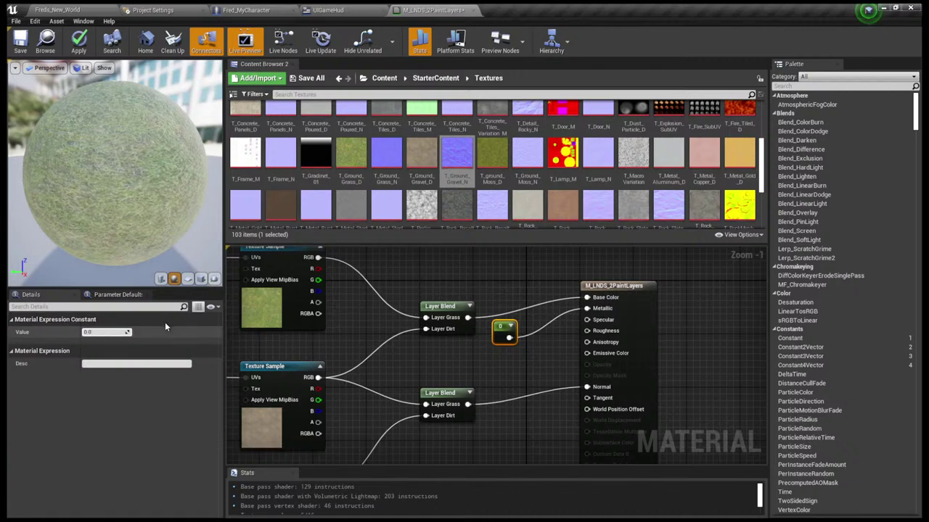
key(Return)
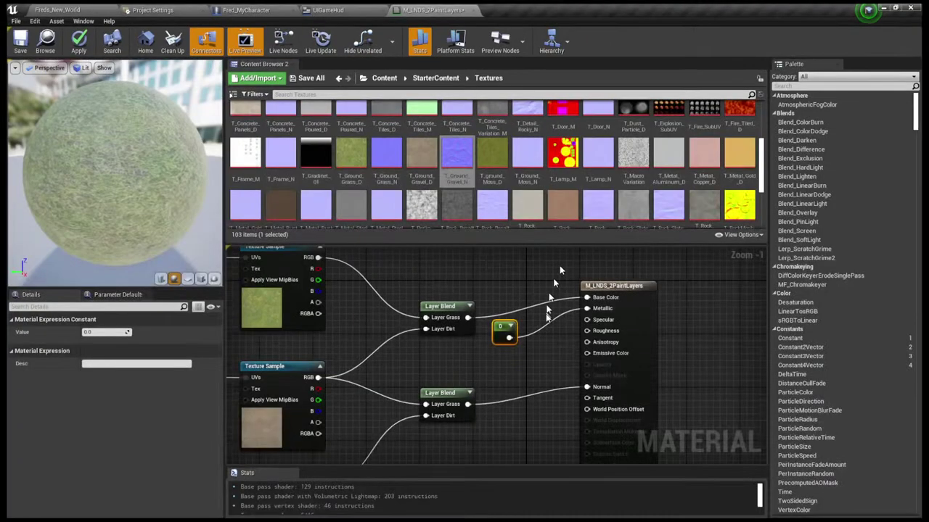
drag(502, 334, 530, 328)
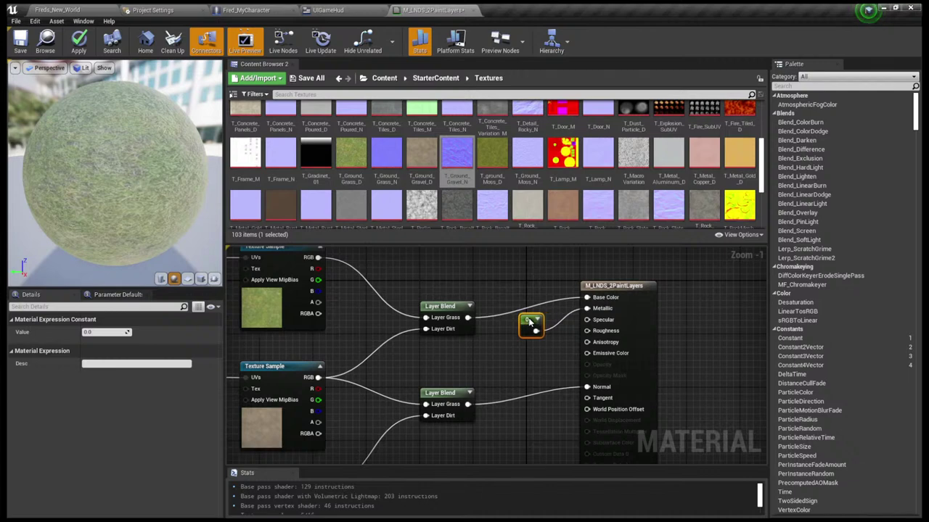
click(529, 360)
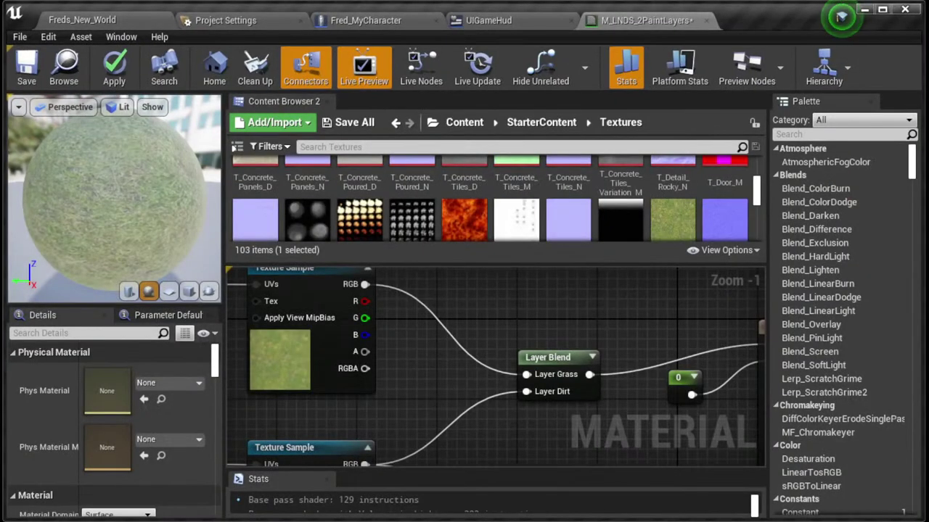
Maximize the editor window and add a second Constant node to the graph
click(840, 16)
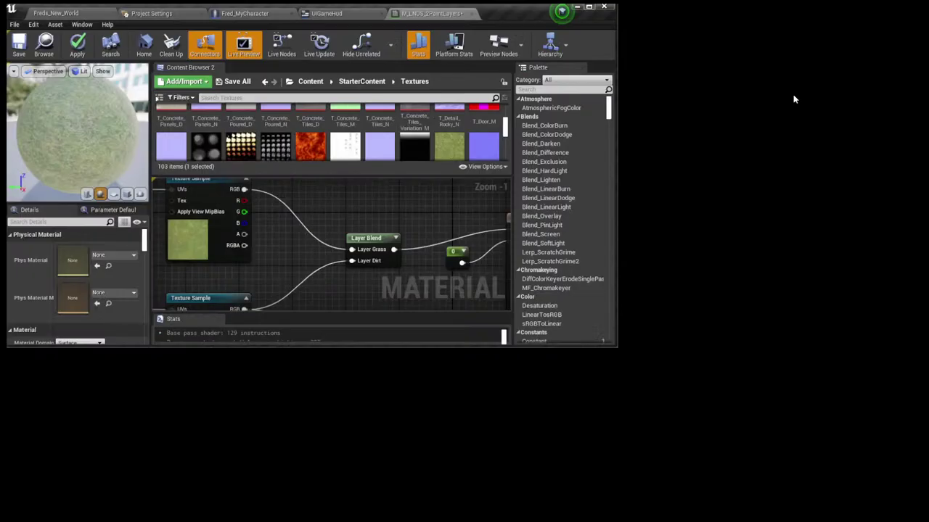
key(super+Up)
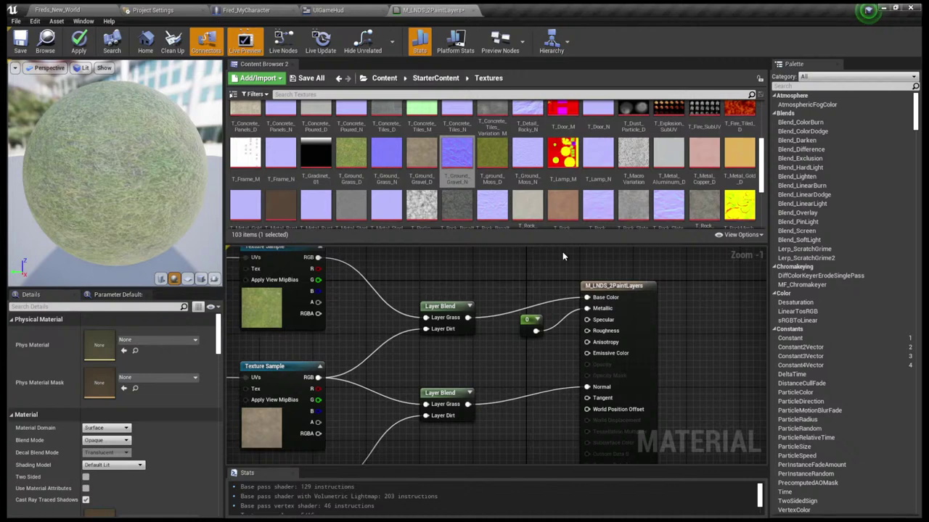
click(530, 321)
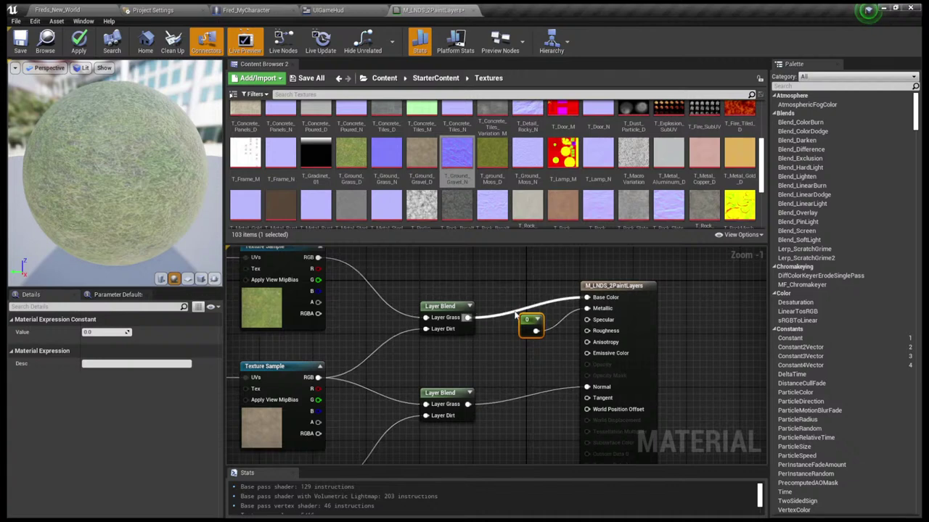
click(481, 360)
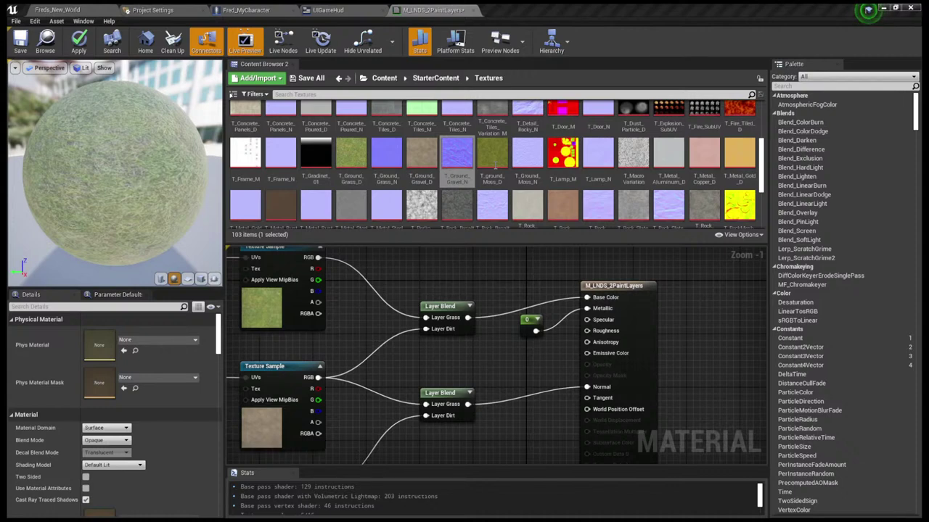
click(491, 362)
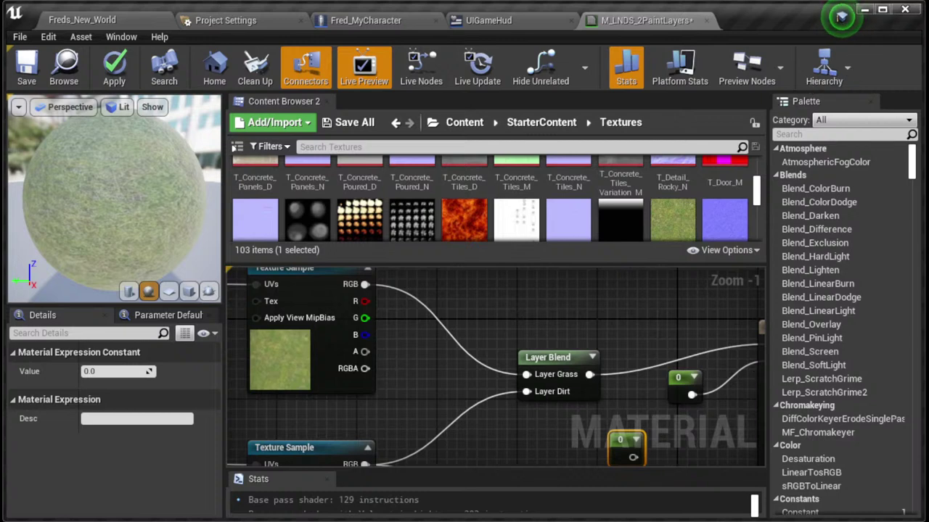
Re-wire the 0 constant into Metallic and set the new constant's Value to 0.9
click(841, 16)
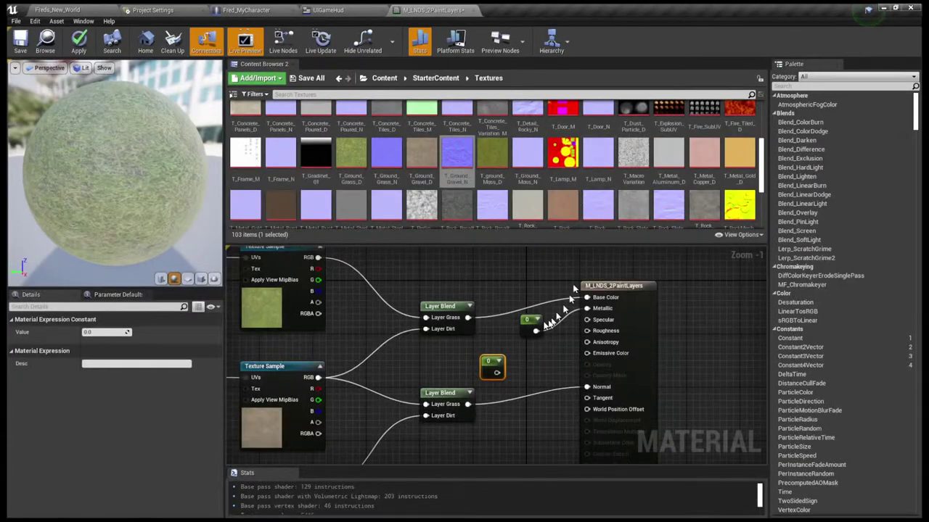
drag(573, 288, 587, 308)
click(530, 324)
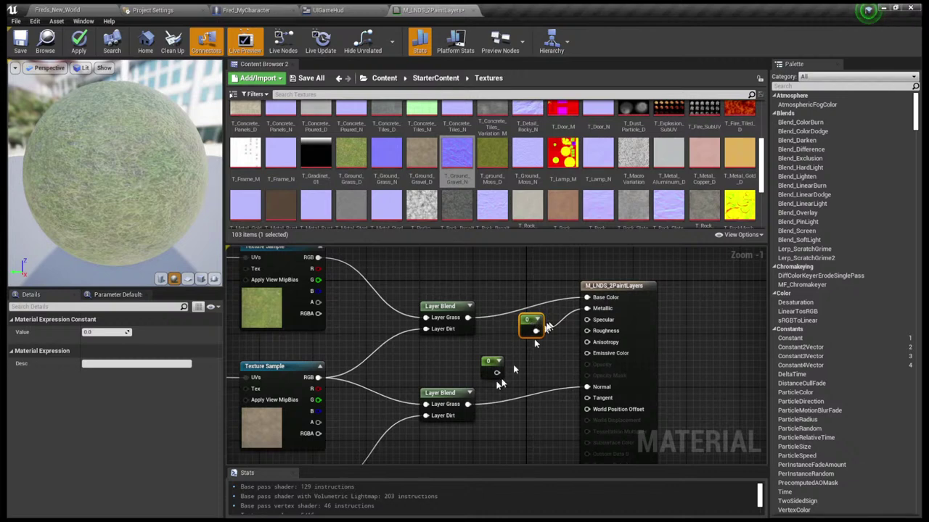
click(486, 365)
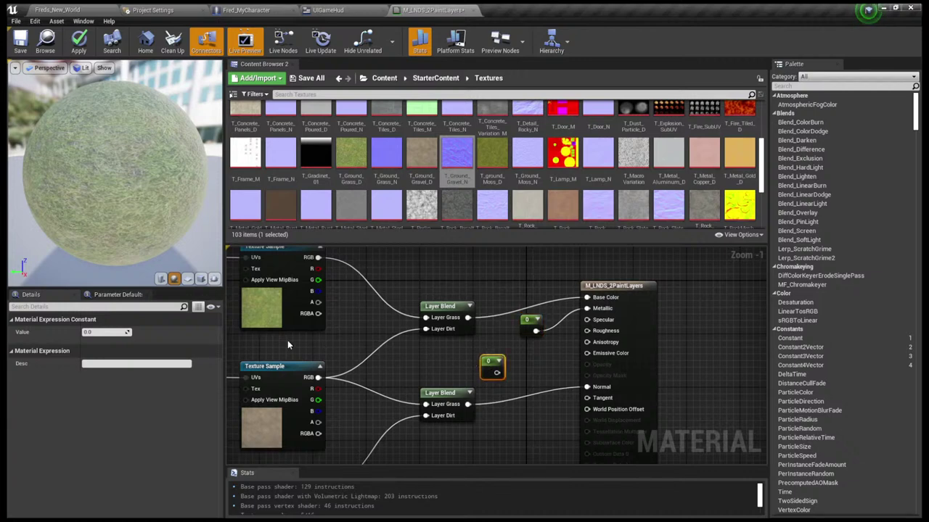
click(91, 332)
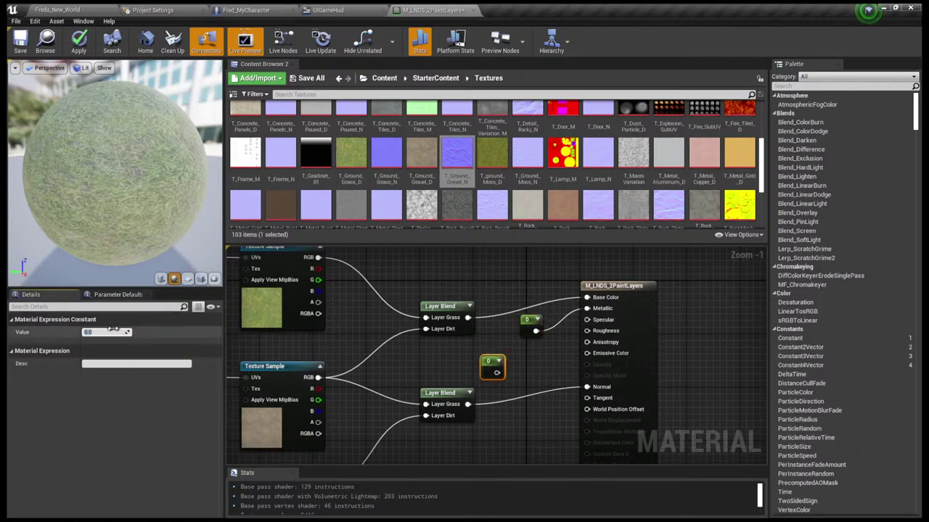
key(BackSpace)
text(0.9)
click(260, 341)
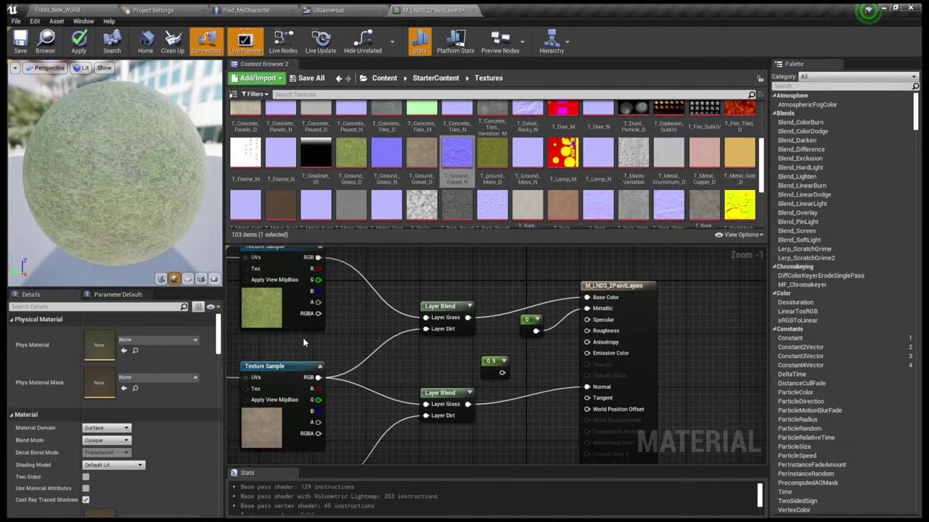
Arrange the 0 constant directly above the 0.9 constant
click(495, 365)
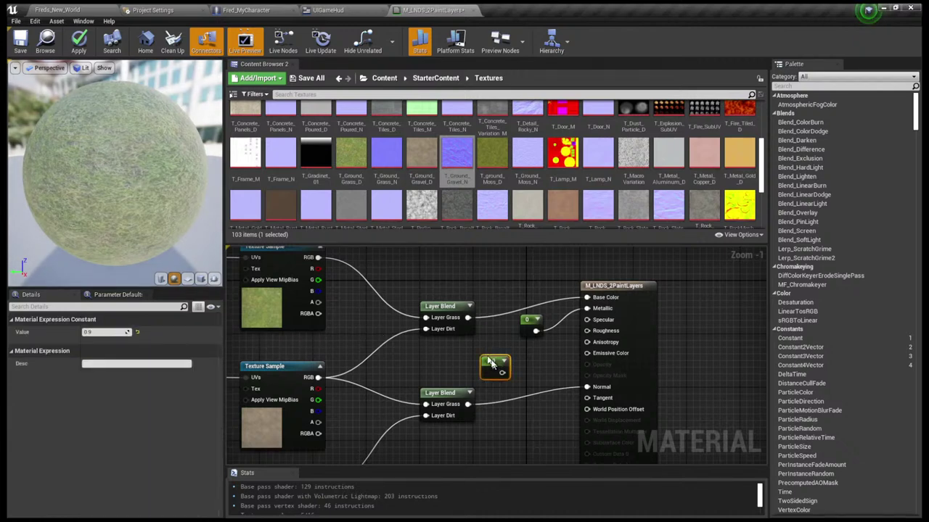
drag(494, 365, 533, 354)
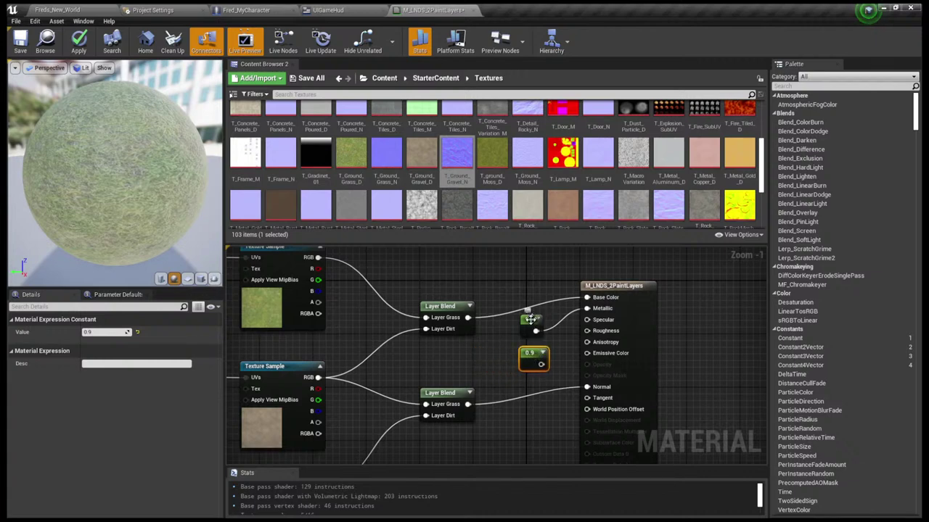
drag(532, 324, 491, 368)
Drag the lower Layer Blend node further down and zoom out to check the layout
click(440, 392)
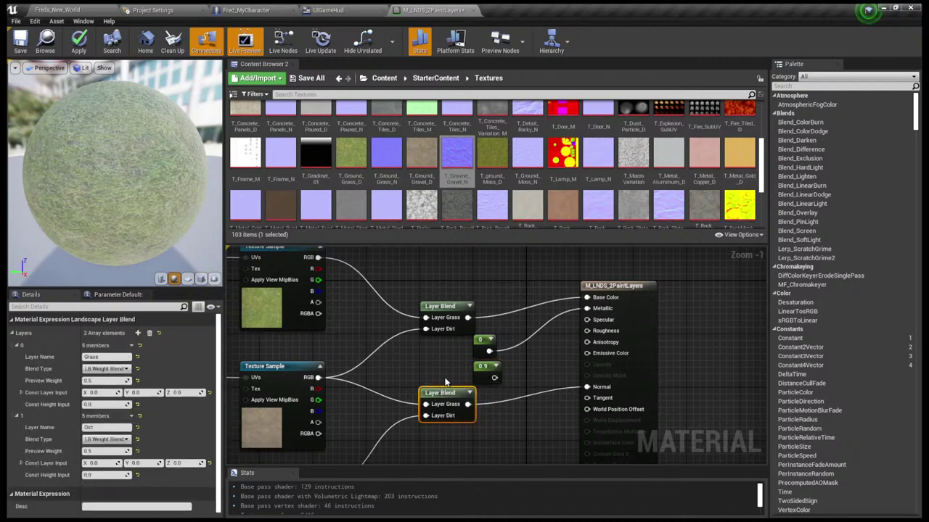
right_drag(443, 390, 439, 307)
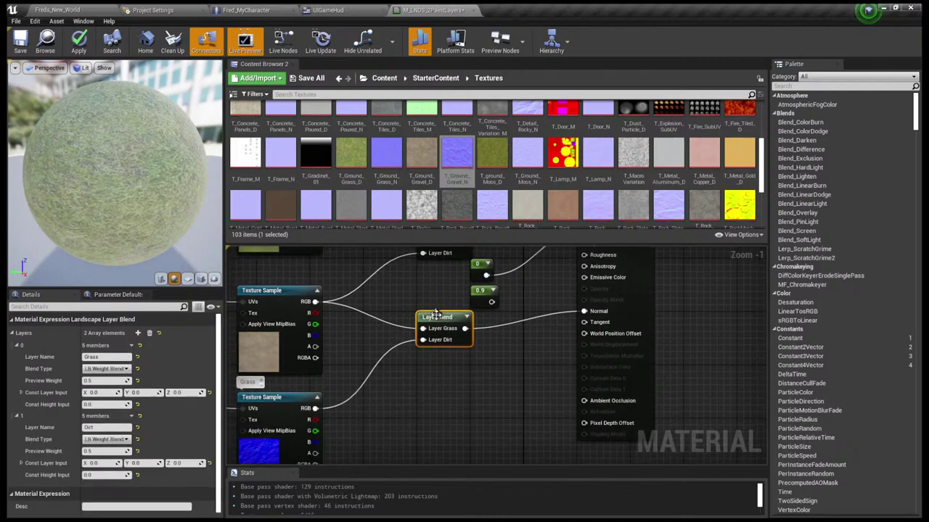
drag(440, 307, 440, 418)
click(442, 399)
scroll(441, 384, down, 2)
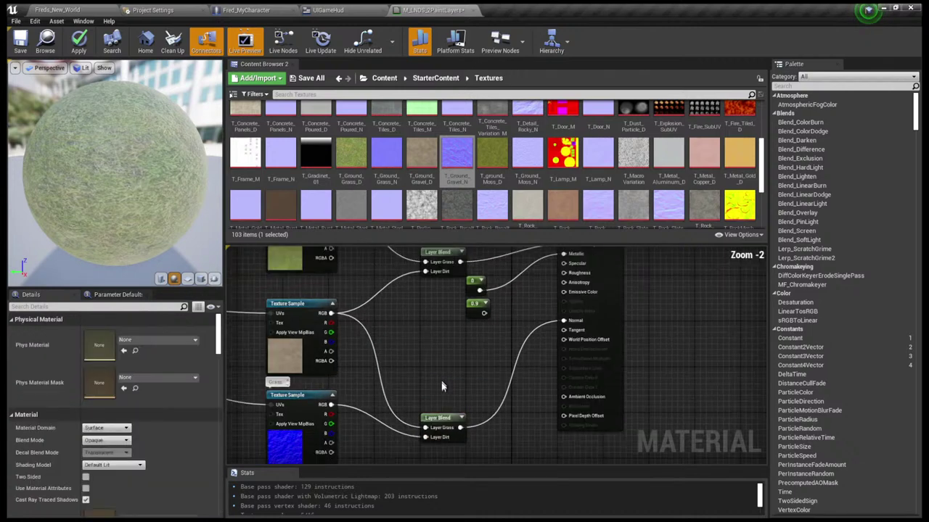
right_drag(442, 380, 450, 397)
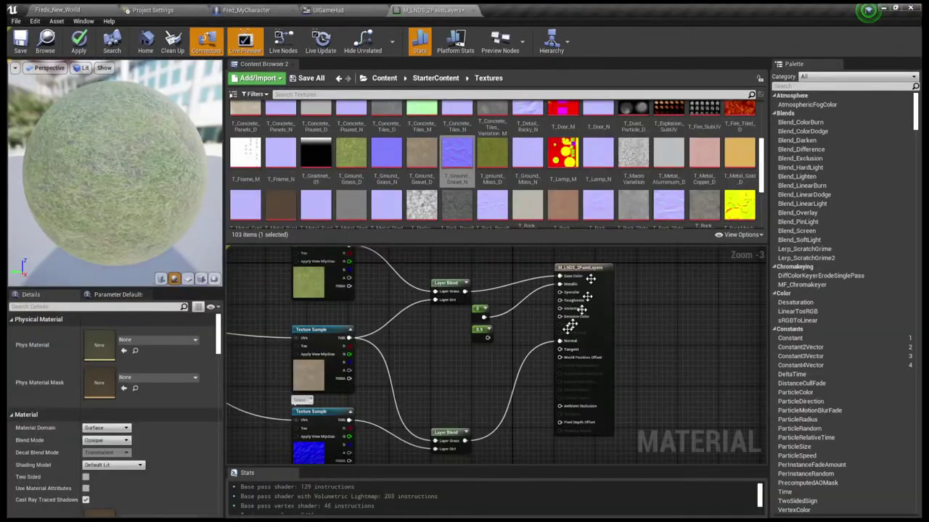
scroll(499, 338, up, 3)
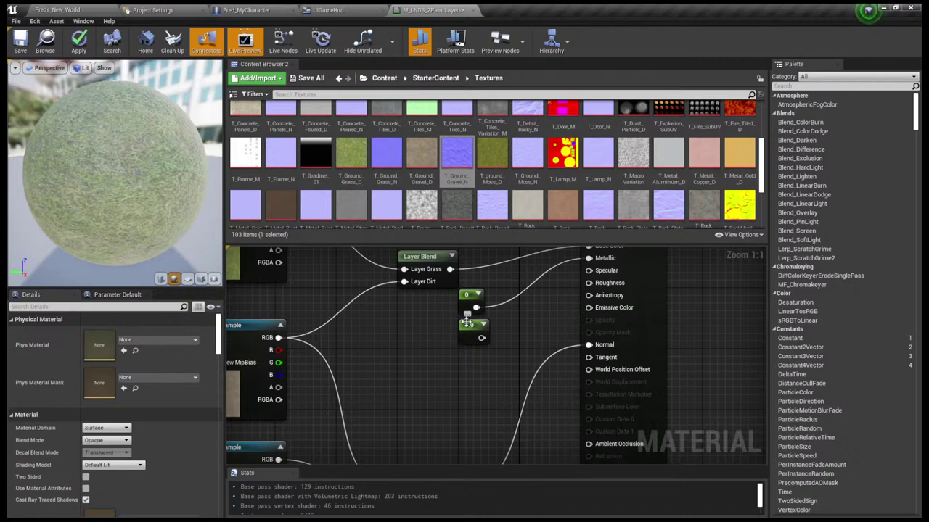
Move the 0.9 constant down-left, label its comment 'Grass', and maximize the editor
drag(466, 321, 411, 330)
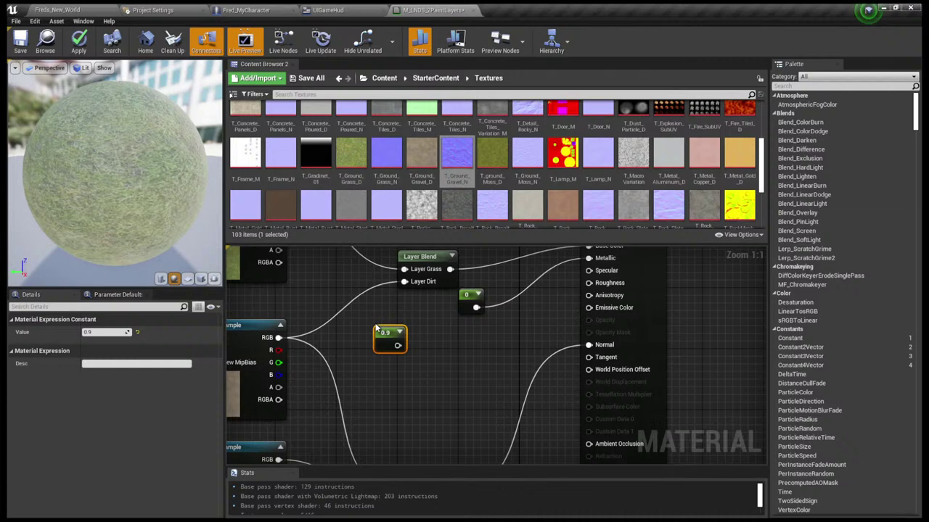
click(380, 325)
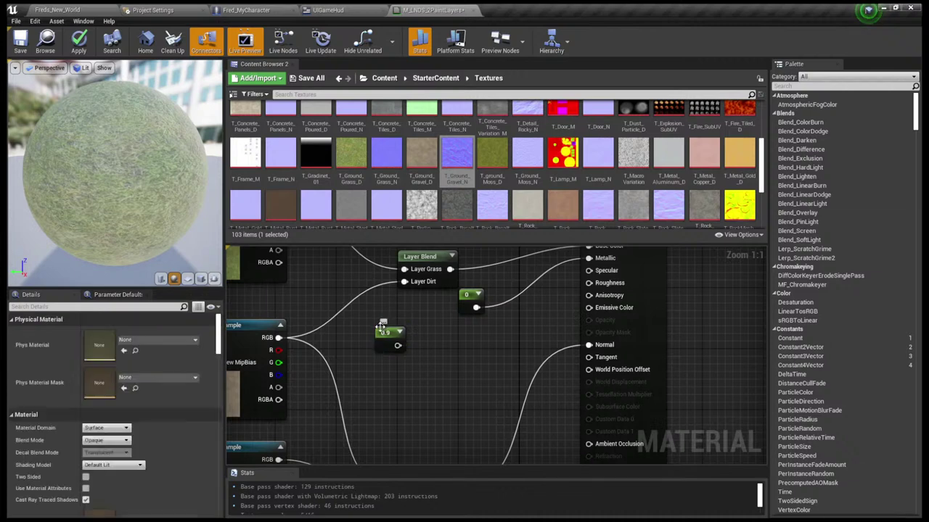
mouse_move(383, 322)
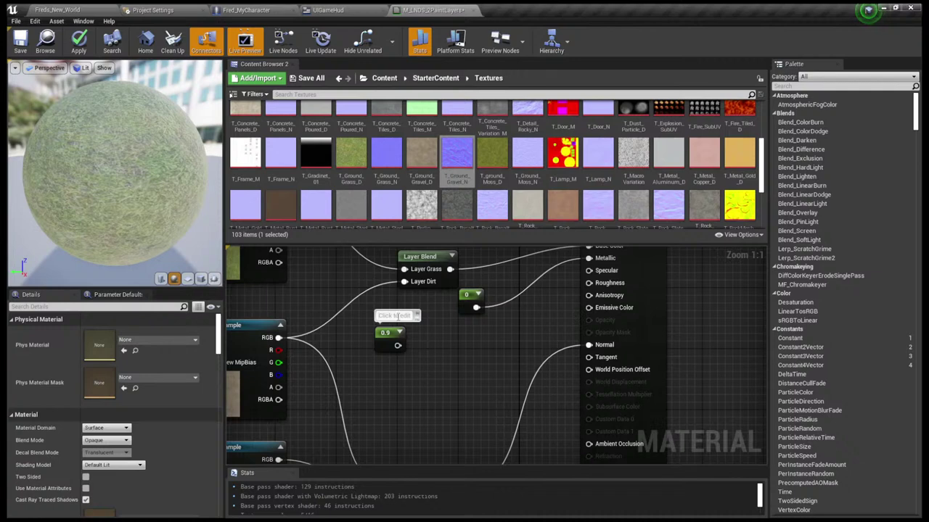
click(386, 316)
text(Grass)
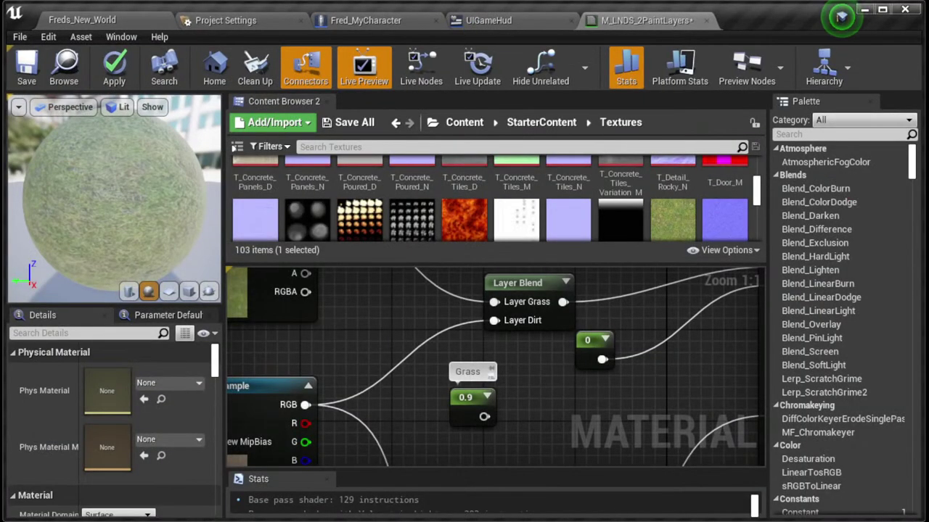
click(842, 16)
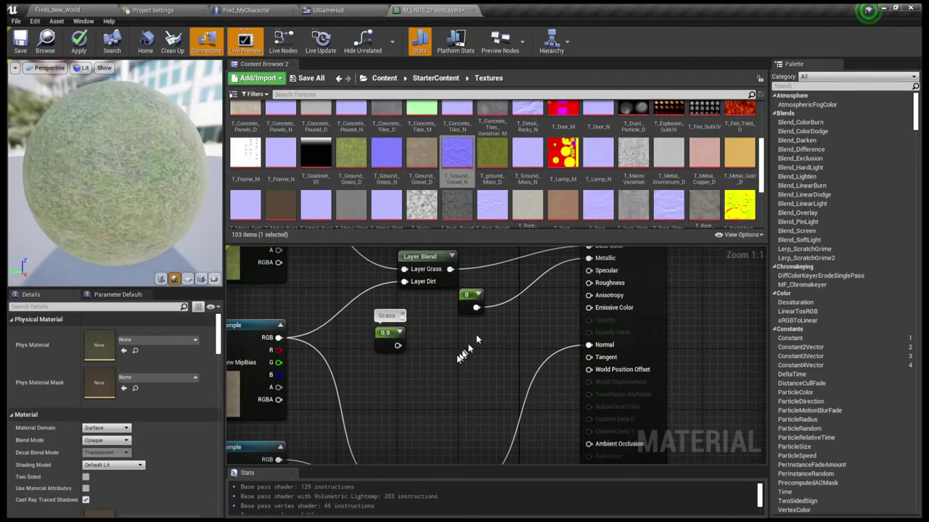
Add a new 0 Constant node and place it beneath the Grass constant
right_drag(476, 334, 477, 353)
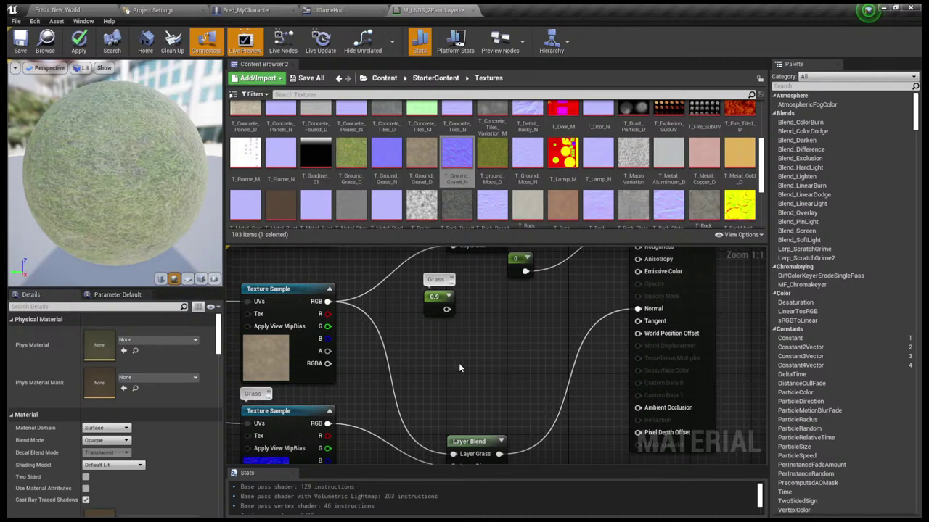
click(458, 363)
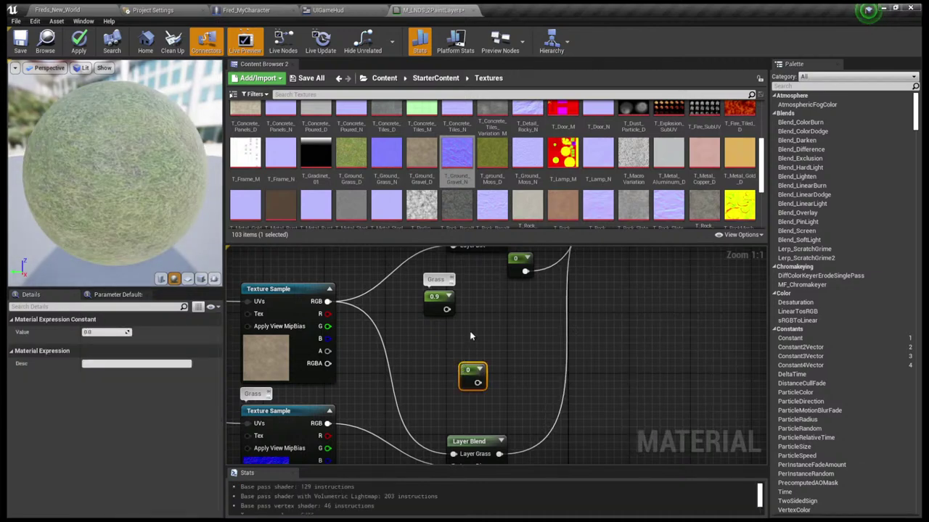
scroll(555, 346, down, 2)
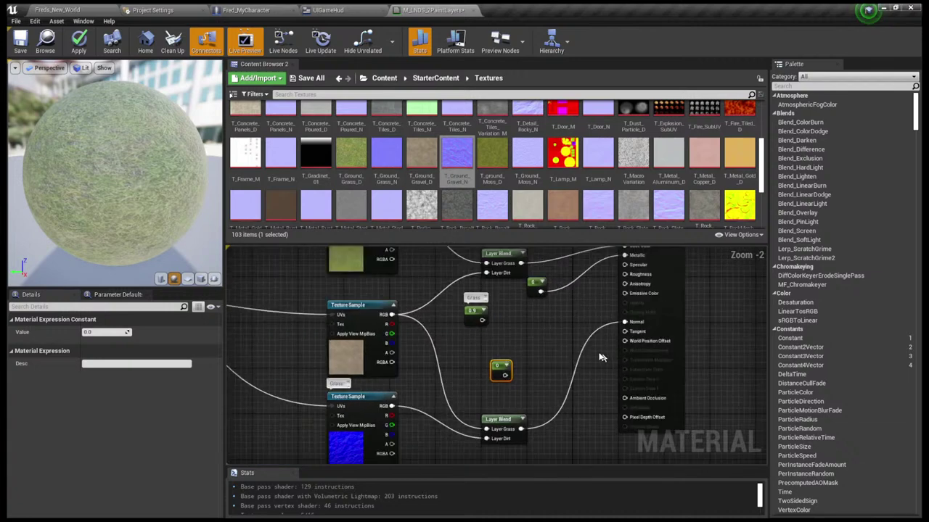
drag(496, 370, 468, 356)
scroll(489, 347, up, 2)
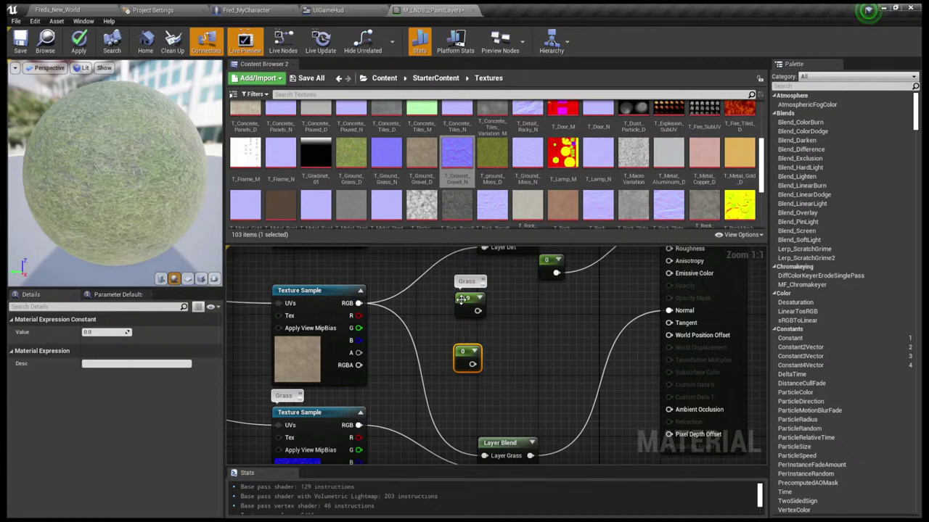
Give the new 0 constant the comment label 'Dirt'
click(463, 303)
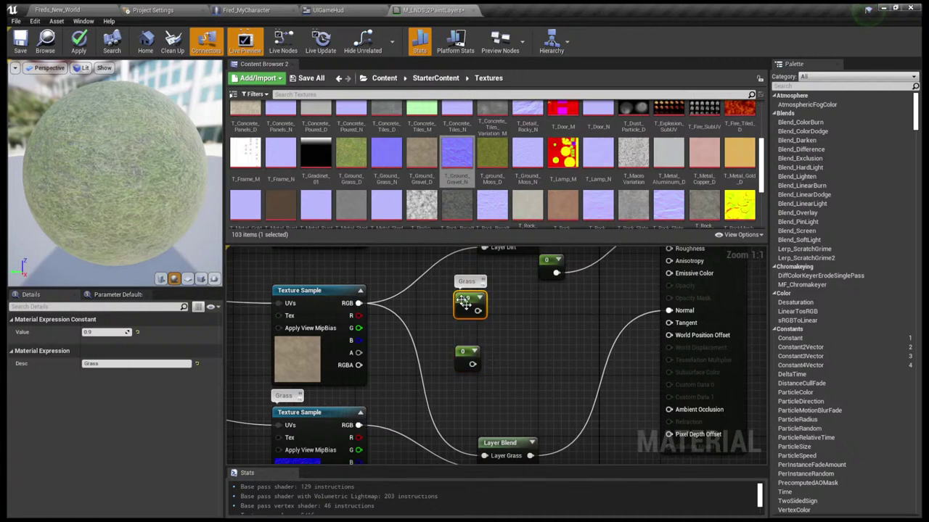
click(465, 352)
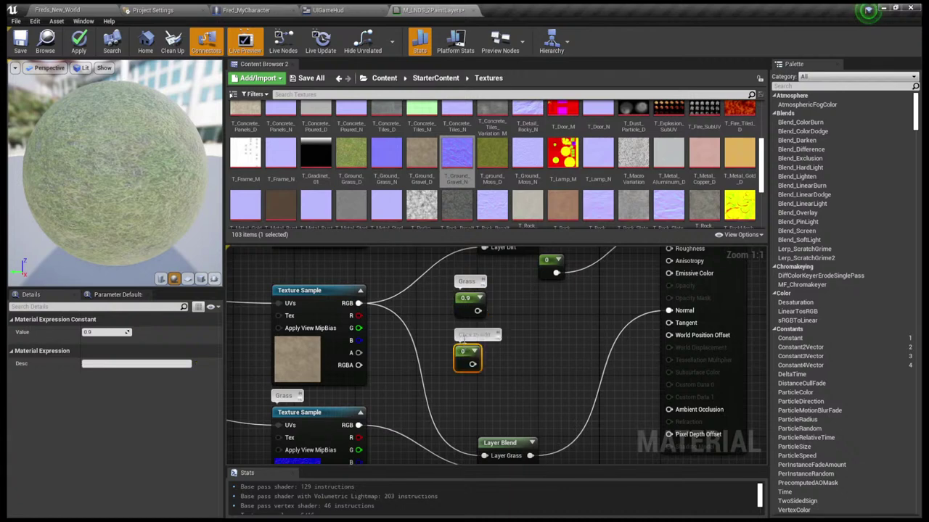
click(464, 335)
text(Dirt)
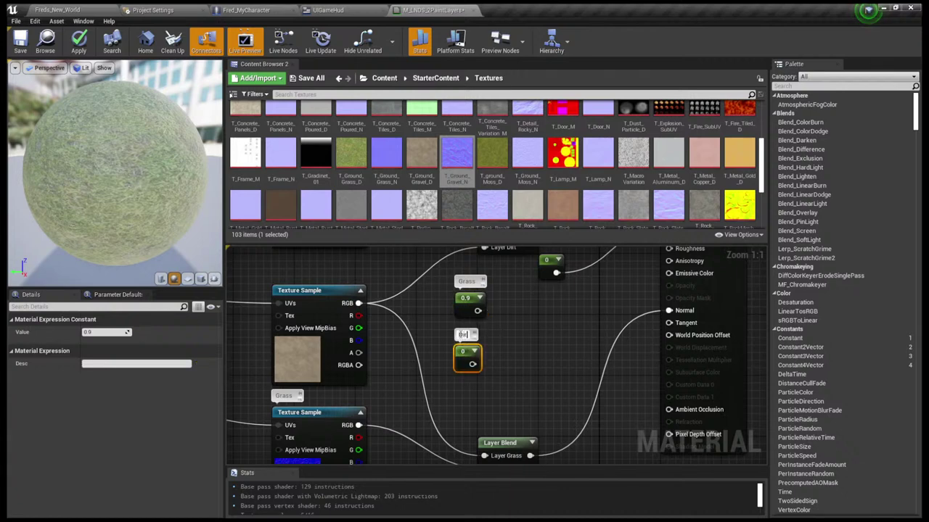
click(500, 336)
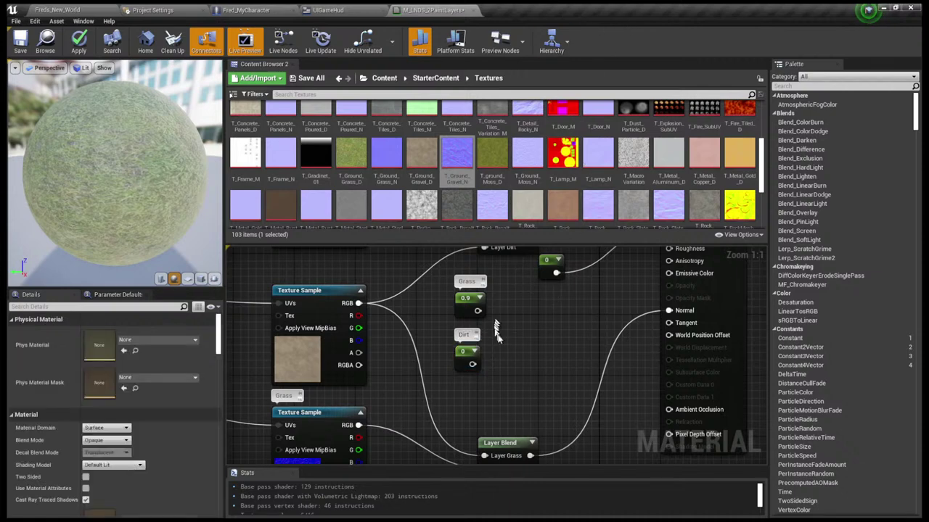
scroll(501, 335, down, 3)
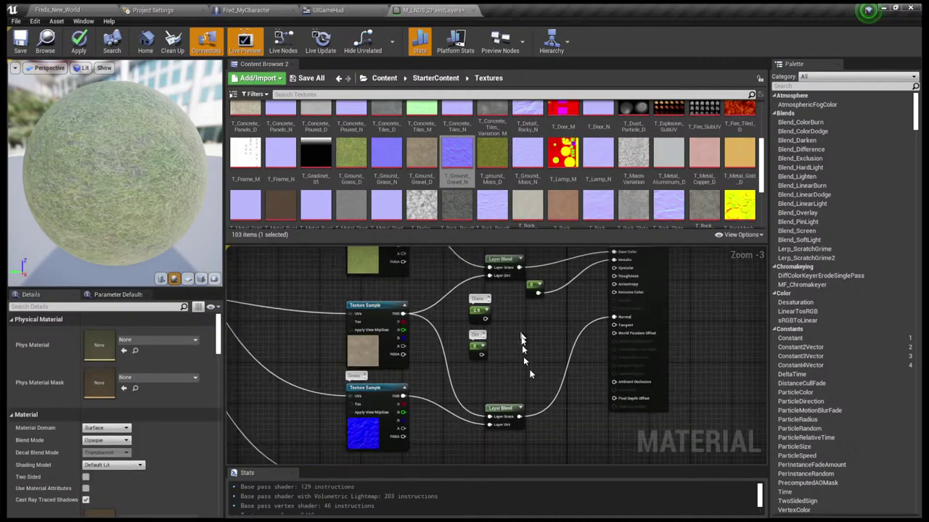
Enter 0.9 as the Dirt constant's Value in the Details panel and apply it
click(478, 348)
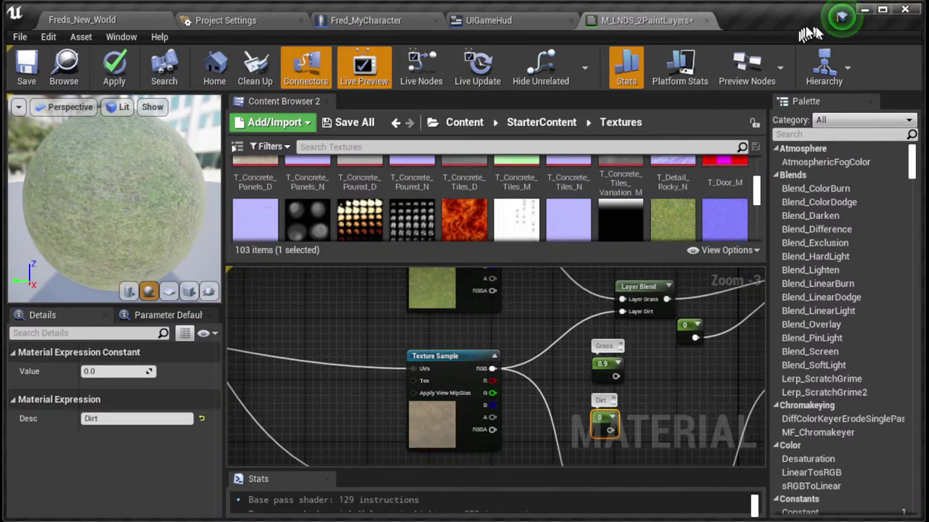
click(882, 10)
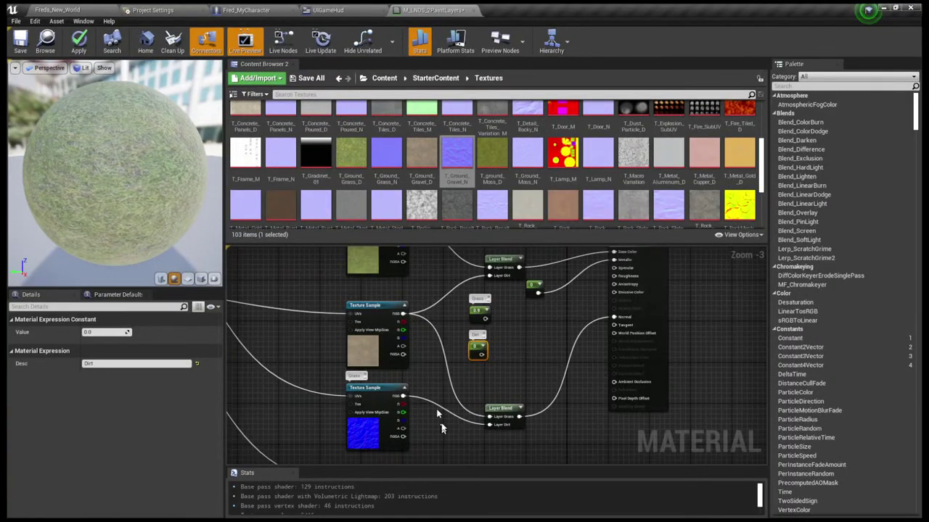
click(101, 332)
text(0.8)
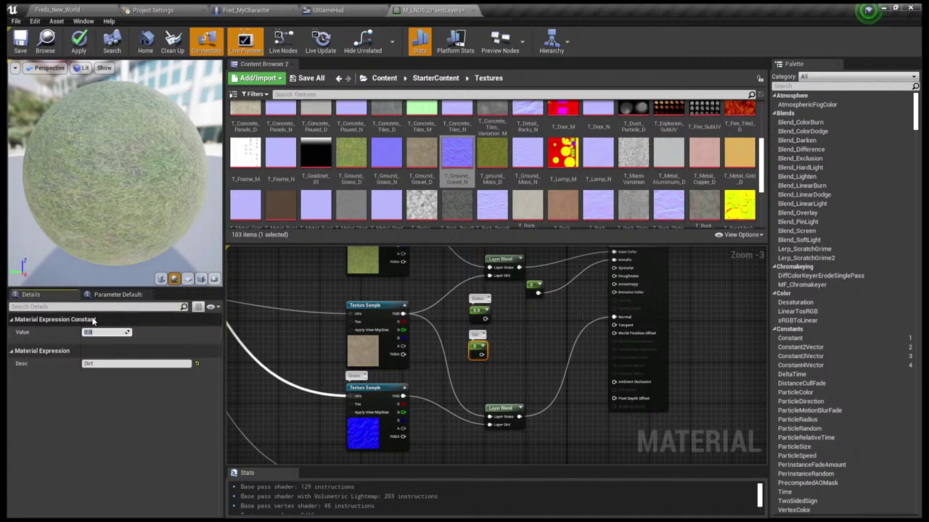
key(BackSpace)
key(Return)
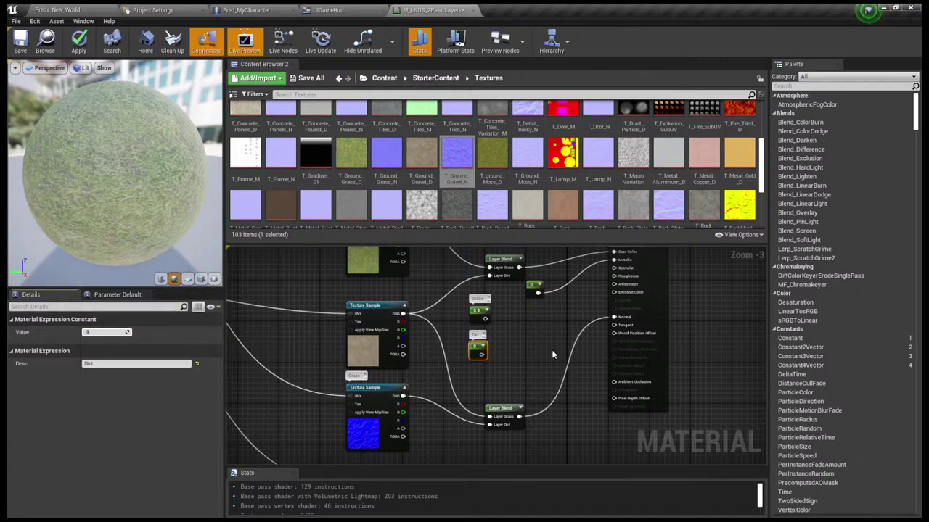
click(528, 338)
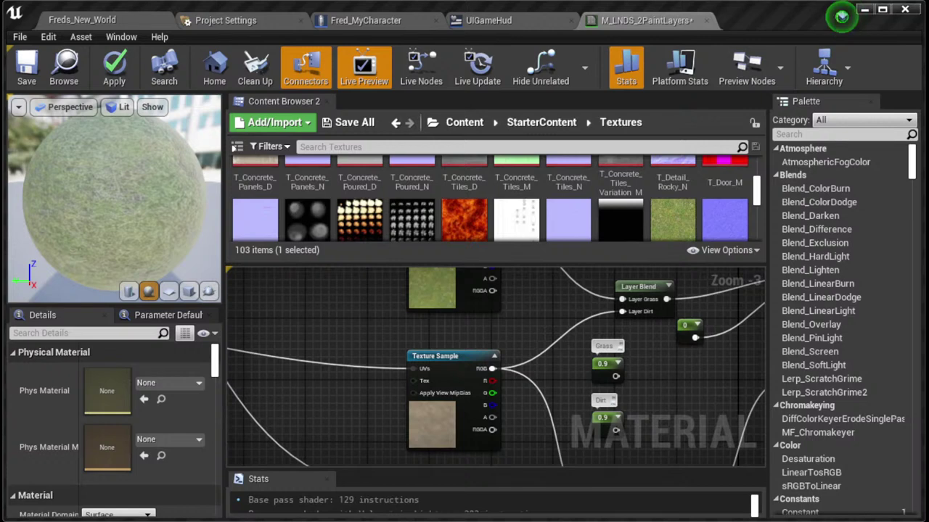
Duplicate the Grass/Dirt Layer Blend node at 1:1 zoom in the maximized Material Editor
click(882, 10)
scroll(512, 306, up, 3)
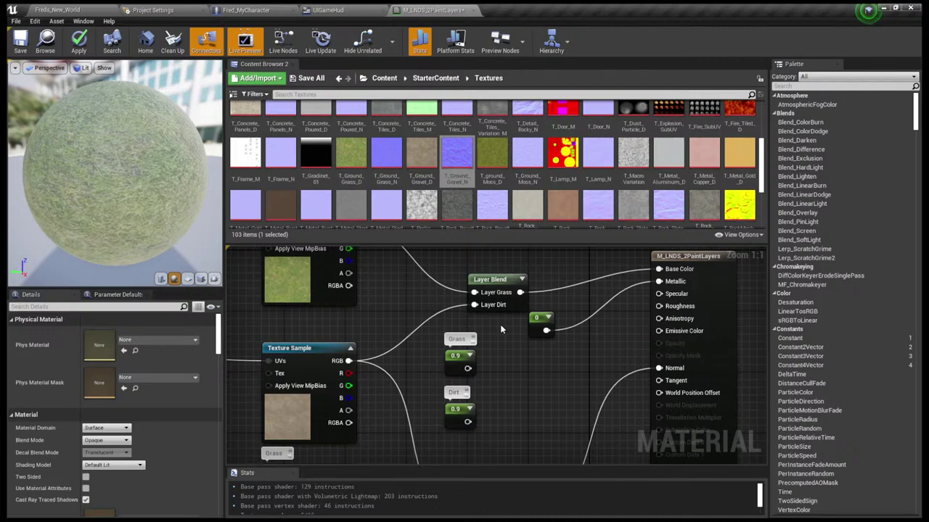
click(484, 284)
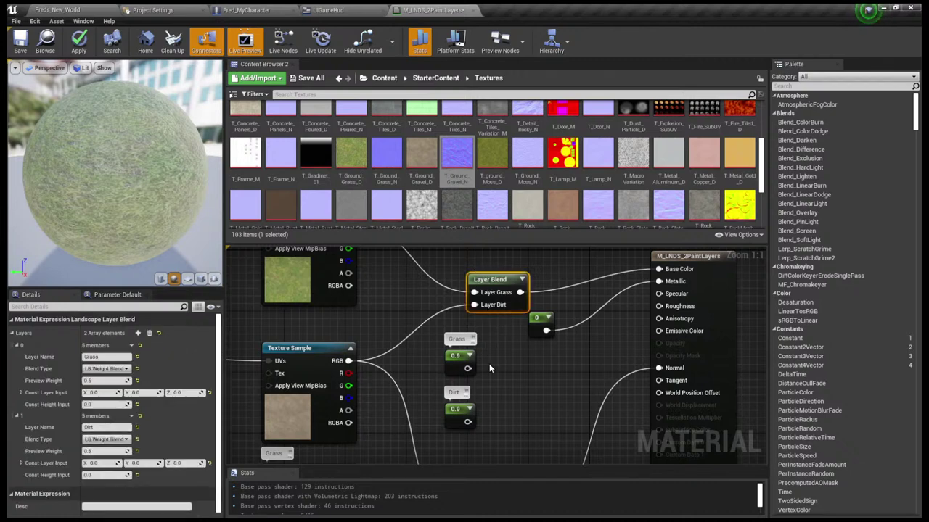
key(ctrl+v)
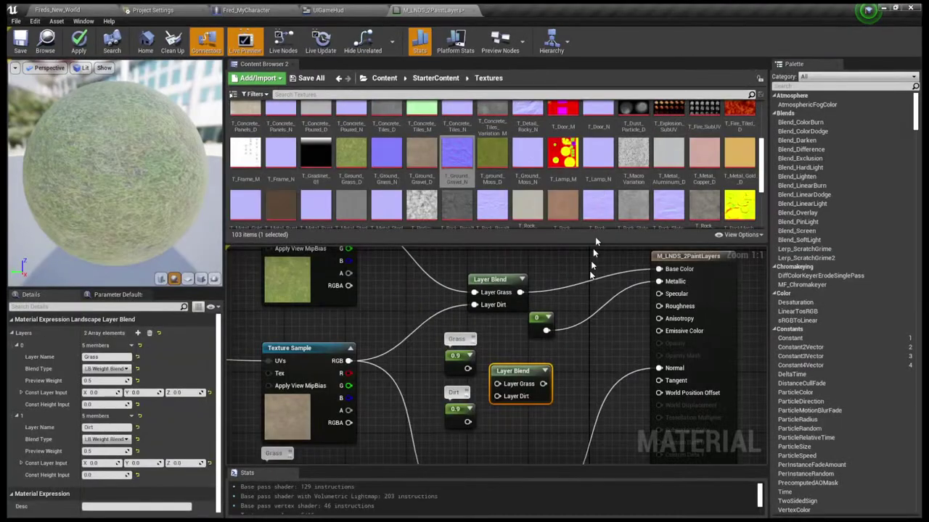
Wire Grass 0.9 into Layer Grass and Dirt 0.9 into Layer Dirt on the copied Layer Blend
drag(513, 373, 550, 365)
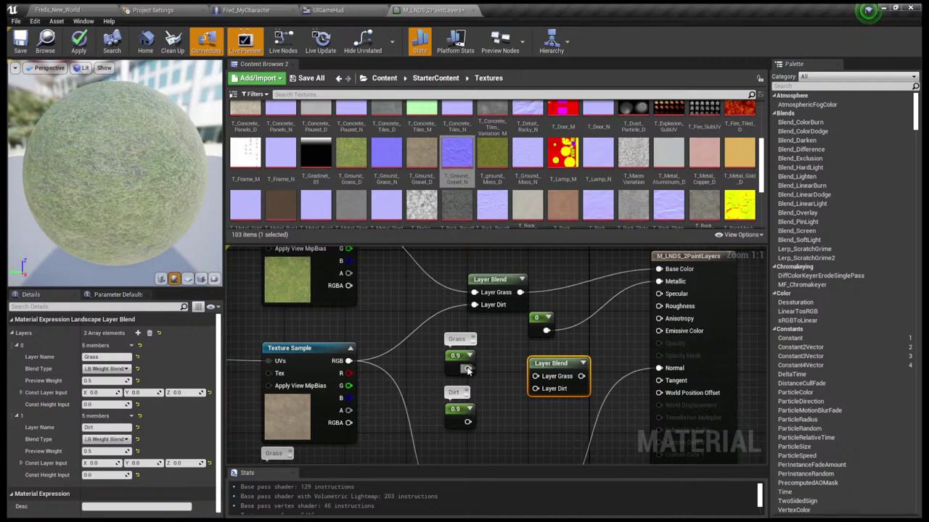
click(458, 360)
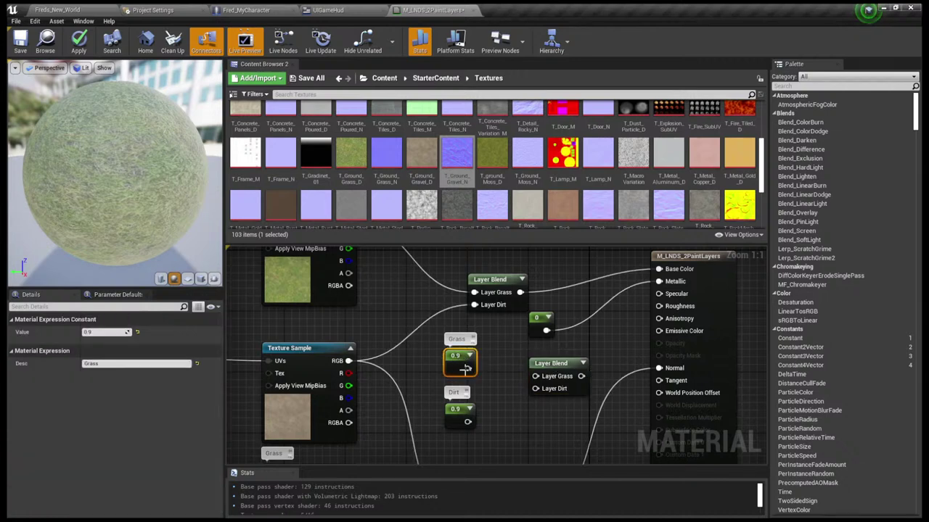
drag(468, 370, 535, 381)
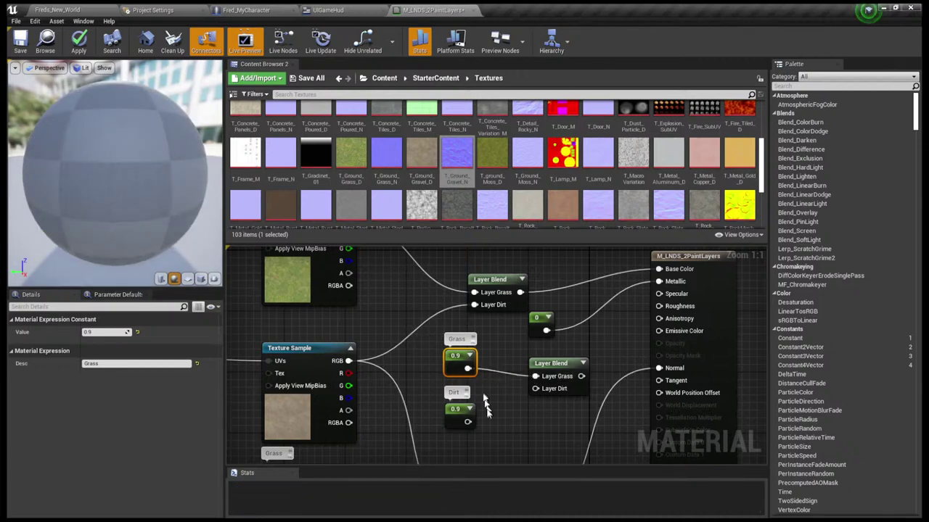
right_drag(487, 410, 456, 380)
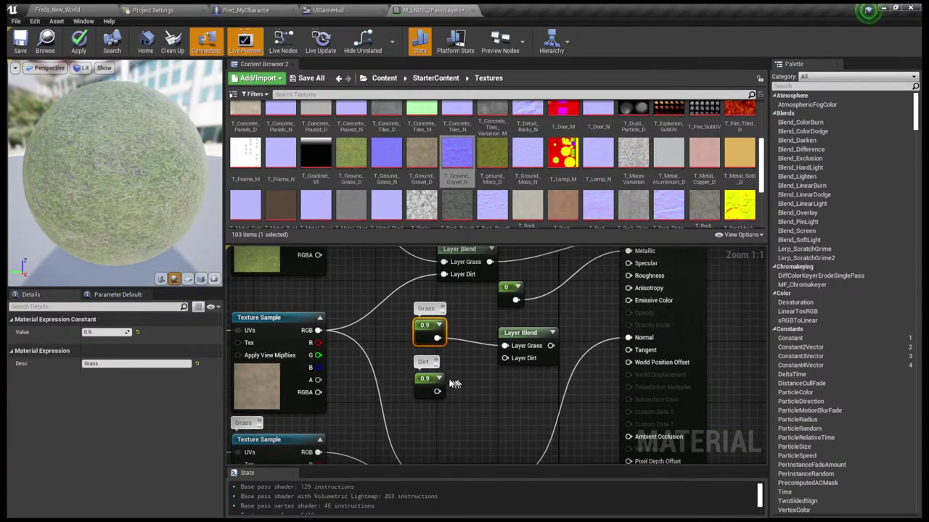
drag(436, 392, 506, 359)
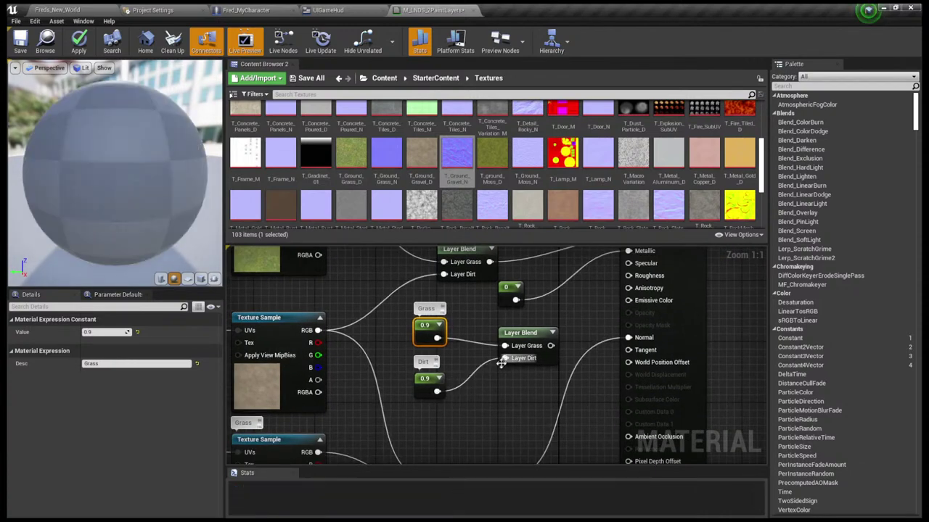
Move the two constants and the new Layer Blend left together as a group
right_drag(500, 384, 450, 386)
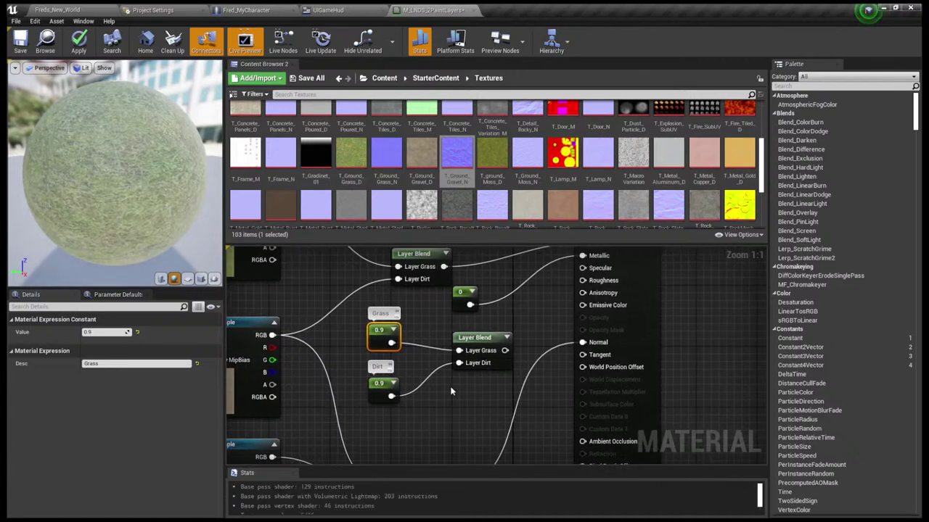
scroll(450, 386, down, 1)
drag(363, 327, 460, 389)
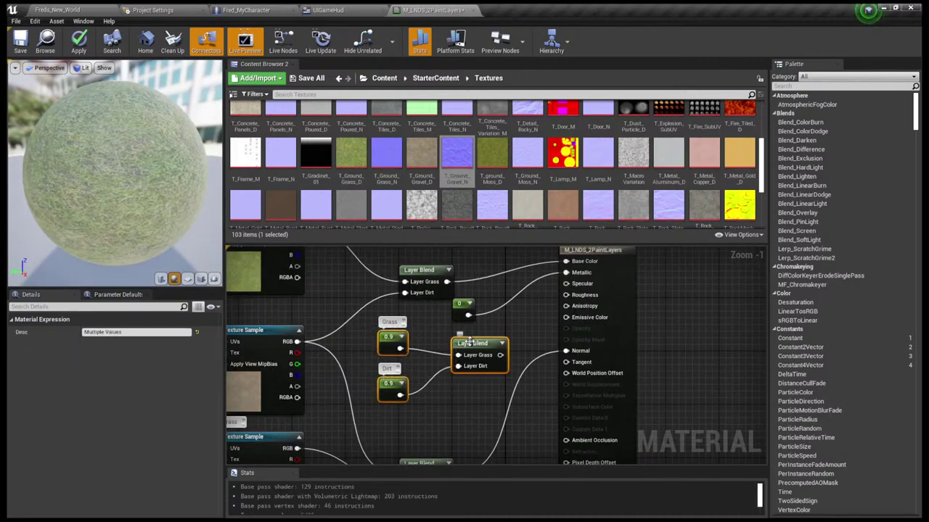
drag(471, 344, 438, 349)
Select the constant-fed Layer Blend node to show its Grass and Dirt layer settings in Details
click(497, 342)
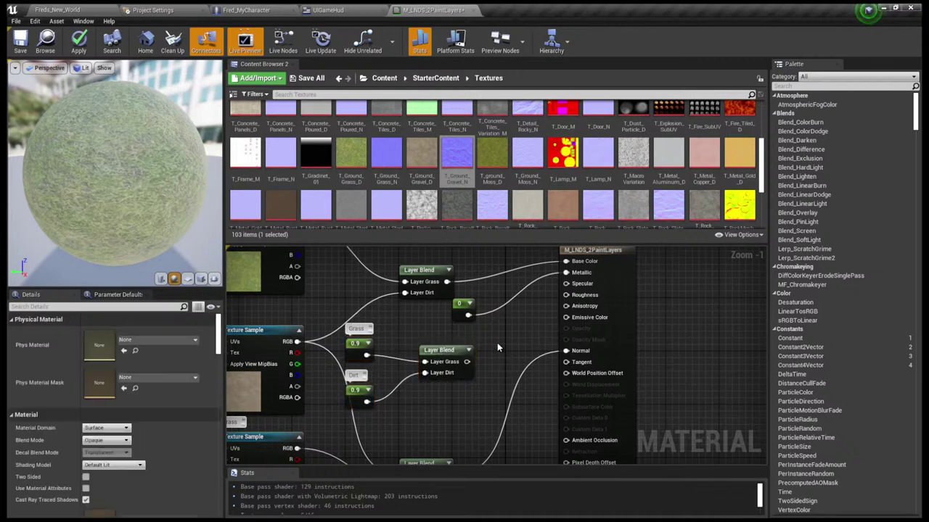
scroll(495, 345, down, 3)
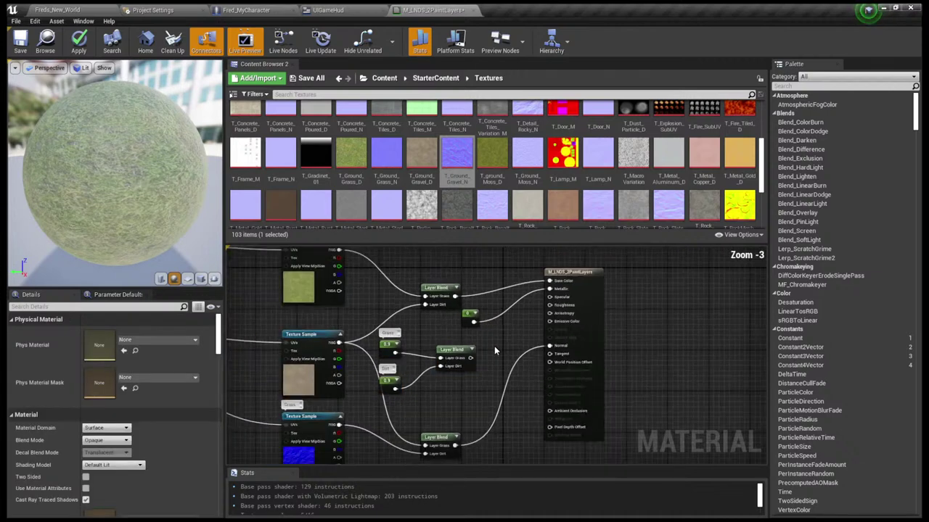
scroll(495, 346, up, 1)
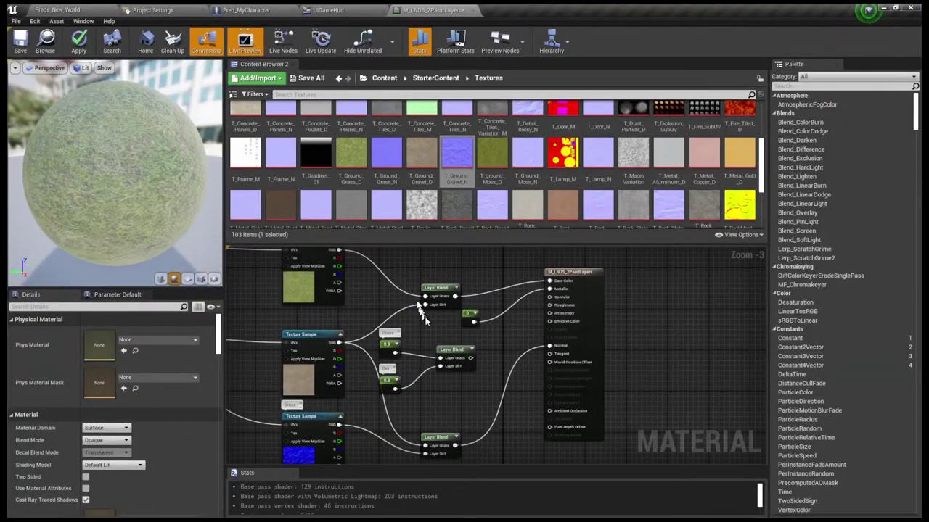
click(445, 348)
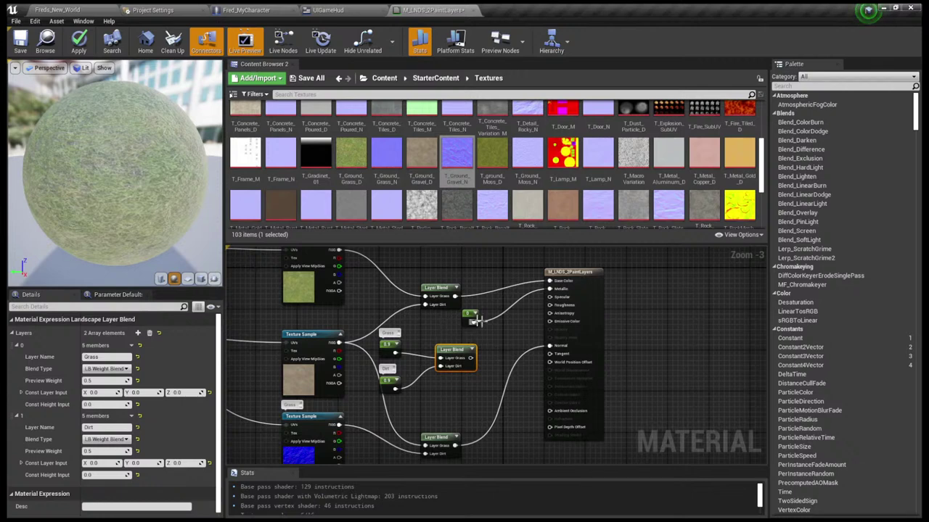
Connect the roughness Layer Blend's output to the material result node's Roughness input
right_drag(505, 324, 458, 340)
scroll(485, 336, up, 3)
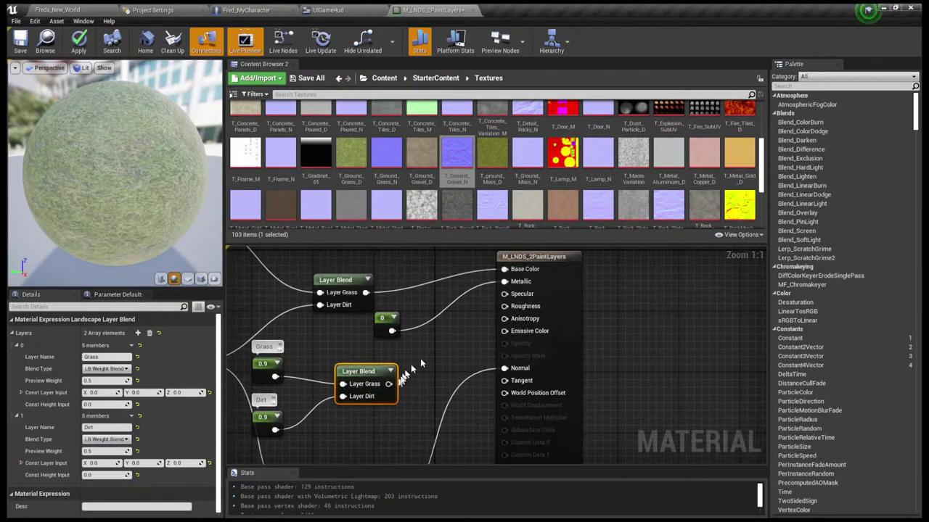
mouse_move(389, 384)
mouse_down()
mouse_move(499, 309)
mouse_move(457, 317)
mouse_move(403, 384)
mouse_up()
click(403, 388)
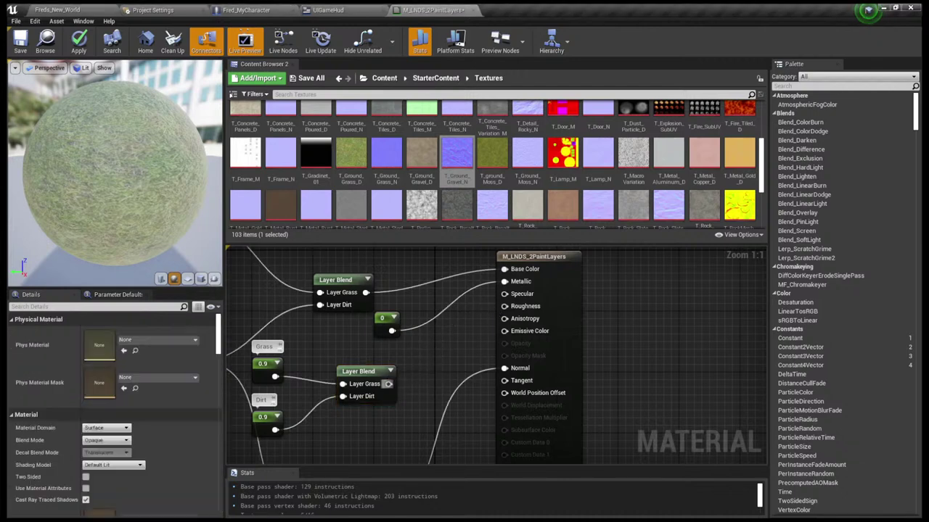
drag(389, 383, 504, 307)
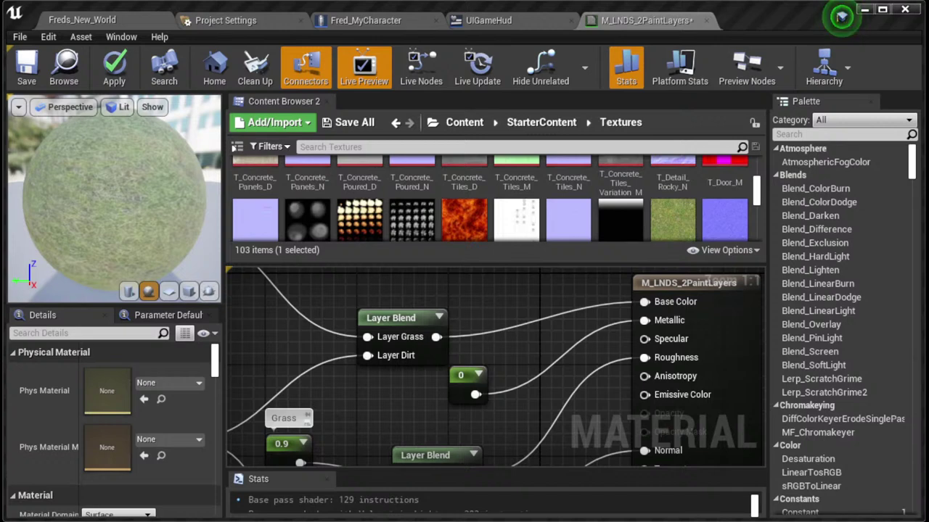
click(880, 11)
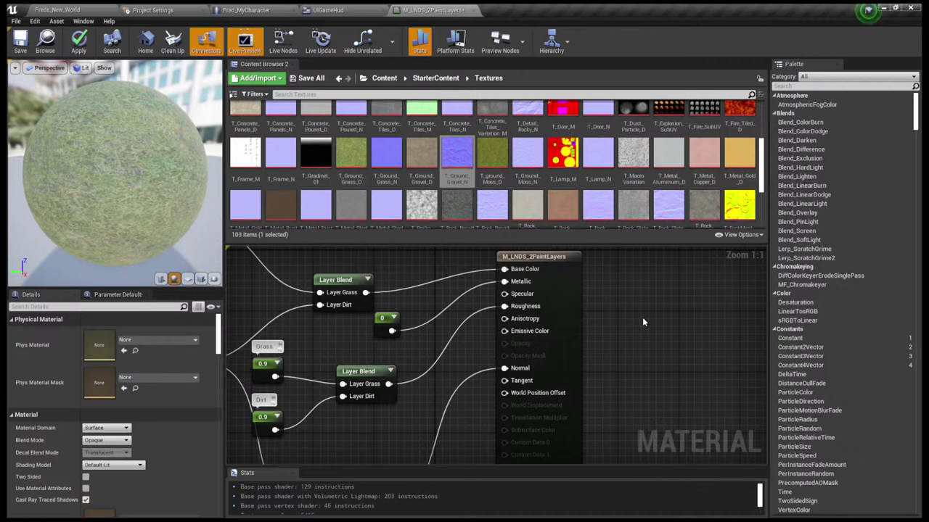
Apply and save M_LNDS_2PaintLayers, then return to the Freds_New_World level
scroll(644, 316, down, 6)
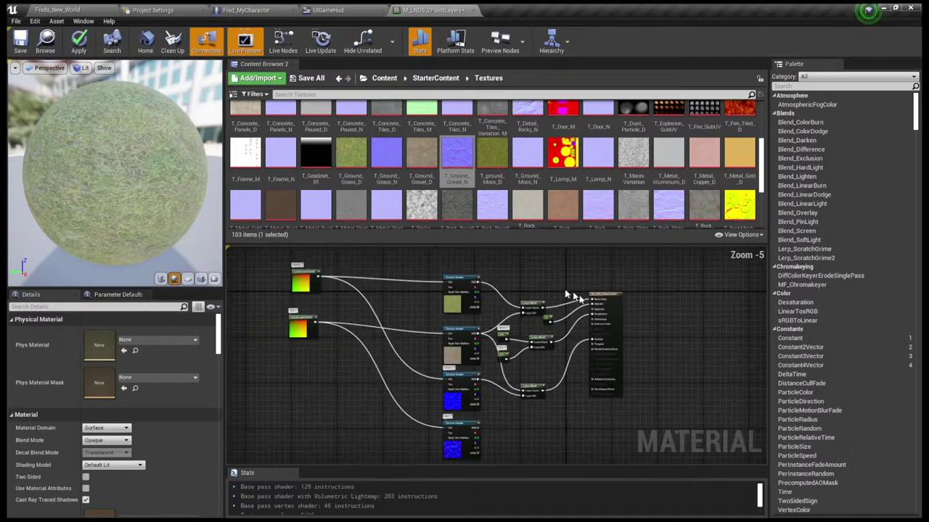
right_drag(555, 277, 502, 270)
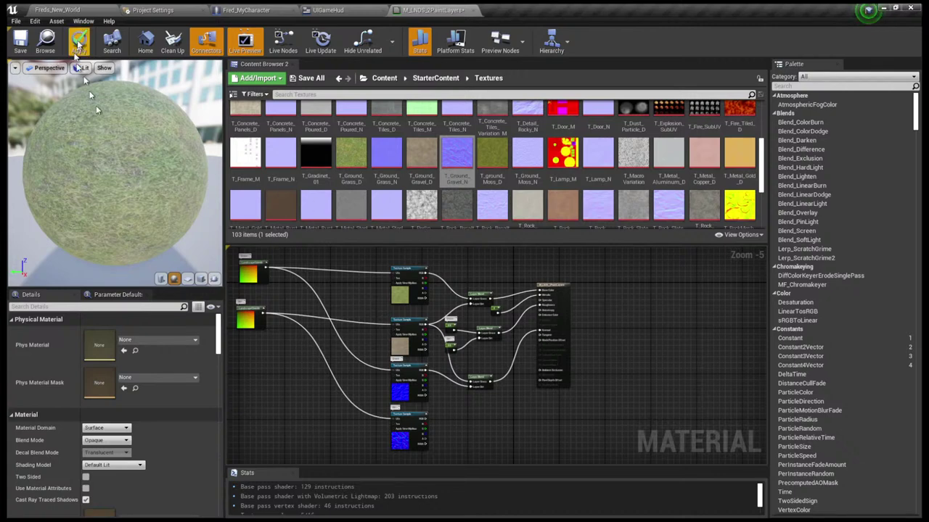
click(78, 42)
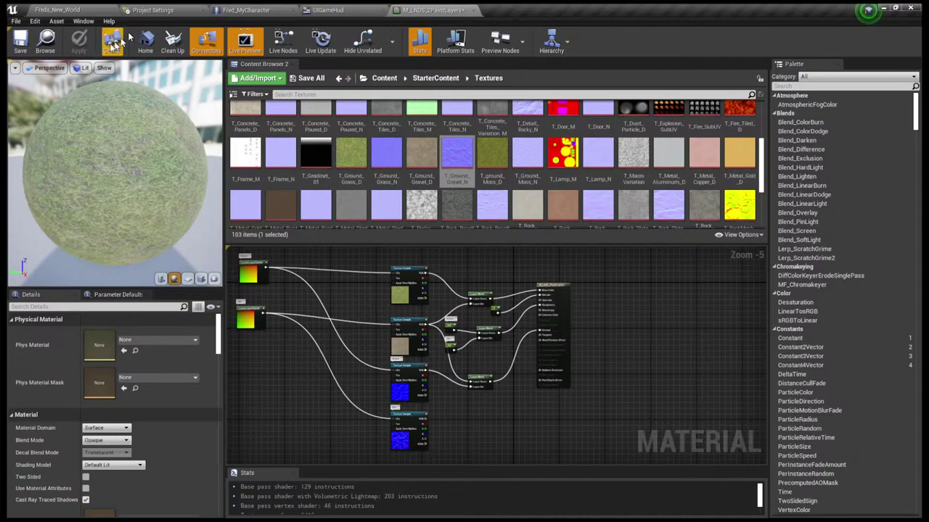
click(19, 42)
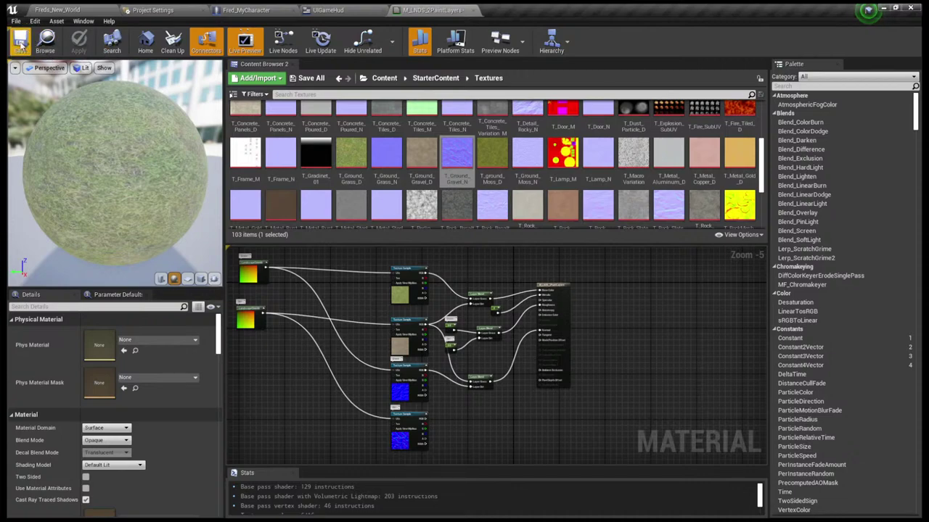
click(76, 9)
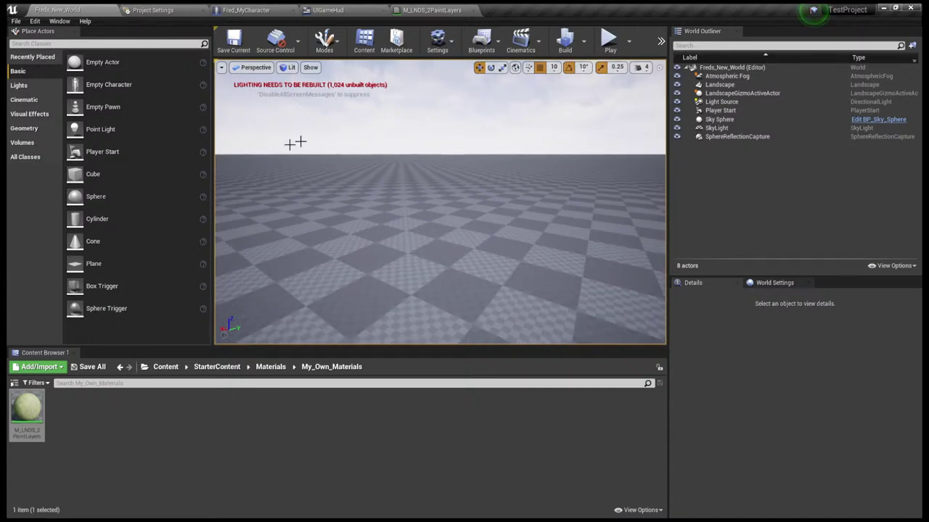
Browse from Content via MyStuff to StarterContent > Materials > My_Own_Materials
click(108, 427)
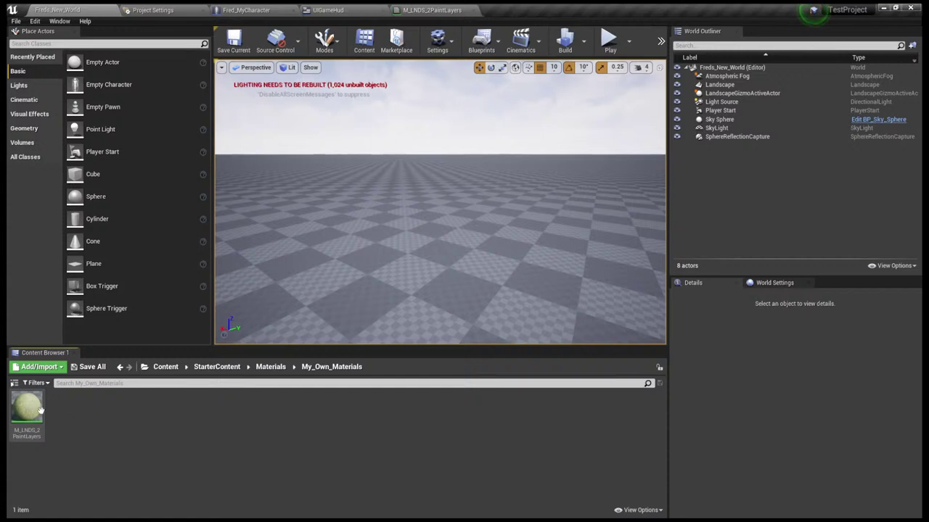
click(178, 370)
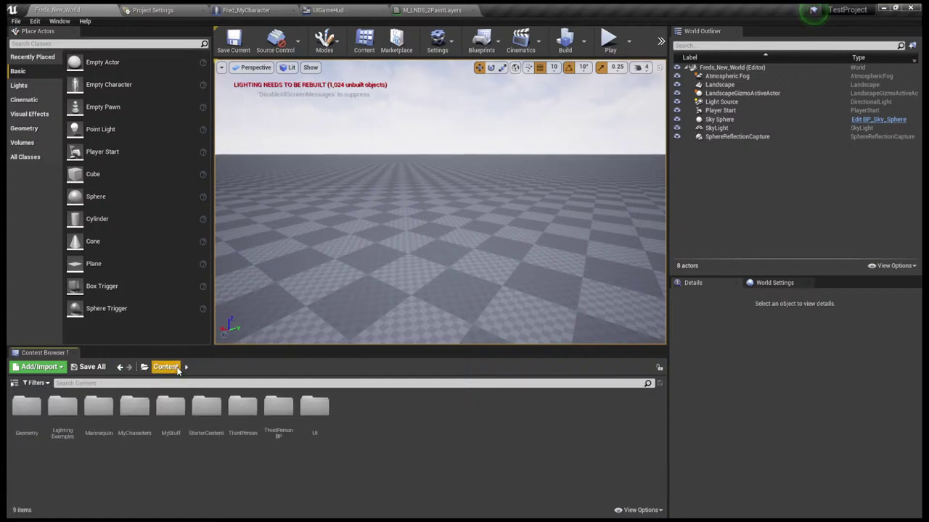
double_click(171, 426)
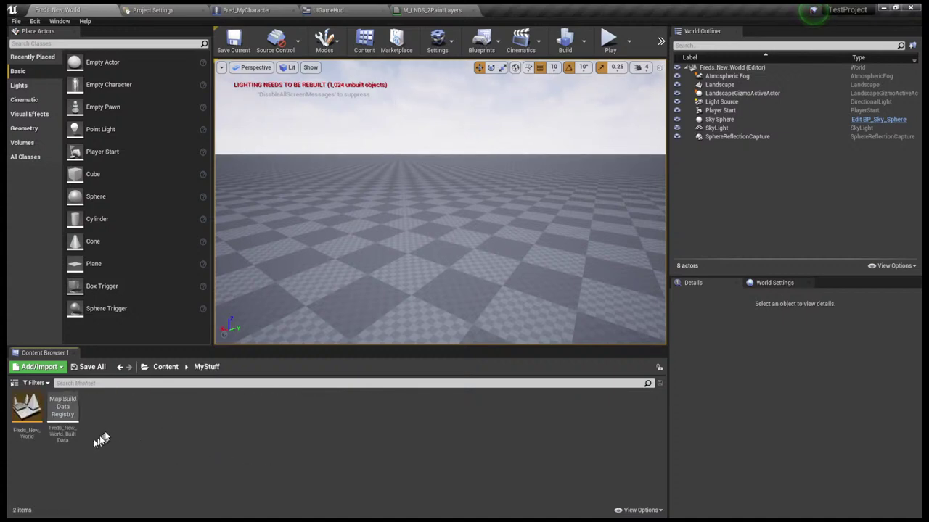
click(121, 367)
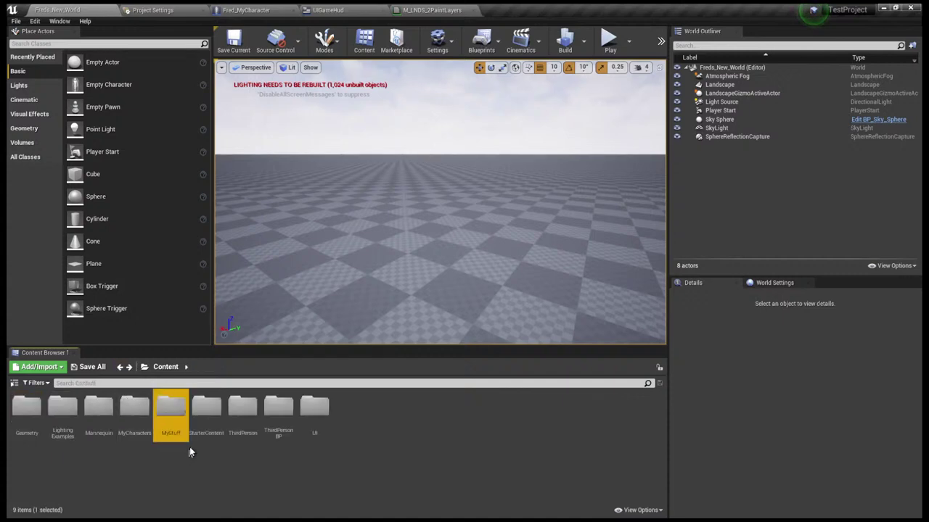
double_click(201, 424)
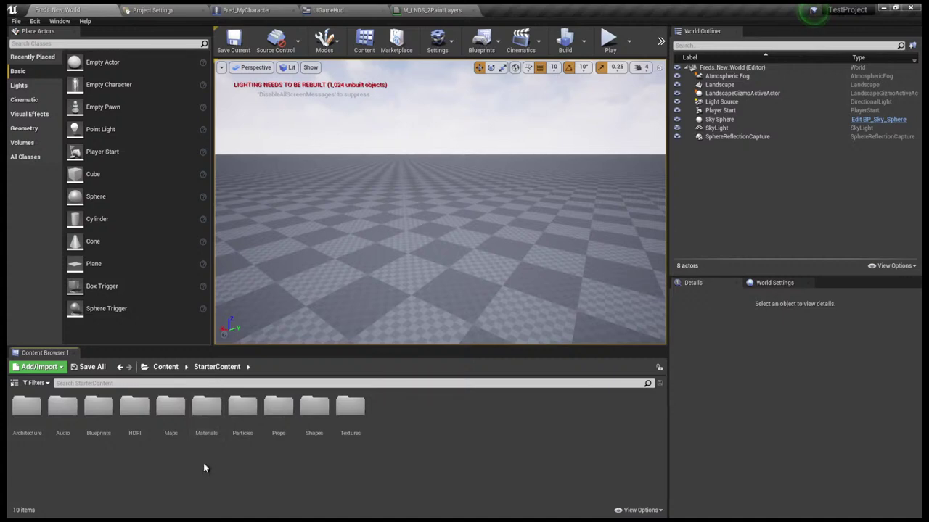
double_click(204, 407)
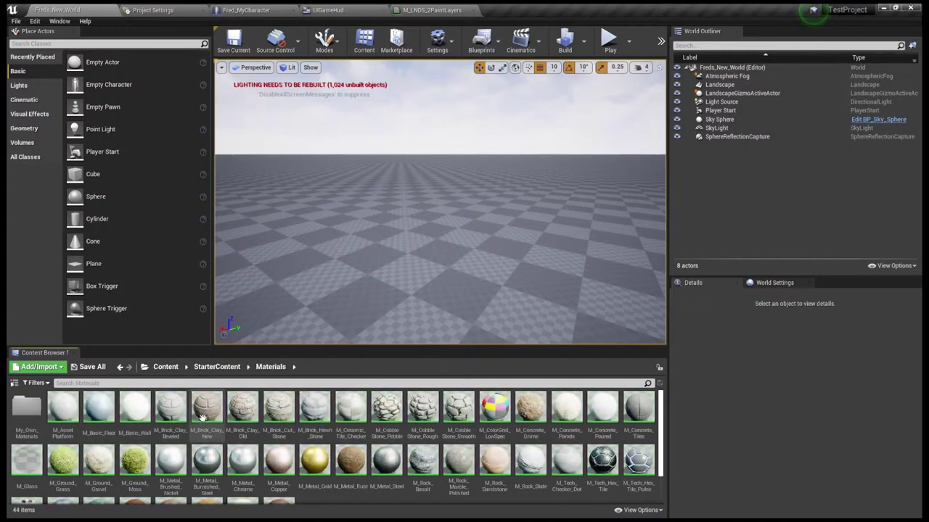
double_click(29, 412)
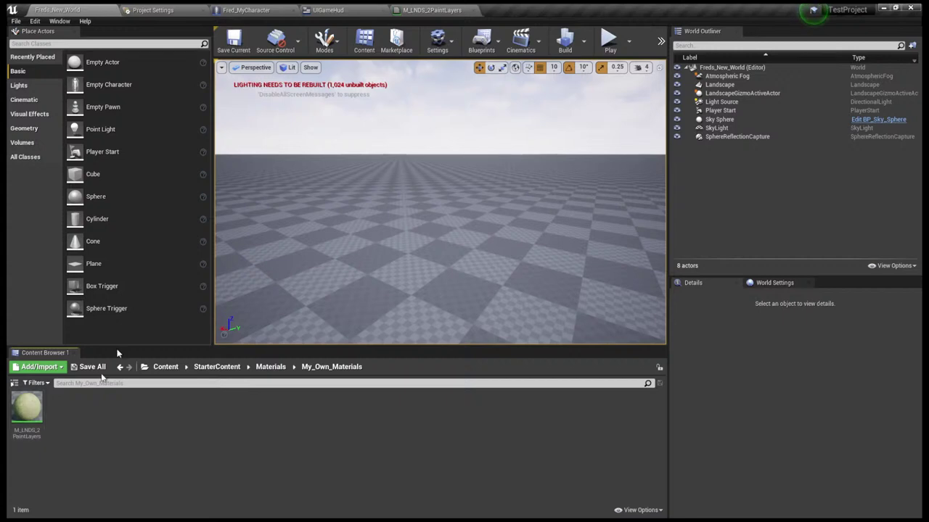
Inspect the M_LNDS_2PaintLayers graph, then switch back to the Freds_New_World level
click(414, 11)
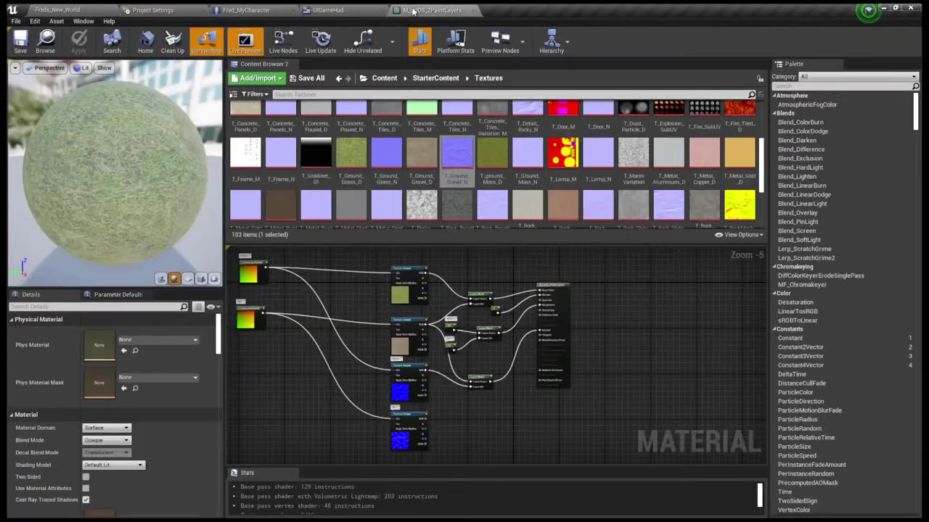
scroll(458, 273, down, 2)
scroll(326, 271, up, 2)
right_drag(329, 263, 379, 276)
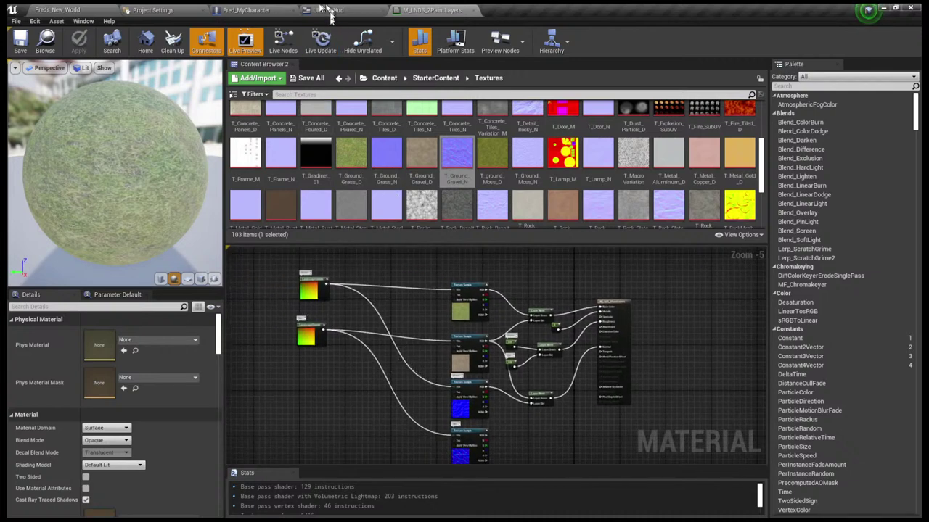
click(74, 9)
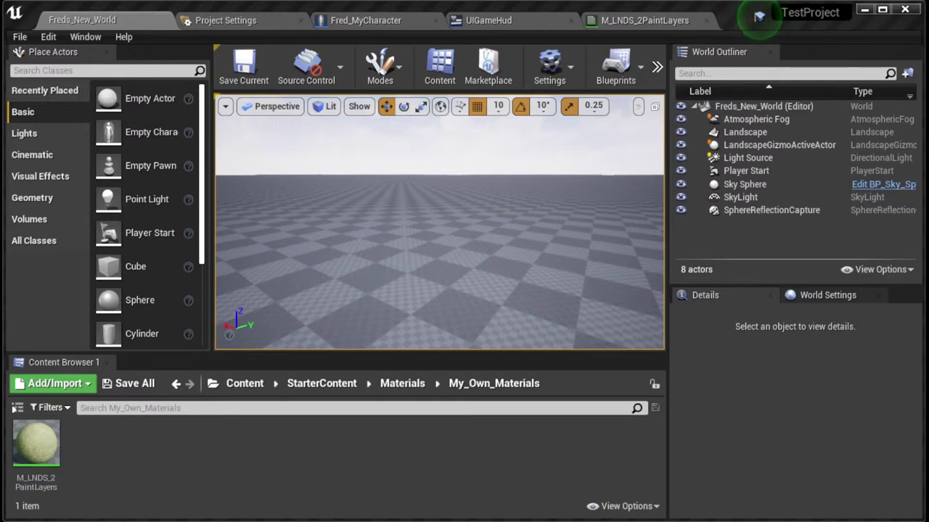
Focus the viewport on the Landscape and scroll its Details to the empty Landscape Material
click(759, 16)
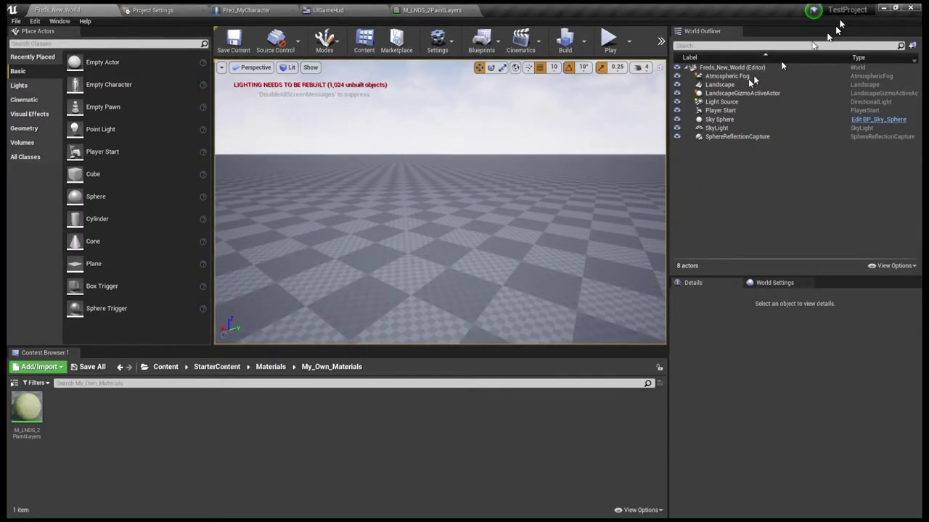
click(882, 9)
click(718, 84)
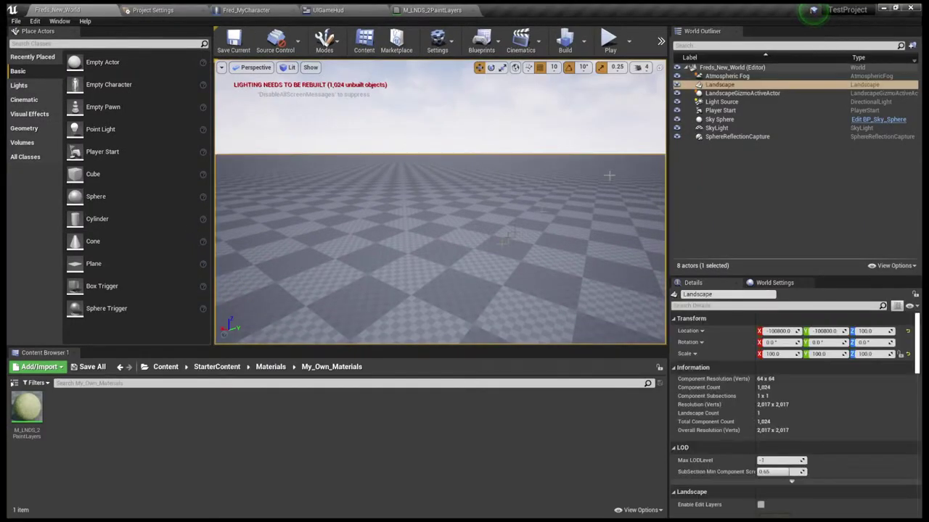
double_click(718, 84)
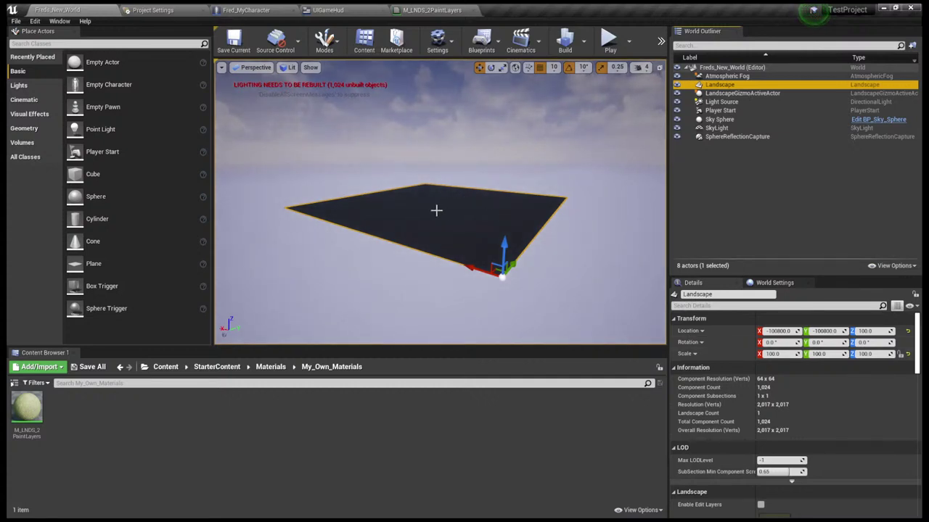
scroll(817, 373, down, 10)
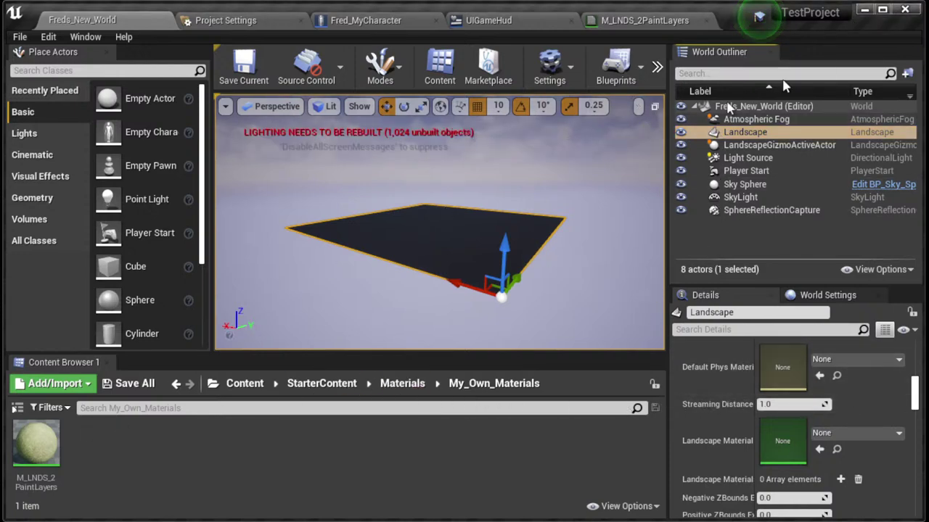
click(883, 11)
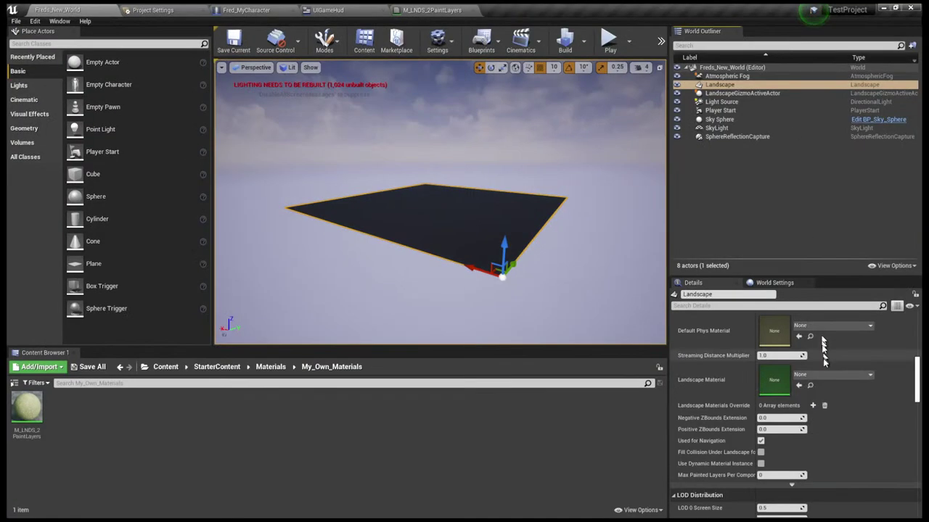
scroll(734, 342, up, 3)
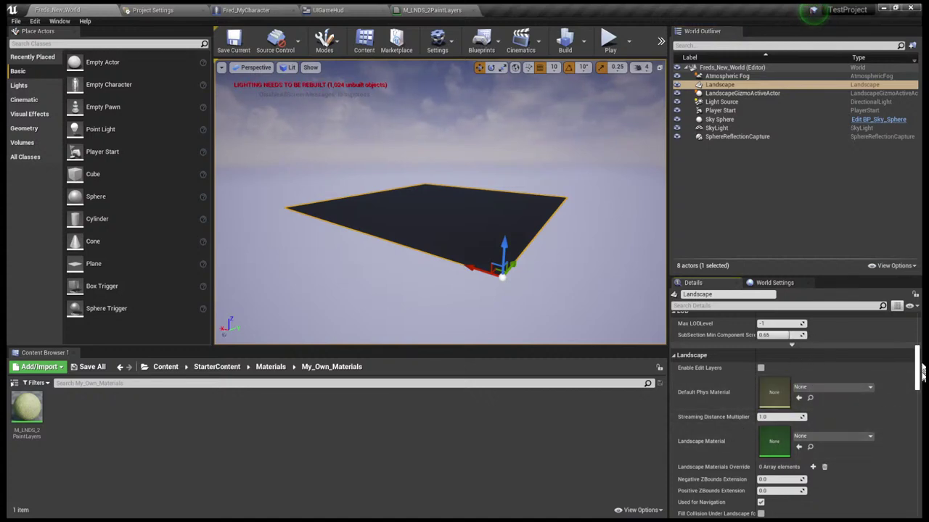
mouse_move(915, 355)
mouse_down()
mouse_move(912, 377)
mouse_move(914, 368)
mouse_up()
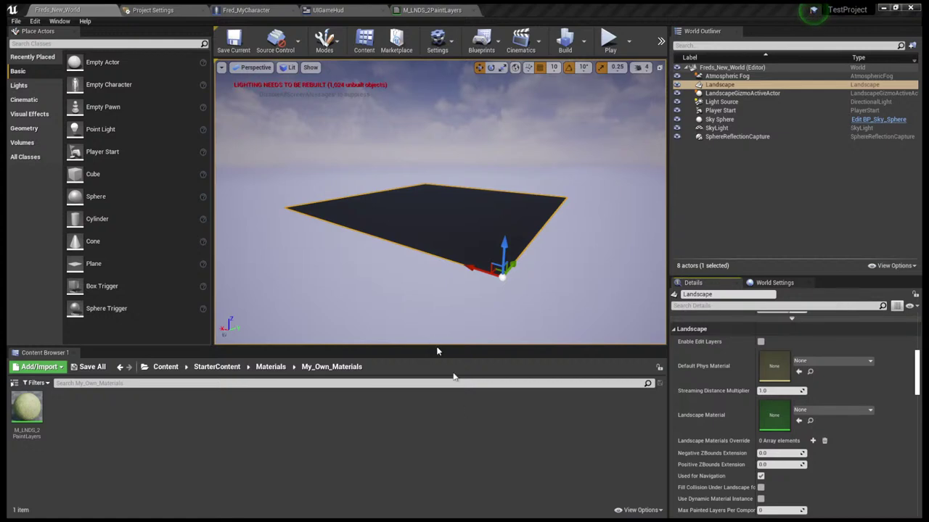
Assign M_LNDS_2PaintLayers as the Landscape Material and switch to Landscape mode
click(24, 411)
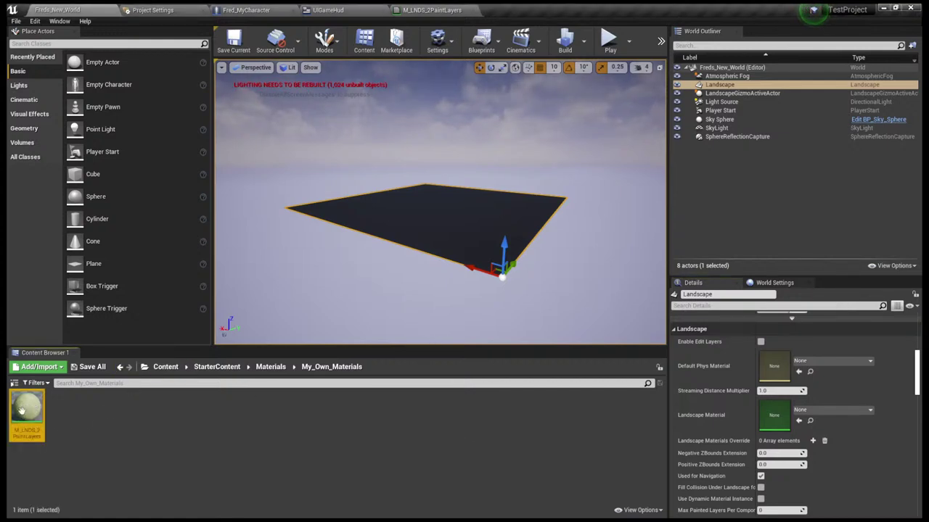
drag(29, 410, 772, 411)
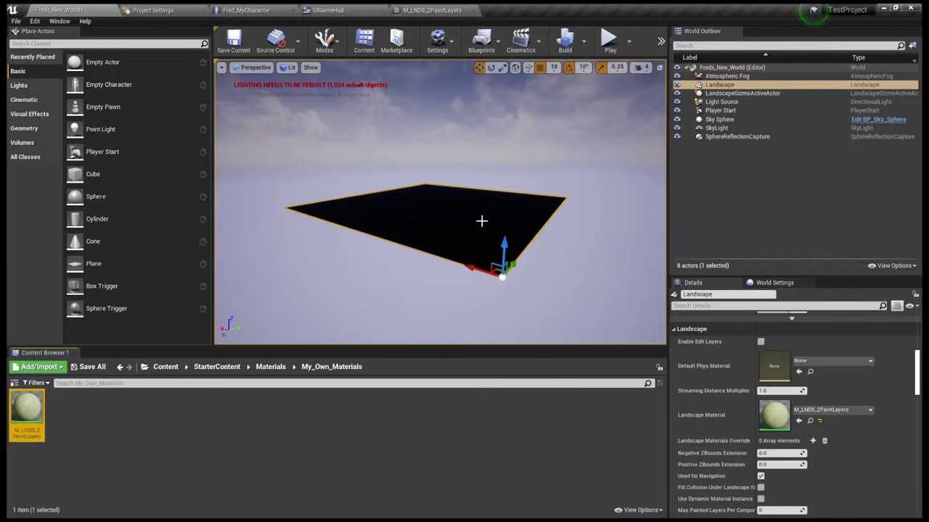
click(334, 45)
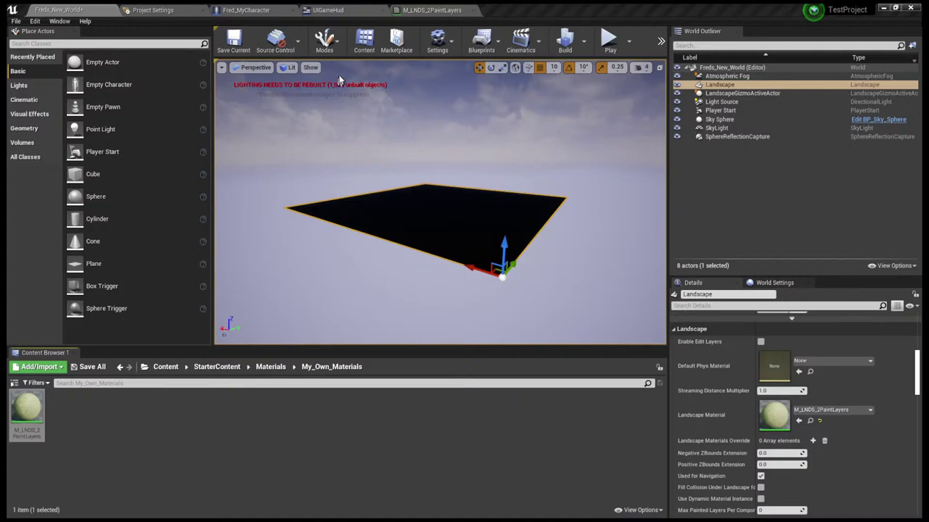
click(336, 48)
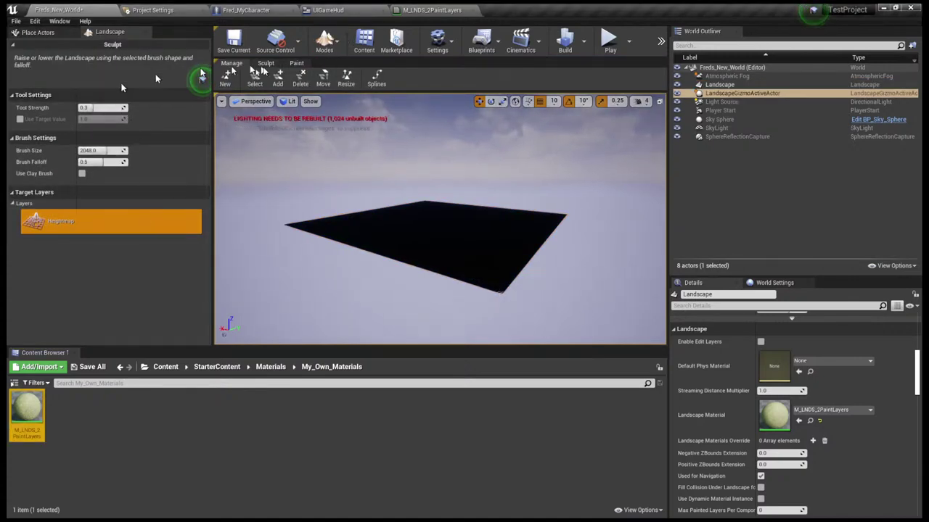
Create Grass and Dirt layer info assets in the Paint tab, then play the level
click(297, 65)
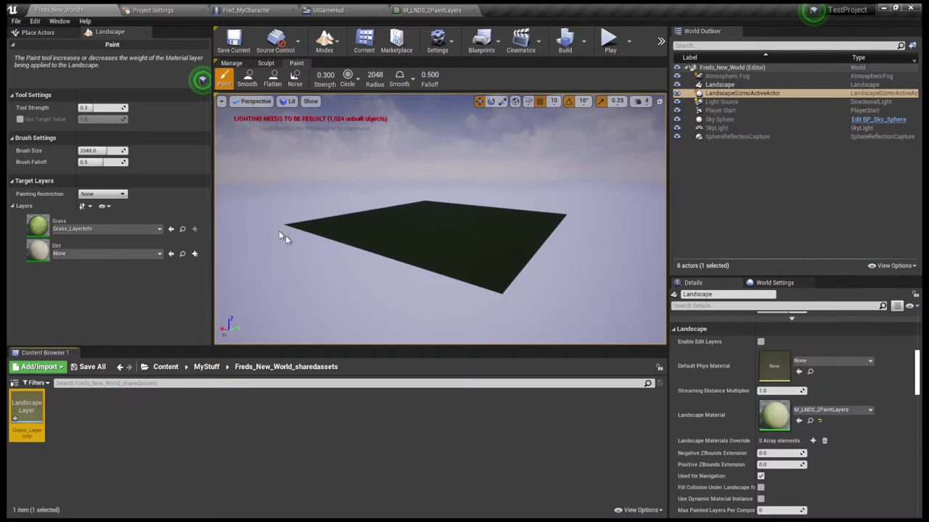
click(288, 238)
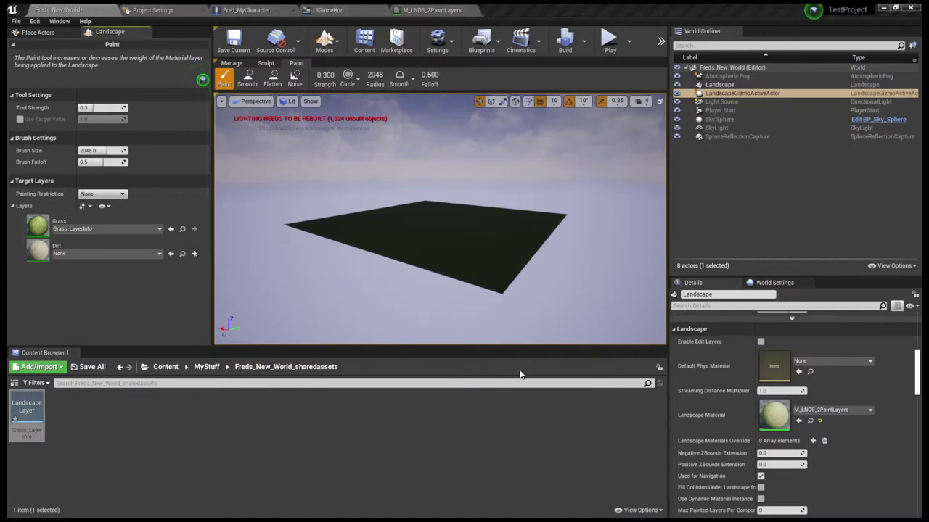
key(Return)
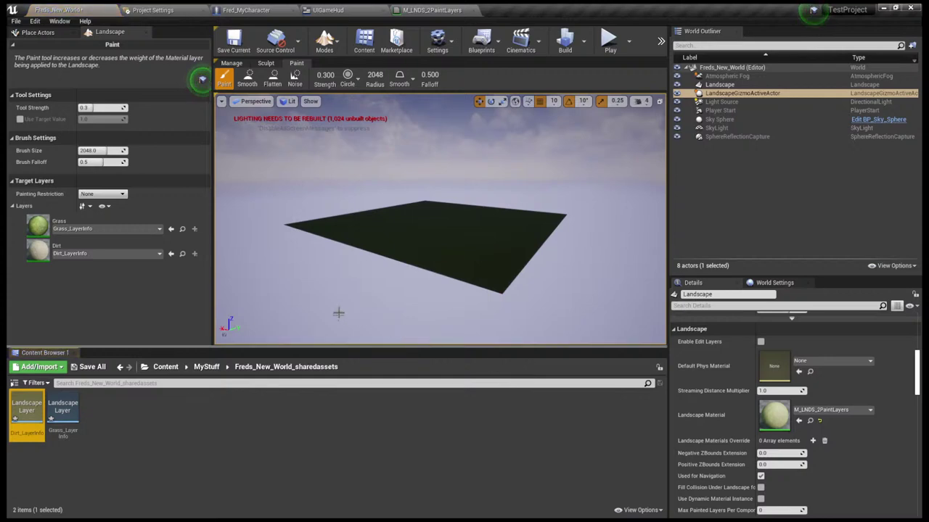
click(740, 85)
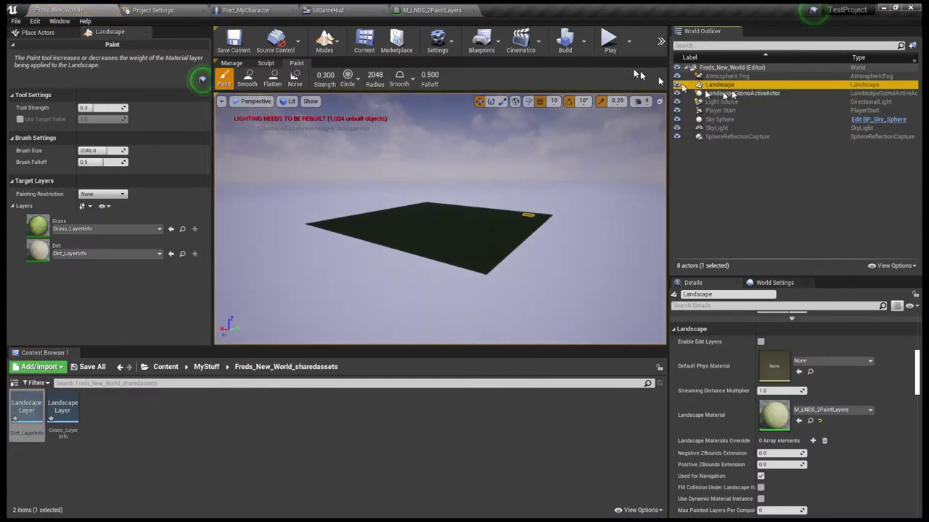
click(609, 44)
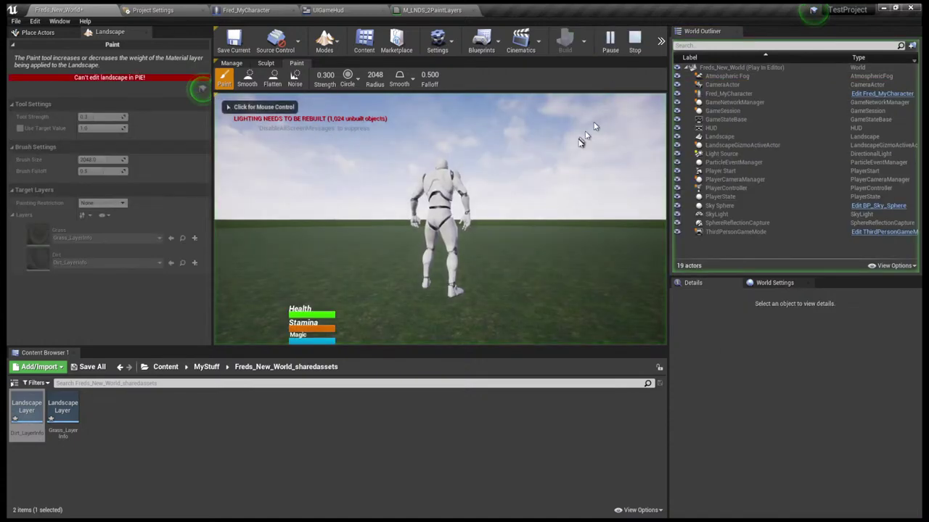
Walk the character forward across the grass-covered landscape
key(a)
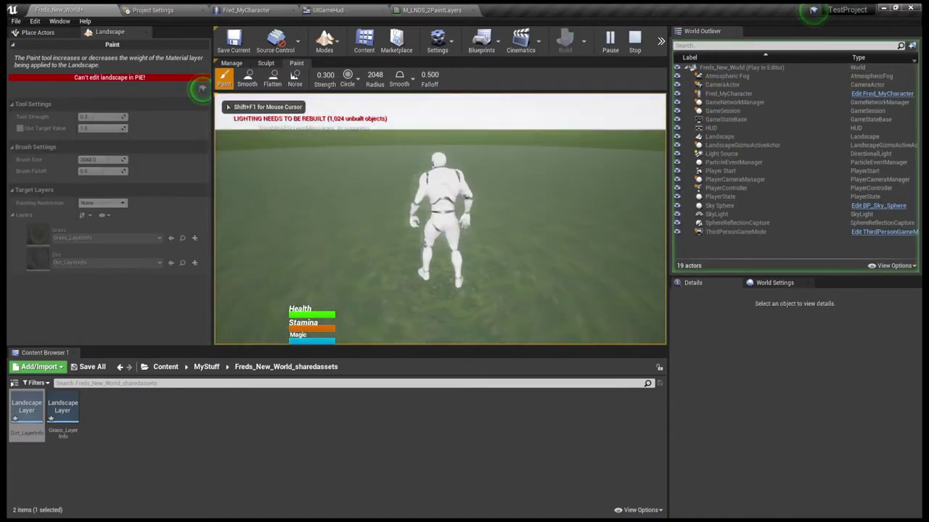
key(w)
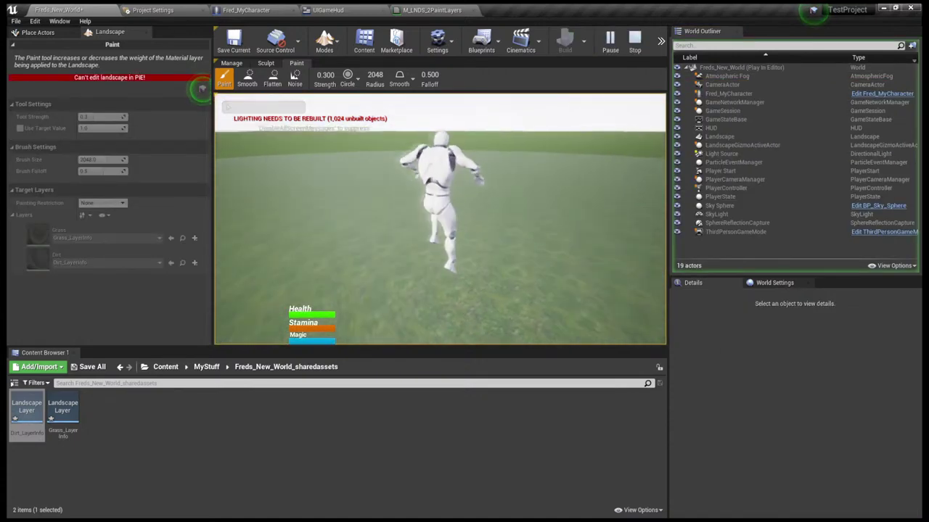
key(w)
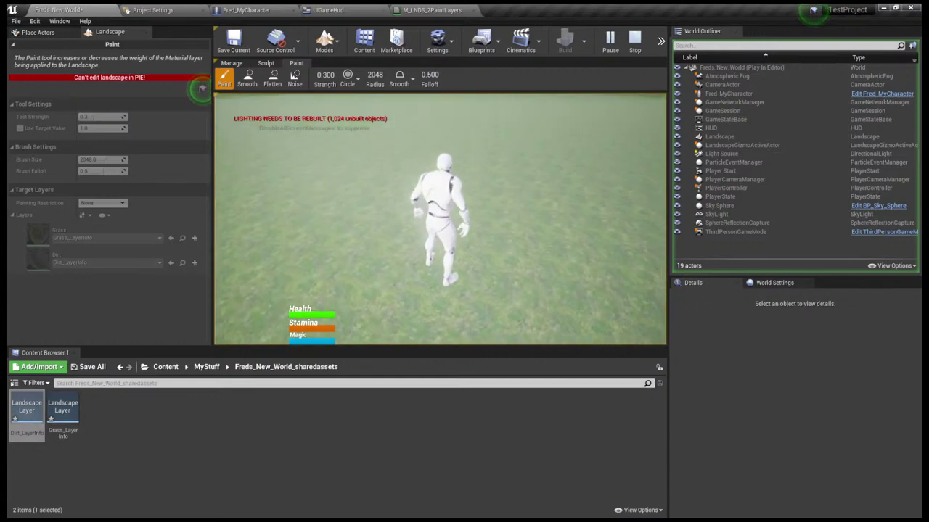
key(w)
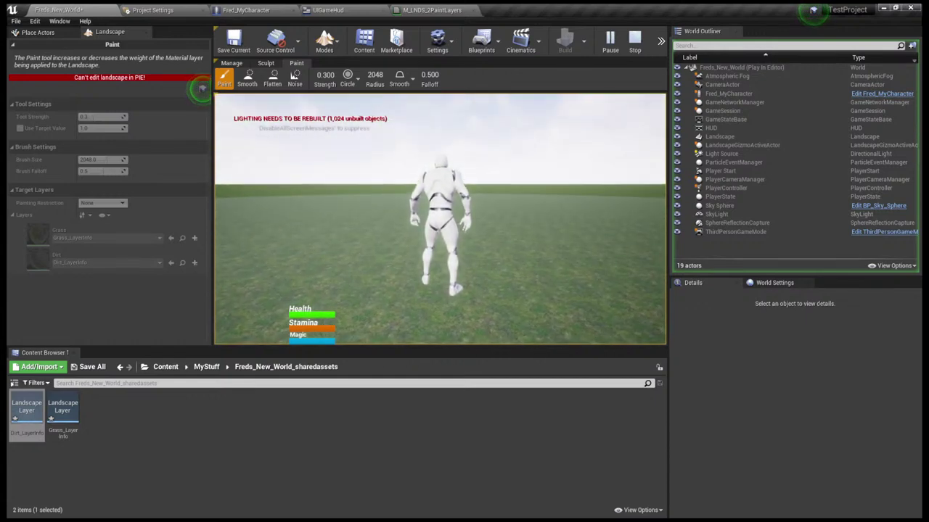
key(w)
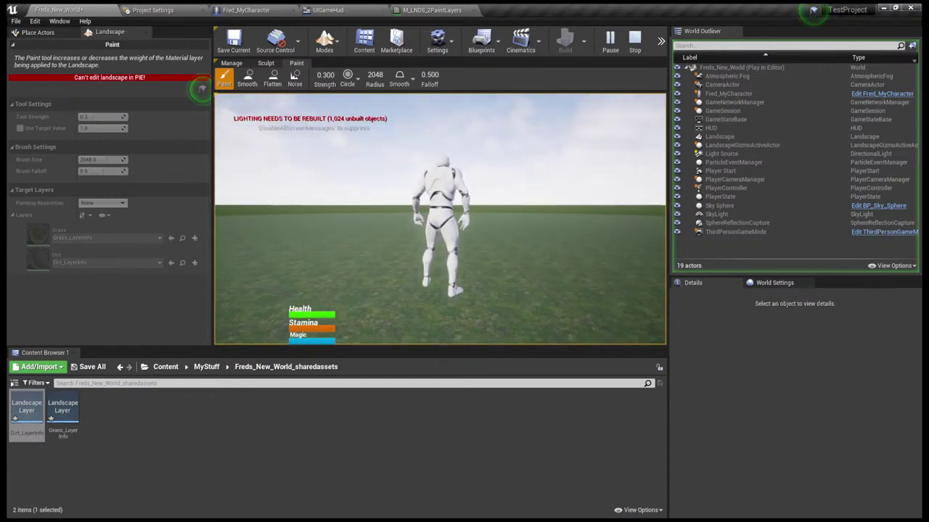
key(w)
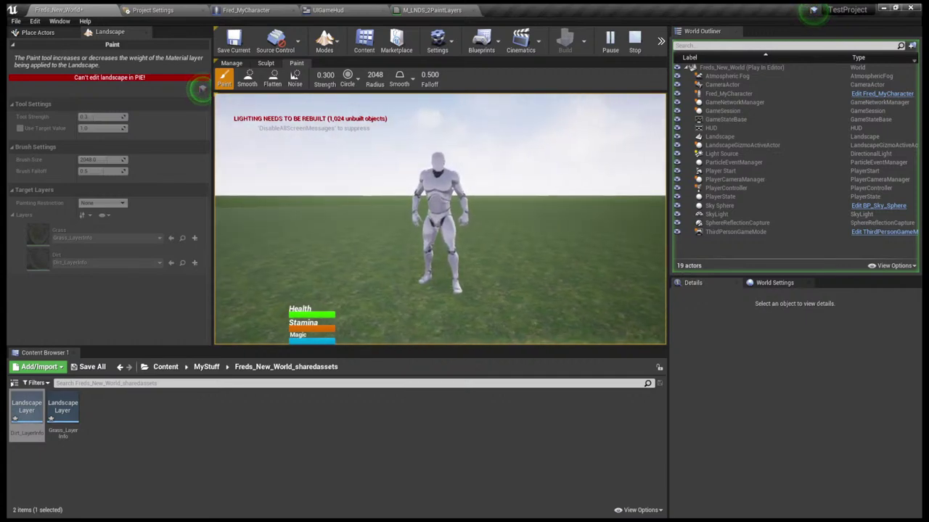
key(w)
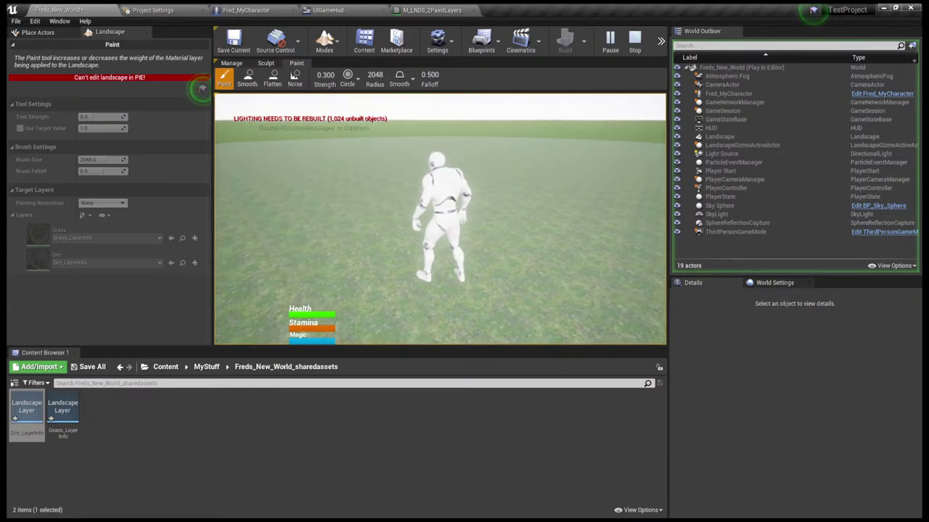
Make the character jump, run it off to the right, then end the play session
key(s)
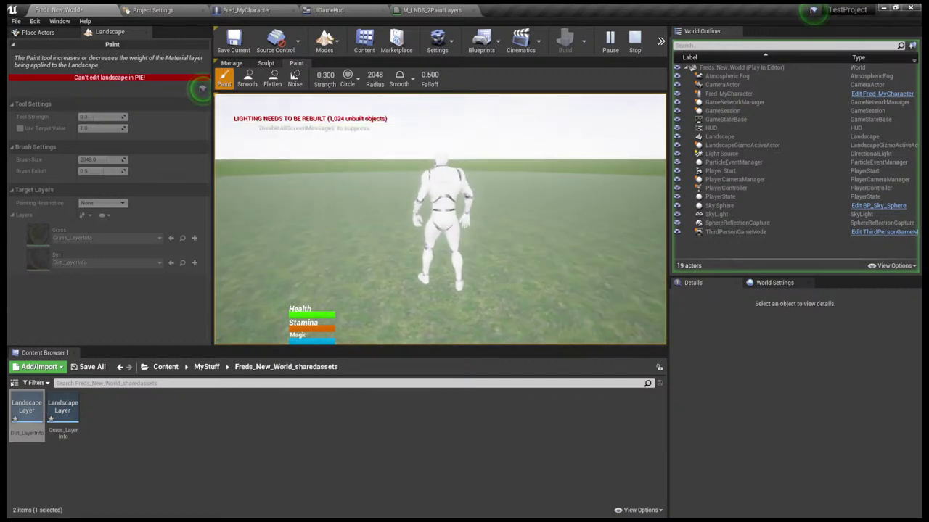
key(a)
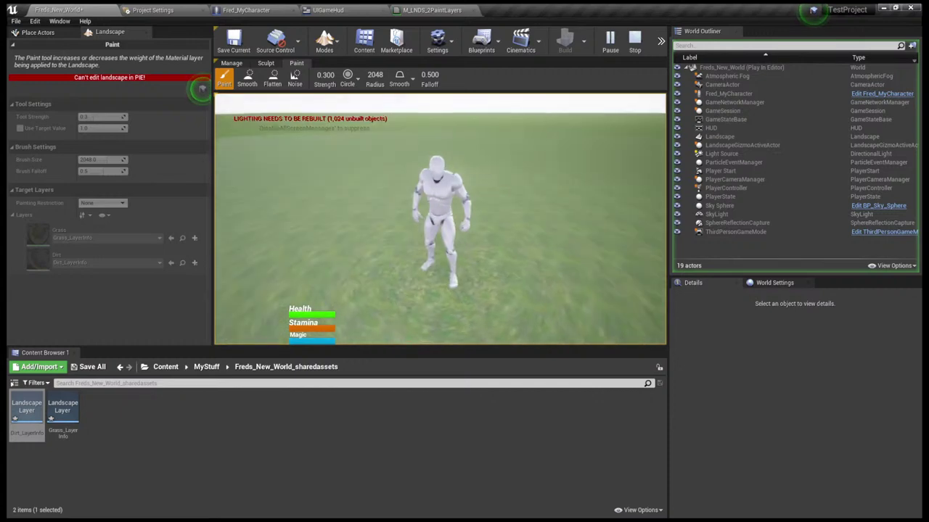
key(space)
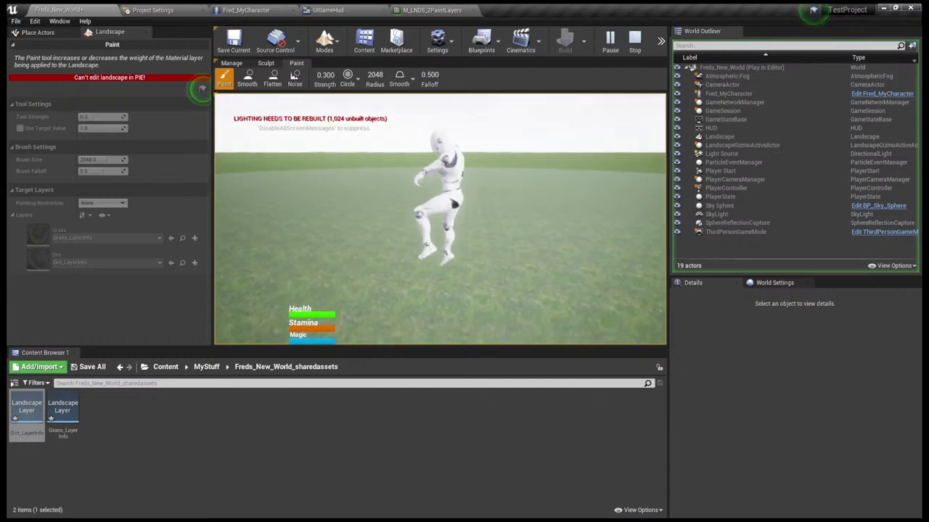
key(w)
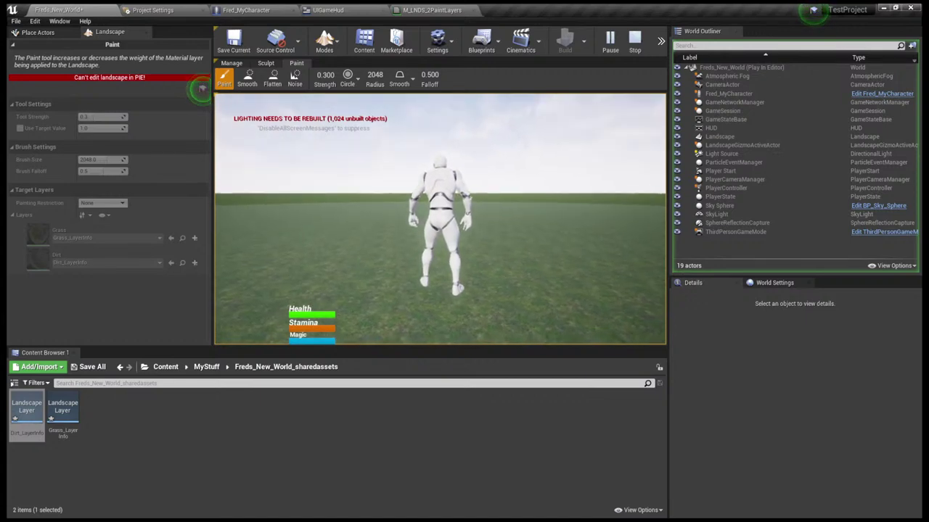
key(d)
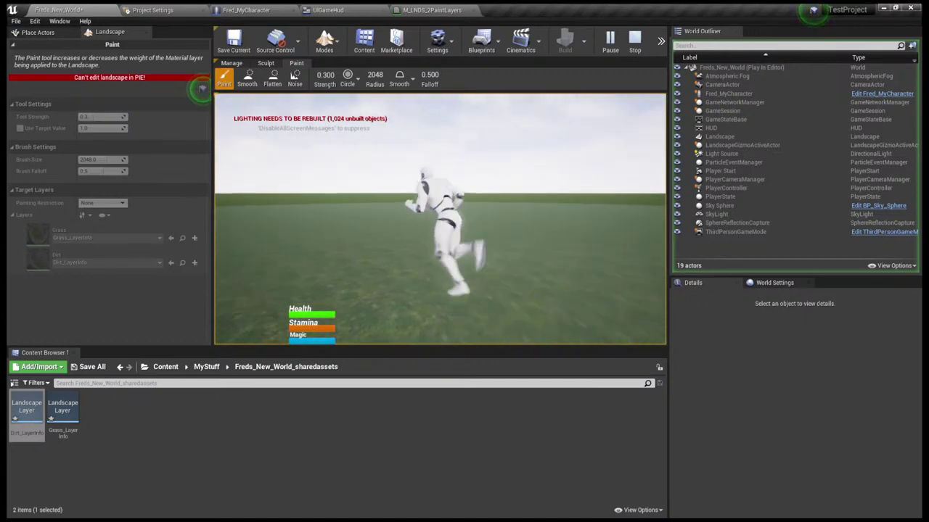
key(d)
key(d)
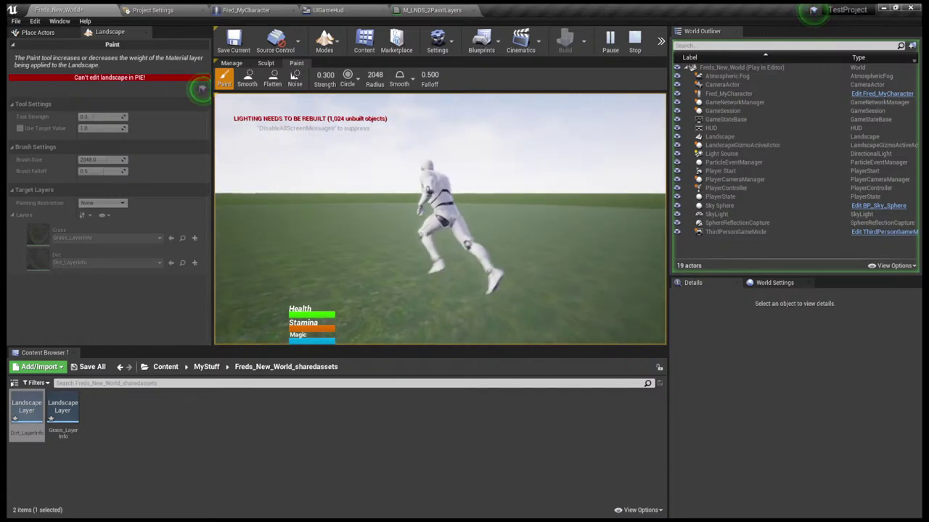
key(d)
key(d)
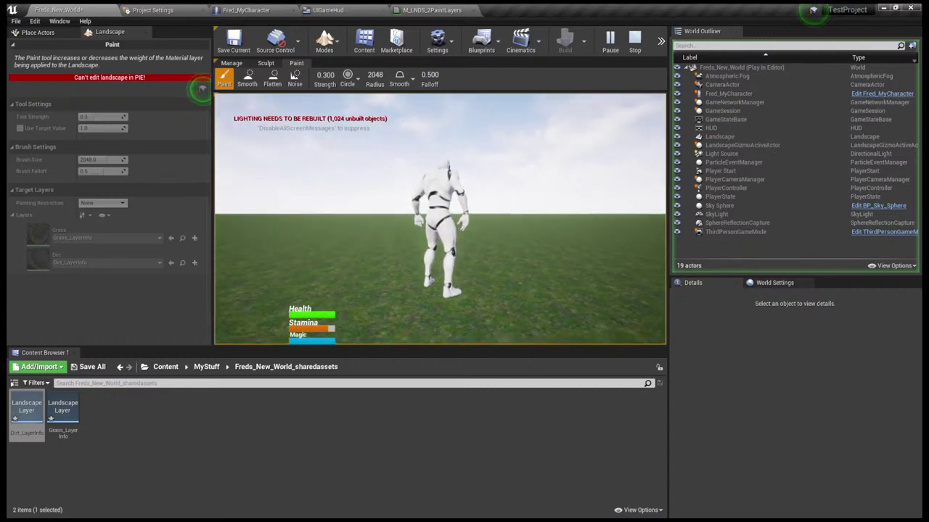
key(d)
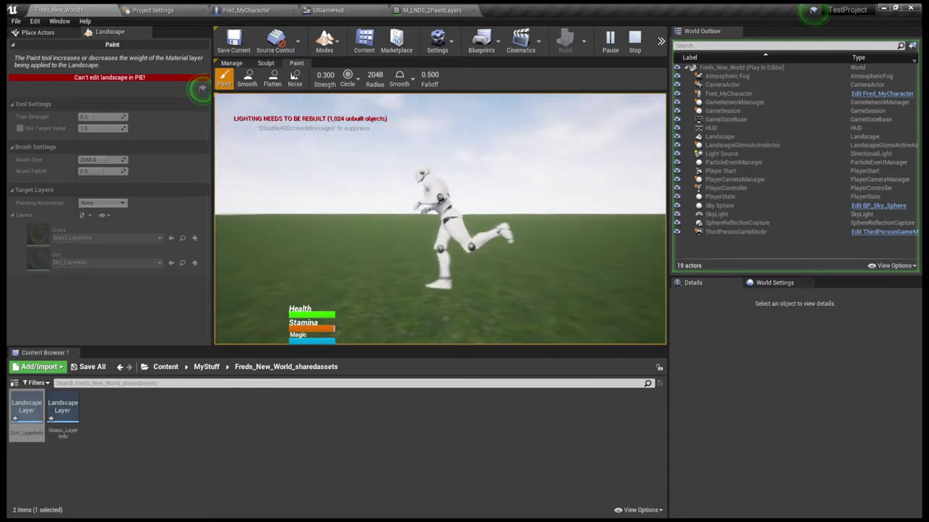
key(w)
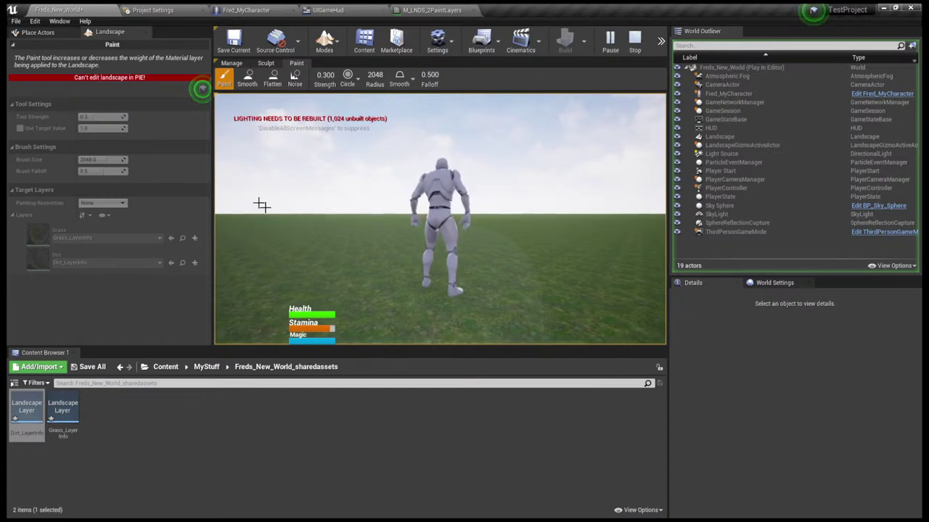
key(Escape)
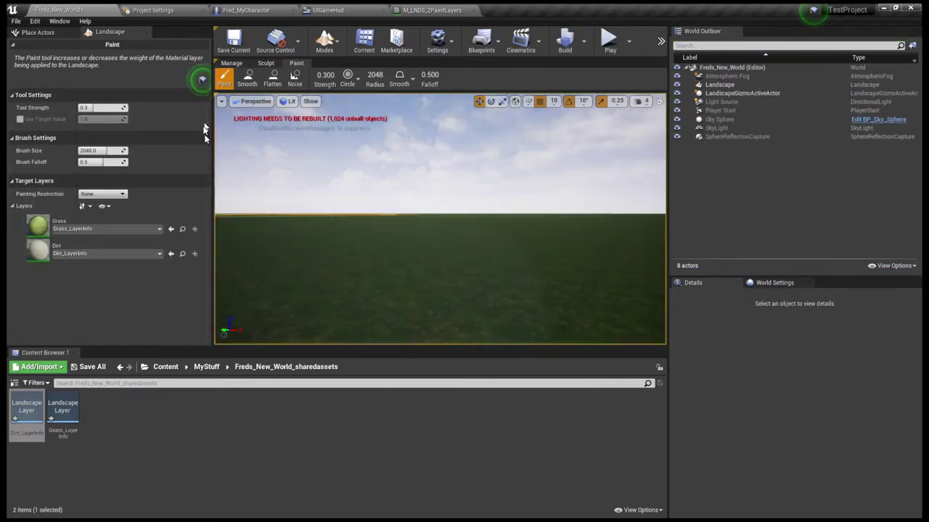
Browse the World Settings for Freds_New_World, then switch the editor to Landscape mode
click(325, 42)
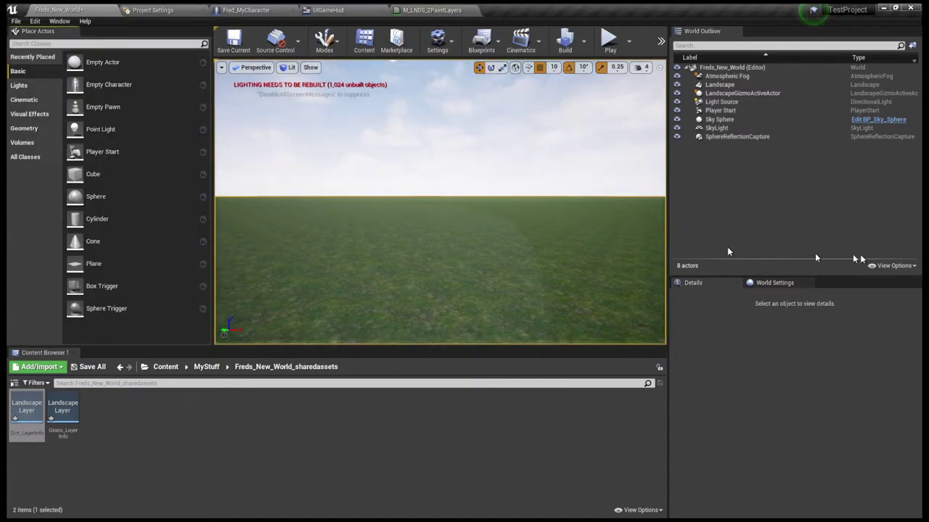
click(777, 284)
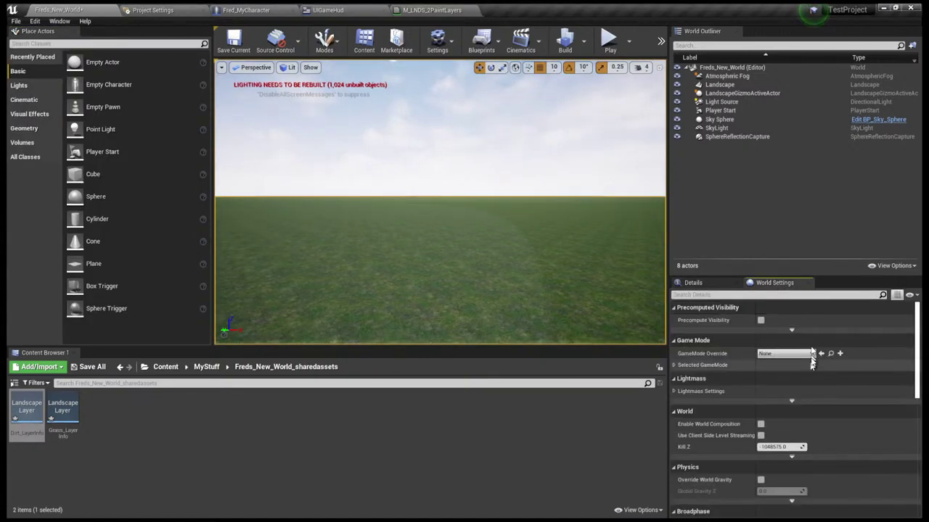
scroll(791, 375, down, 4)
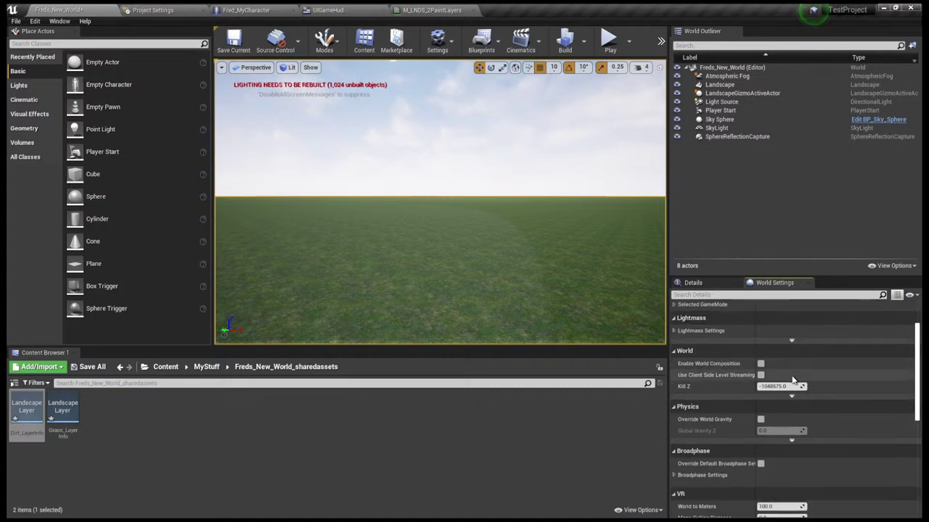
scroll(793, 380, down, 7)
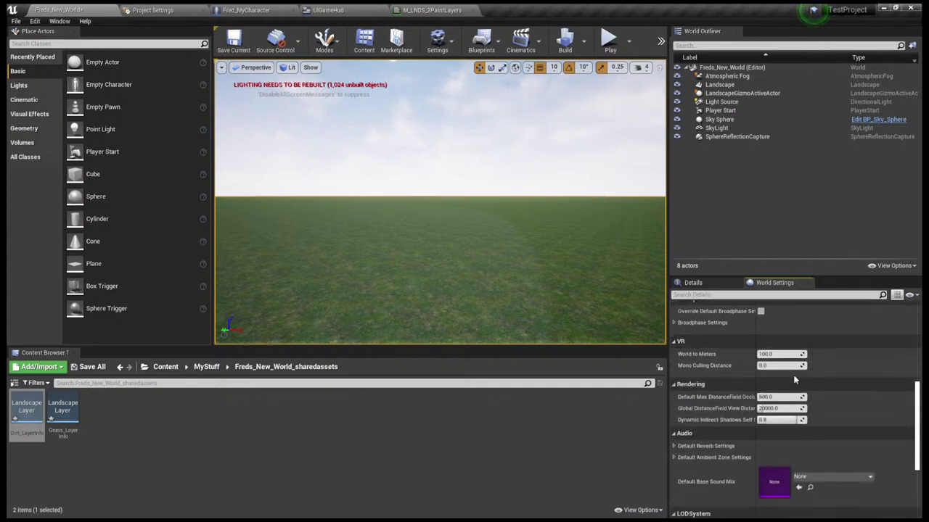
scroll(794, 375, up, 7)
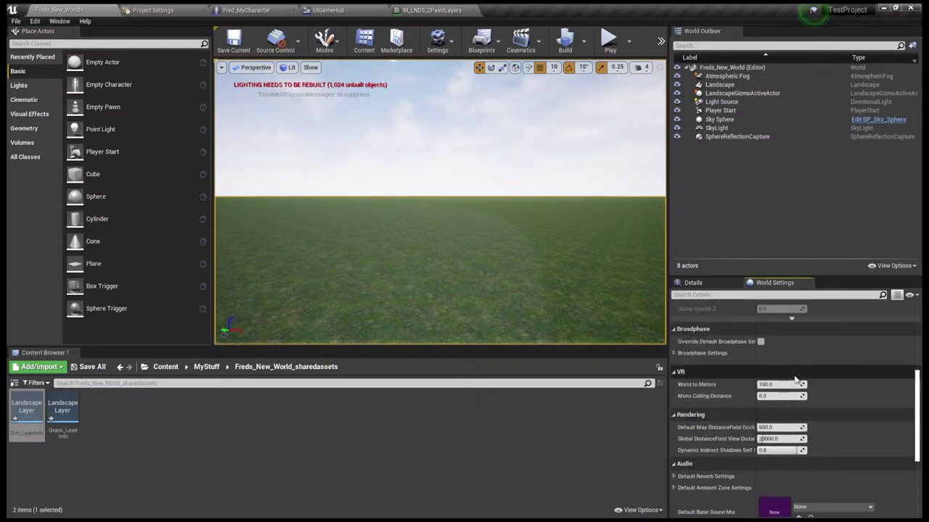
scroll(794, 375, up, 6)
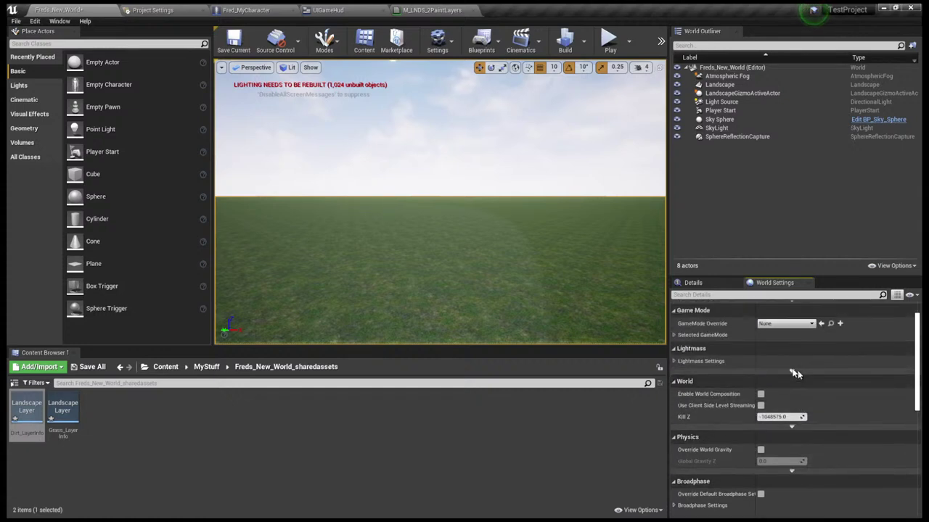
click(324, 40)
click(345, 82)
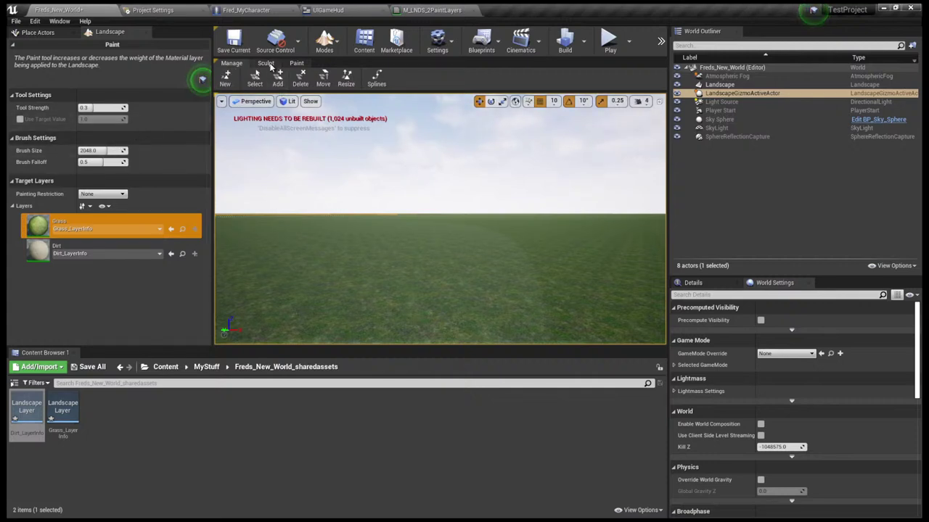
Open the landscape Resize panel and select the Landscape actor in the World Outliner
click(348, 80)
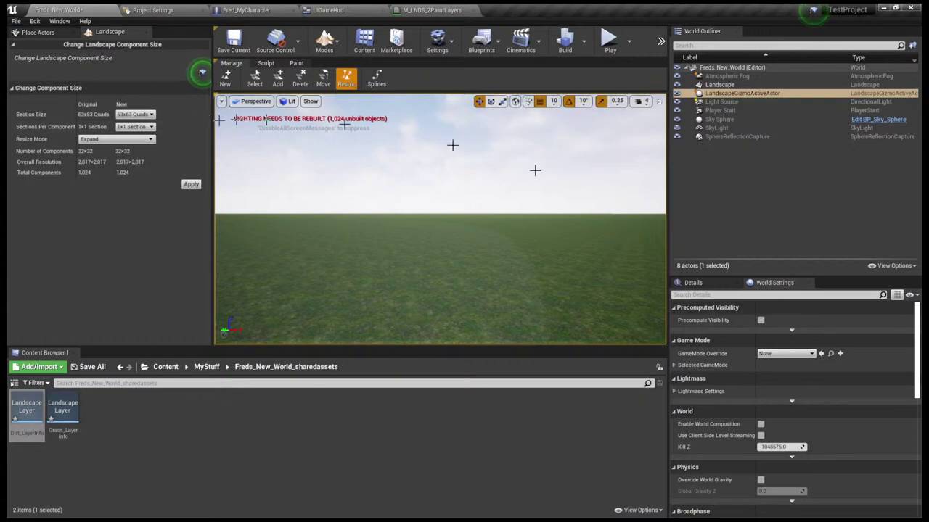
click(712, 282)
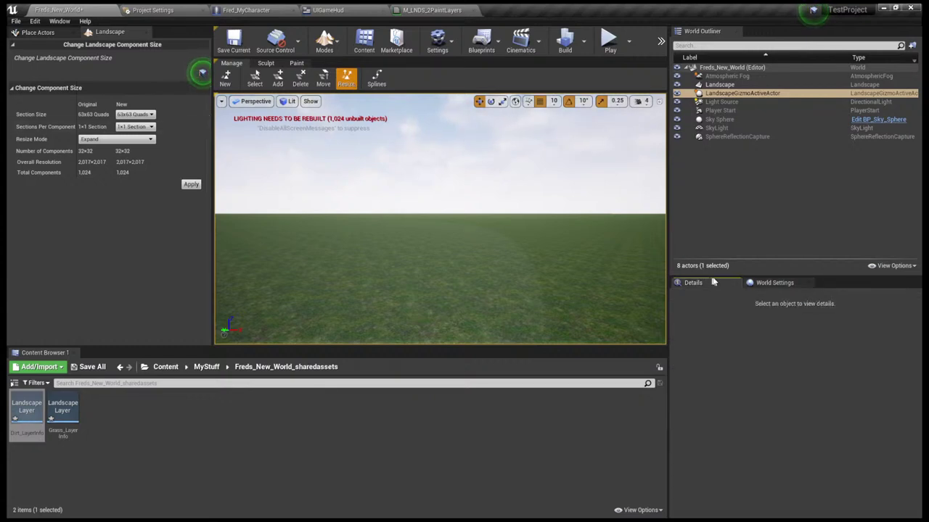
click(766, 284)
click(719, 85)
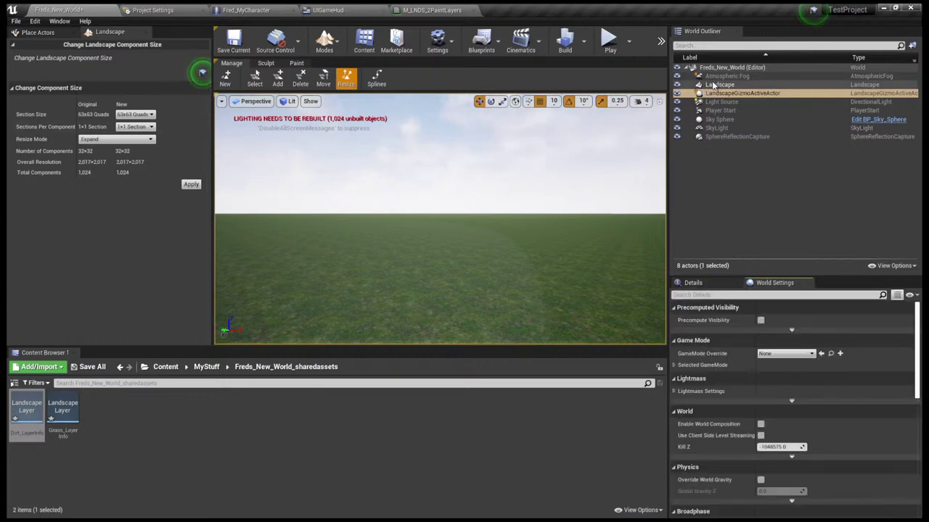
Browse the World Settings, collapsing and re-expanding the Precomputed Visibility section
scroll(798, 333, down, 5)
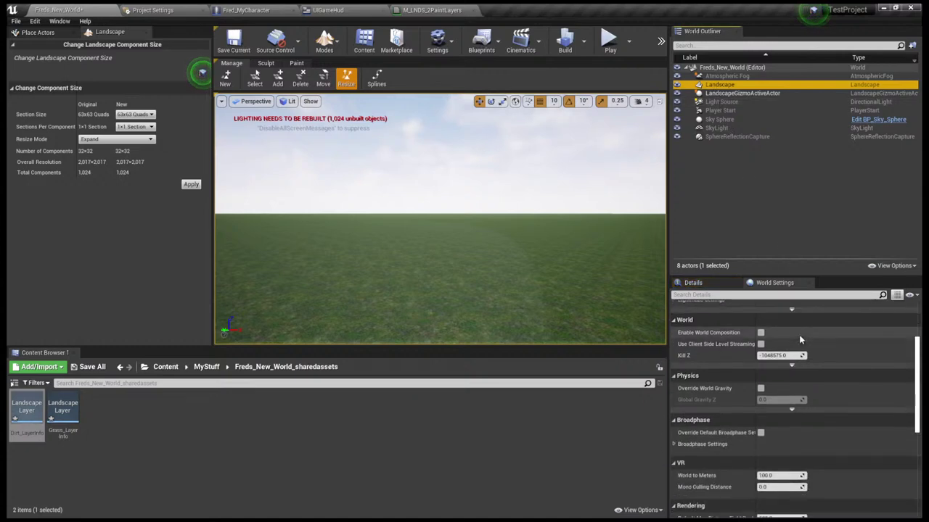
scroll(799, 335, down, 6)
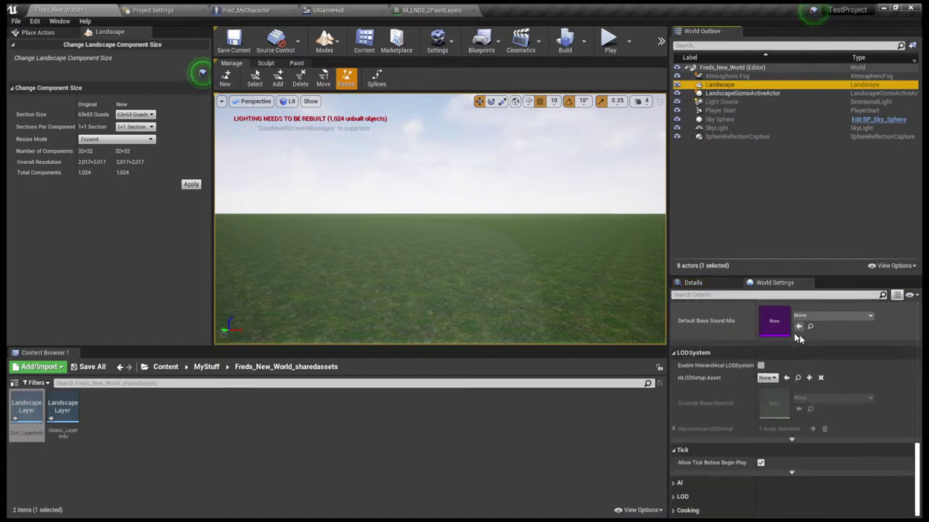
scroll(798, 338, up, 10)
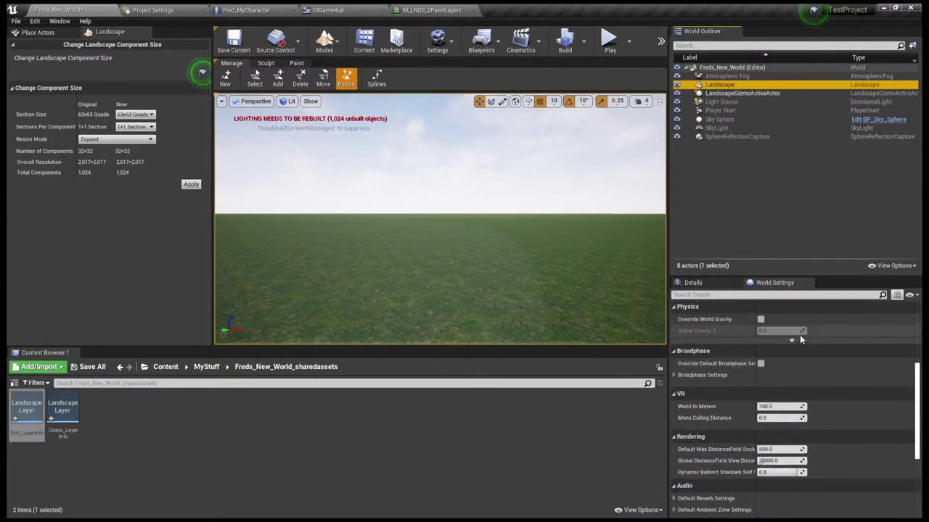
scroll(798, 338, up, 3)
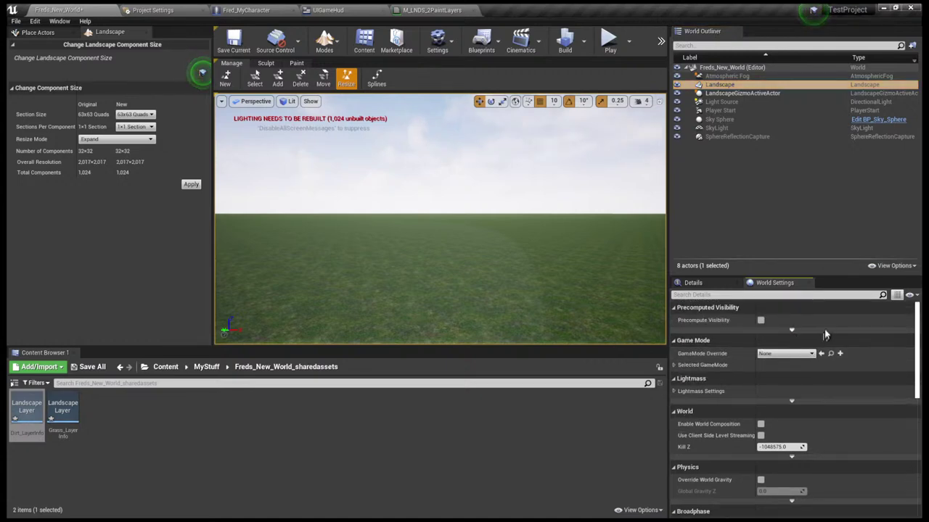
click(812, 310)
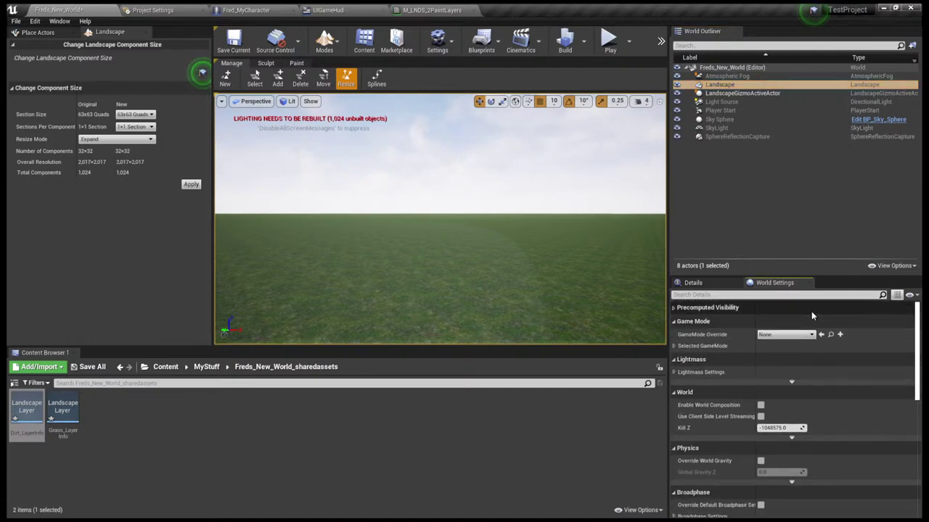
click(674, 309)
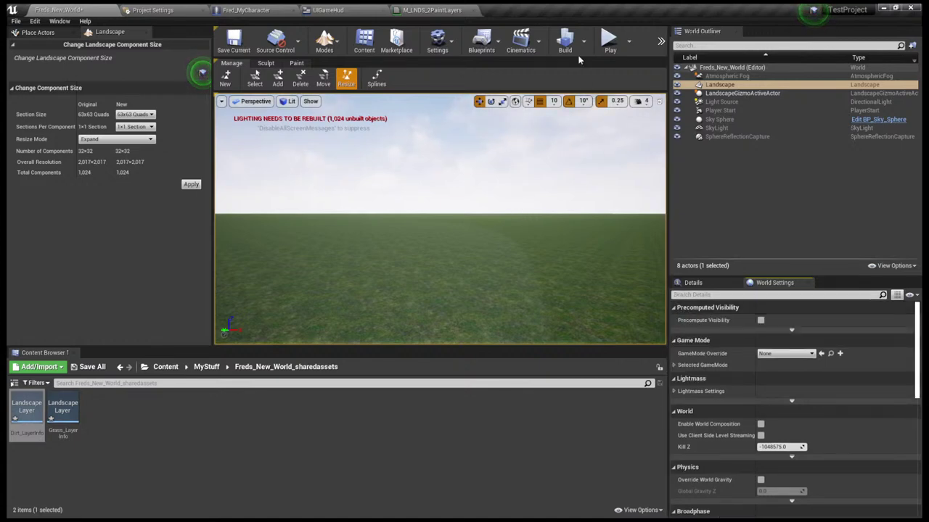
Play the level, run the character forward and rightward across the grass, then stop
click(607, 46)
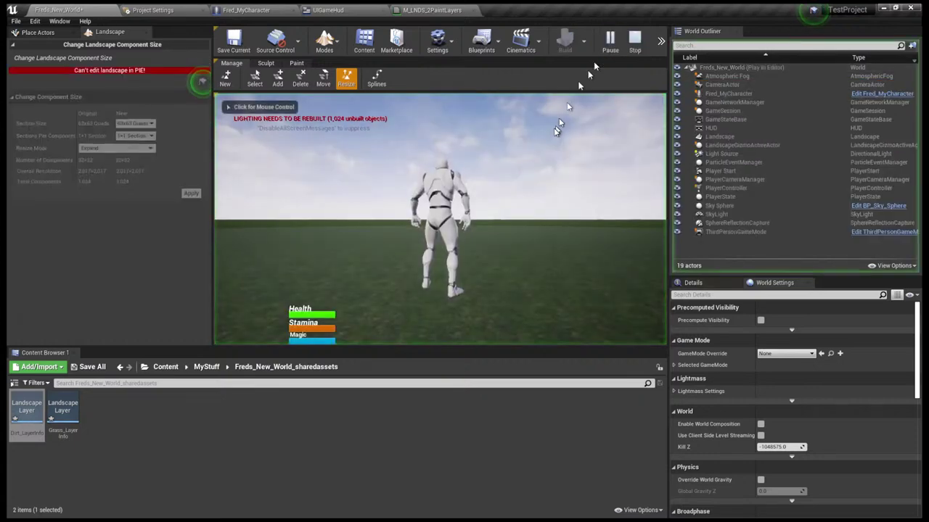
key(w)
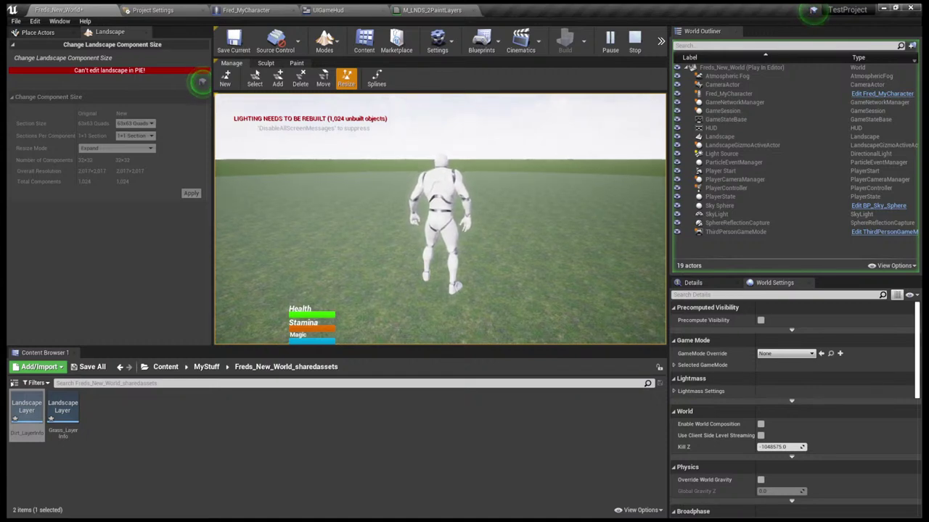
key(d)
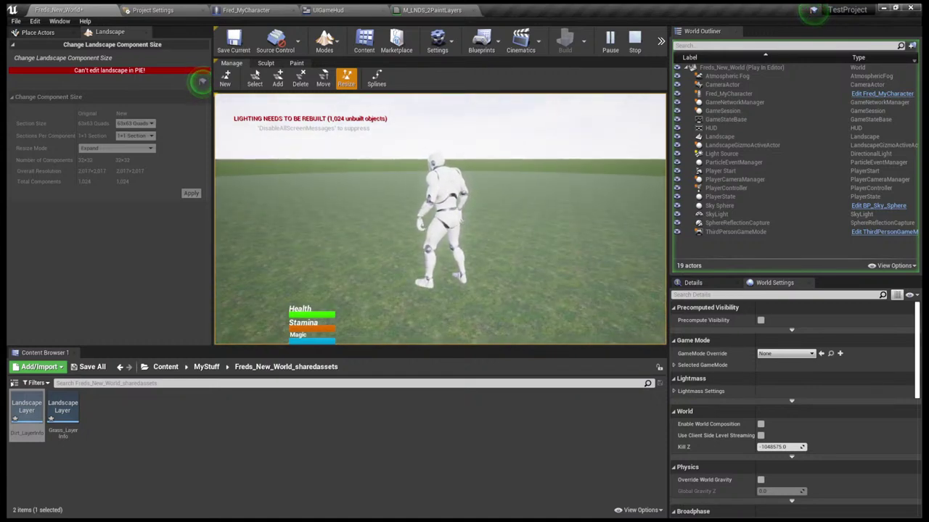
key(d)
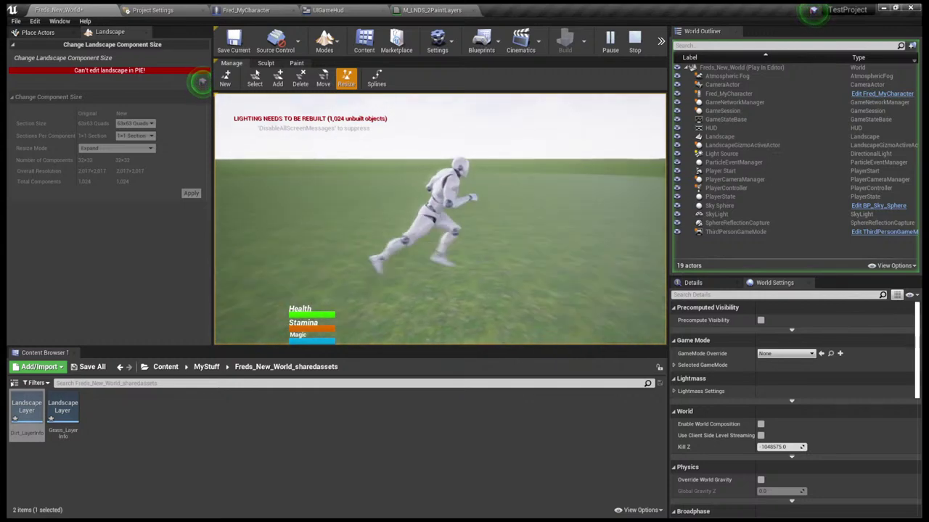
key(w)
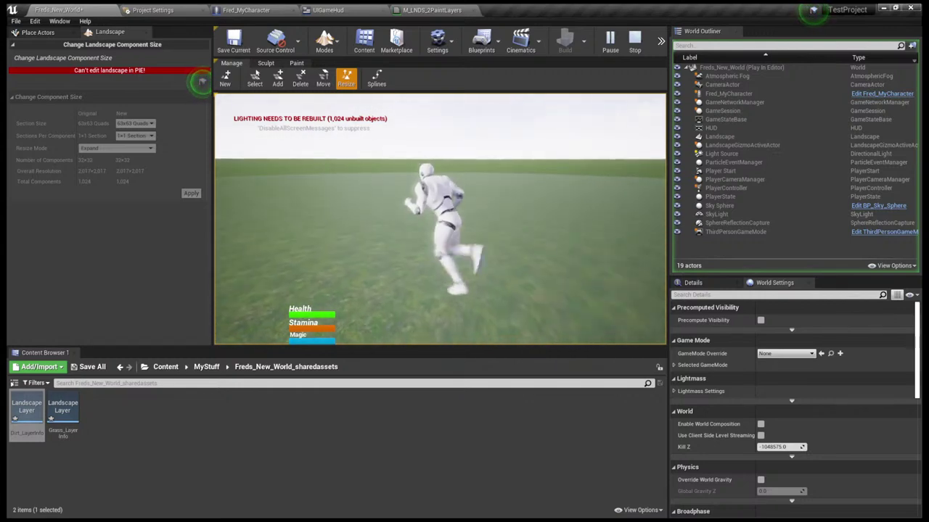
key(d)
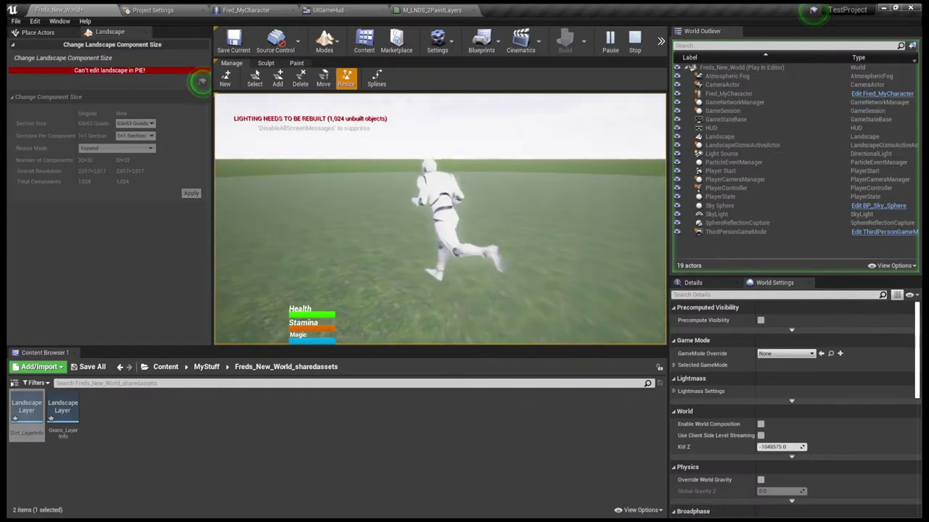
key(d)
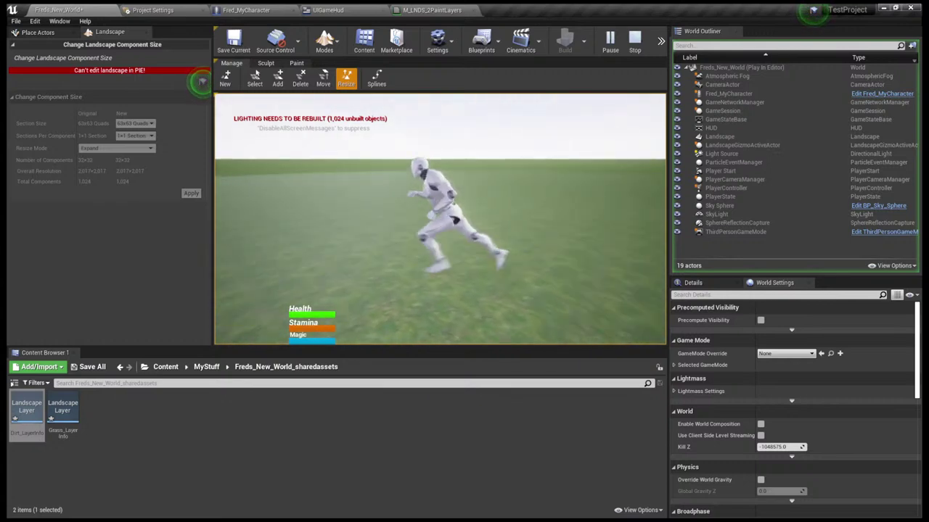
key(w)
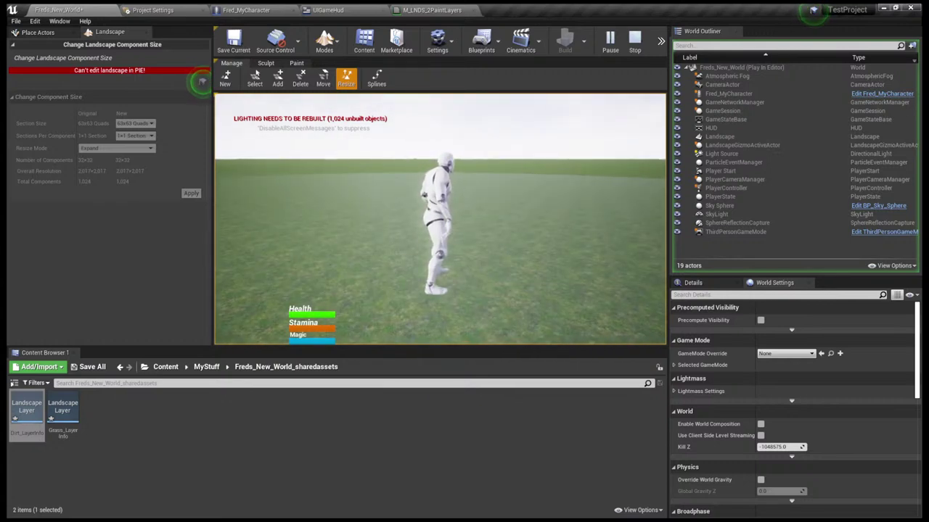
key(Escape)
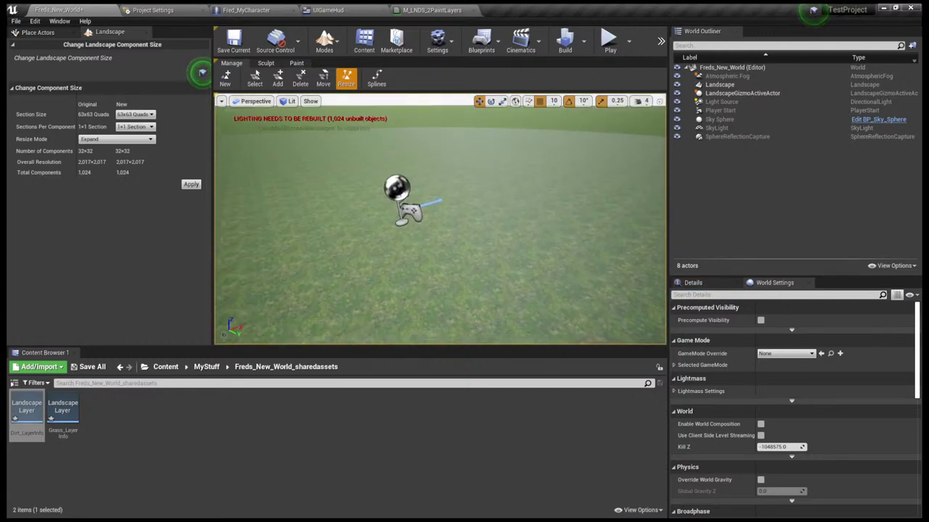
Select the Dirt paint layer and paint two dirt patches onto the landscape
click(296, 64)
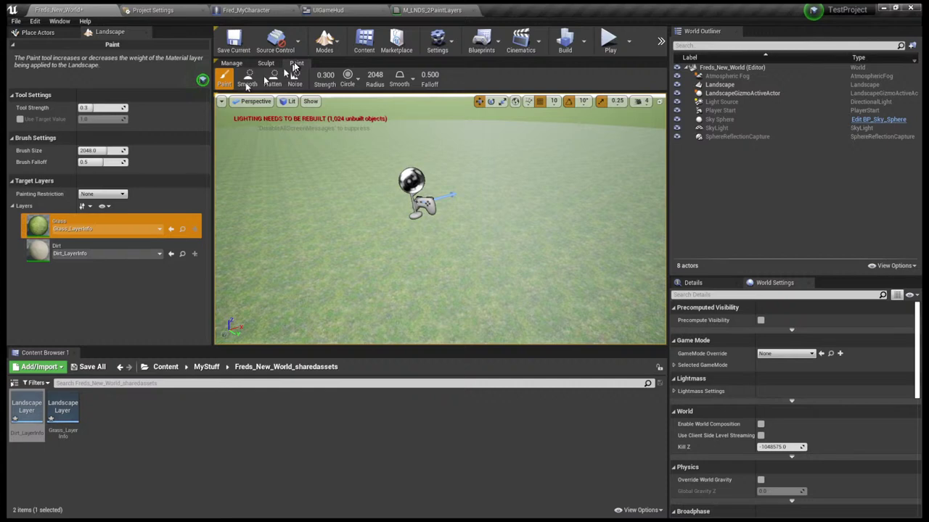
click(38, 252)
click(338, 232)
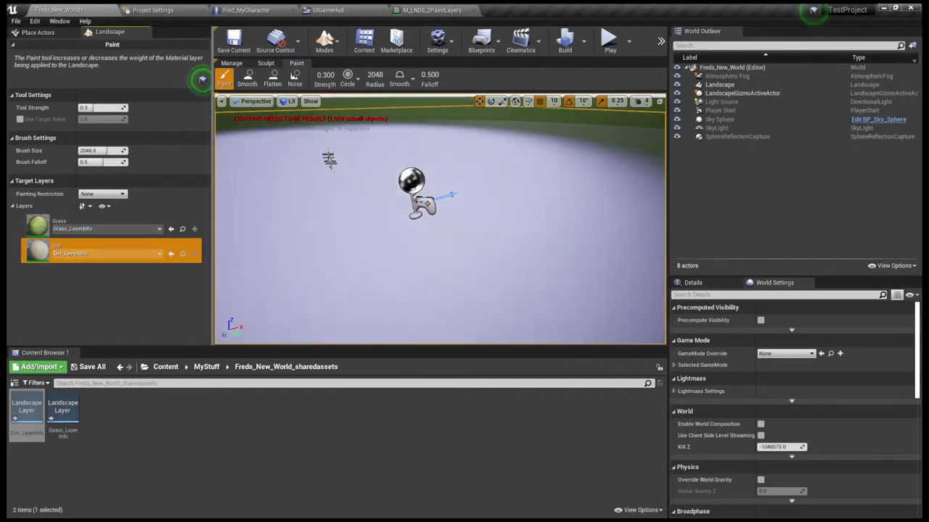
scroll(323, 157, down, 5)
scroll(328, 153, down, 5)
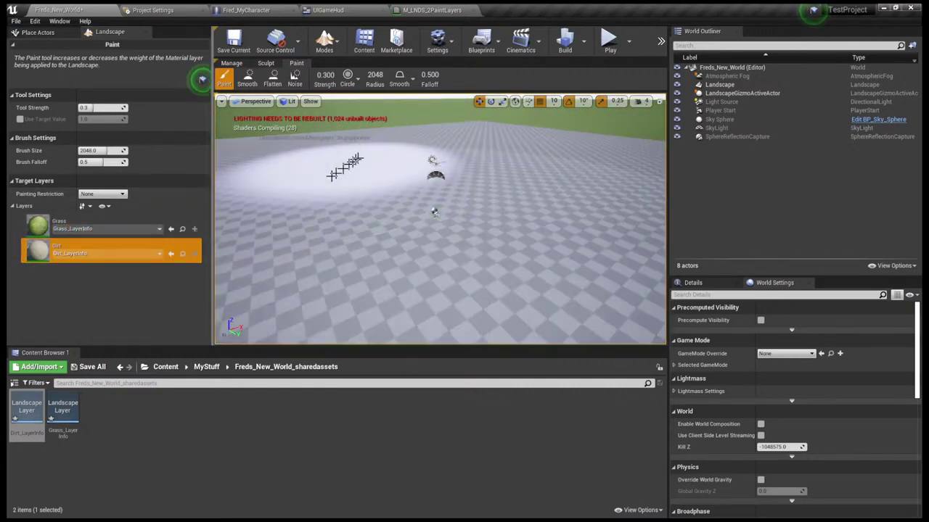
scroll(435, 188, down, 5)
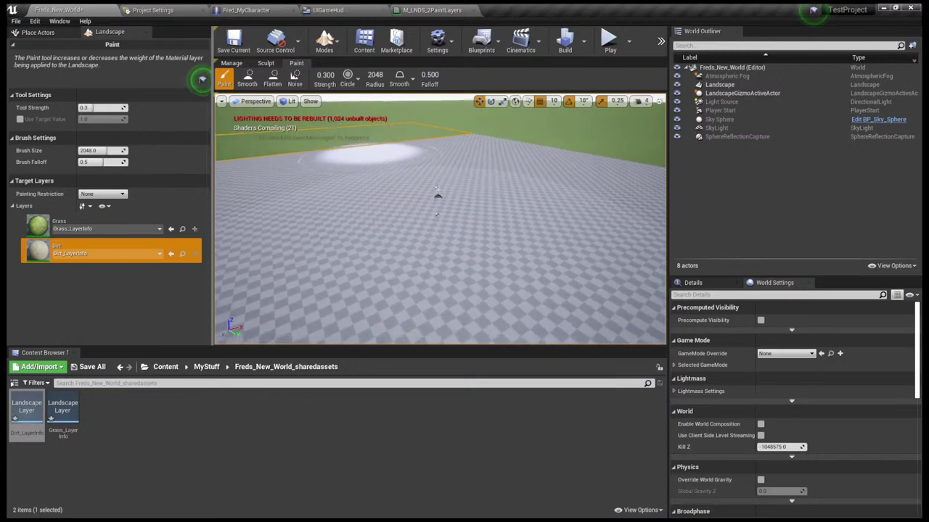
click(439, 196)
mouse_move(372, 149)
mouse_down()
mouse_move(247, 180)
mouse_move(239, 212)
mouse_move(338, 191)
mouse_up()
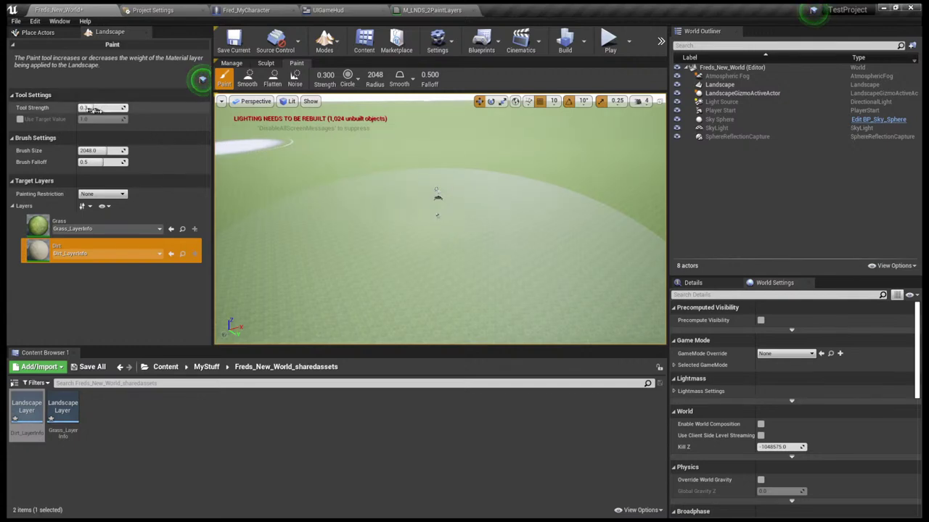
Set tool strength 0.01 and brush size 7000, then paint a wide dirt band
drag(95, 108, 92, 109)
click(101, 107)
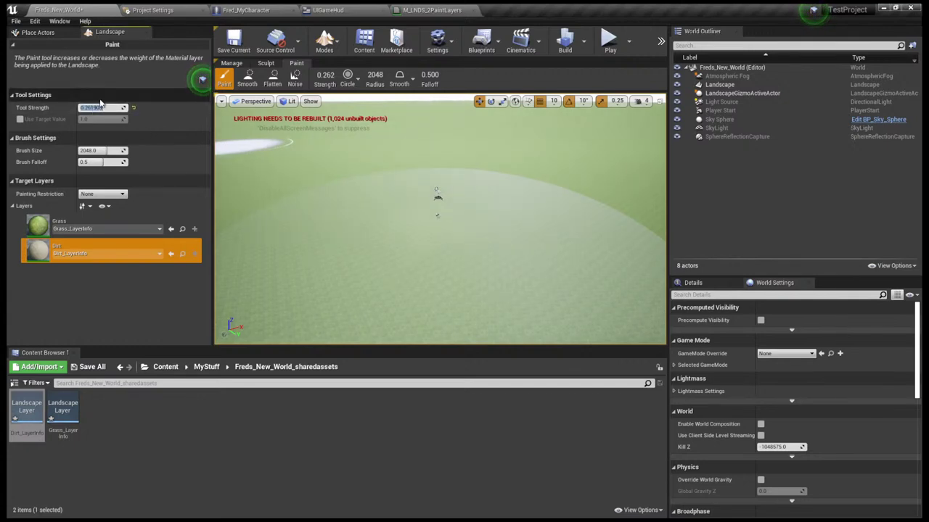
text(0.01)
click(97, 151)
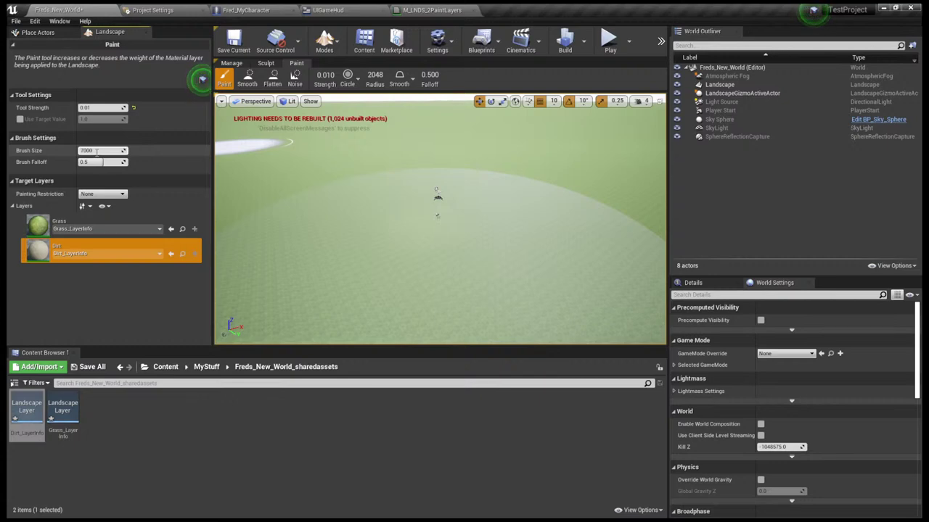
text(7000)
key(Return)
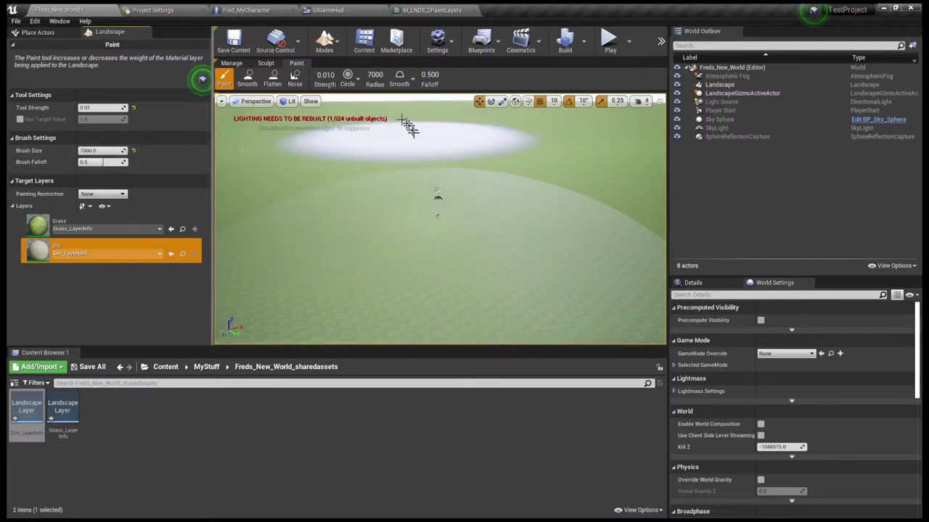
scroll(419, 141, down, 5)
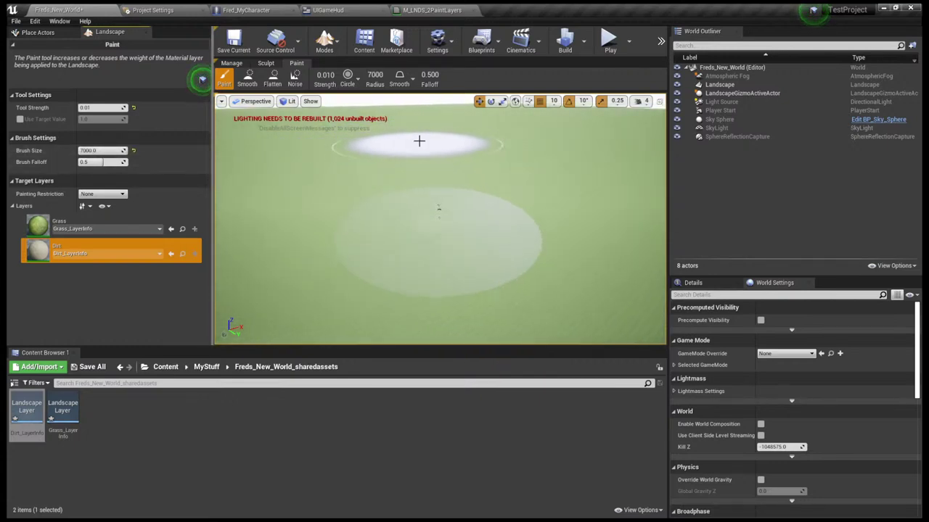
right_drag(419, 141, 420, 146)
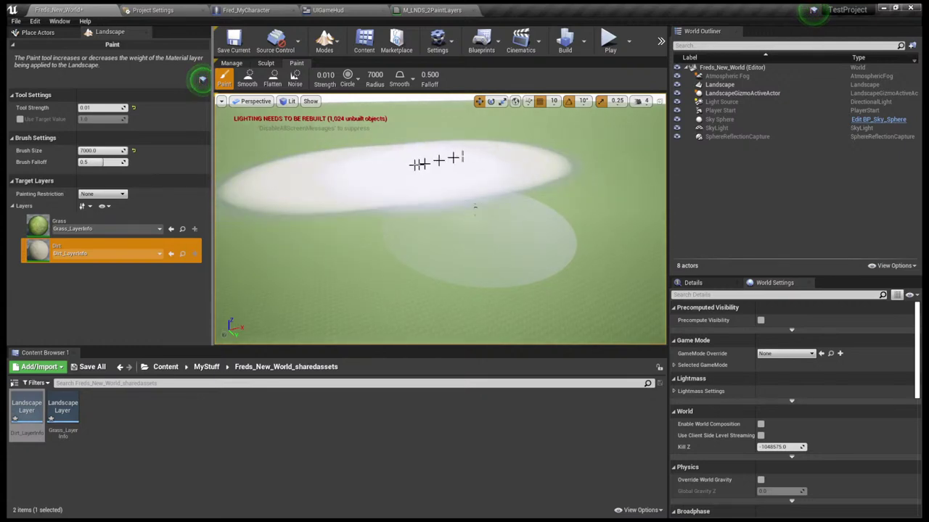
click(601, 48)
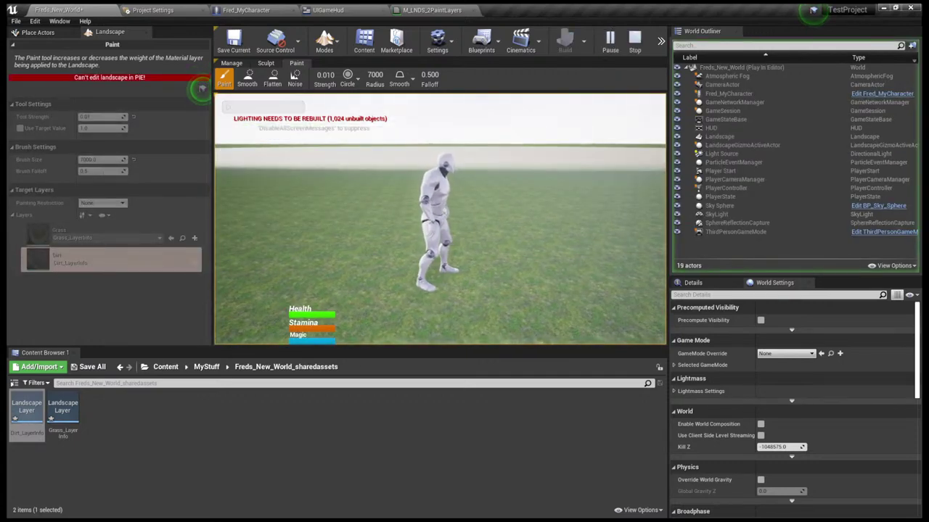
key(Escape)
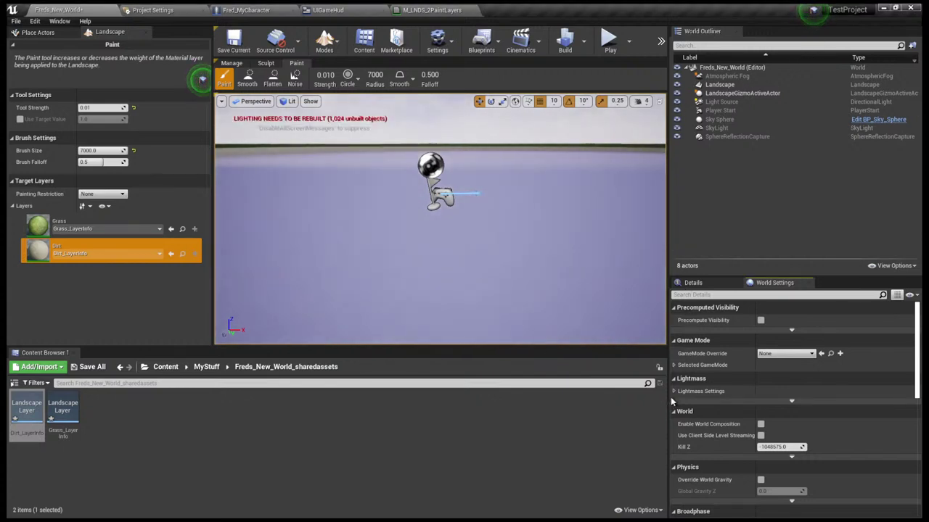
Paint another large Dirt patch with the 7000 brush, then switch to Place mode with Shift+1
scroll(433, 234, down, 10)
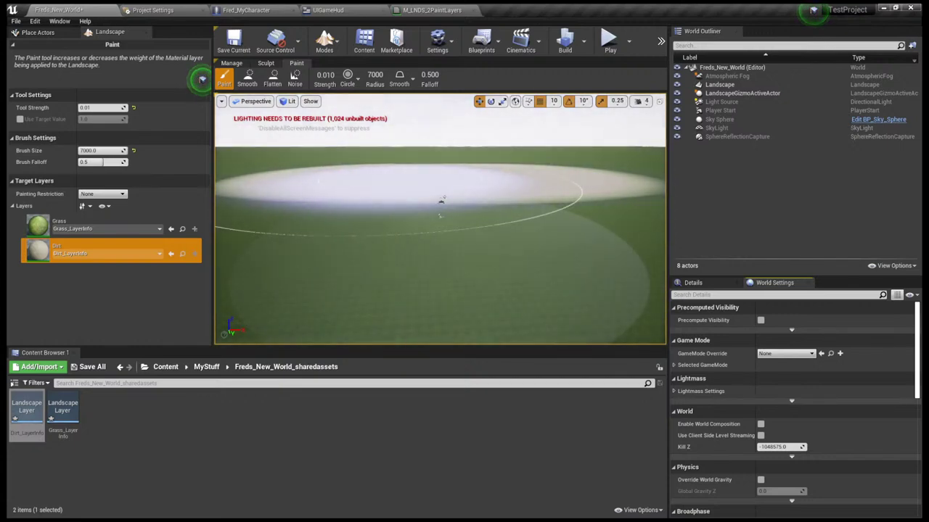
mouse_move(404, 176)
mouse_down()
mouse_move(440, 201)
mouse_move(421, 214)
mouse_move(438, 207)
mouse_up()
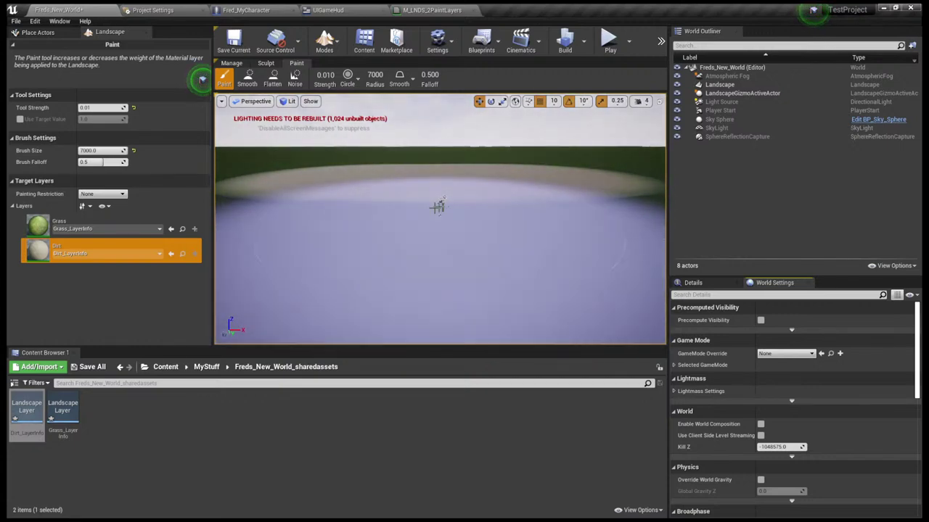
mouse_move(435, 204)
right_down()
mouse_move(436, 225)
mouse_move(452, 216)
mouse_move(460, 240)
mouse_move(461, 227)
right_up()
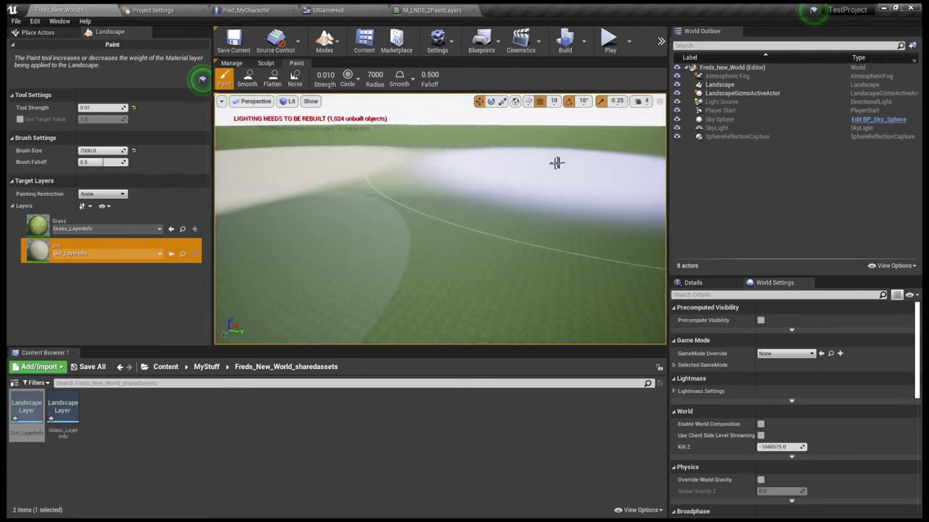
mouse_move(481, 164)
right_down()
mouse_move(544, 170)
mouse_move(601, 190)
mouse_move(489, 164)
mouse_move(225, 199)
mouse_move(426, 210)
mouse_move(297, 265)
mouse_move(560, 202)
mouse_move(518, 205)
right_up()
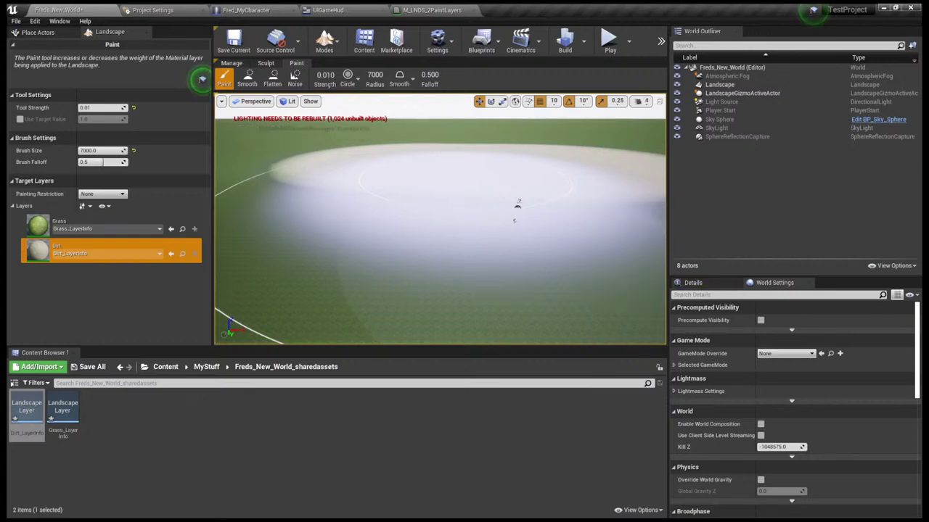
click(232, 64)
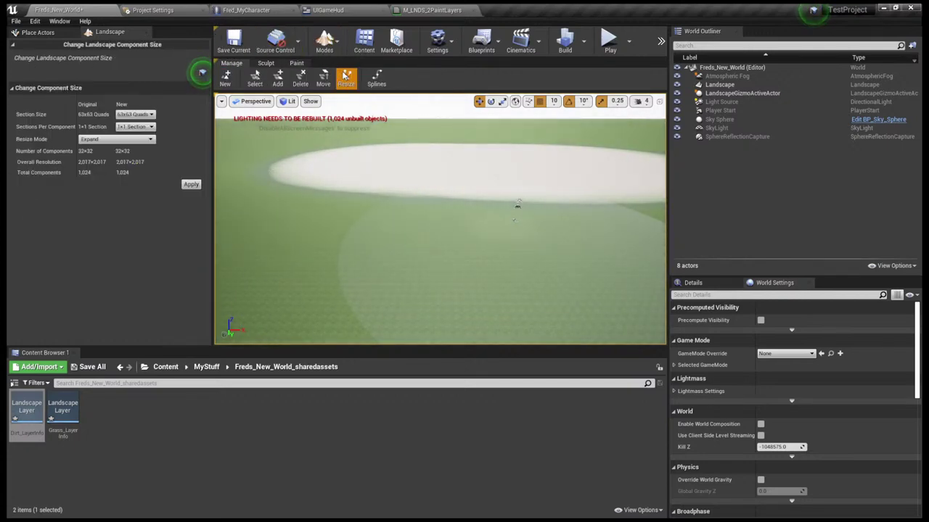
key(shift+1)
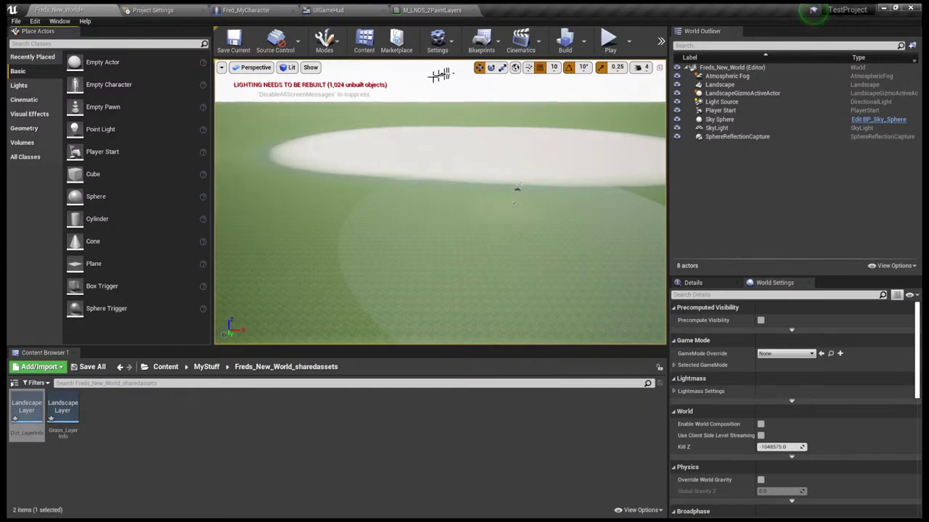
Play the level and run the character across the grass onto the dirt, jumping once
click(608, 44)
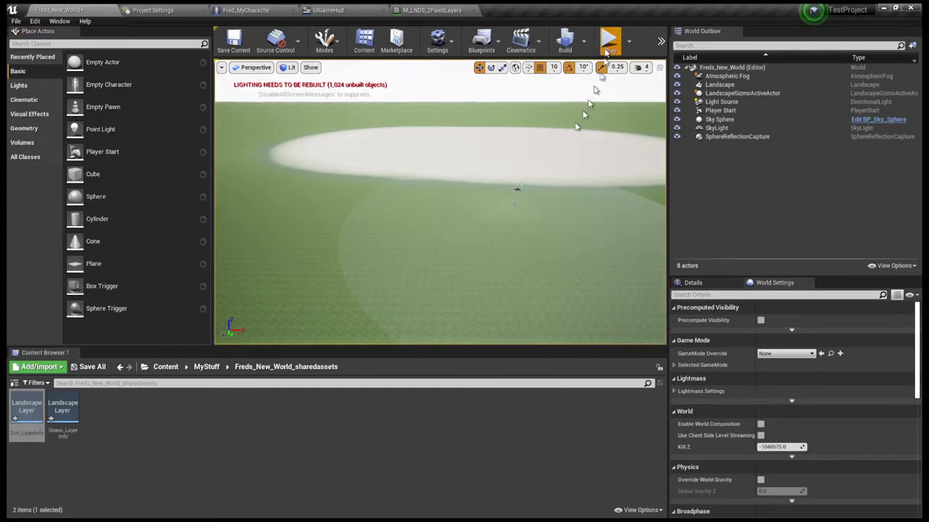
key(w)
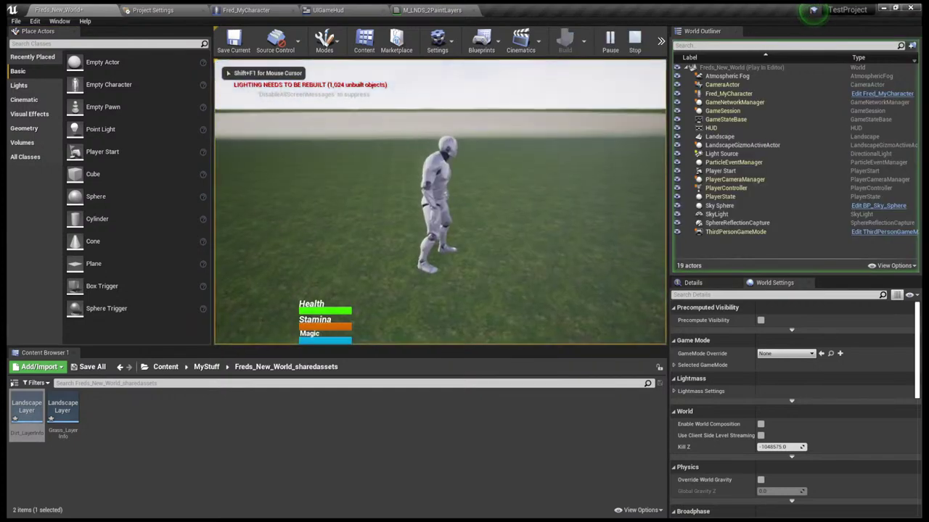
key(w)
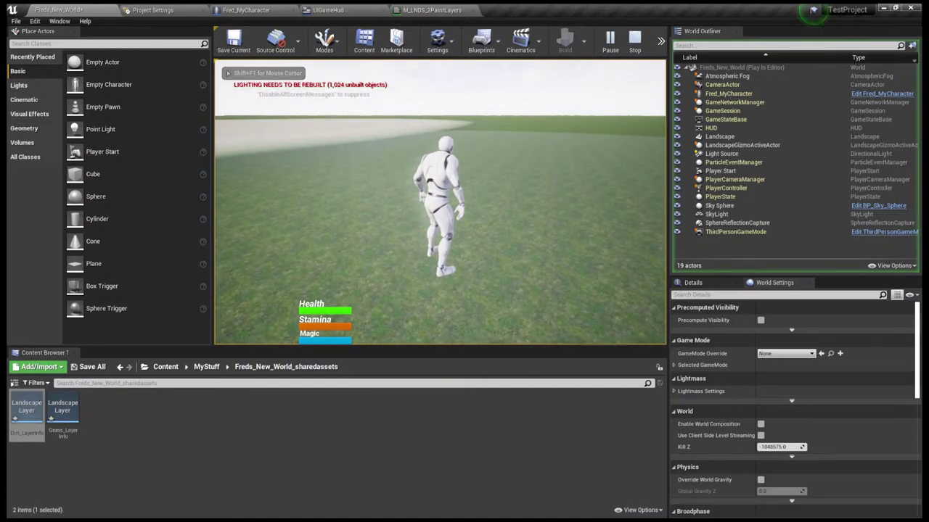
key(w)
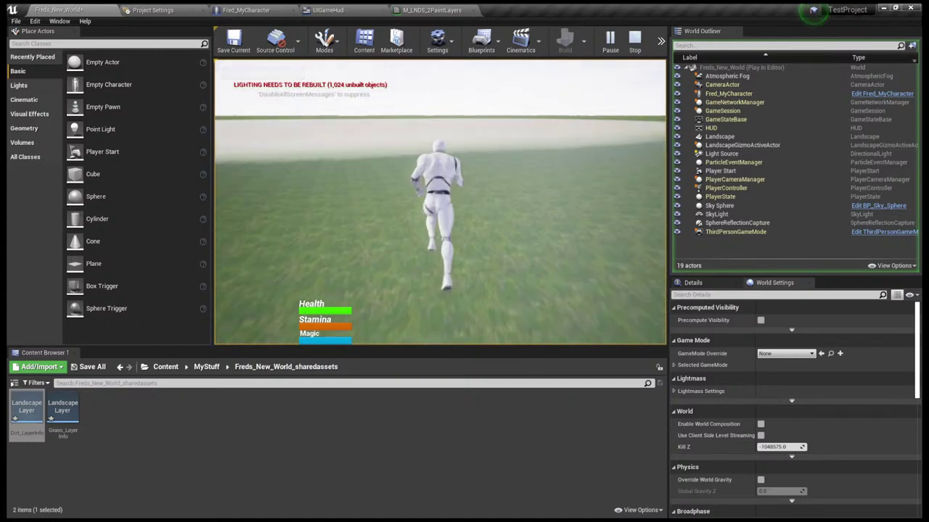
key(w)
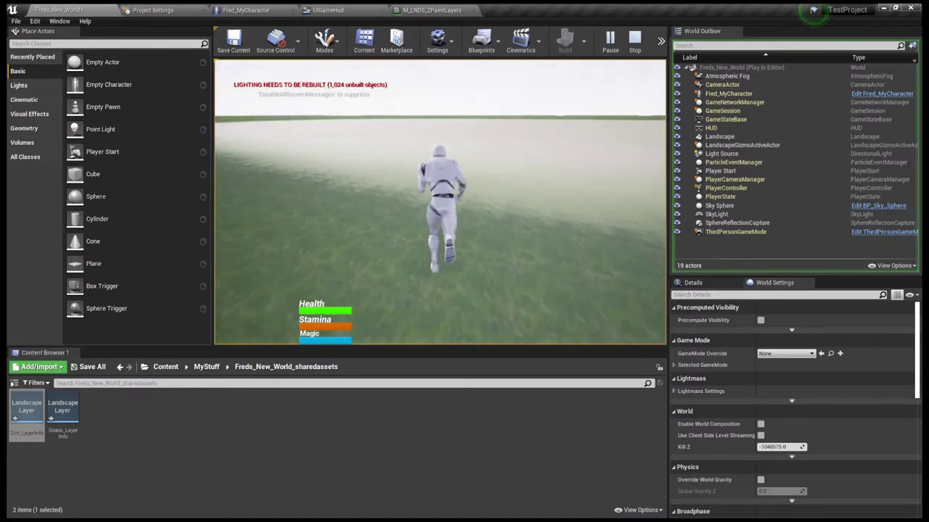
key(w)
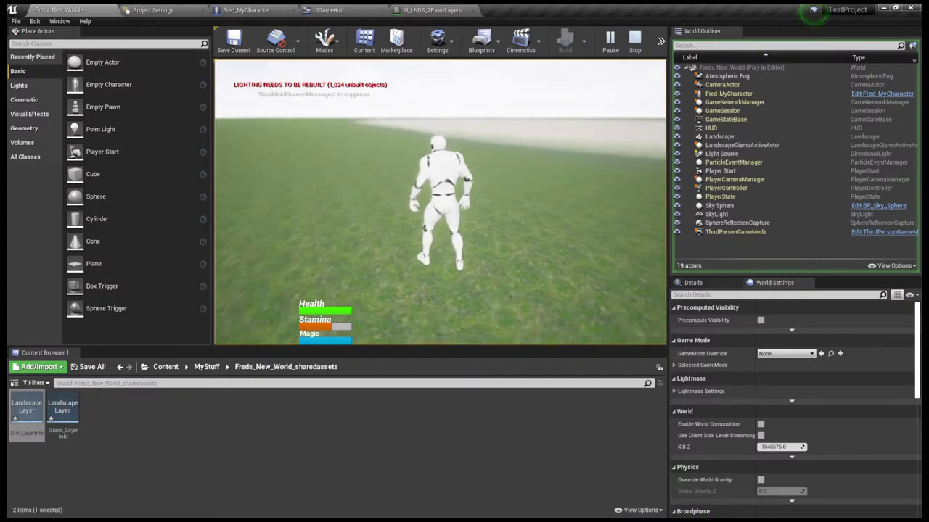
key(space)
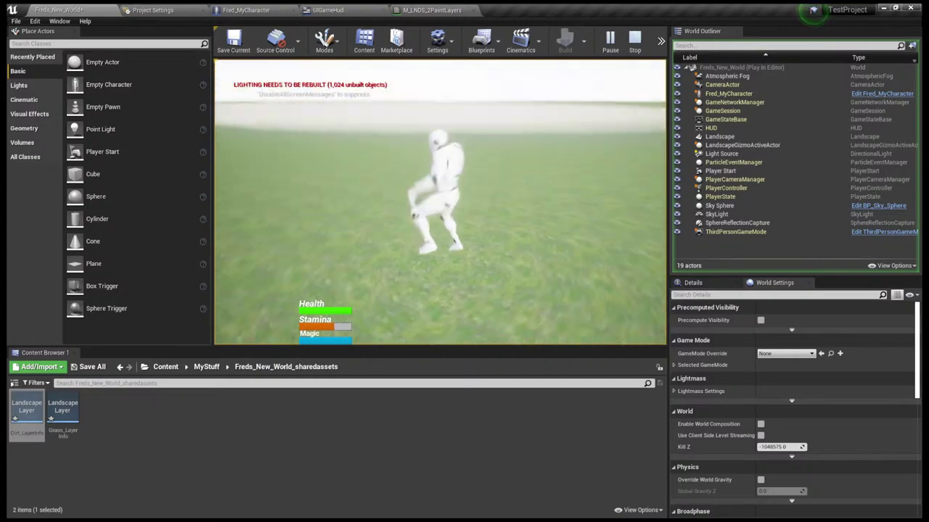
key(w)
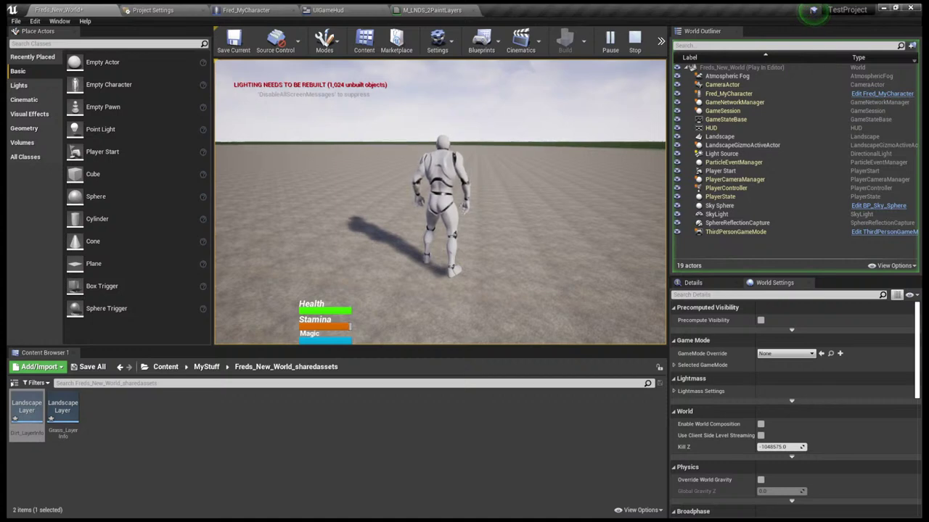
Steer the running character left and right across grass and pale dirt patches
key(w)
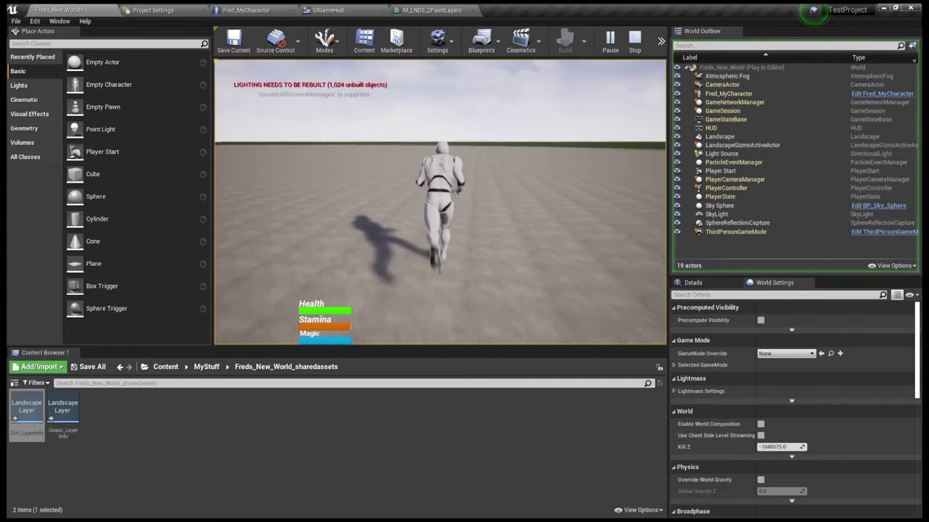
key(a)
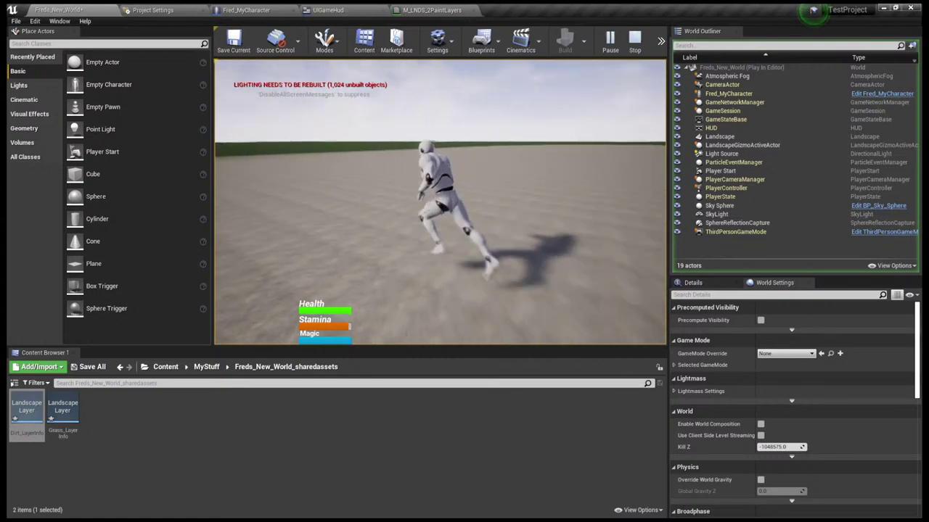
key(d)
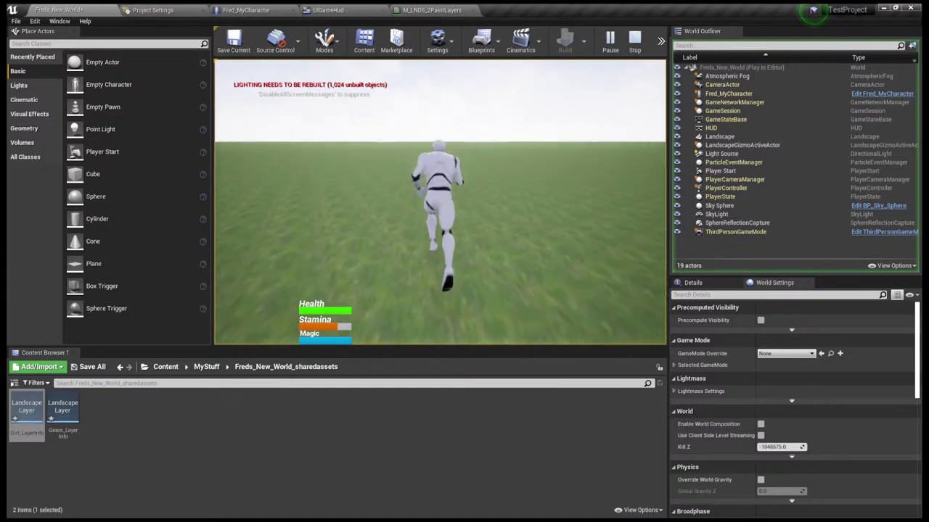
key(d)
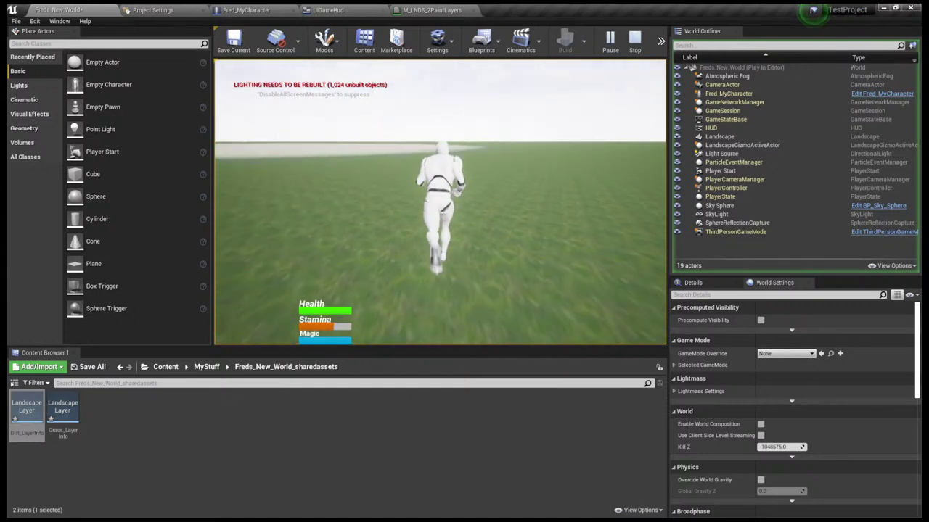
key(d)
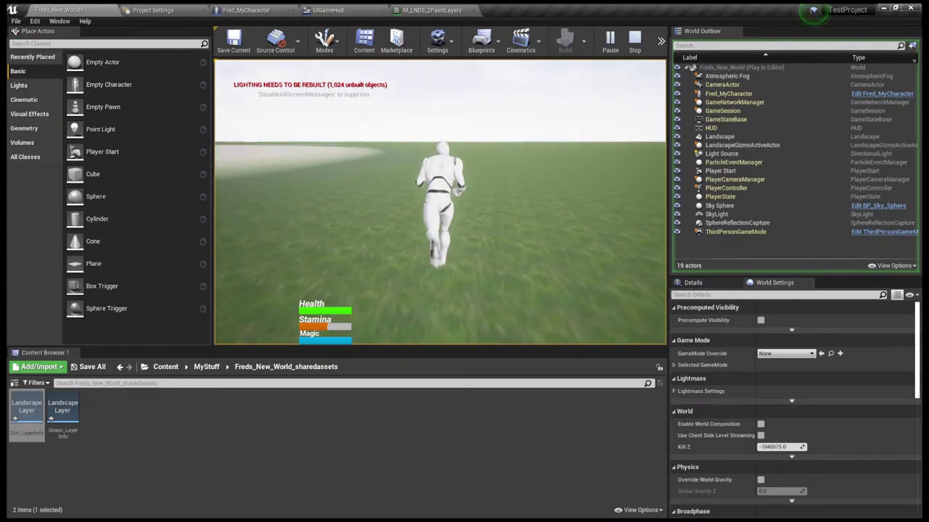
key(a)
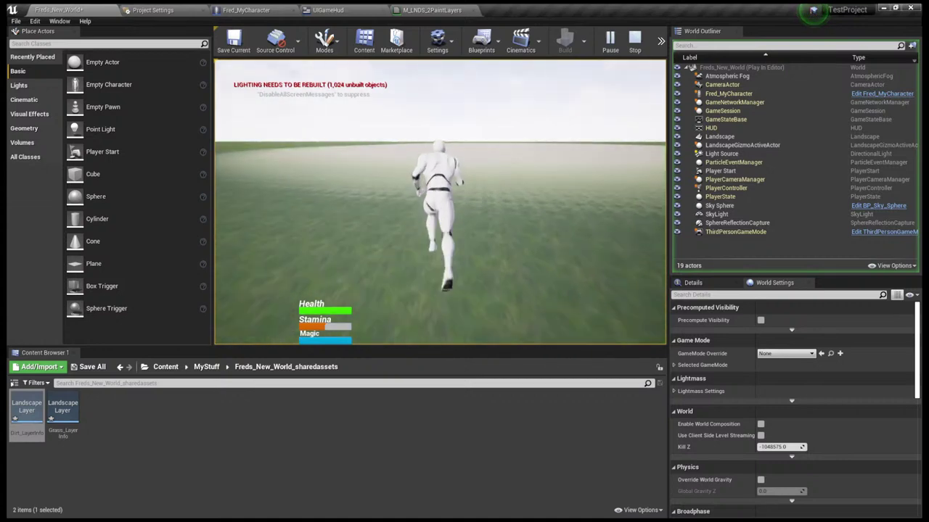
key(a)
key(d)
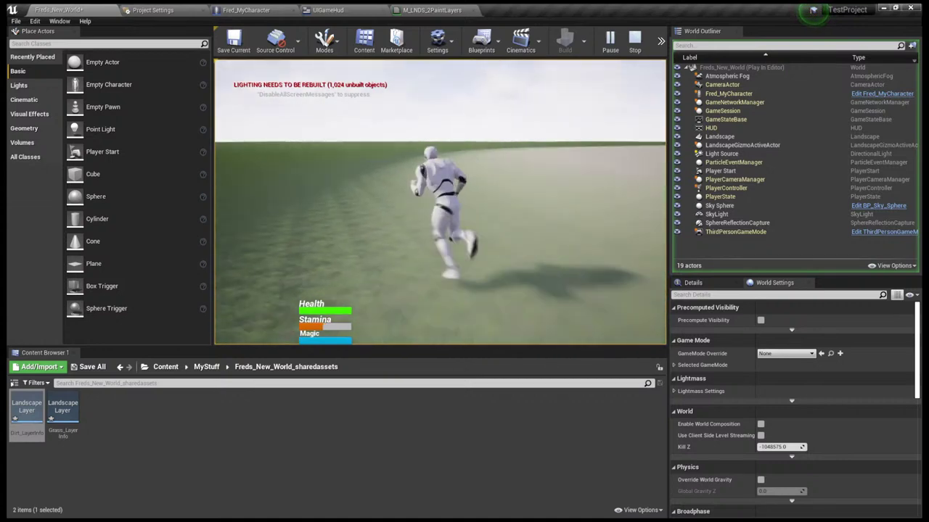
key(w)
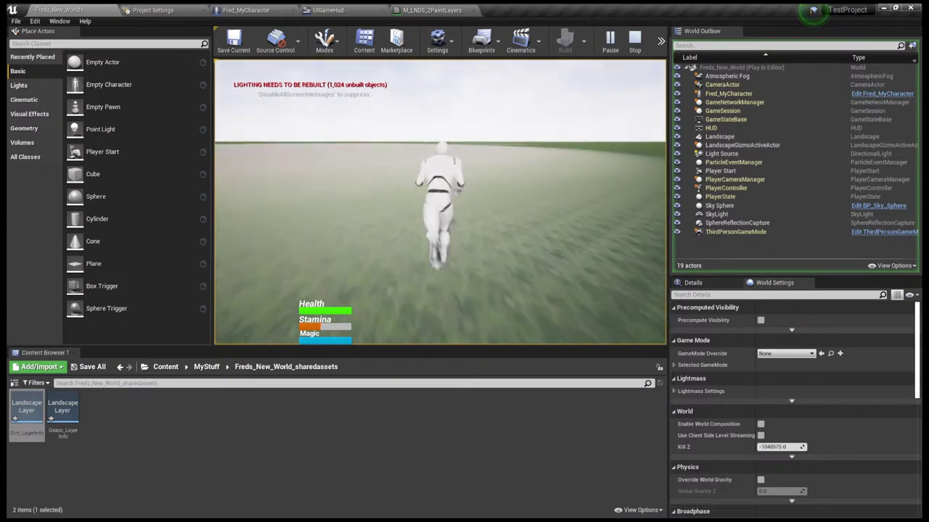
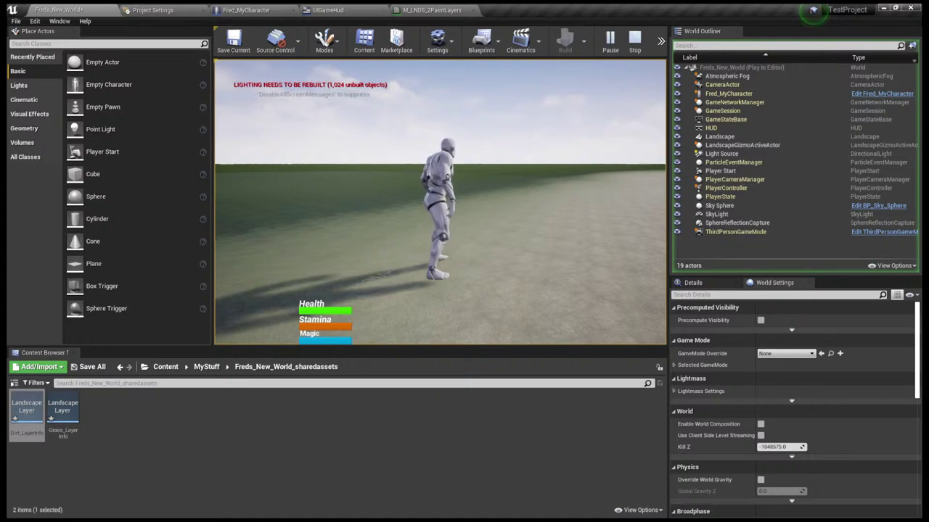
End the Freds_New_World play-test, look toward the pale dirt area, and maximize the editor
key(Escape)
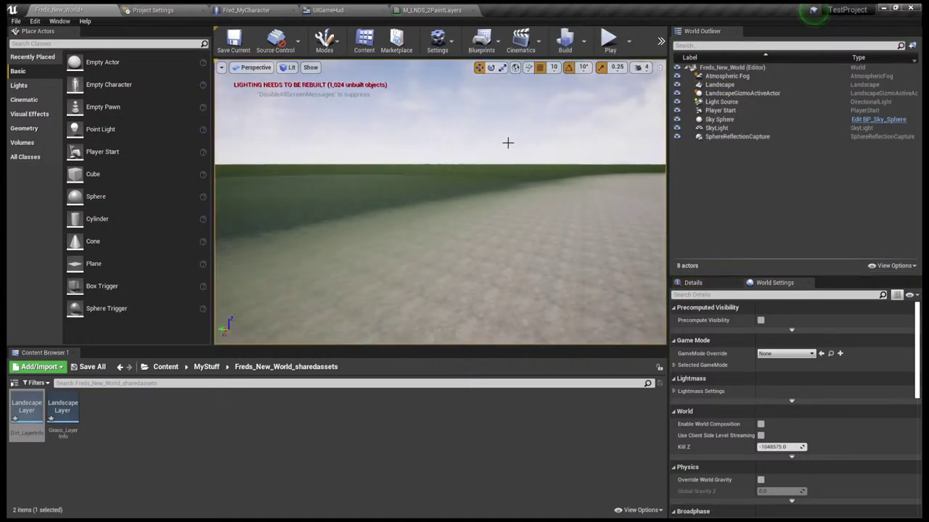
right_drag(290, 213, 657, 181)
mouse_move(487, 204)
right_down()
mouse_move(487, 232)
mouse_move(488, 204)
right_up()
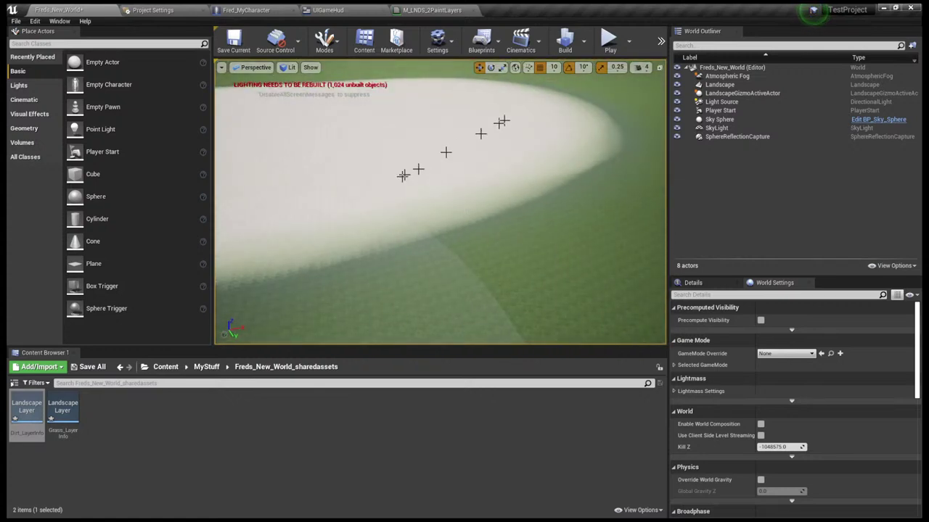
right_drag(415, 97, 415, 96)
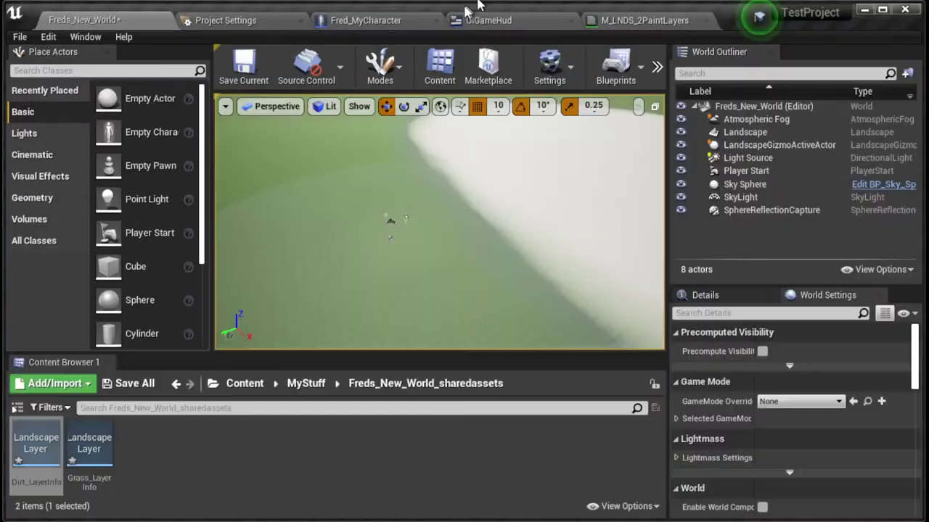
click(881, 11)
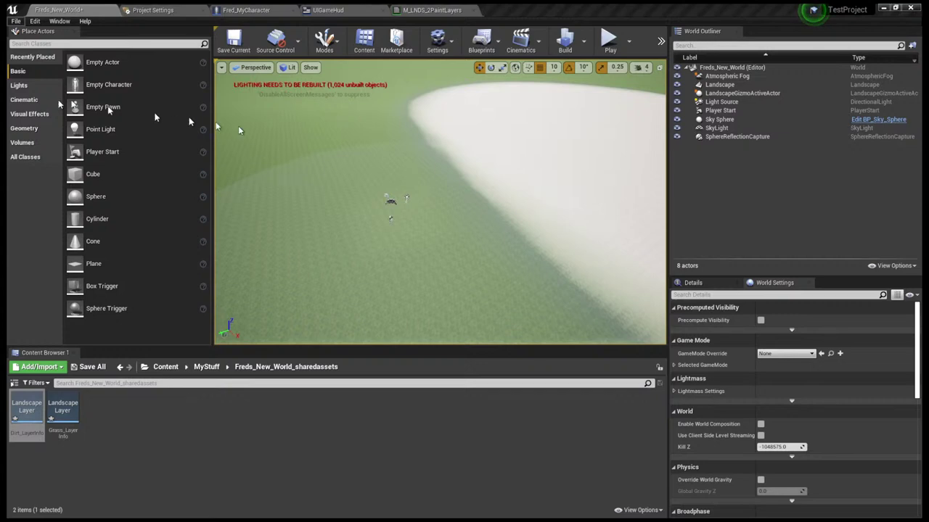
Save the Freds_New_World level with Ctrl+S
key(ctrl+s)
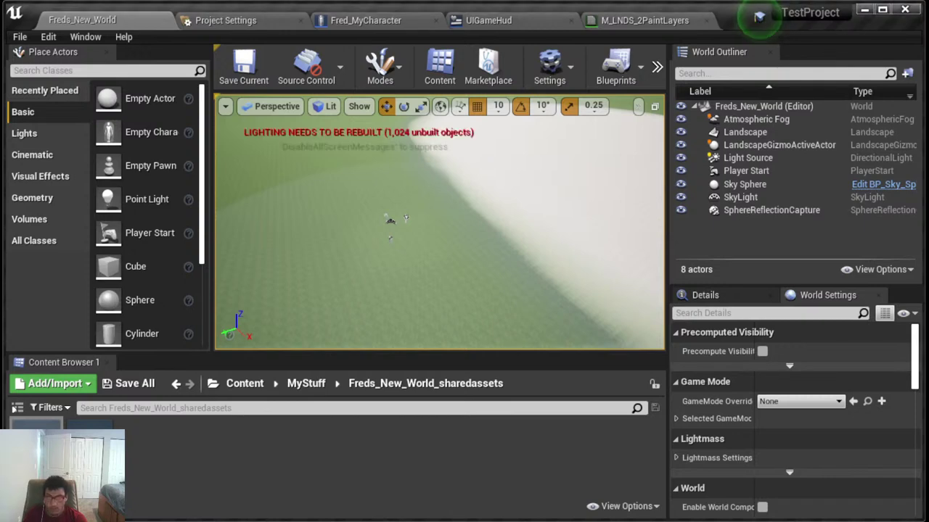
Add NewFolder1 to World Outliner, delete it again, and switch to the Details panel
click(882, 14)
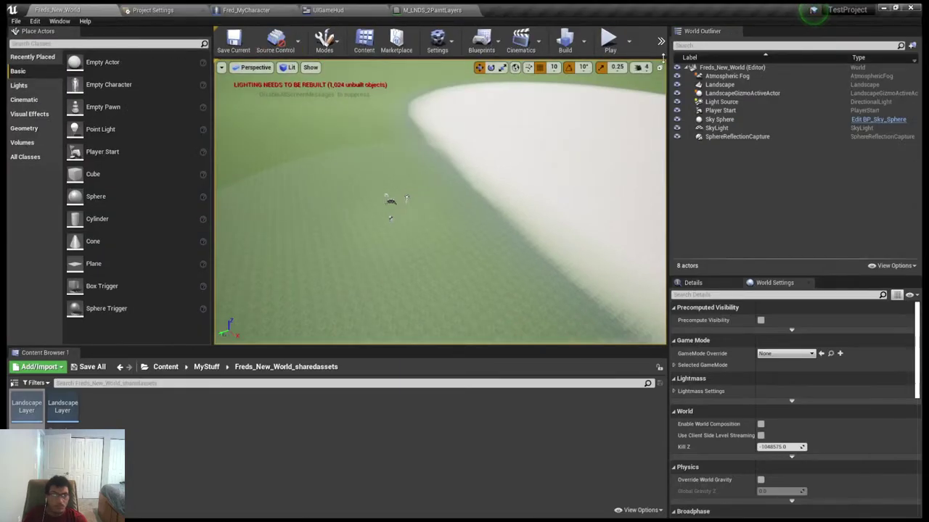
click(913, 46)
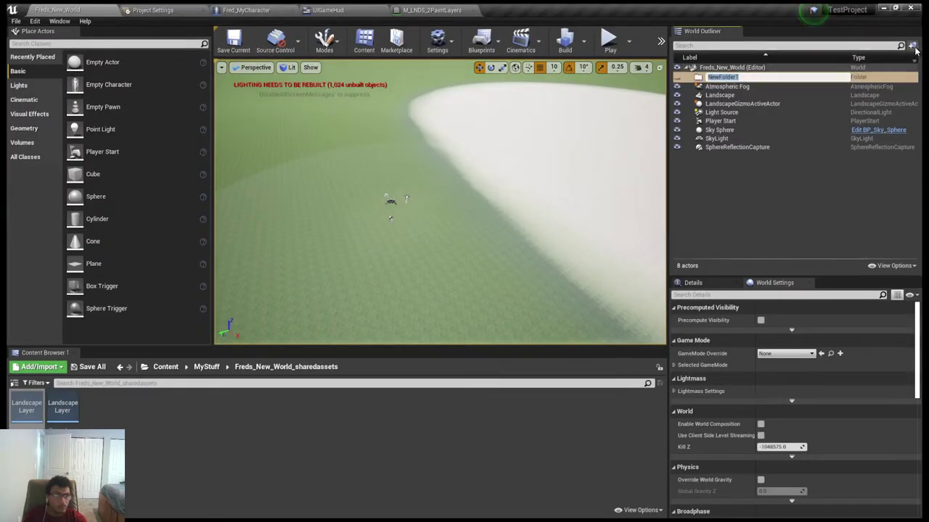
click(812, 193)
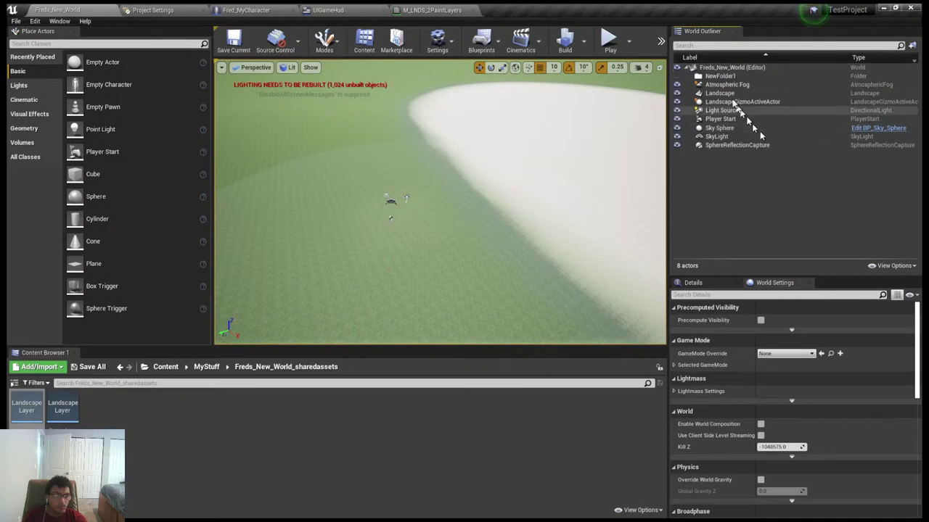
click(720, 75)
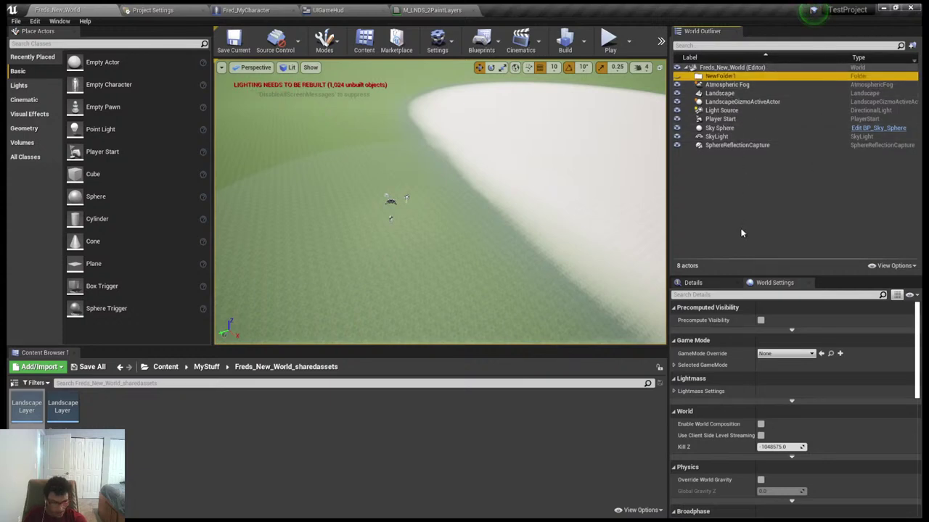
key(Delete)
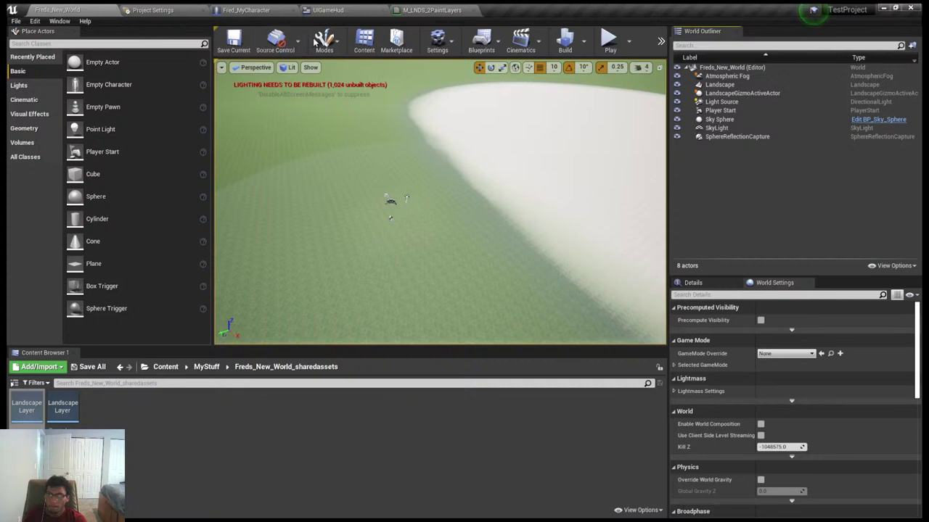
click(58, 22)
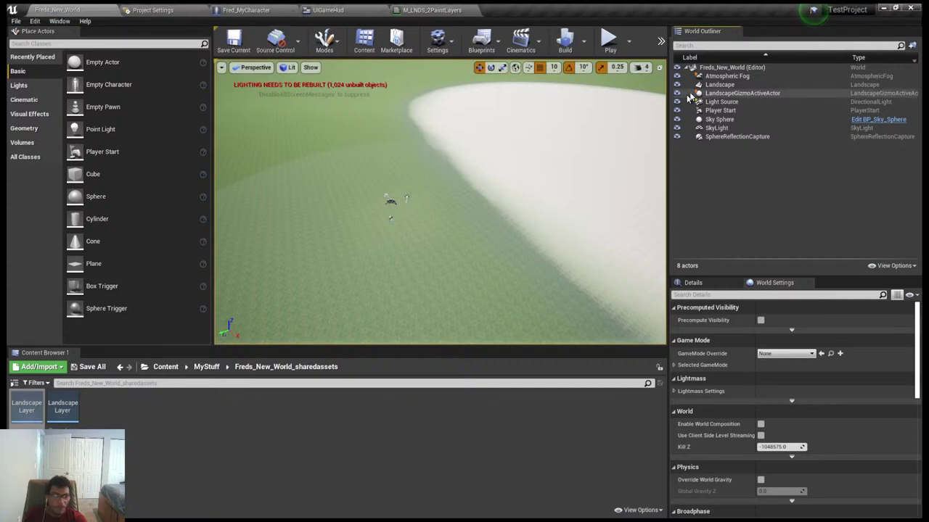
click(697, 284)
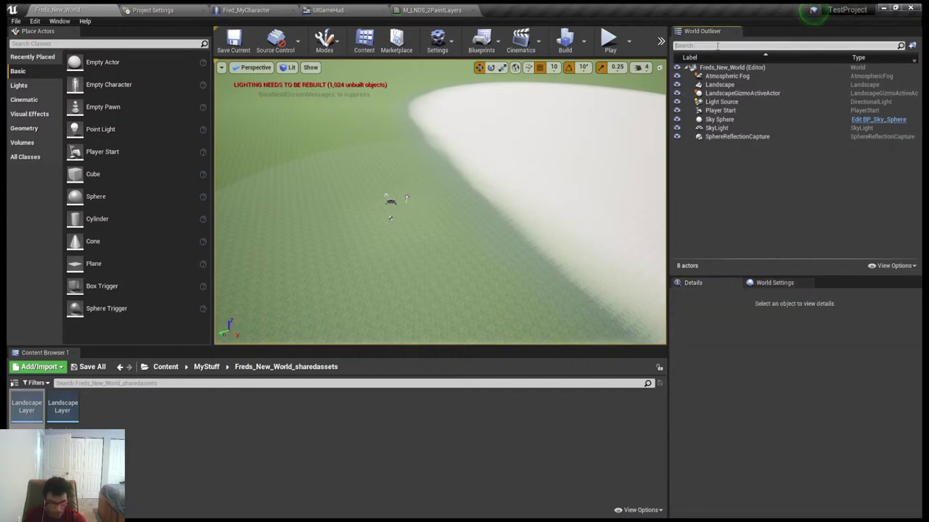
Search the outliner for 'pro' and World Settings for 'post', then clear both filters
text(pro)
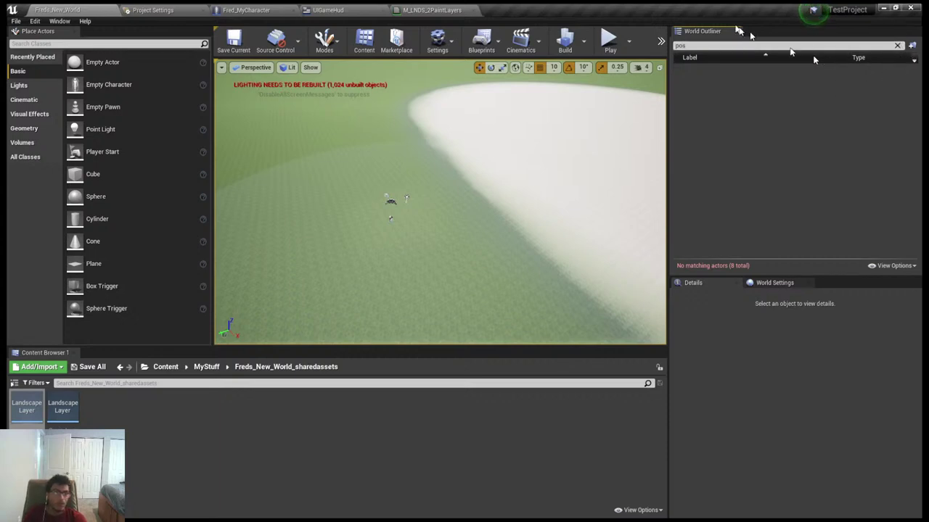
click(369, 125)
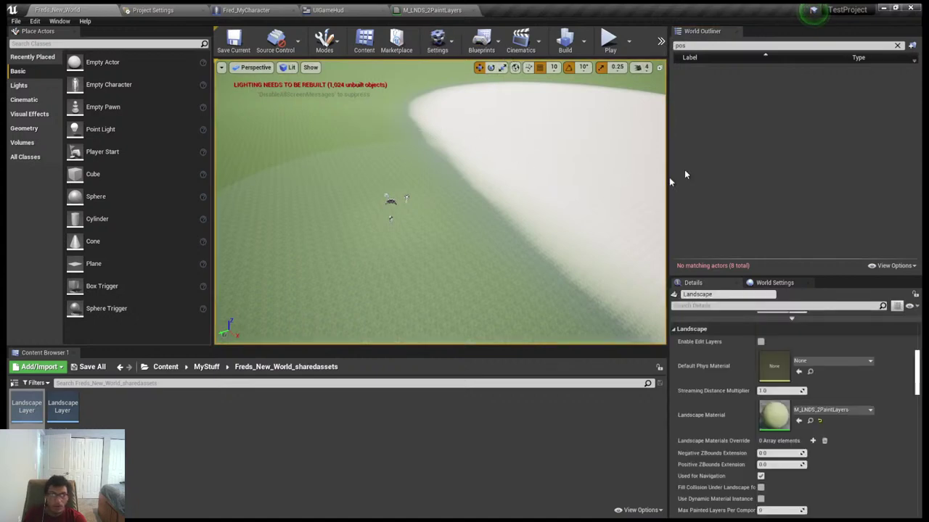
click(770, 282)
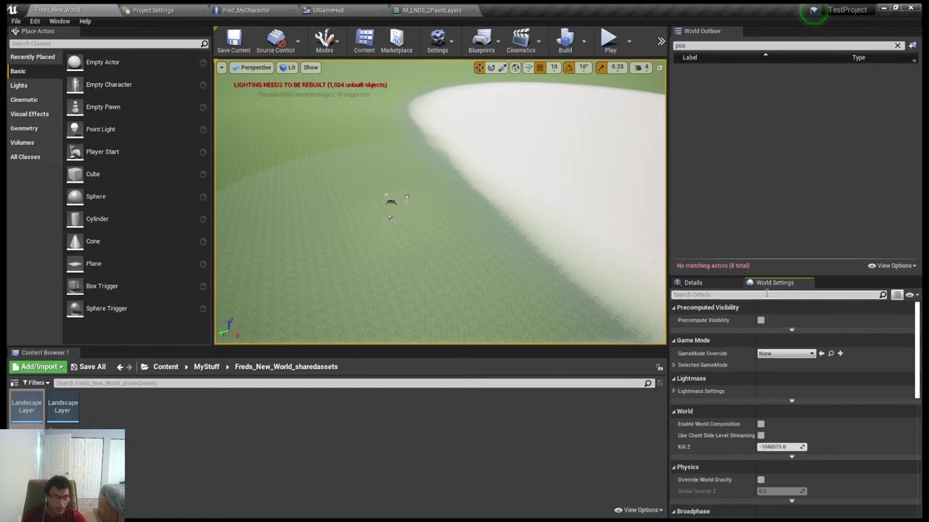
click(765, 295)
text(po)
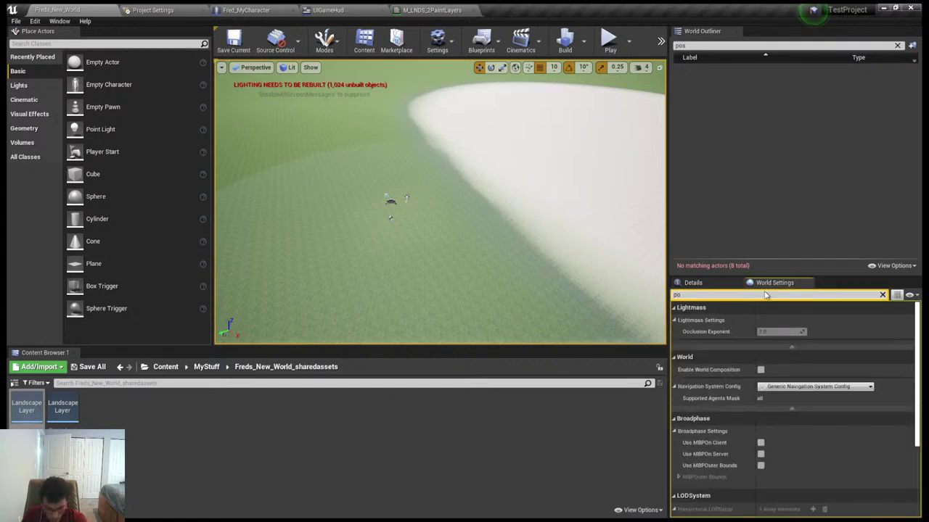
text(st)
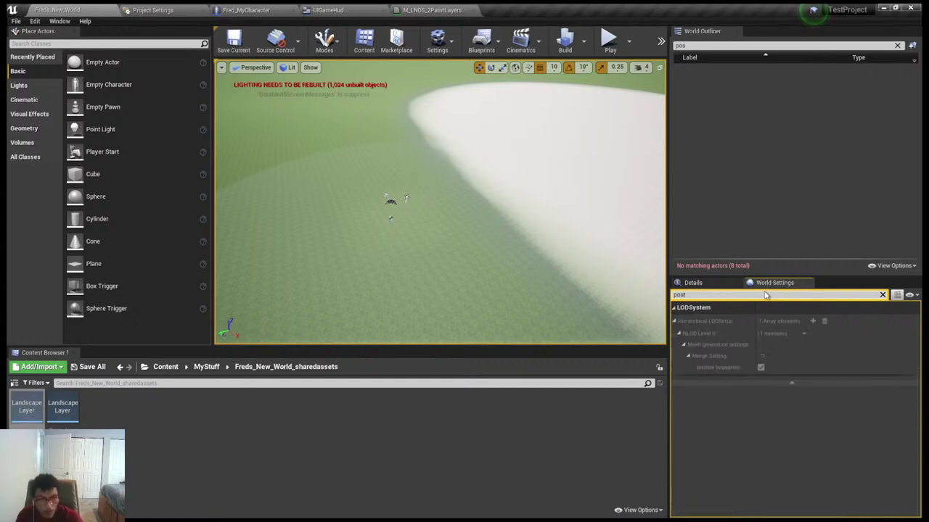
key(BackSpace)
key(BackSpace)
key(BackSpace)
key(BackSpace)
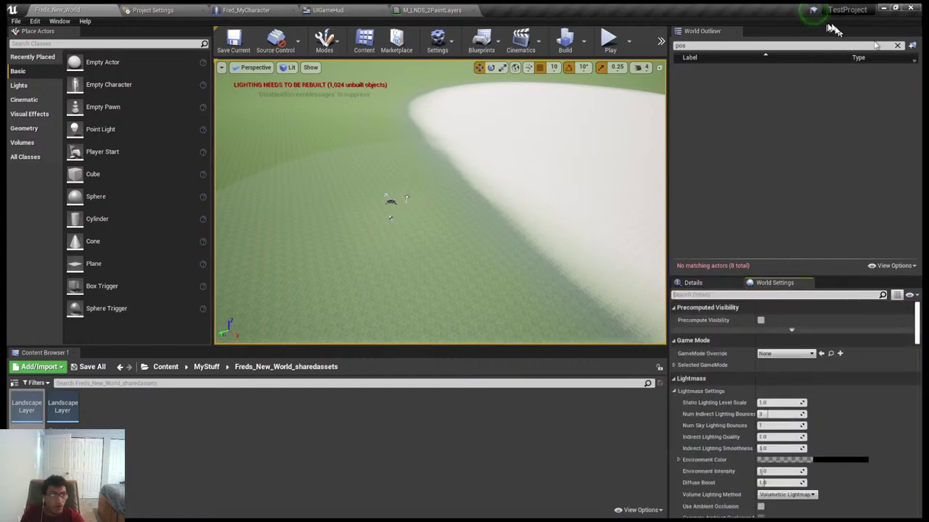
click(898, 46)
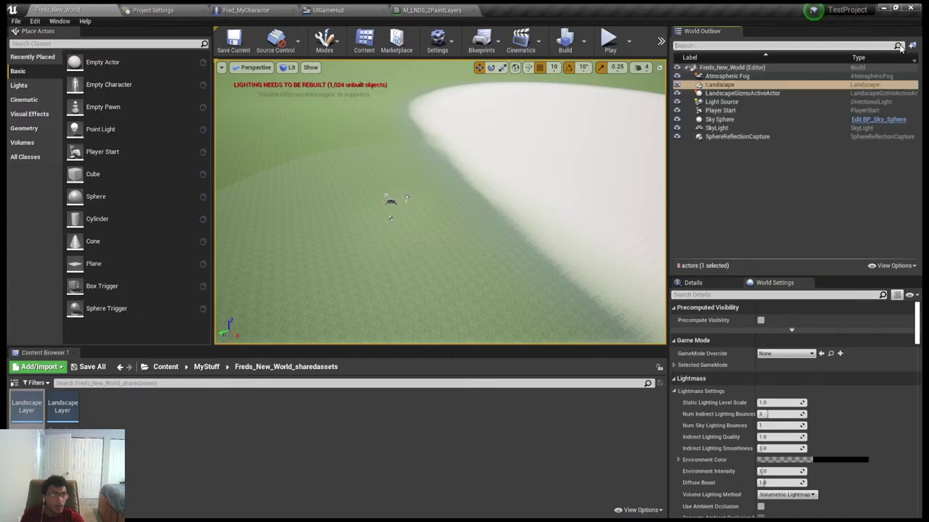
Focus the viewport on SkyLight, then filter the outliner by 'po' and clear it
double_click(716, 128)
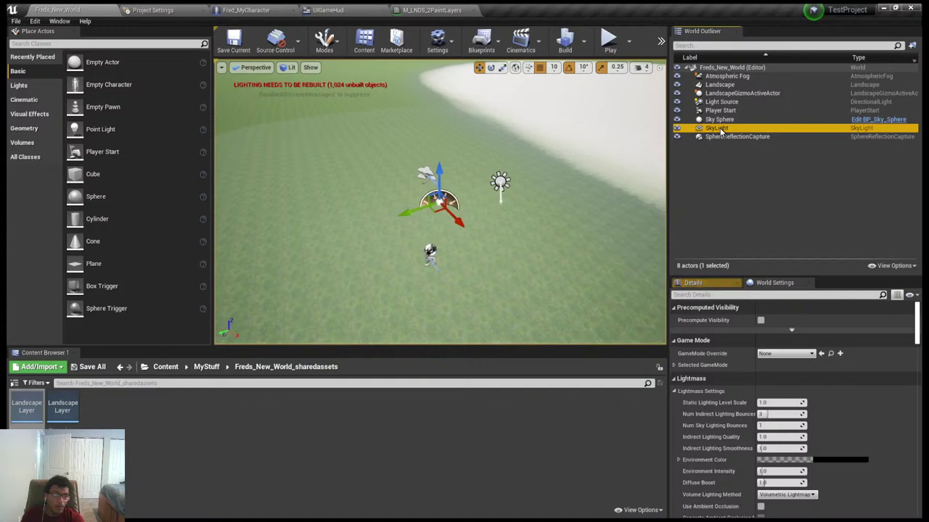
click(695, 46)
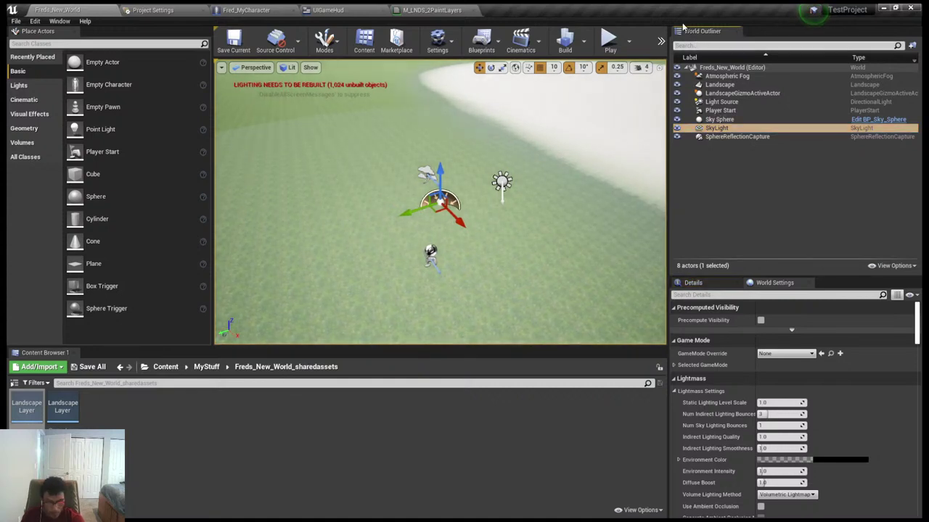
text(p)
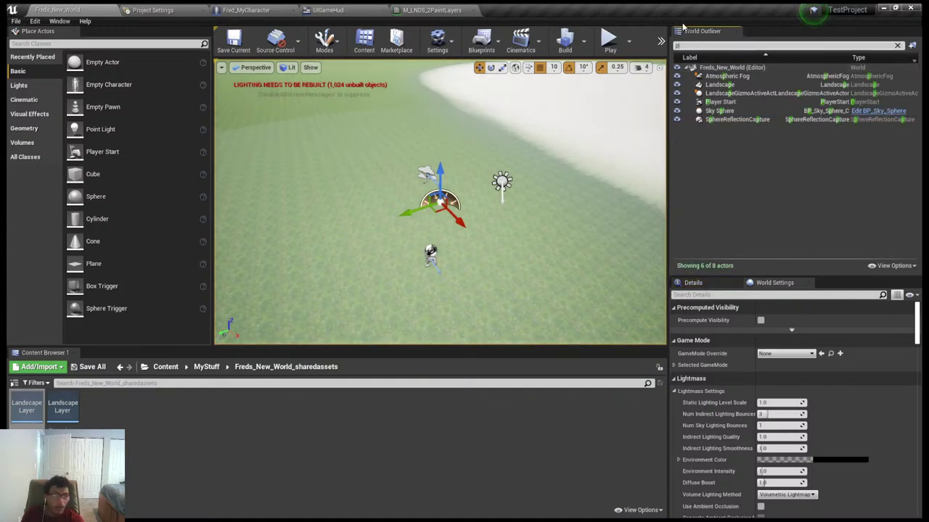
text(o)
key(BackSpace)
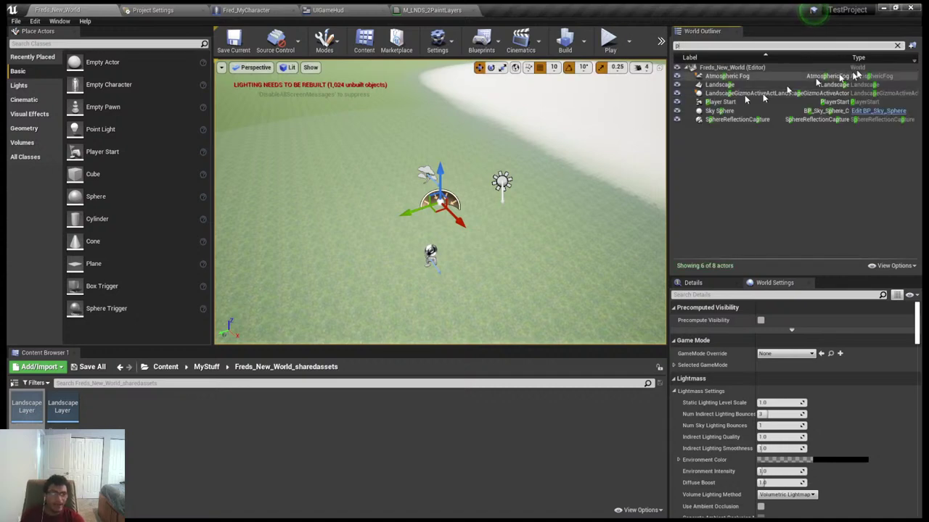
click(897, 46)
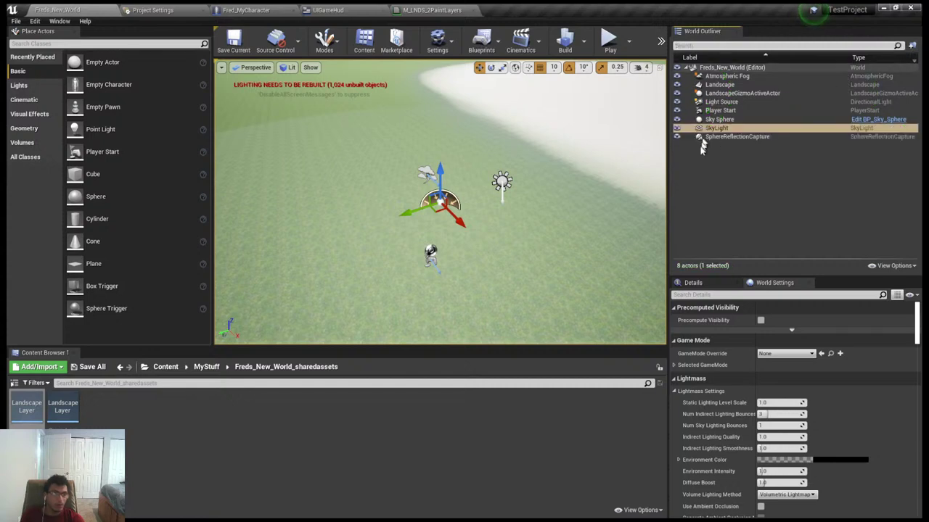
Focus on the Sky Sphere, then LandscapeGizmoActiveActor, clearing the filter and deselecting each
double_click(719, 119)
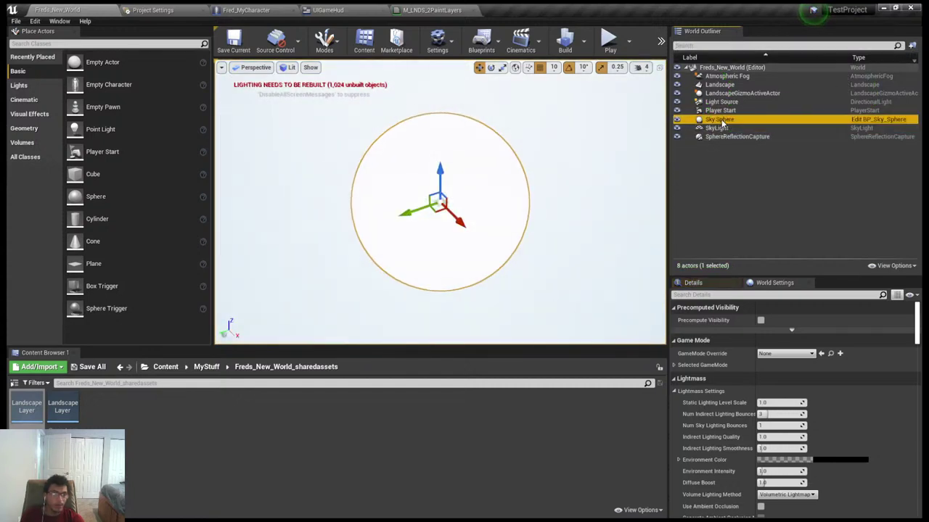
click(723, 45)
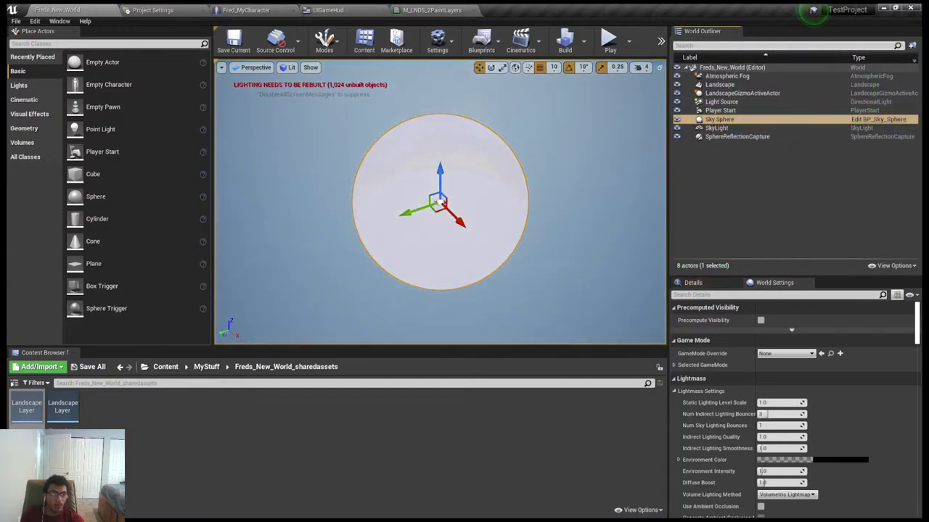
text(p)
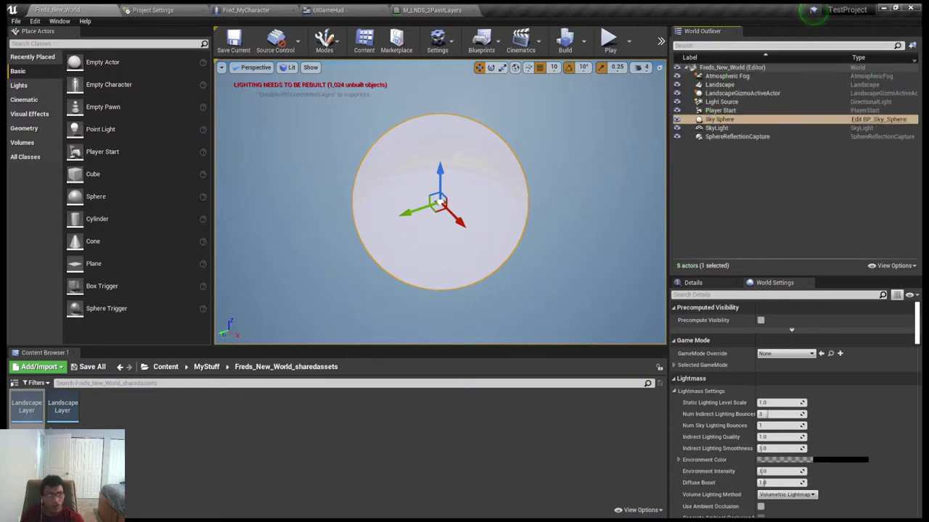
key(Escape)
click(775, 192)
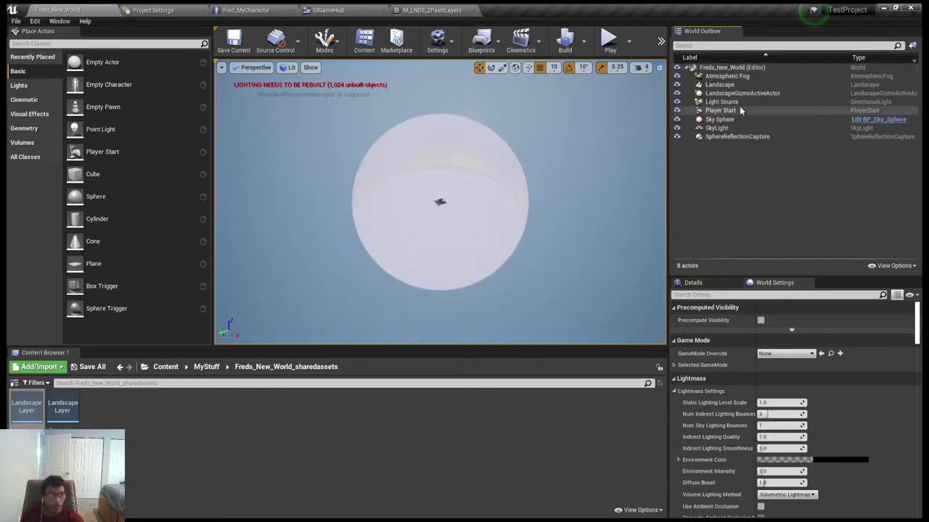
double_click(735, 95)
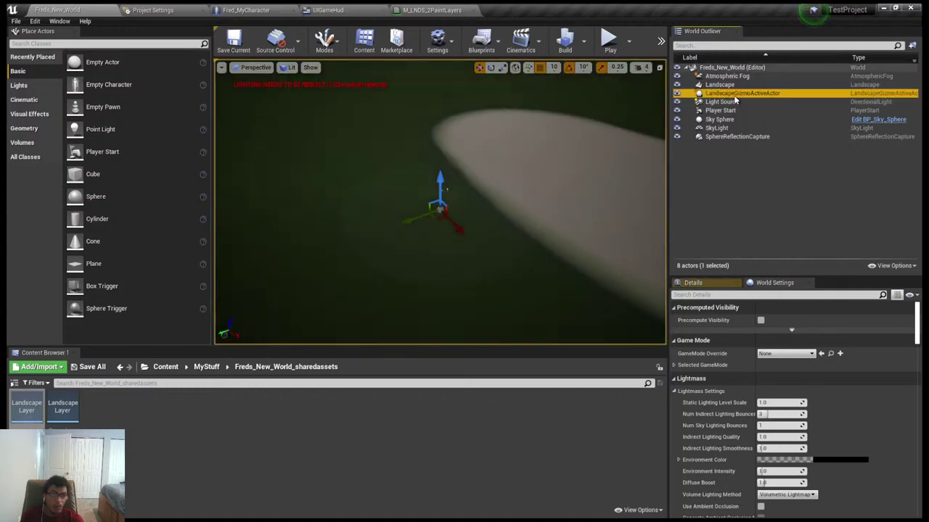
click(782, 154)
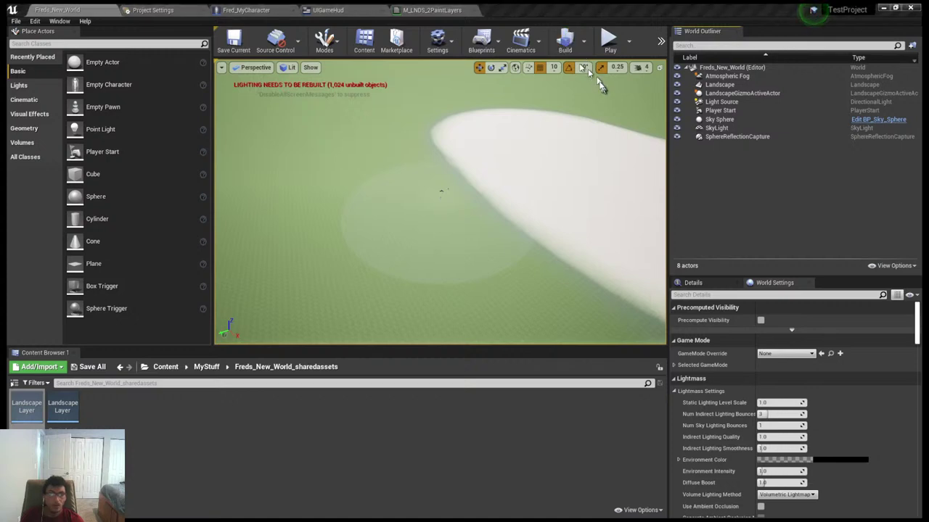
Switch to the Fred_MyCharacter blueprint and search its components for a post process component
click(164, 10)
click(220, 12)
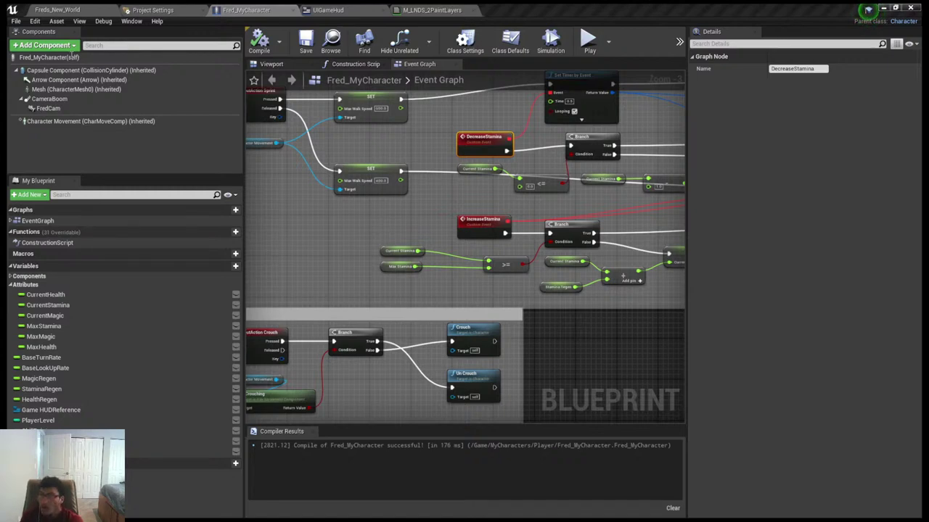
click(100, 45)
text(poi)
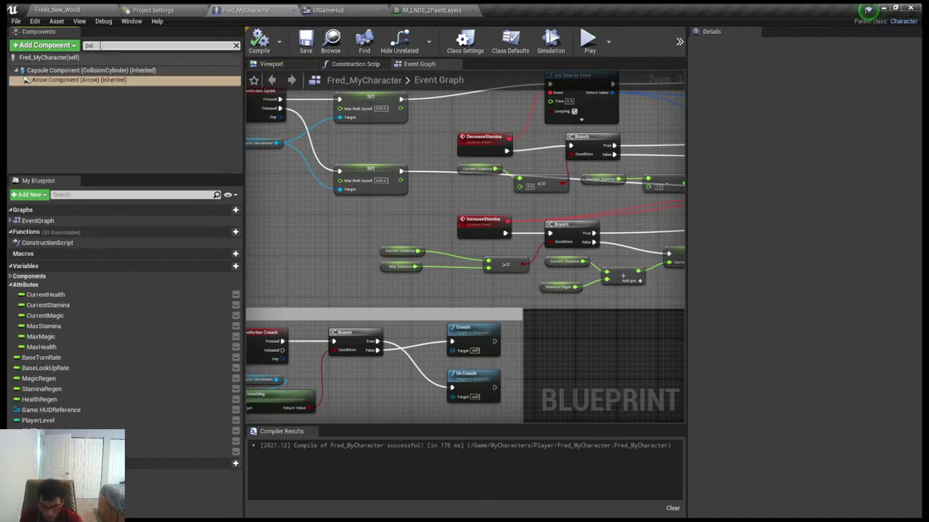
text(s)
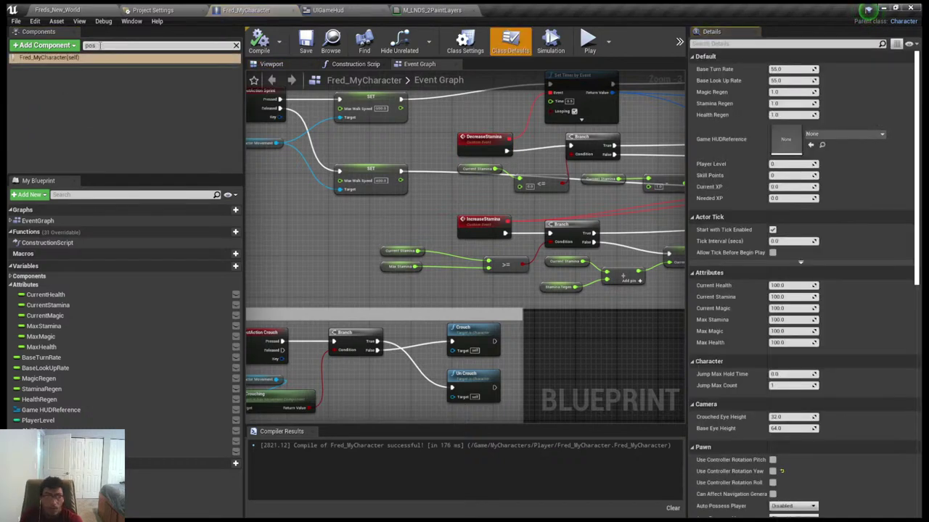
text(t)
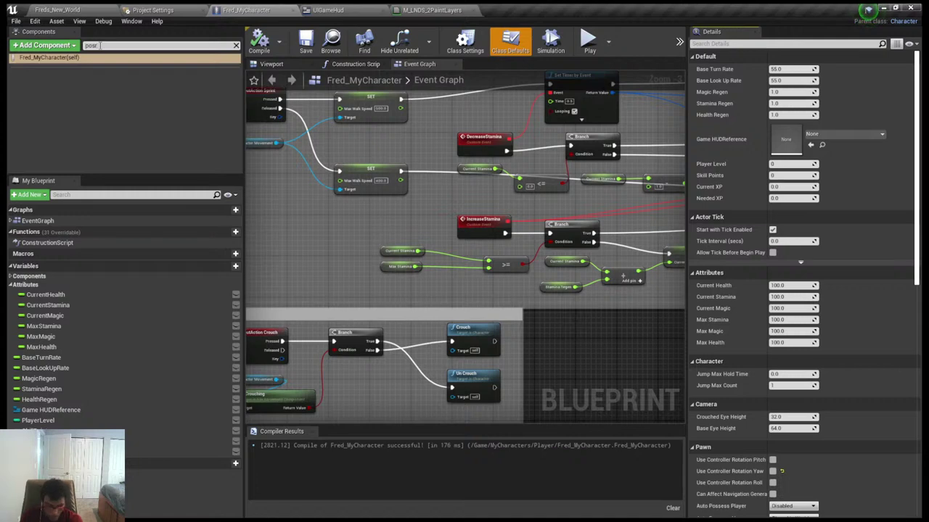
text( p)
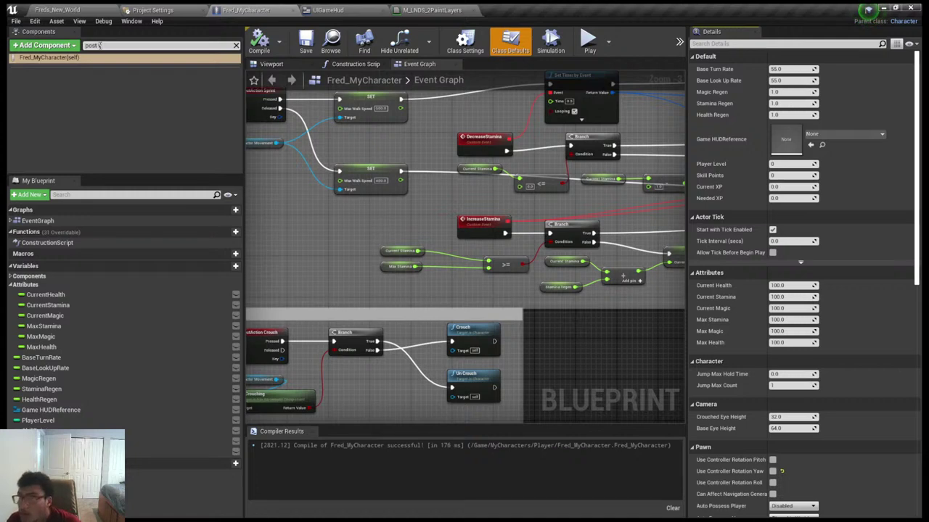
key(BackSpace)
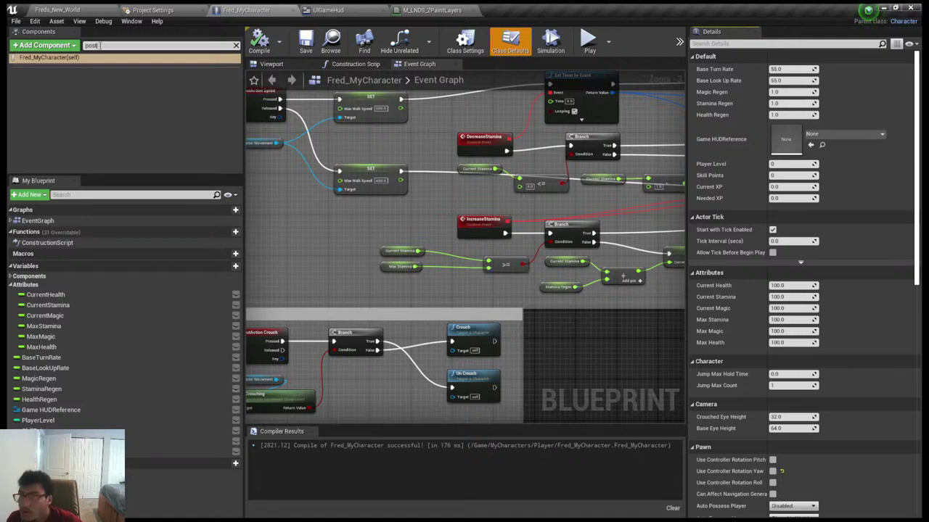
key(BackSpace)
key(BackSpace)
key(BackSpace)
key(BackSpace)
key(BackSpace)
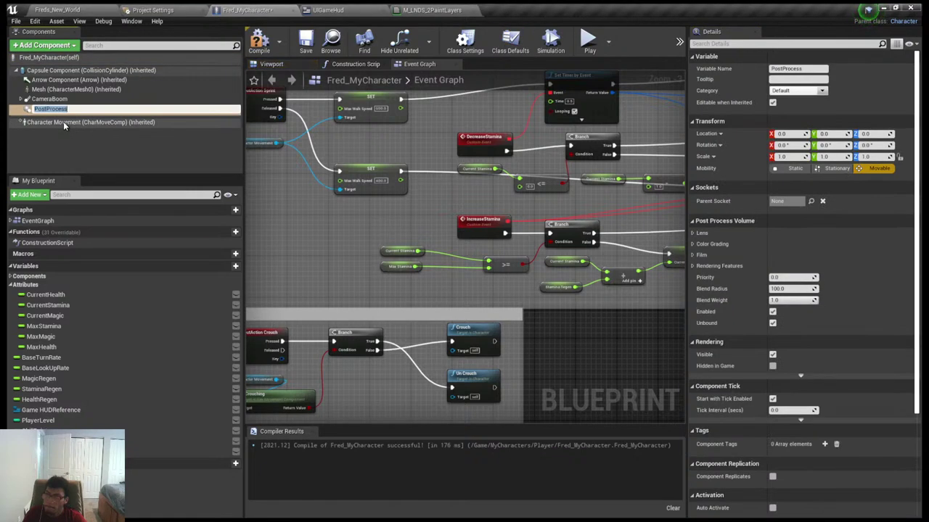
Name the new component PostProcess, select it, and compile Fred_MyCharacter
click(56, 139)
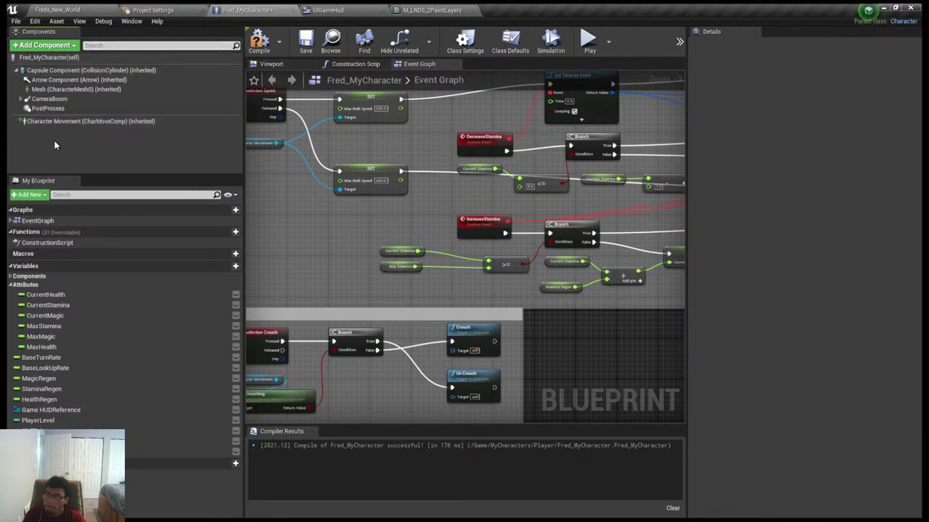
click(52, 109)
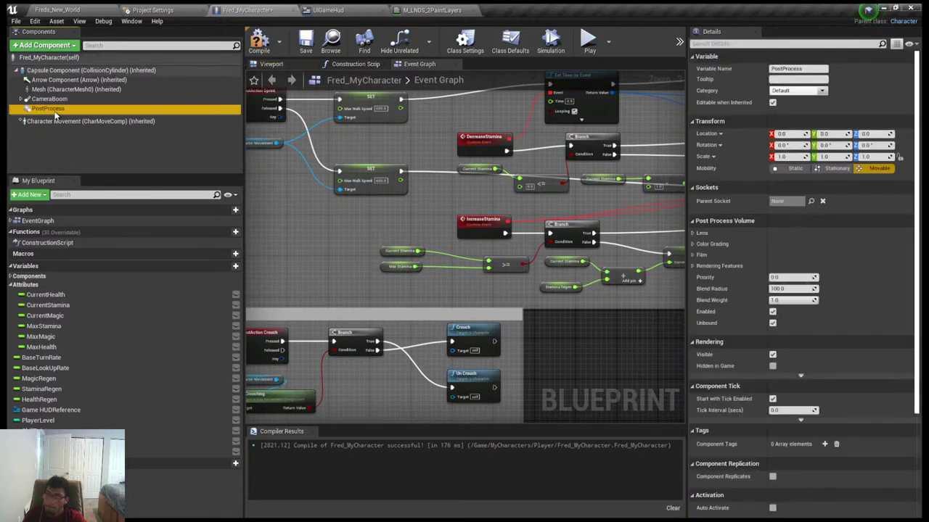
click(98, 166)
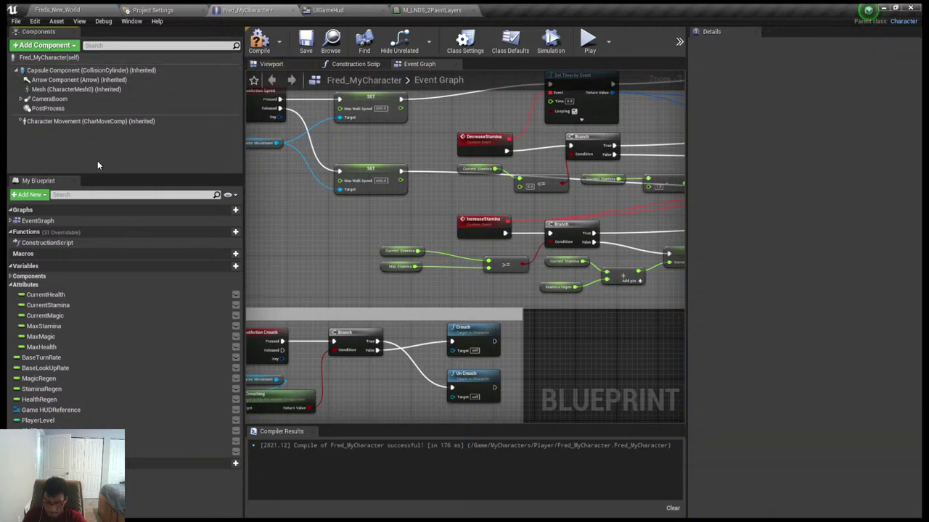
click(50, 109)
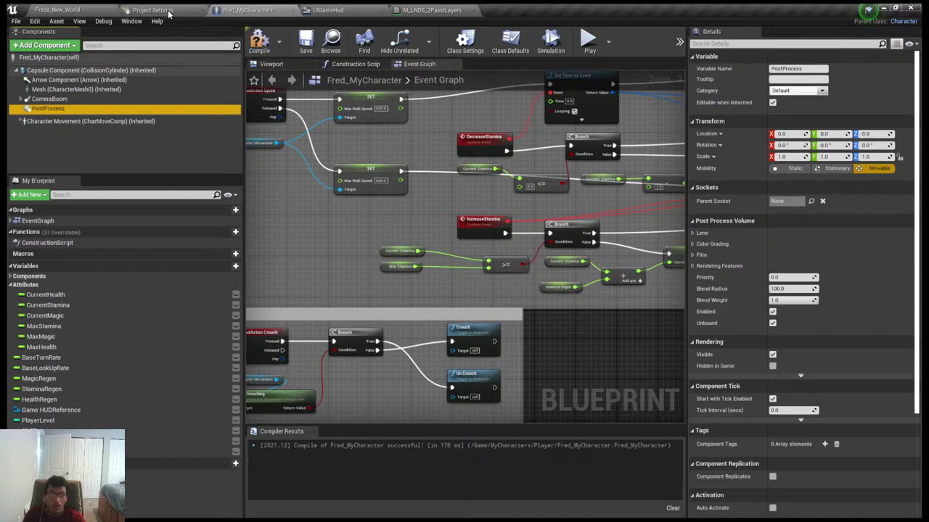
click(259, 40)
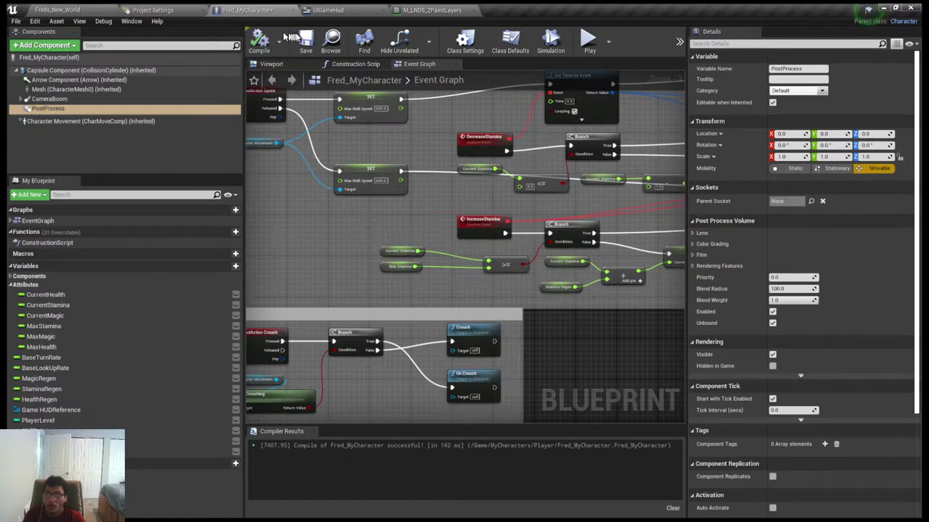
click(81, 10)
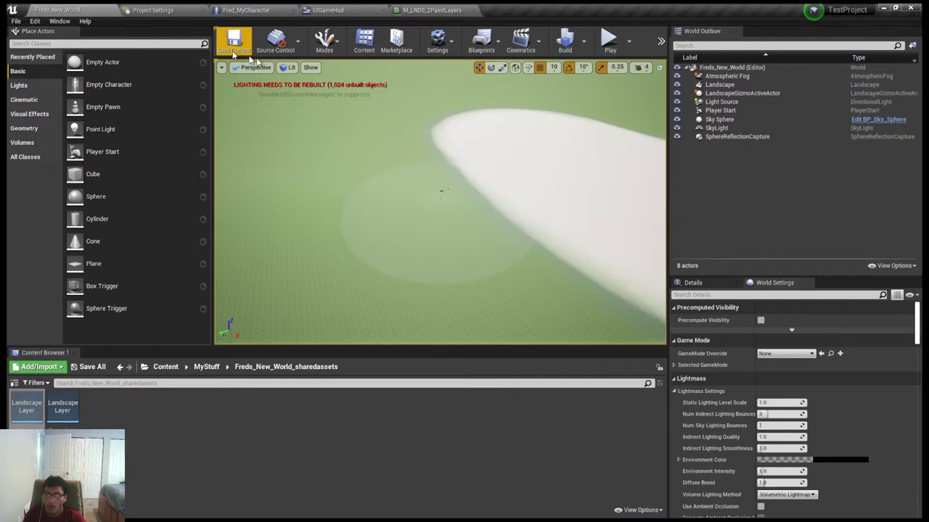
click(153, 11)
click(239, 10)
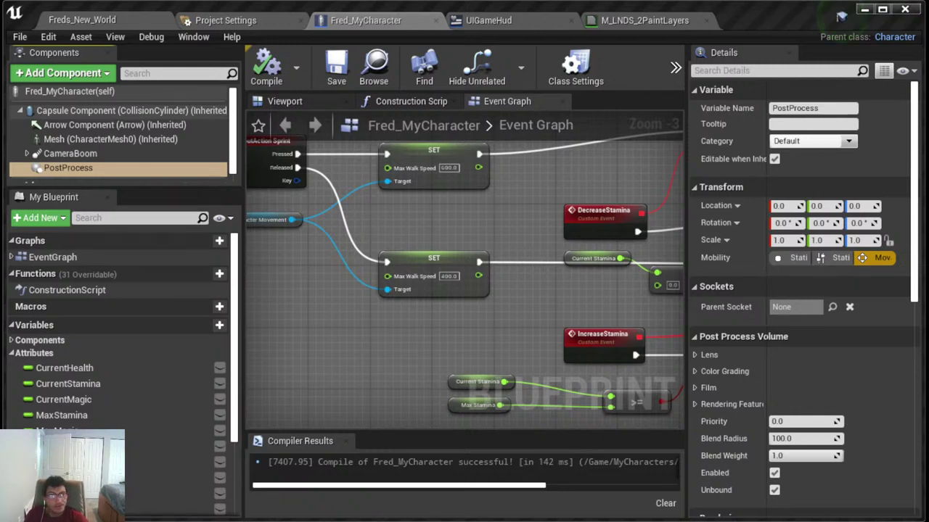
click(842, 16)
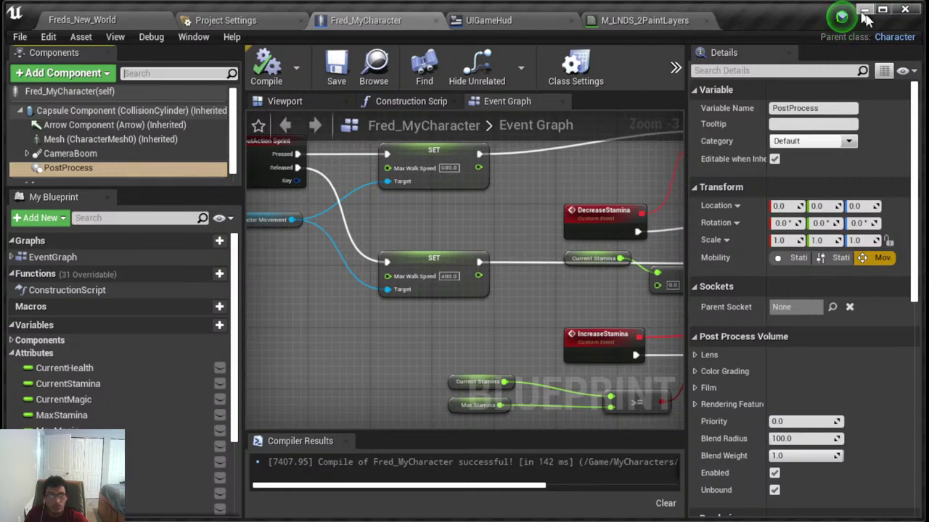
click(866, 15)
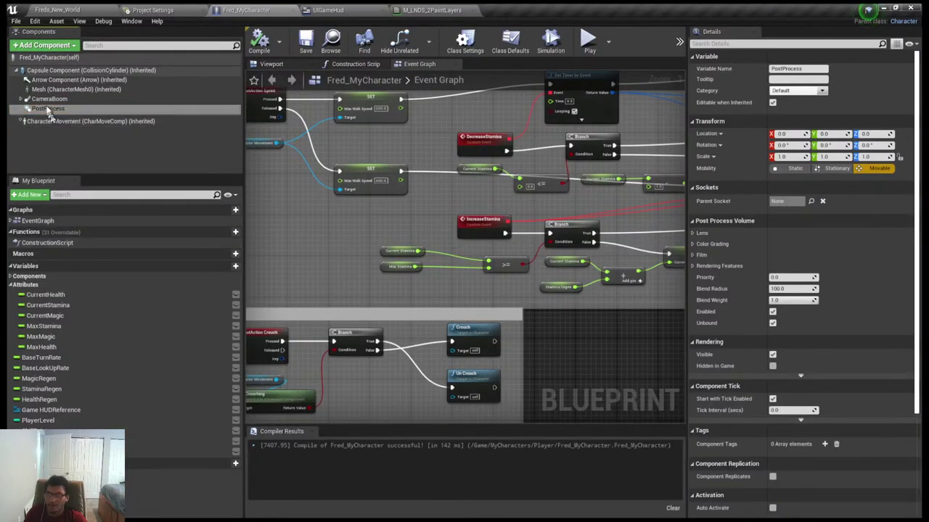
click(48, 108)
drag(51, 99, 51, 104)
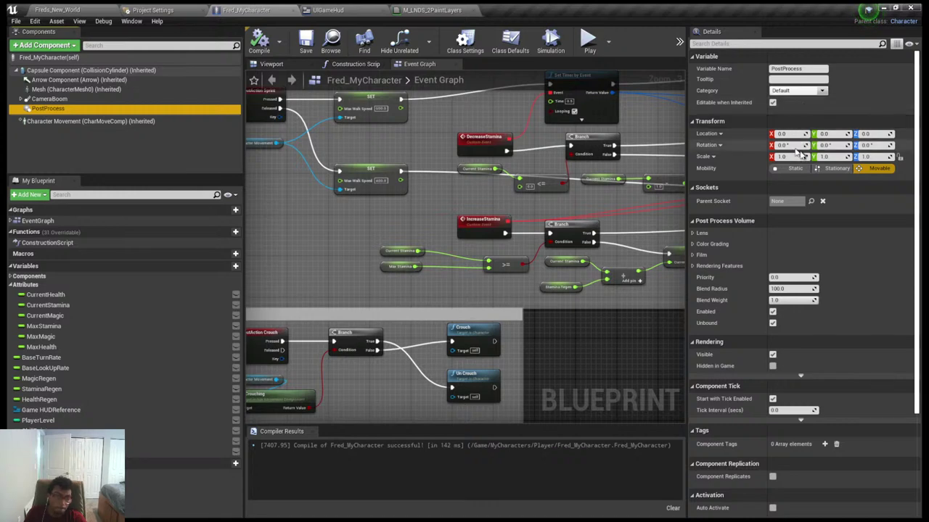
scroll(800, 162, down, 3)
scroll(800, 161, down, 2)
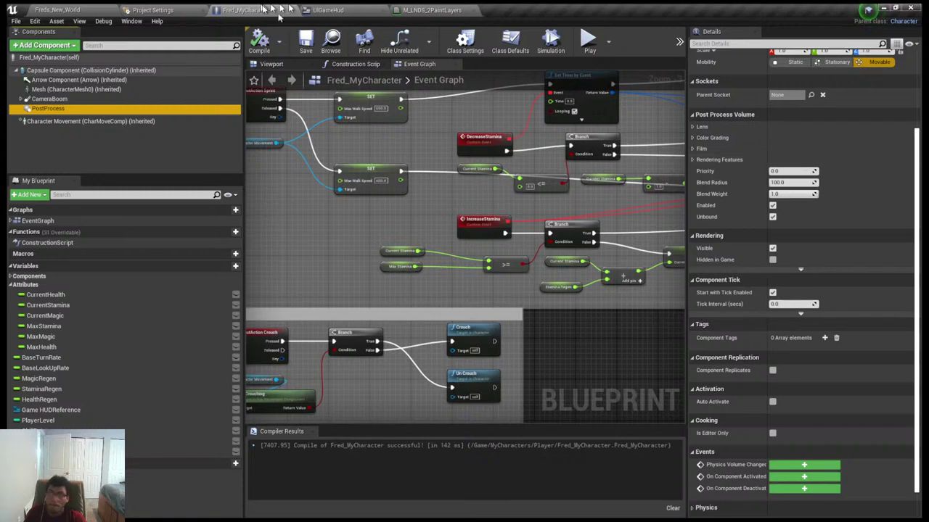
Play Freds_New_World, walk the character forward with W, then stop with Esc
click(64, 9)
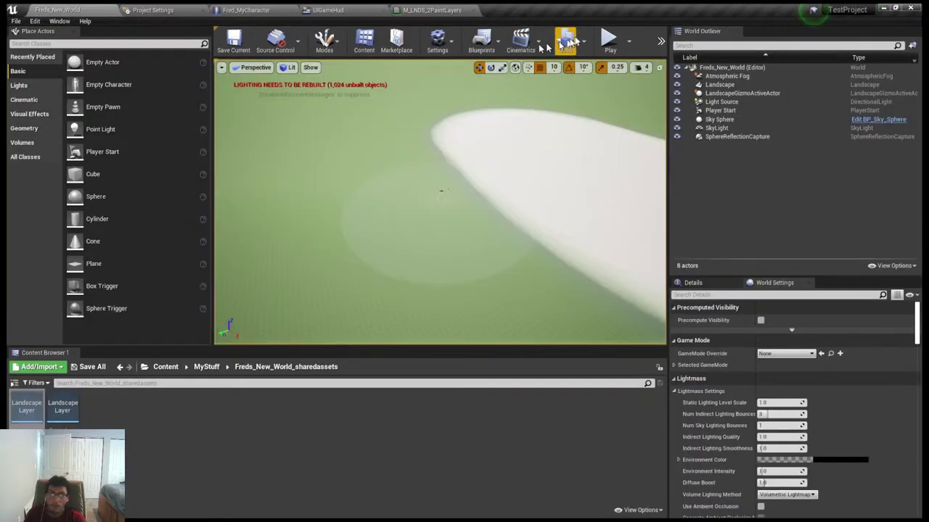
click(609, 39)
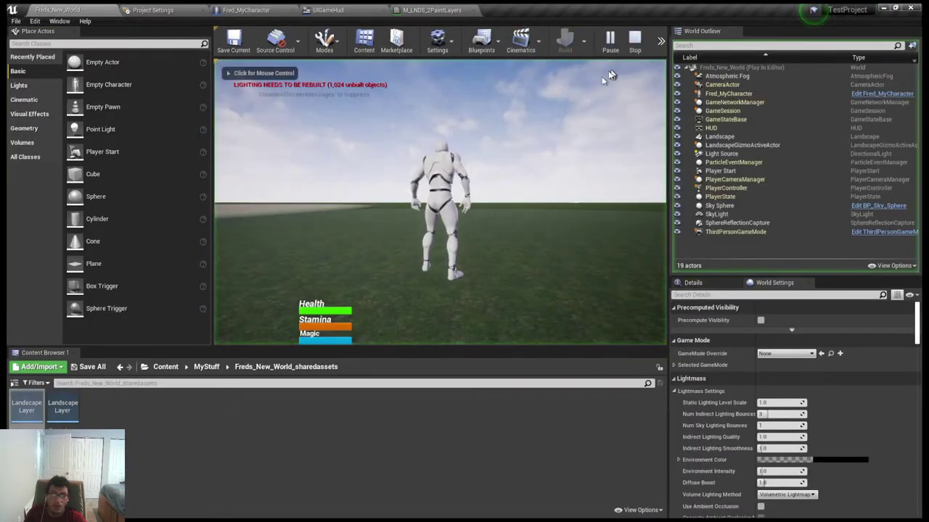
key(w)
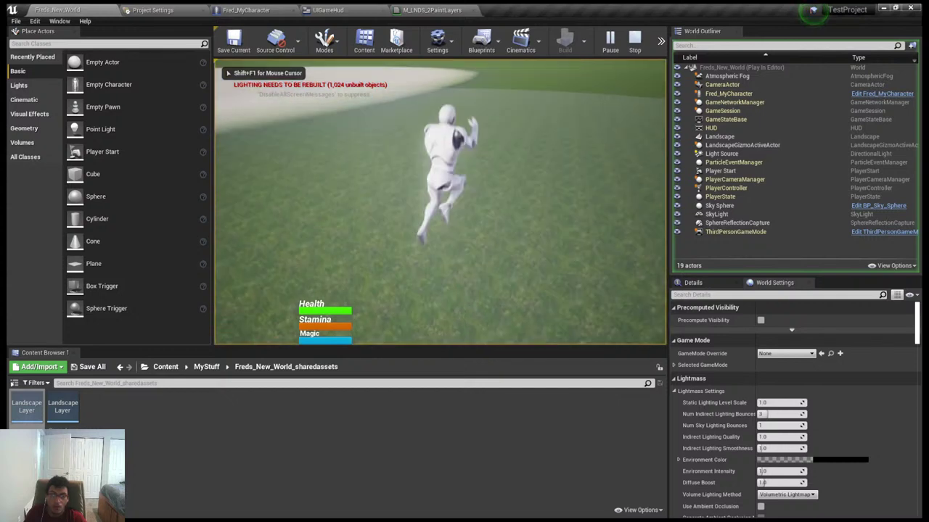
key(w)
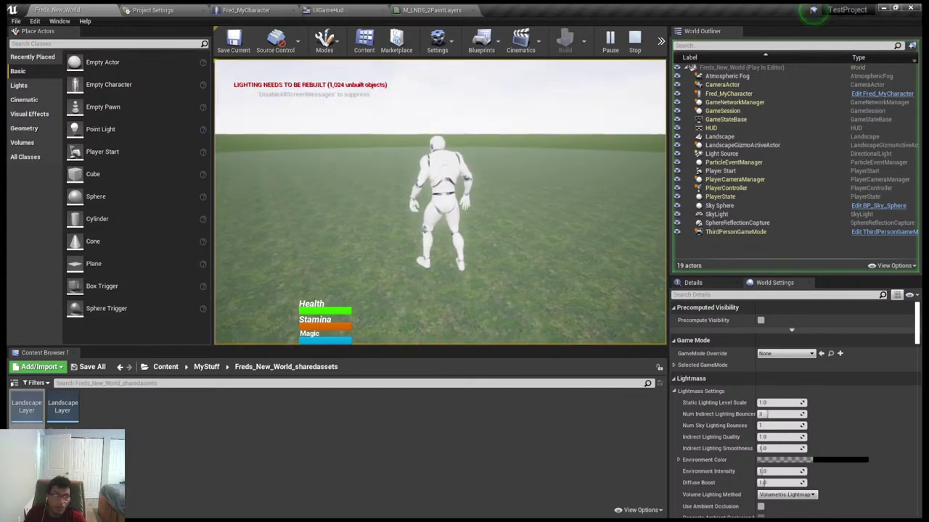
key(w)
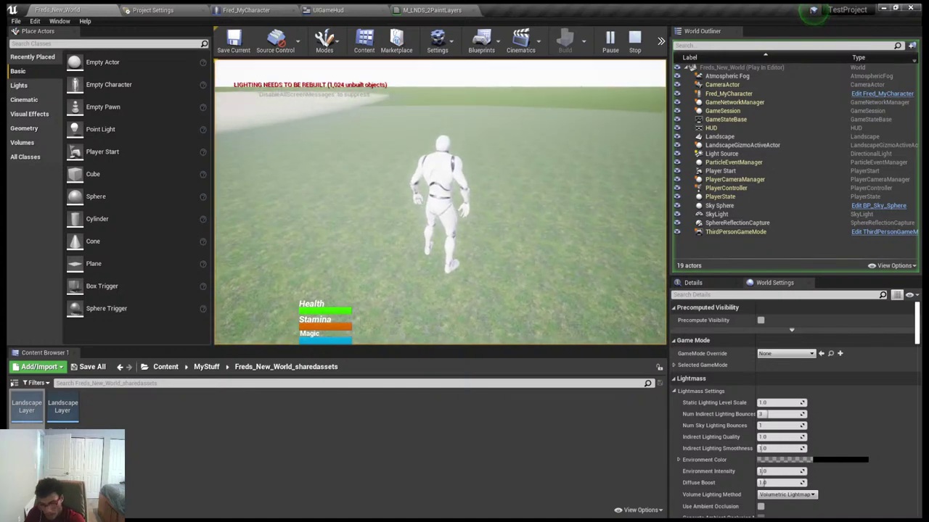
key(Escape)
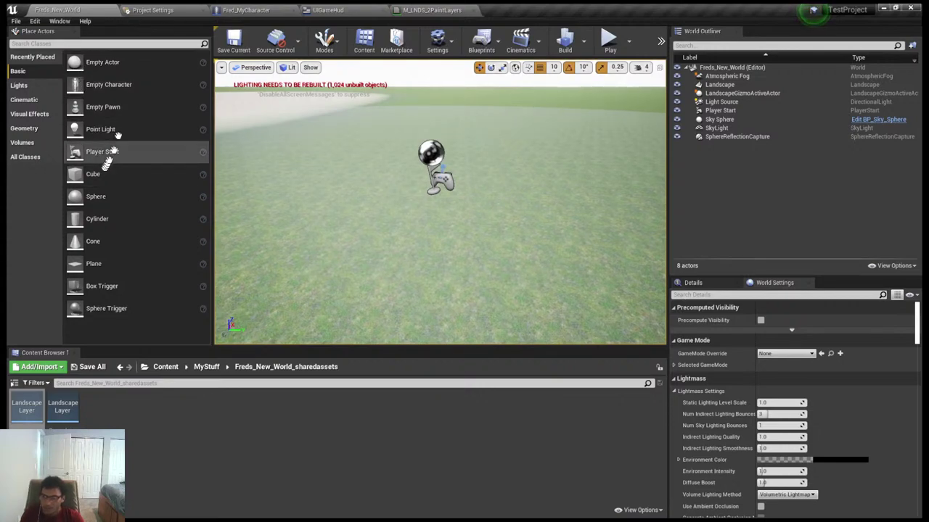
Delete PostProcess from Fred_MyCharacter's Components panel, then compile and save the blueprint
click(142, 10)
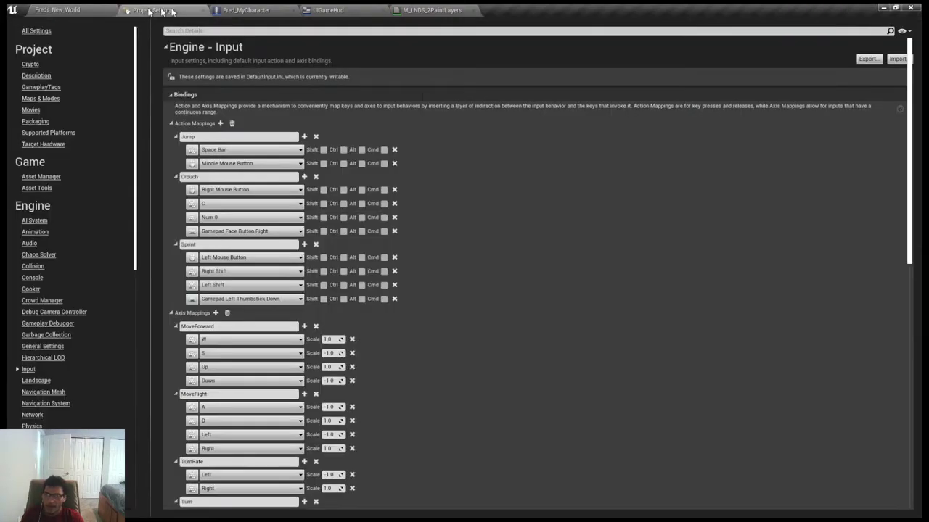
click(235, 10)
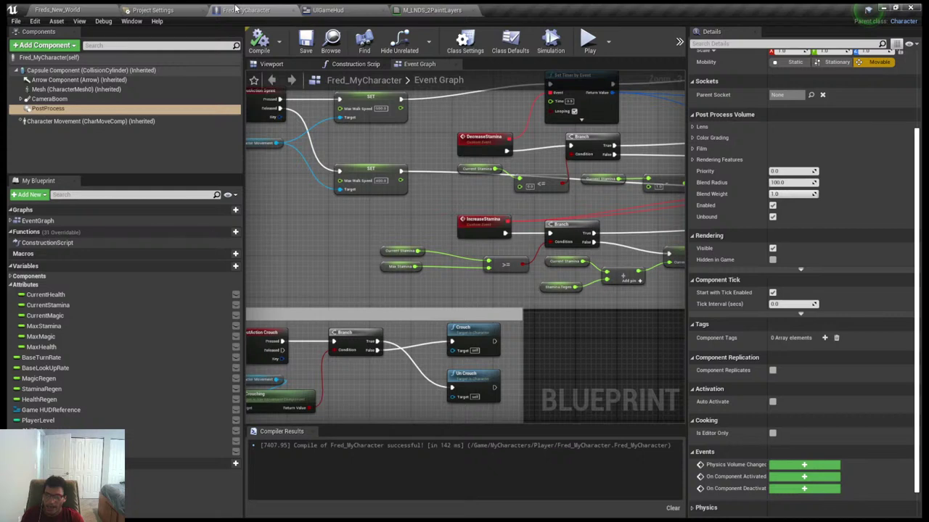
click(104, 109)
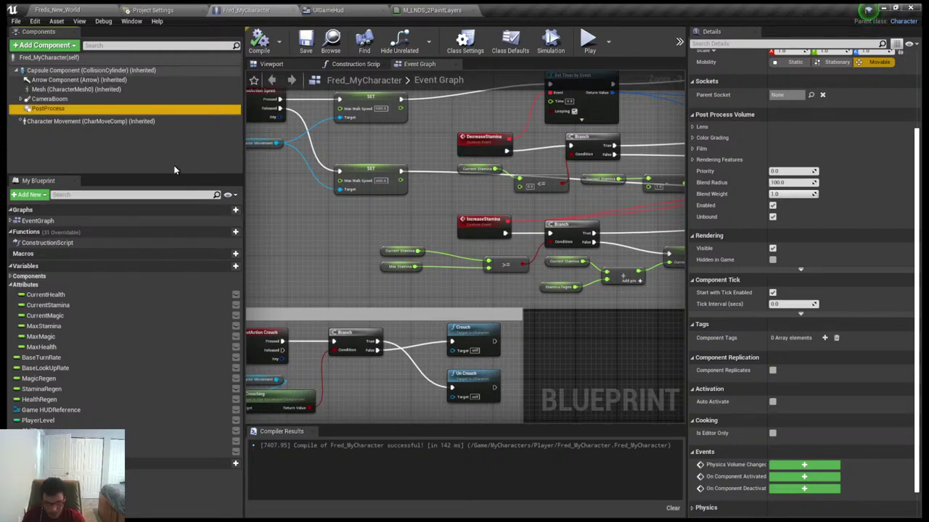
key(Delete)
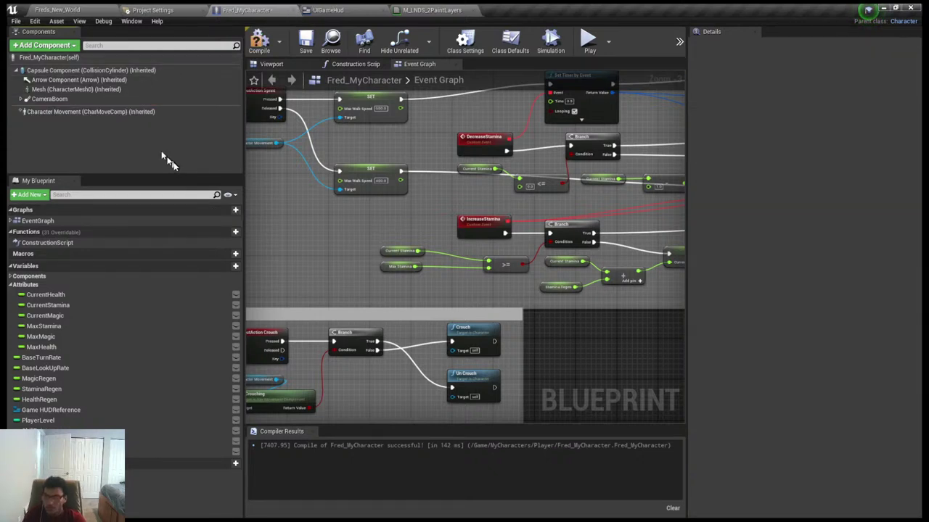
click(259, 41)
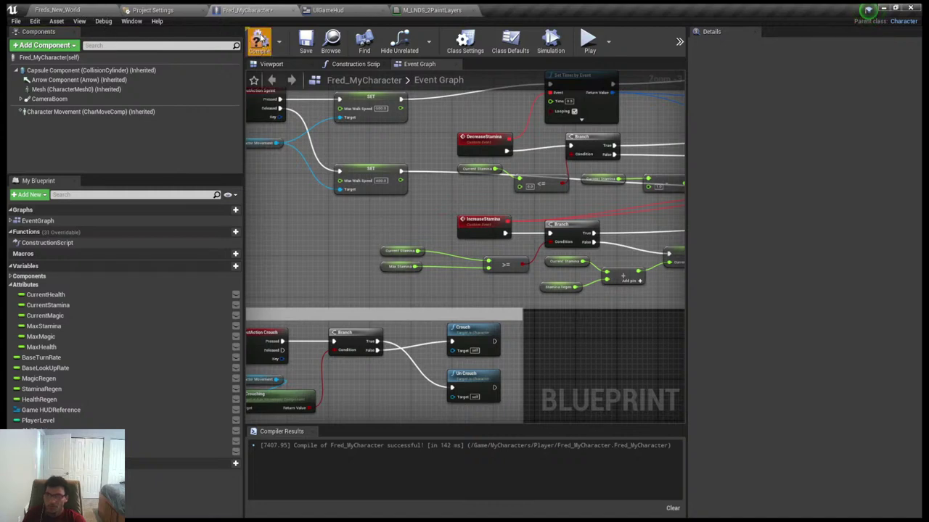
click(308, 41)
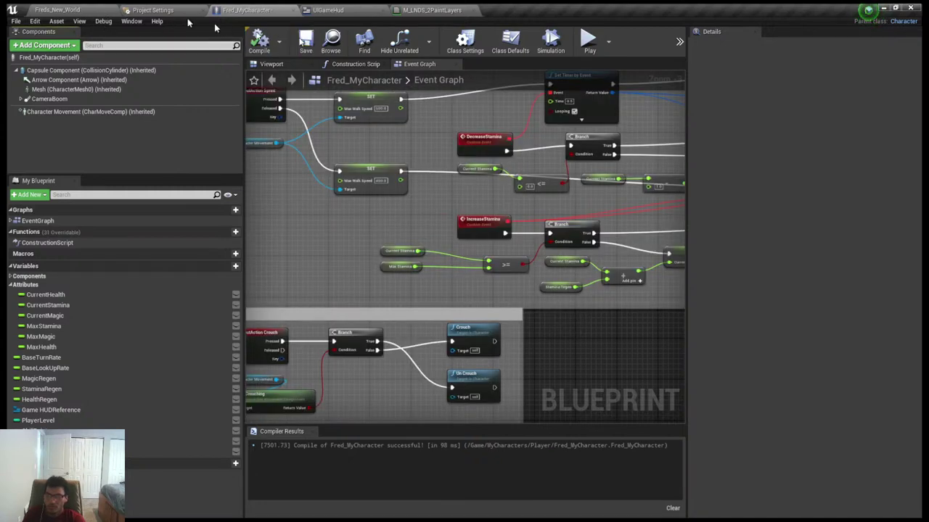
Switch to the Freds_New_World tab and maximize the editor window
click(85, 8)
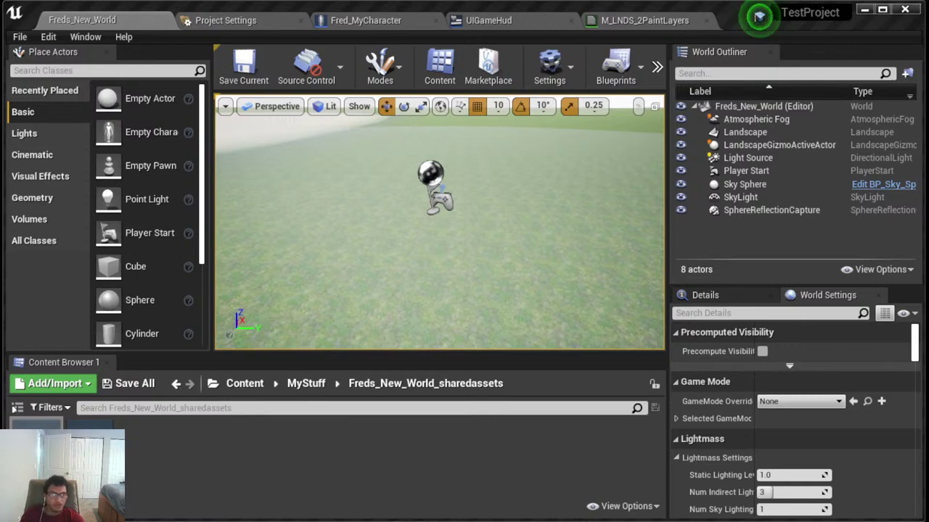
click(809, 53)
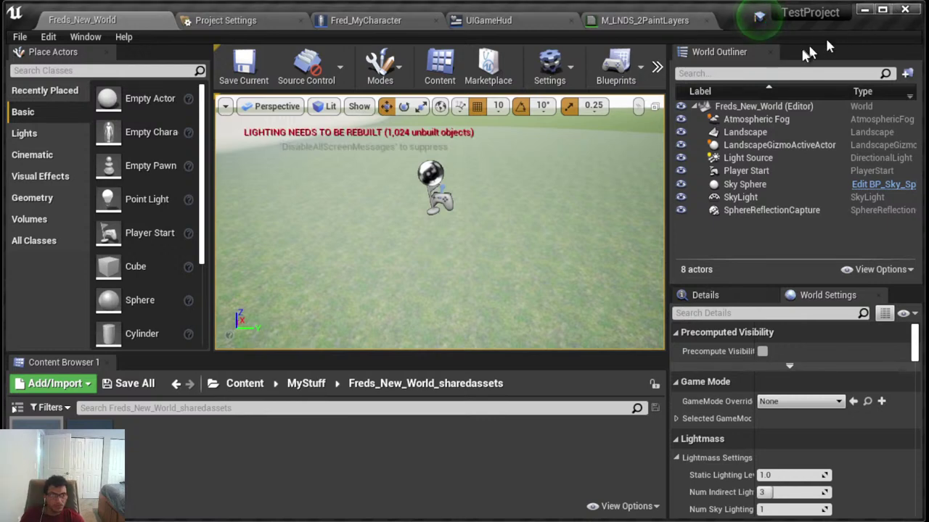
click(882, 10)
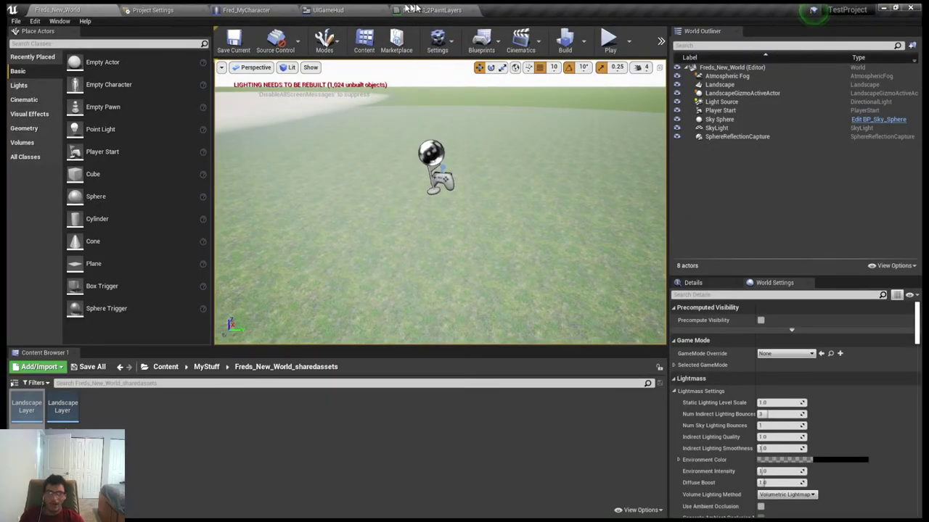
In M_LNDS_2PaintLayers, select both LandscapeCoords nodes and set their Mapping Scale to 2.0
click(429, 10)
scroll(368, 276, up, 4)
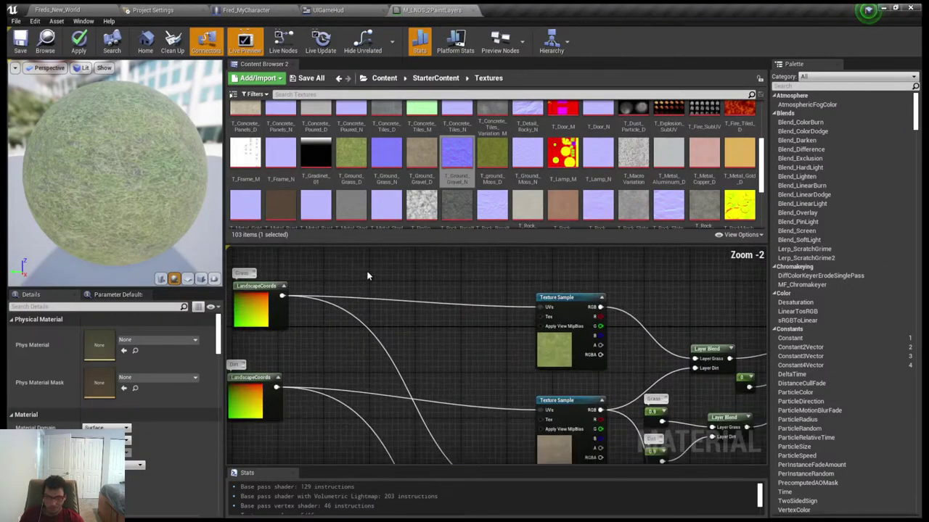
scroll(368, 276, down, 2)
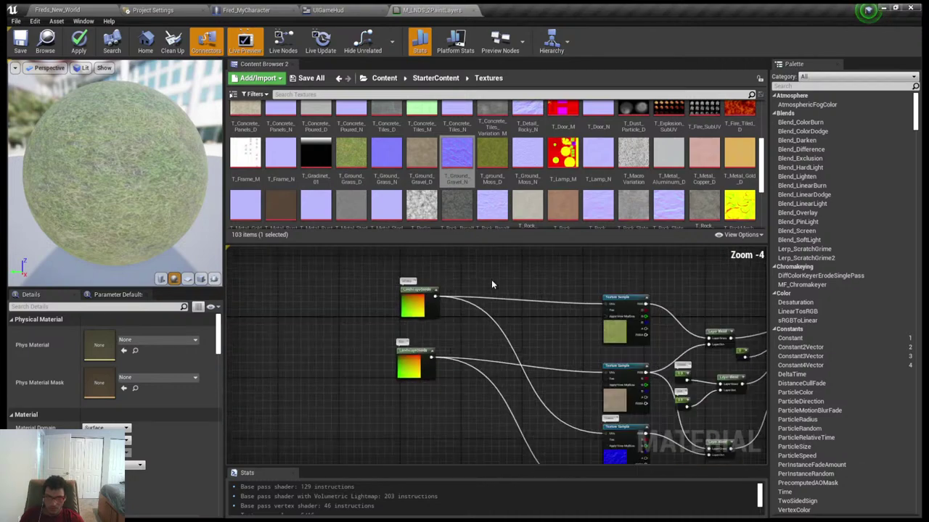
right_drag(493, 285, 463, 262)
drag(334, 280, 398, 347)
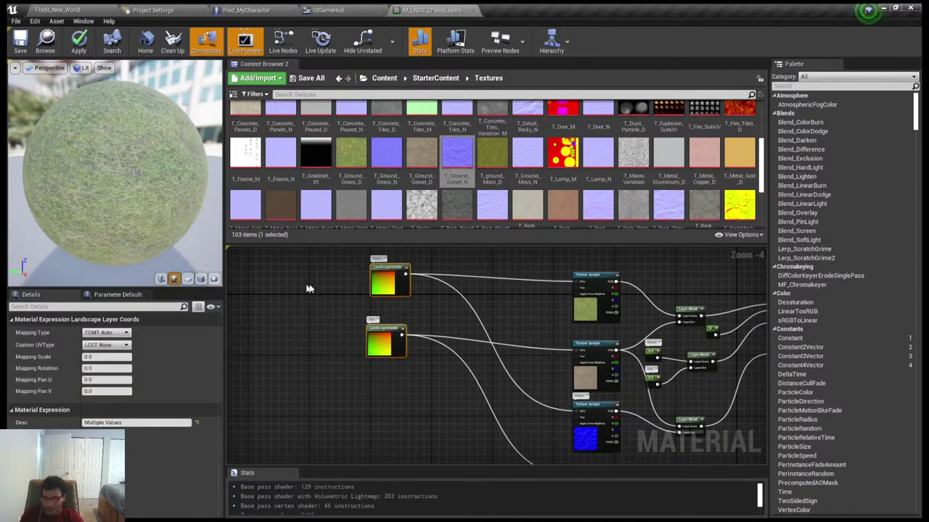
scroll(343, 287, up, 1)
click(331, 271)
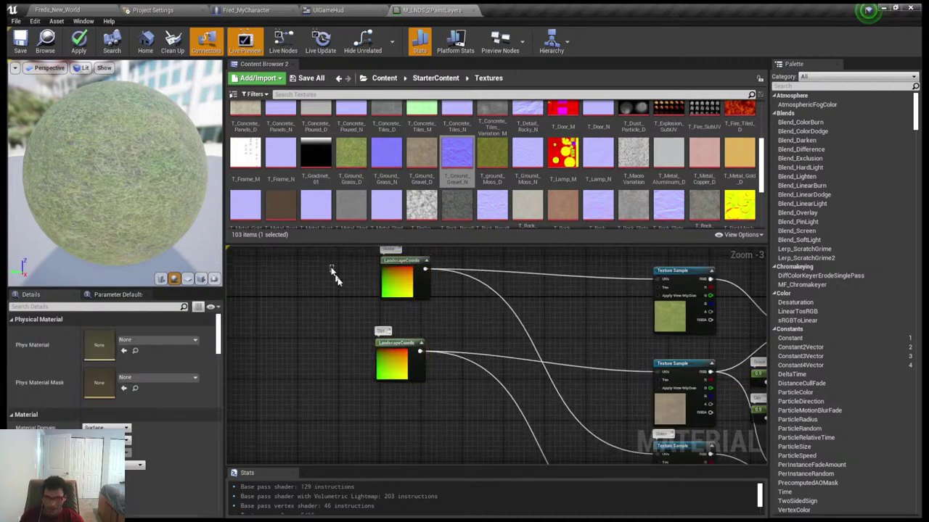
drag(331, 271, 396, 371)
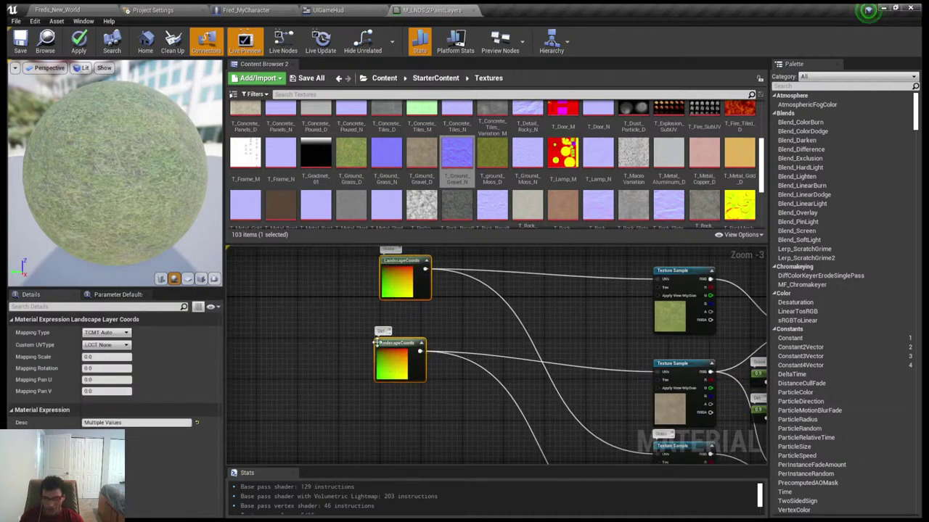
click(86, 358)
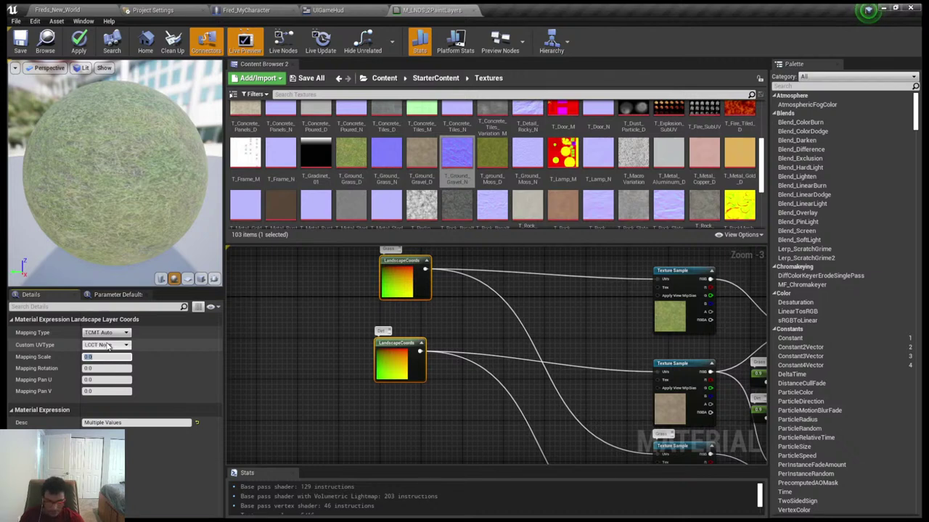
text(2)
key(Return)
click(265, 360)
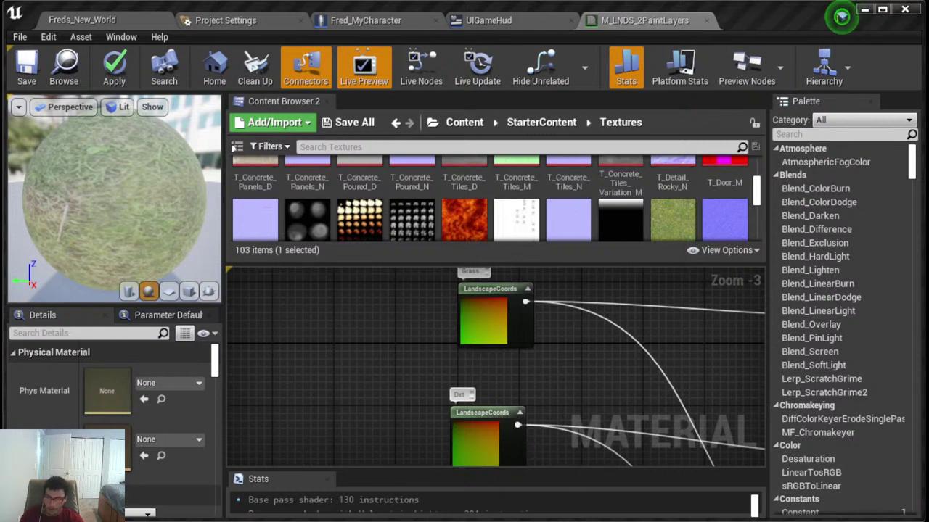
Reselect both LandscapeCoords nodes and change their Mapping Scale to 5.0
click(886, 10)
drag(336, 290, 436, 362)
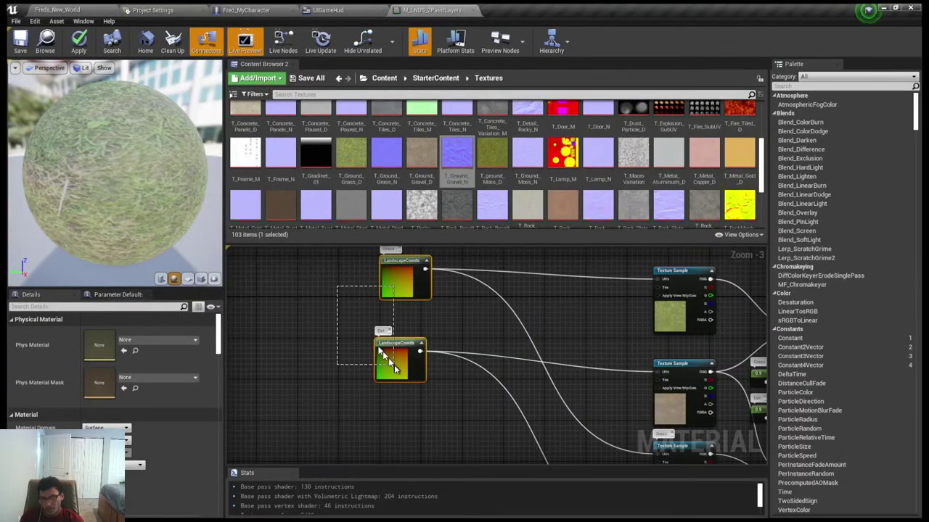
click(109, 357)
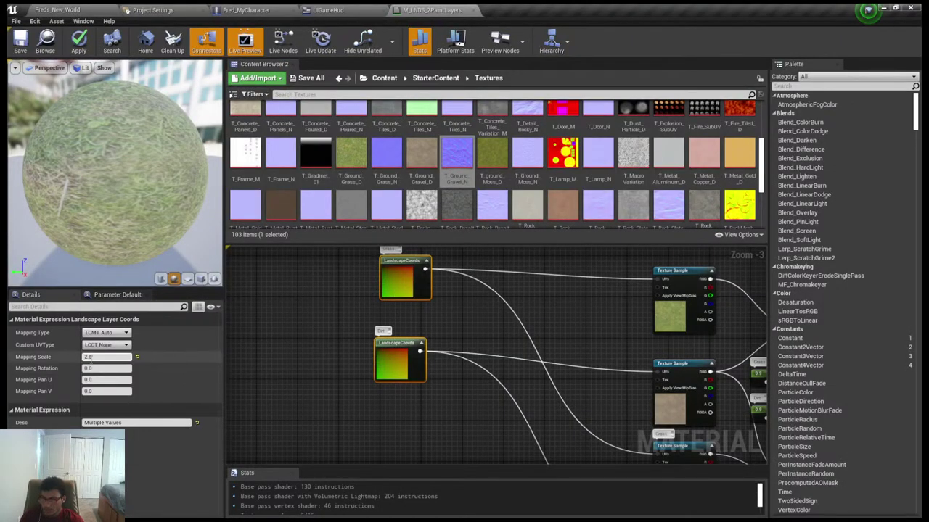
text(5)
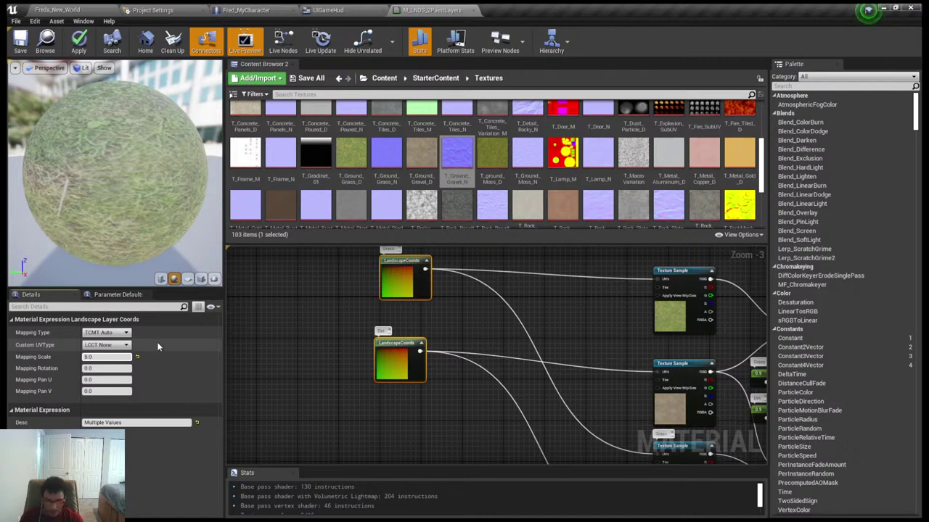
key(Return)
Apply the 5.0 mapping-scale change to M_LNDS_2PaintLayers and save the material
click(289, 308)
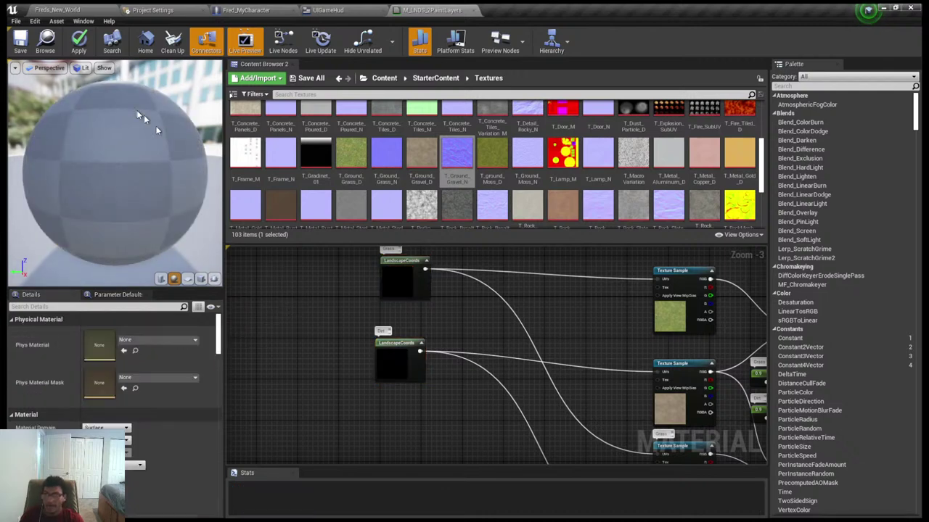
click(80, 40)
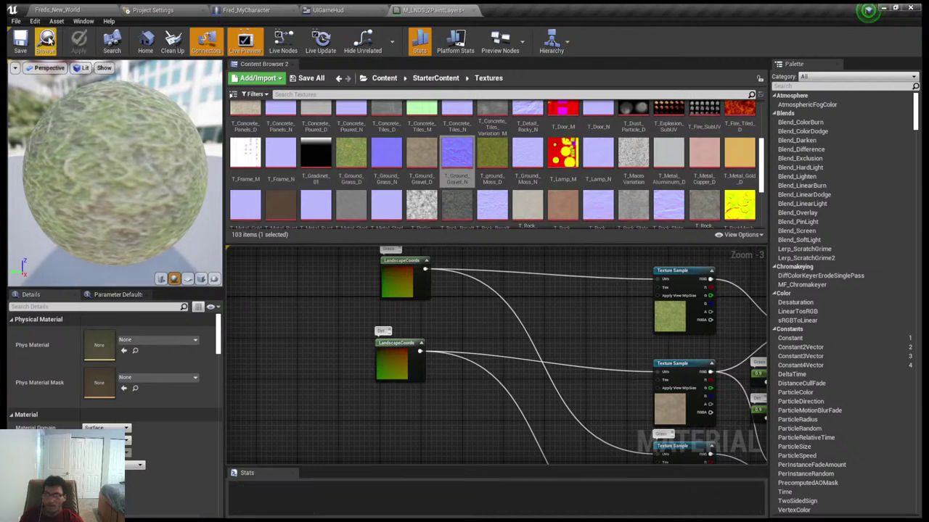
click(21, 41)
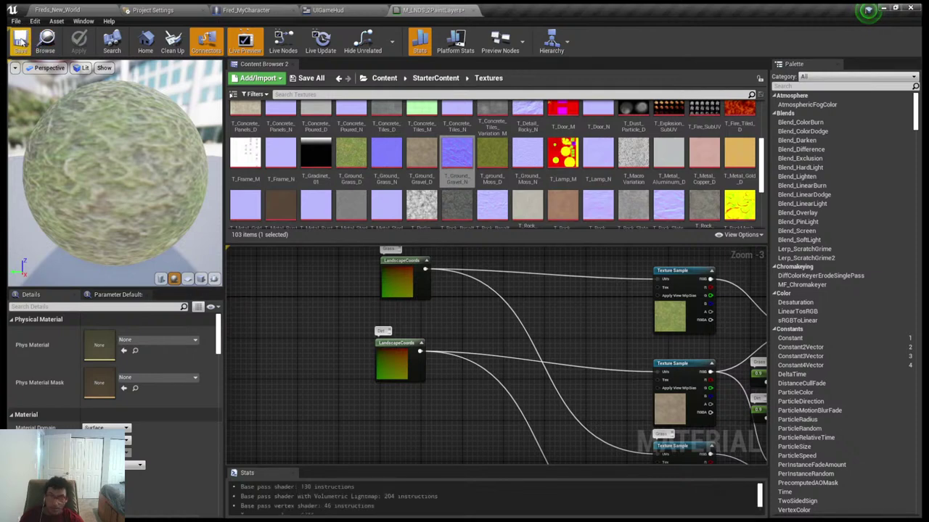
Return to the Freds_New_World level and fly the camera down over the sand patch
click(55, 10)
scroll(326, 143, down, 6)
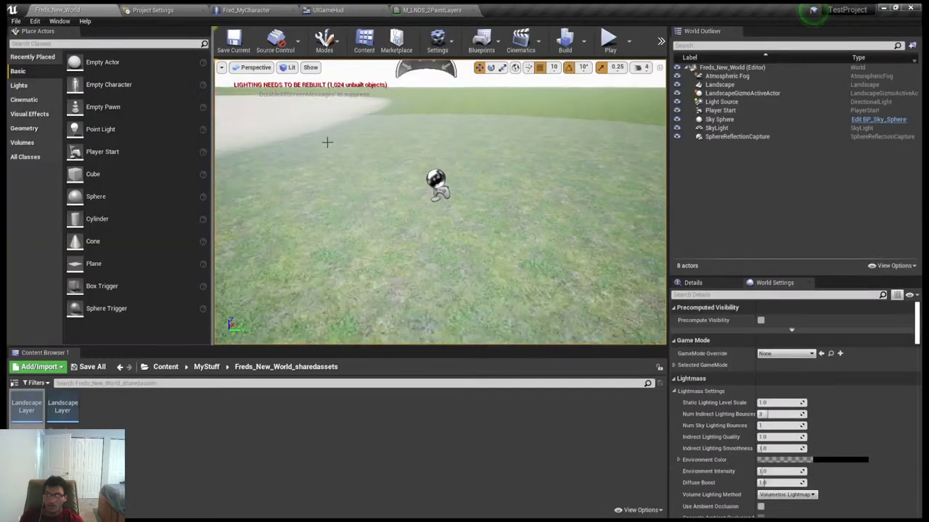
mouse_move(327, 142)
right_down()
mouse_move(283, 158)
mouse_move(278, 172)
mouse_move(326, 143)
right_up()
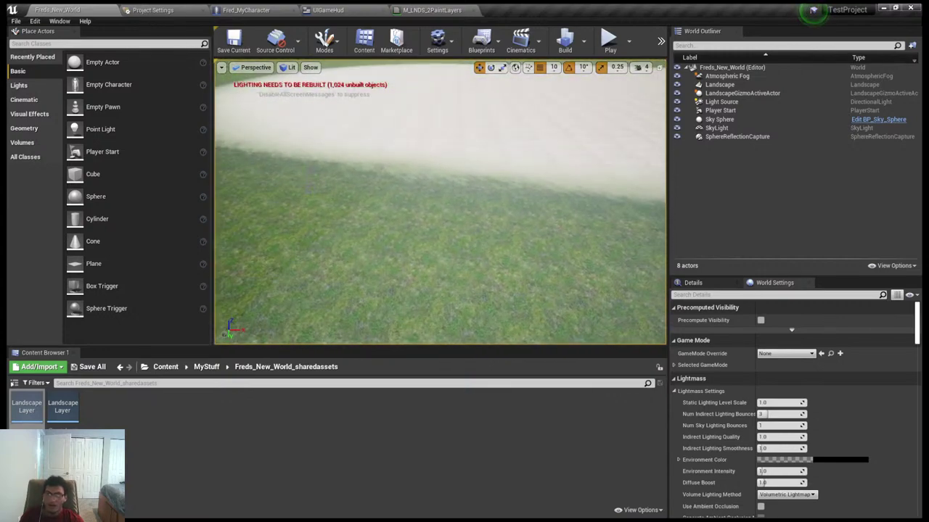
Frame the Light Source with F and drag it higher above the landscape
click(719, 84)
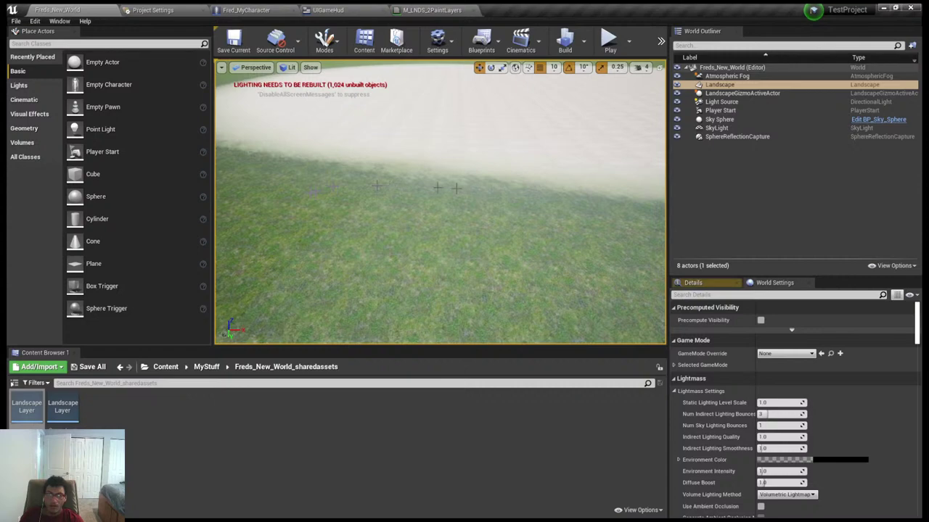
click(722, 101)
right_drag(600, 162, 580, 145)
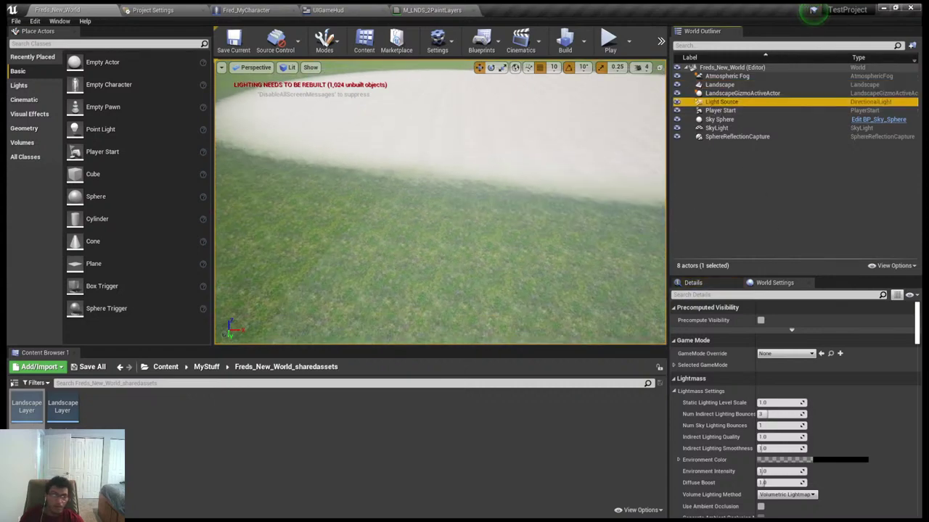
key(f)
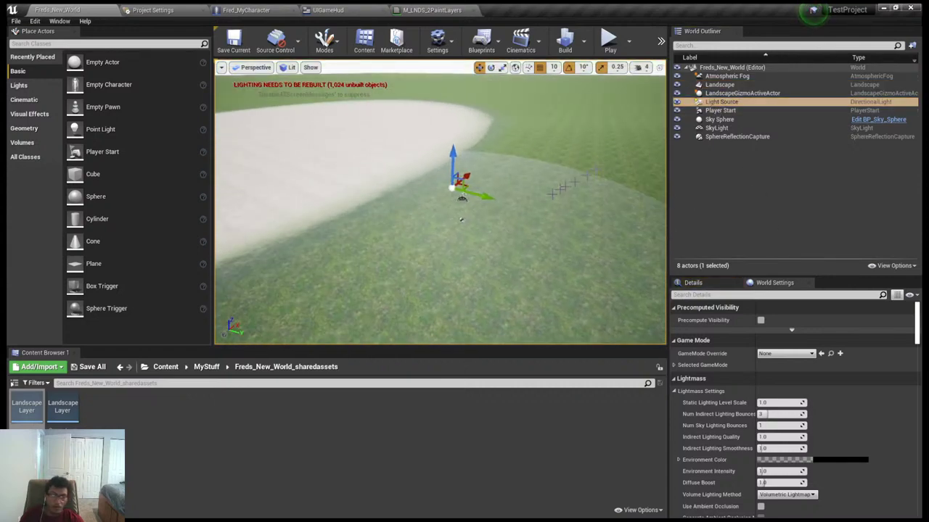
click(530, 211)
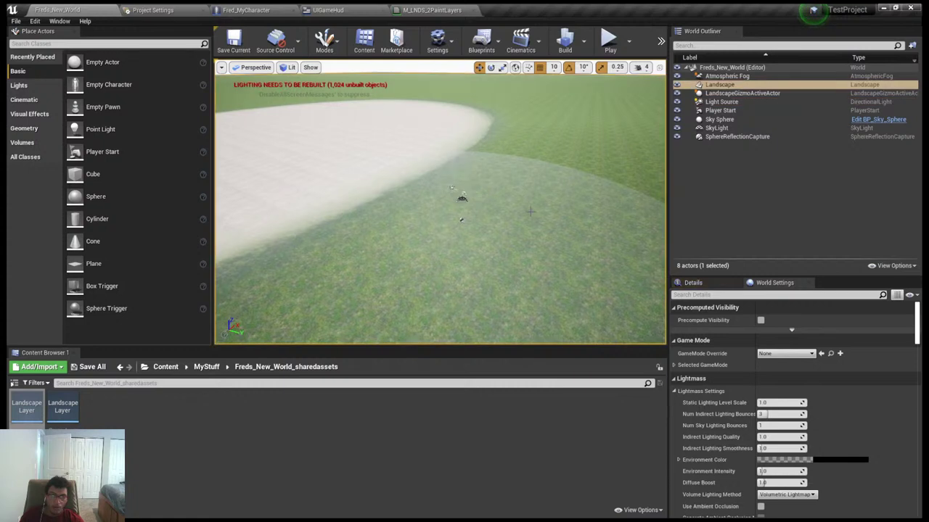
click(721, 102)
drag(453, 167, 471, 176)
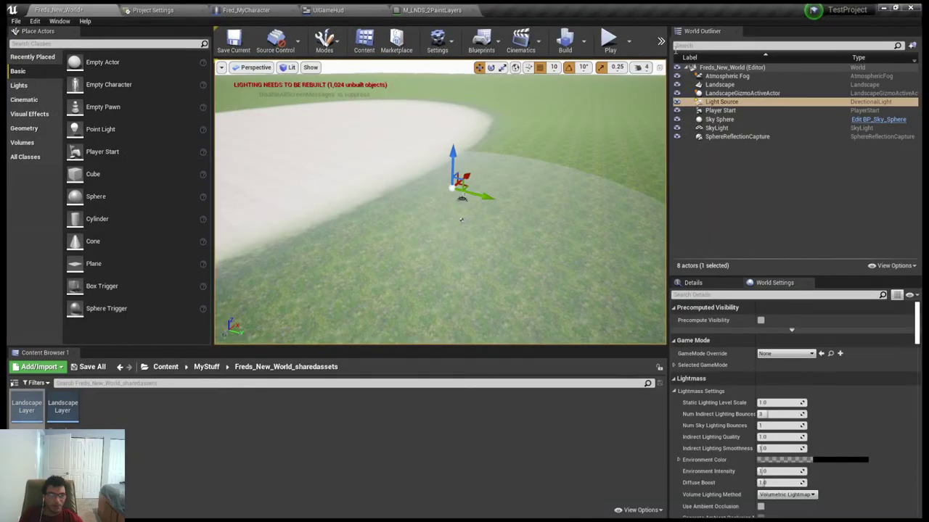
click(610, 41)
key(a)
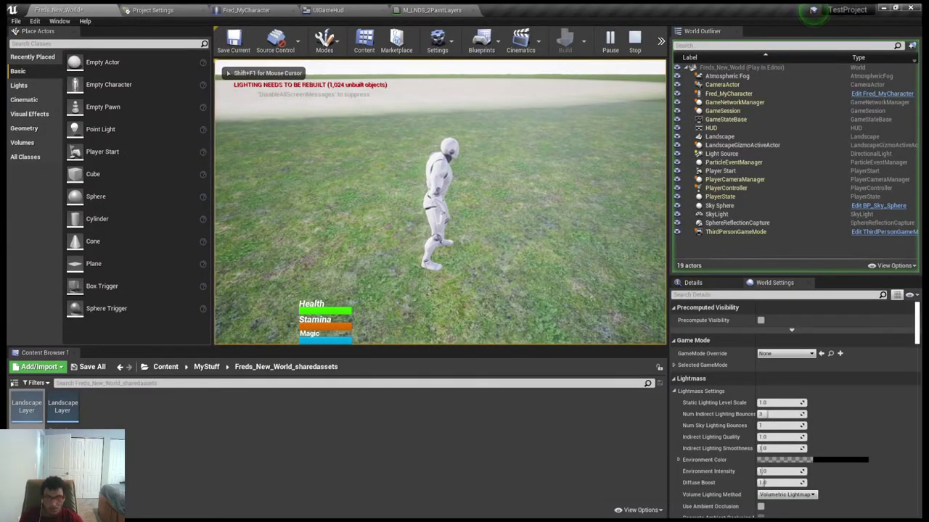
key(w)
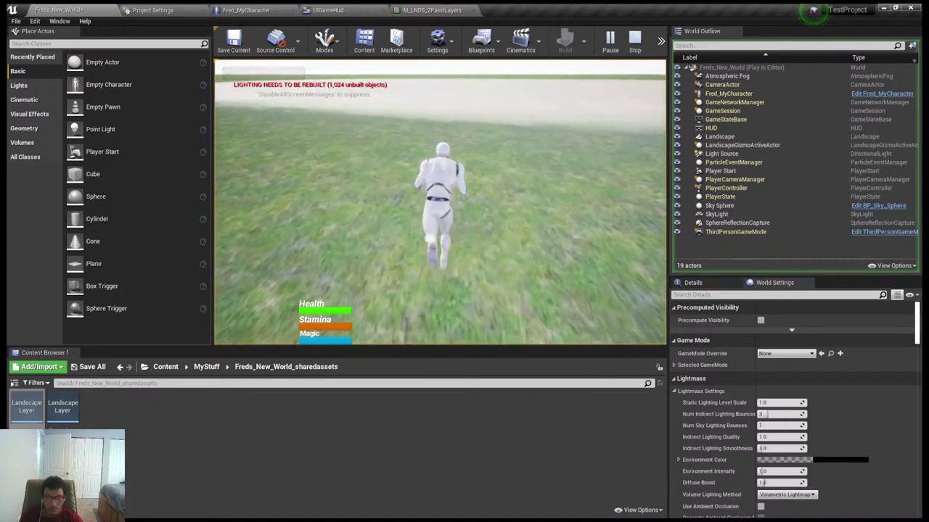
key(d)
key(w)
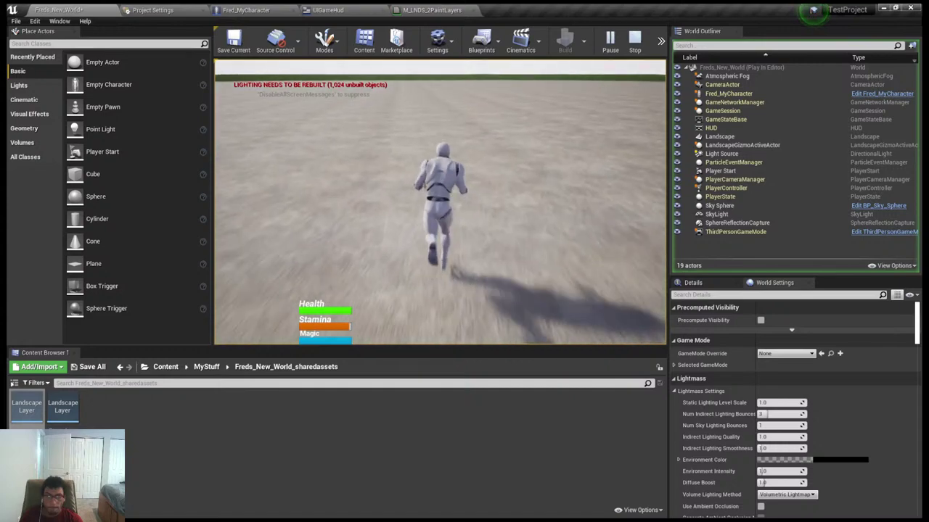
key(d)
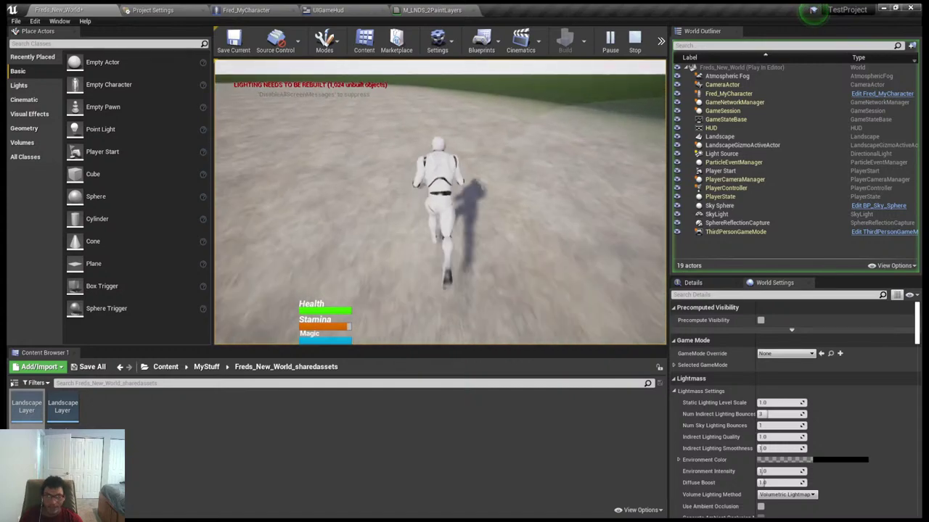
key(a)
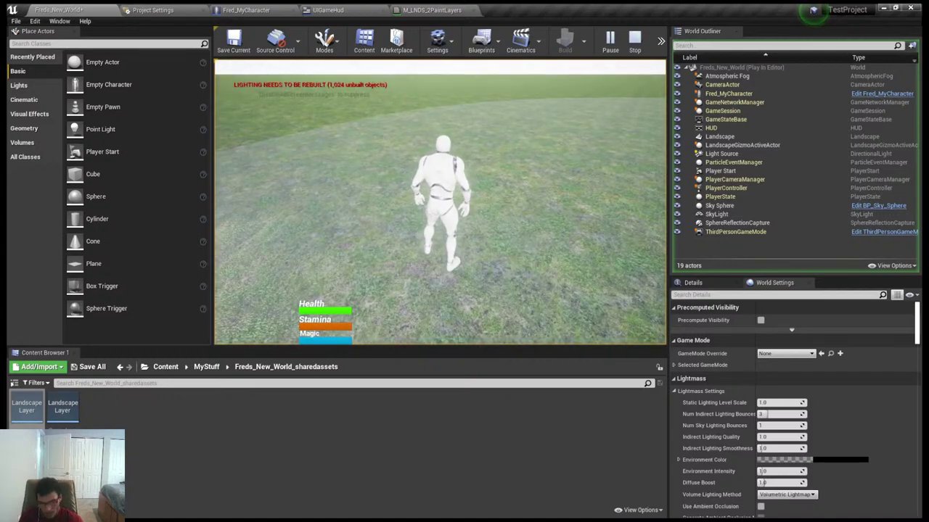
key(Escape)
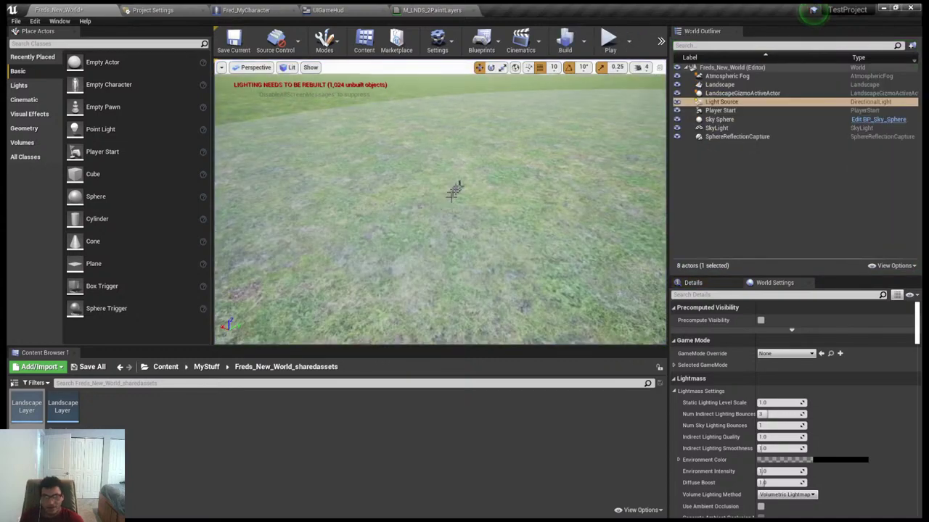
Select the SphereReflectionCapture, nudge it up and down, then undo the move
click(718, 120)
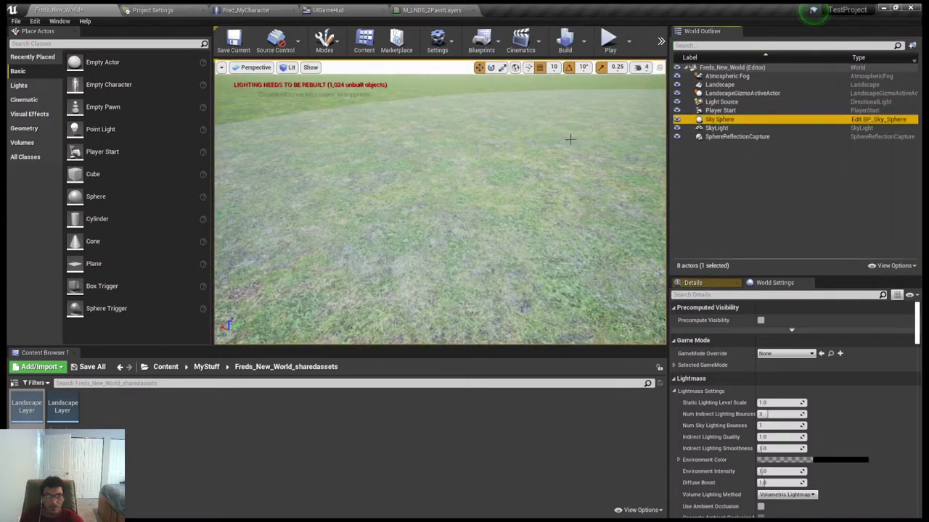
scroll(570, 141, down, 5)
click(708, 77)
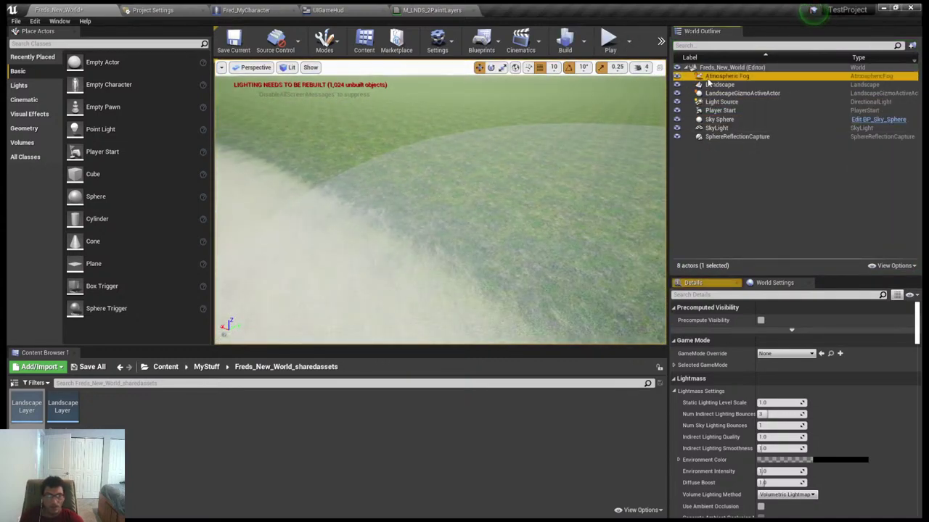
click(726, 137)
scroll(581, 159, up, 5)
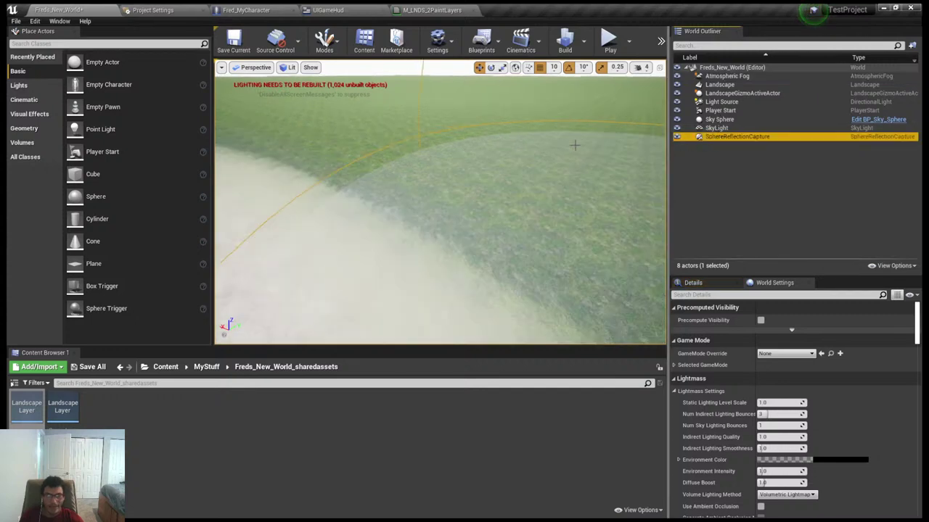
scroll(574, 143, down, 2)
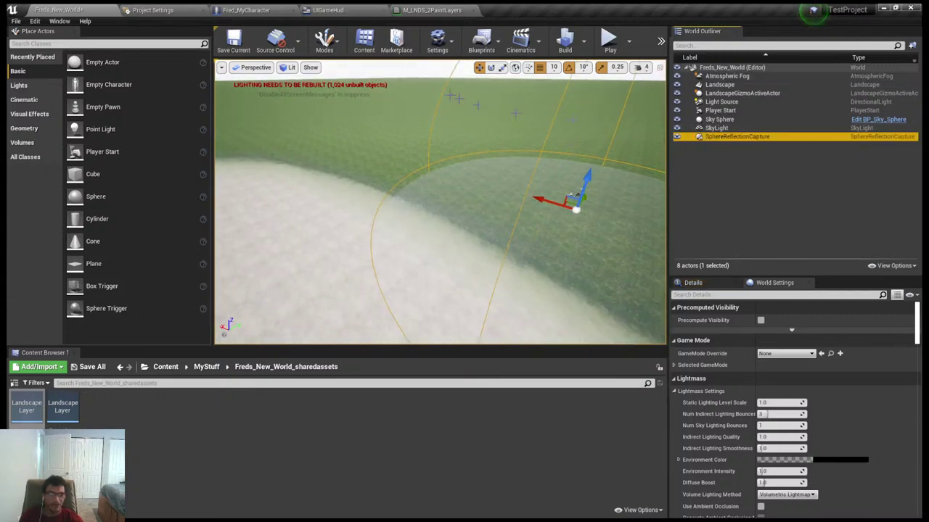
mouse_move(586, 180)
mouse_down()
mouse_move(592, 101)
mouse_move(576, 196)
mouse_move(599, 145)
mouse_move(595, 80)
mouse_move(584, 185)
mouse_up()
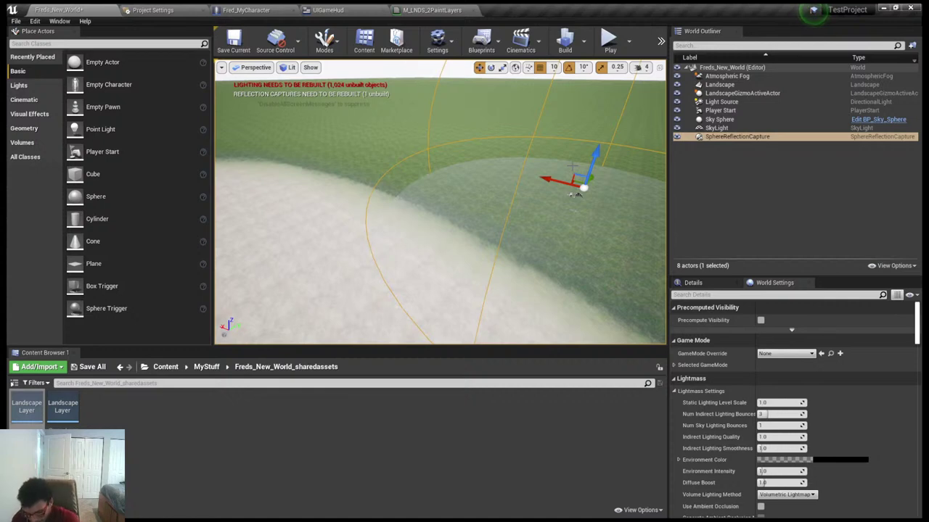
key(End)
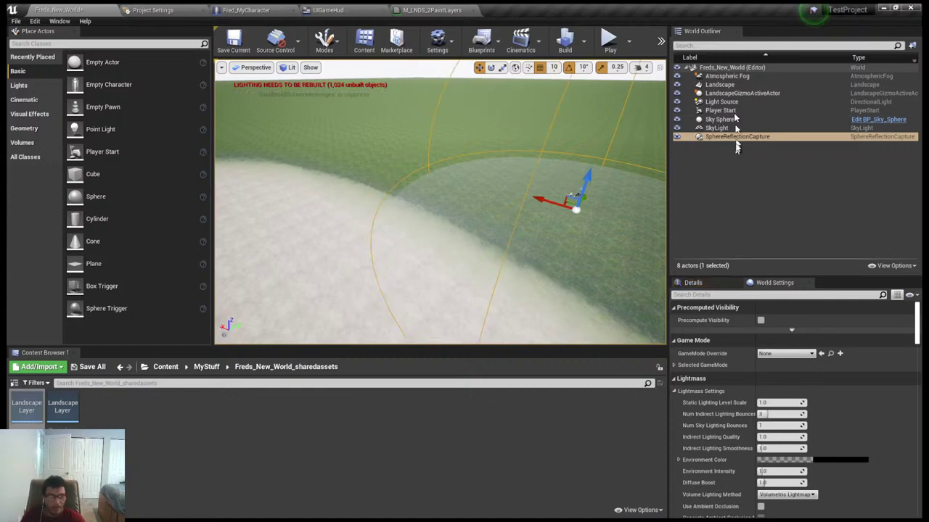
Hide the SphereReflectionCapture with its eye icon, select the Landscape, and start Play
click(677, 137)
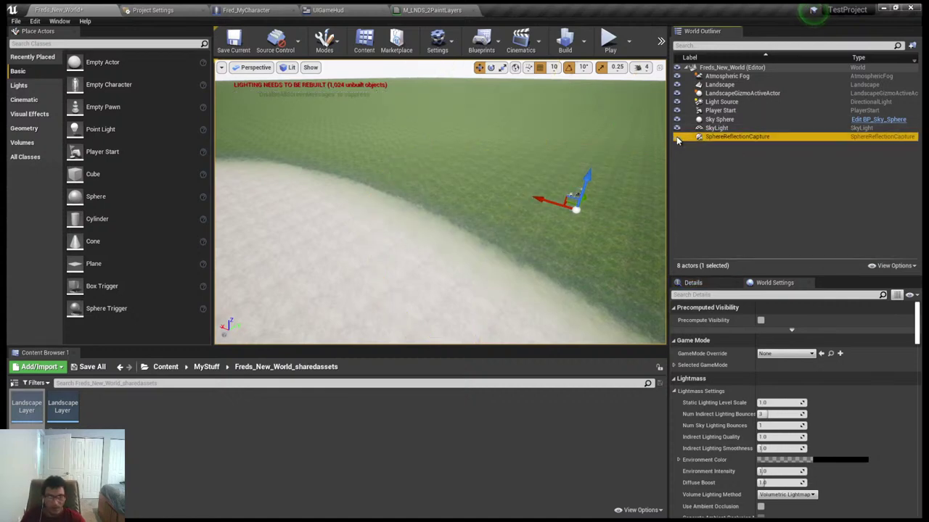
click(677, 137)
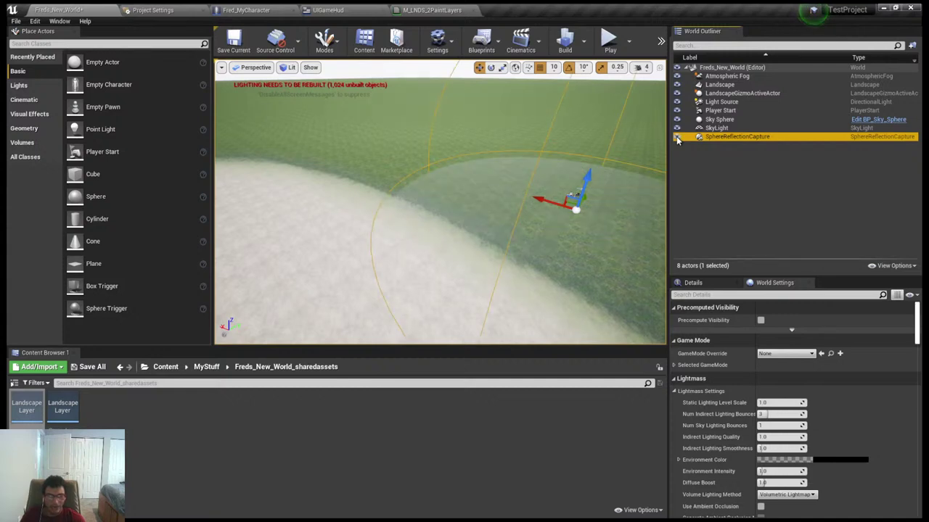
click(677, 138)
click(627, 147)
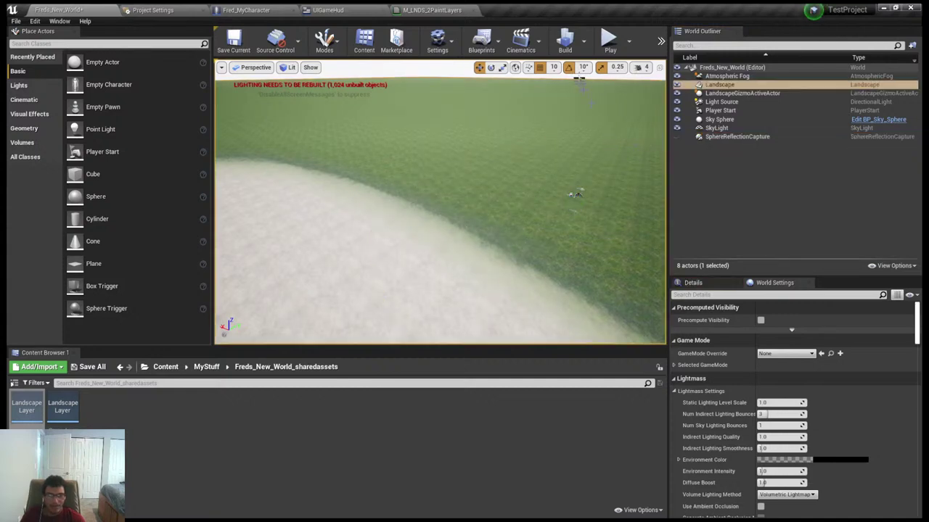
click(606, 40)
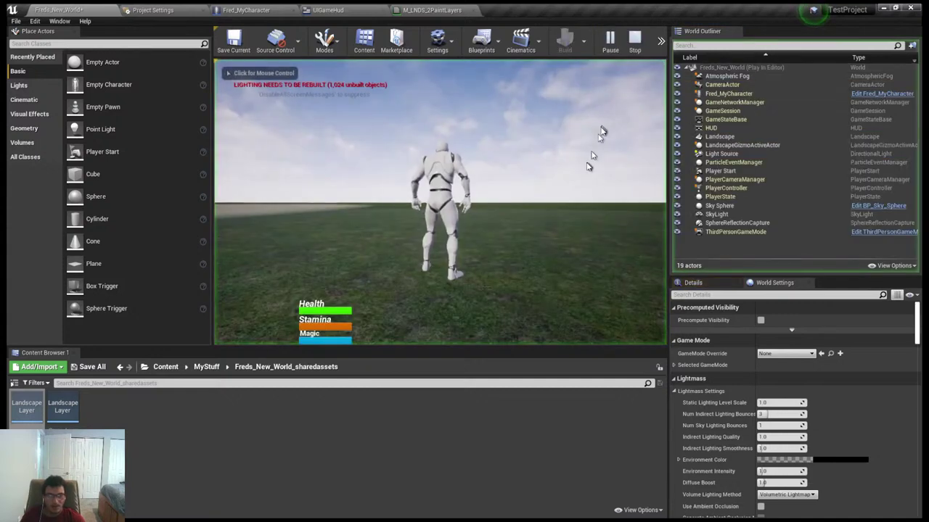
Look up toward the horizon in the play session, then stop it with Esc
click(589, 166)
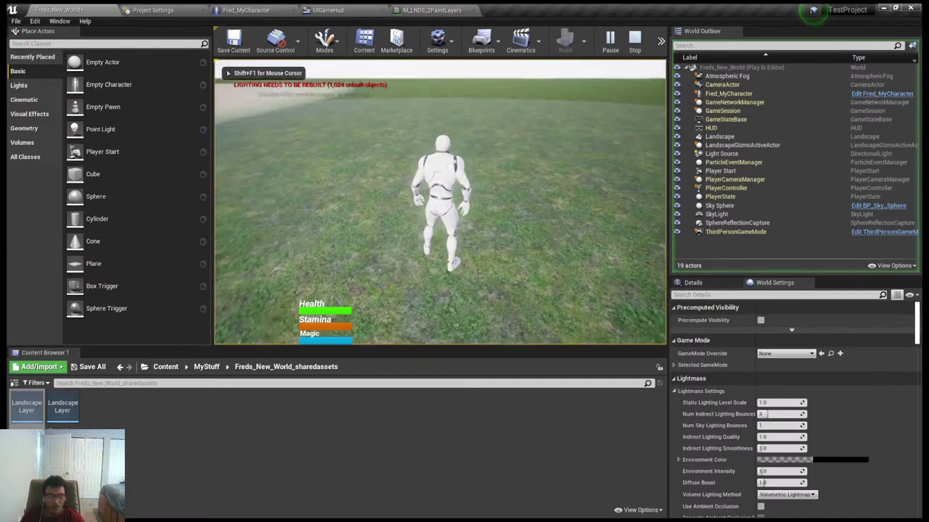
key(w)
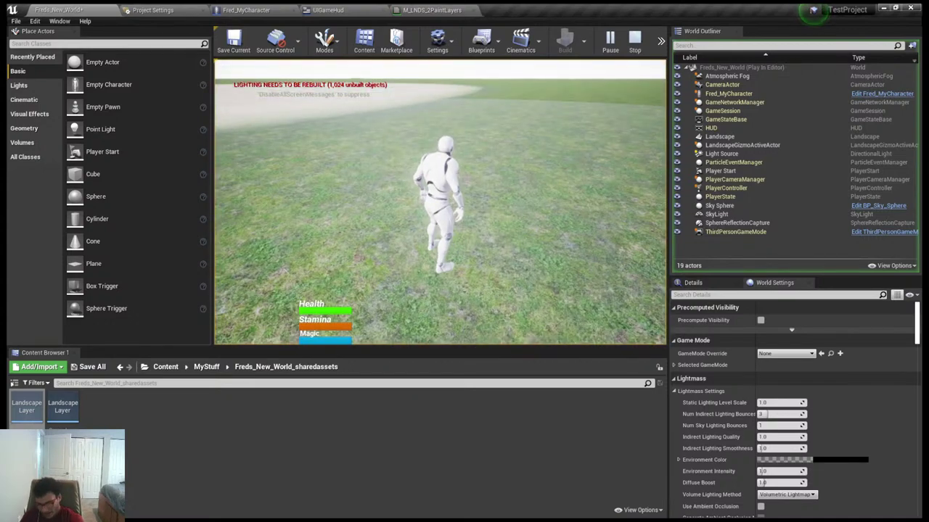
key(Escape)
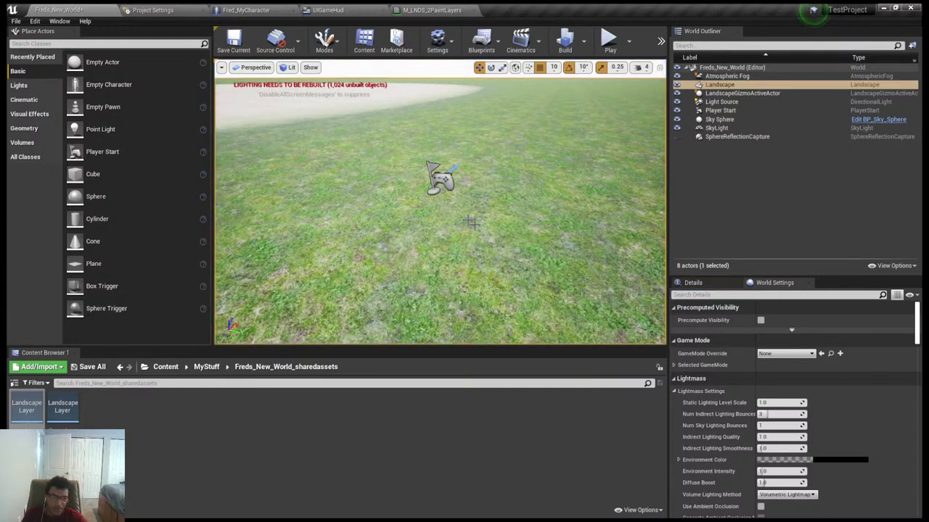
Delete the SphereReflectionCapture from the World Outliner and start a new play-test
click(714, 137)
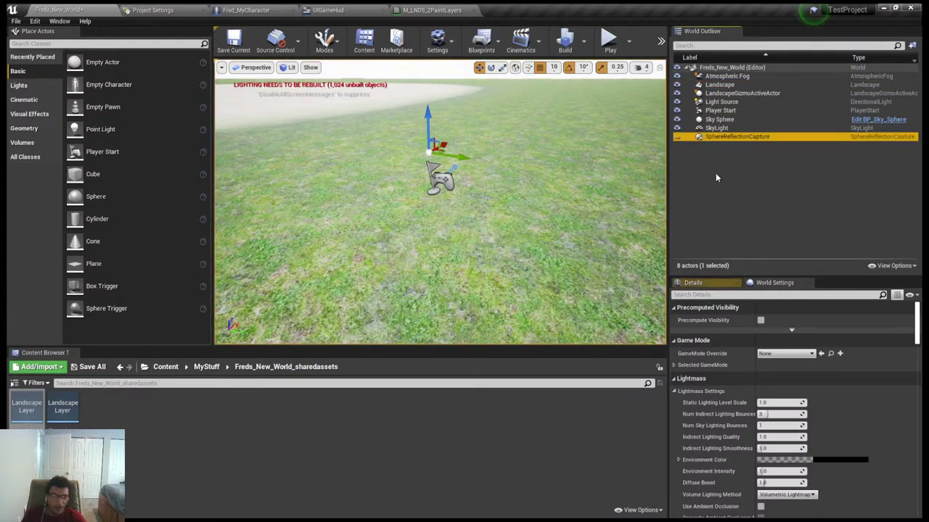
key(Delete)
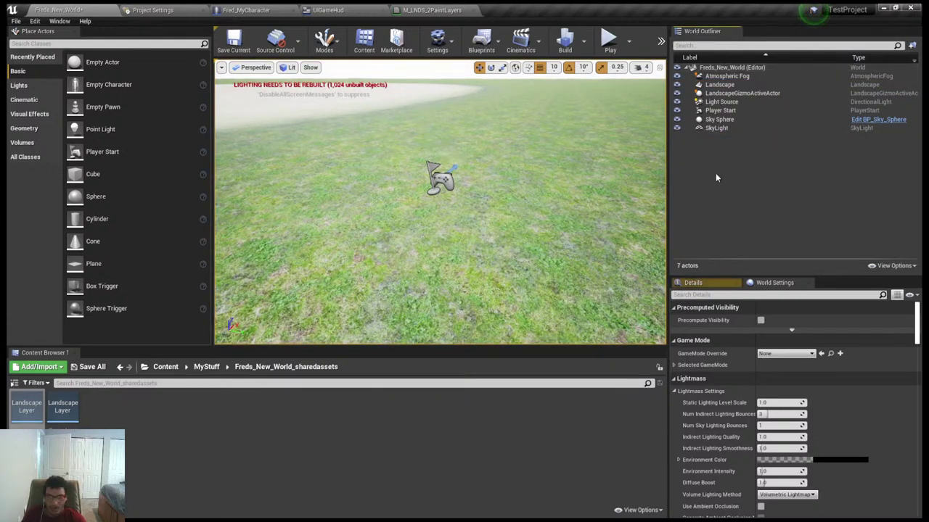
click(610, 40)
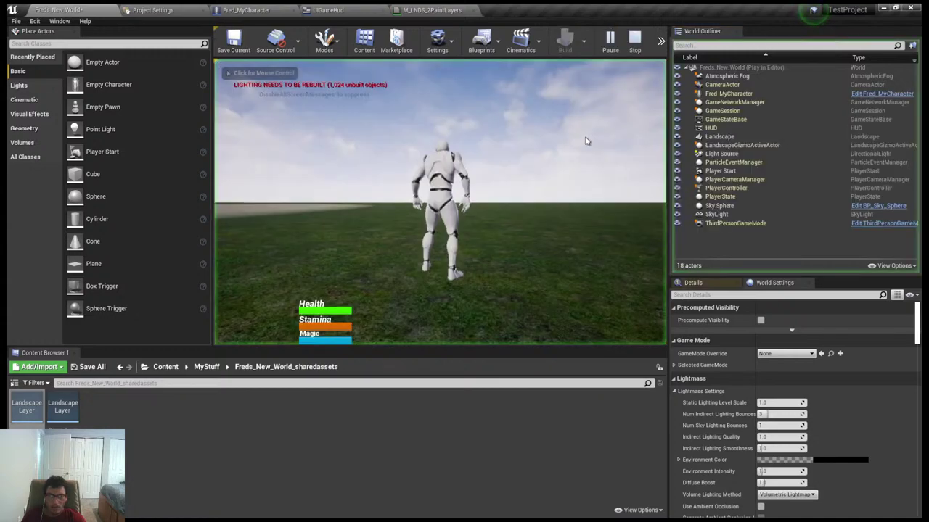
Run the character forward across the landscape with the HUD showing, then end Play-in-Editor
click(586, 141)
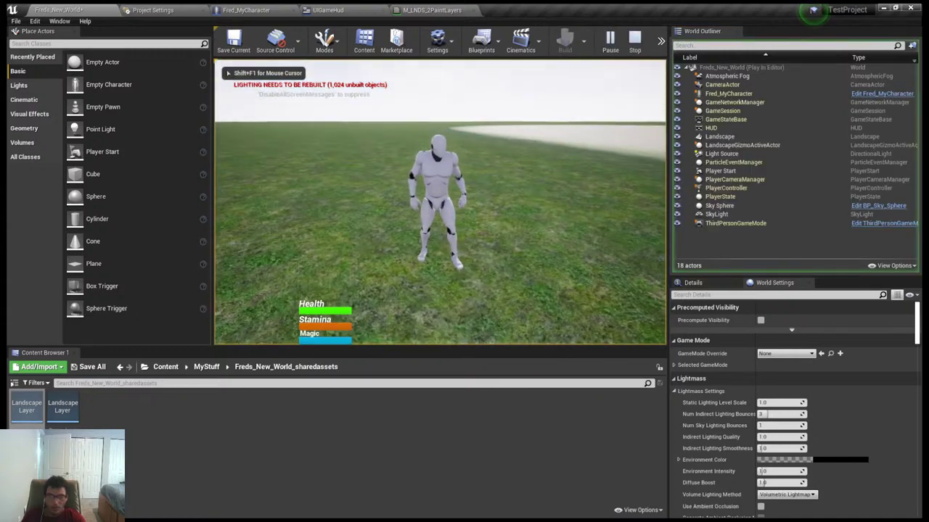
key(w)
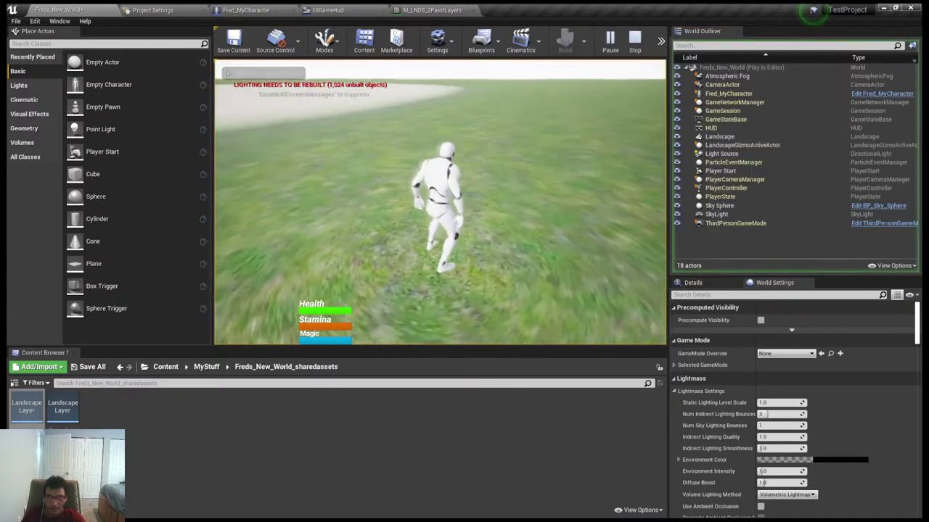
key(Escape)
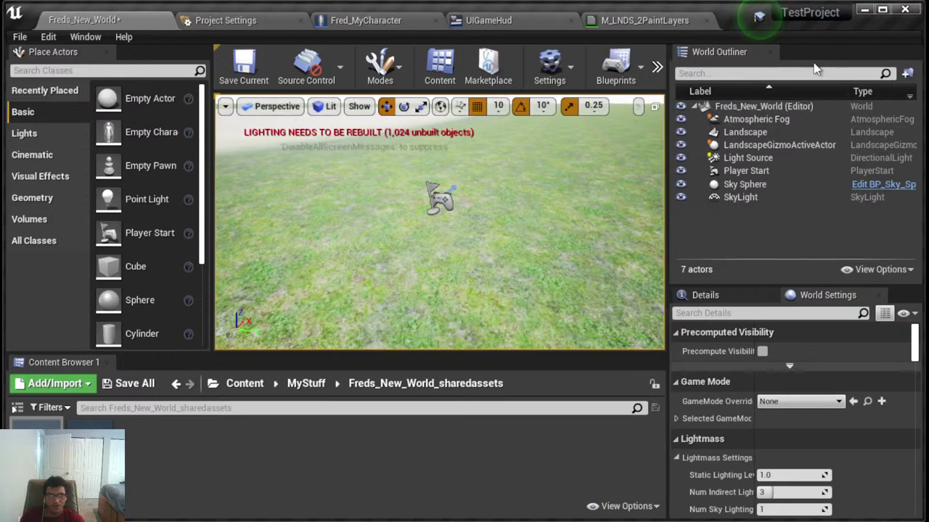
Browse to Content > MyCharacters > Player, drag the character into the level, then open Fred_MyCharacter
click(883, 12)
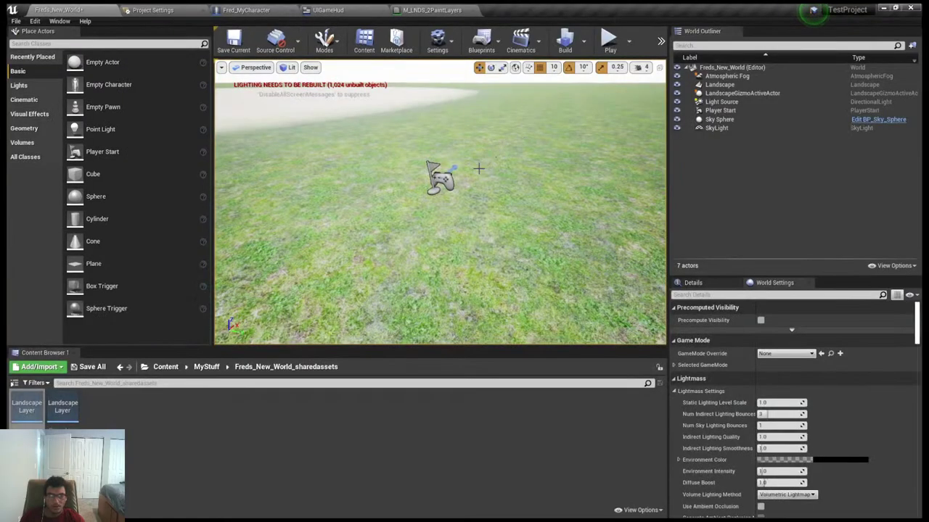
scroll(478, 166, down, 5)
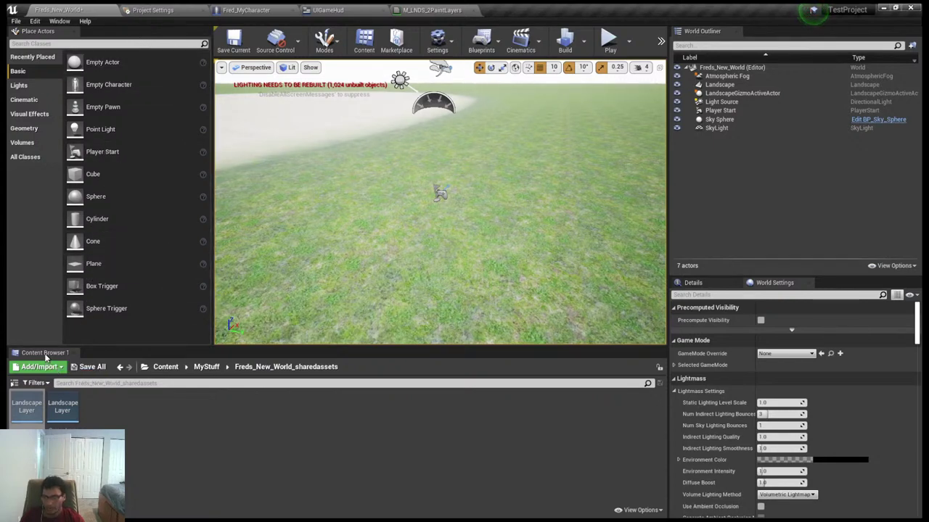
click(167, 367)
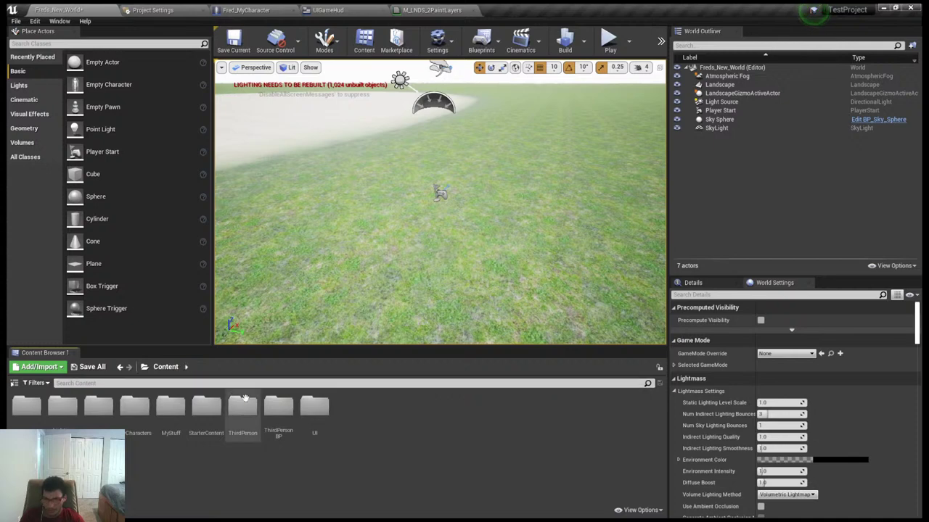
double_click(134, 413)
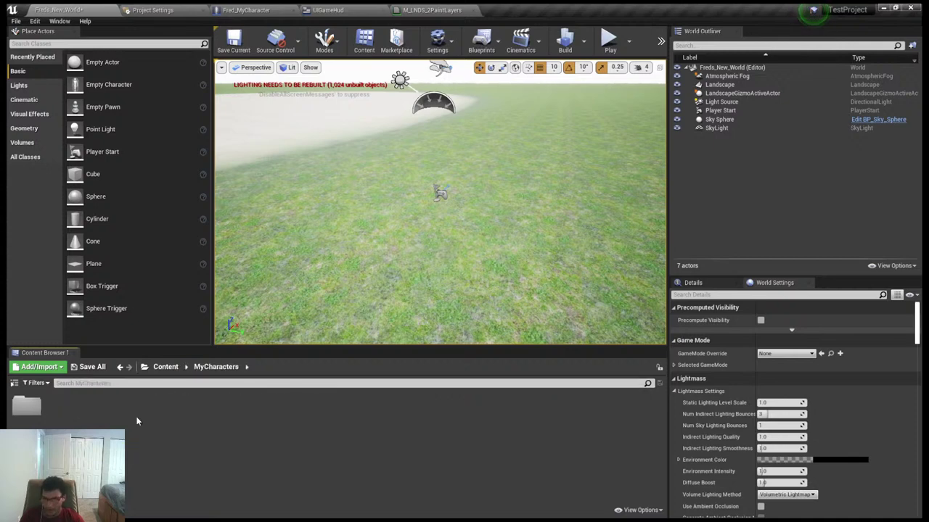
click(26, 412)
double_click(26, 412)
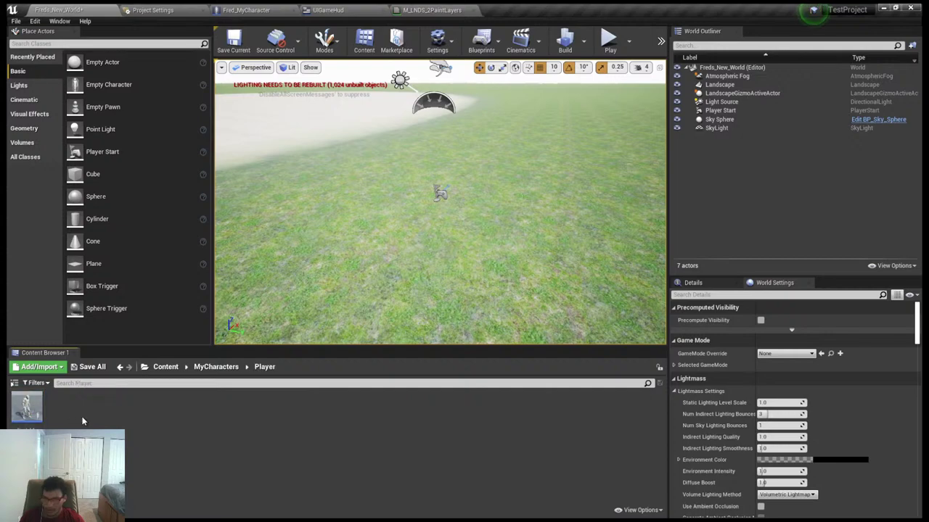
drag(52, 416, 421, 144)
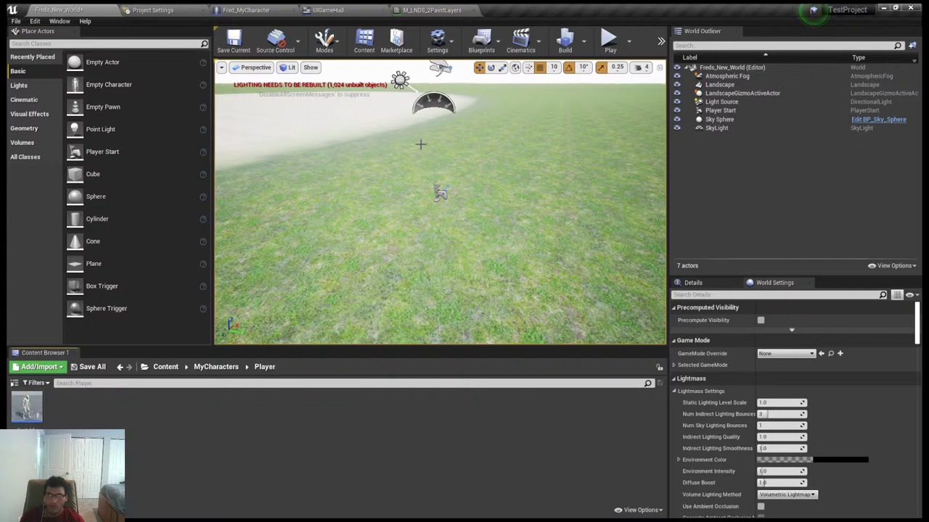
click(234, 10)
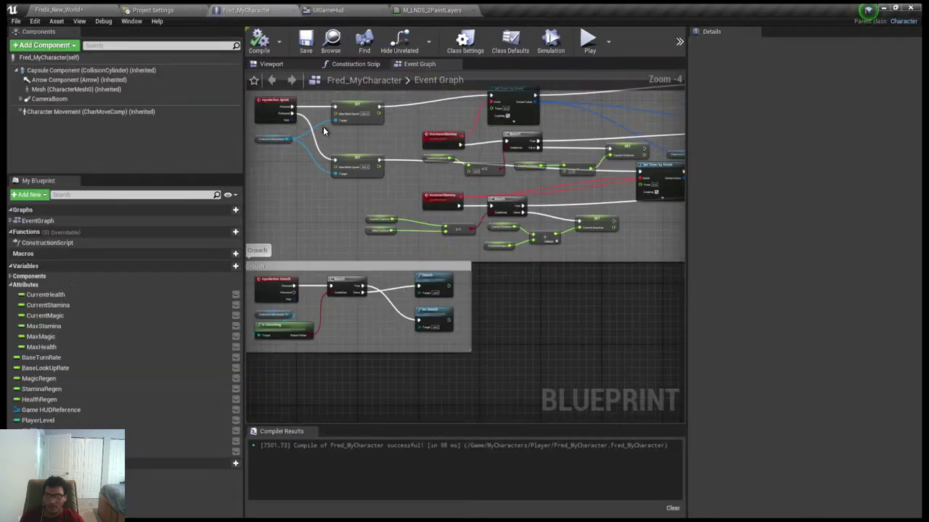
scroll(324, 132, down, 4)
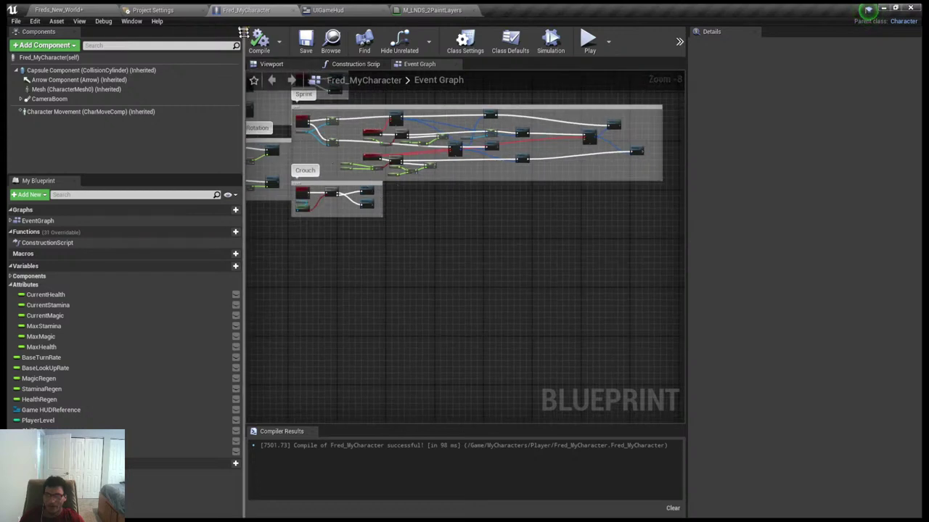
right_drag(404, 249, 467, 296)
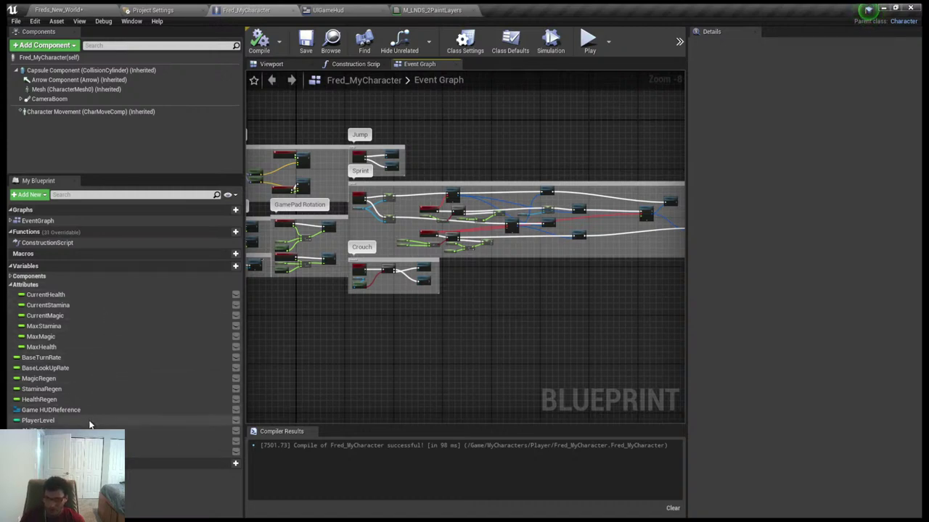
mouse_move(336, 326)
mouse_down()
mouse_move(368, 350)
mouse_move(333, 331)
mouse_up()
right_drag(333, 331, 359, 348)
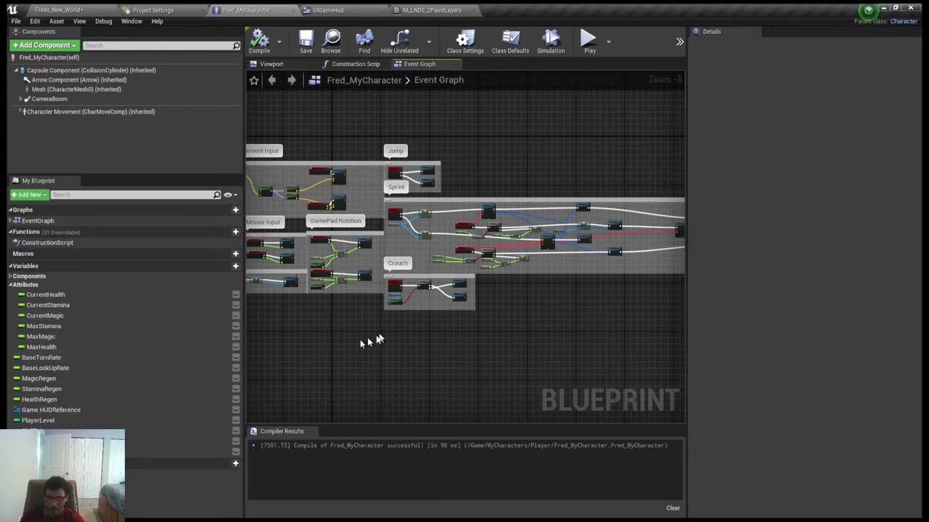
right_drag(372, 337, 440, 366)
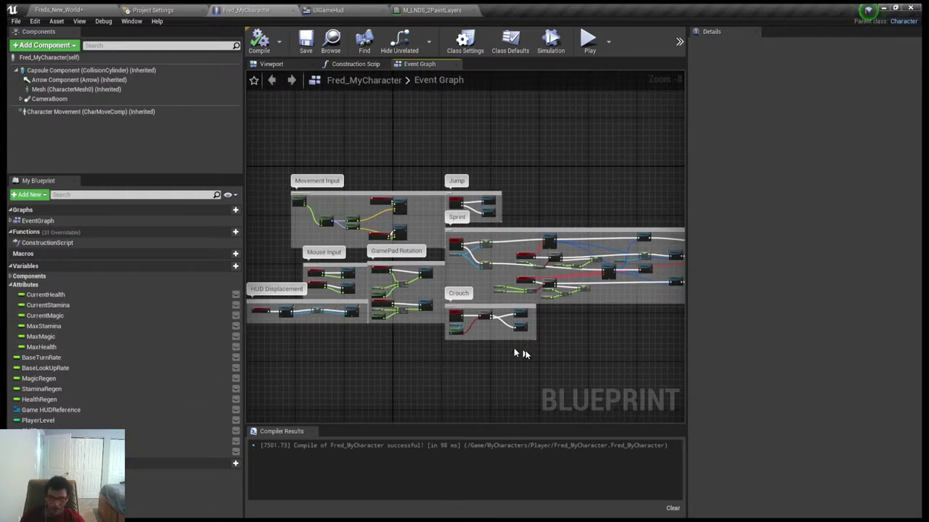
scroll(525, 352, down, 3)
drag(325, 213, 336, 273)
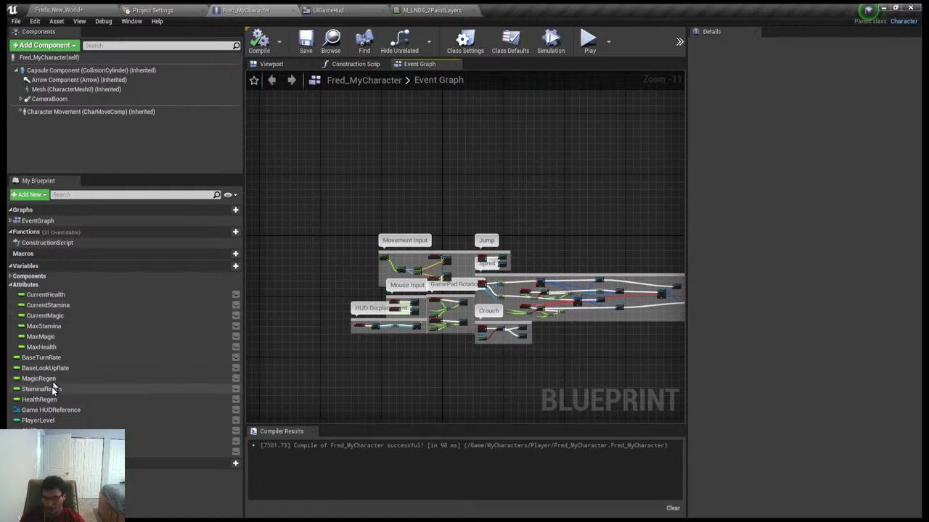
scroll(395, 363, up, 1)
right_drag(393, 363, 291, 414)
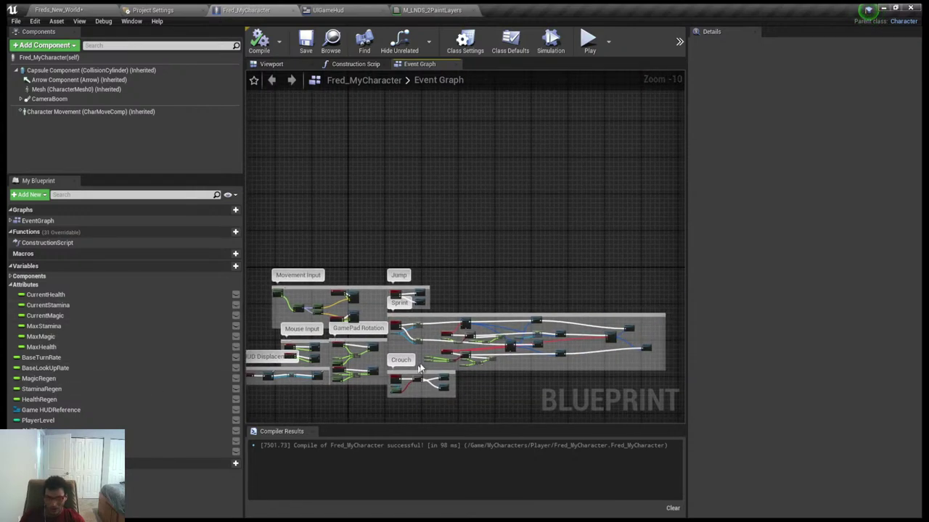
scroll(421, 363, up, 3)
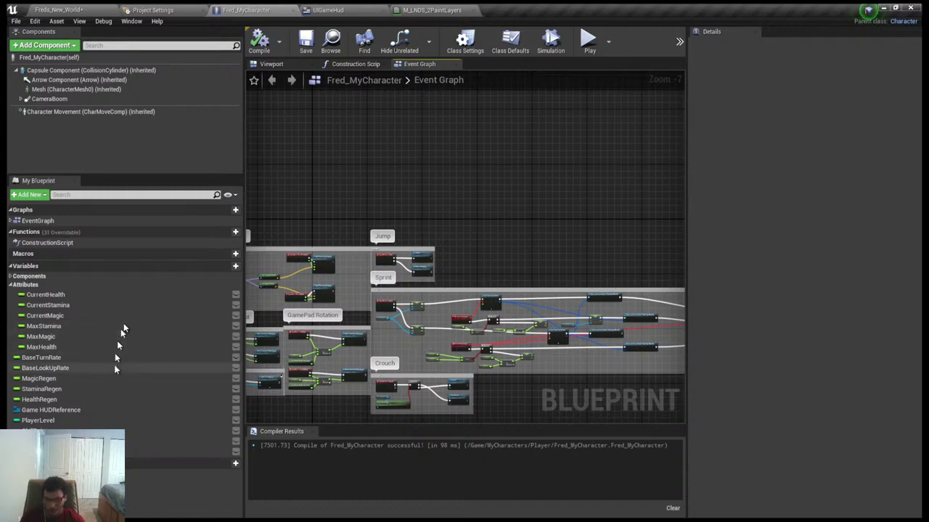
Play Freds_New_World, running the character forward, right and left with WASD, then stop
click(71, 7)
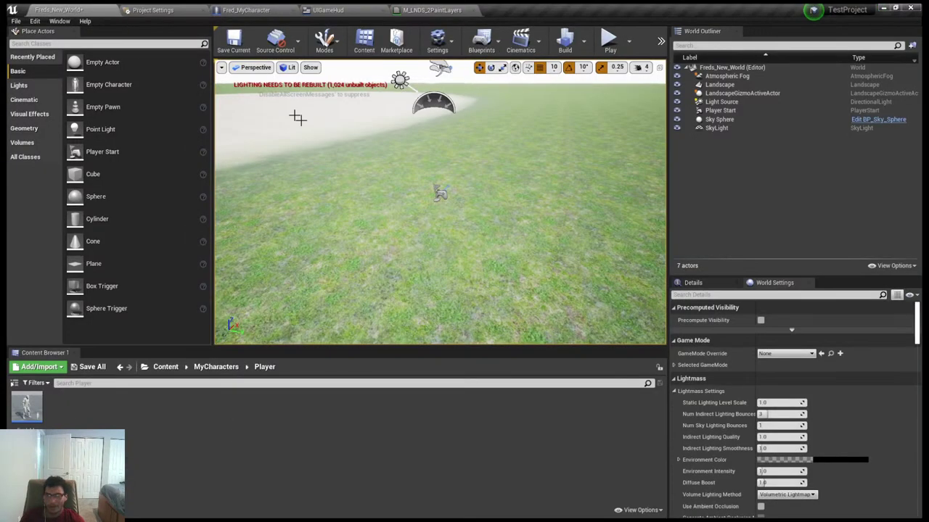
click(608, 44)
key(w)
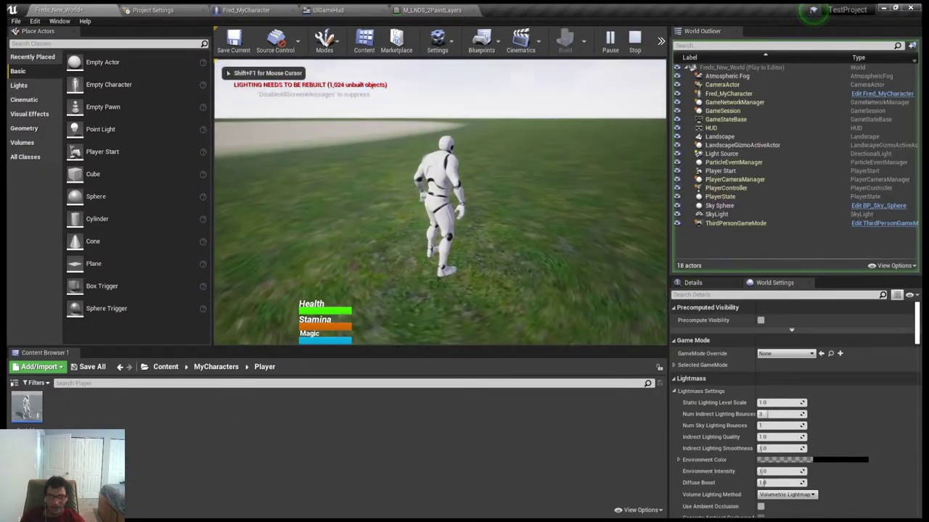
key(w)
key(d)
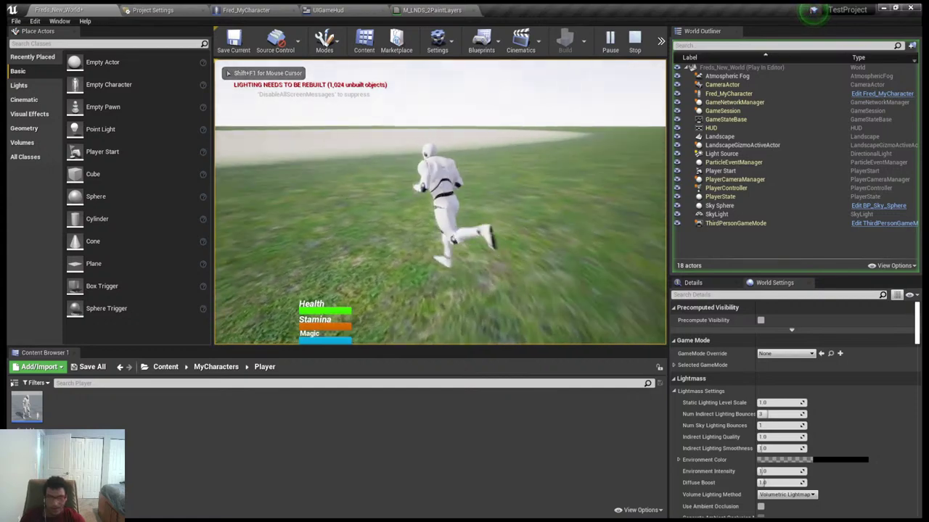
key(w)
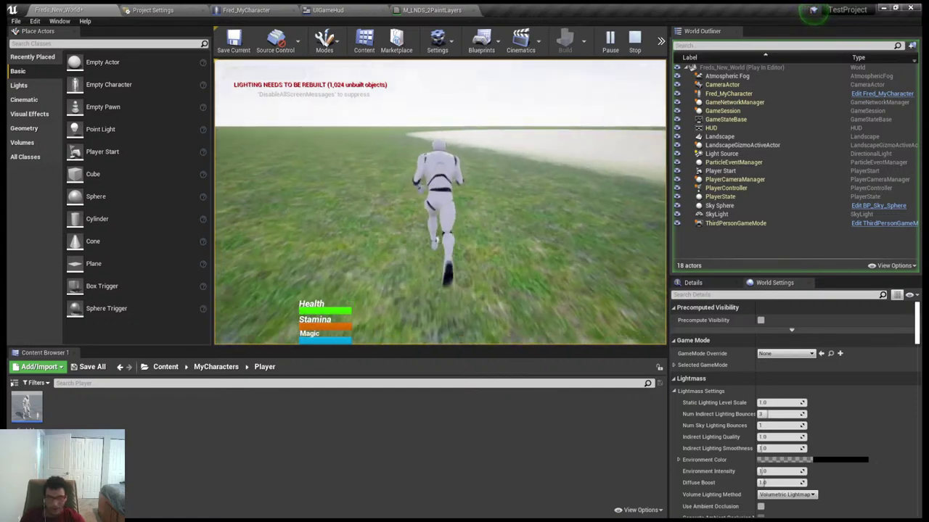
key(a)
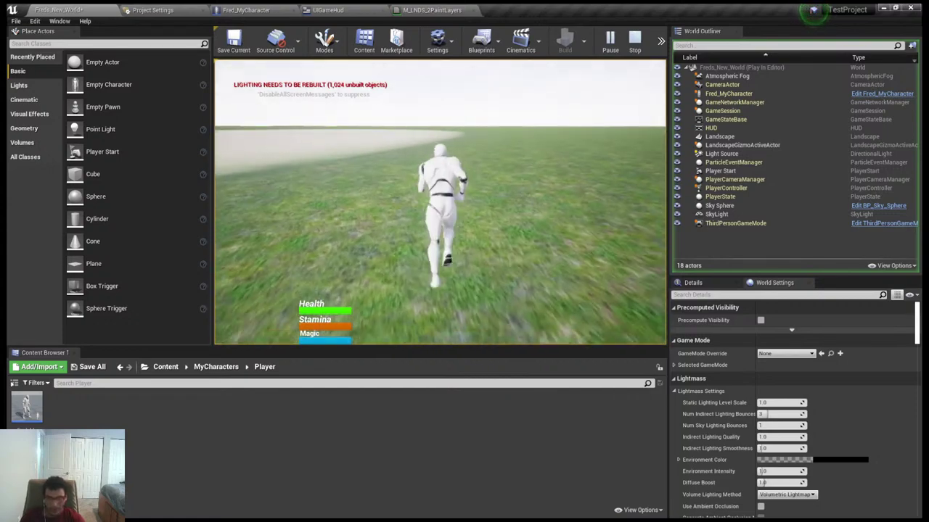
key(a)
key(Escape)
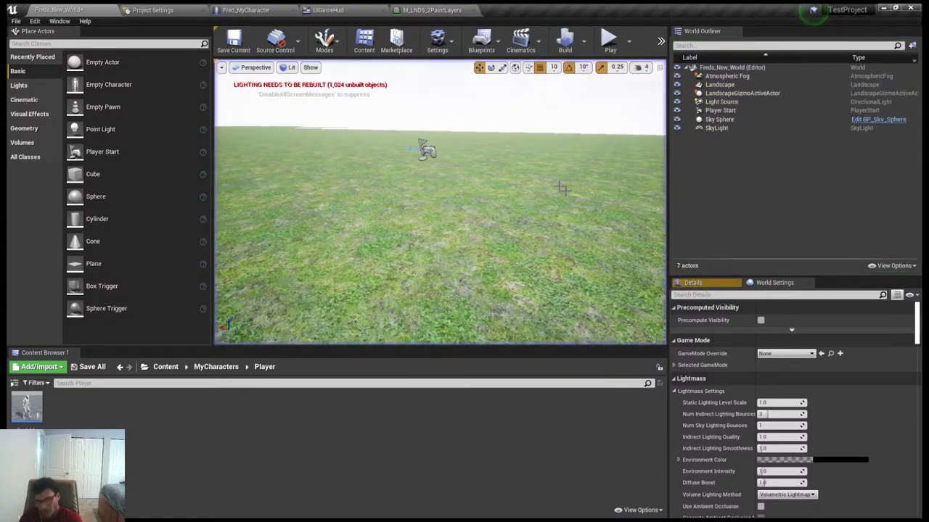
Check the Project Settings input bindings, then inspect Fred_MyCharacter's Mesh component in the Viewport
click(148, 8)
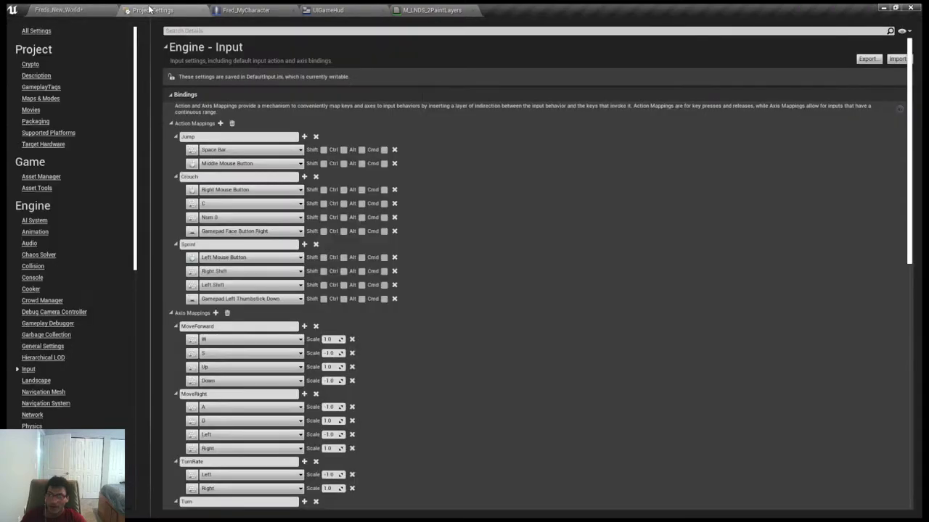
click(247, 8)
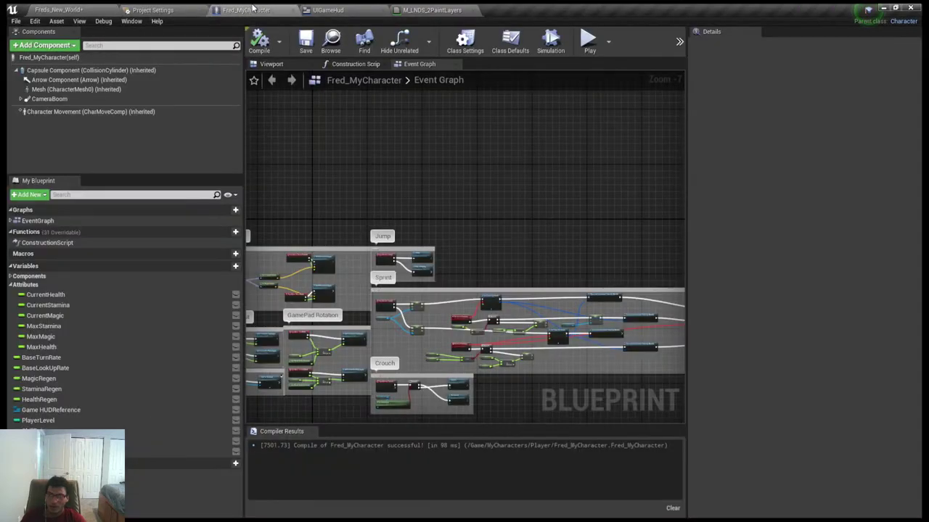
click(285, 65)
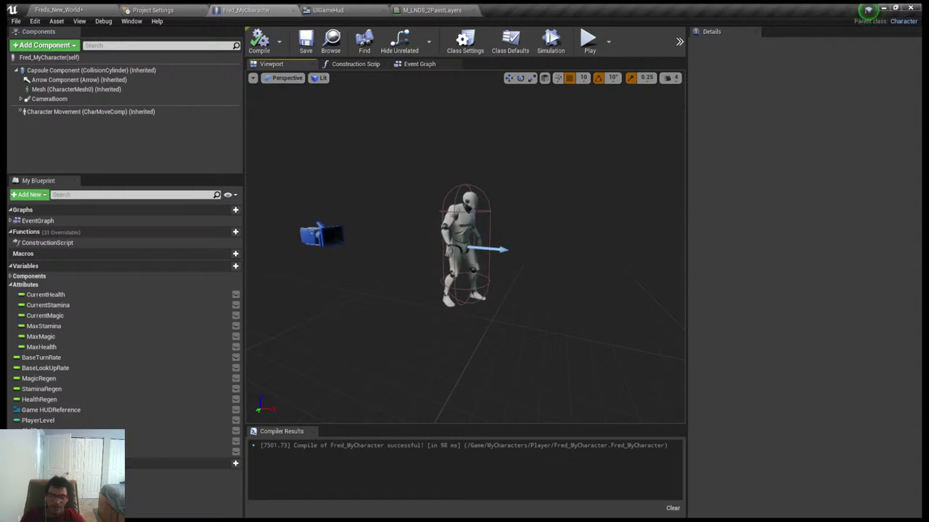
click(76, 89)
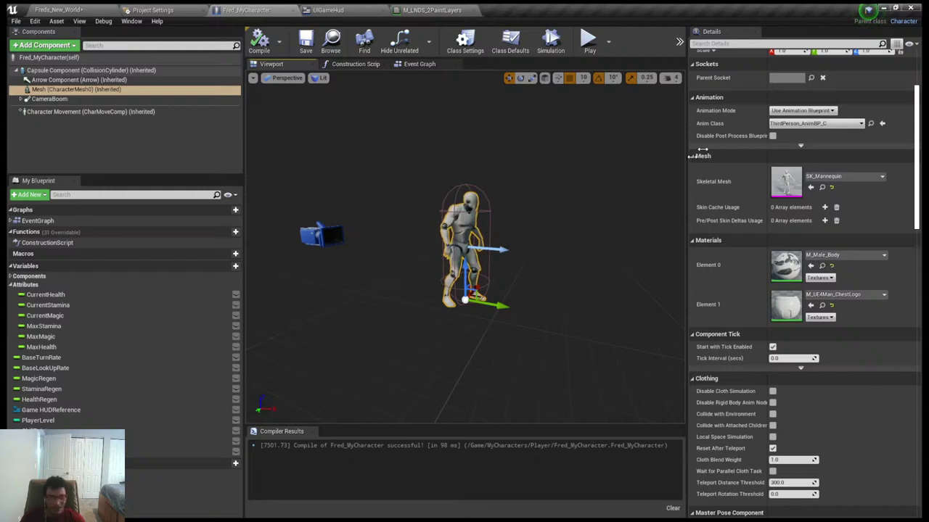
click(833, 155)
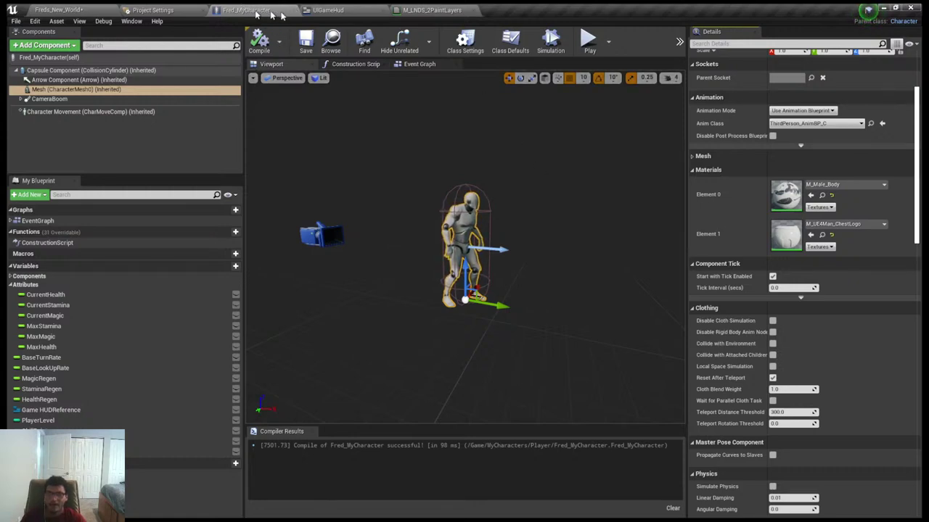
Zoom out and center the Fred_MyCharacter Event Graph, then switch to M_LNDS_2PaintLayers
click(401, 63)
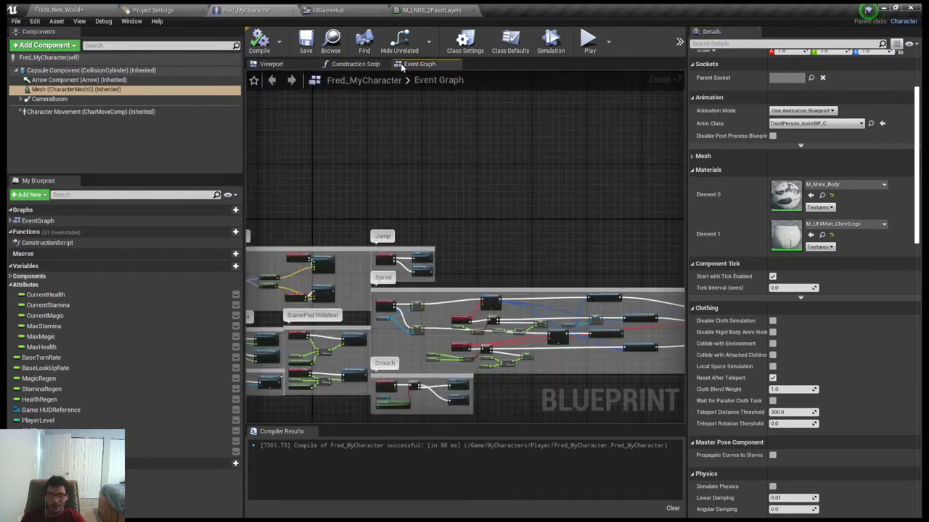
scroll(317, 151, down, 2)
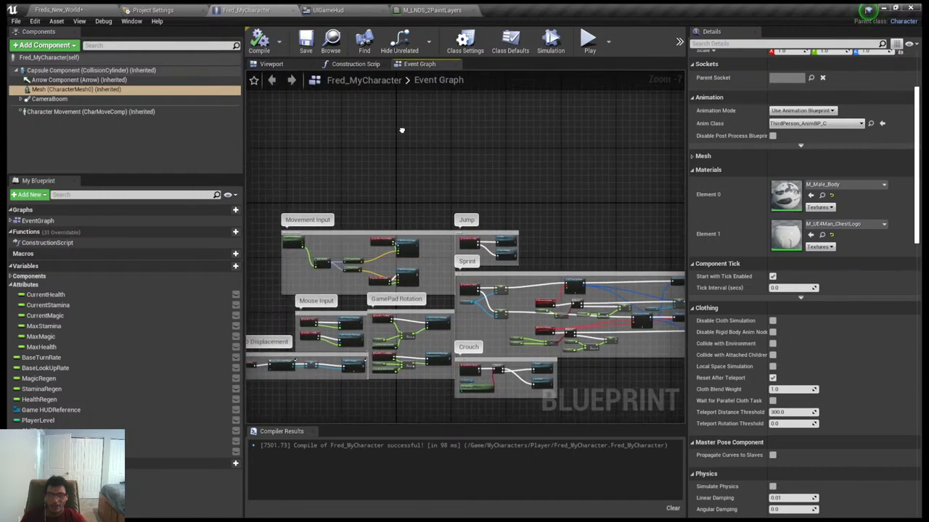
right_drag(317, 151, 386, 132)
scroll(448, 136, down, 2)
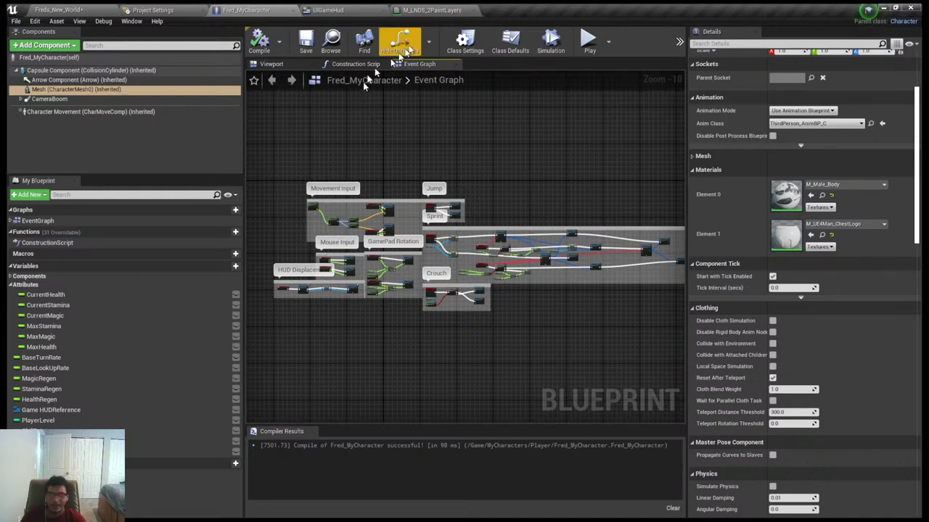
click(410, 9)
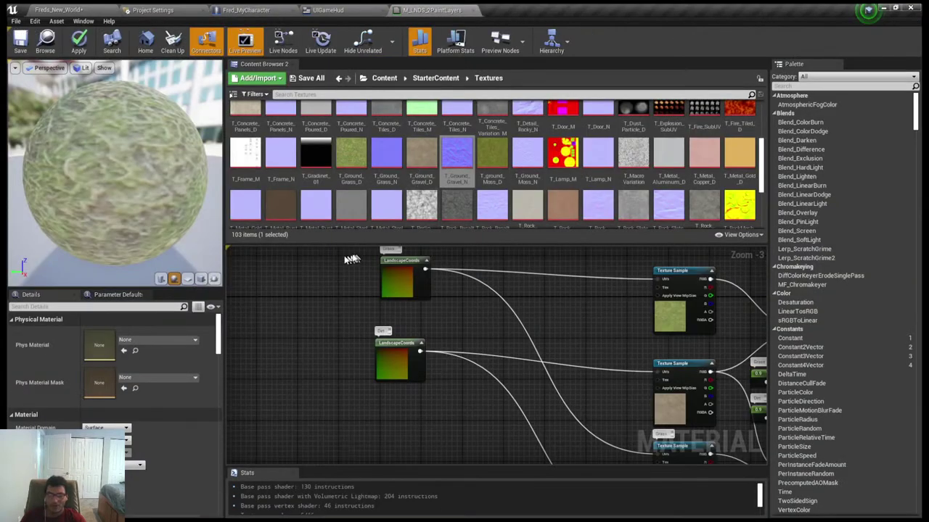
Pan across the material's Grass and Dirt texture nodes, then switch back to Fred_MyCharacter
scroll(345, 258, down, 5)
scroll(345, 257, up, 4)
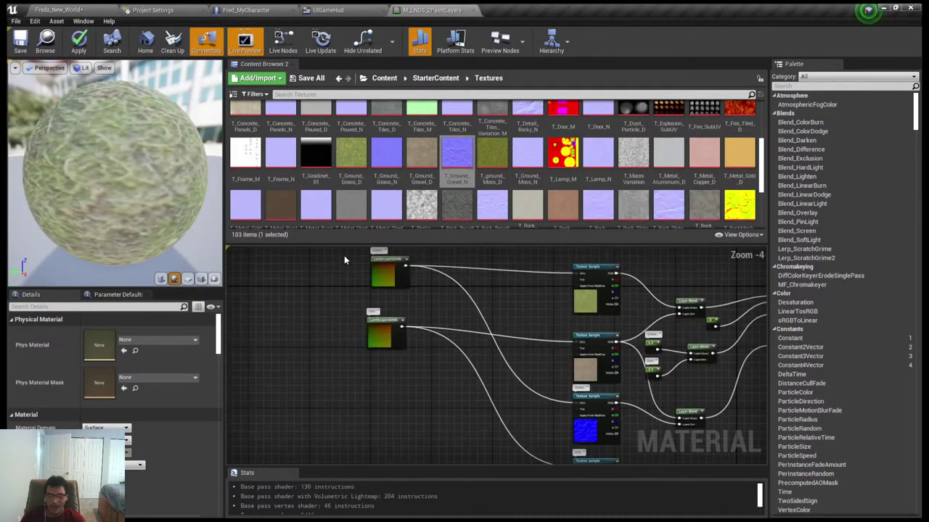
right_drag(344, 255, 304, 283)
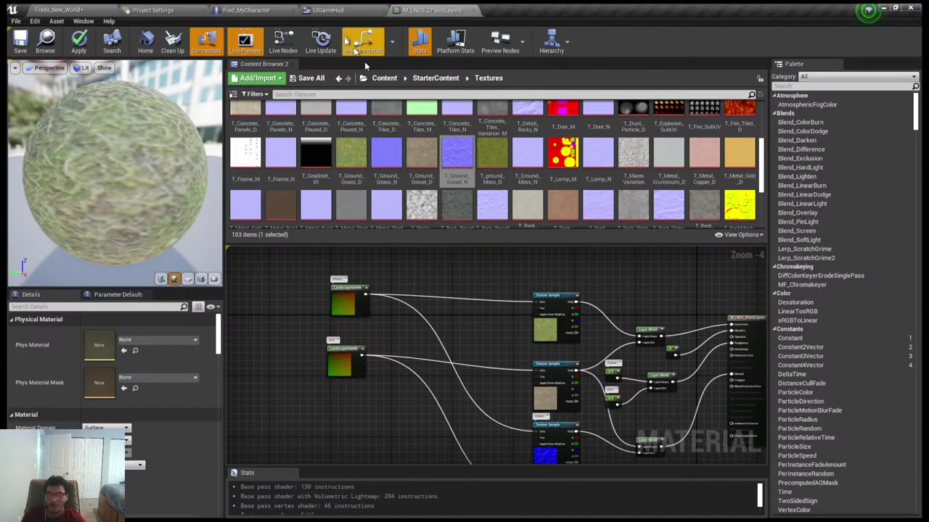
click(250, 9)
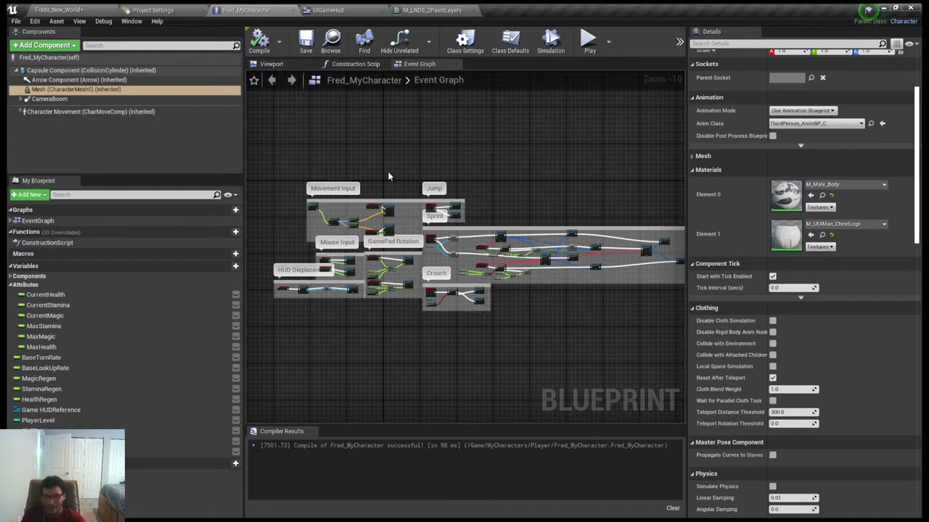
Play-test Freds_New_World to check the Health/Stamina/Magic HUD, then bring up the UIGameHud designer
click(149, 9)
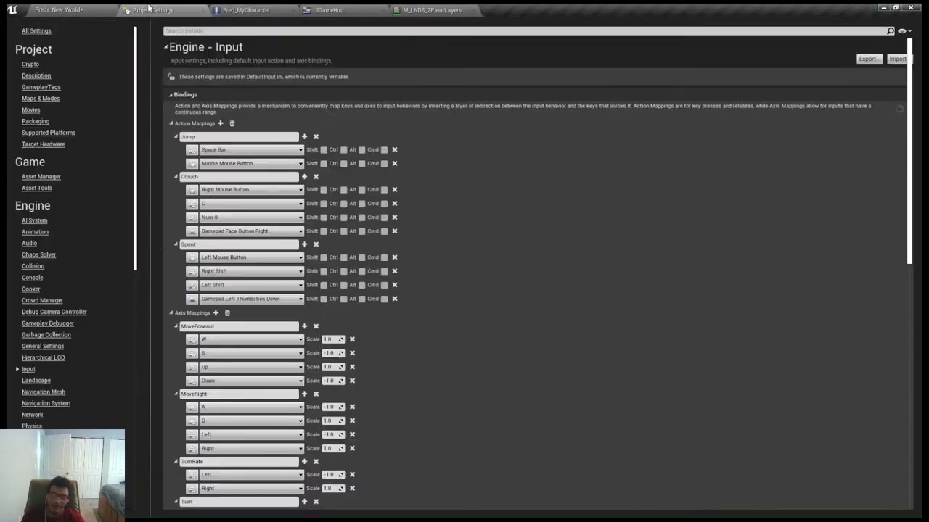
click(73, 10)
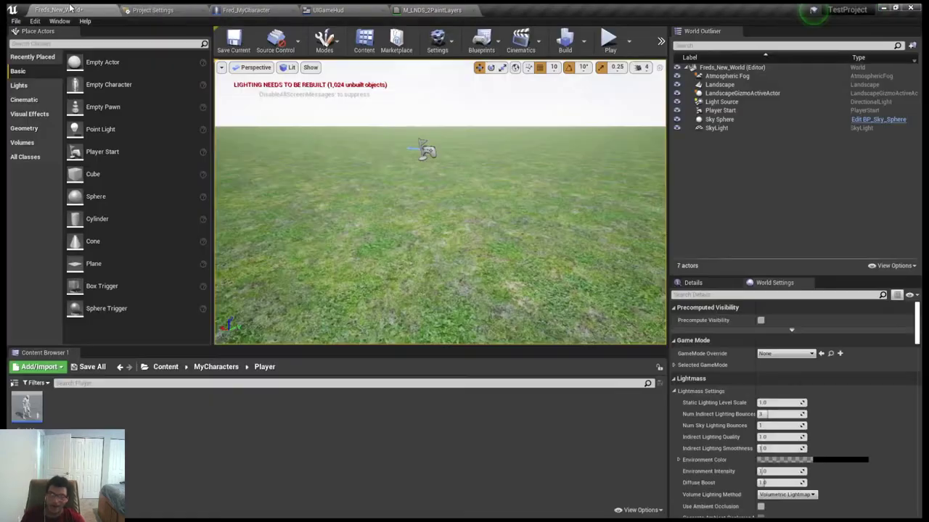
click(609, 43)
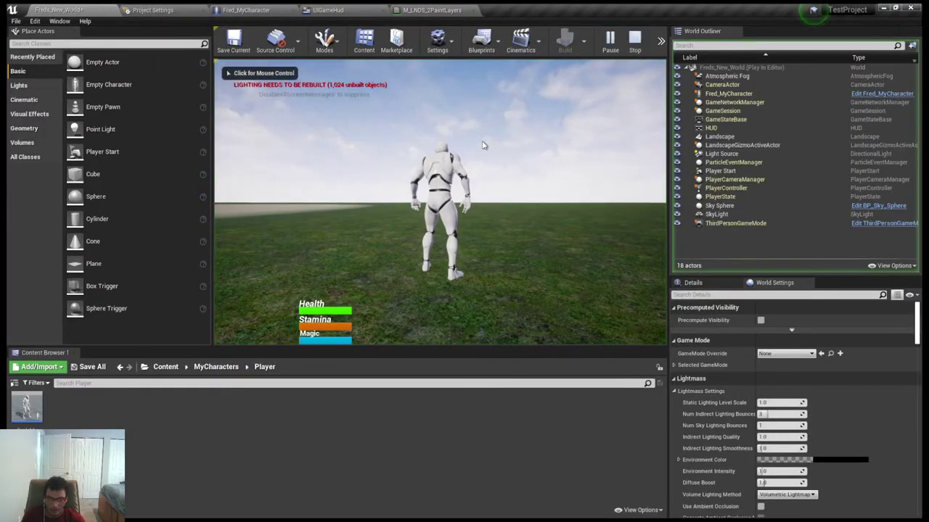
click(483, 145)
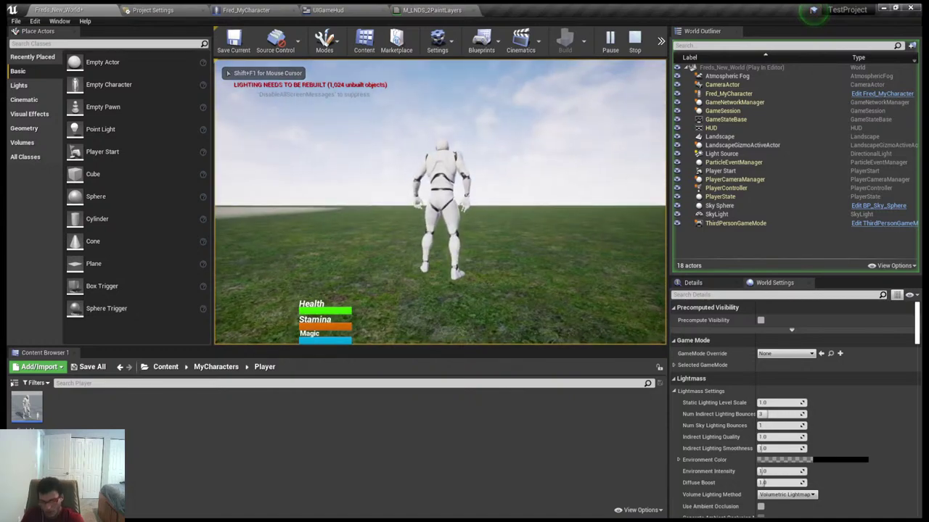
key(Escape)
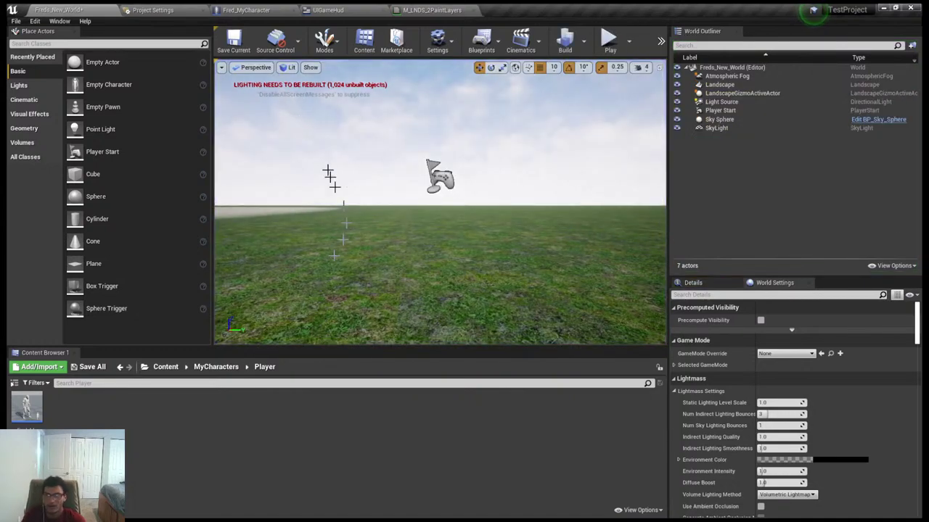
click(340, 11)
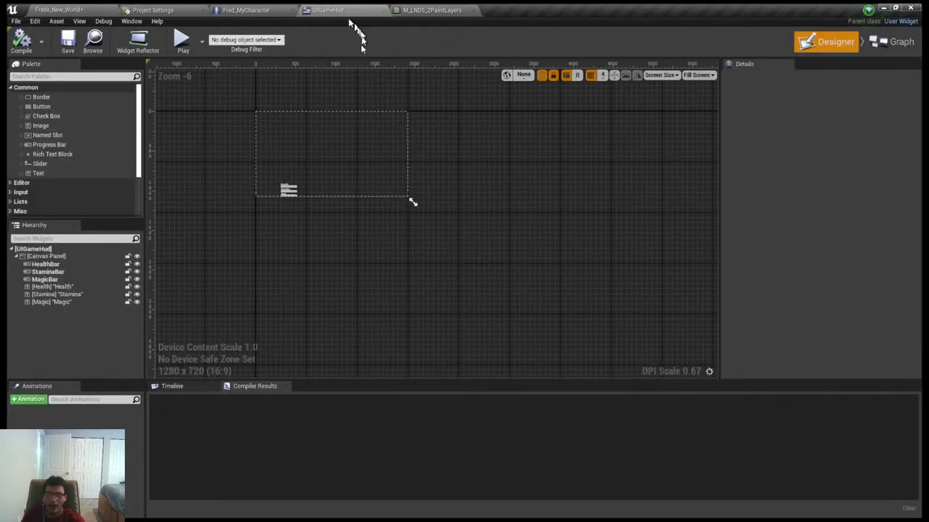
Set the Magic label's font typeface to Bold Italic
scroll(283, 175, up, 5)
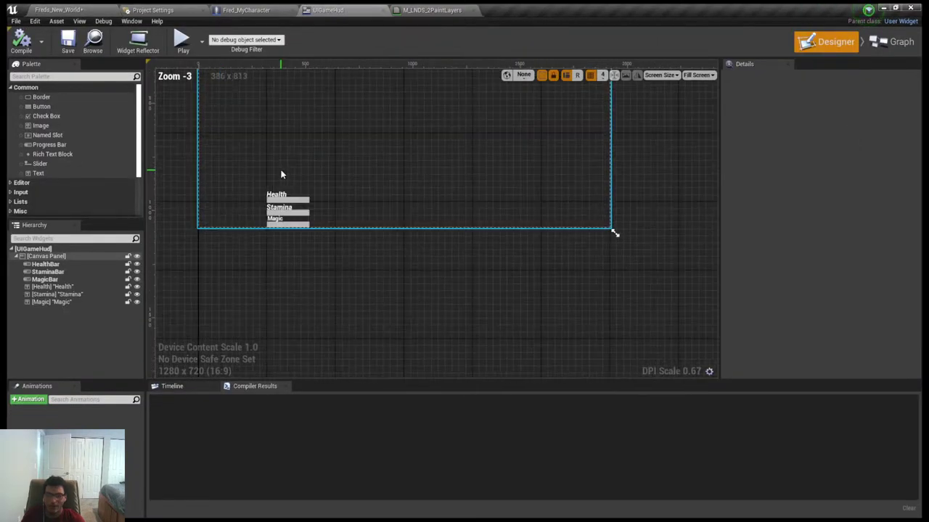
click(274, 231)
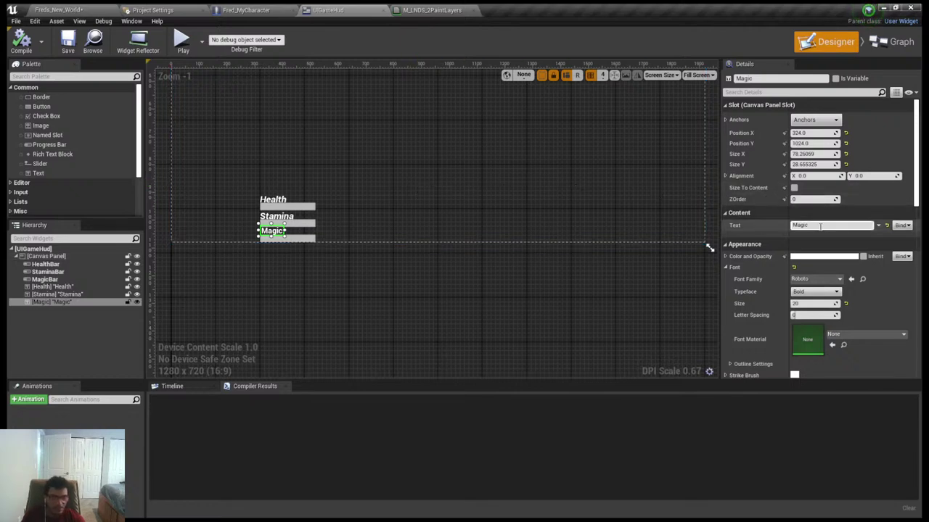
click(812, 291)
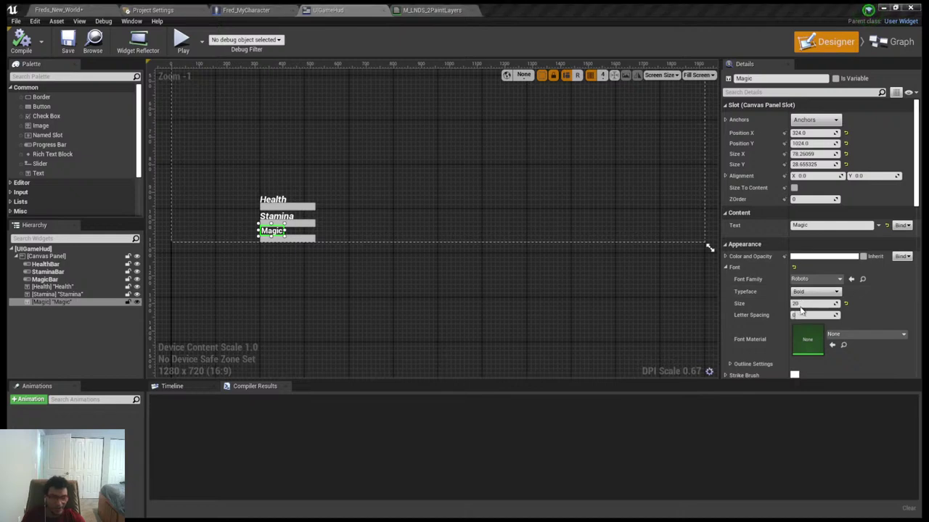
click(800, 308)
Compile and save the UIGameHud widget, then return to the Freds_New_World level
scroll(442, 197, up, 2)
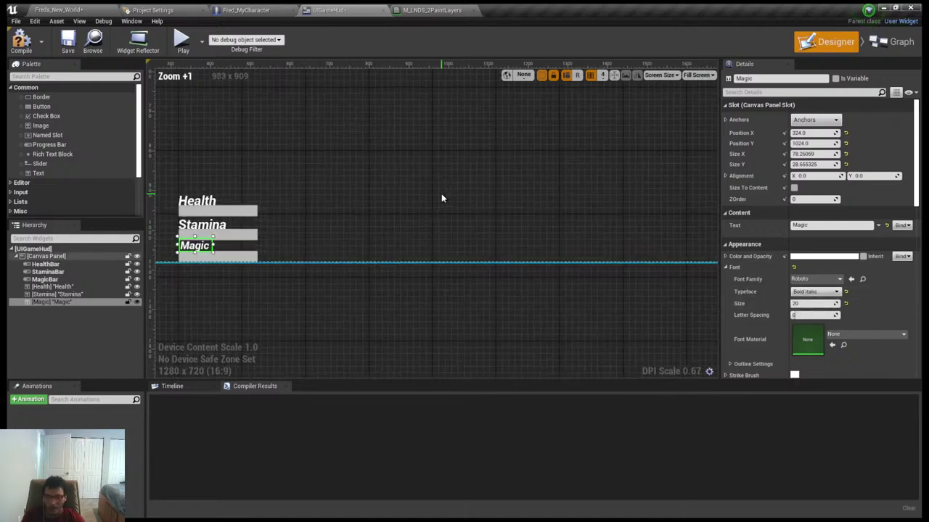
right_drag(441, 193, 481, 201)
click(479, 201)
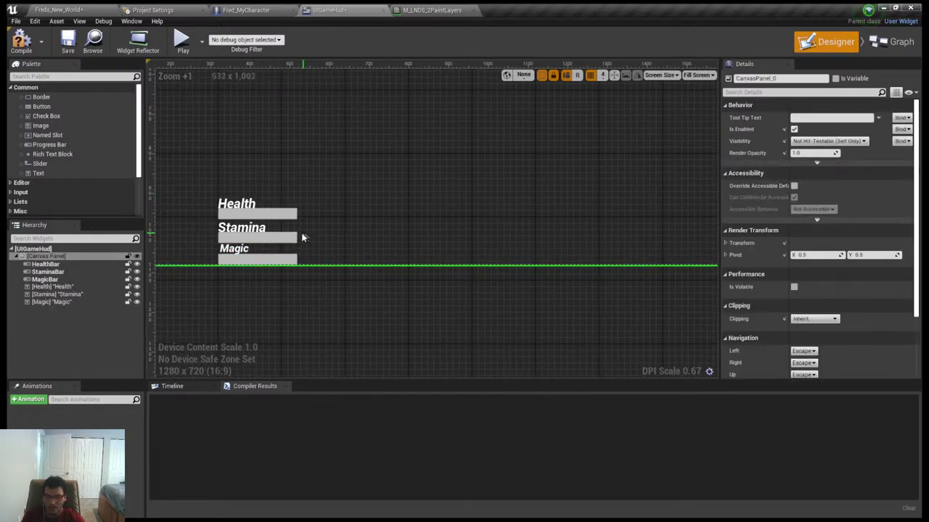
click(21, 42)
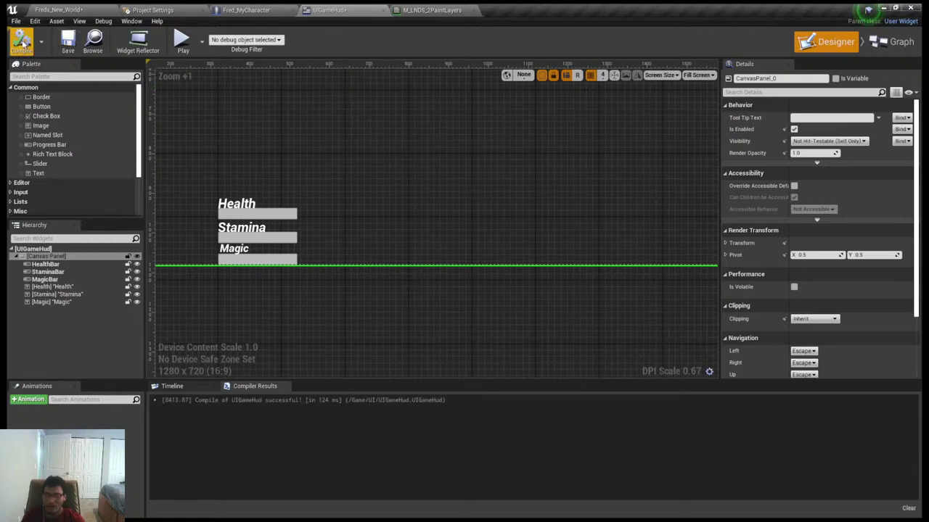
click(70, 43)
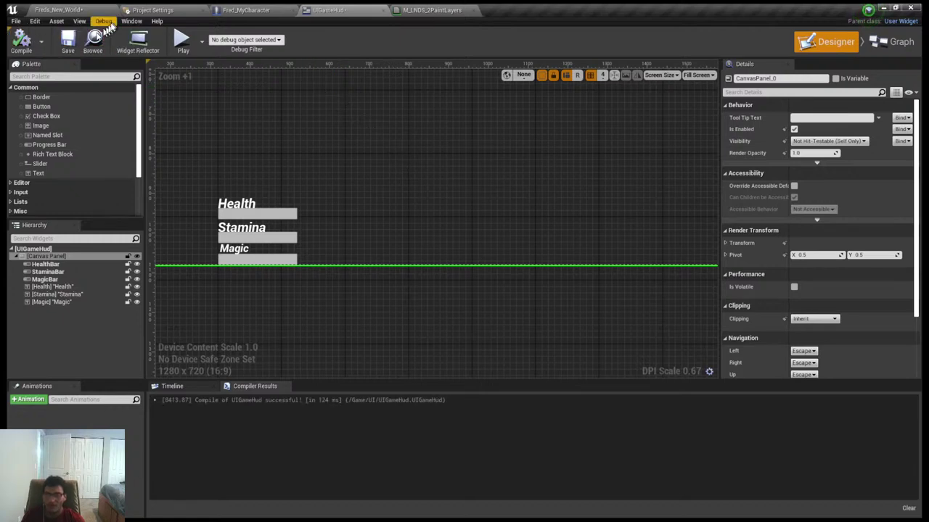
click(72, 10)
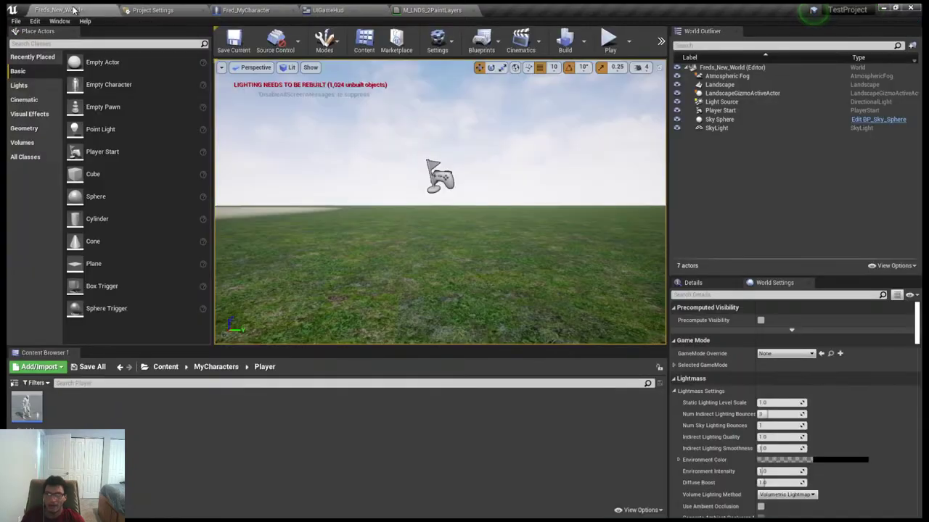
Play-test twice walking Fred_MyCharacter, then maximize the editor and browse to the Content root
click(608, 44)
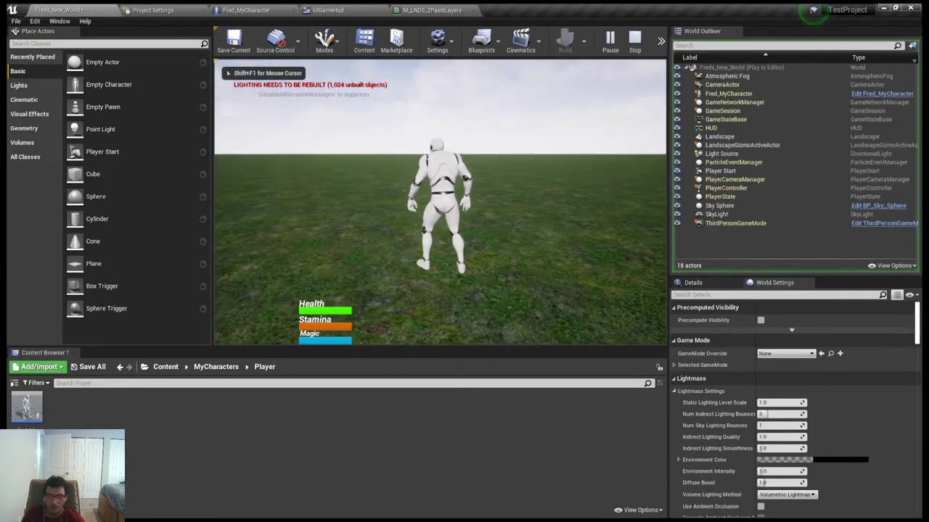
key(w)
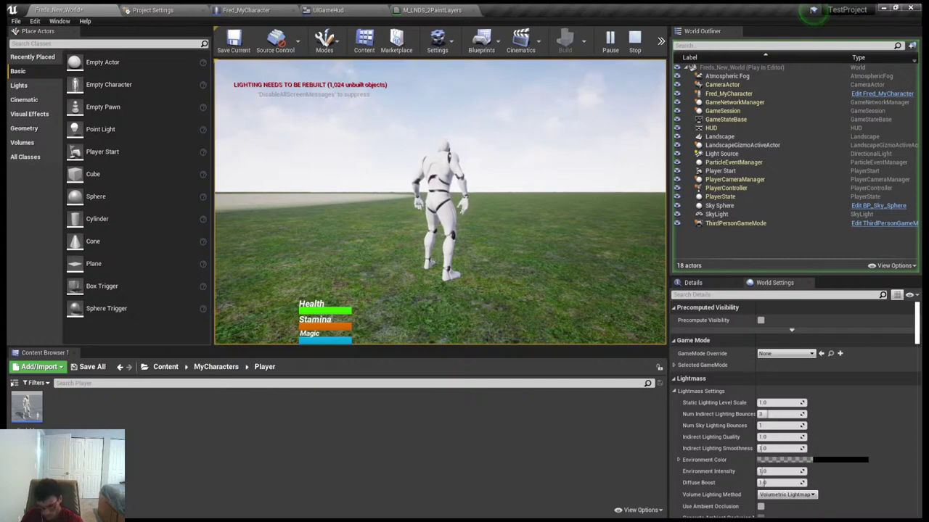
key(Escape)
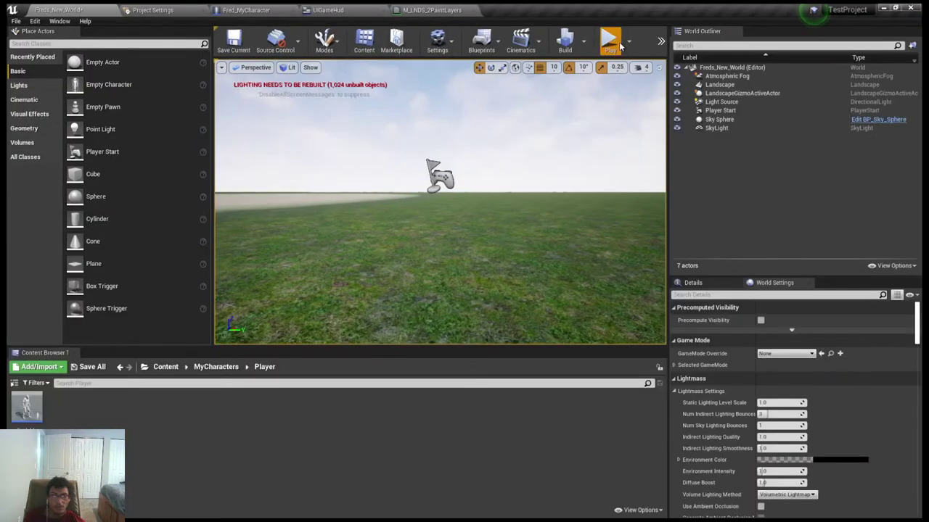
click(619, 45)
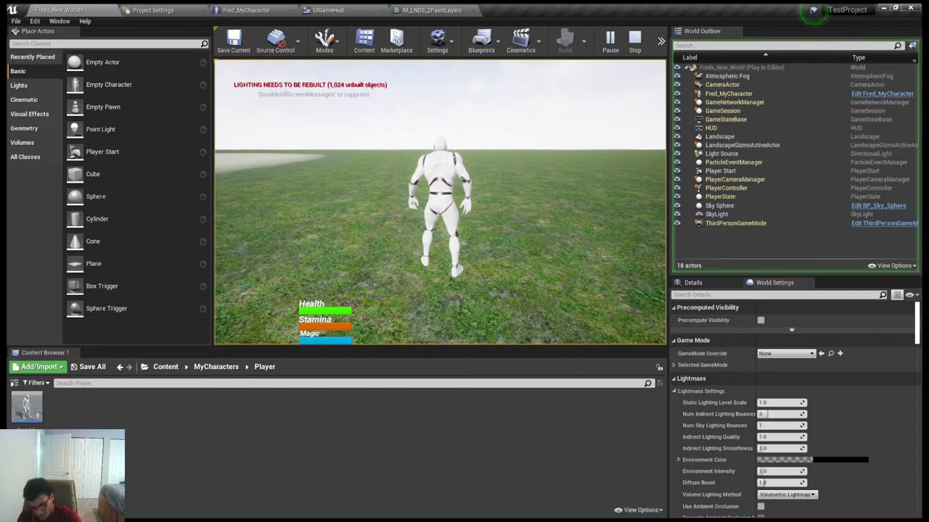
key(Escape)
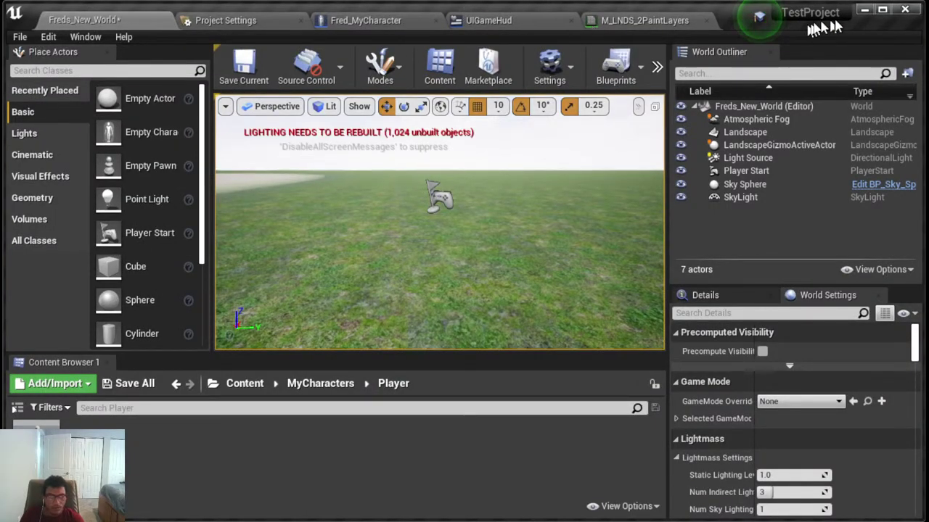
click(881, 10)
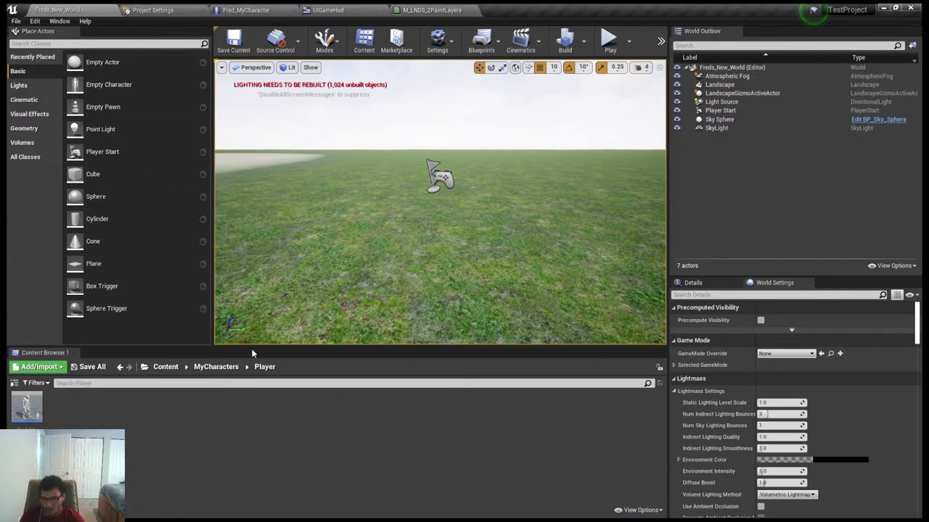
click(166, 367)
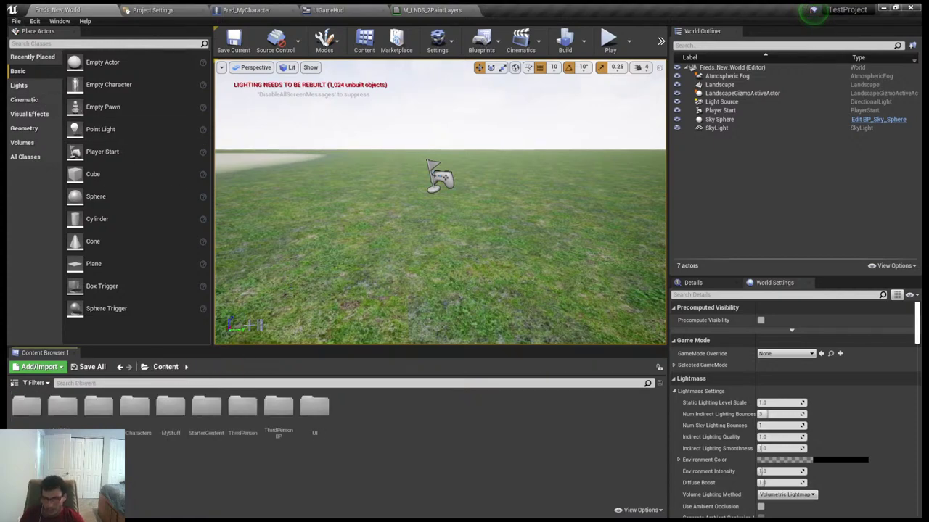
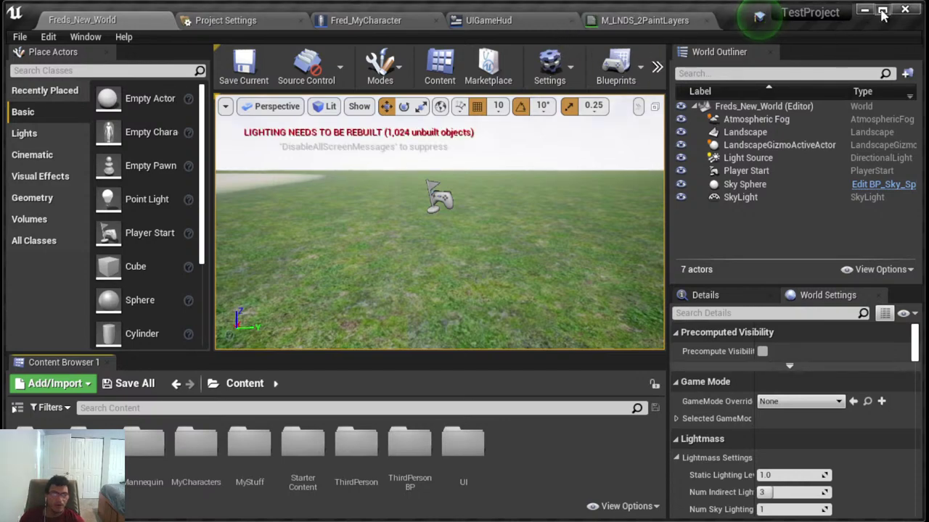
Maximize the editor window and switch to the Fred_MyCharacter Blueprint tab
click(882, 11)
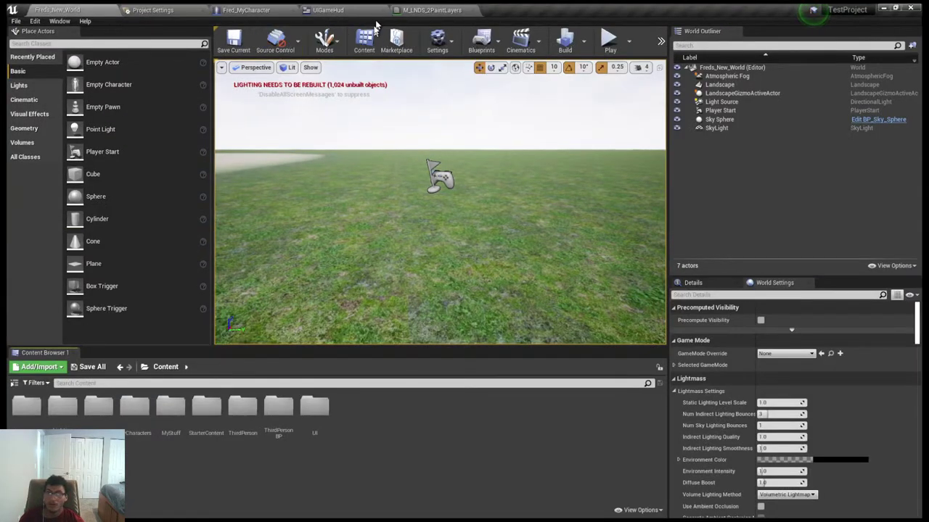
click(242, 10)
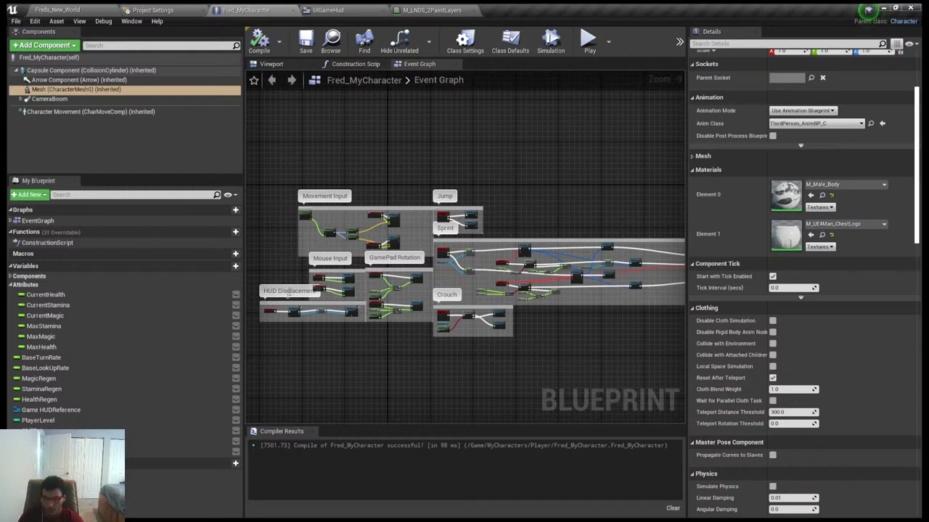
right_drag(301, 372, 303, 343)
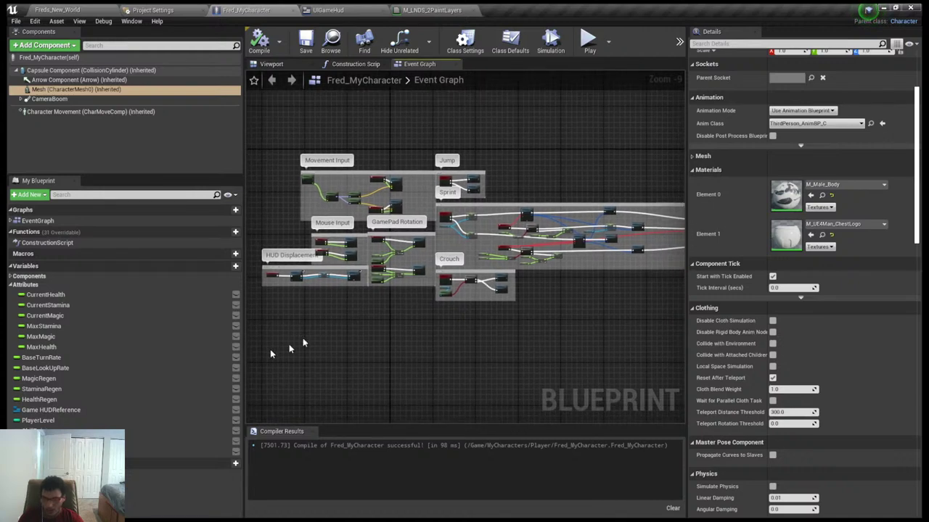
click(89, 420)
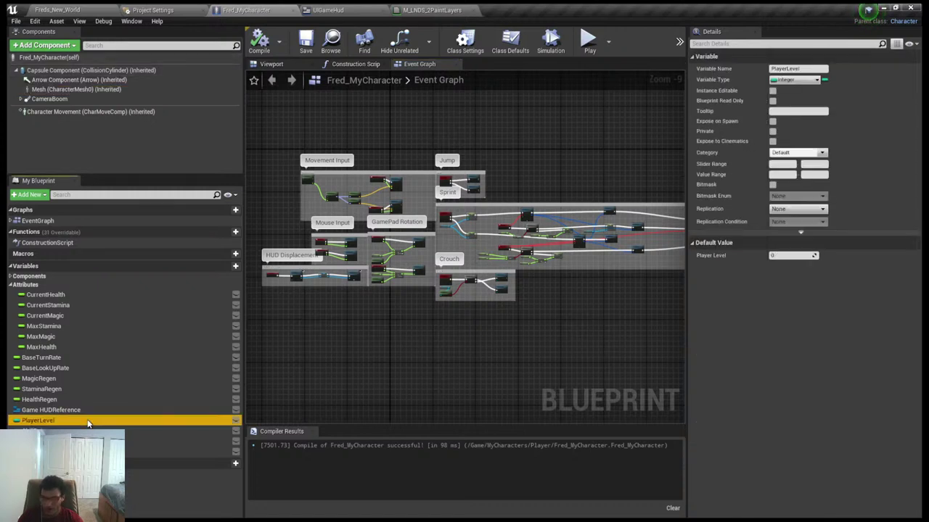
click(89, 431)
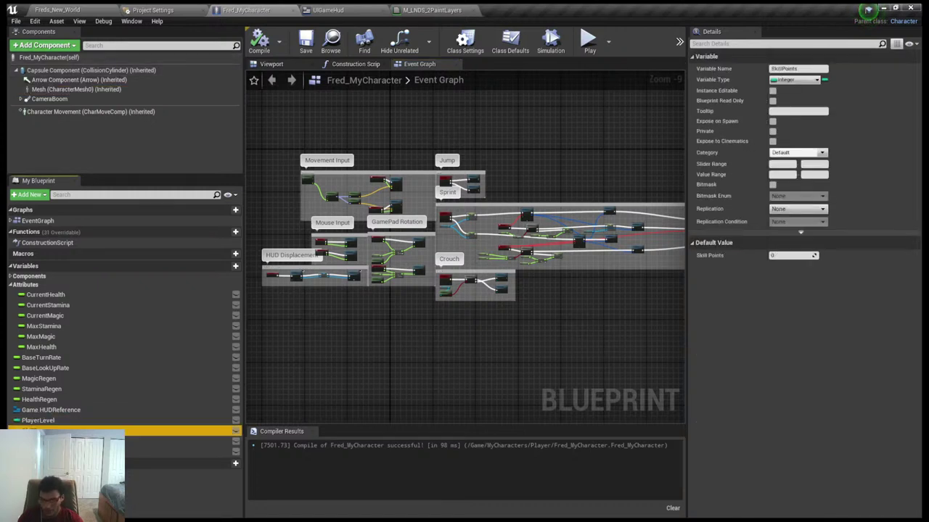
click(88, 441)
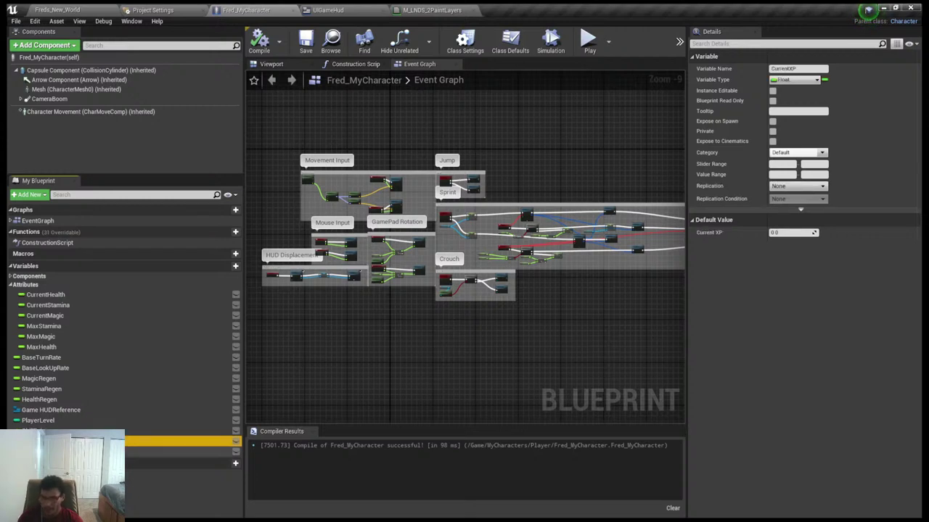
click(88, 451)
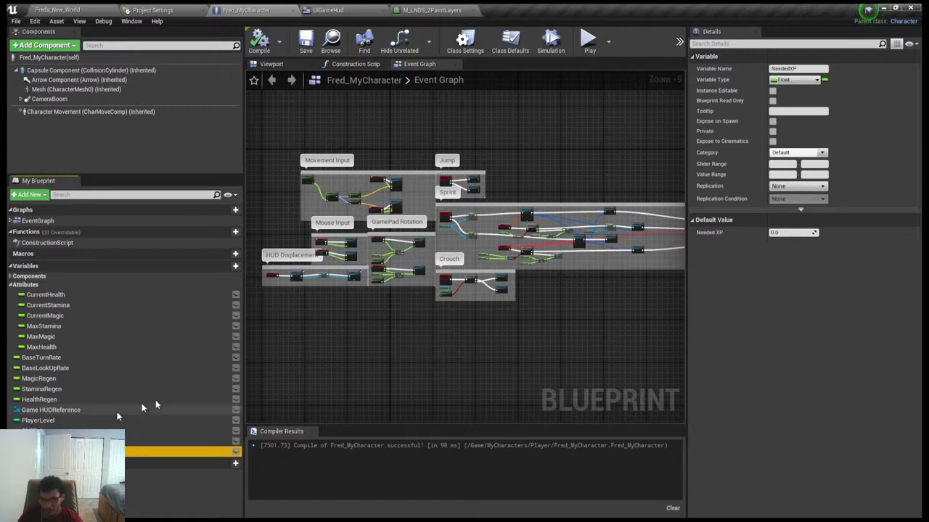
click(321, 376)
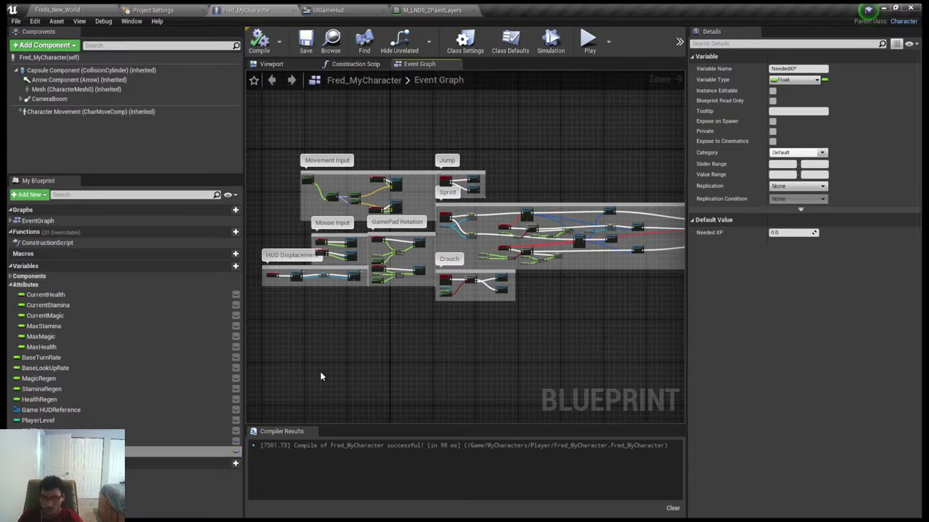
right_drag(321, 376, 318, 418)
scroll(281, 428, down, 1)
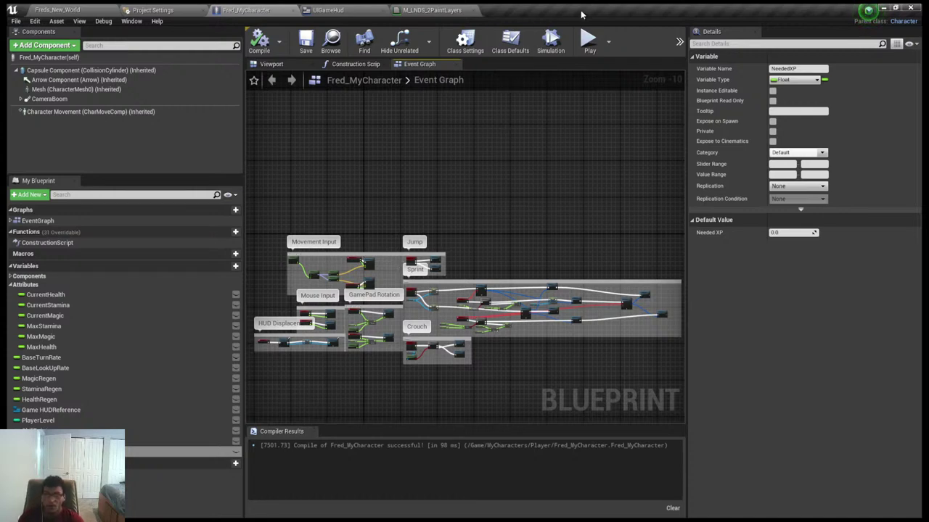
scroll(404, 218, down, 1)
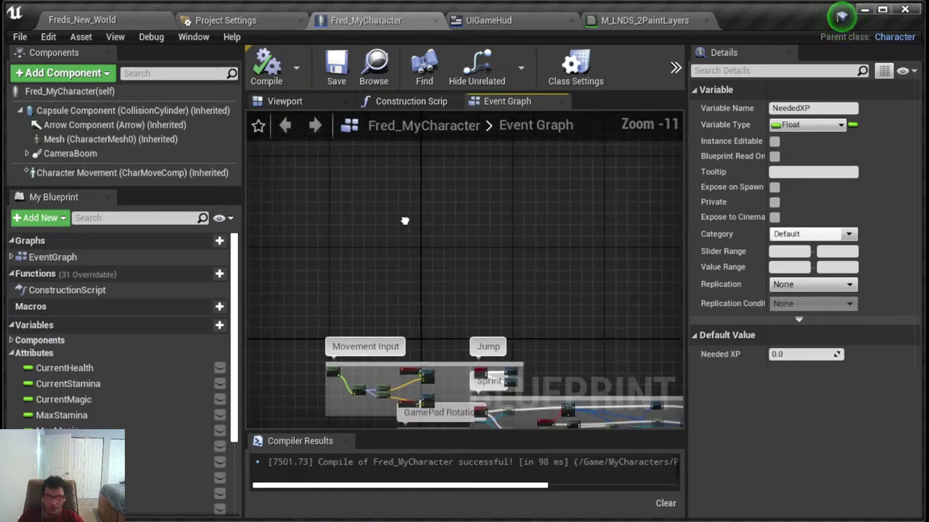
right_drag(404, 218, 373, 71)
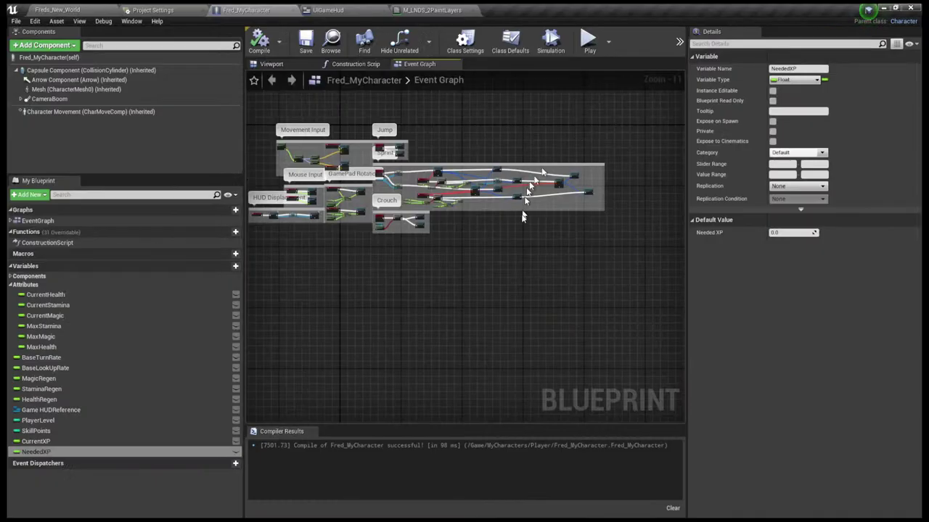
right_drag(519, 261, 588, 330)
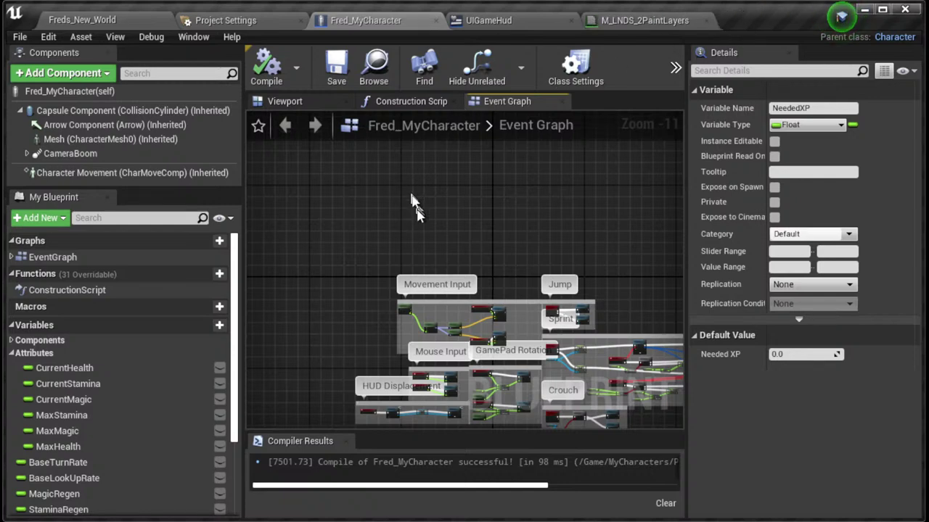
scroll(80, 328, down, 4)
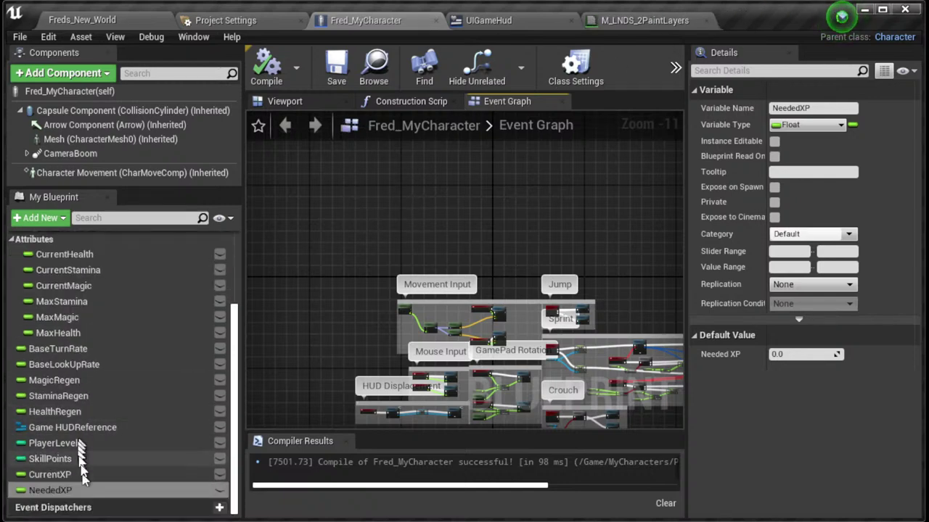
click(89, 491)
click(89, 490)
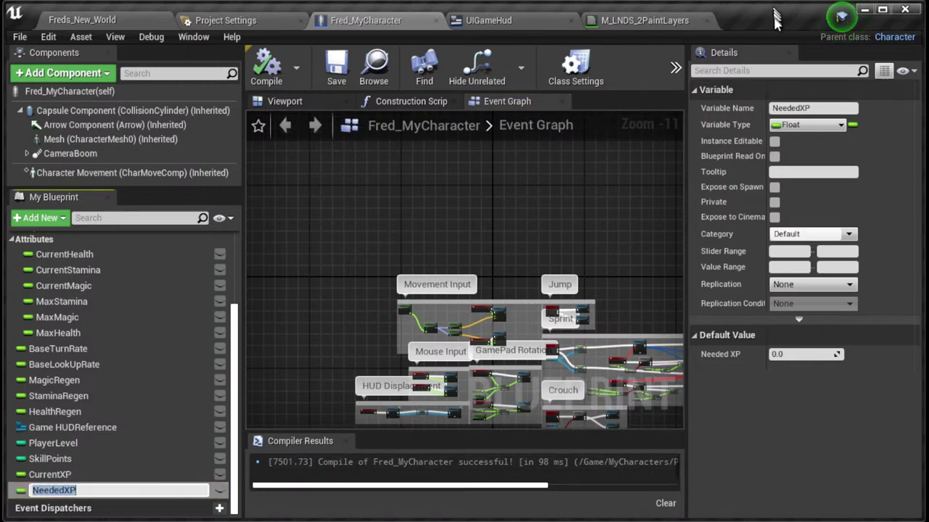
key(Return)
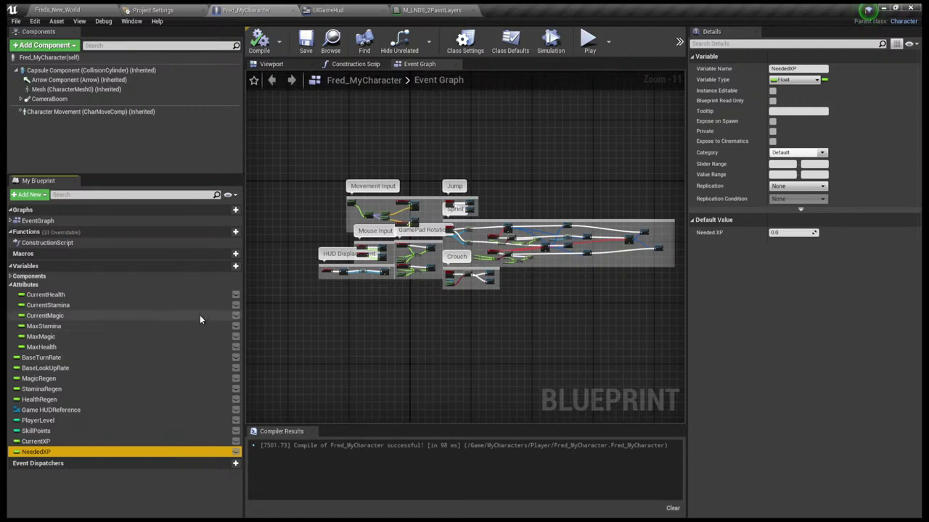
mouse_move(227, 235)
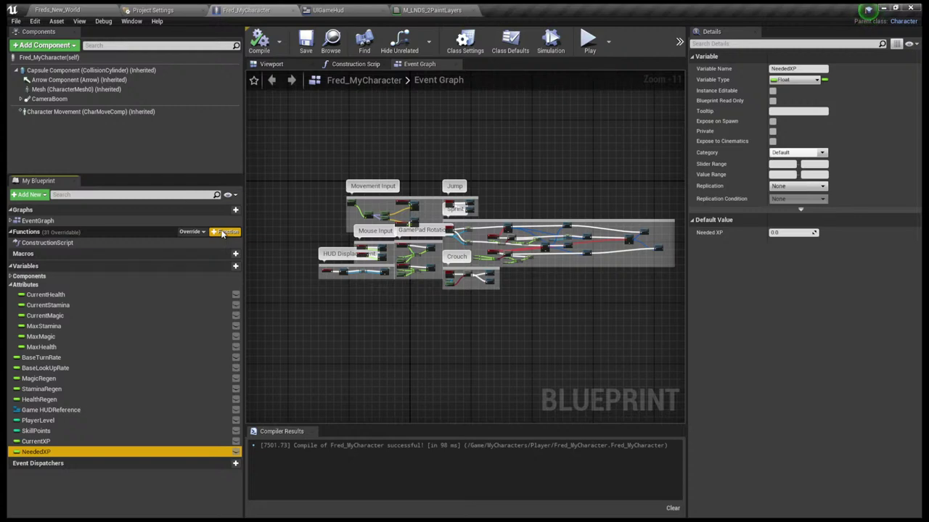
Create a new function in My Blueprint named Add XP and compile the Blueprint
click(223, 233)
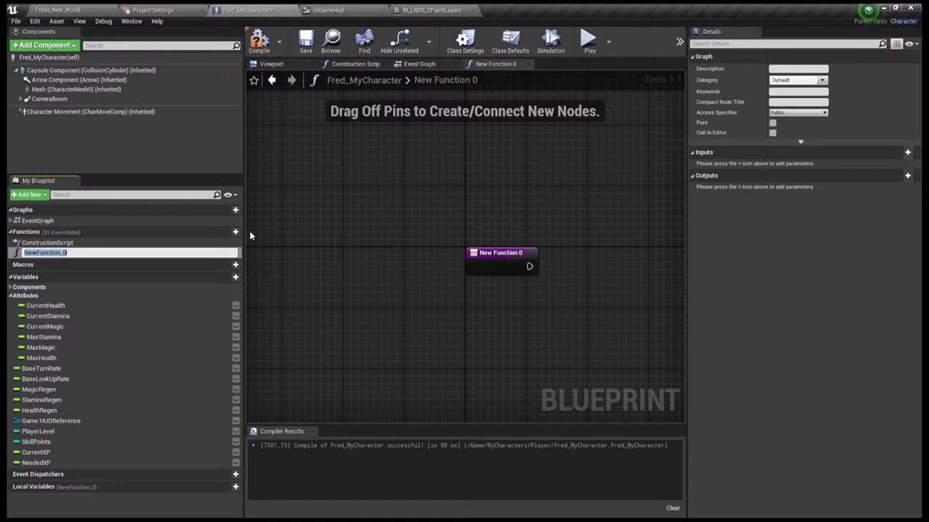
text(AddXP)
click(295, 236)
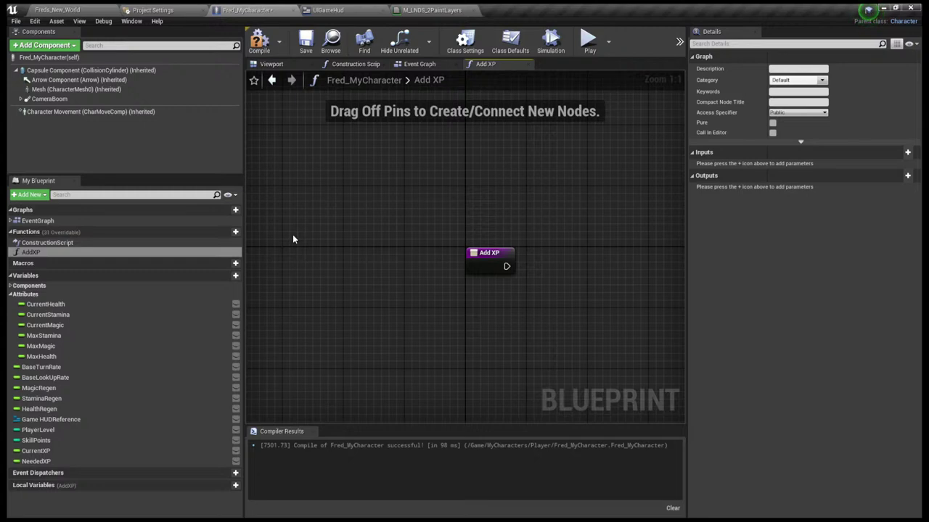
click(138, 254)
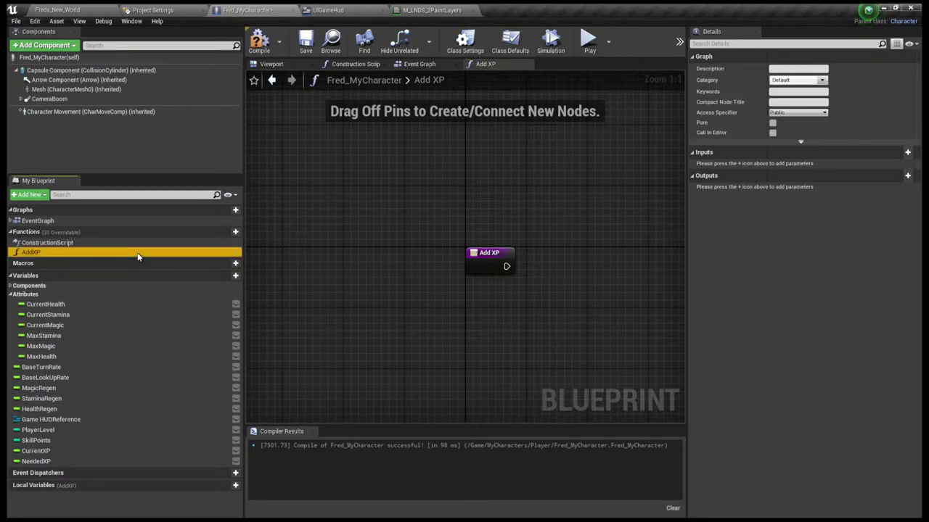
click(44, 253)
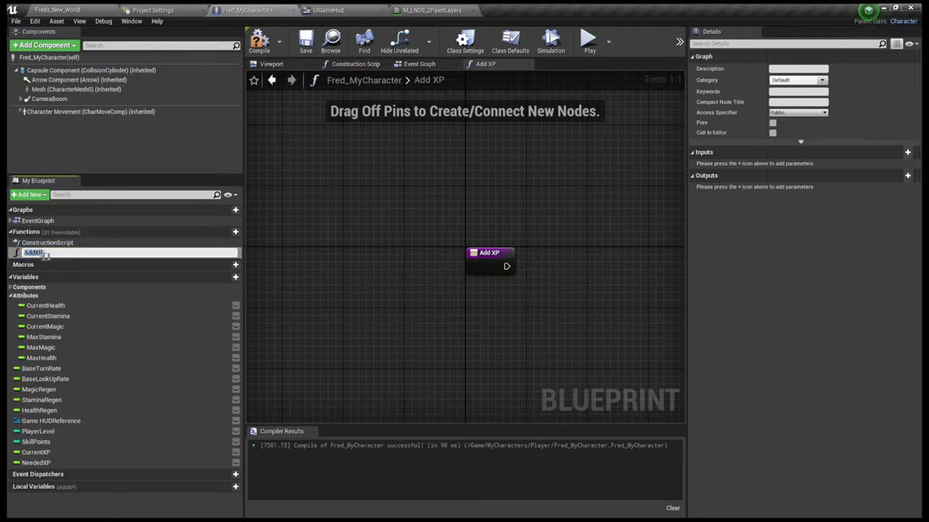
key(Return)
click(279, 231)
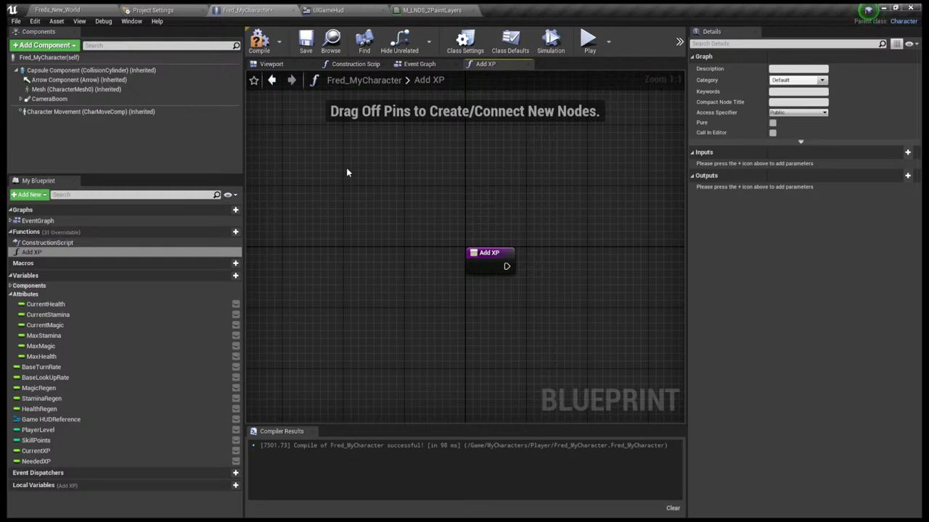
click(260, 40)
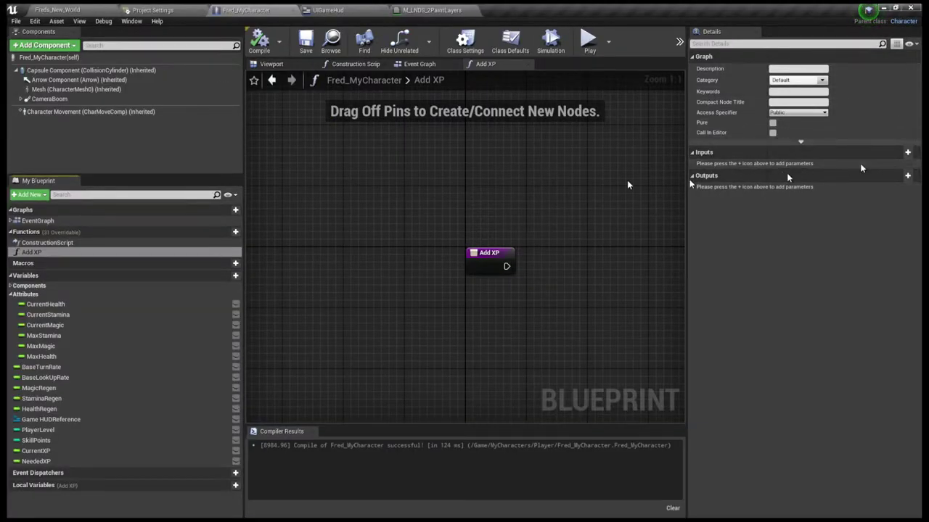
Select the Add XP entry node to show its Graph Node settings in Details
click(491, 253)
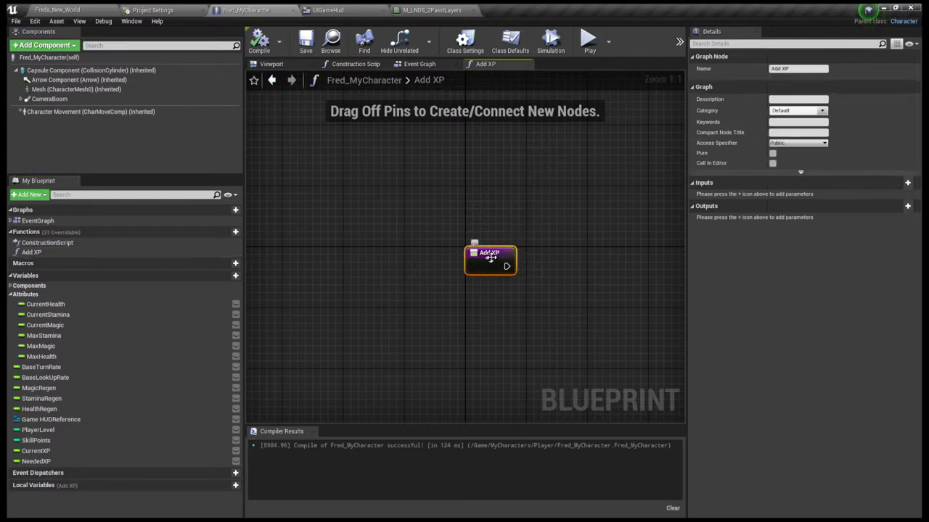
Add a Float input parameter named Added XP to Add XP, then compile
click(889, 182)
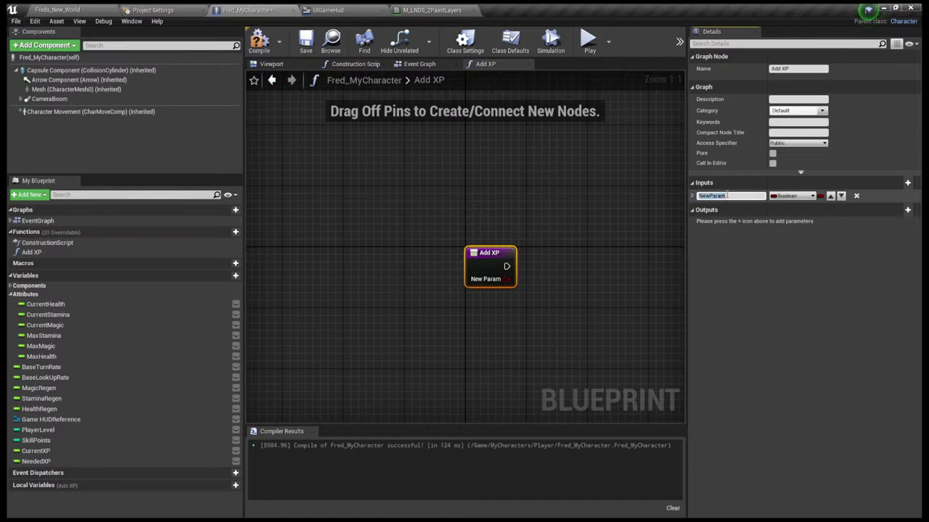
text(A)
text(moun)
key(BackSpace)
key(BackSpace)
key(BackSpace)
text(Addede)
text(XP)
click(756, 244)
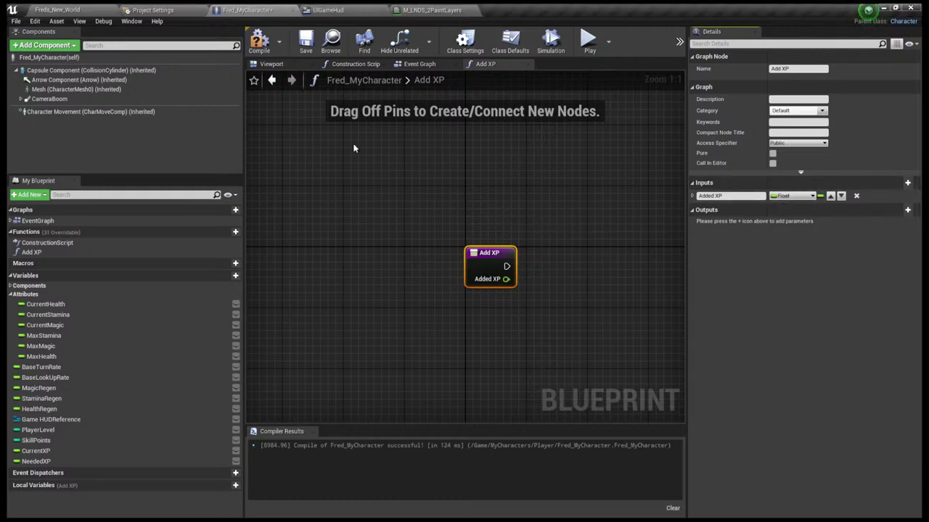
click(256, 42)
Drag the Add XP entry node toward the upper left of the graph
drag(488, 260, 358, 192)
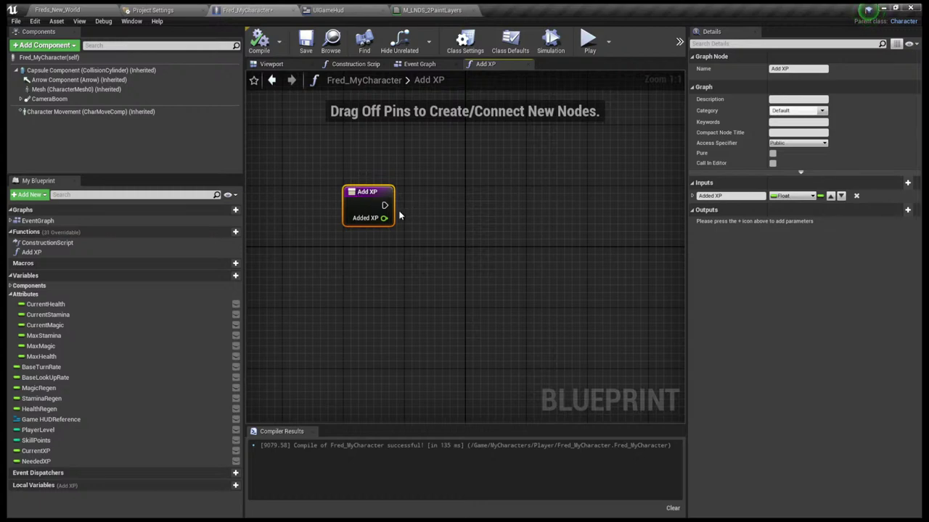
Set PlayerLevel and SkillPoints default values to 1, compiling after each
click(35, 450)
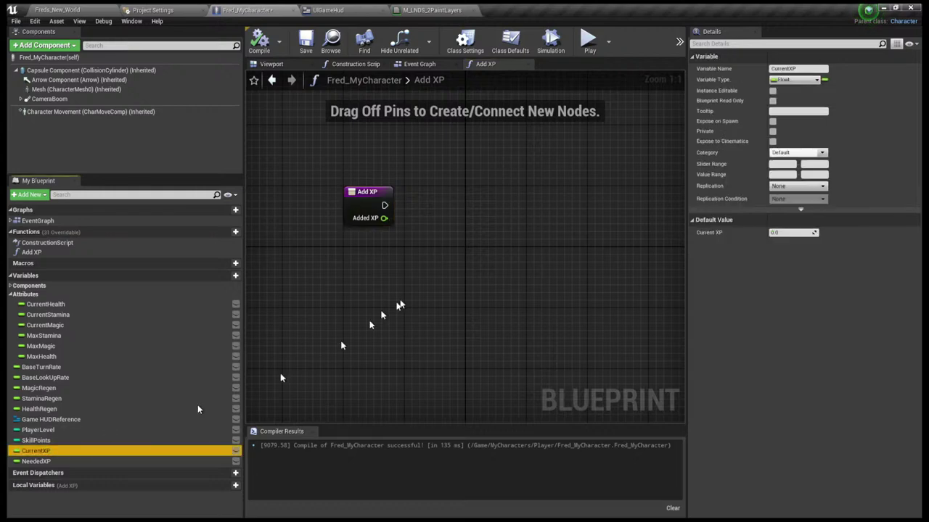
click(71, 431)
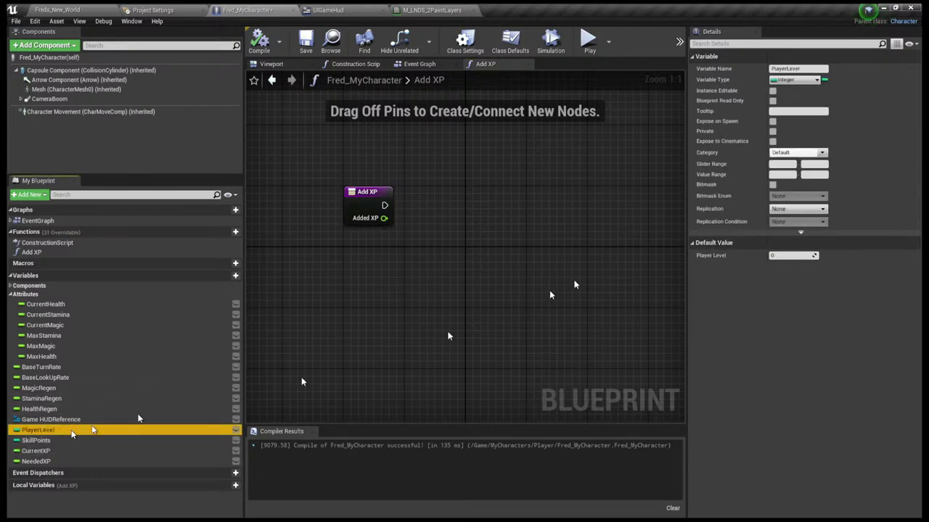
click(785, 256)
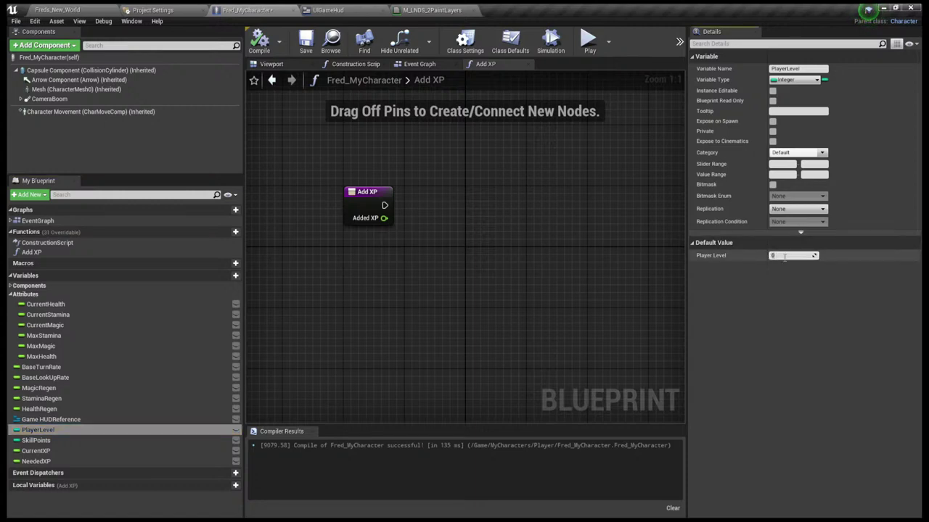
text(1)
click(781, 313)
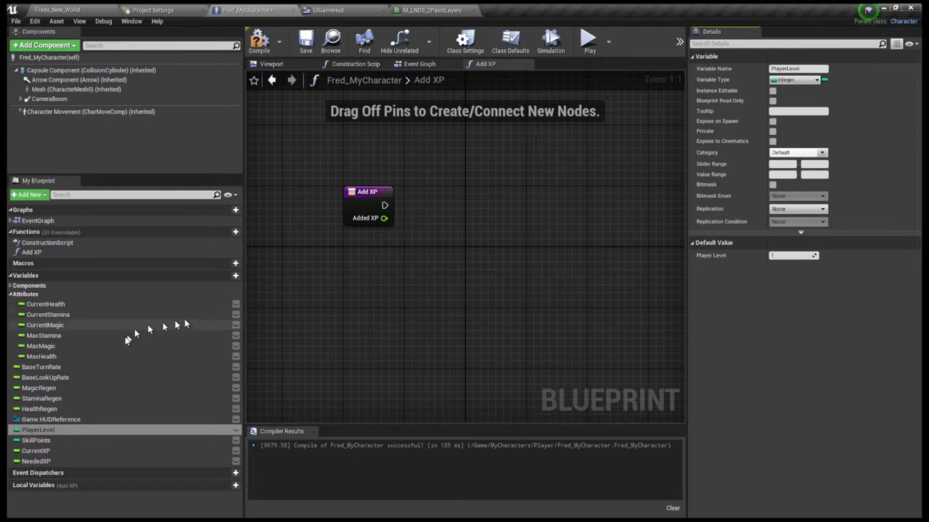
click(261, 44)
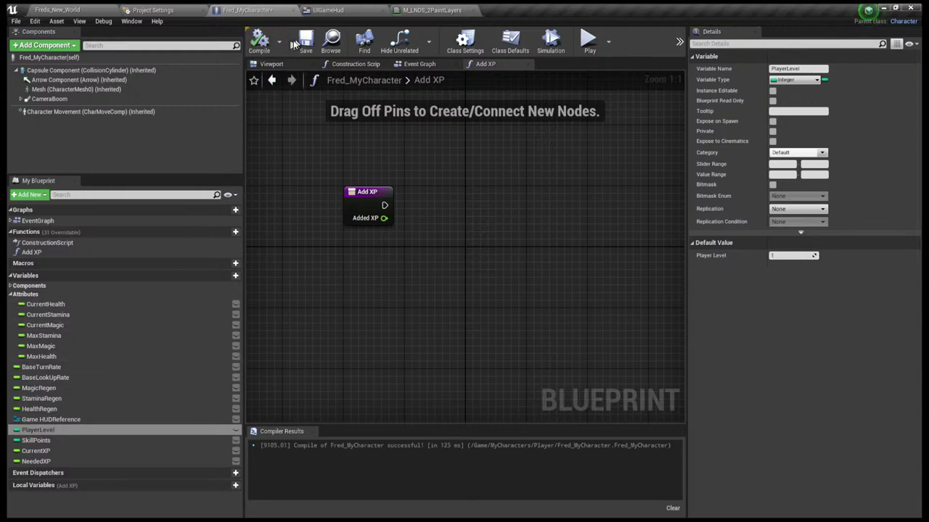
click(35, 440)
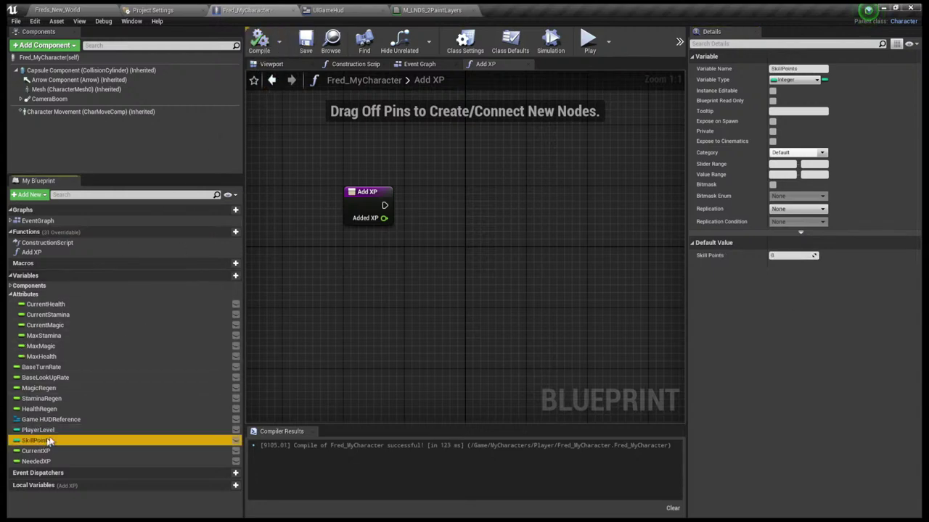
click(782, 256)
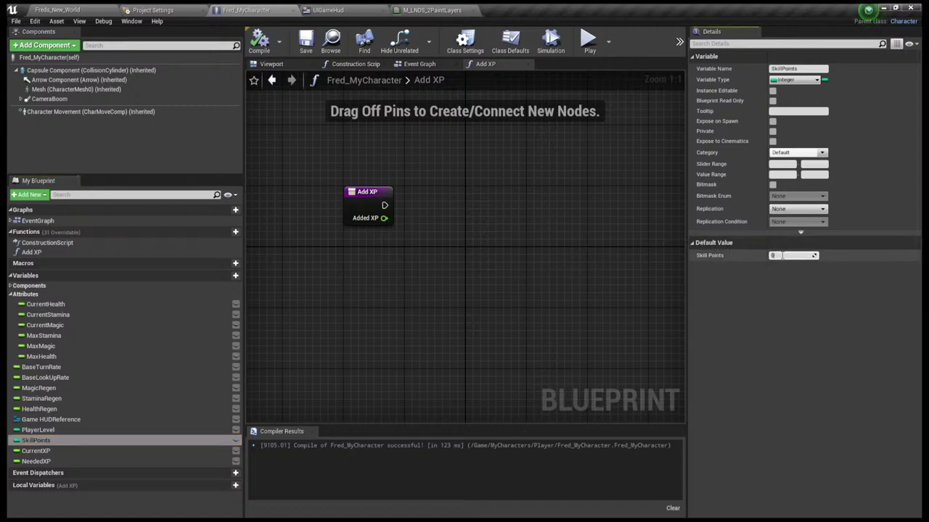
text(1)
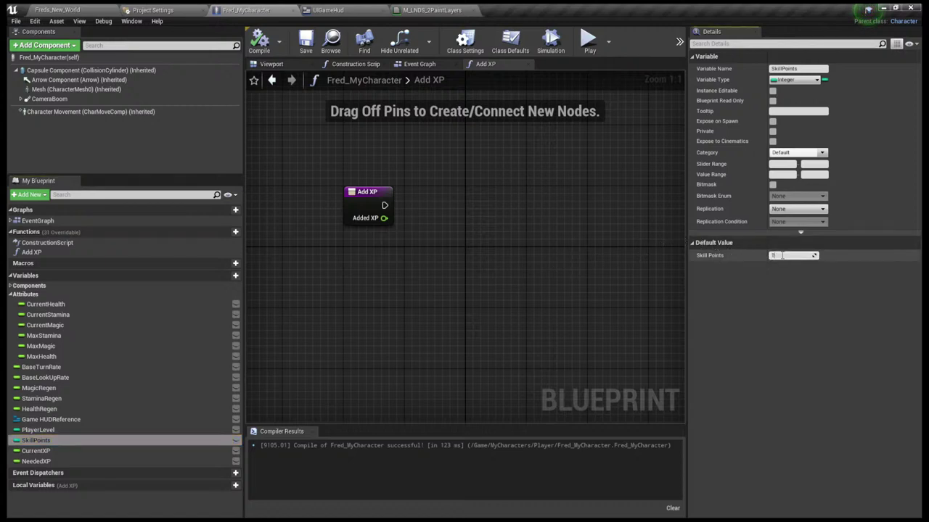
click(266, 45)
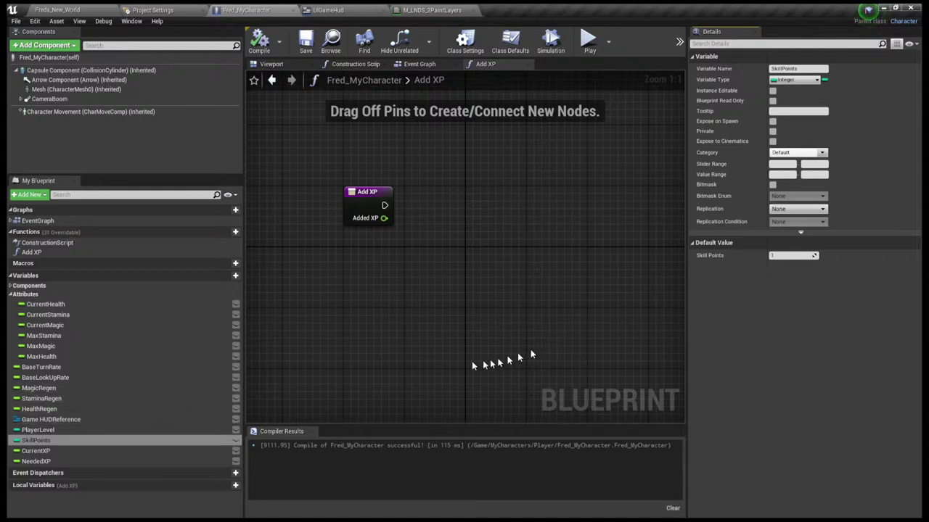
Set CurrentXP default to 0 and NeededXP to 100, then compile and save
click(96, 452)
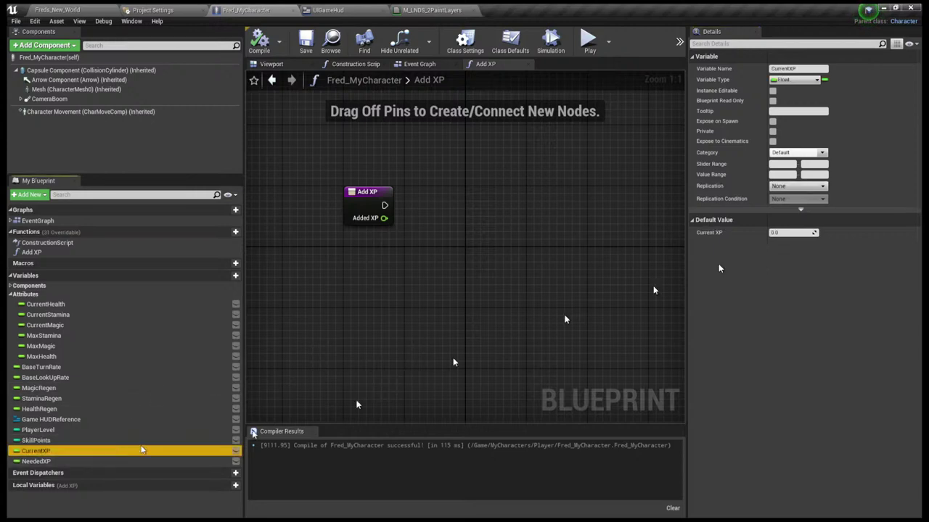
click(782, 233)
text(0)
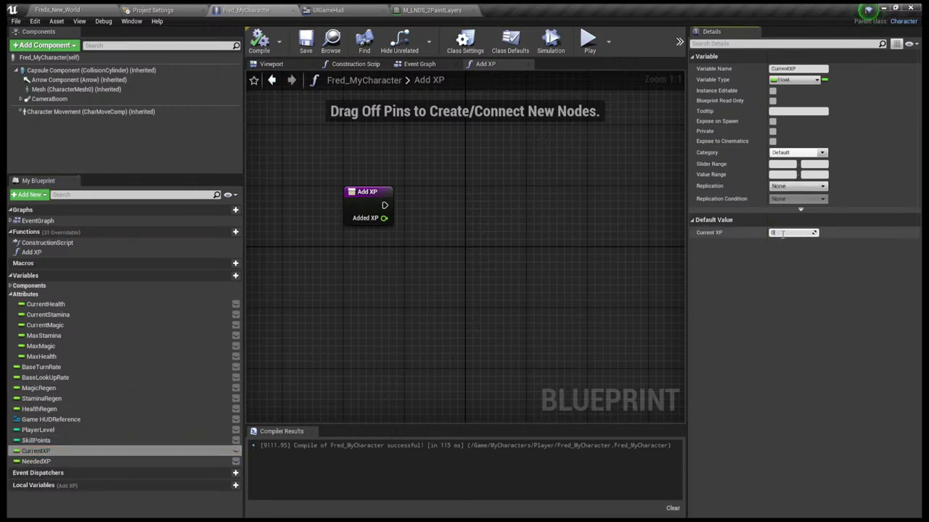
key(Return)
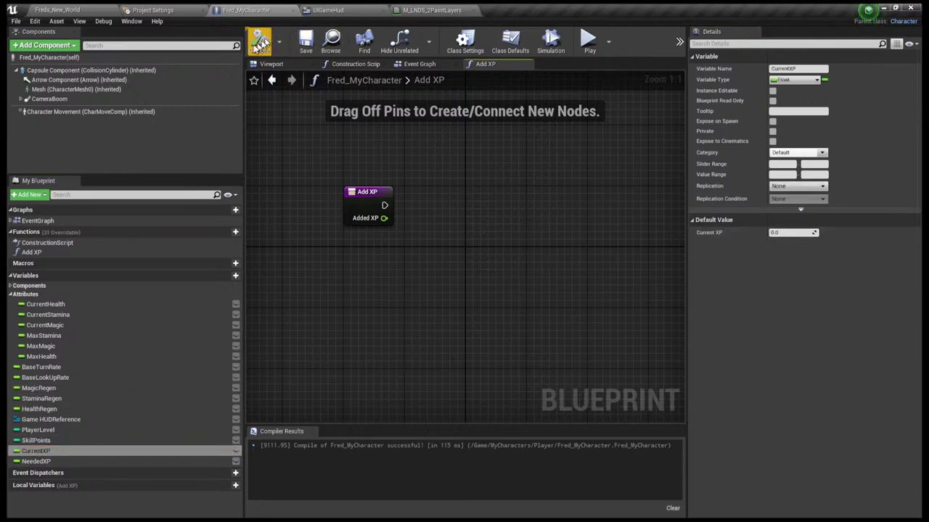
click(270, 45)
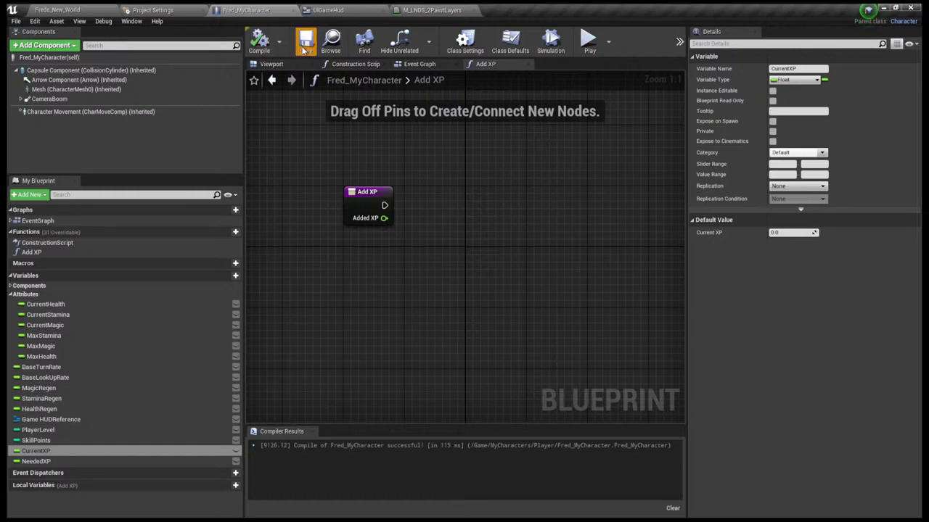
click(125, 462)
click(786, 233)
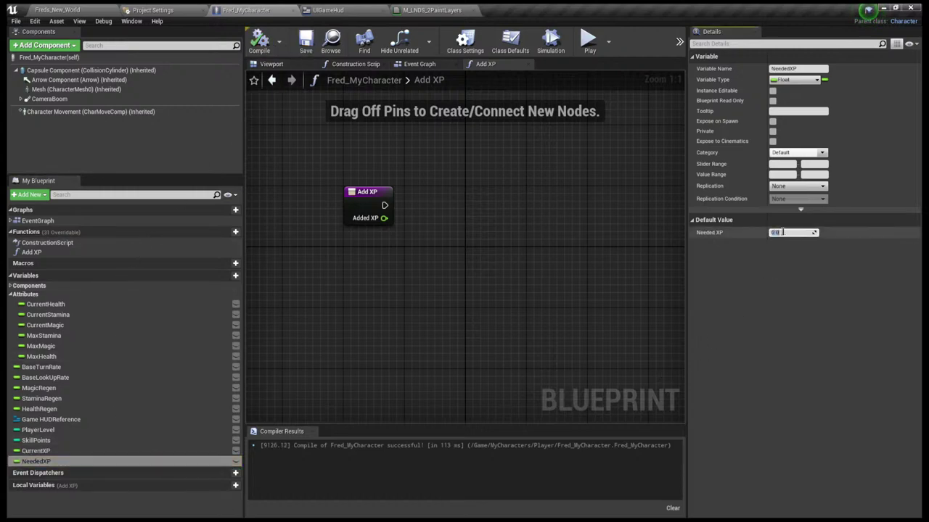
text(100)
click(591, 201)
click(259, 42)
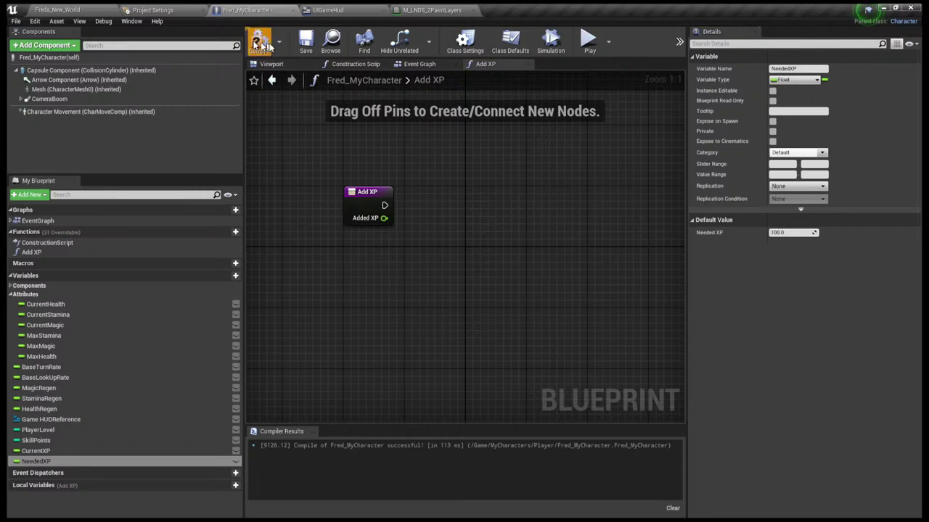
click(307, 45)
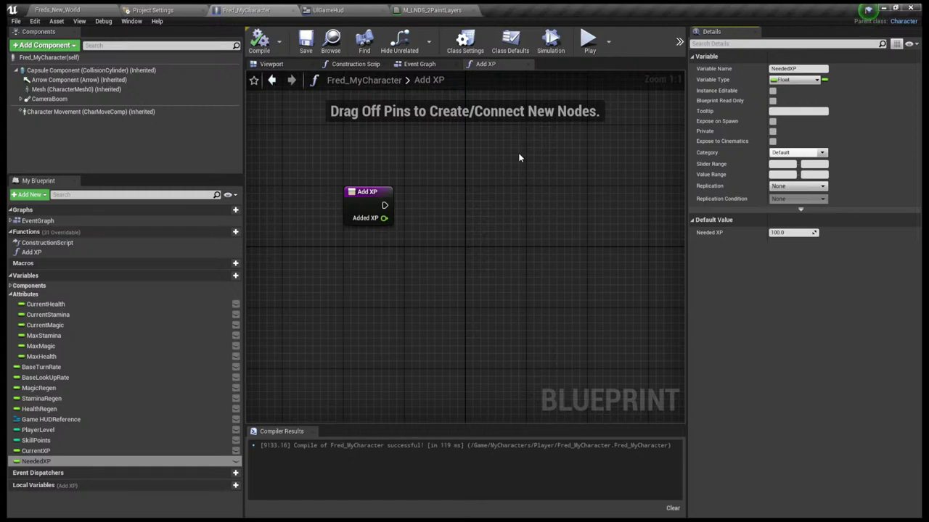
Create a float + float Add node wired from the Added XP pin and position it
click(390, 221)
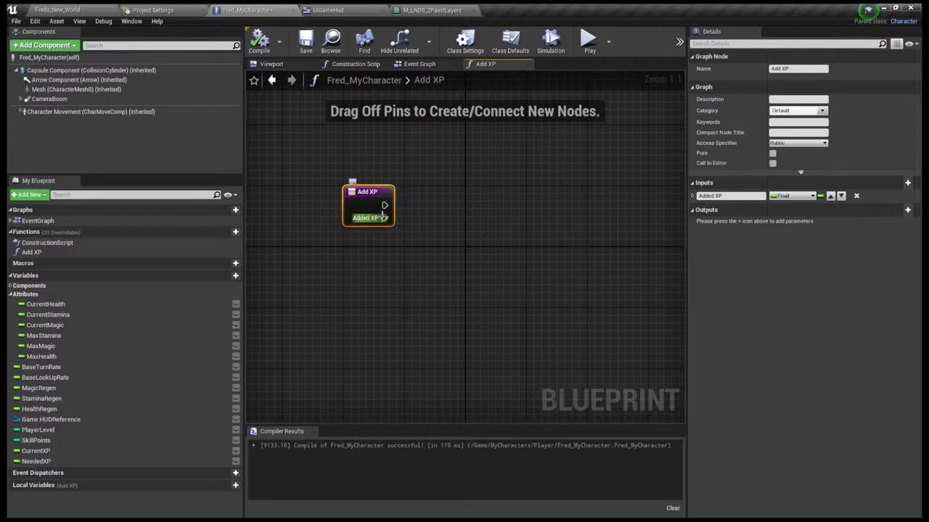
drag(383, 217, 449, 225)
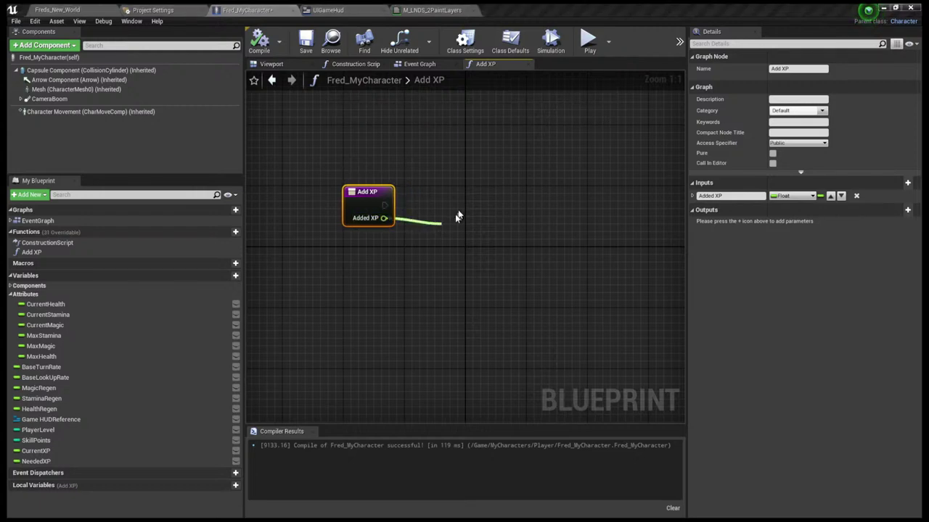
click(484, 270)
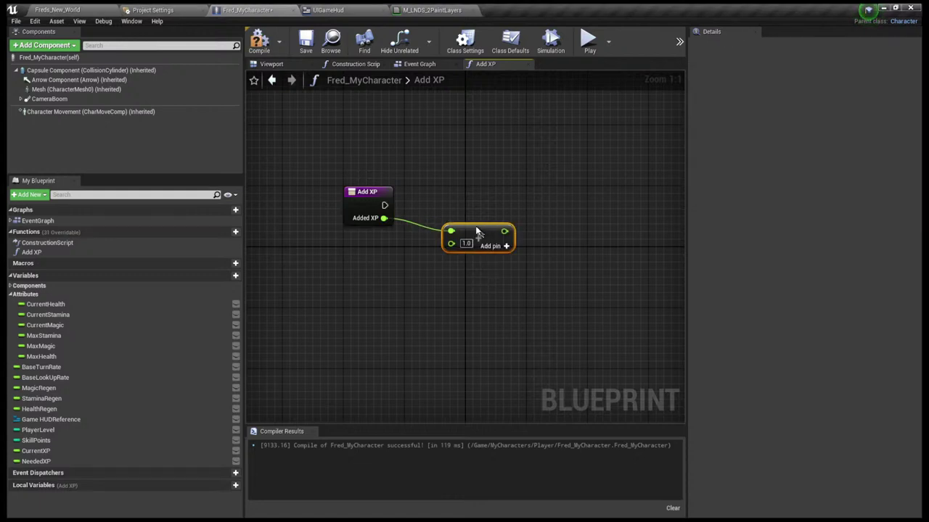
drag(480, 230, 450, 223)
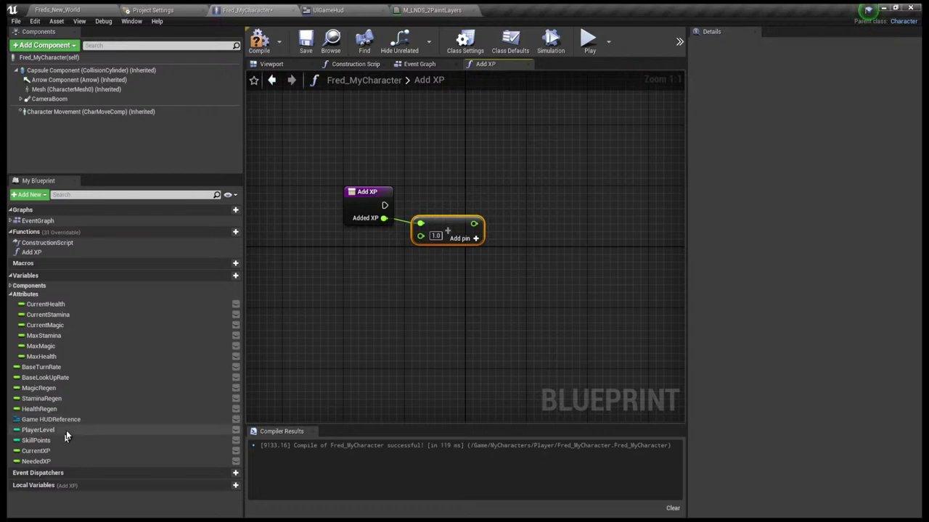
Plug a Current XP getter into the Add node's second input and tidy the layout
click(52, 450)
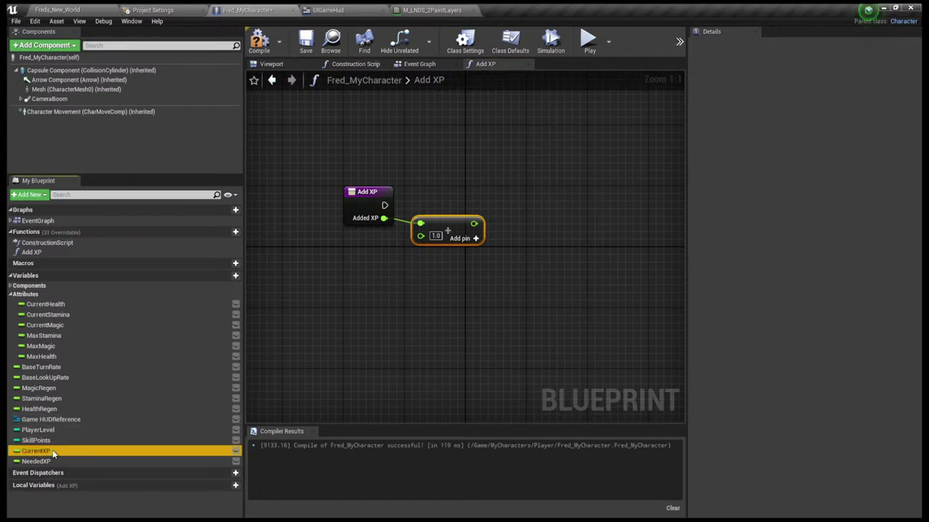
drag(315, 373, 420, 236)
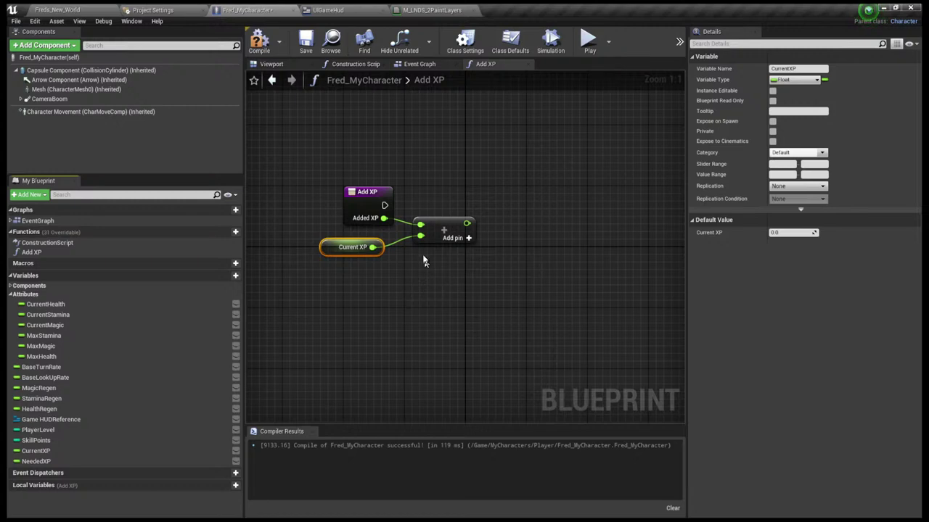
drag(436, 229, 487, 228)
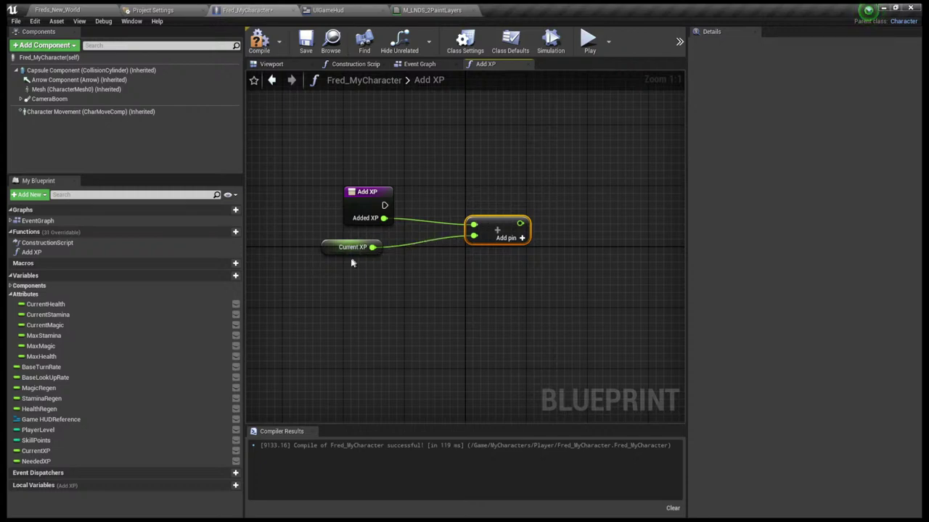
drag(328, 244, 351, 237)
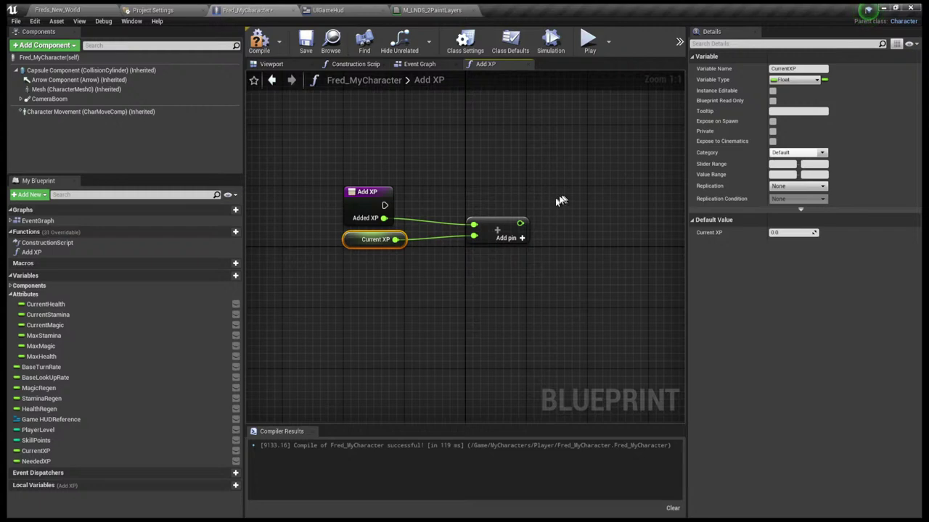
drag(523, 224, 596, 225)
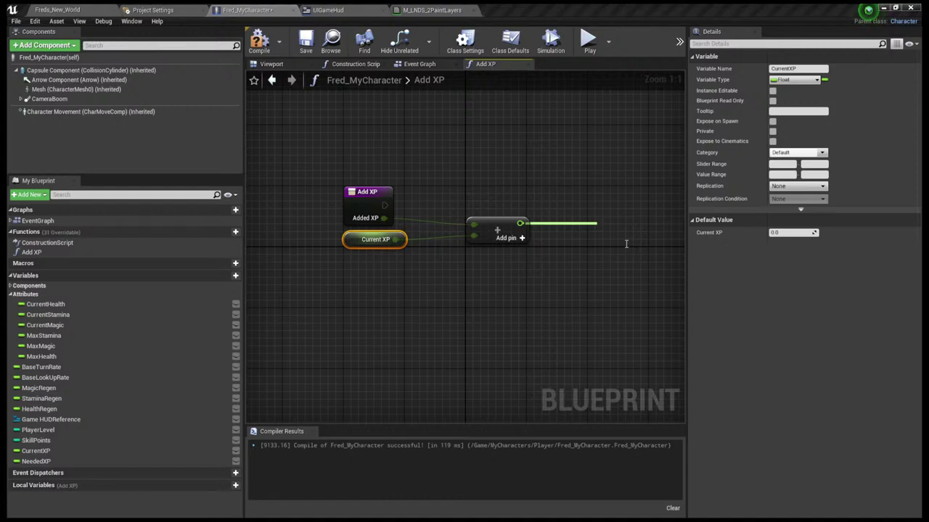
Create a SET Current XP node from the Add result and align it
click(653, 340)
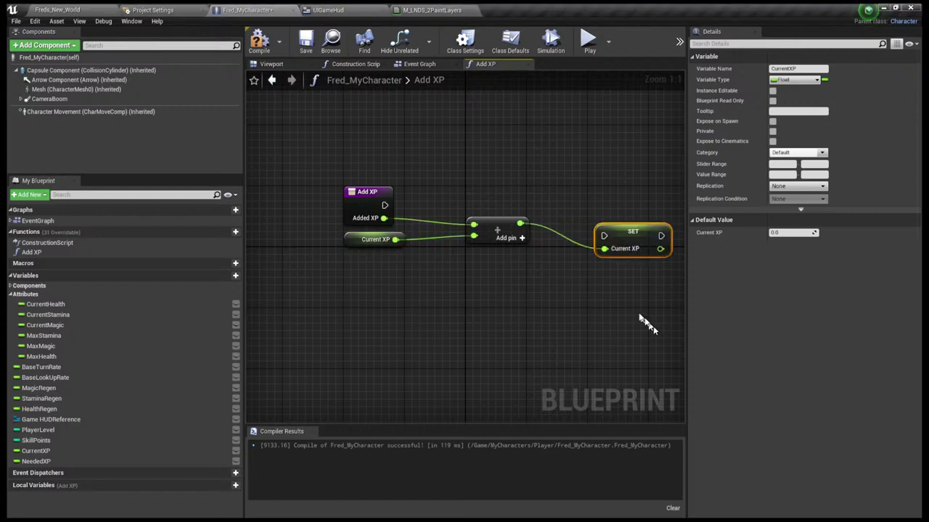
drag(630, 237, 629, 209)
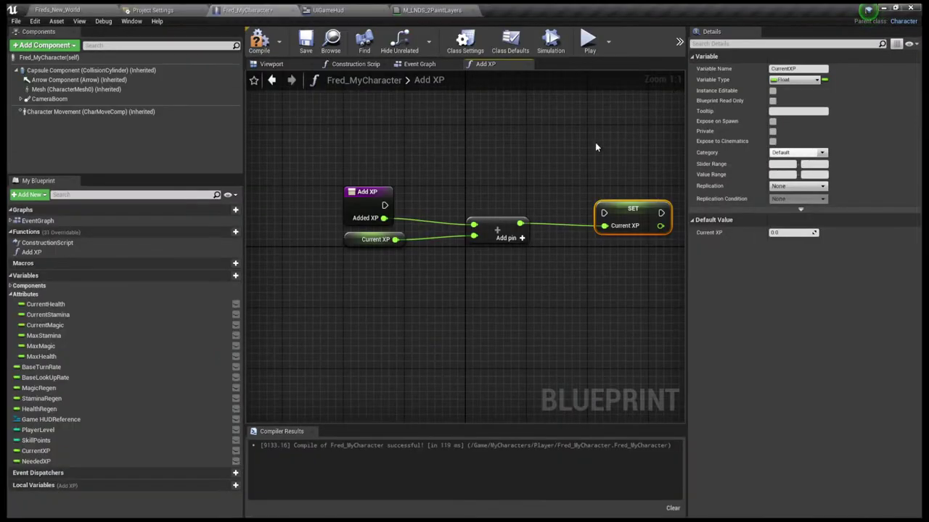
Place a Branch node wired from the SET node's exec output
scroll(595, 142, down, 2)
right_drag(595, 143, 471, 181)
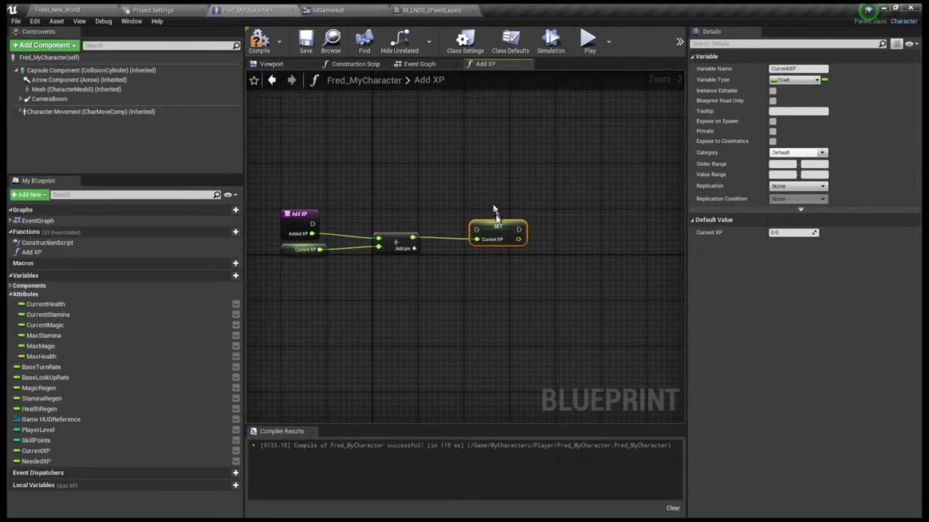
drag(496, 226, 588, 232)
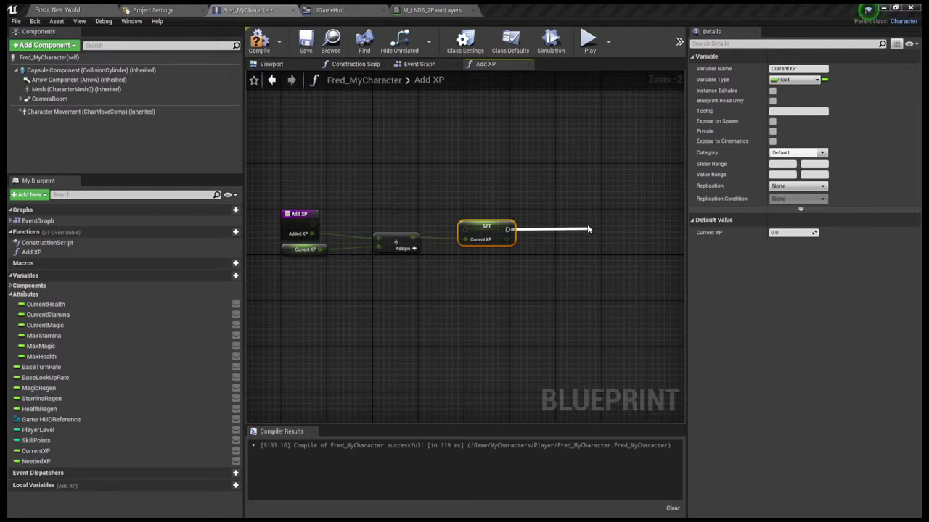
mouse_move(587, 230)
mouse_down()
mouse_move(616, 211)
mouse_move(586, 213)
mouse_up()
click(631, 268)
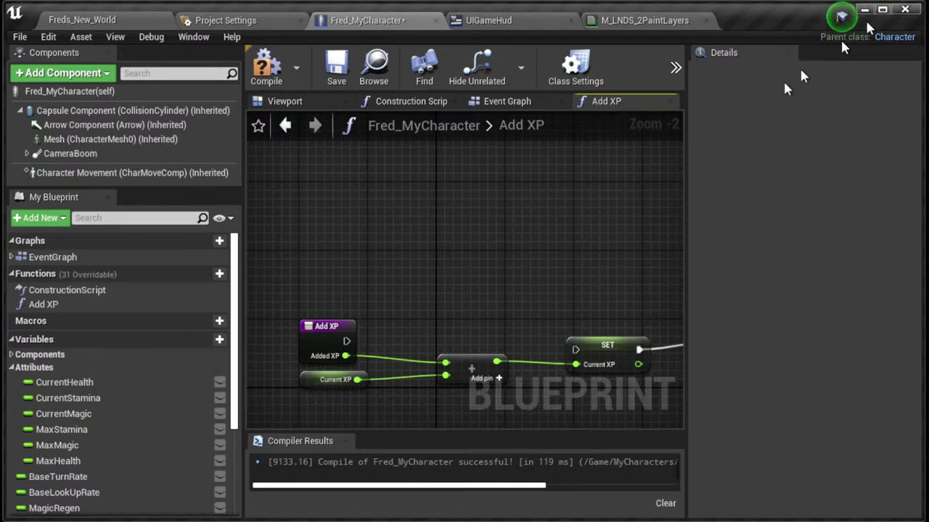
click(840, 16)
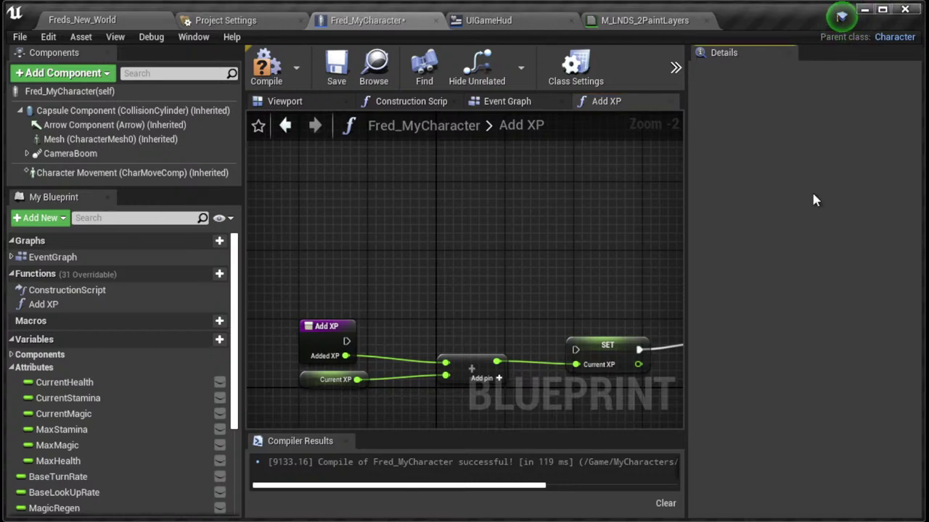
scroll(566, 214, down, 2)
right_drag(566, 218, 442, 232)
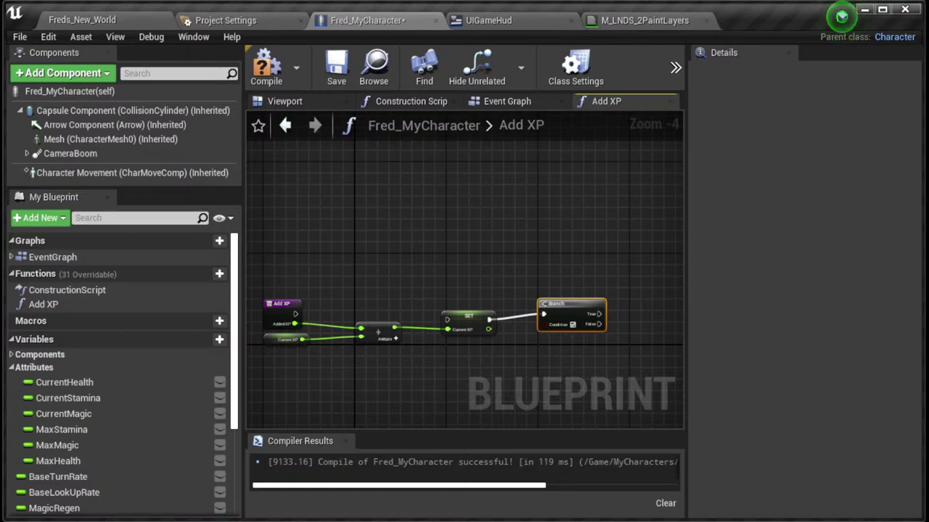
click(548, 198)
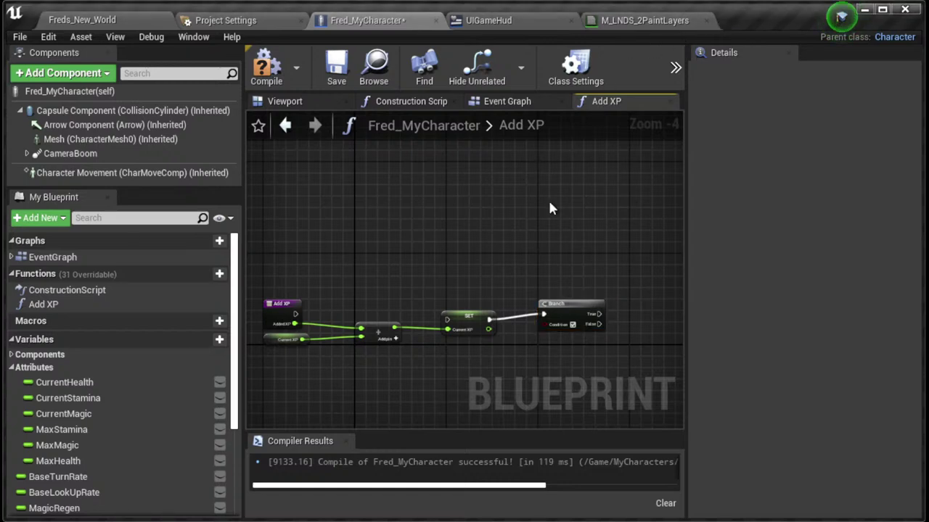
right_drag(547, 198, 410, 118)
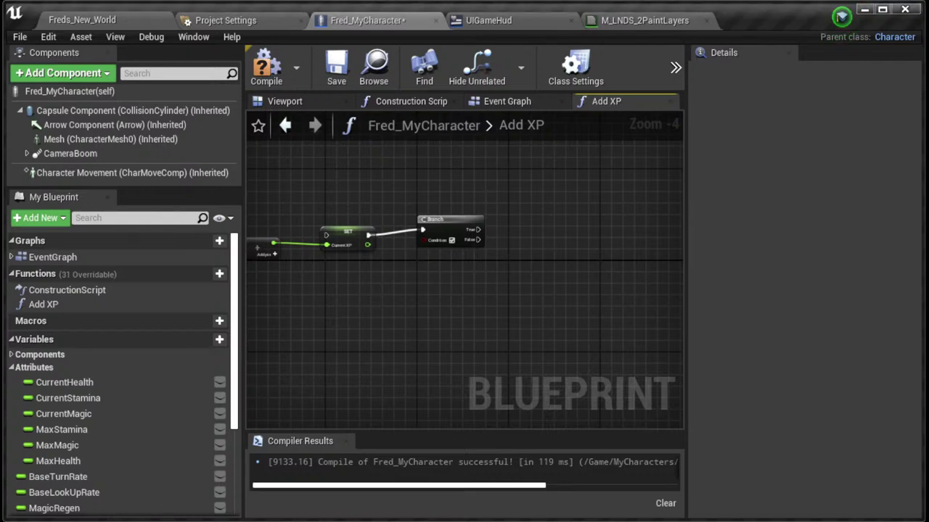
scroll(520, 240, up, 3)
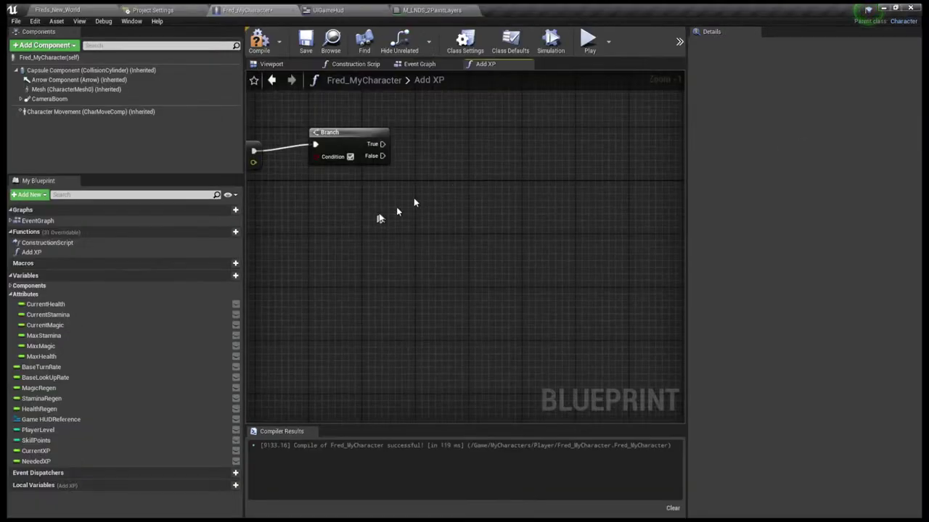
right_drag(398, 212, 601, 257)
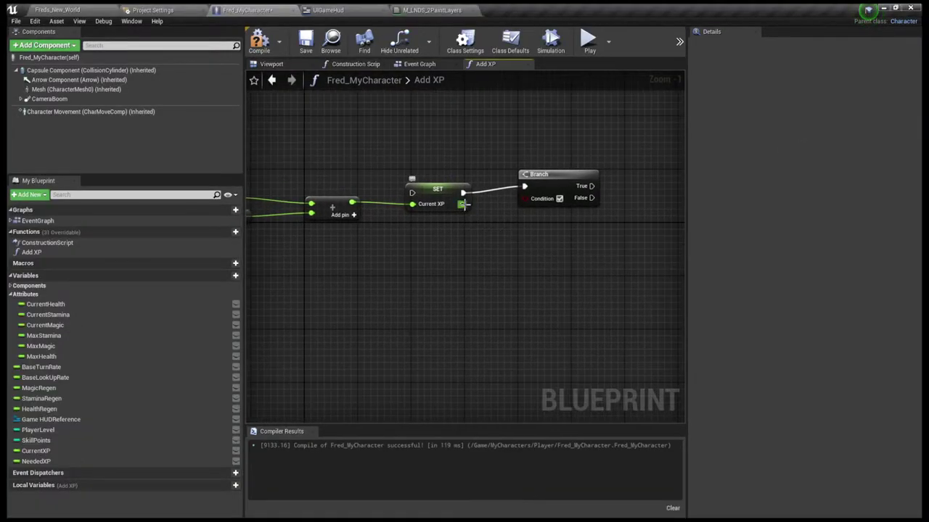
drag(465, 205, 513, 252)
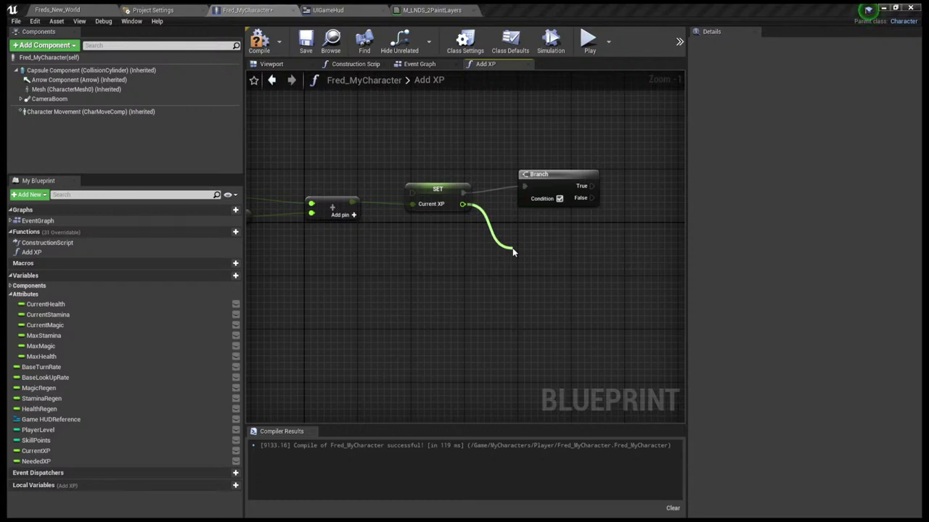
Drop the Current XP wire into empty space and create a float >= comparison node from it
drag(513, 252, 513, 252)
click(547, 301)
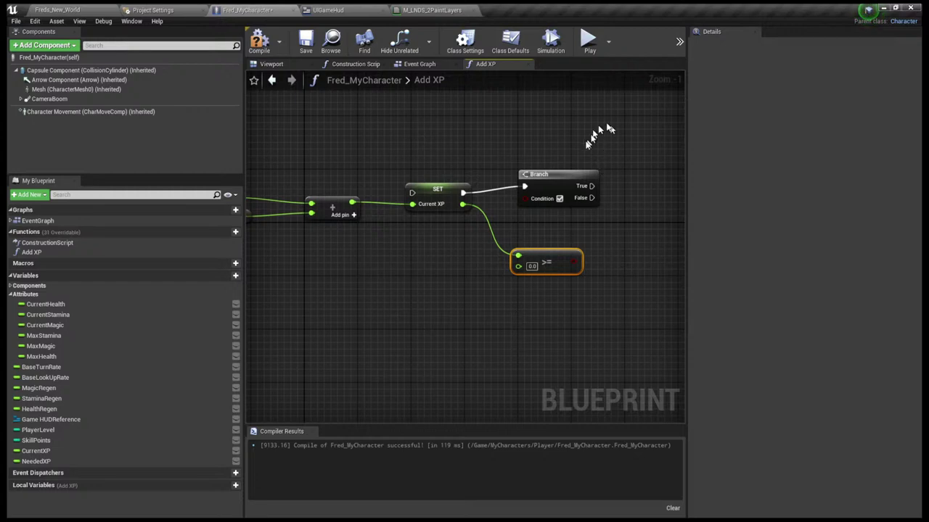
Move the Branch node right and wire the >= result into its Condition pin
drag(562, 177, 654, 181)
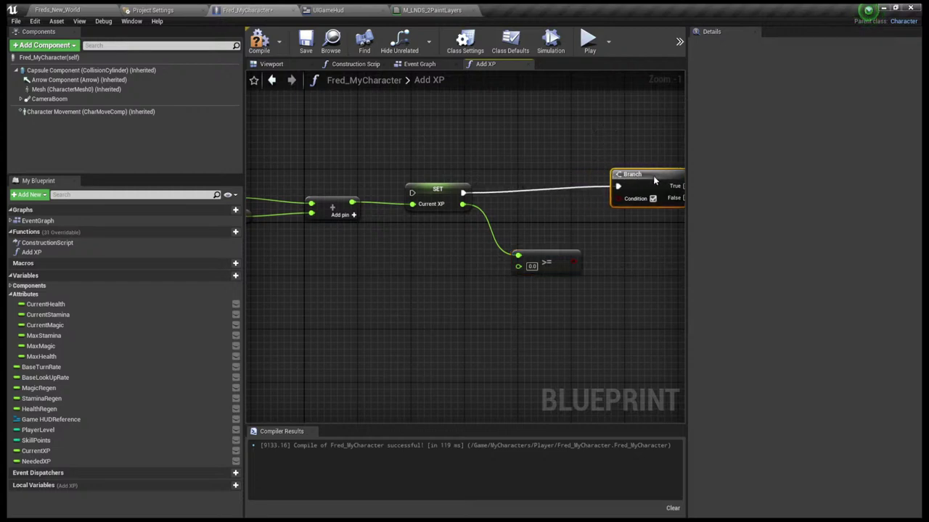
drag(550, 258, 622, 205)
scroll(612, 252, down, 3)
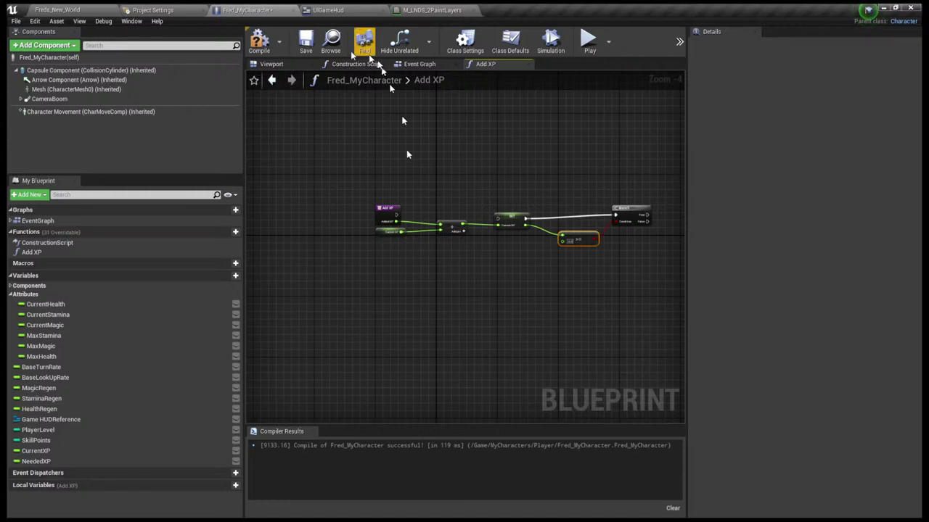
Compile Fred_MyCharacter, then plug a NeededXP getter into the >= node's second input
click(265, 51)
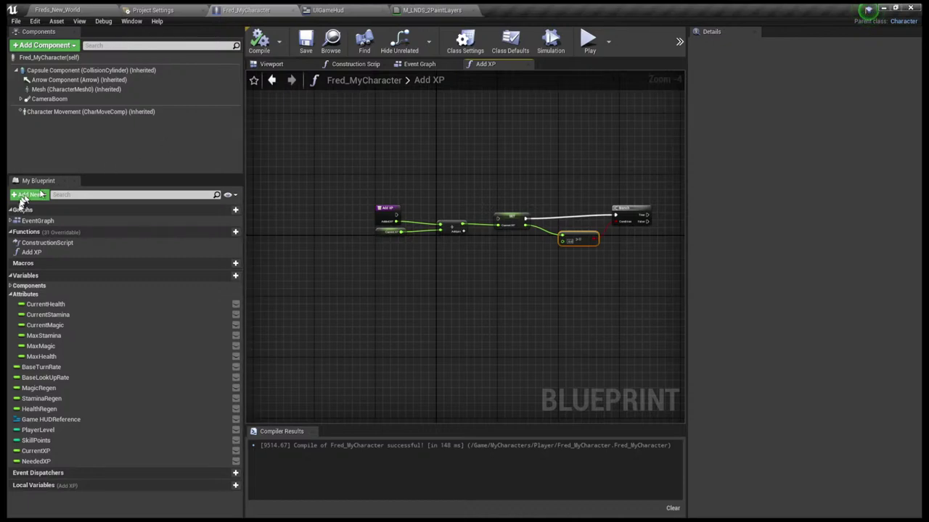
click(48, 462)
drag(463, 302, 569, 242)
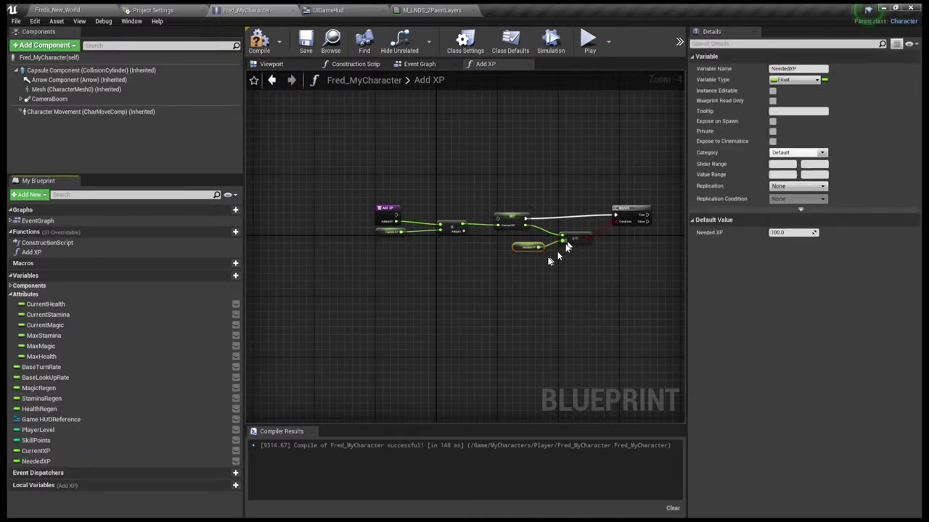
Recompile with the Current XP >= NeededXP comparison and zoom out over the node chain
click(259, 40)
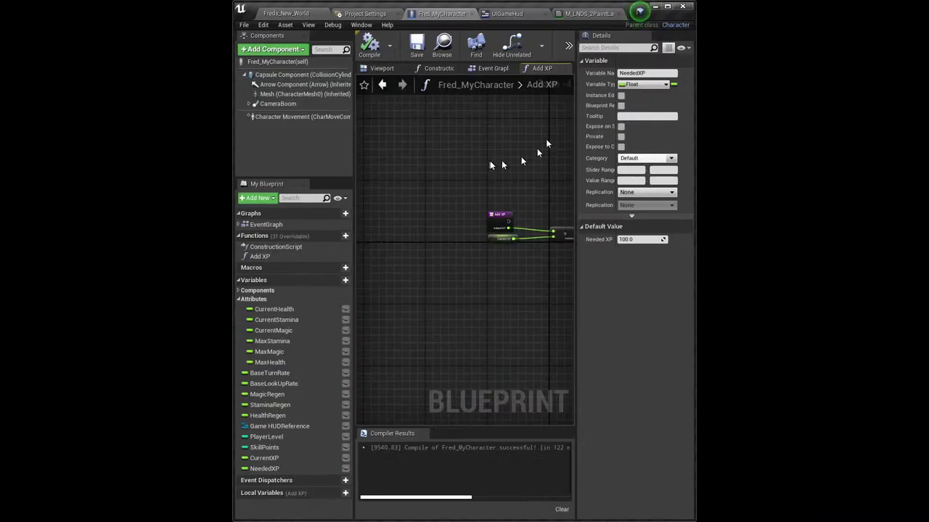
scroll(514, 193, up, 2)
scroll(426, 147, down, 3)
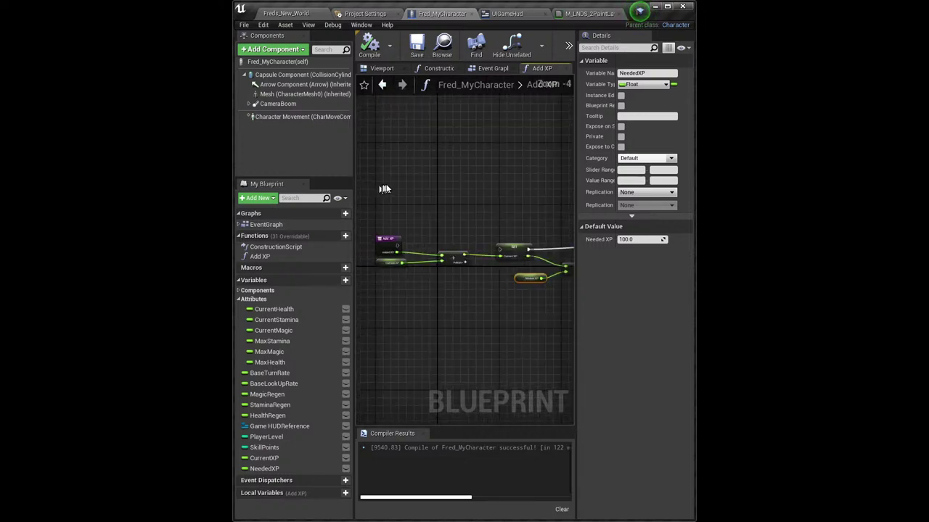
right_drag(425, 177, 423, 214)
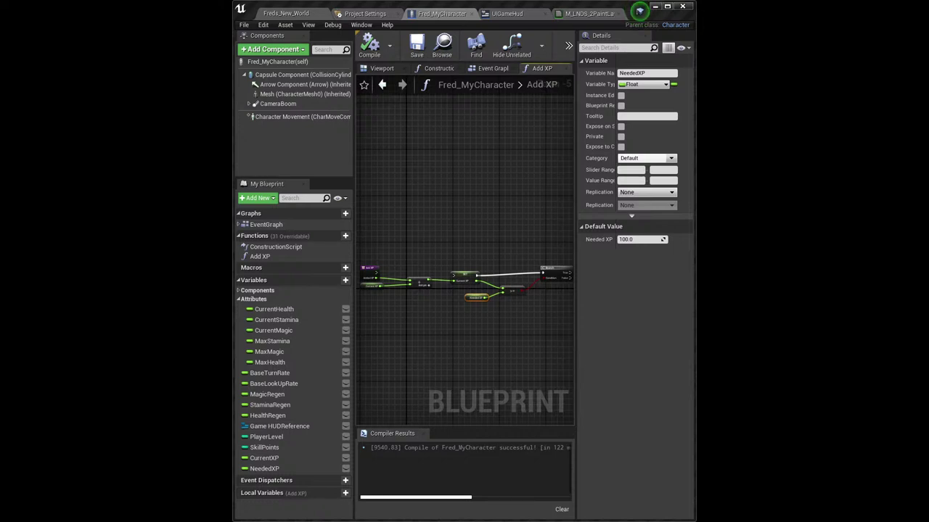
Inspect the Current XP getter, the NeededXP getter (default 100.0) and the Branch node
click(441, 310)
scroll(444, 312, up, 1)
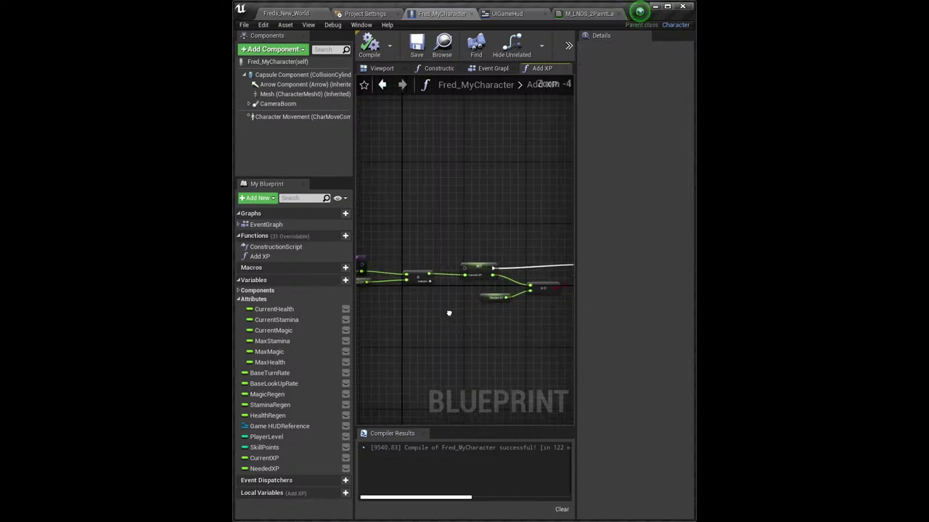
right_drag(444, 312, 436, 319)
click(403, 304)
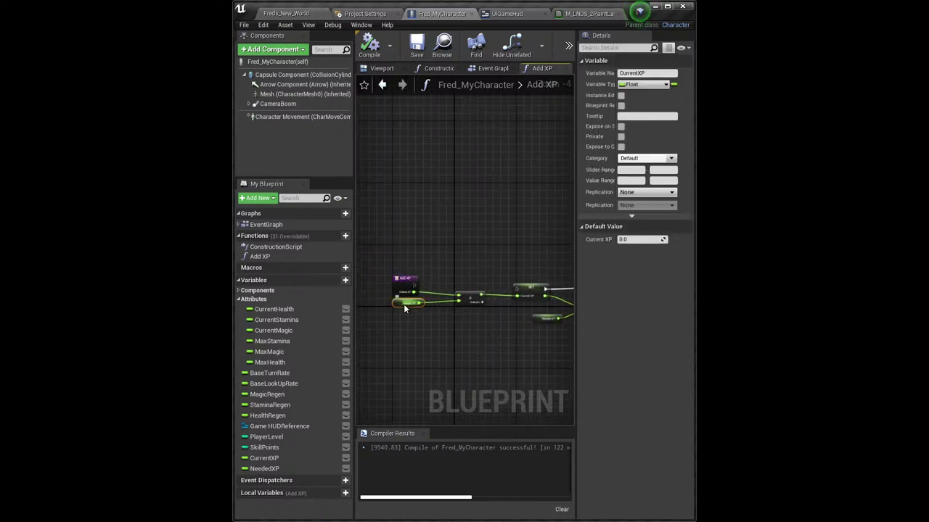
click(540, 319)
click(445, 314)
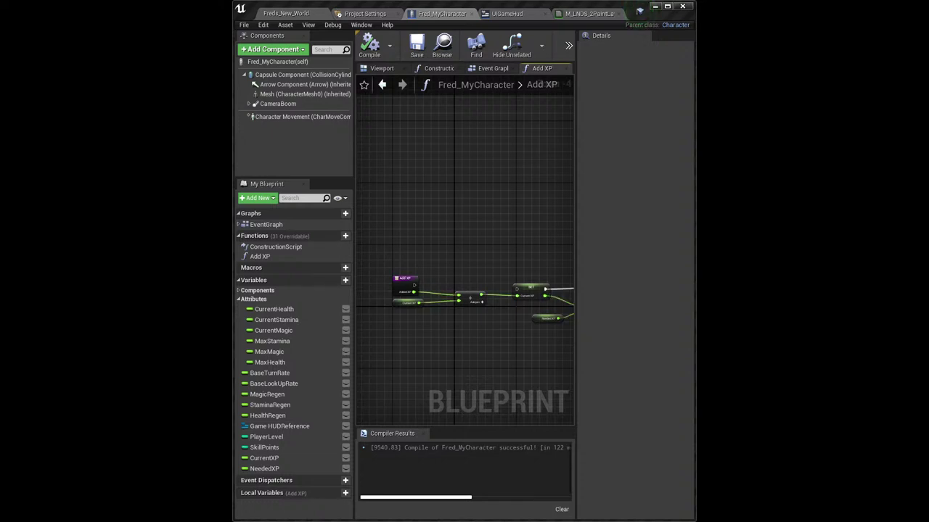
right_drag(525, 195, 368, 196)
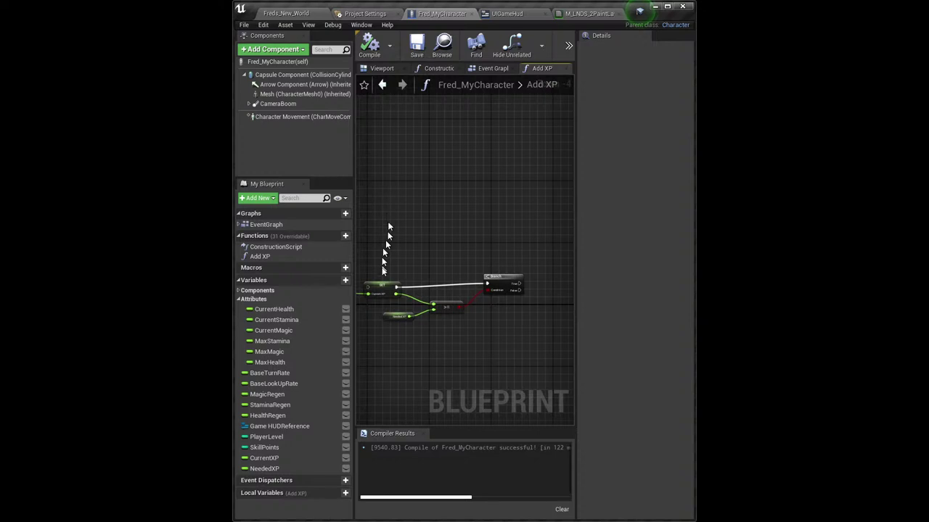
click(385, 314)
click(493, 278)
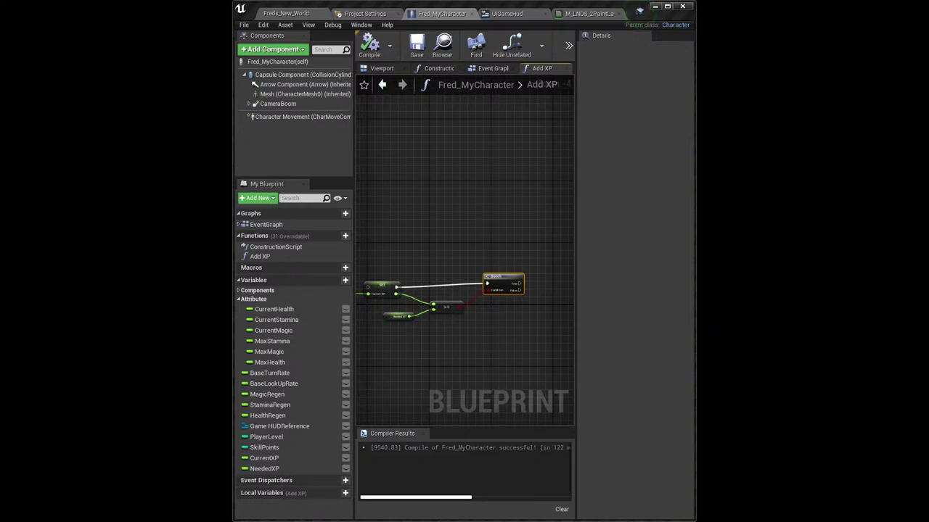
click(639, 10)
click(639, 10)
Move the >= node and Needed XP getter closer together, then maximize the blueprint editor
right_drag(428, 214, 522, 213)
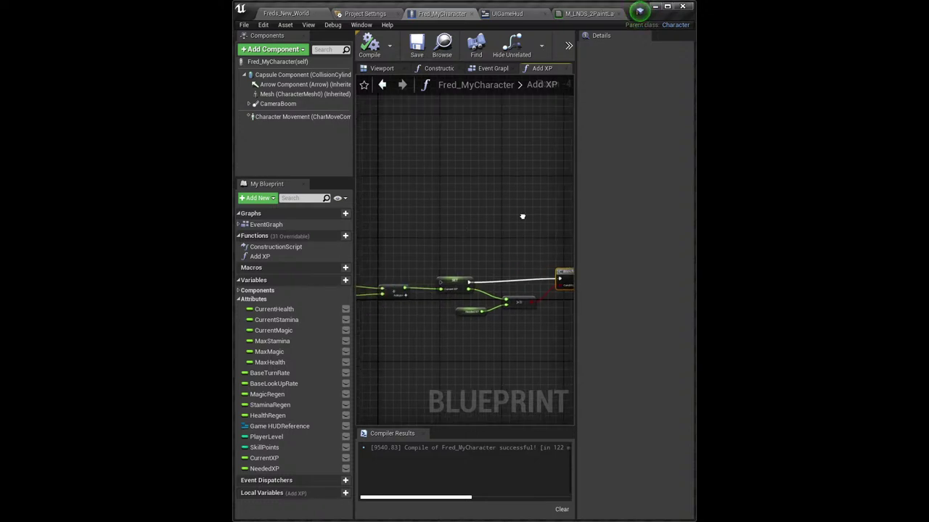
click(520, 300)
drag(520, 301, 518, 297)
click(468, 312)
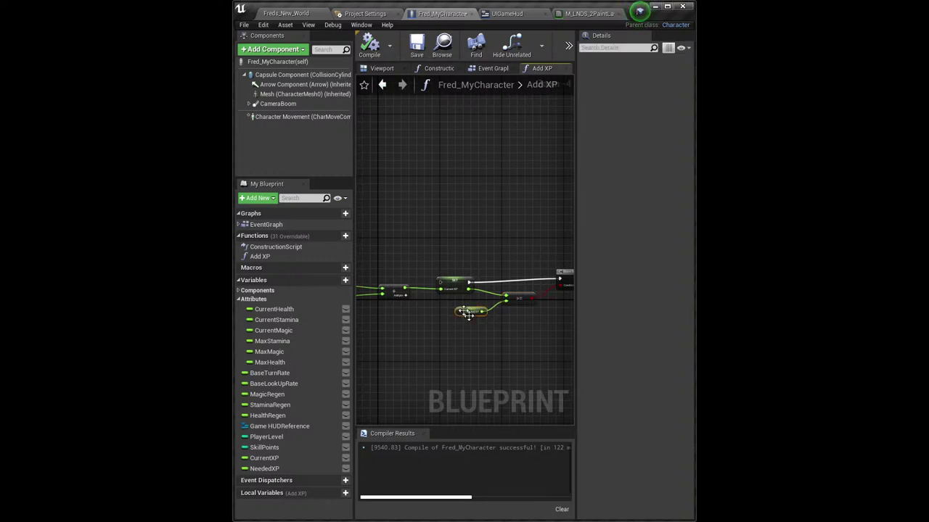
drag(468, 313, 447, 305)
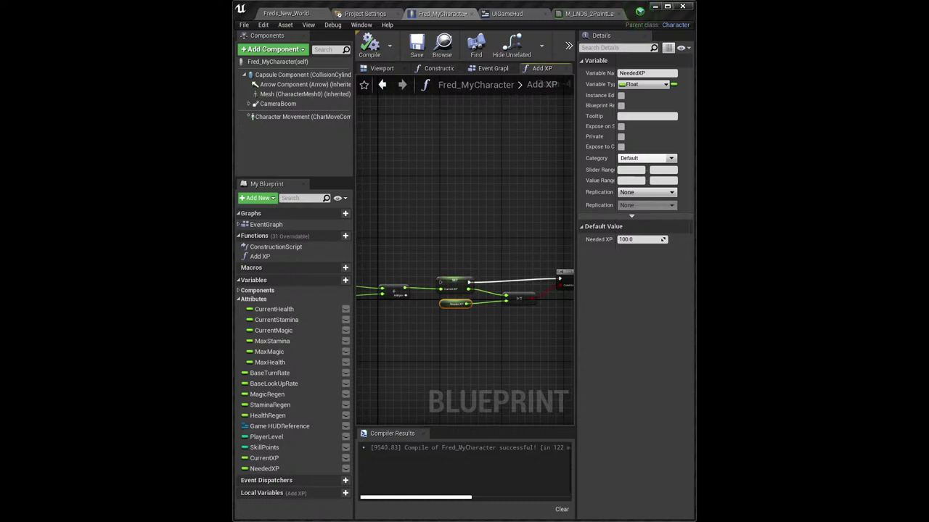
click(439, 233)
scroll(440, 234, up, 2)
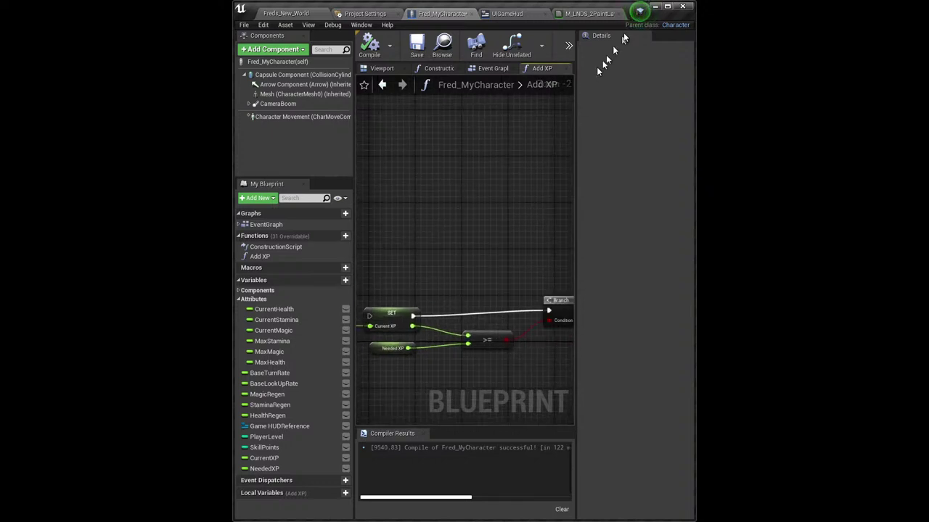
click(666, 5)
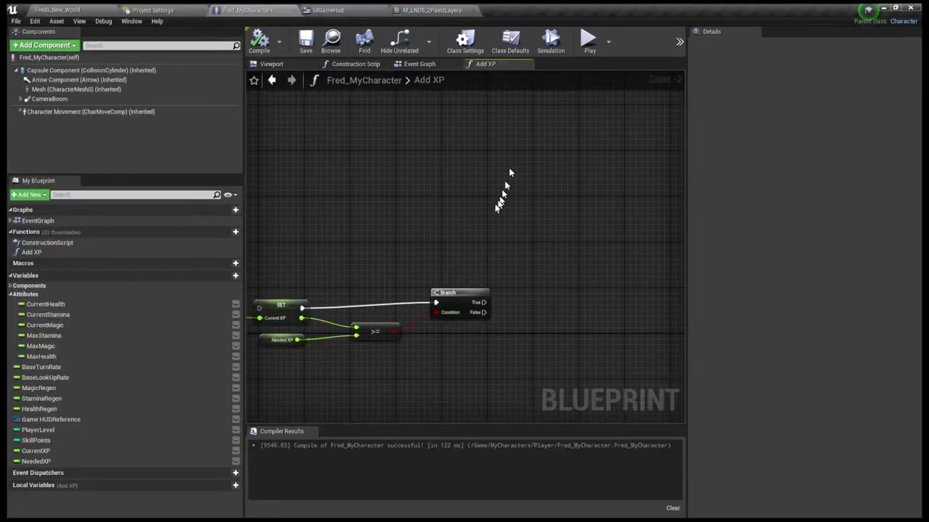
Add a second SET Current XP node on the Branch's True output
right_drag(493, 207, 400, 203)
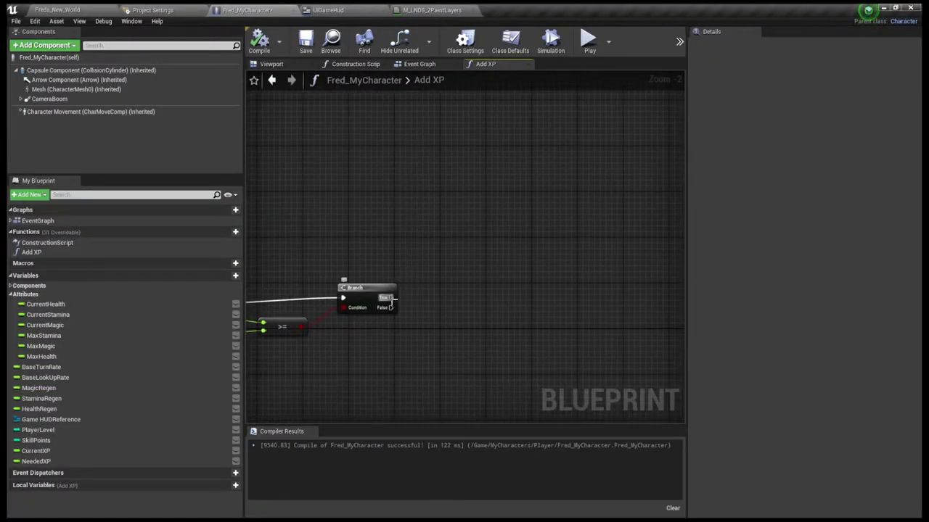
drag(390, 298, 445, 296)
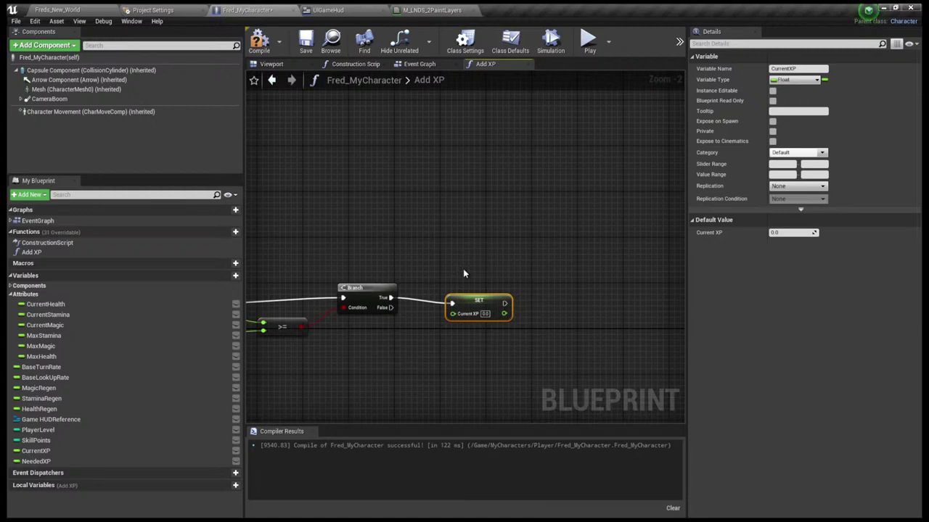
Line up the SET, Needed XP and >= nodes, then add a float − float node fed by Current XP
drag(475, 302, 480, 290)
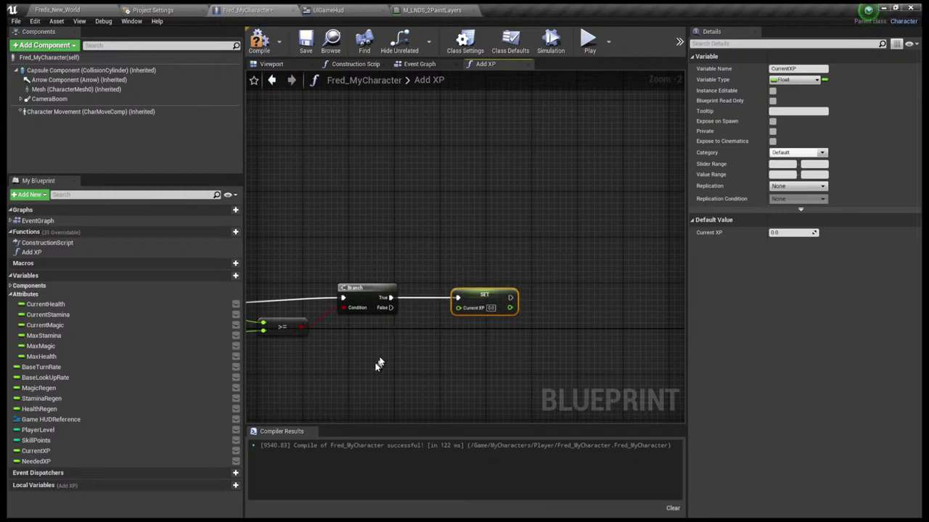
right_drag(379, 366, 528, 346)
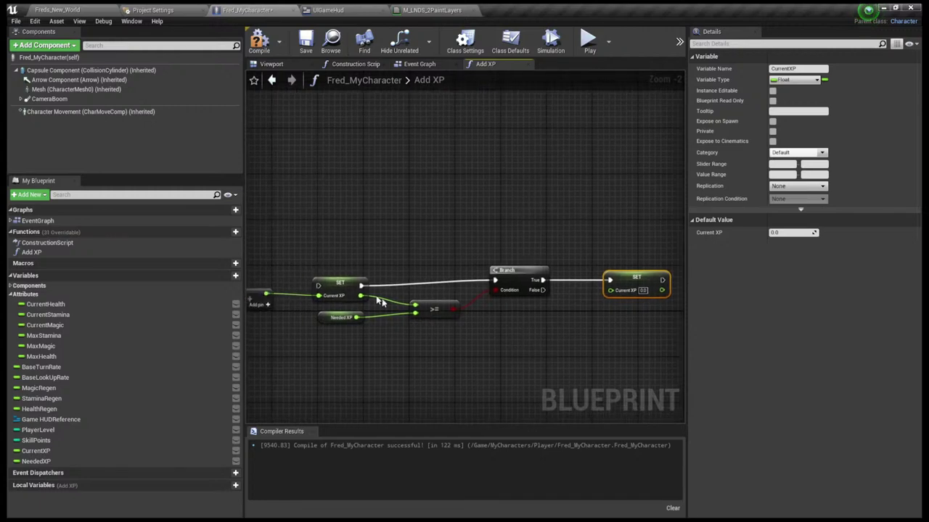
click(339, 279)
drag(339, 280, 344, 274)
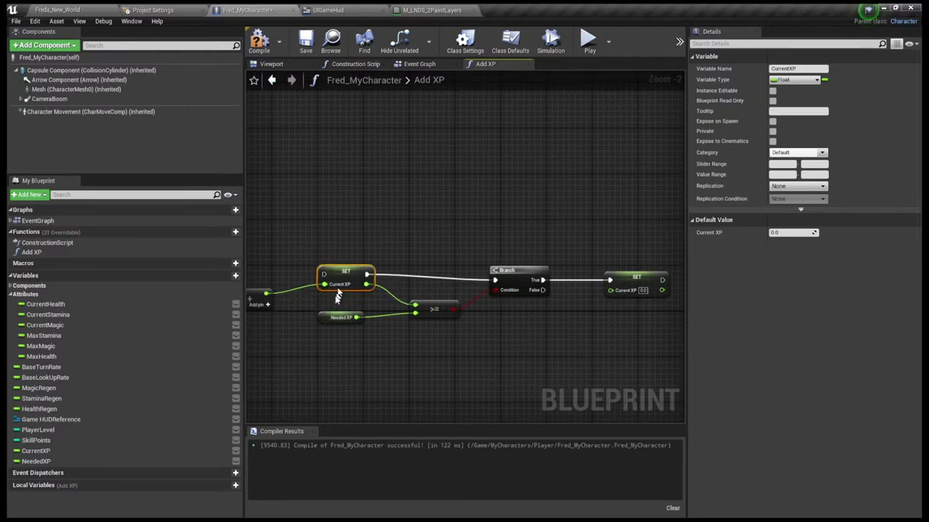
click(327, 317)
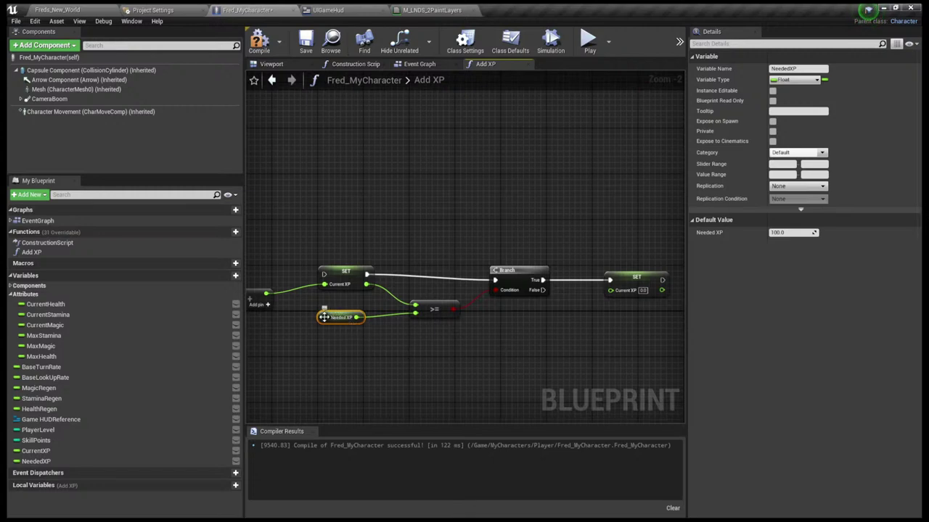
drag(326, 320, 332, 309)
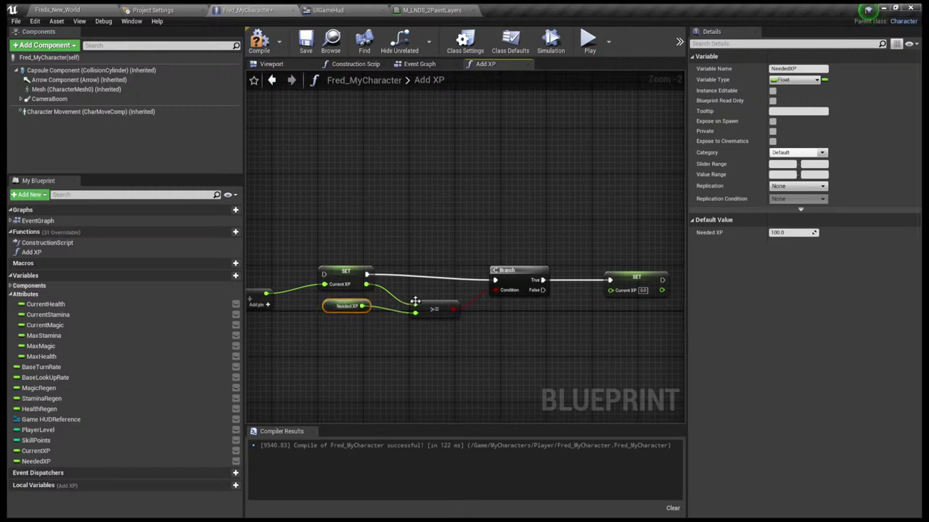
drag(425, 307, 427, 300)
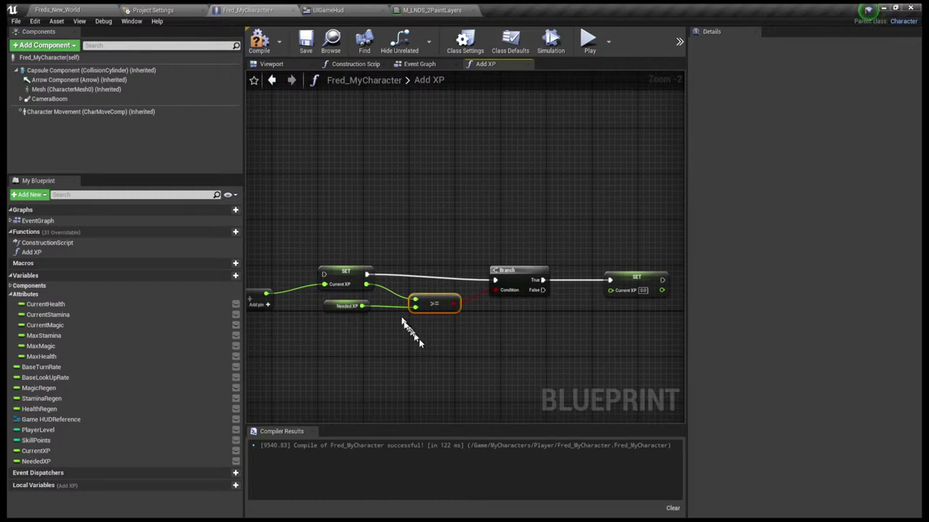
drag(366, 284, 528, 328)
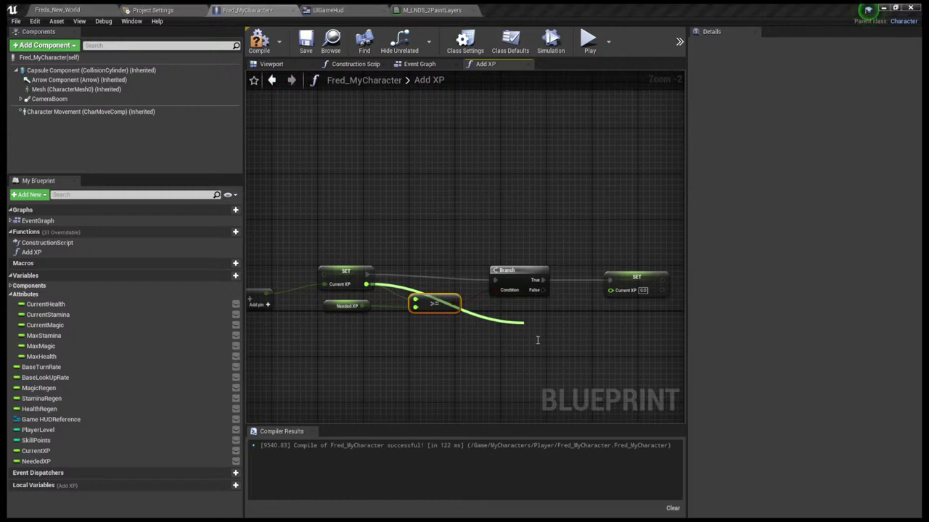
click(580, 377)
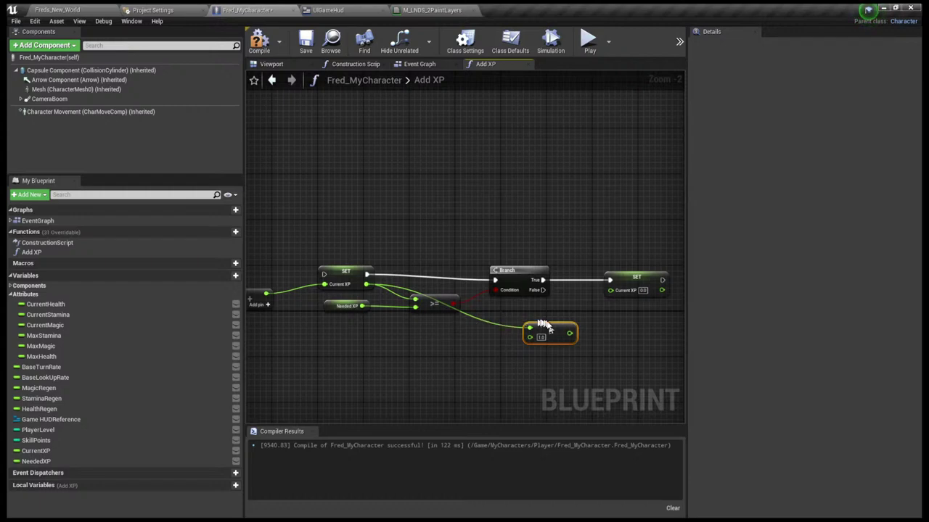
Raise the subtraction and Branch nodes and wire Needed XP into the subtraction's second input
drag(552, 329, 553, 305)
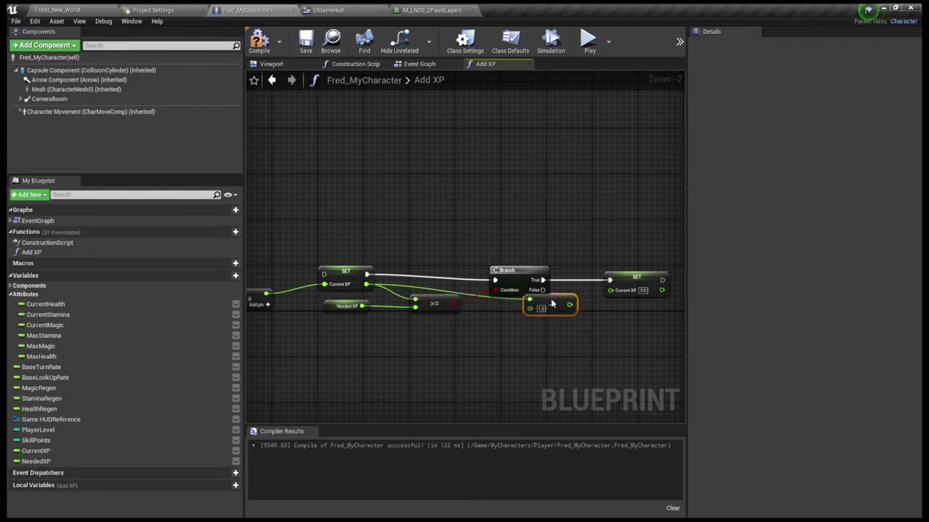
drag(513, 281, 524, 251)
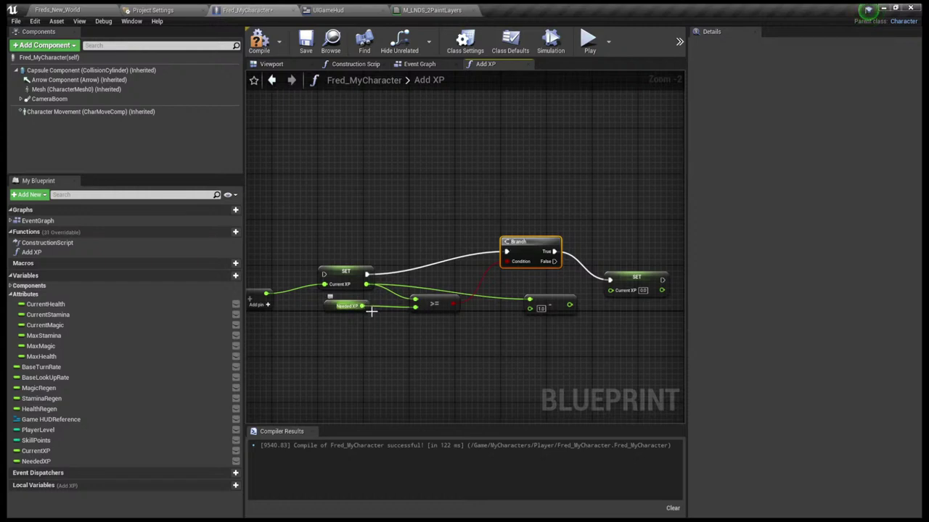
drag(367, 306, 531, 314)
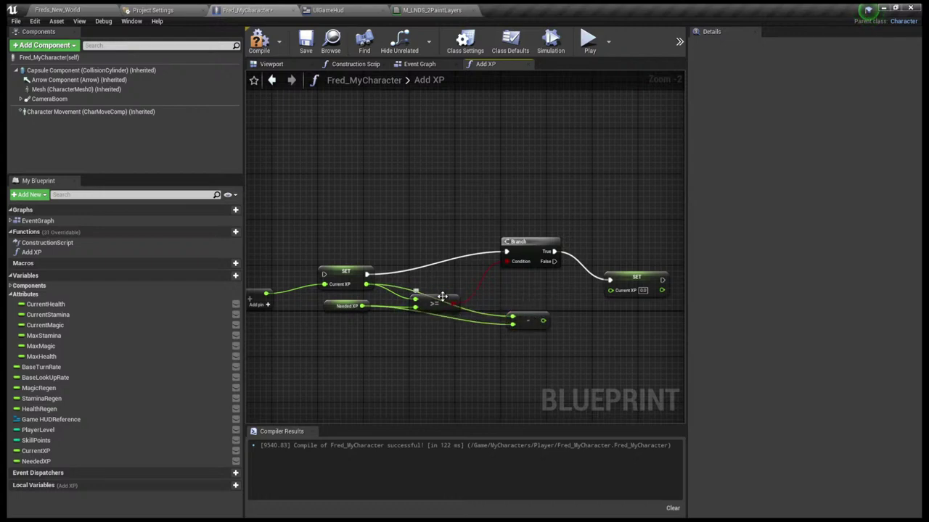
mouse_move(442, 305)
mouse_down()
mouse_move(448, 294)
mouse_move(483, 290)
mouse_move(447, 298)
mouse_up()
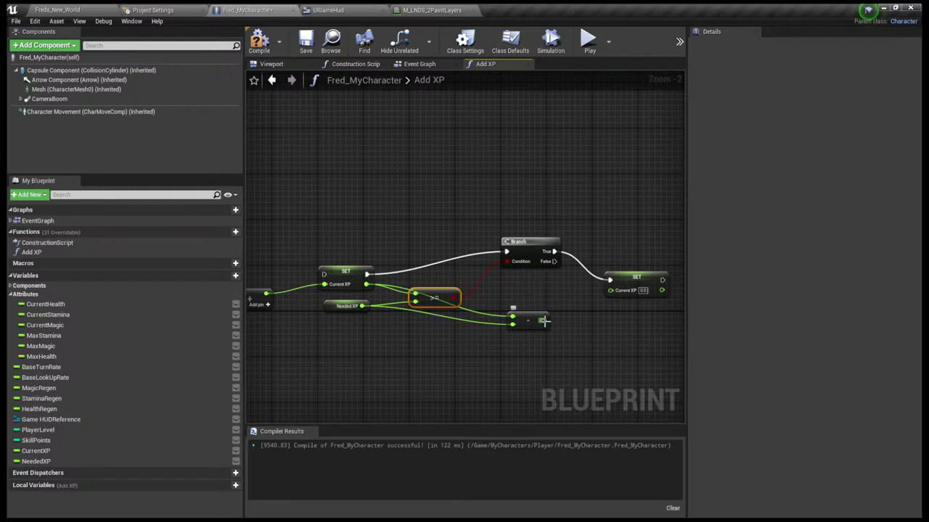
Feed the subtraction result into the True-branch SET Current XP node and tidy the graph
drag(544, 320, 614, 277)
click(621, 277)
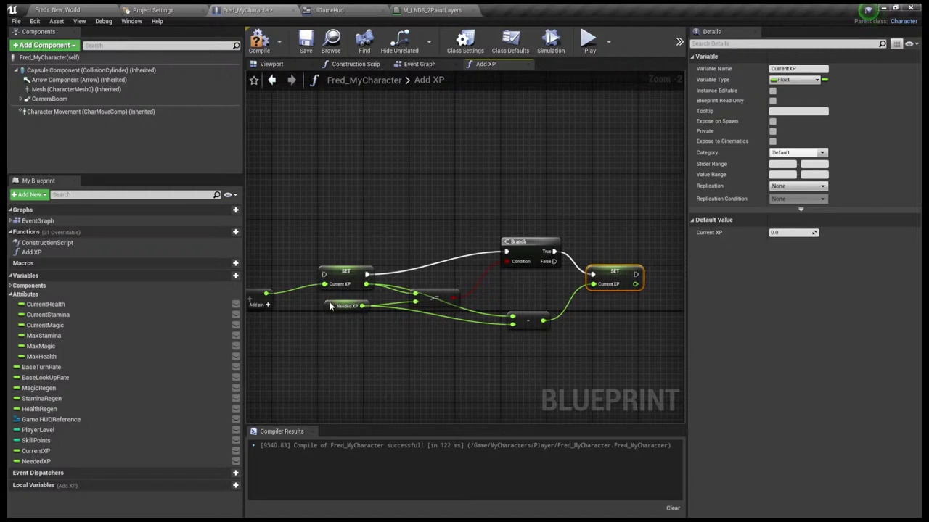
drag(330, 305, 325, 306)
click(326, 325)
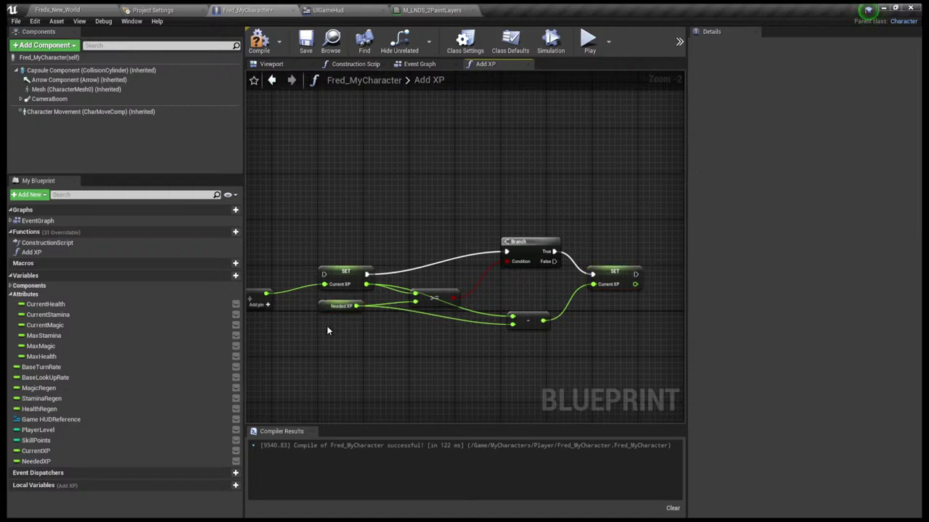
scroll(327, 331, down, 3)
scroll(327, 331, up, 1)
right_drag(326, 331, 418, 339)
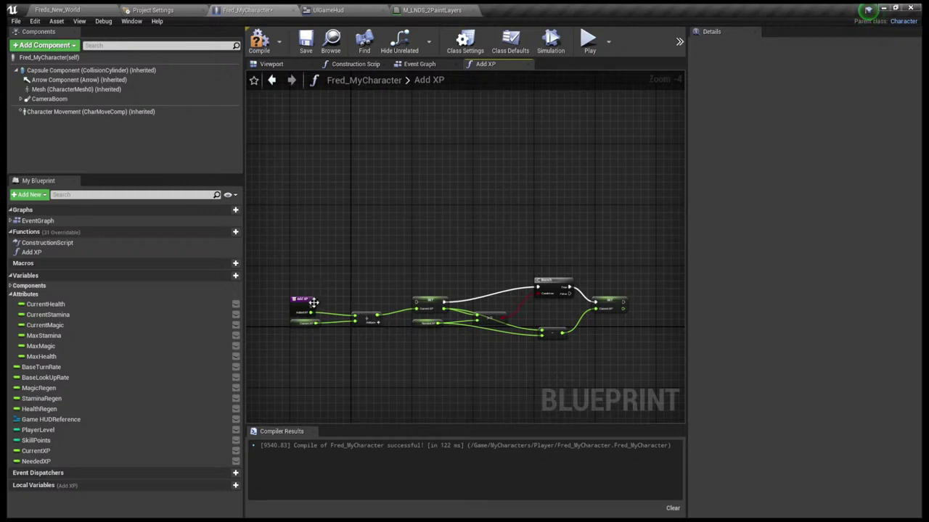
Link the Add XP entry to the first SET node, then compile and save Fred_MyCharacter
drag(311, 305, 416, 301)
click(262, 45)
click(303, 43)
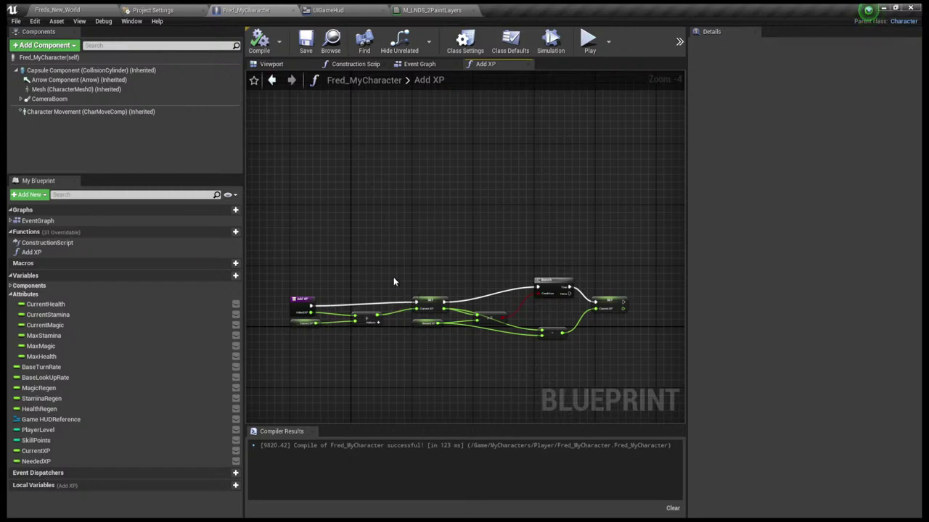
right_drag(469, 253, 271, 235)
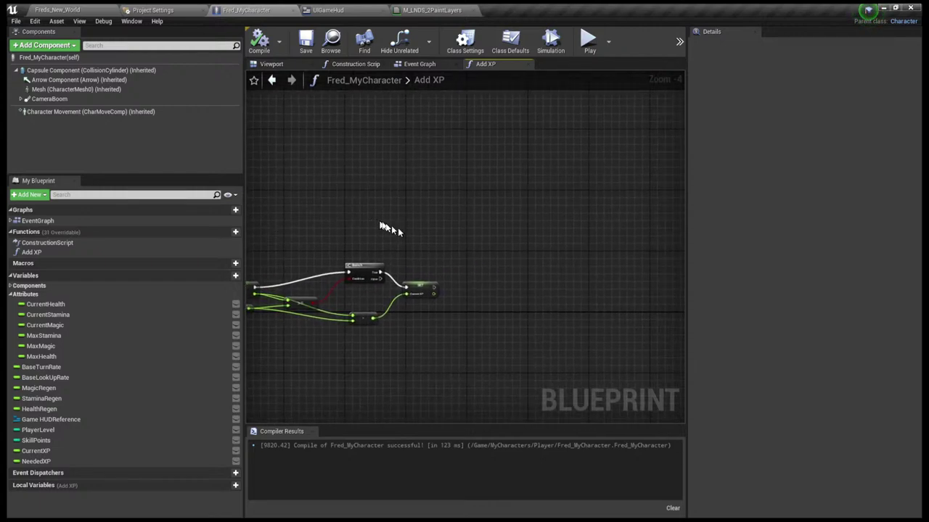
scroll(478, 262, up, 2)
scroll(478, 263, up, 1)
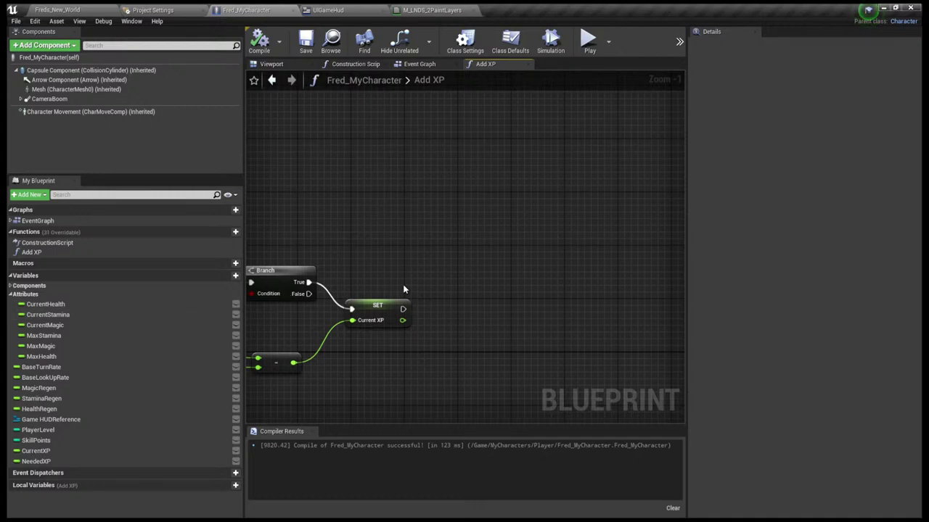
Place a Player Level getter in the Add XP graph and connect it to a new ++ increment node
click(51, 431)
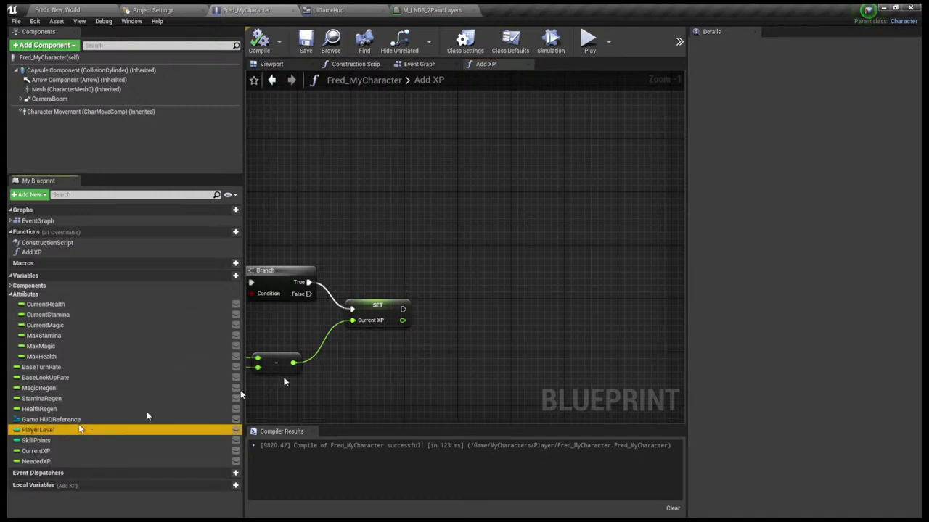
ctrl+drag(450, 310, 475, 313)
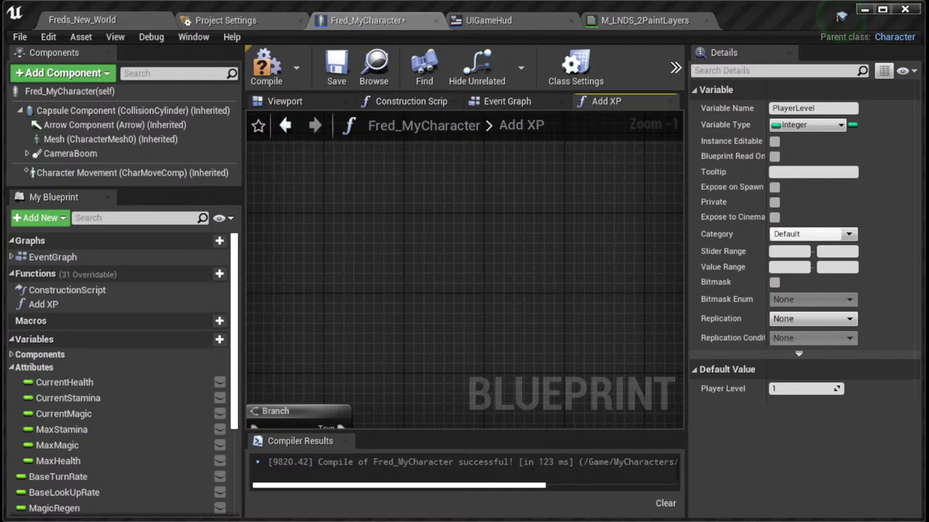
click(840, 16)
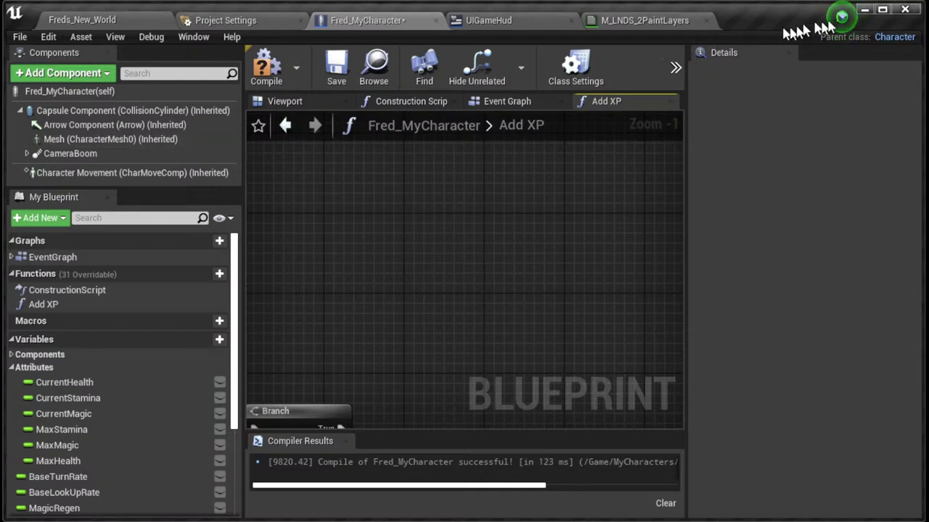
click(882, 11)
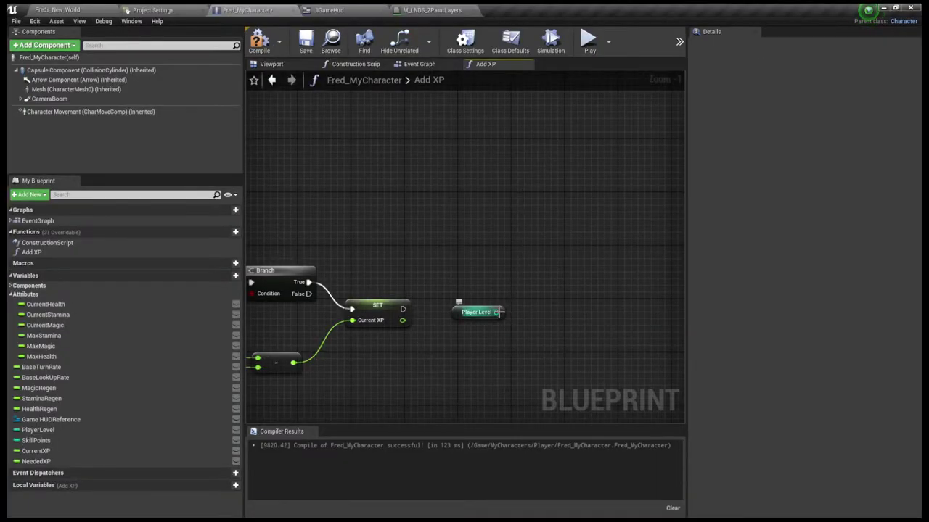
drag(499, 312, 543, 288)
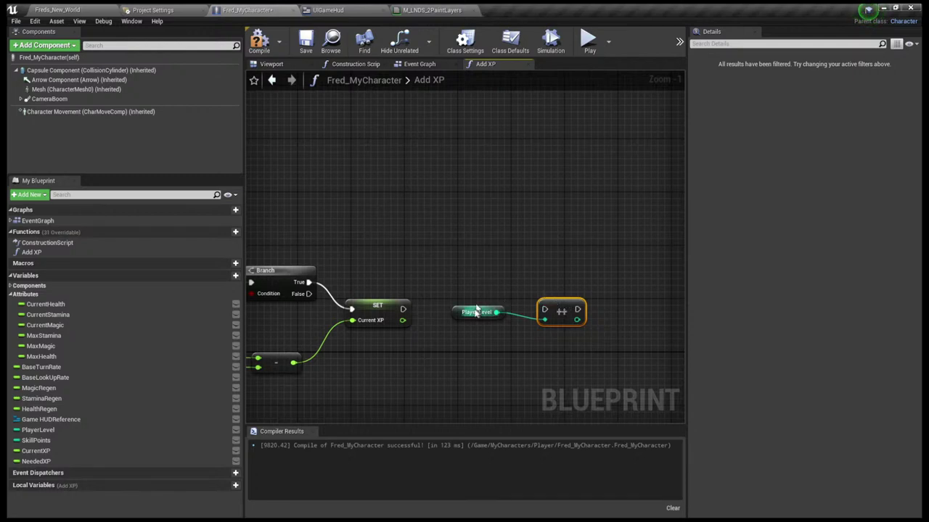
Compile, then run the Player Level ++ node right after SET Current XP and lower the getter
click(257, 44)
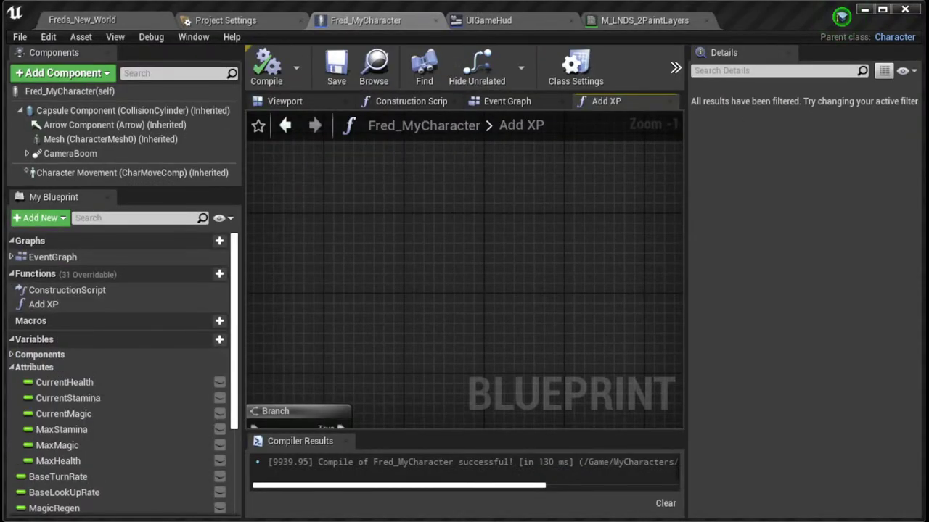
right_drag(394, 326, 417, 265)
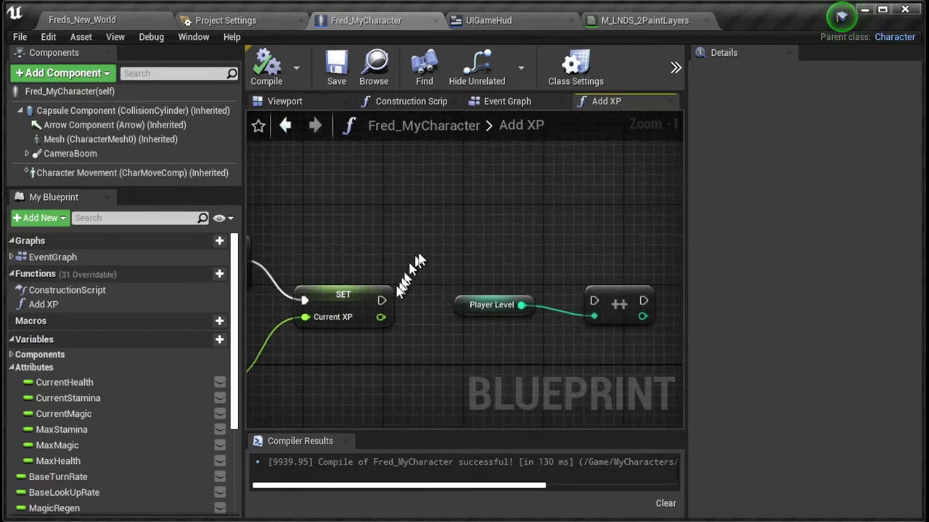
drag(381, 300, 594, 302)
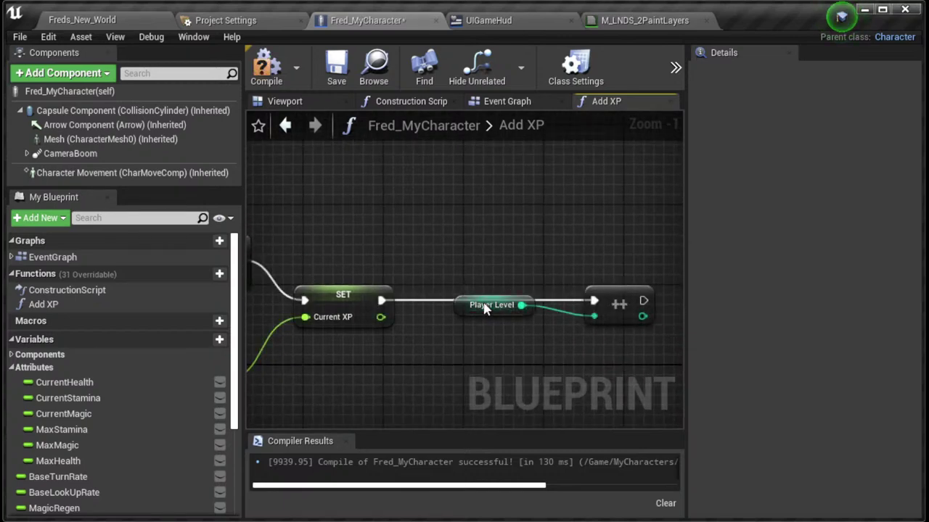
drag(489, 310, 501, 331)
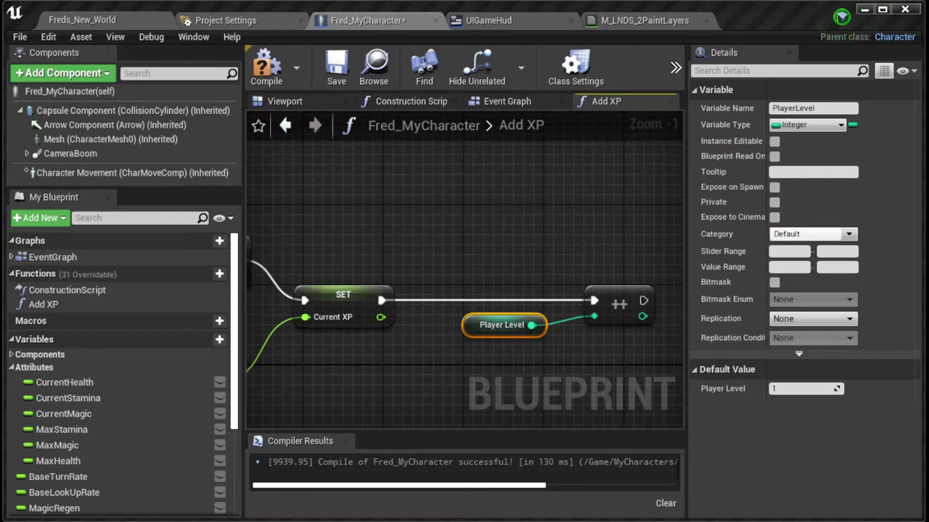
scroll(109, 352, down, 5)
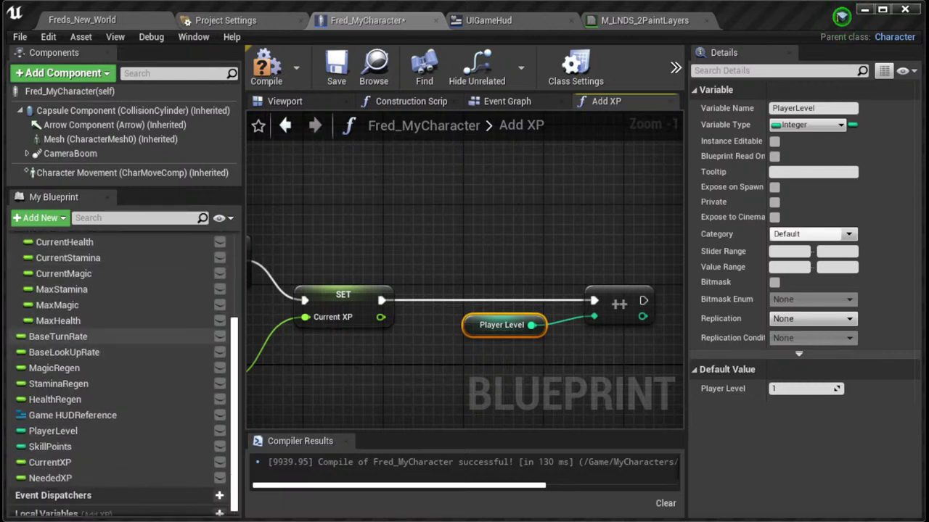
Place a Skill Points getter in the Add XP graph beside the Player Level getter and increment
click(66, 446)
mouse_move(574, 363)
ctrl+mouse_down()
mouse_move(585, 368)
mouse_move(577, 364)
ctrl+mouse_up()
right_drag(550, 382, 357, 398)
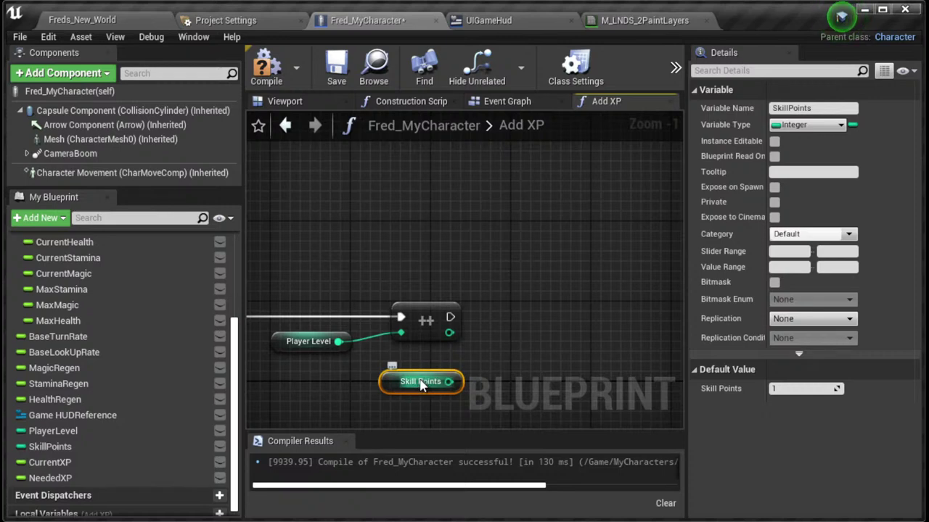
drag(426, 374, 515, 363)
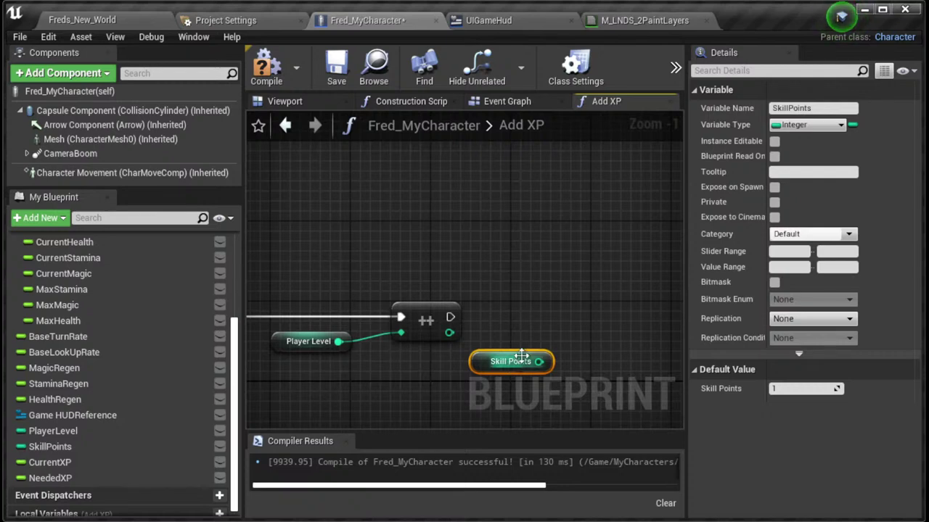
scroll(576, 340, down, 3)
scroll(574, 345, up, 2)
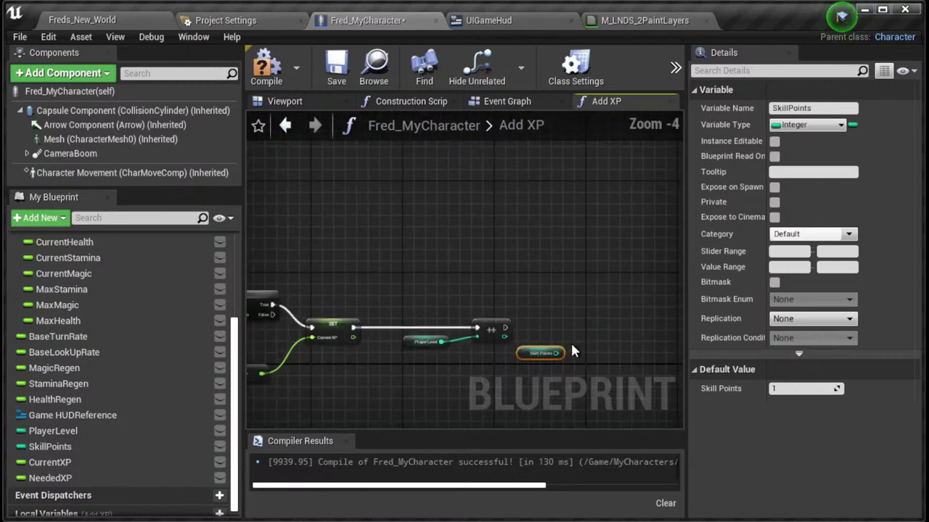
drag(495, 356, 332, 393)
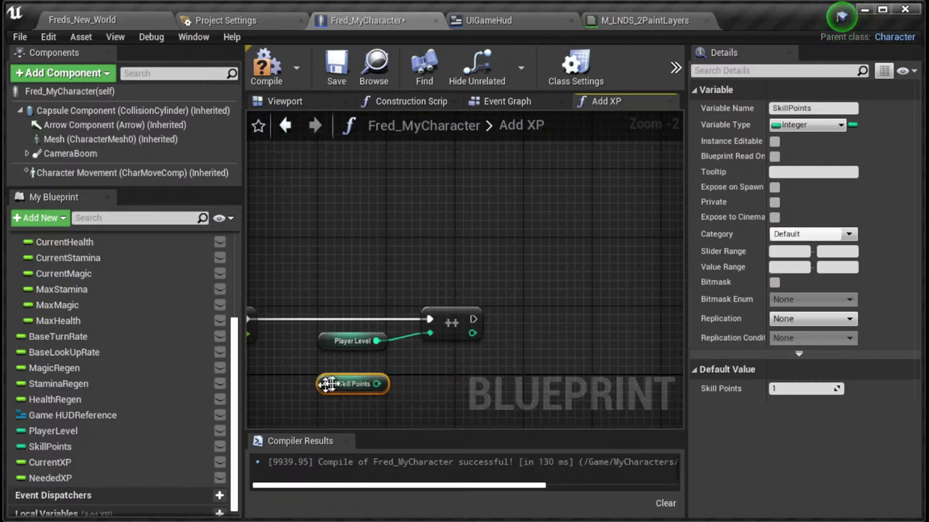
click(333, 342)
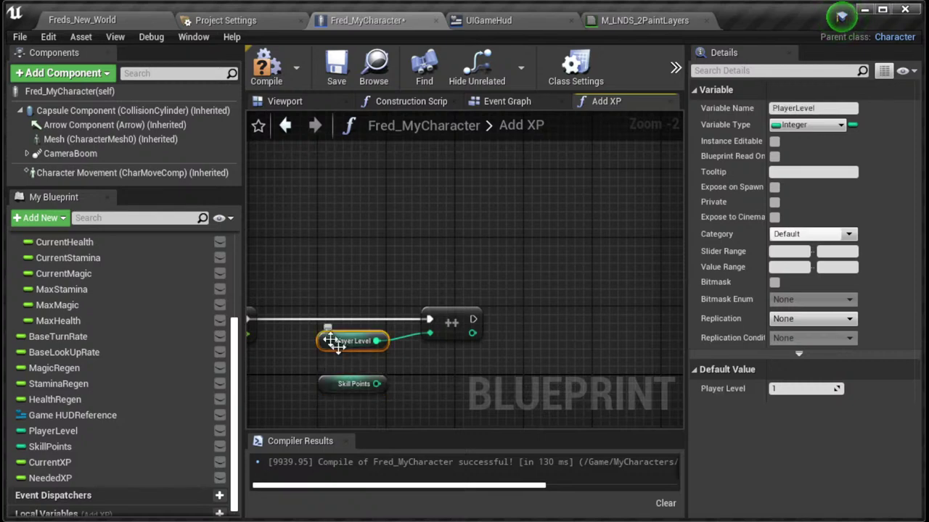
drag(330, 341, 548, 370)
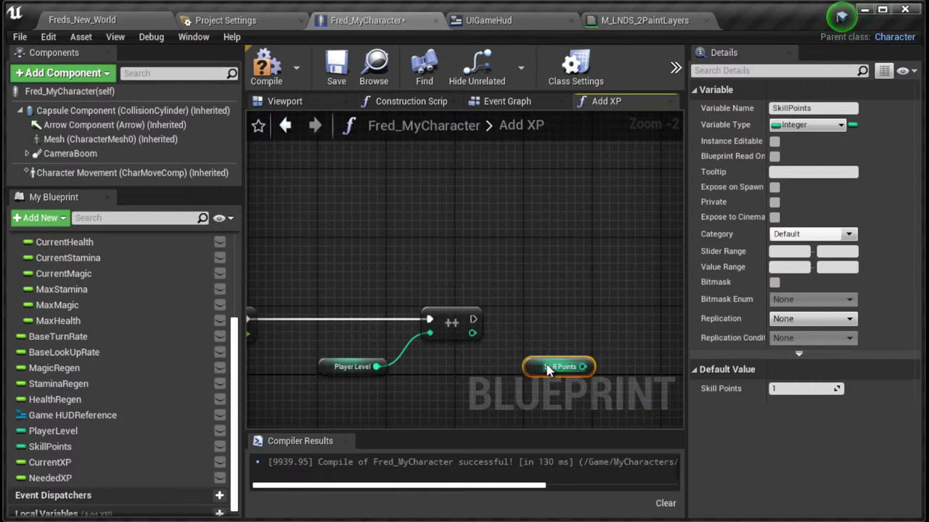
mouse_move(435, 317)
mouse_down()
mouse_move(433, 348)
mouse_move(424, 321)
mouse_up()
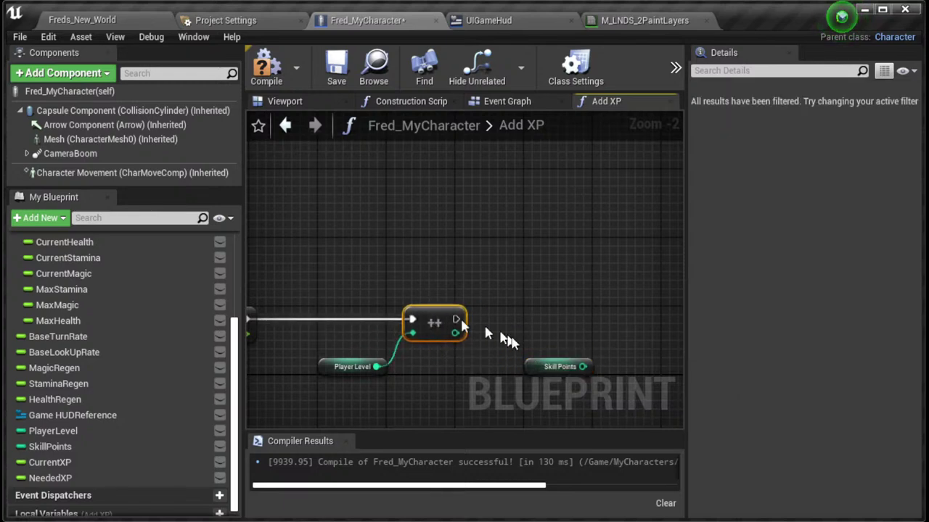
scroll(549, 341, down, 1)
right_drag(548, 332, 394, 343)
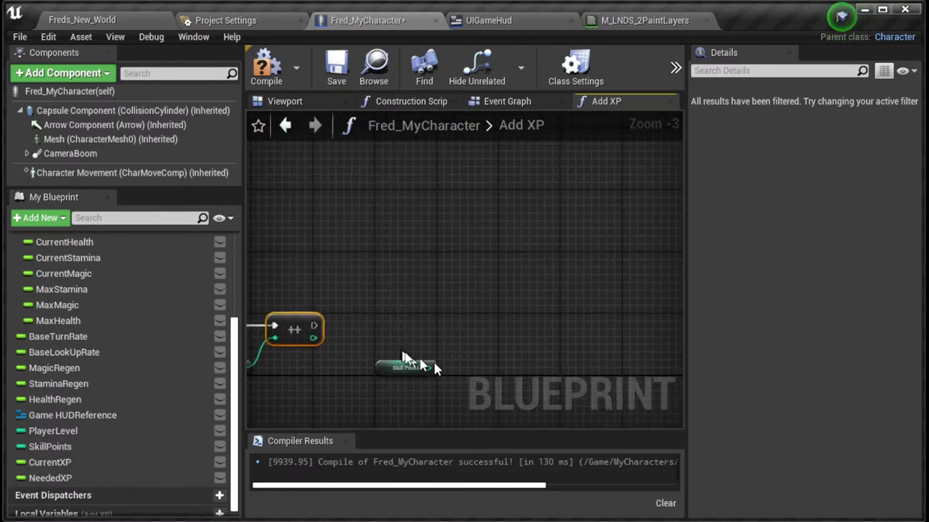
Add a ++ node fed by Skill Points, chain it after the Player Level increment, and select both nodes
drag(429, 368, 403, 331)
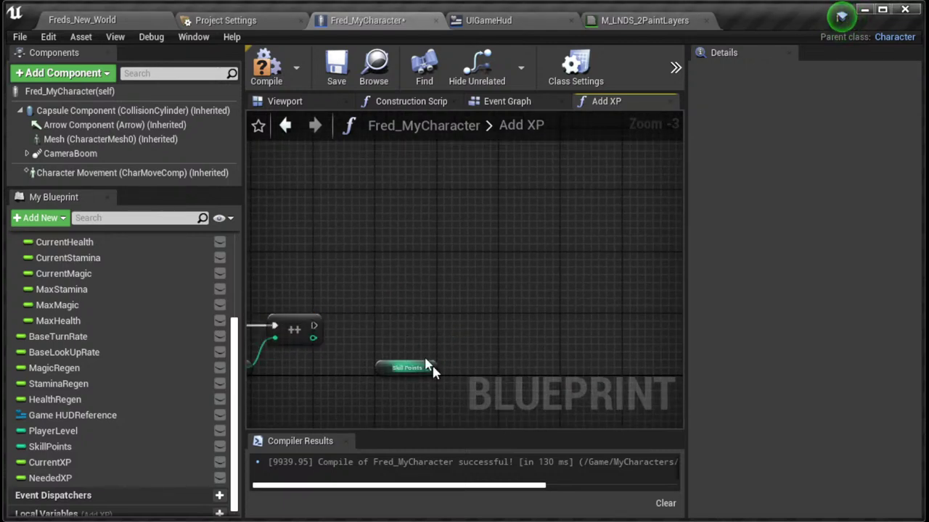
drag(431, 368, 484, 328)
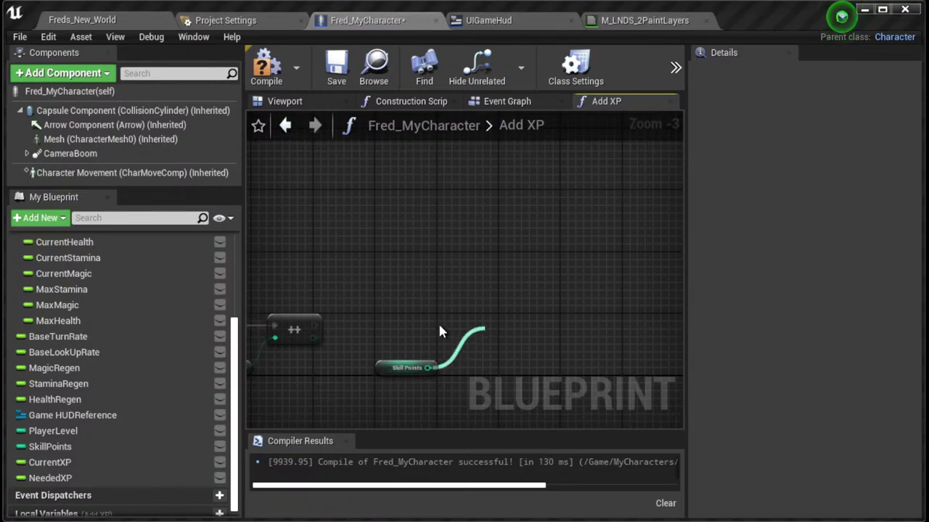
click(529, 395)
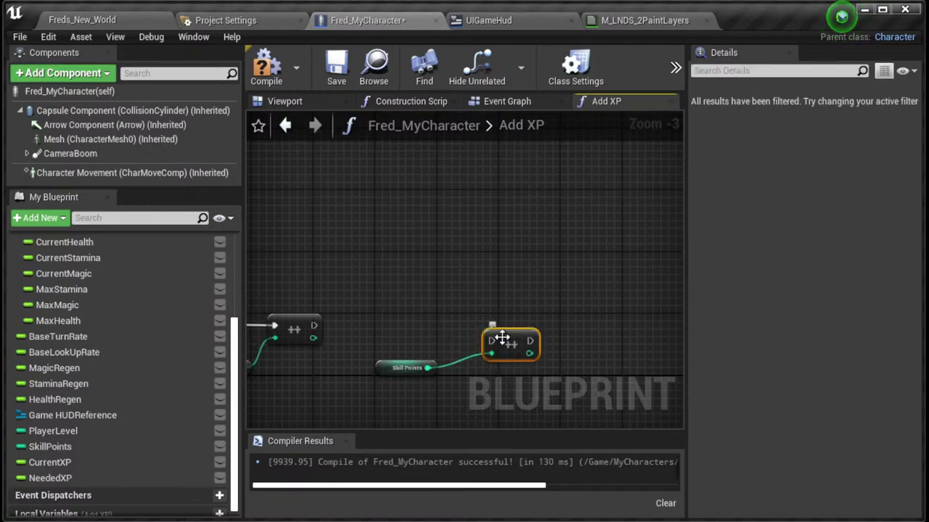
drag(502, 339, 455, 325)
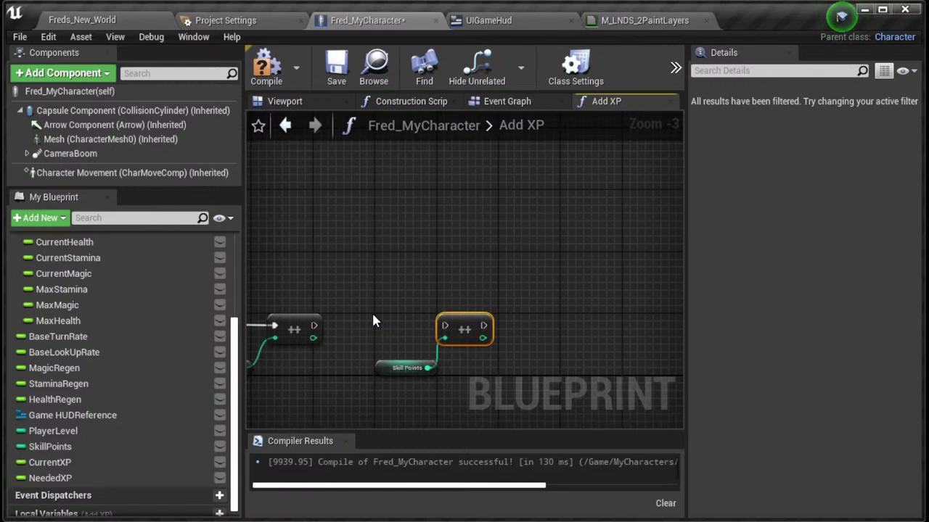
drag(314, 325, 446, 329)
drag(469, 385, 426, 347)
Maximize the editor and frame the selected Skill Points increment nodes in the Add XP chain
scroll(154, 297, up, 3)
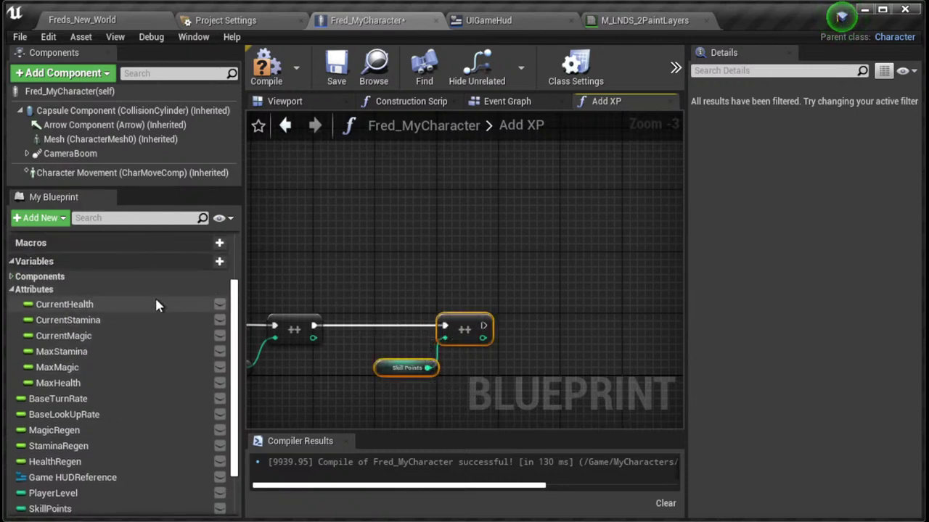
scroll(156, 305, up, 3)
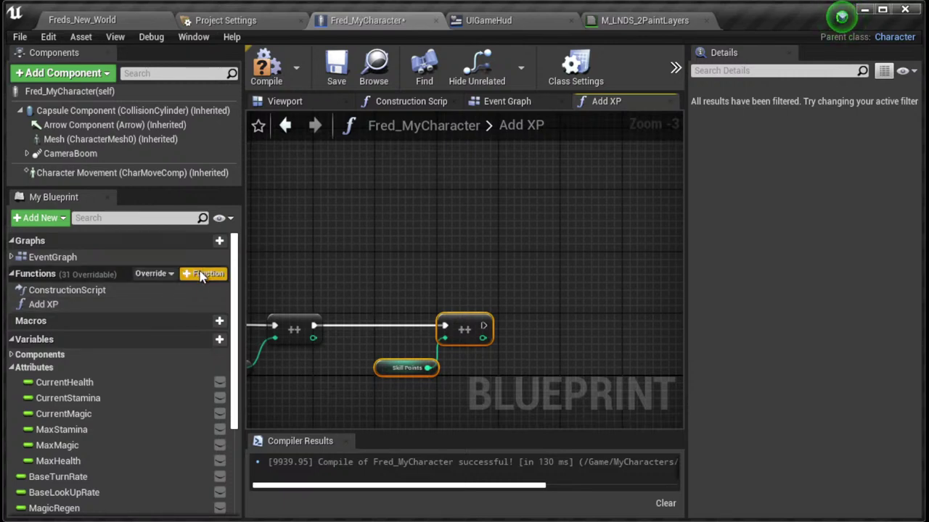
scroll(490, 383, down, 3)
right_drag(558, 319, 519, 329)
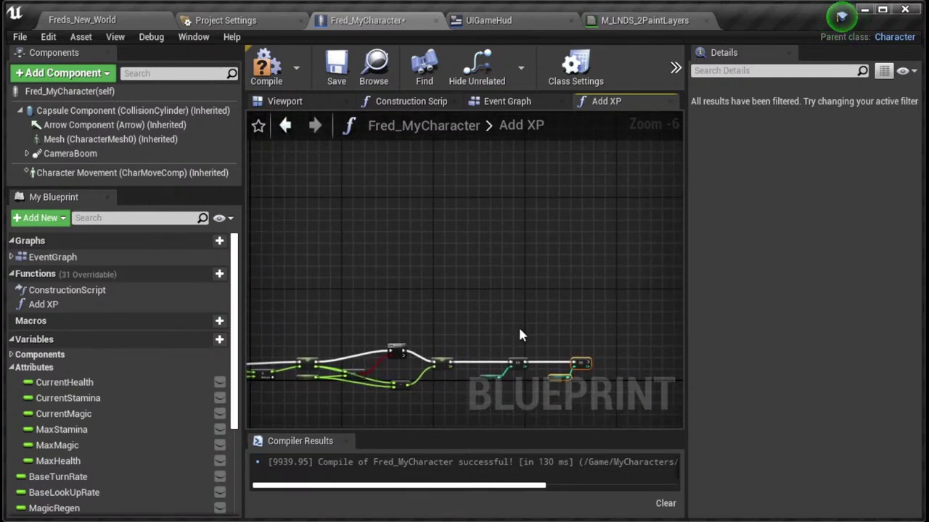
scroll(519, 335, up, 1)
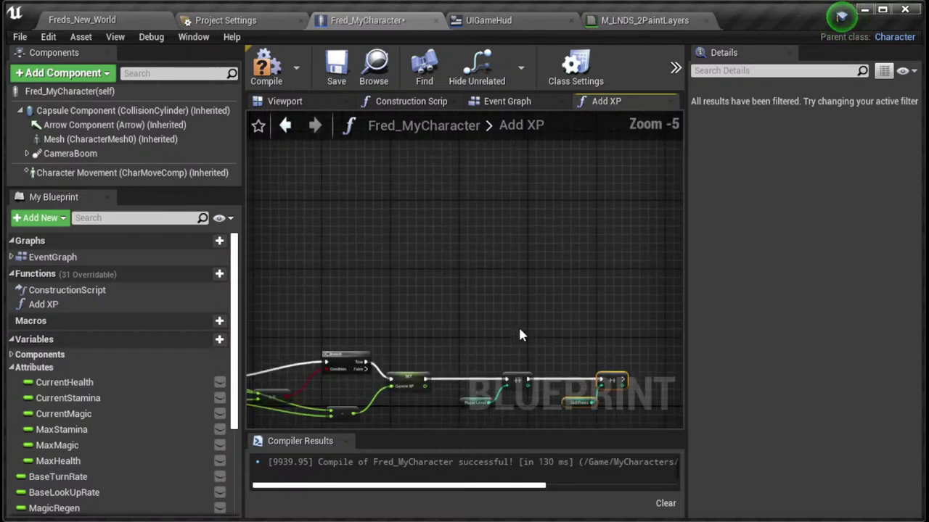
right_drag(520, 336, 533, 278)
scroll(533, 278, down, 2)
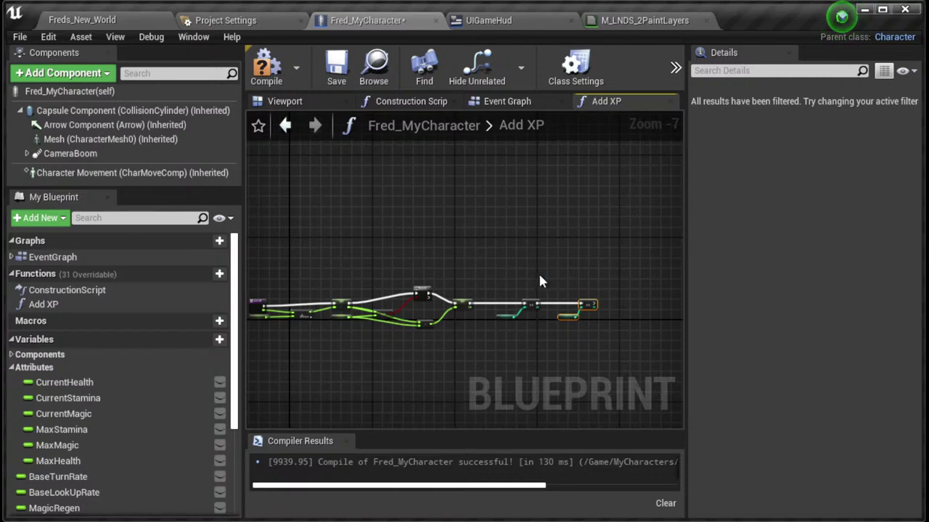
click(881, 10)
scroll(526, 271, up, 3)
right_drag(605, 315, 686, 392)
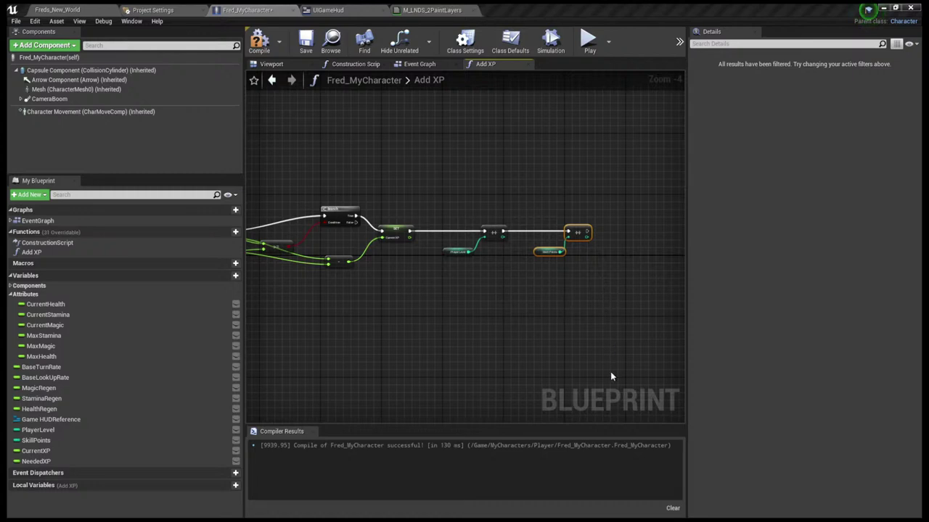
scroll(555, 312, up, 3)
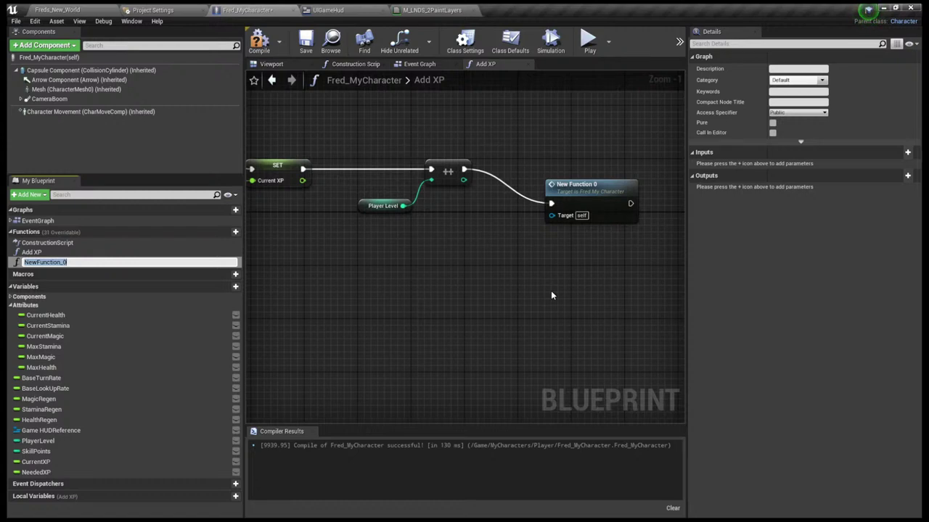
Name the new function 'Add Skill Point', then compile and save Fred_MyCharacter
text(Add Skill Point)
key(Return)
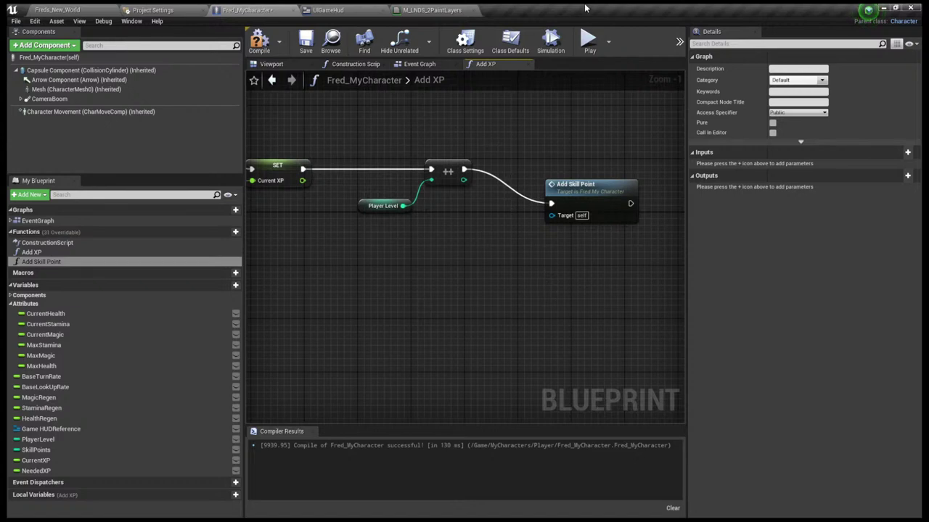
click(259, 42)
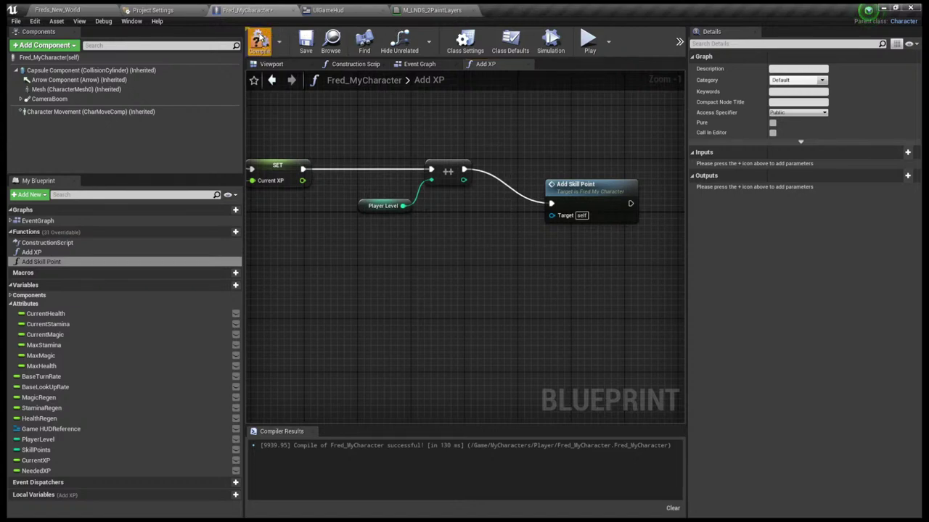
click(301, 41)
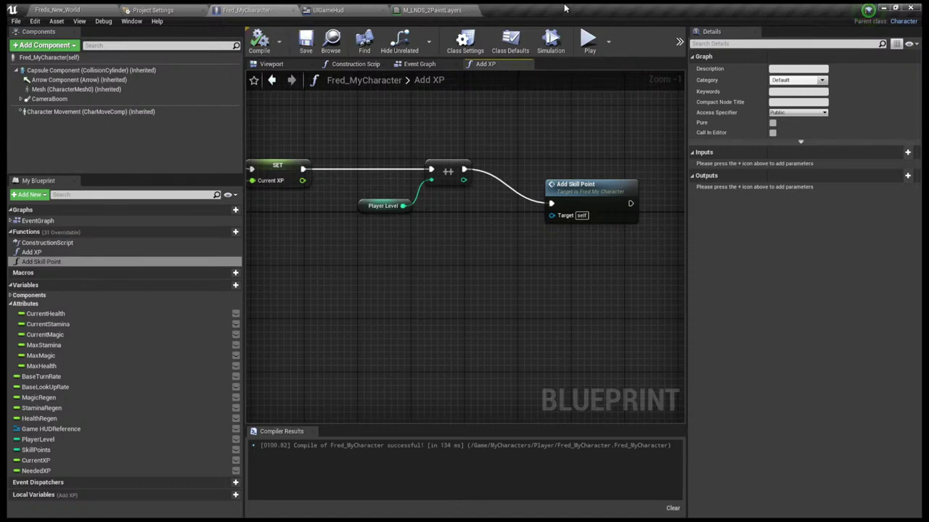
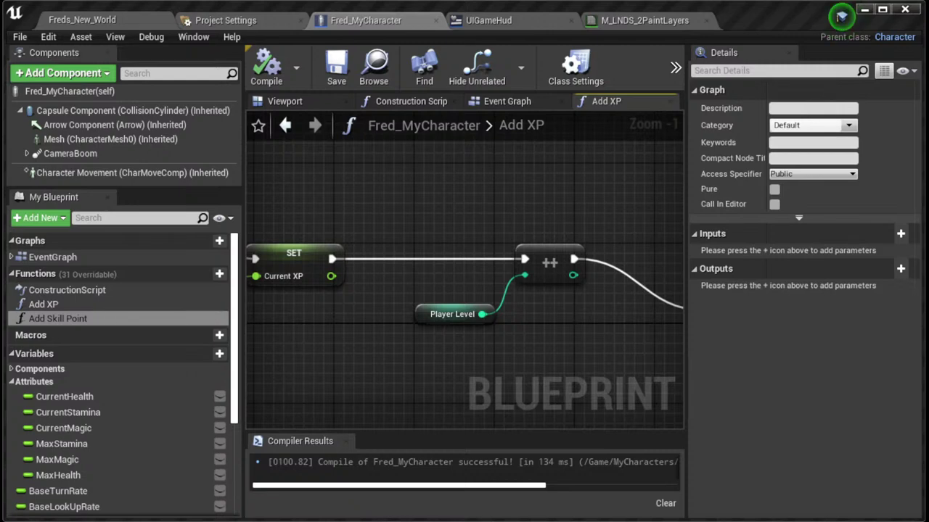
Find the Add Skill Point call at the end of the Add XP chain and open its function graph
scroll(611, 161, down, 4)
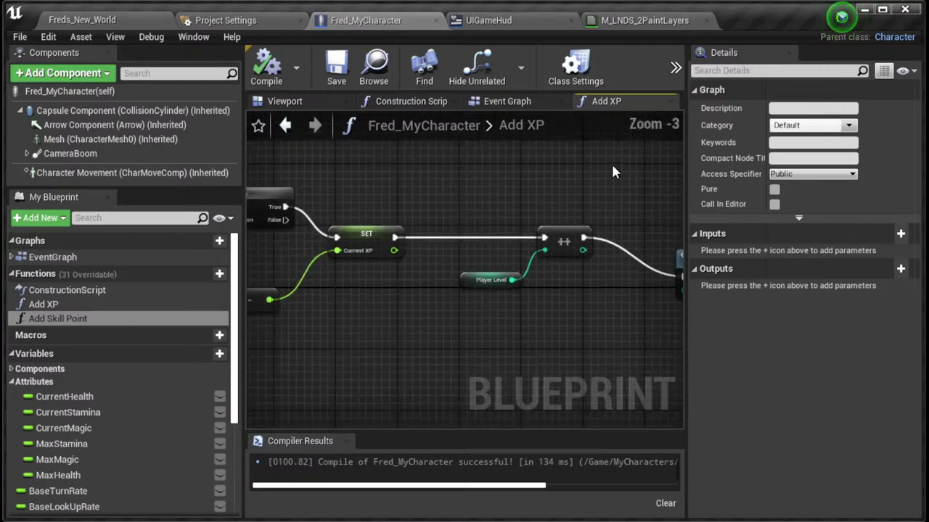
right_drag(611, 166, 557, 215)
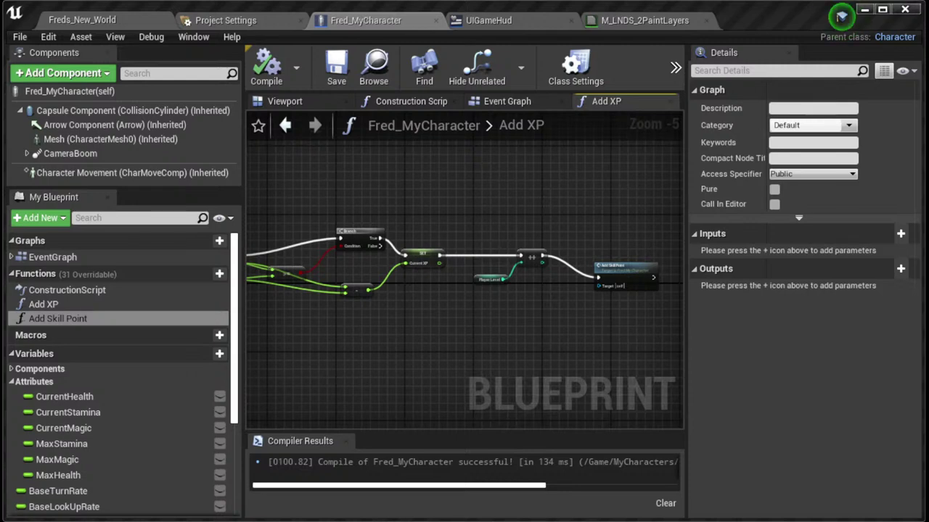
right_drag(506, 223, 506, 235)
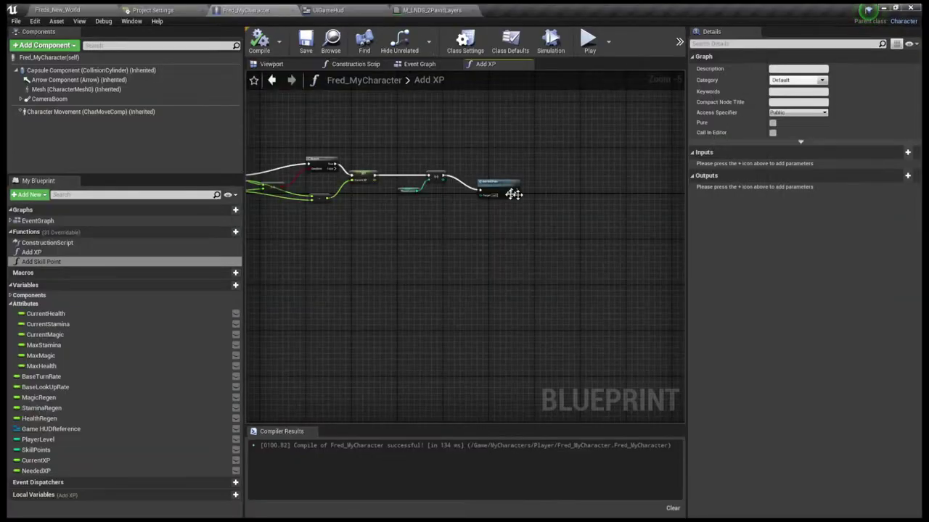
scroll(459, 282, down, 2)
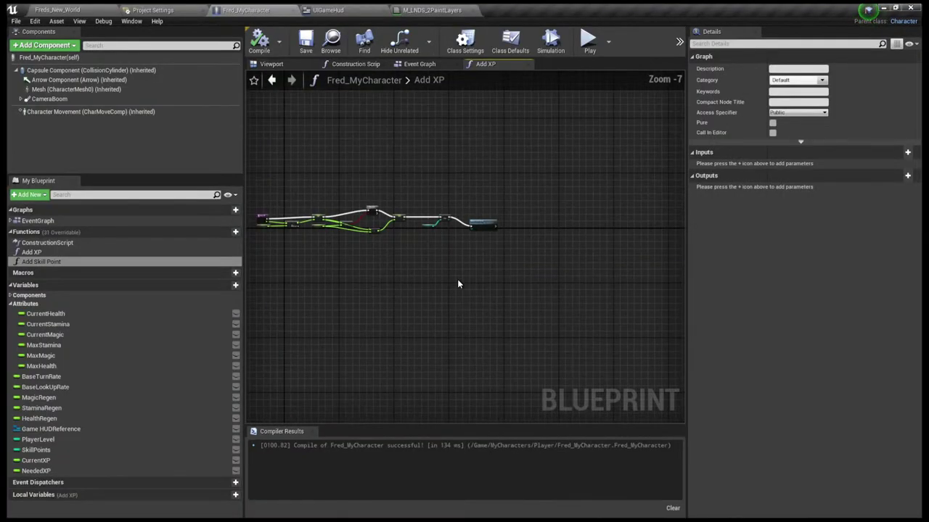
right_drag(458, 282, 534, 333)
scroll(534, 334, up, 4)
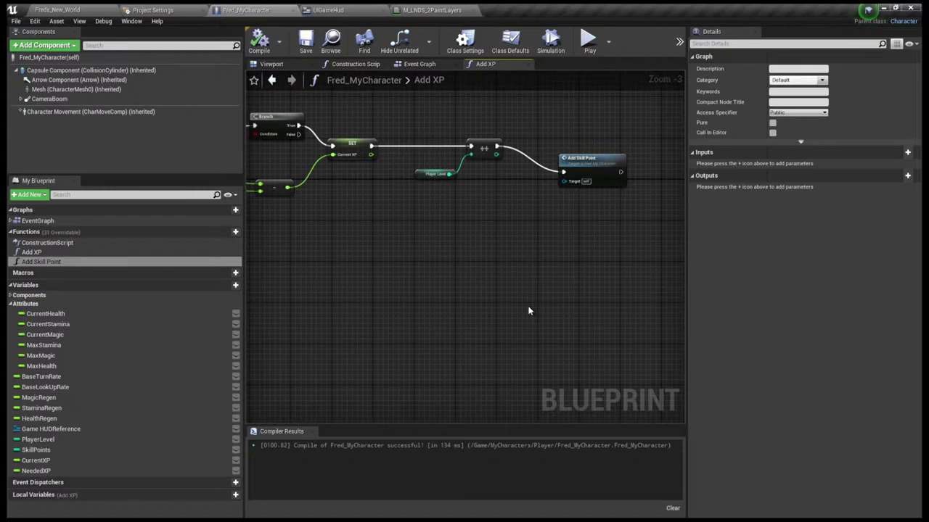
right_drag(530, 305, 687, 382)
right_drag(578, 297, 488, 317)
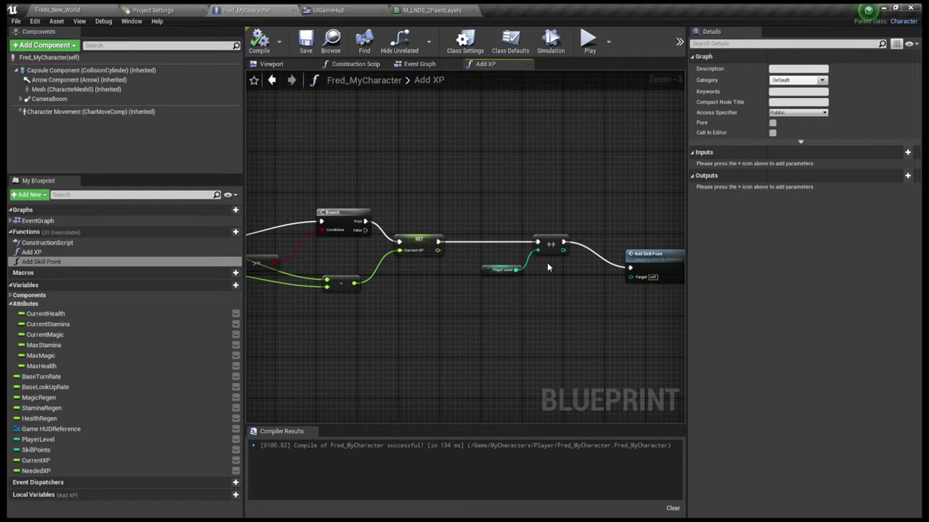
click(640, 256)
double_click(639, 255)
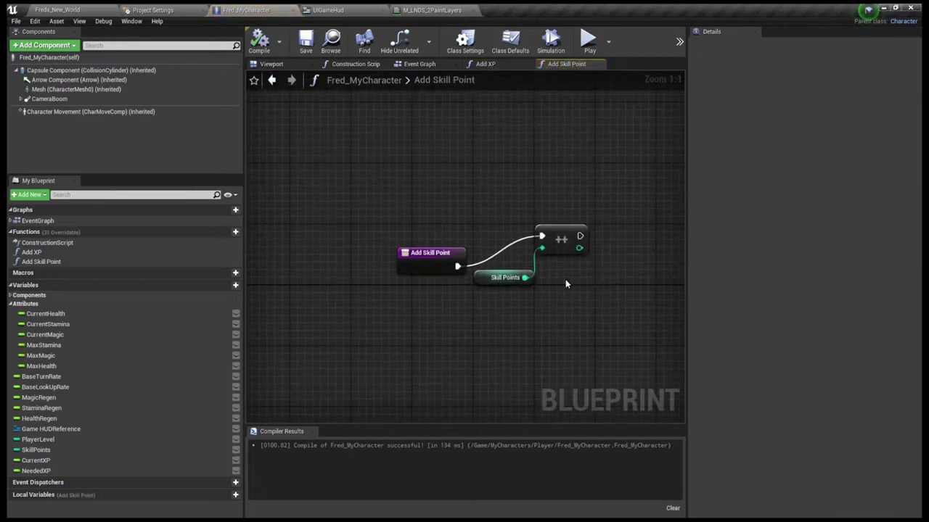
scroll(566, 283, down, 2)
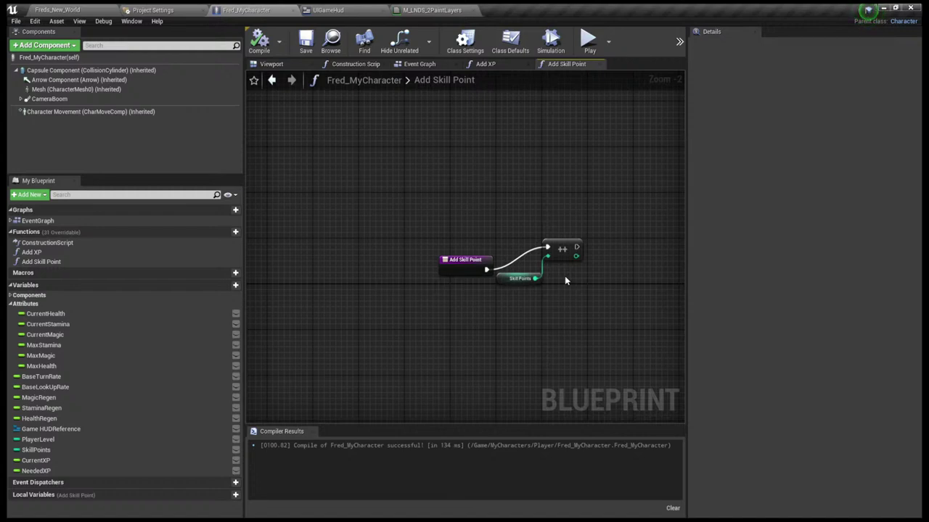
click(473, 67)
right_drag(474, 124, 486, 123)
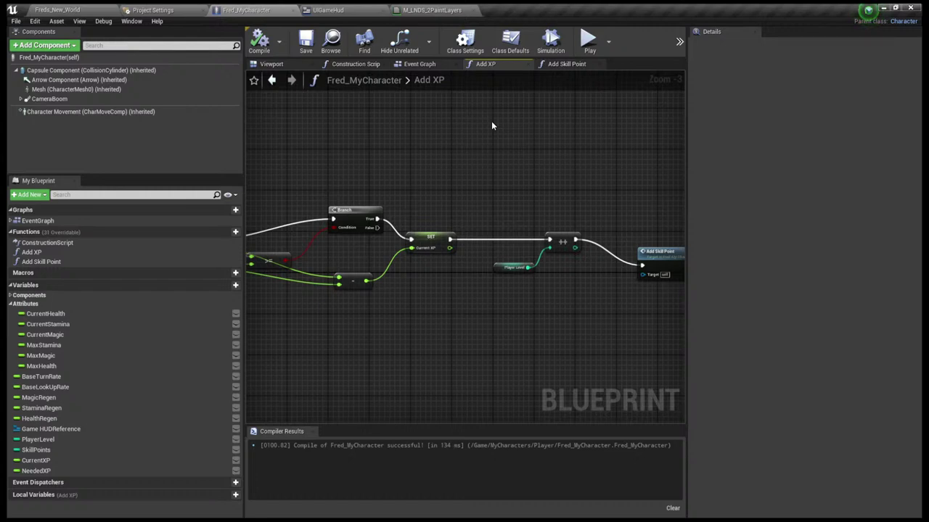
mouse_move(492, 121)
right_down()
mouse_move(516, 123)
mouse_move(376, 145)
mouse_move(508, 129)
right_up()
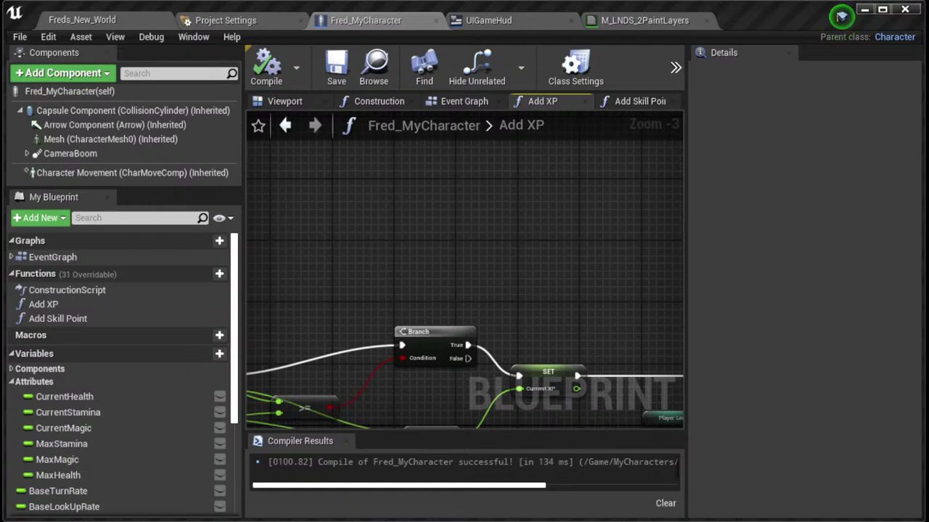
right_drag(465, 406, 464, 130)
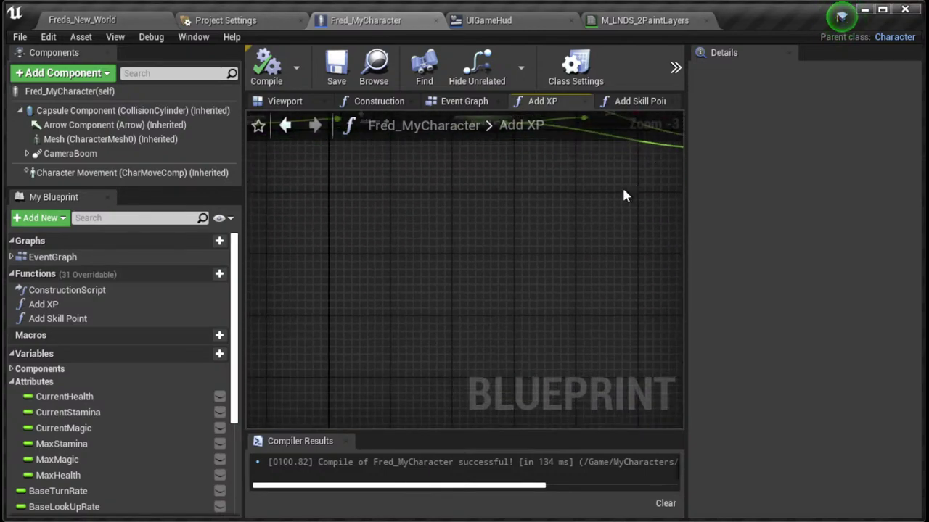
scroll(622, 196, down, 2)
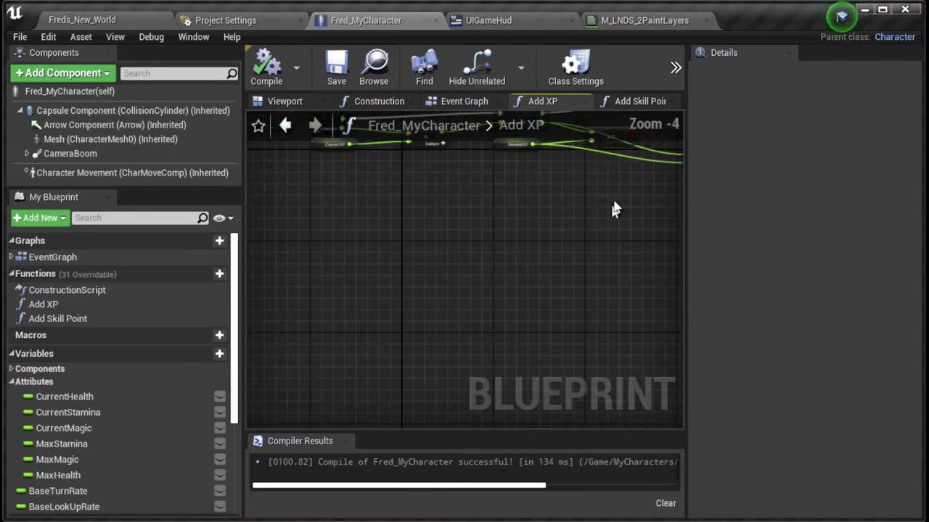
right_drag(613, 208, 349, 351)
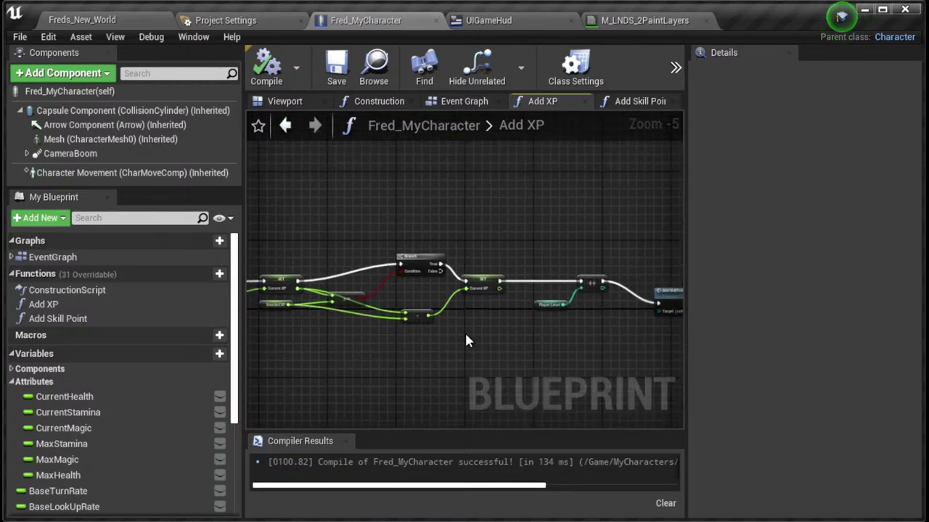
right_drag(475, 332, 341, 339)
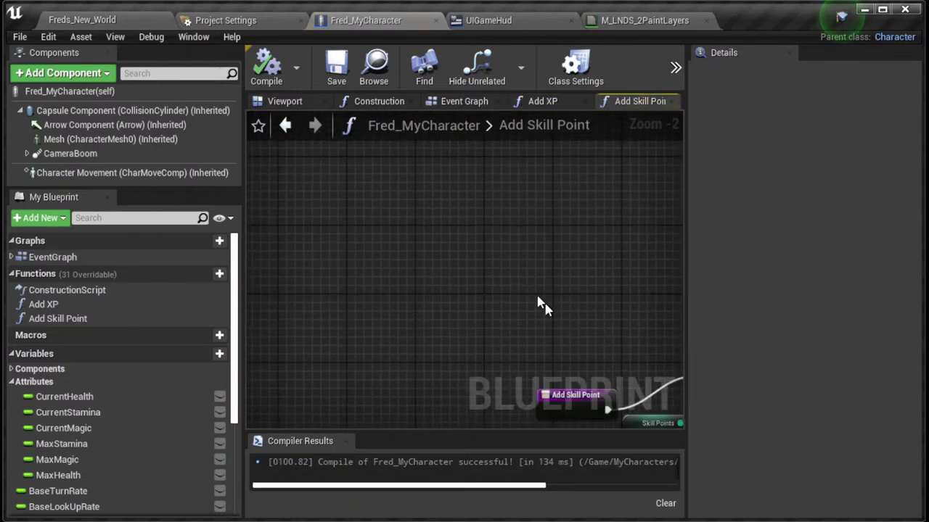
right_drag(539, 305, 369, 208)
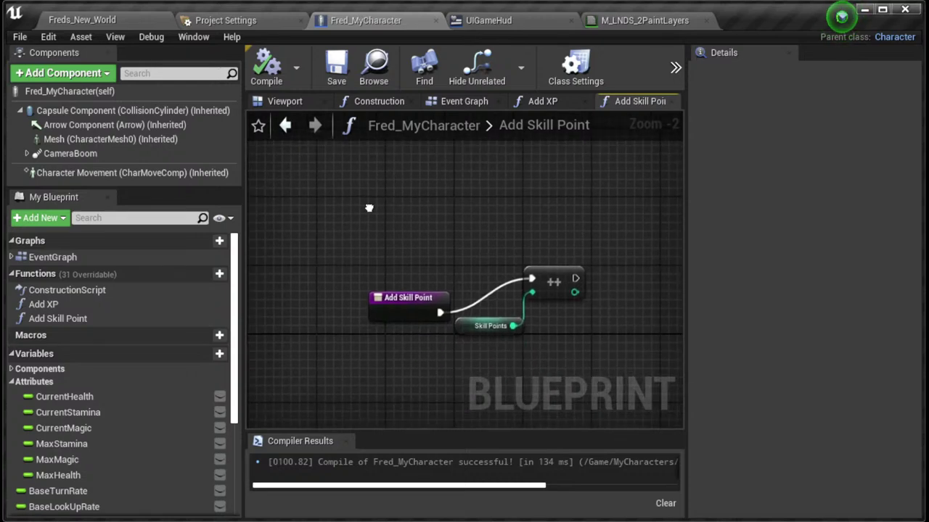
Switch to the Add XP graph and inspect the Add Skill Point call and the increment before it
right_drag(369, 208, 319, 230)
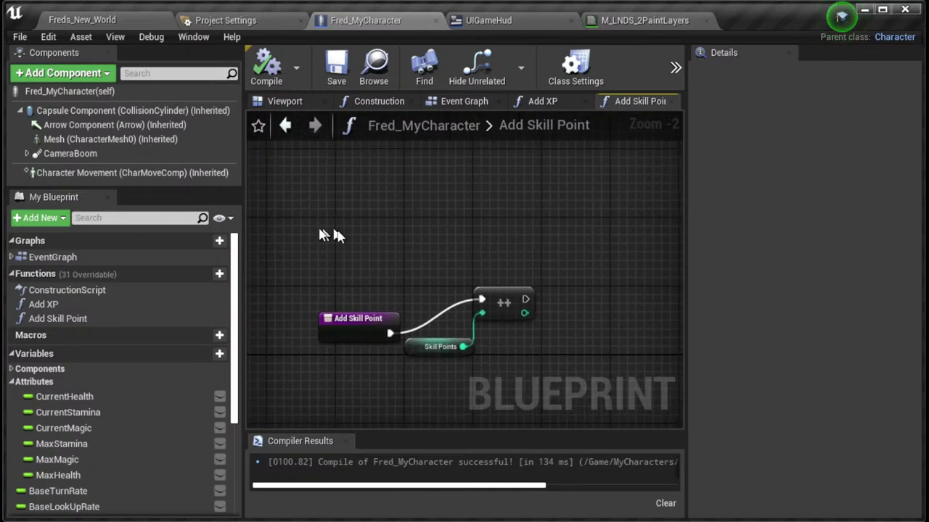
click(541, 102)
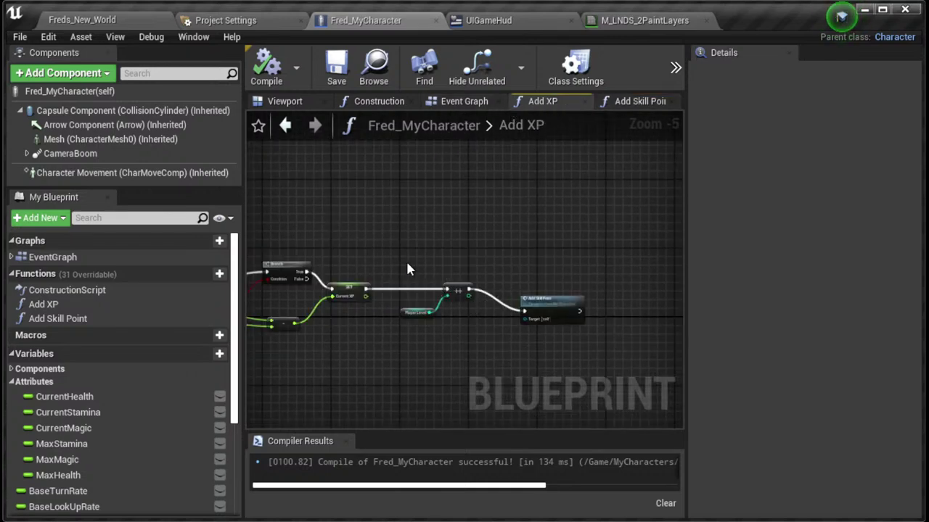
click(537, 300)
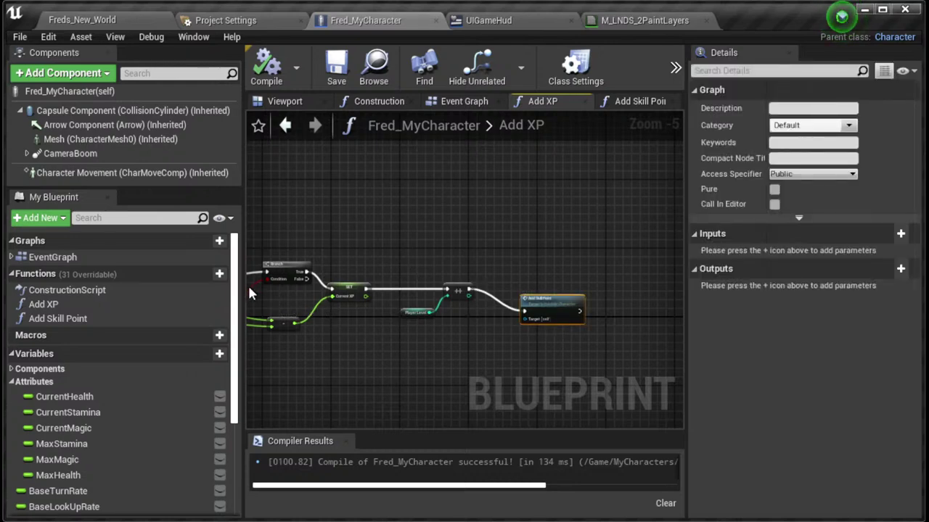
click(458, 288)
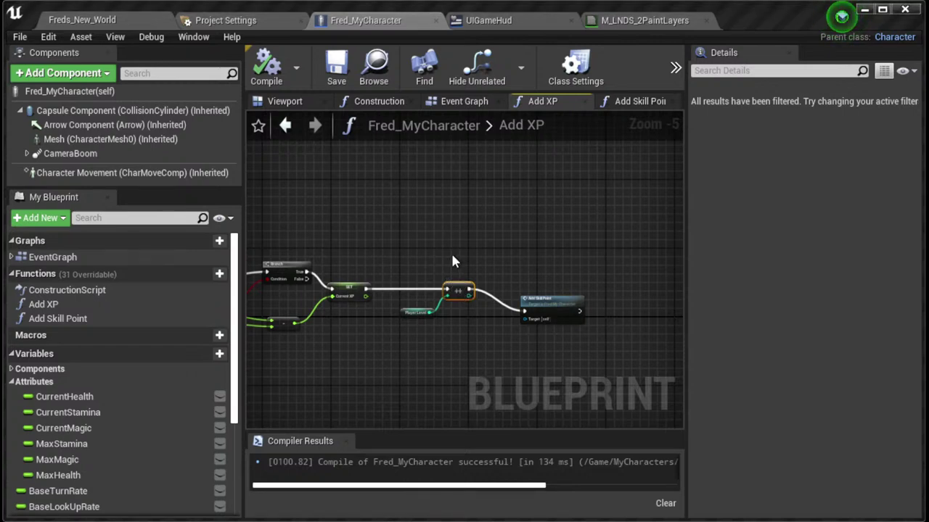
click(450, 251)
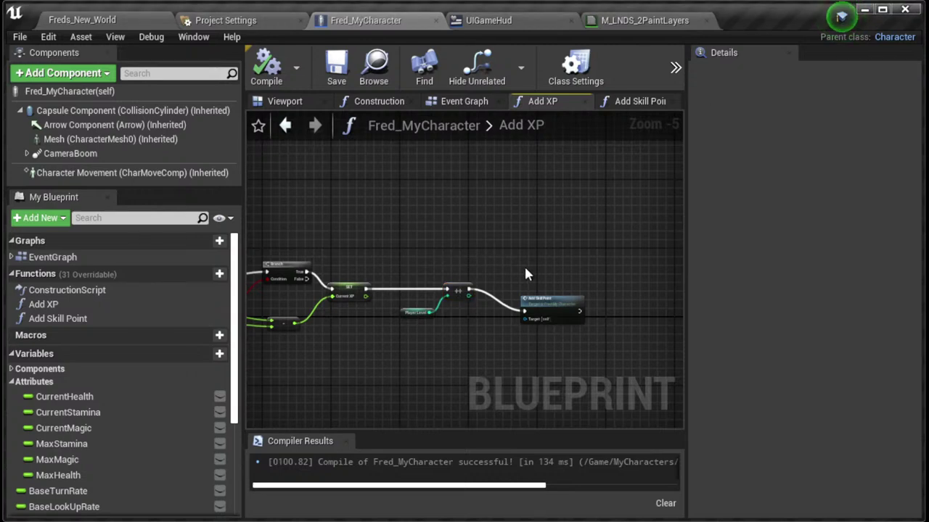
Select the Add Skill Point call at the chain's end and toggle Hide Unrelated
scroll(524, 274, down, 2)
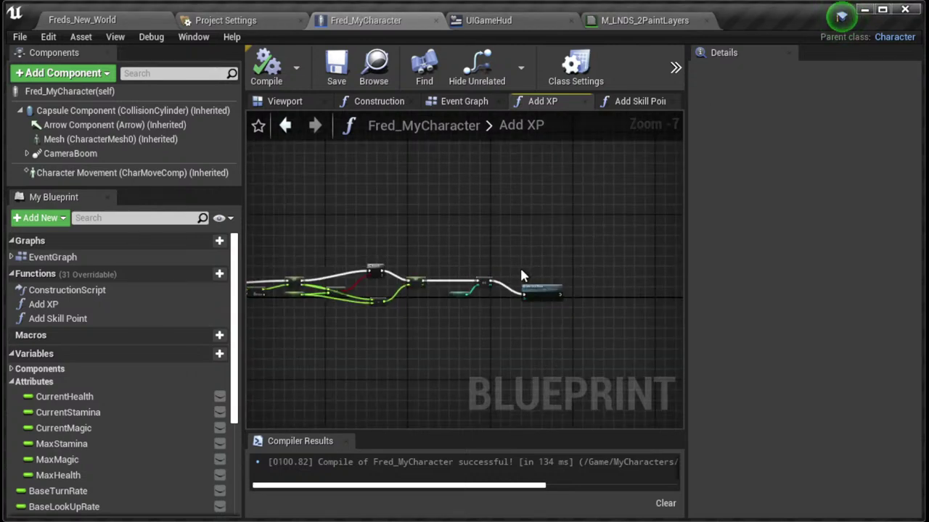
right_drag(521, 276, 430, 299)
click(443, 315)
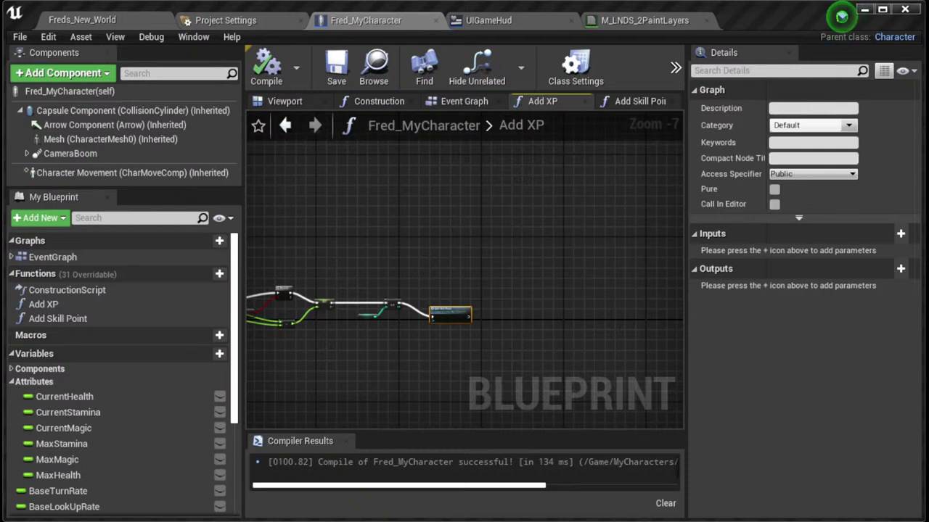
click(477, 67)
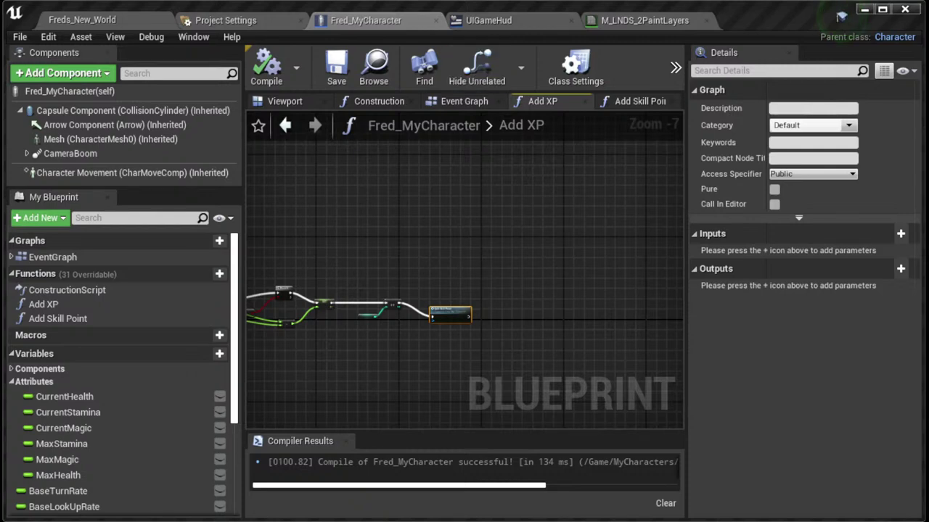
right_drag(446, 193, 374, 222)
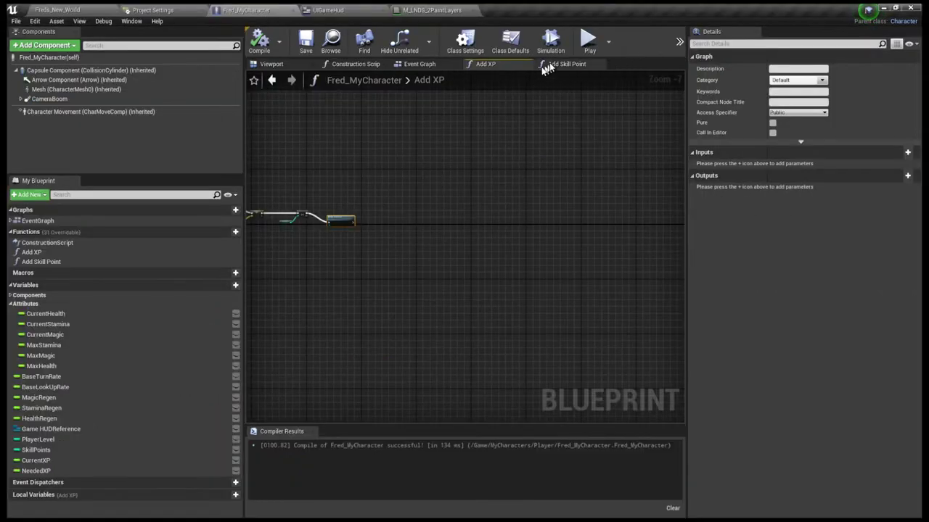
Inspect the Add Skill Point entry node, then go back to the Add XP graph
click(545, 67)
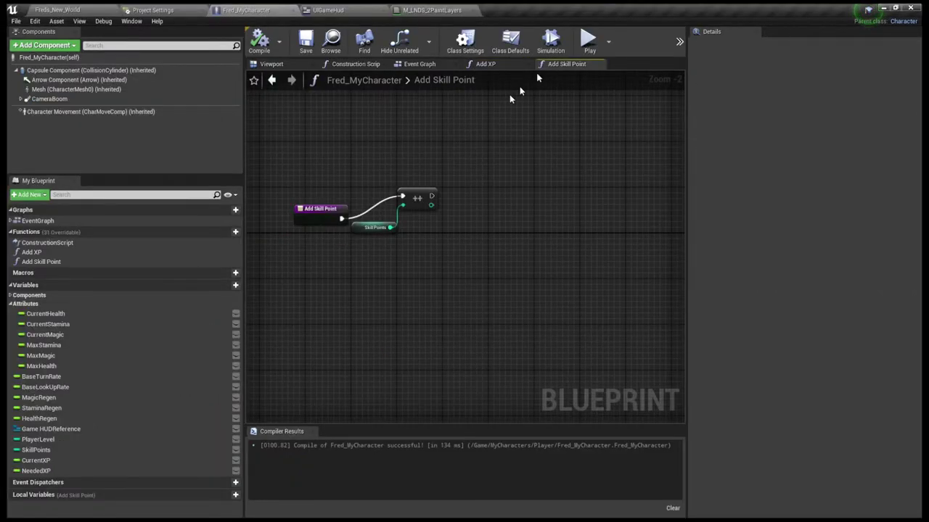
click(328, 216)
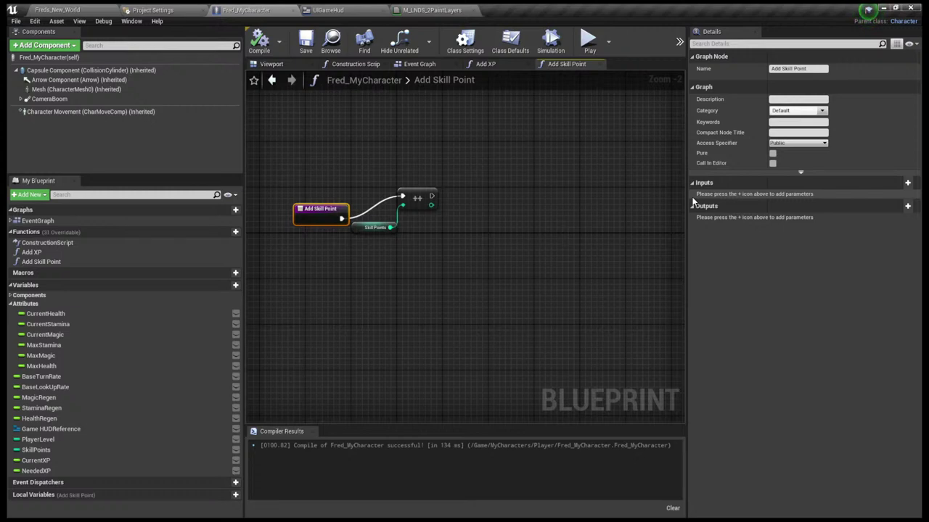
click(286, 193)
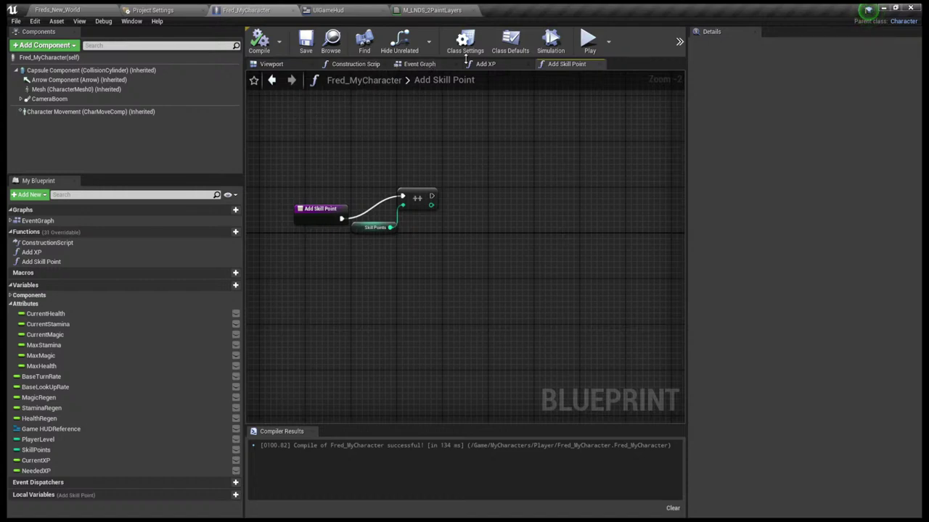
click(487, 65)
Delete the existing Current XP getter feeding the Add XP add node
right_drag(547, 173, 659, 186)
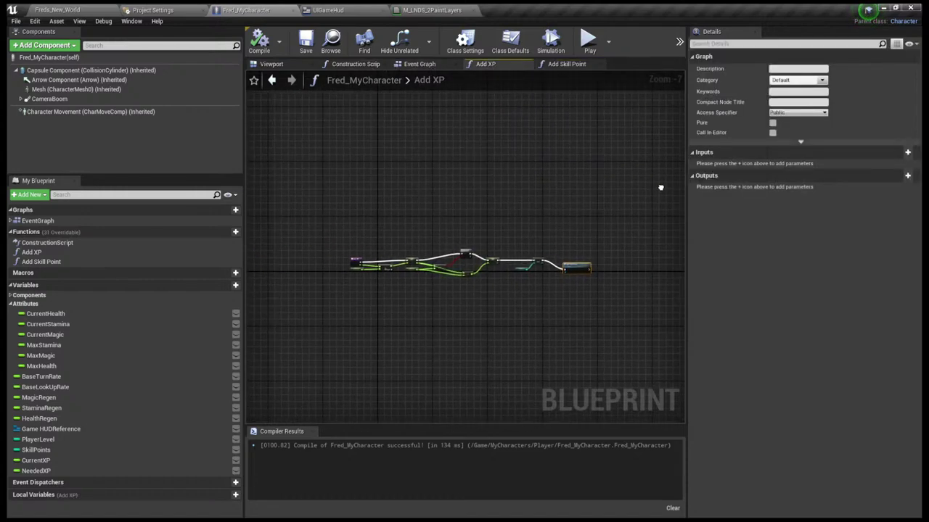
scroll(522, 201, up, 4)
right_drag(504, 197, 682, 136)
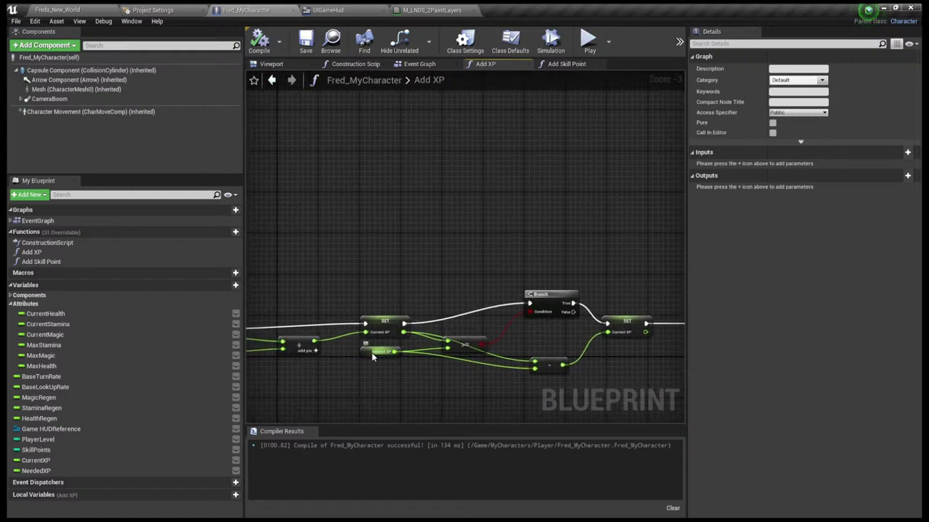
drag(372, 353, 365, 388)
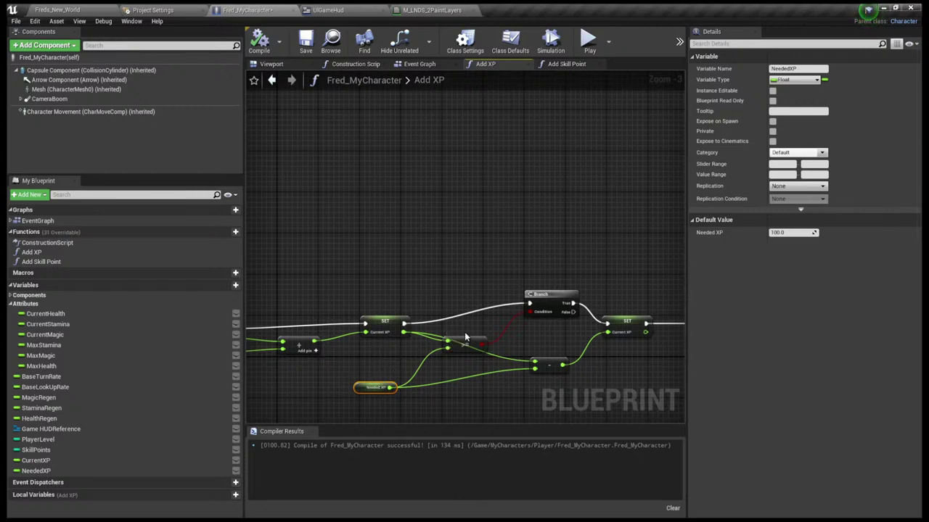
click(300, 346)
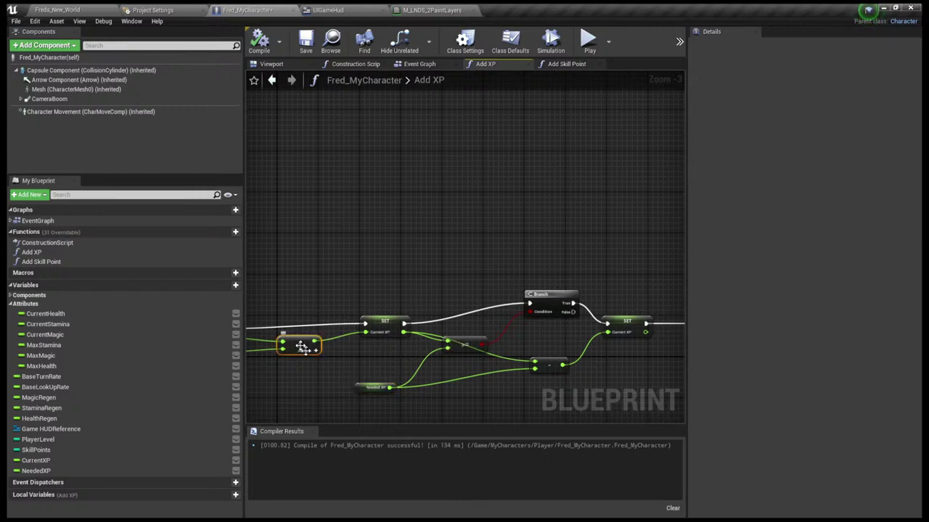
right_drag(295, 320, 395, 259)
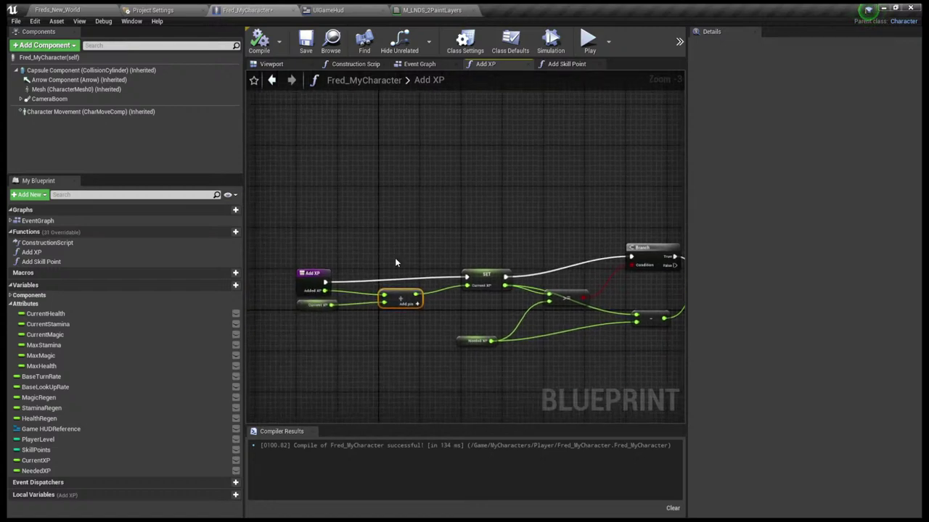
click(314, 306)
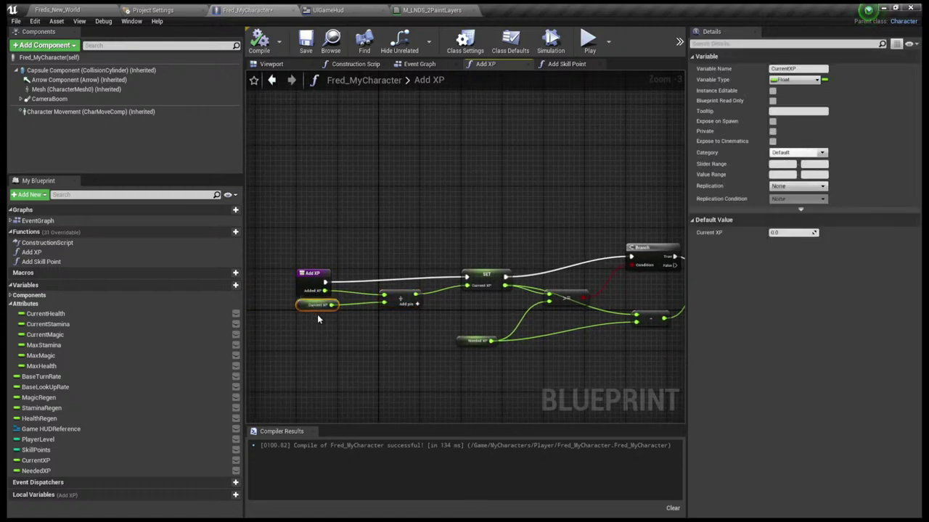
key(Delete)
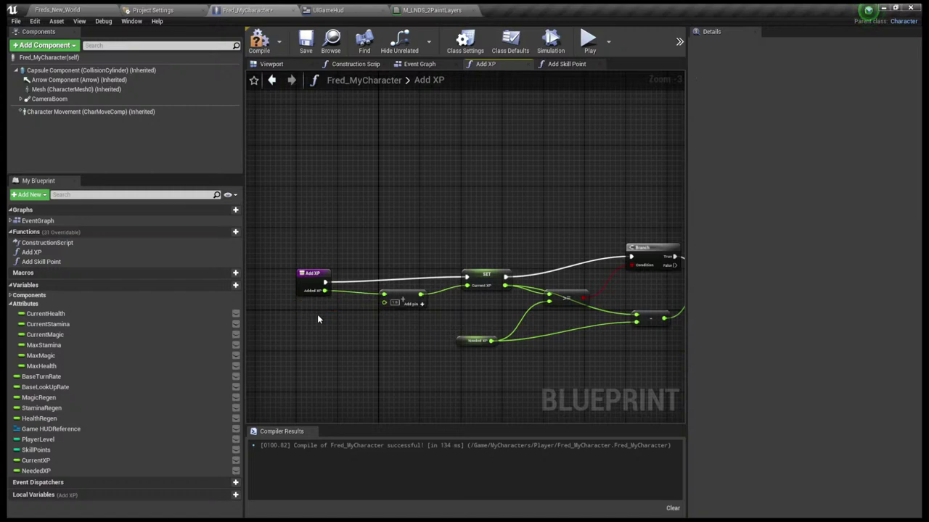
Wire a new CurrentXP getter into the add node, then compile and save
click(73, 314)
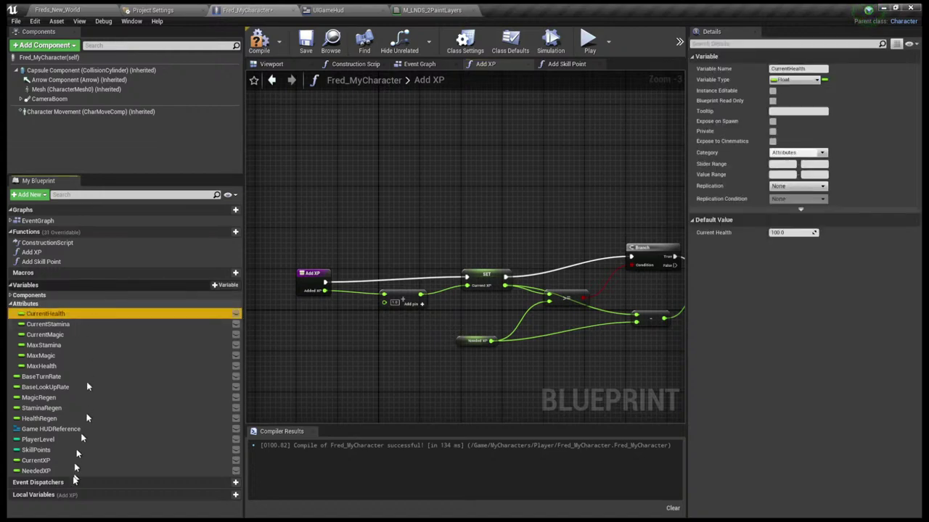
click(36, 461)
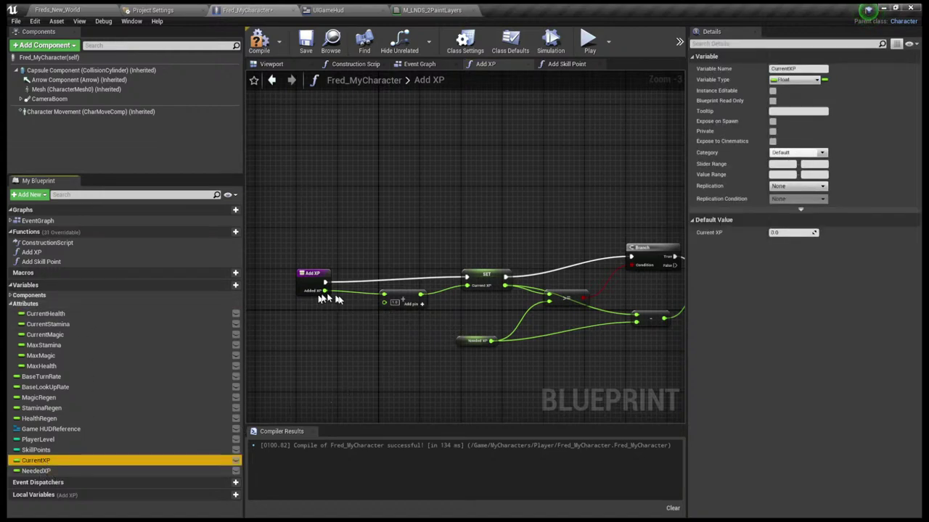
drag(323, 299, 383, 304)
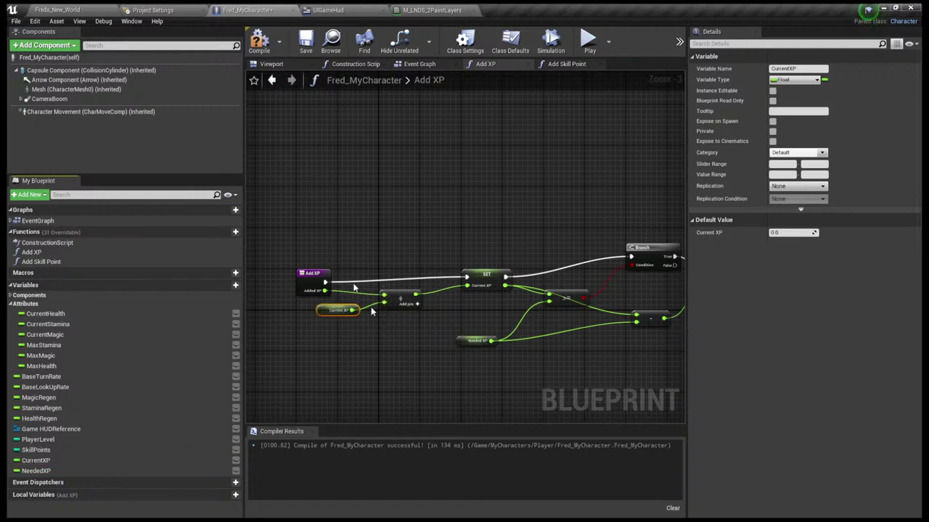
click(259, 42)
click(306, 41)
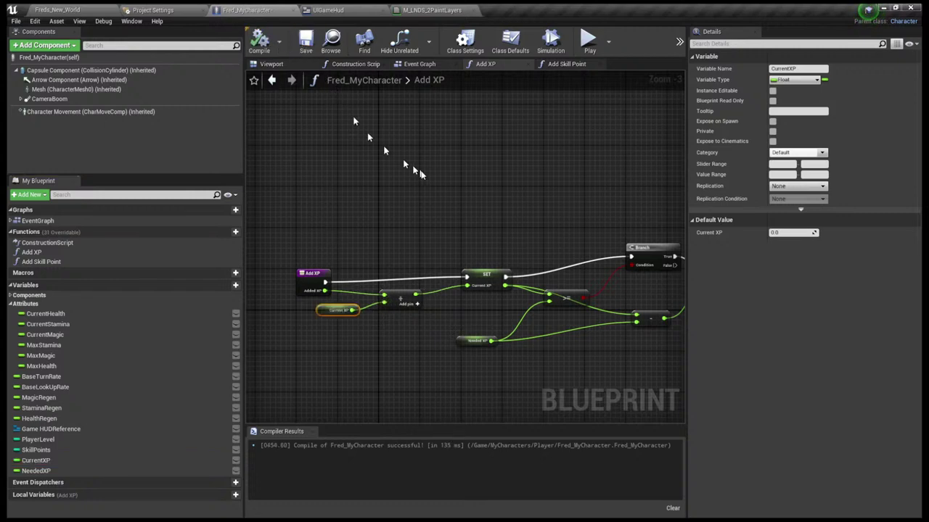
right_drag(420, 174, 275, 170)
Return to the Add XP graph and reposition the >= comparison node
click(565, 64)
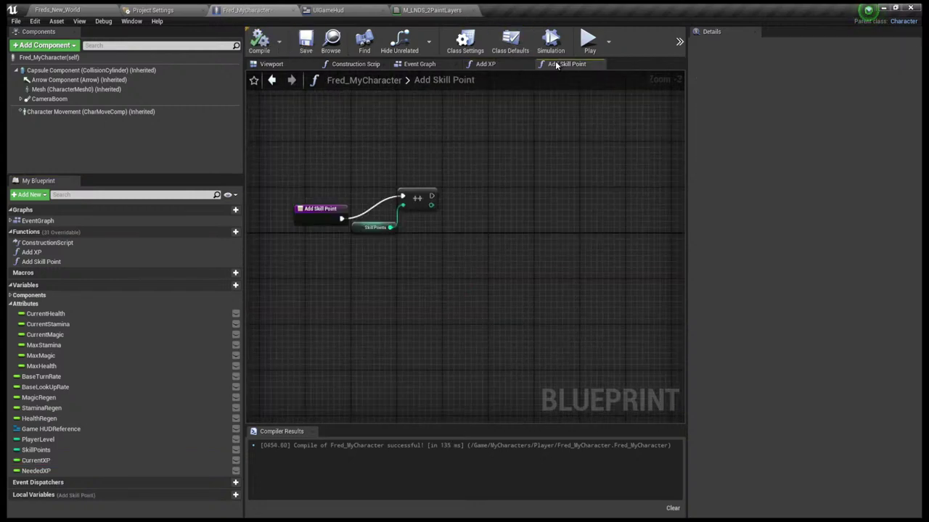
click(274, 63)
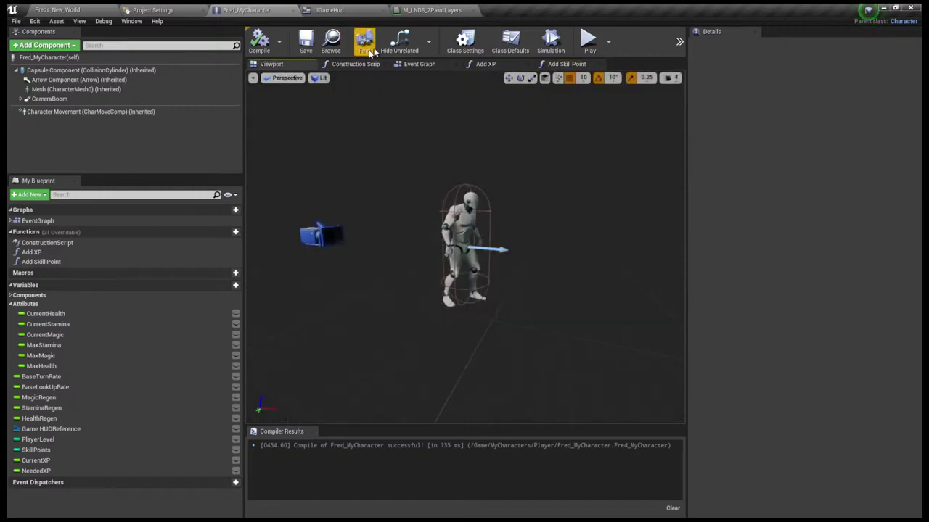
click(485, 64)
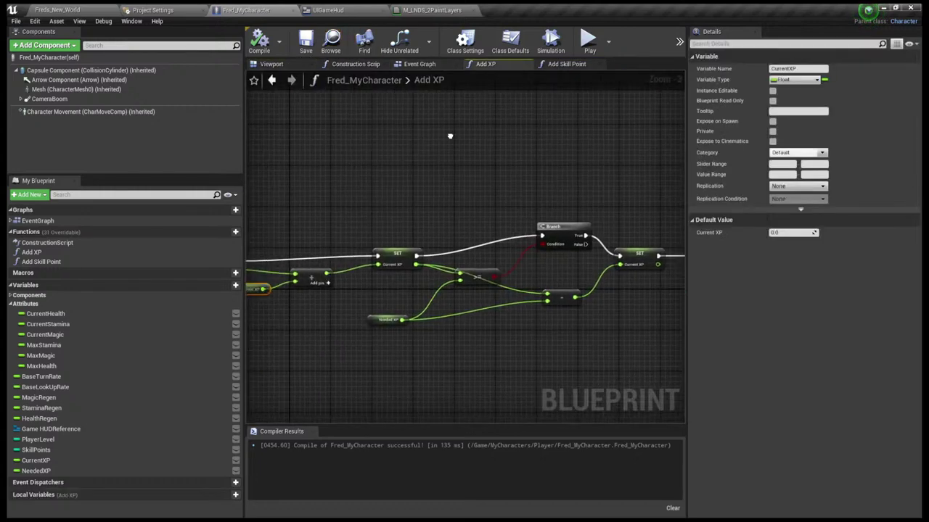
right_drag(450, 136, 540, 145)
click(468, 169)
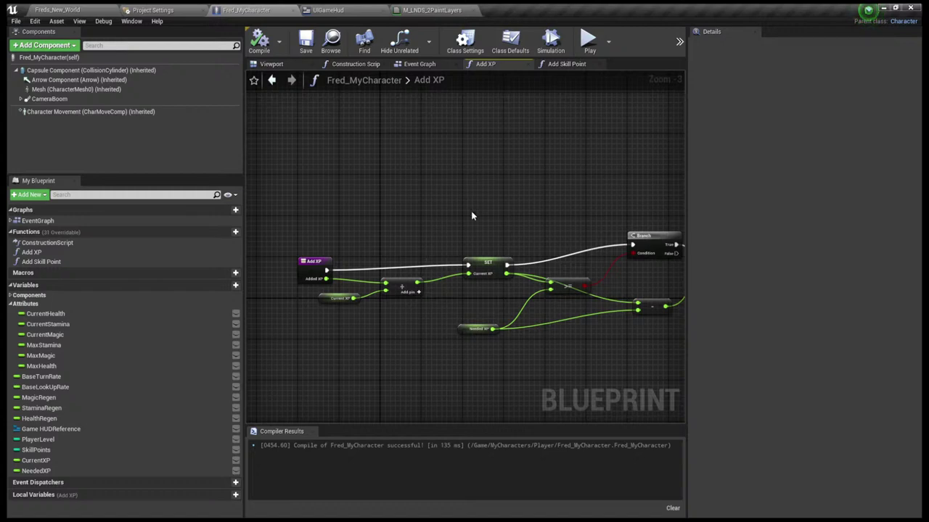
right_drag(471, 215, 356, 243)
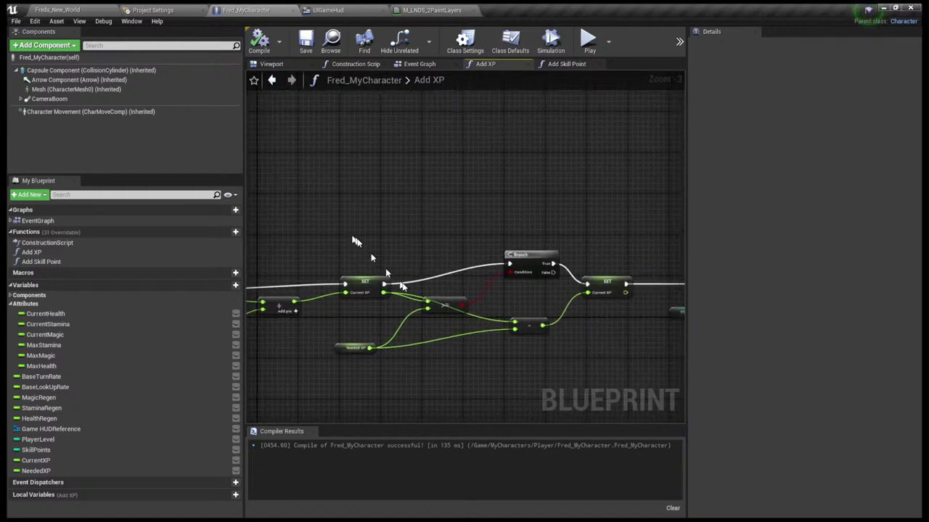
click(446, 303)
drag(446, 304, 406, 326)
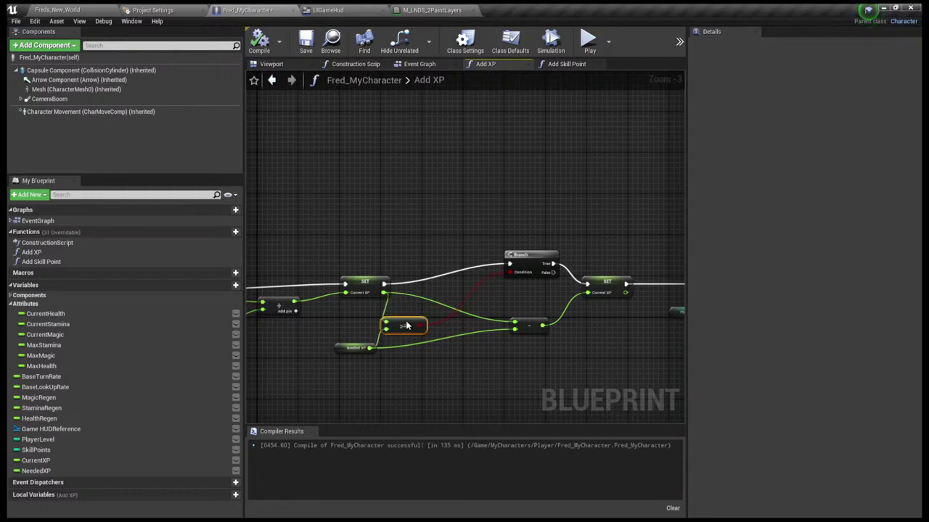
Swap the Needed XP getter for a new NeededXP getter on the subtract node, then compile and save
click(358, 350)
key(Delete)
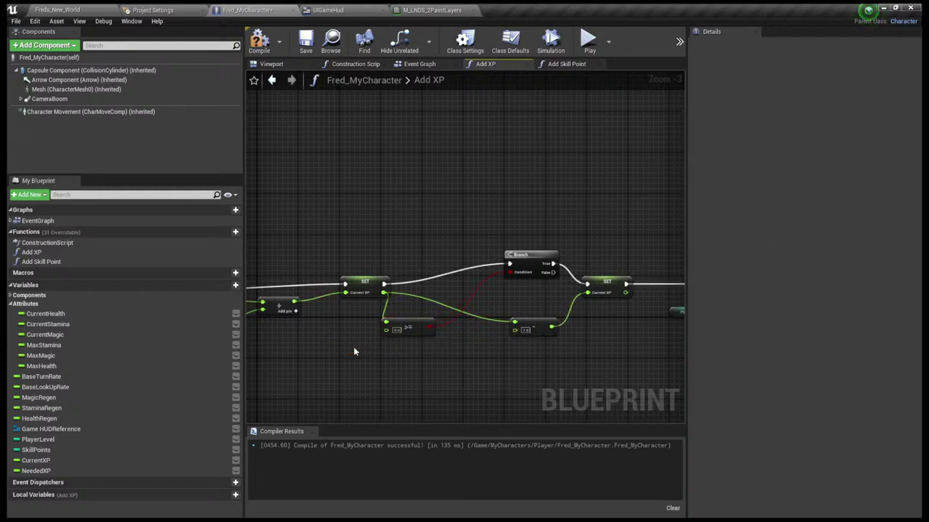
click(35, 471)
drag(522, 333, 520, 332)
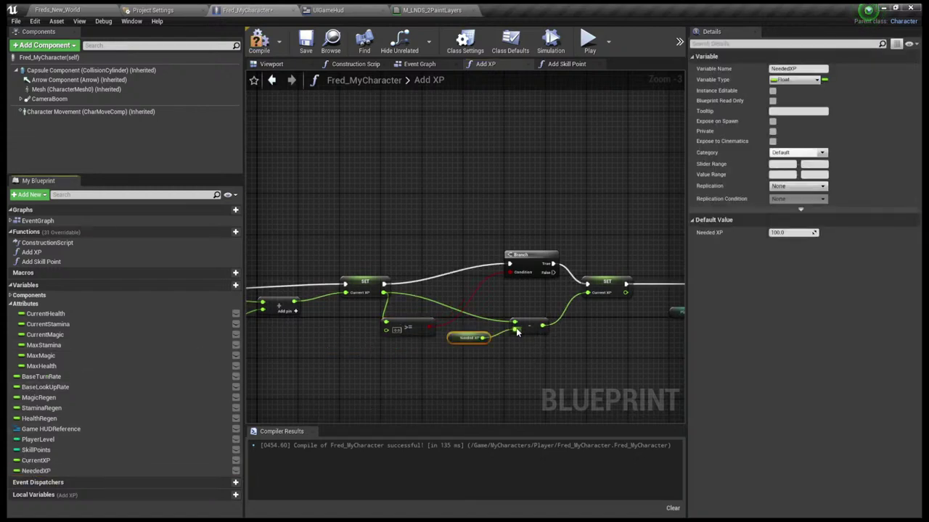
click(263, 45)
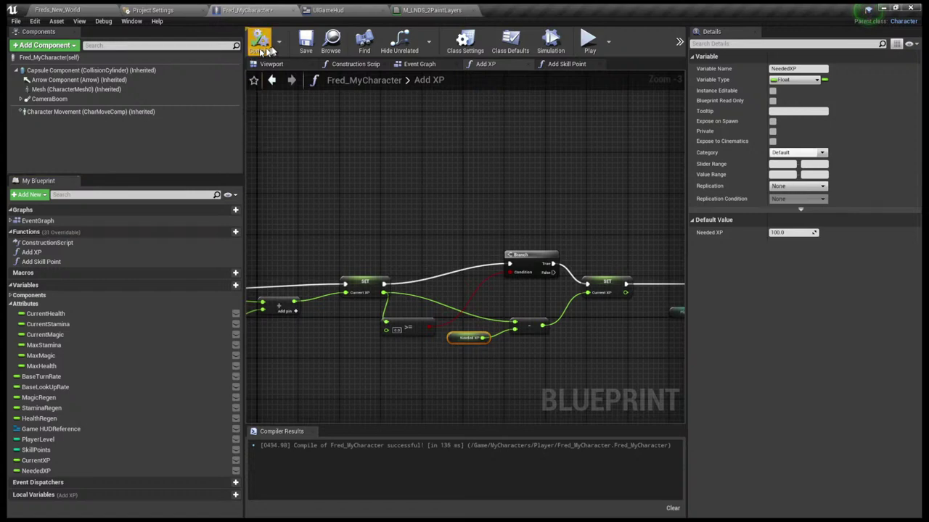
click(306, 42)
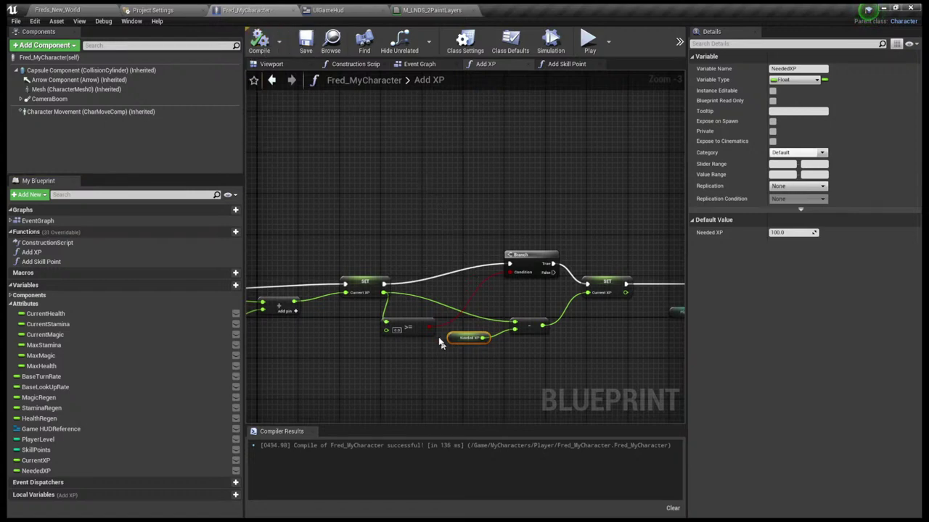
Delete the old SET Current XP node and add a new one from the Branch's True output
right_drag(488, 360, 345, 382)
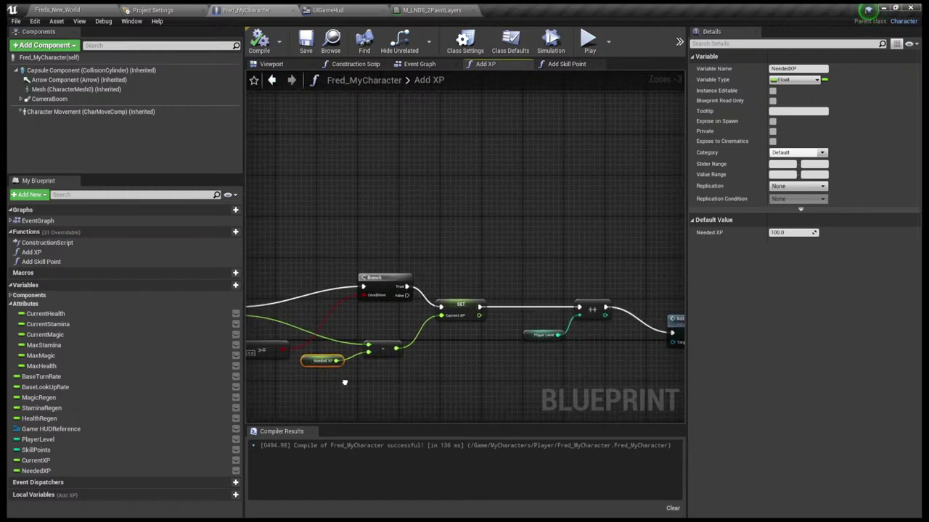
right_drag(345, 383, 497, 363)
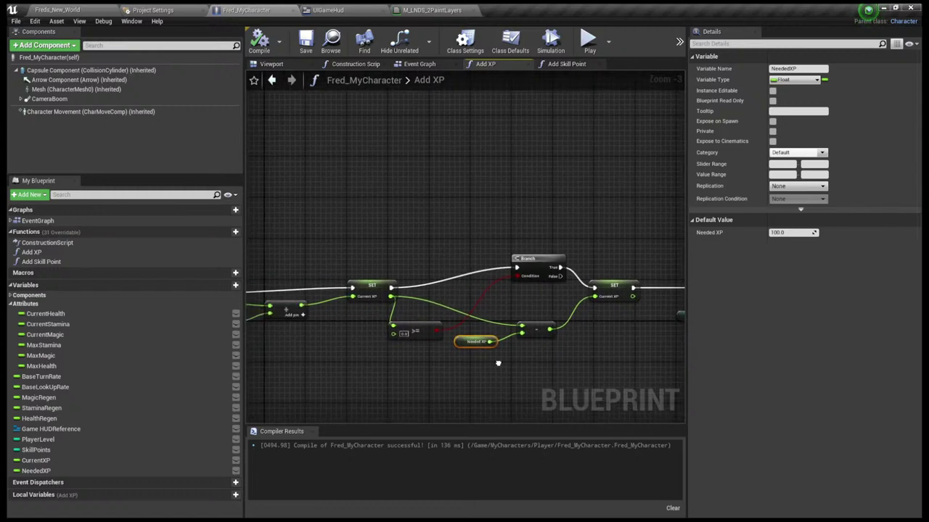
drag(409, 335, 426, 319)
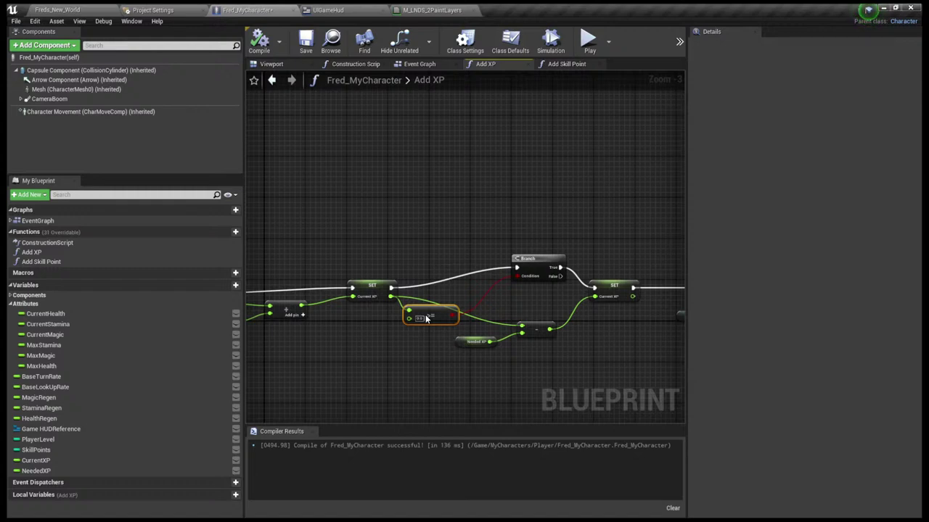
right_drag(403, 323, 257, 390)
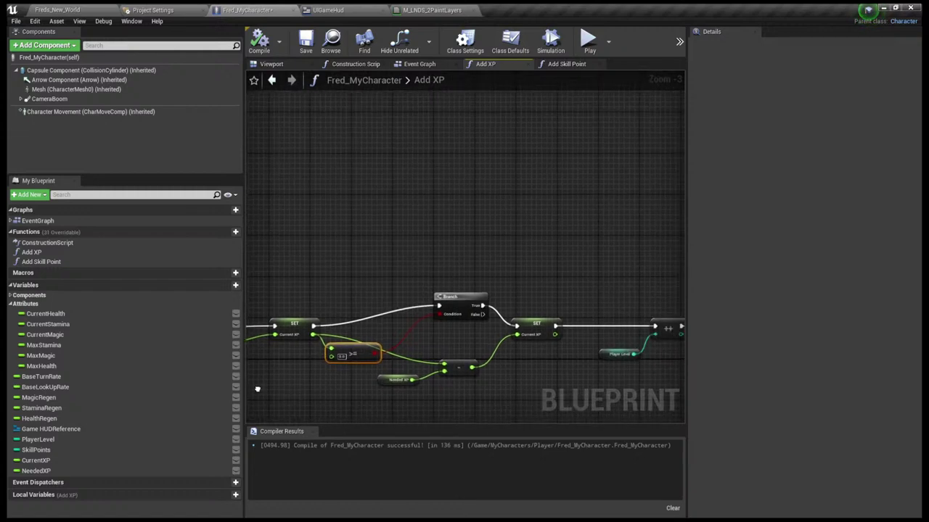
click(534, 321)
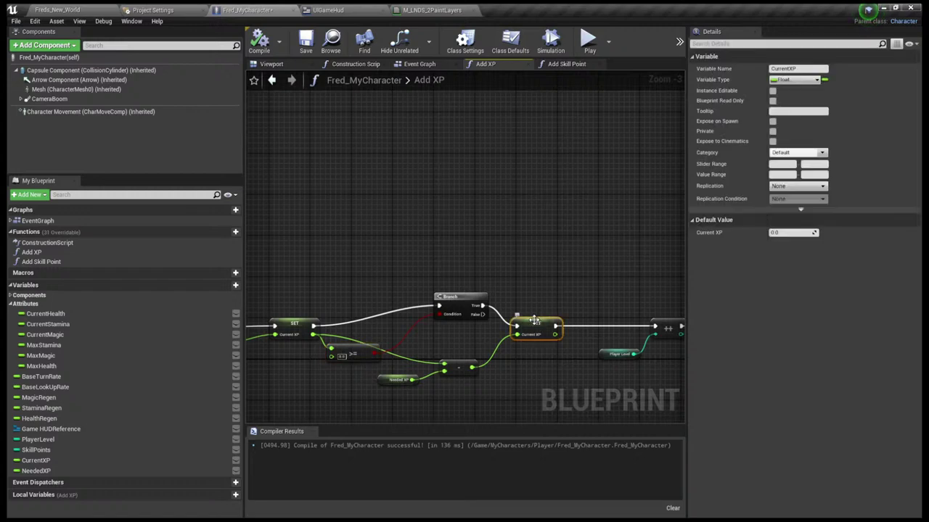
key(Delete)
drag(483, 305, 542, 318)
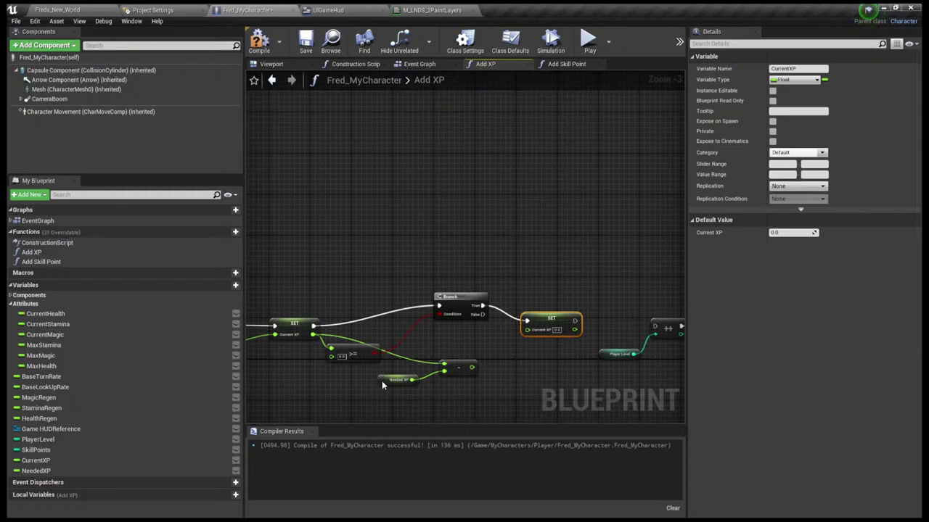
Feed the subtraction result into the new SET Current XP node and compile
drag(389, 380, 331, 353)
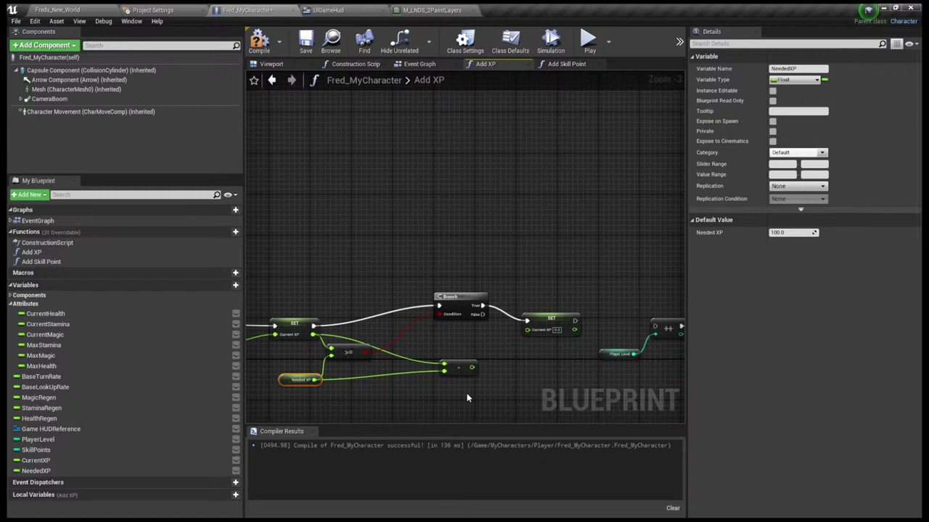
drag(475, 371, 515, 356)
click(500, 376)
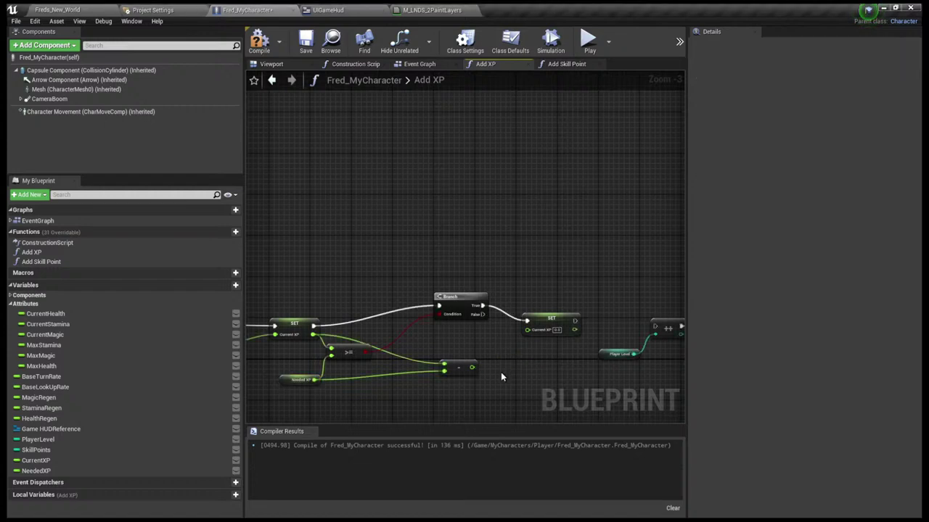
drag(473, 368, 533, 335)
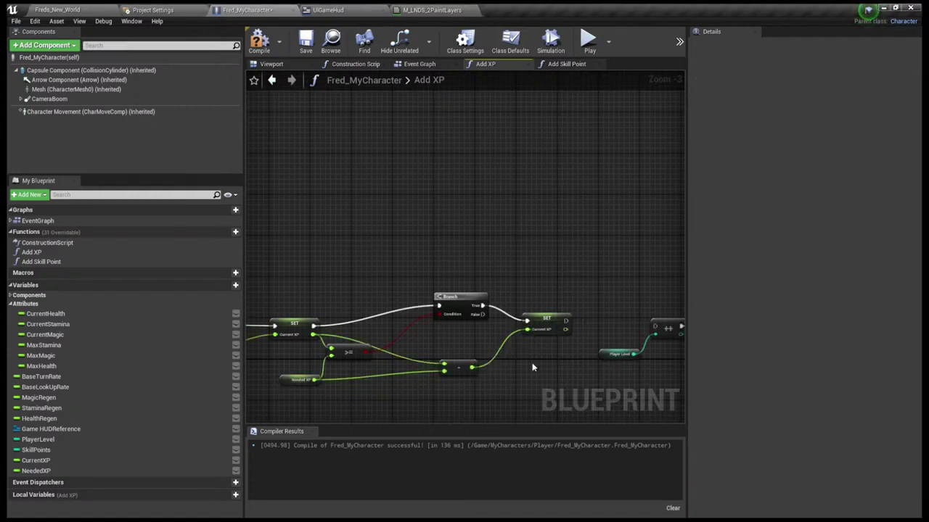
click(533, 320)
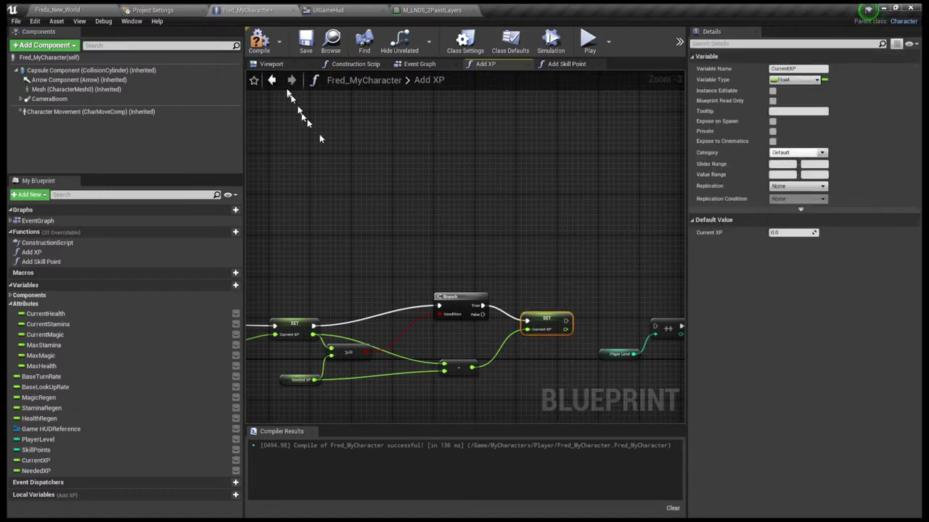
click(263, 45)
Chain SET Current XP into the Player Level ++ increment, recompile, and open Add Skill Point
right_drag(567, 185, 441, 185)
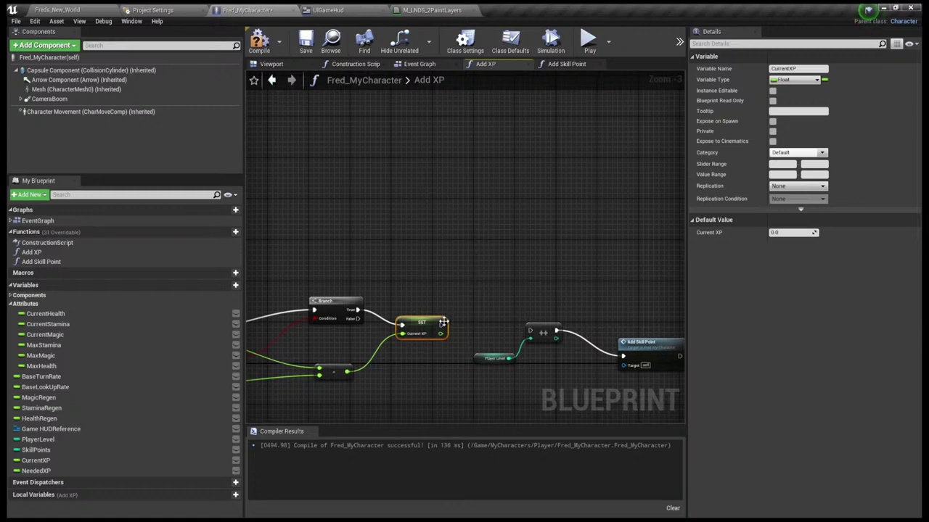
drag(441, 324, 527, 326)
right_drag(518, 293, 370, 235)
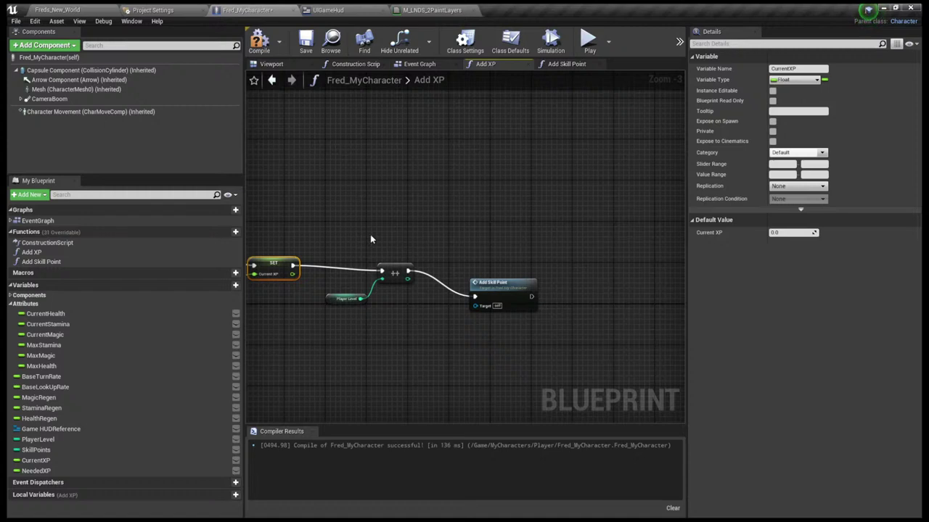
click(263, 44)
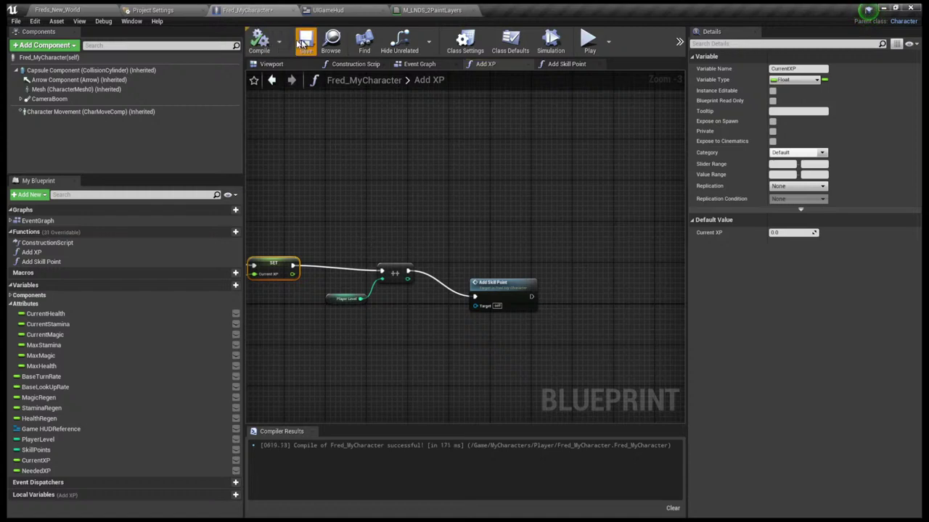
click(567, 65)
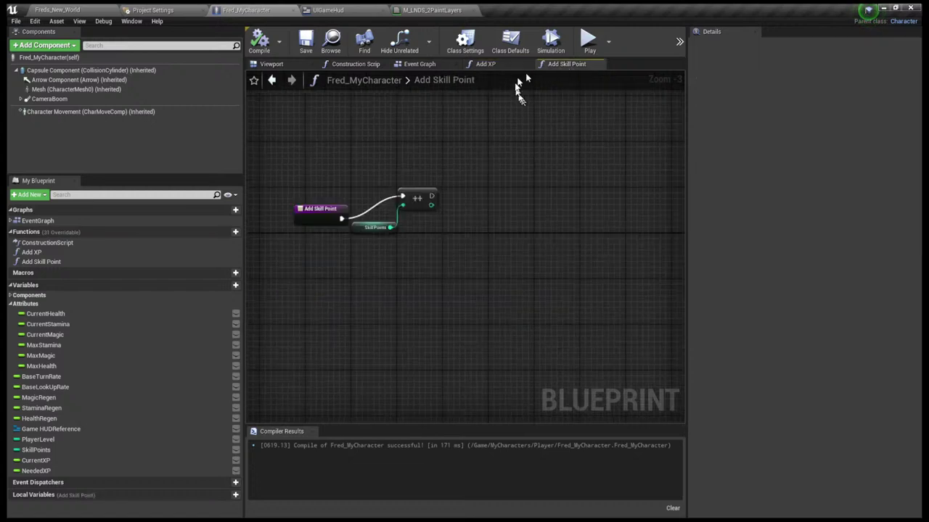
click(600, 62)
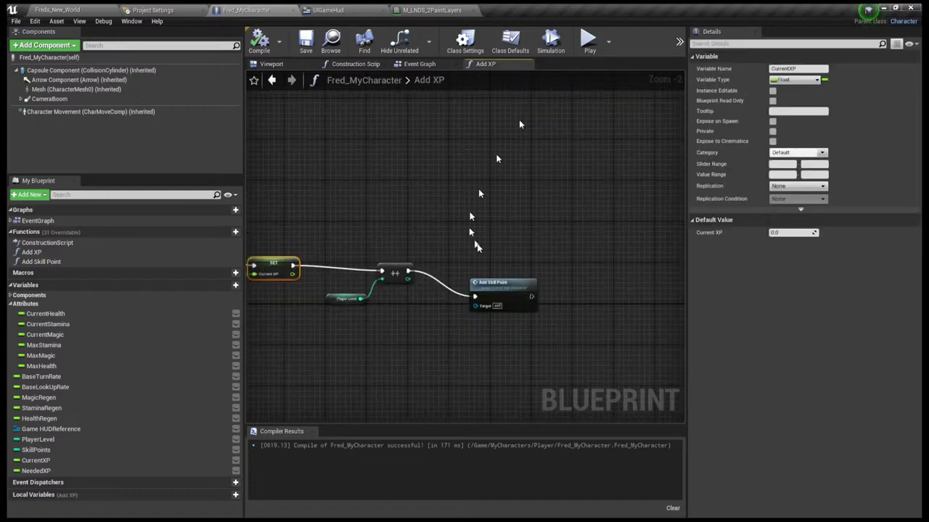
double_click(484, 284)
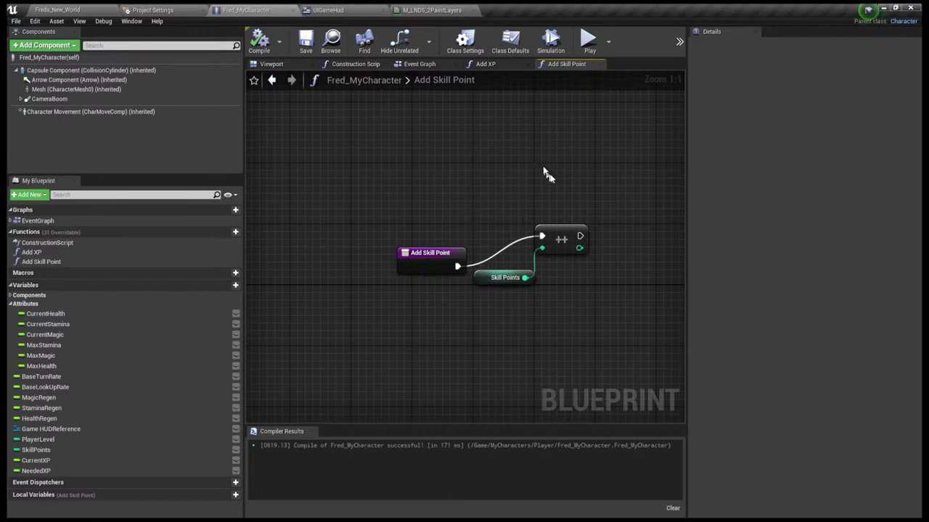
right_drag(562, 231, 446, 261)
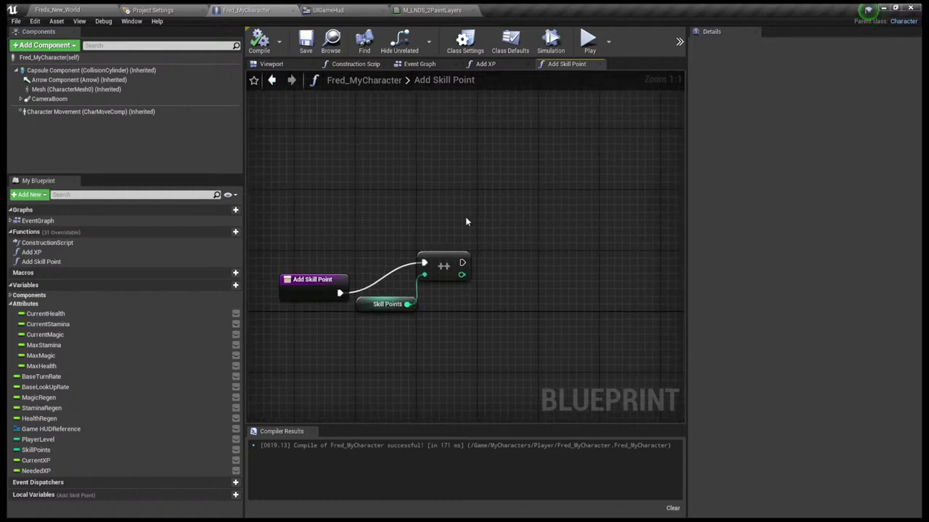
drag(465, 266, 506, 267)
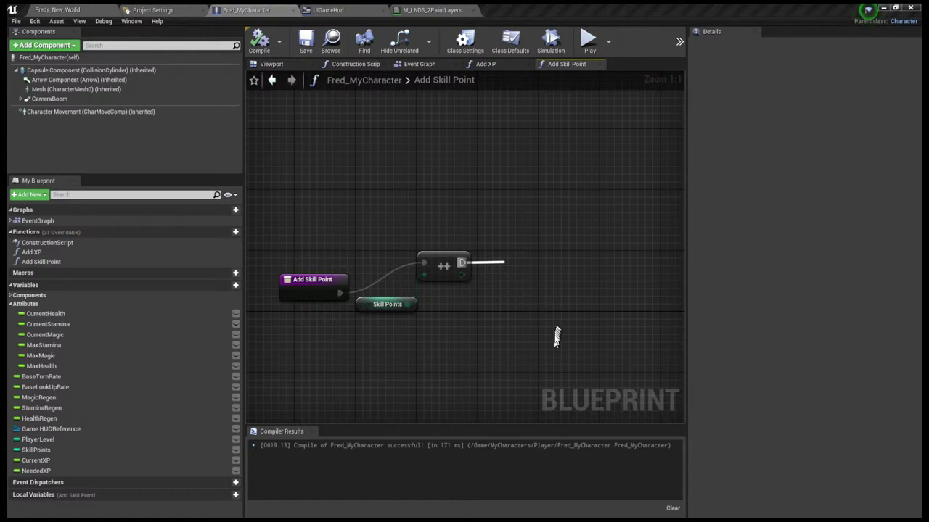
key(ctrl+z)
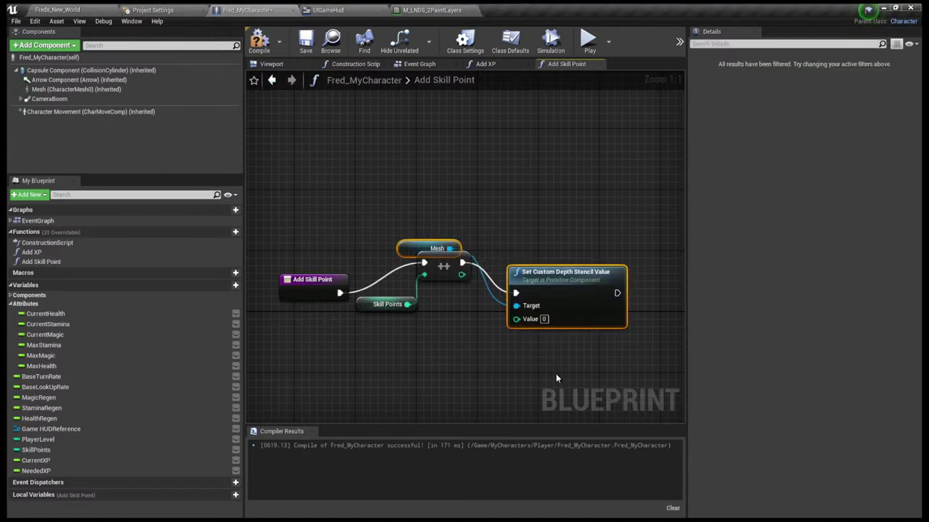
key(Delete)
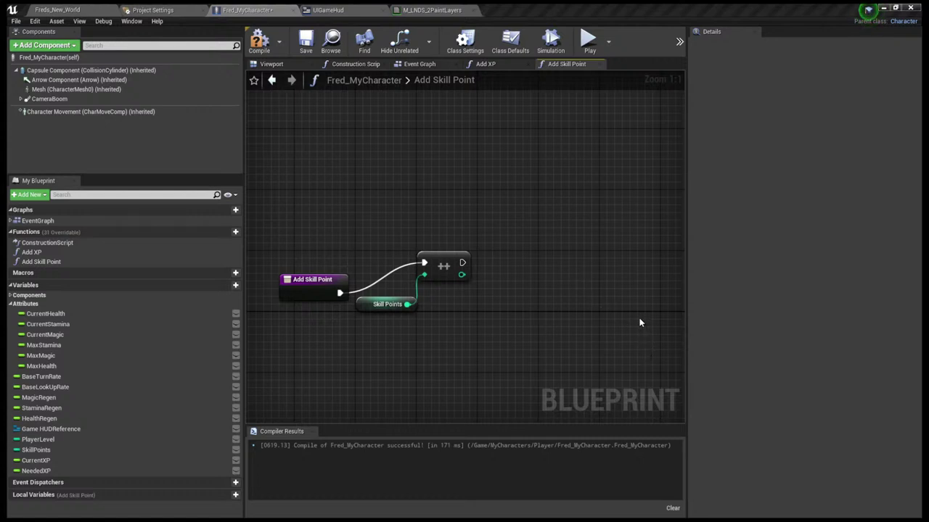
key(ctrl+v)
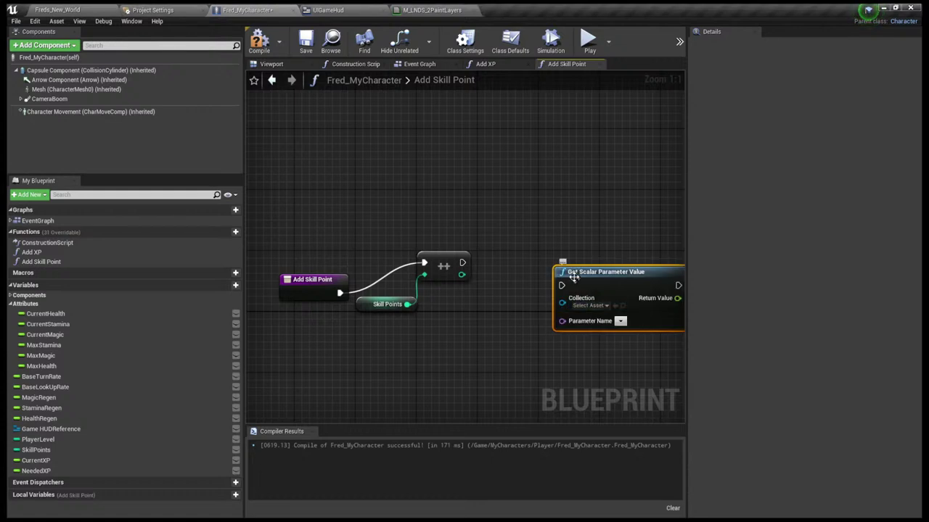
key(Delete)
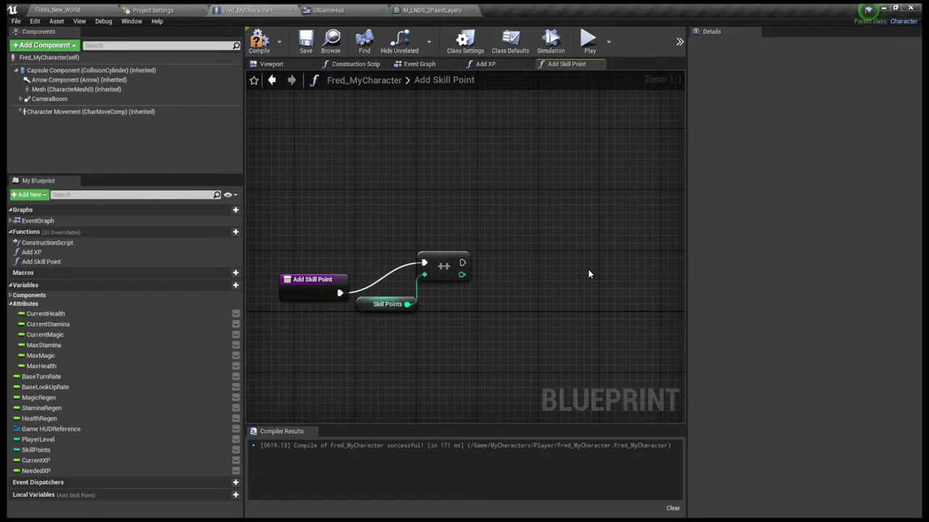
click(439, 267)
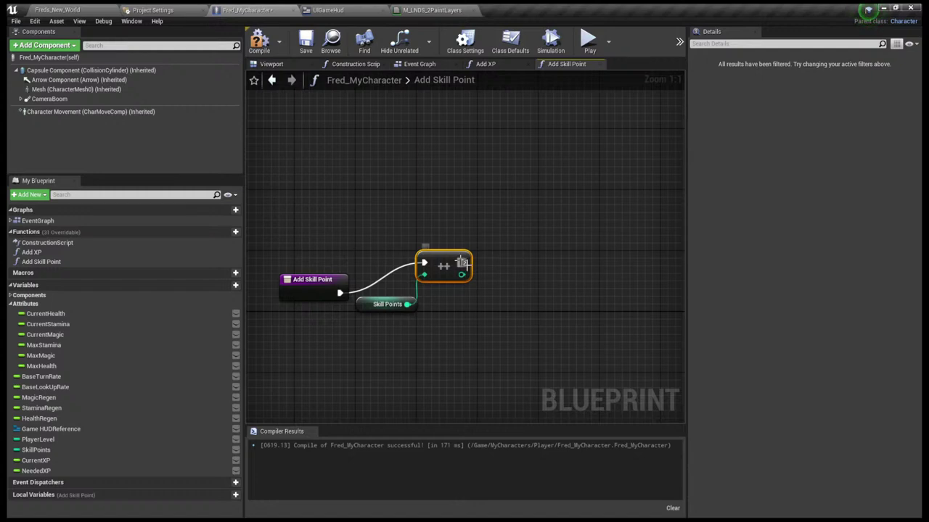
drag(462, 263, 549, 282)
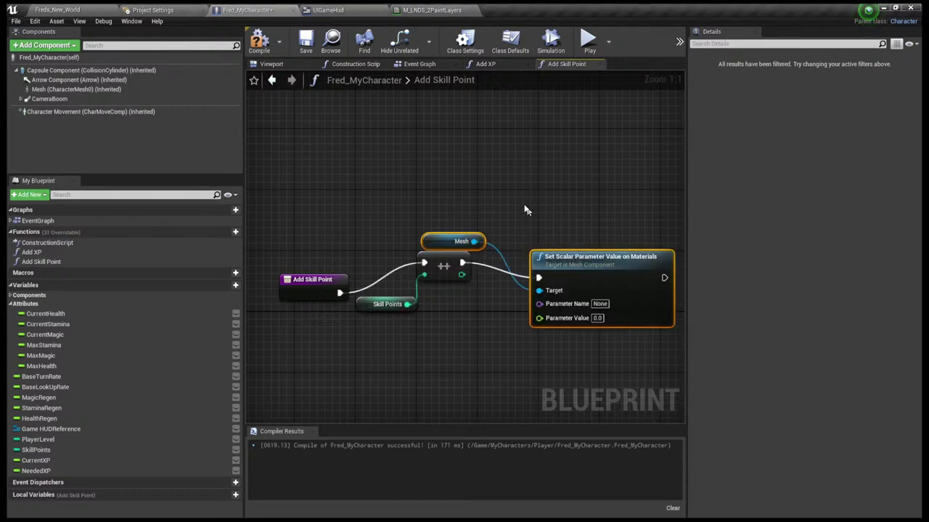
key(Delete)
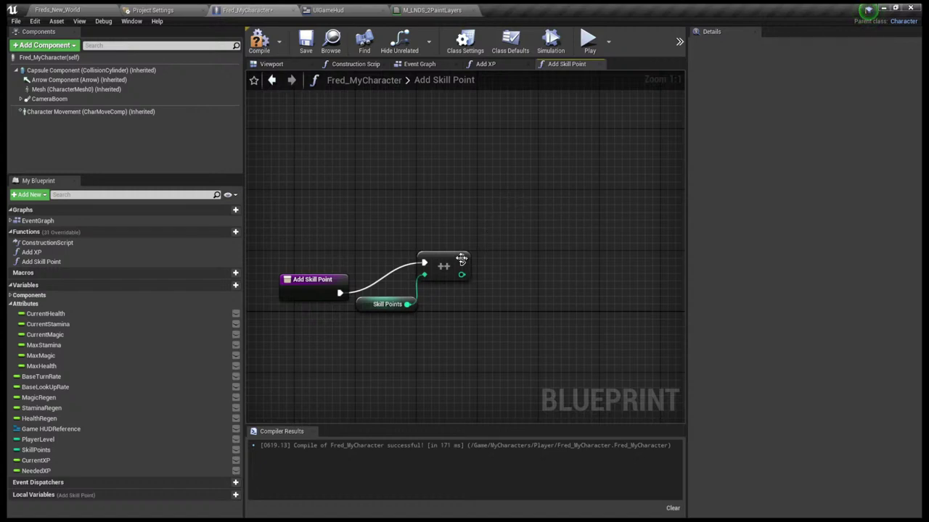
drag(462, 263, 482, 258)
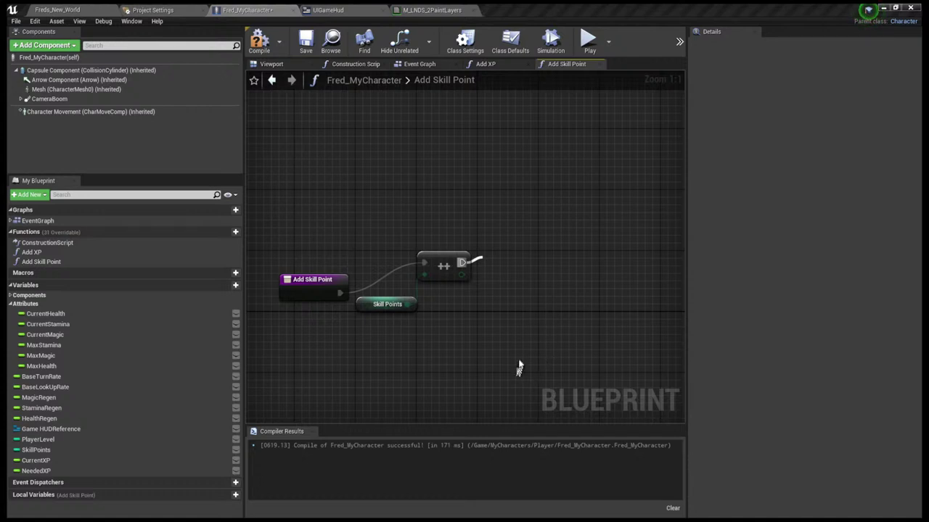
Close the Add Skill Point tab, pan Add XP back to the SET and Branch nodes, and compile
click(298, 280)
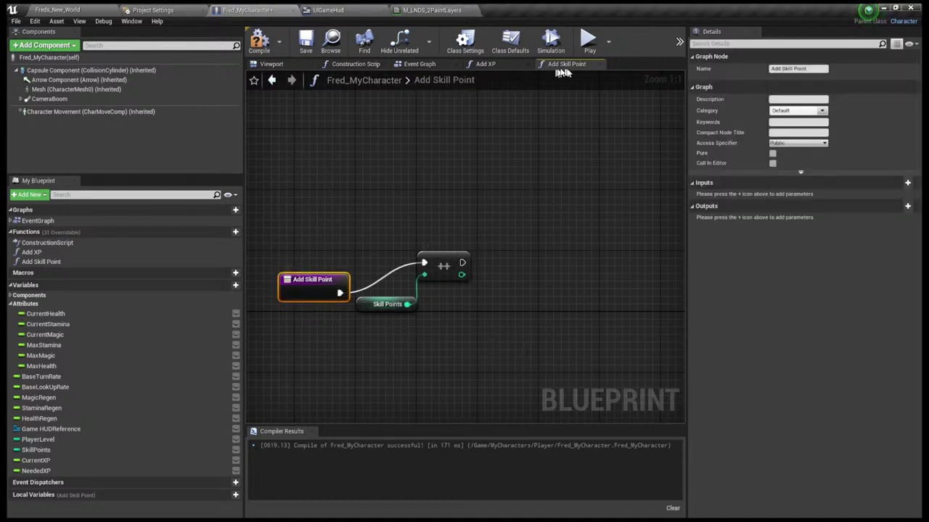
click(601, 64)
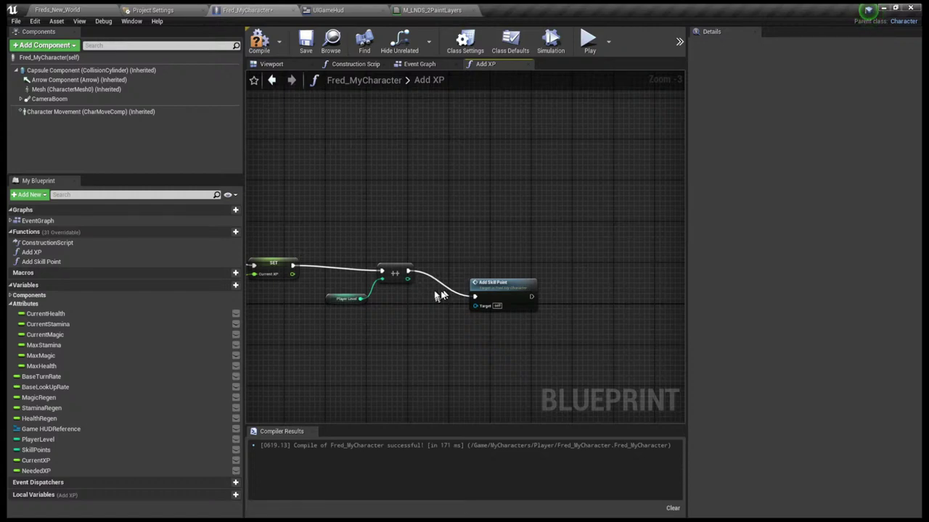
right_drag(394, 296, 552, 301)
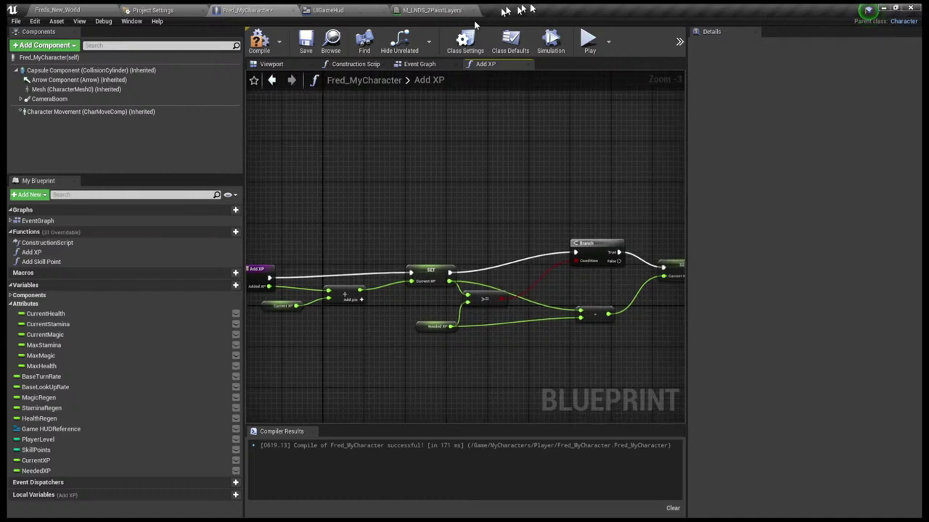
click(265, 41)
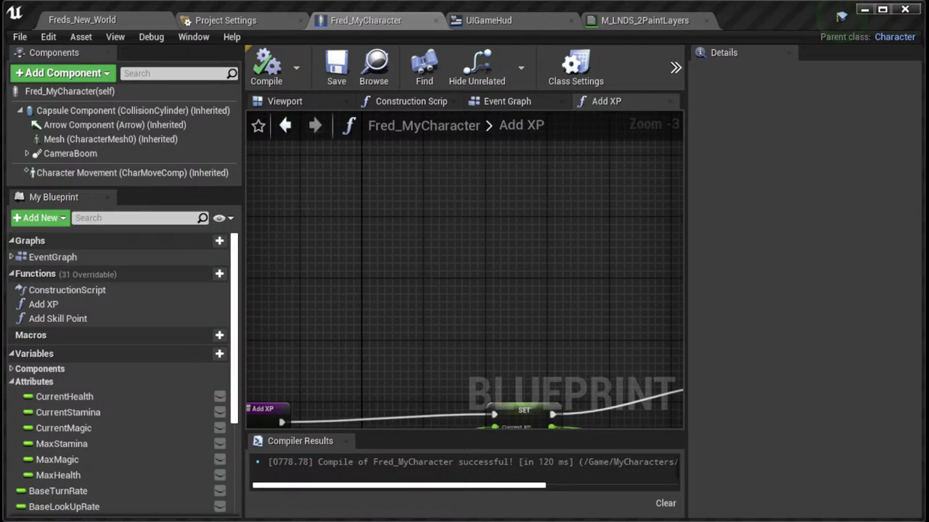
Open the Add Skill Point function graph from its call node in Add XP
click(605, 174)
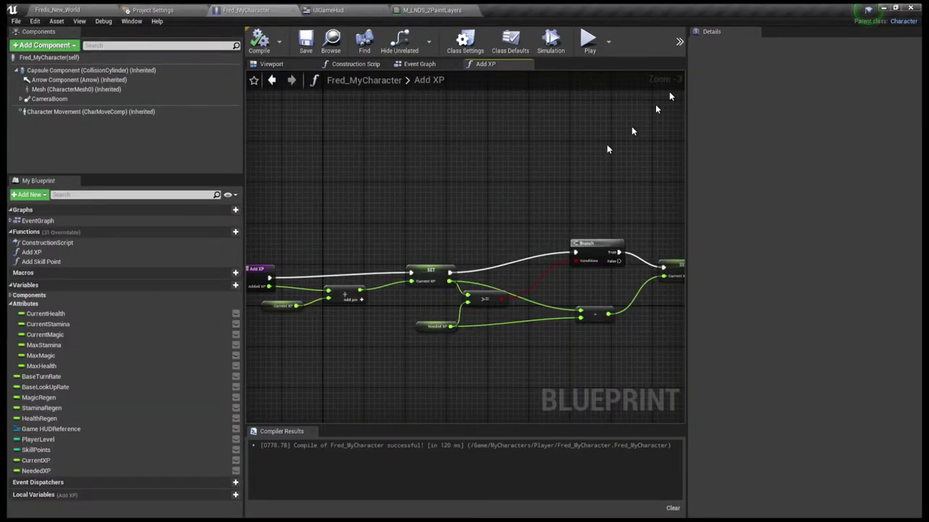
right_drag(669, 193, 269, 200)
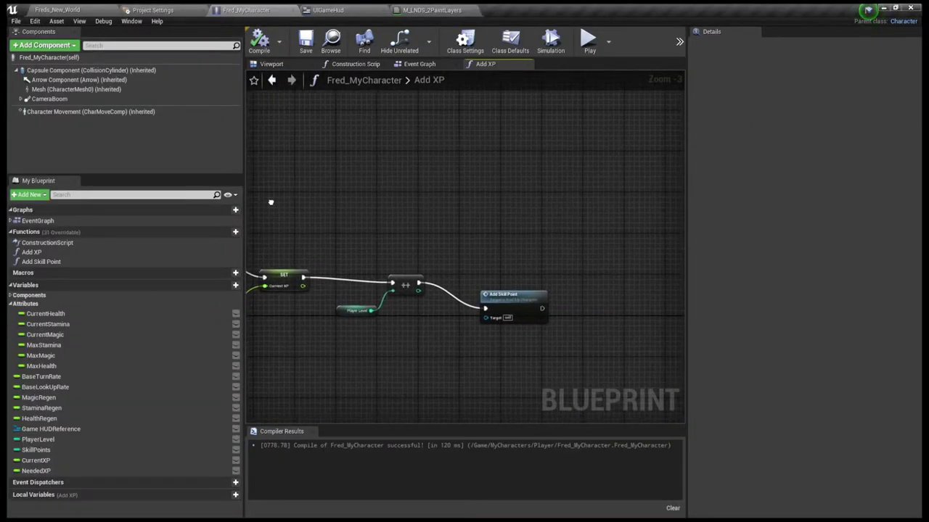
double_click(515, 304)
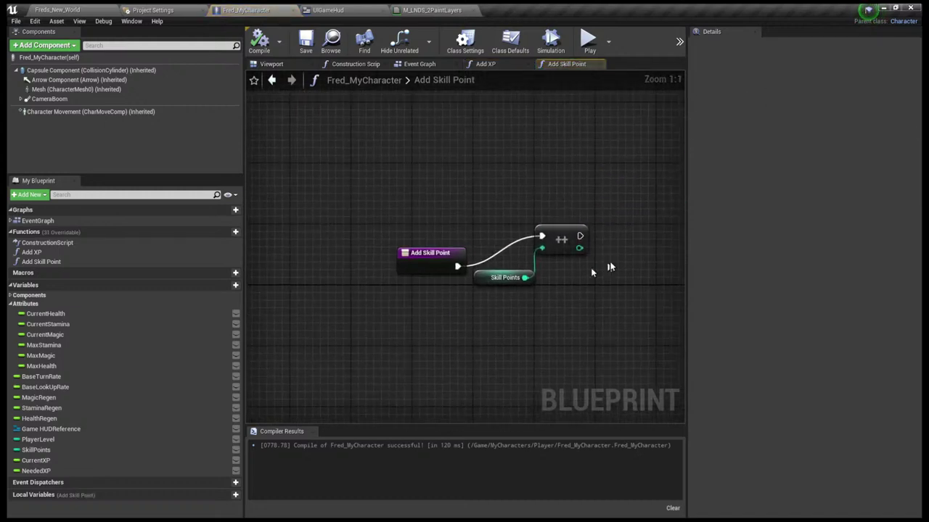
right_drag(607, 265, 462, 294)
Add a Return Node wired after the Skill Points ++ increment and compile
drag(433, 265, 544, 275)
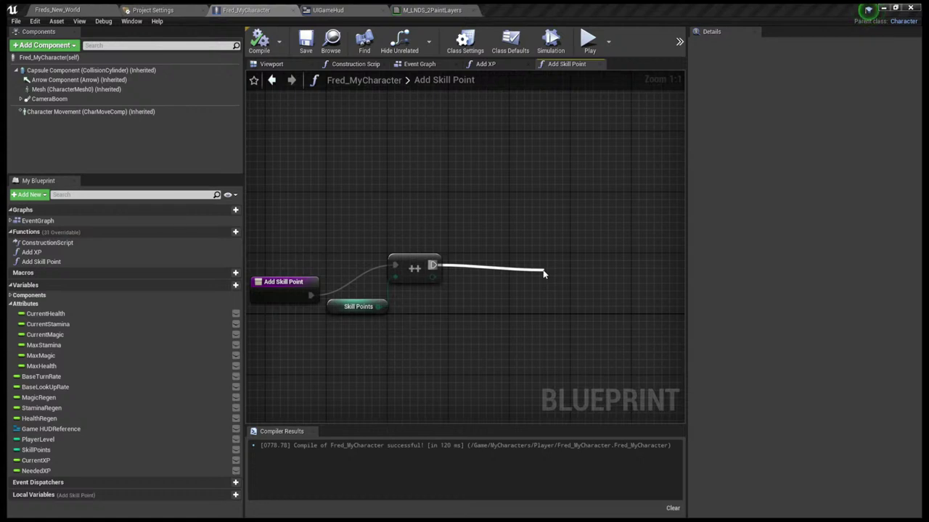
mouse_move(544, 274)
mouse_down()
mouse_move(560, 281)
mouse_move(534, 262)
mouse_move(526, 268)
mouse_up()
click(580, 404)
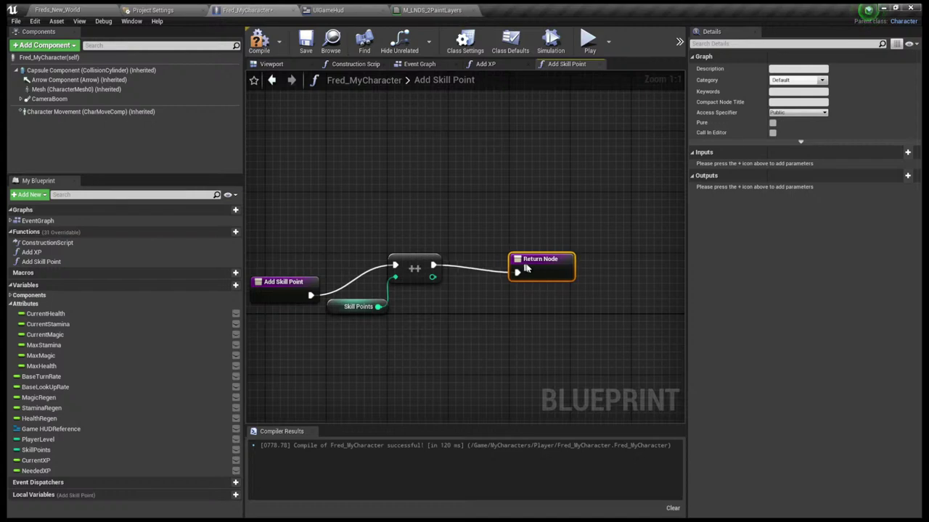
click(260, 41)
click(371, 117)
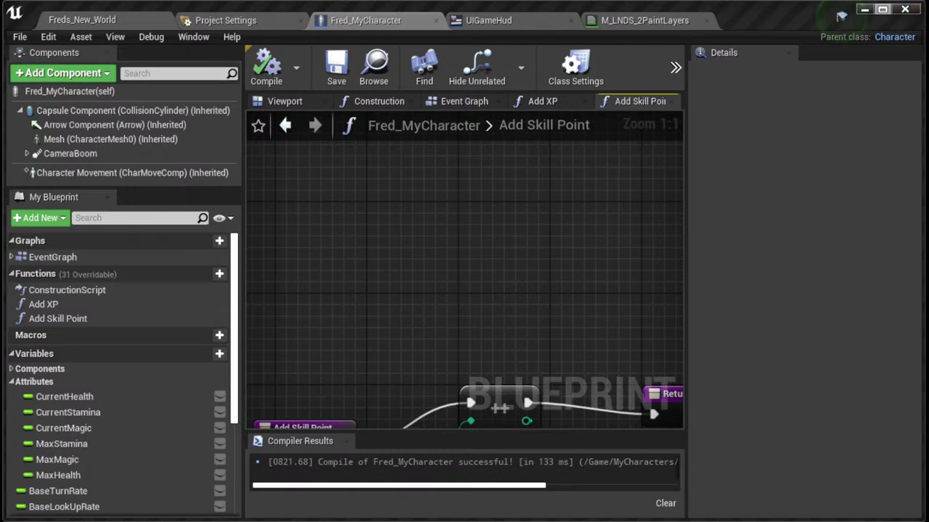
click(882, 9)
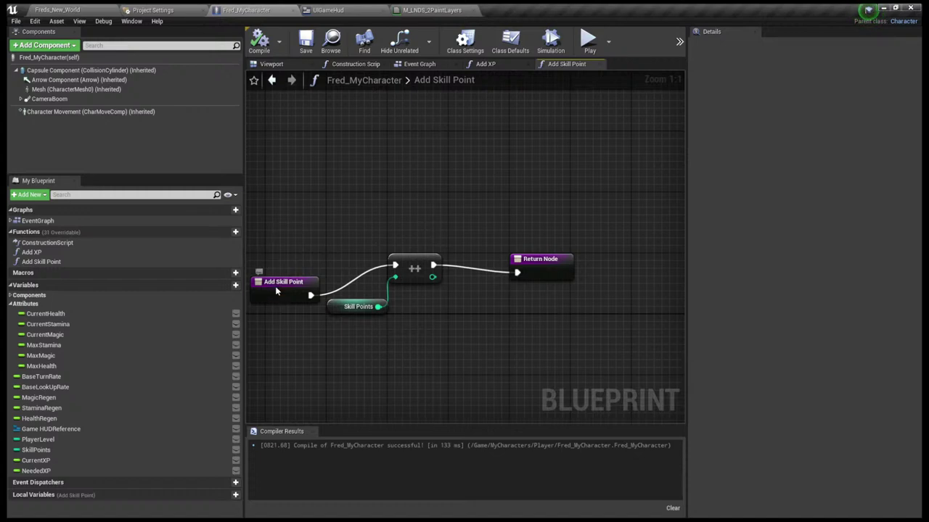
Align the Add Skill Point entry and Return Node with the ++ node, then compile
drag(276, 291, 274, 259)
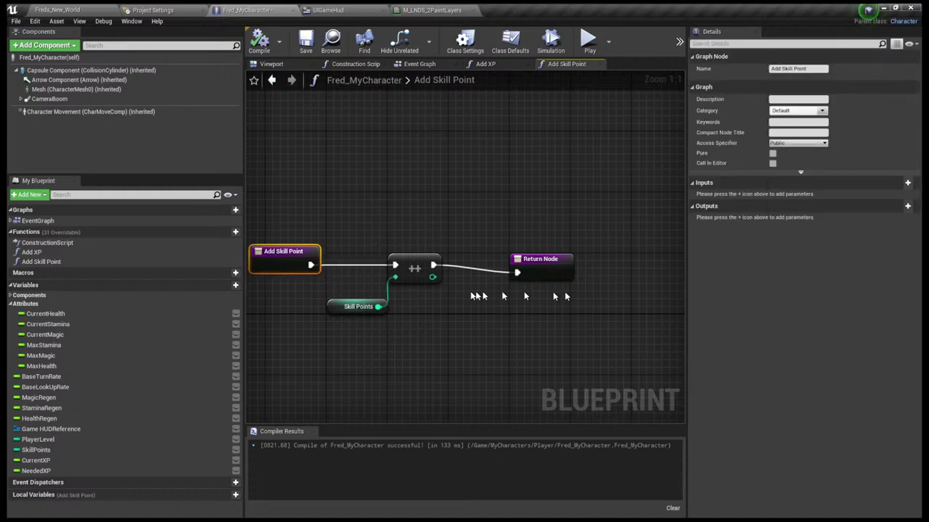
drag(543, 262, 543, 257)
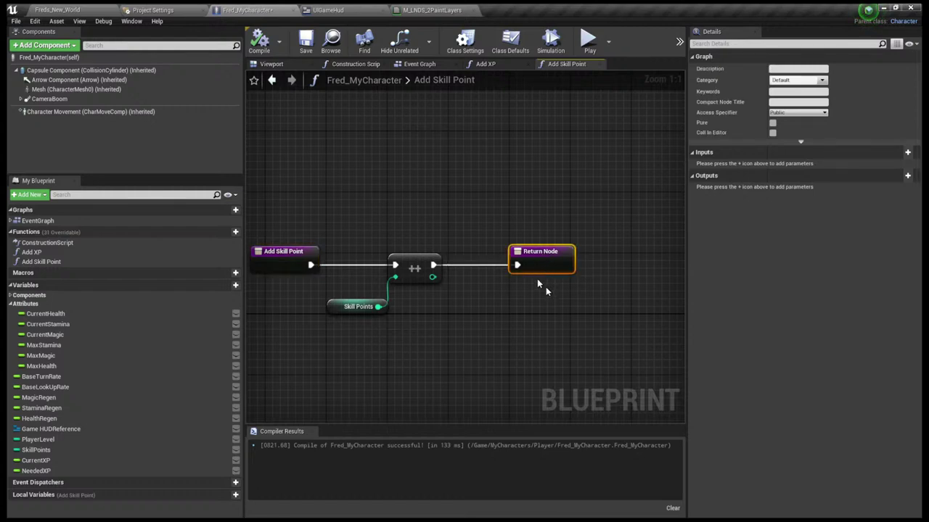
click(259, 43)
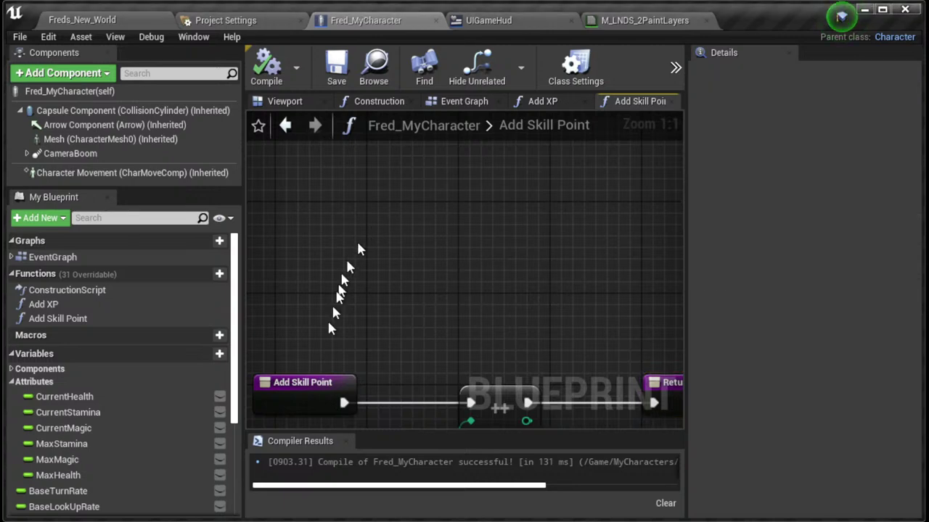
Add an Integer input parameter named NewParam to the Add Skill Point entry node
click(301, 382)
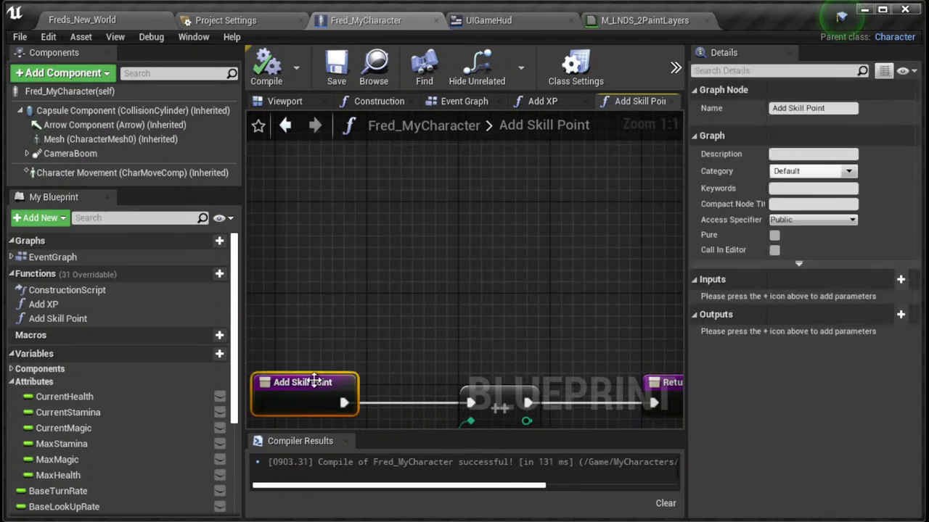
click(901, 279)
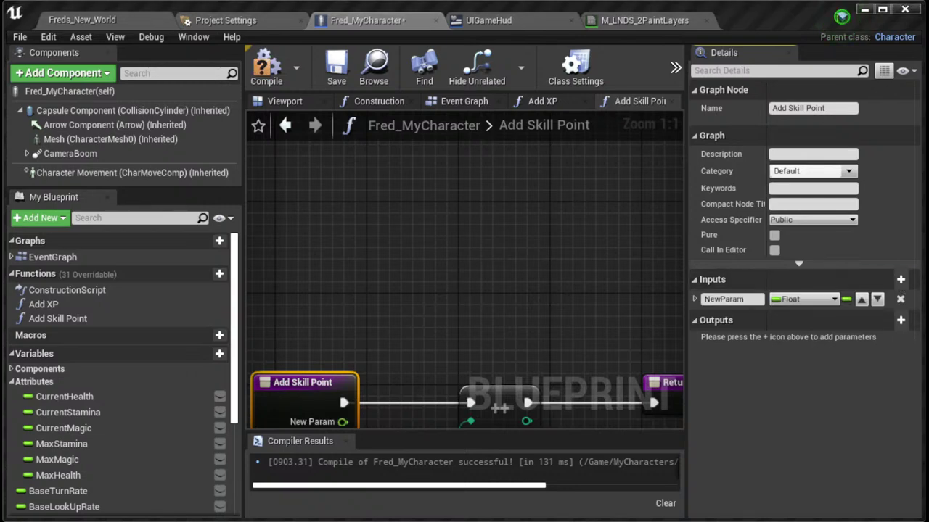
click(431, 215)
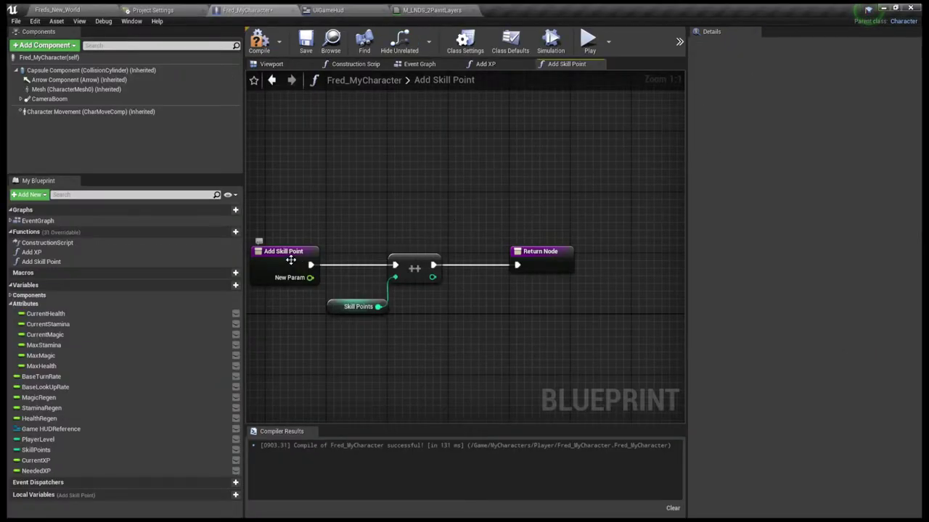
click(290, 260)
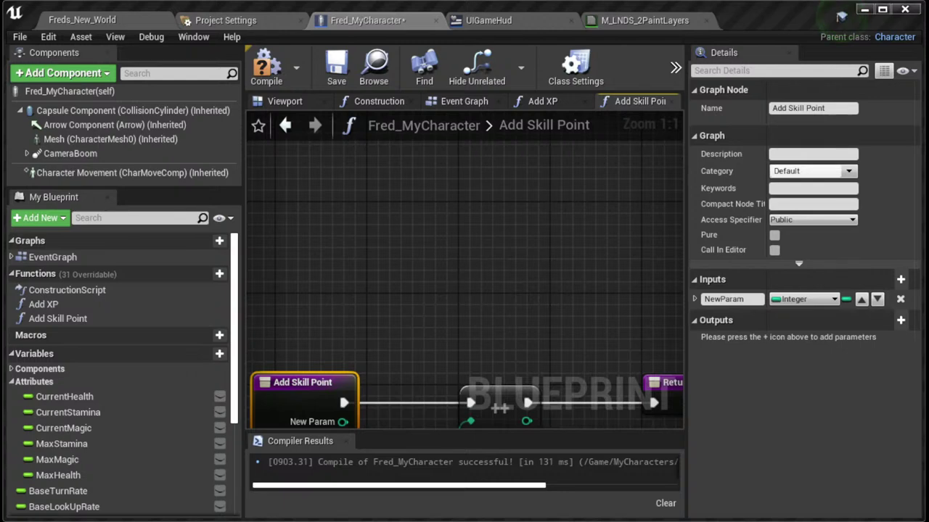
click(356, 156)
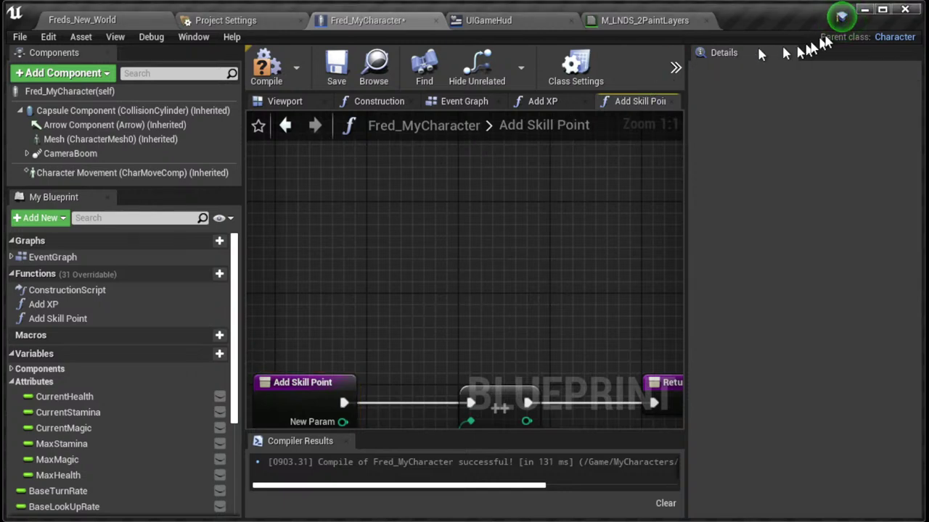
Delete the NewParam input from Add Skill Point's entry node and compile Fred_MyCharacter
click(882, 10)
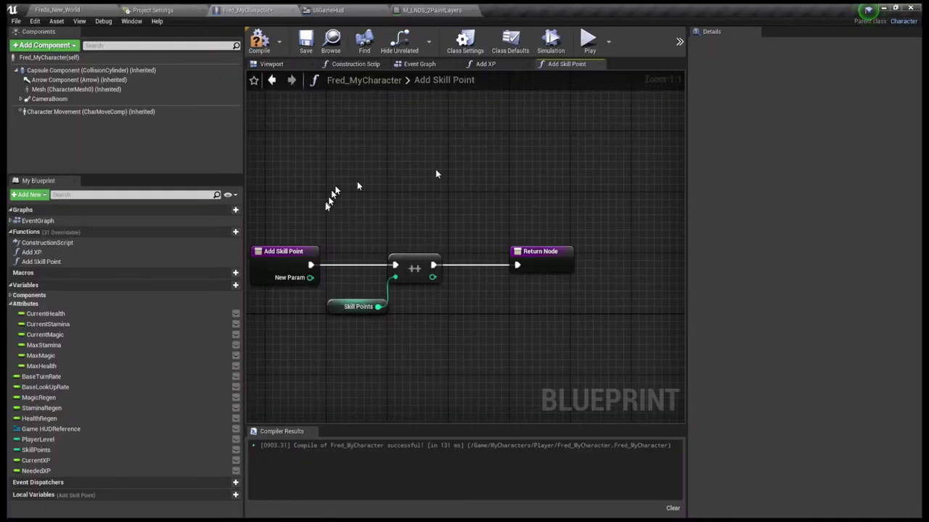
click(281, 251)
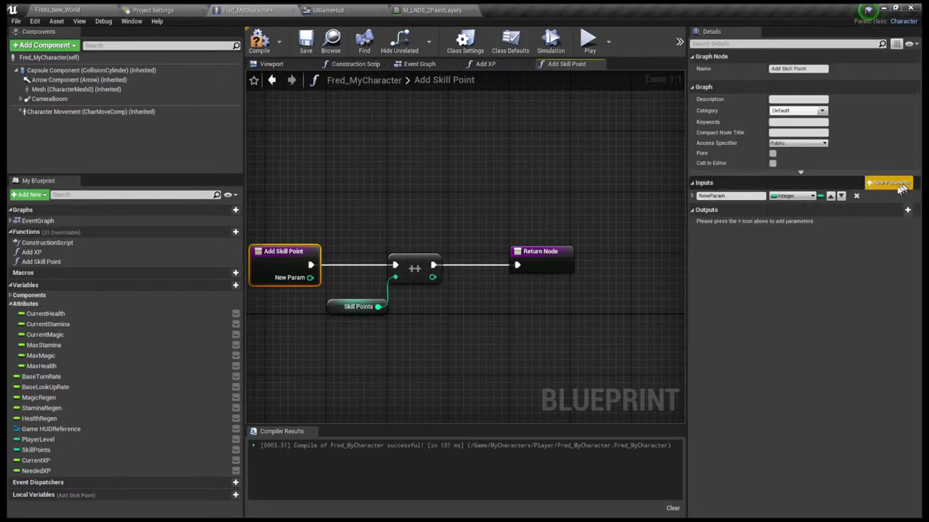
click(850, 197)
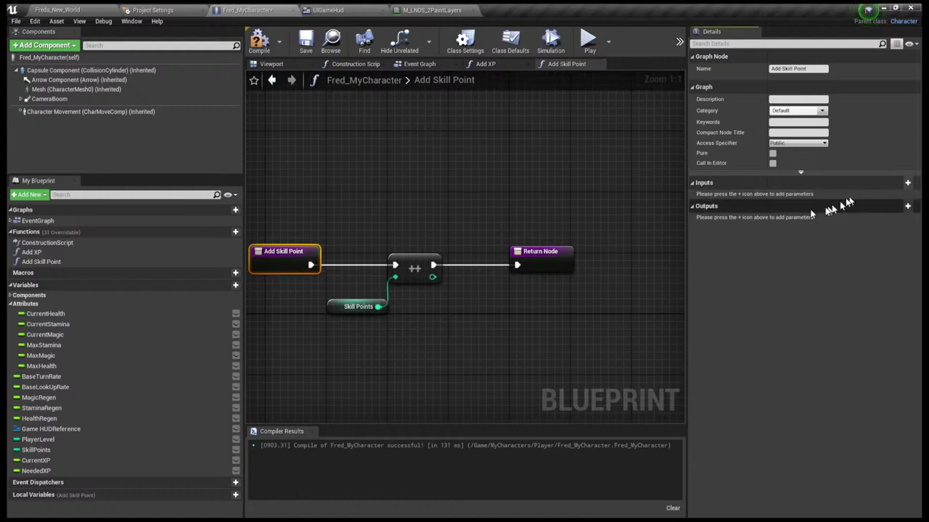
click(261, 45)
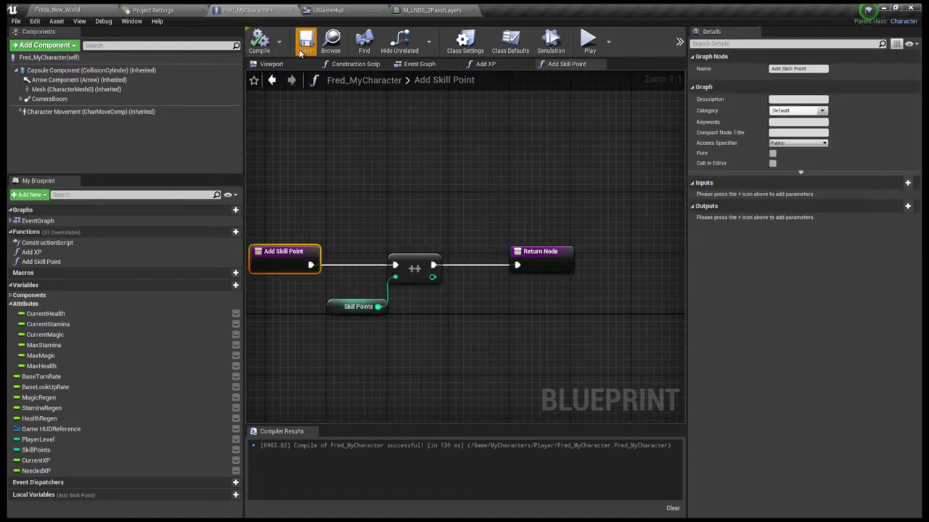
click(532, 258)
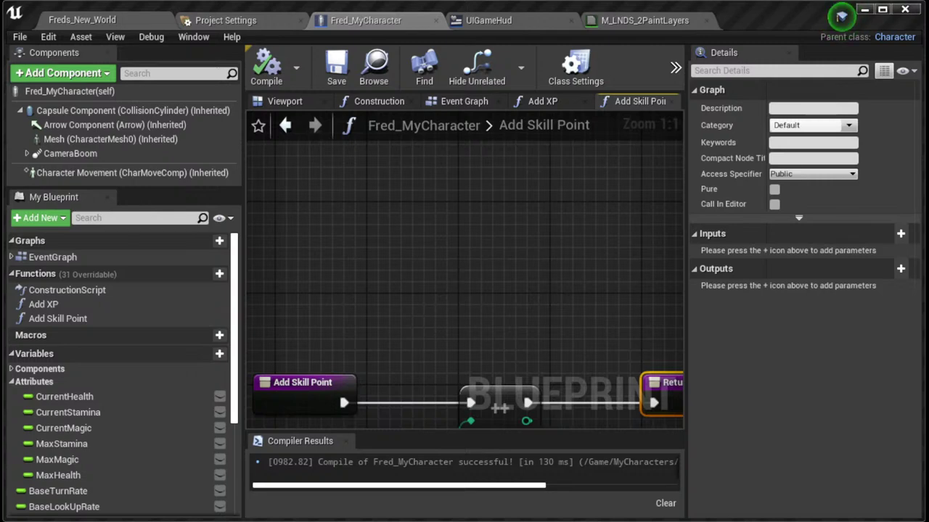
click(555, 231)
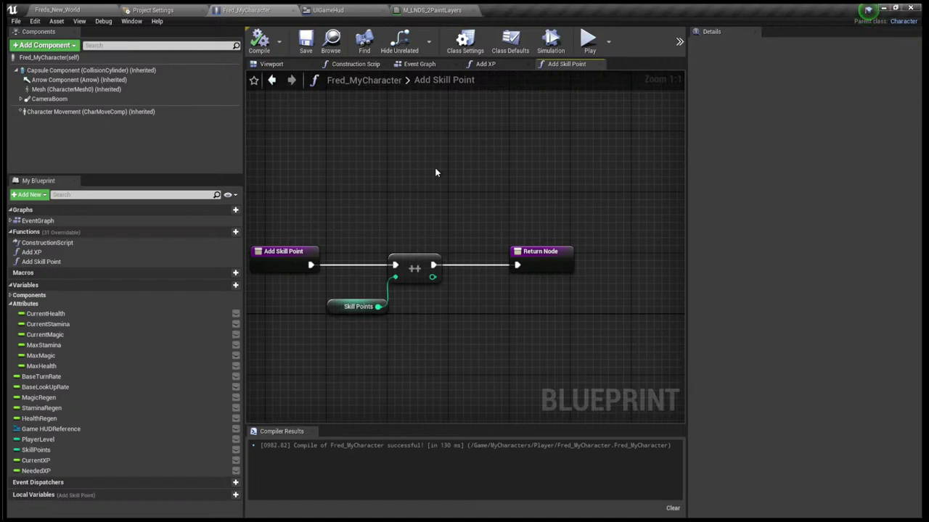
Show the Add XP entry node's Details, including its Float input Added XP
click(477, 64)
right_drag(423, 141, 684, 151)
scroll(581, 154, down, 2)
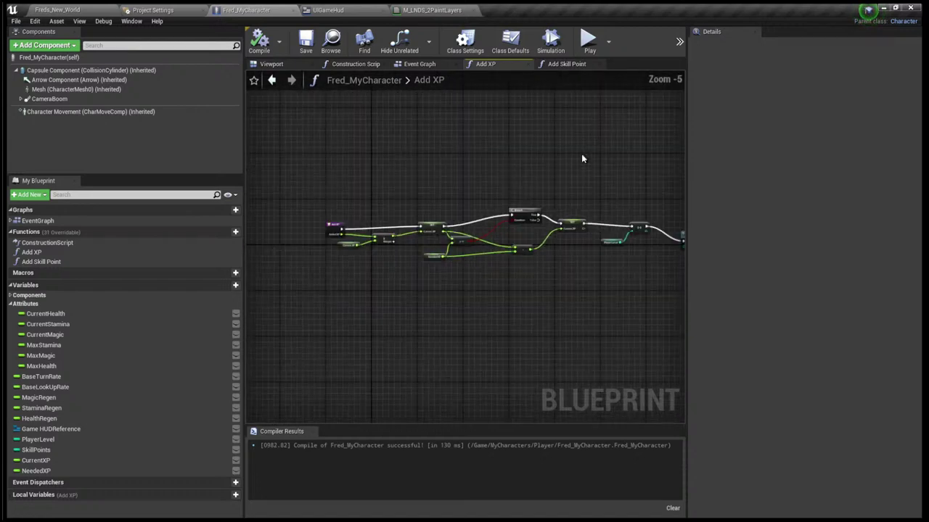
scroll(582, 154, up, 2)
right_drag(581, 154, 646, 190)
scroll(424, 156, down, 1)
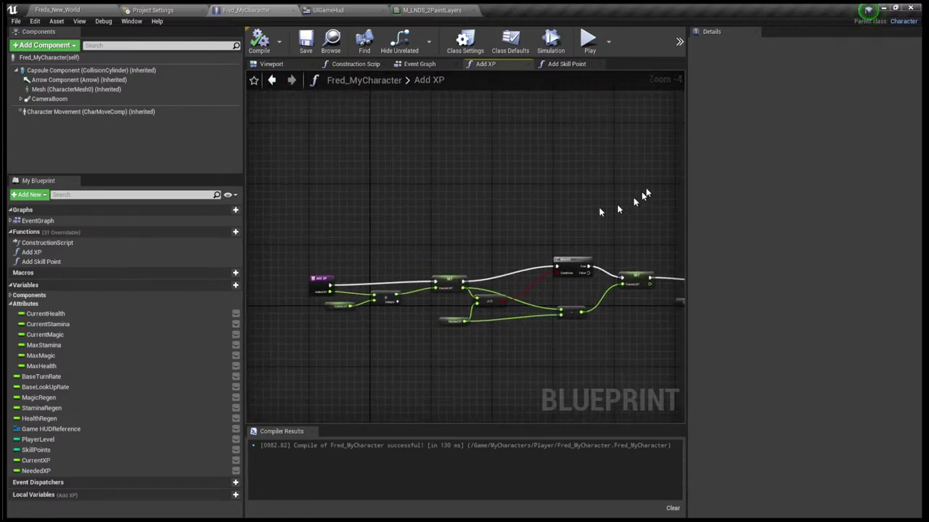
scroll(380, 231, up, 2)
right_drag(380, 230, 377, 181)
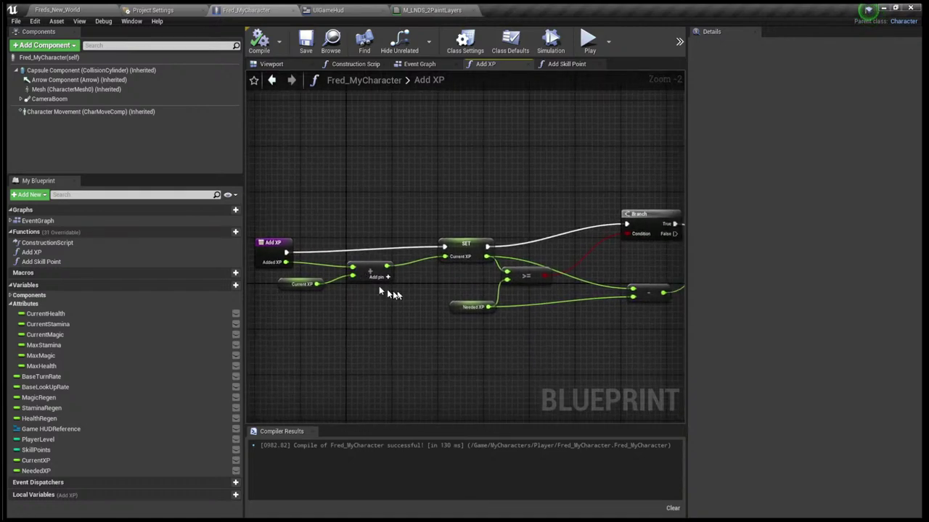
click(268, 249)
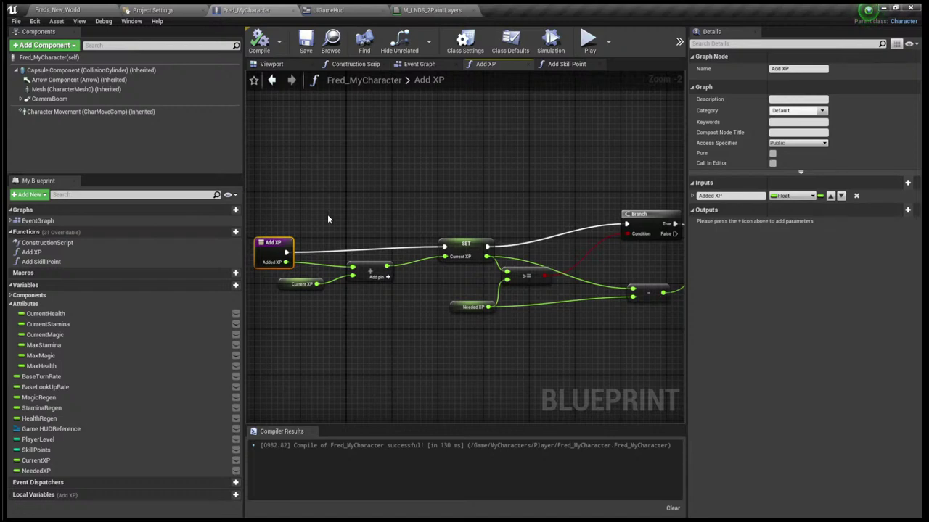
scroll(356, 211, down, 1)
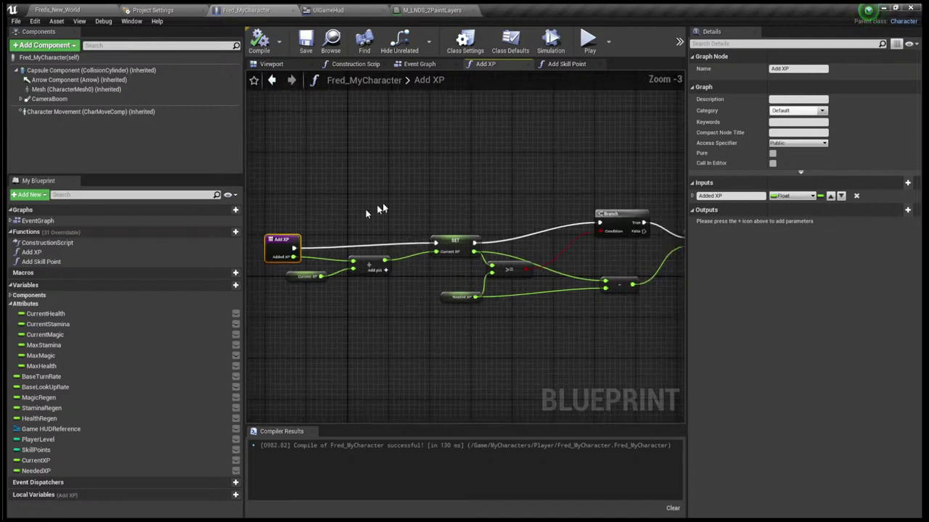
right_drag(395, 195, 351, 201)
scroll(326, 216, down, 1)
scroll(350, 201, down, 1)
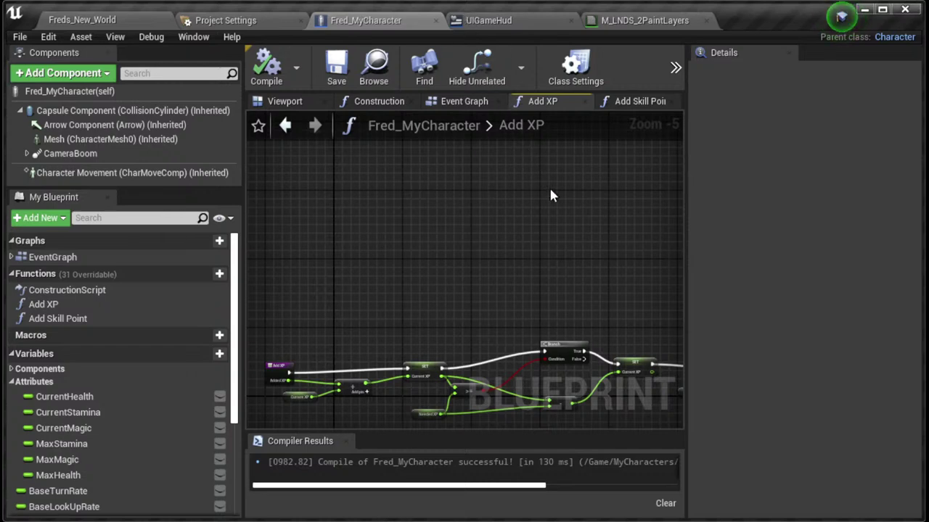
right_drag(550, 196, 434, 149)
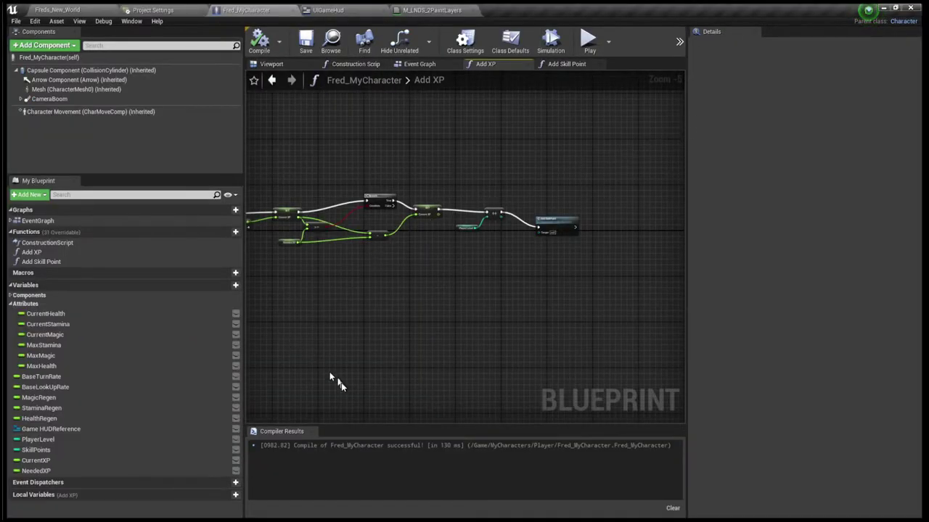
right_drag(341, 389, 417, 405)
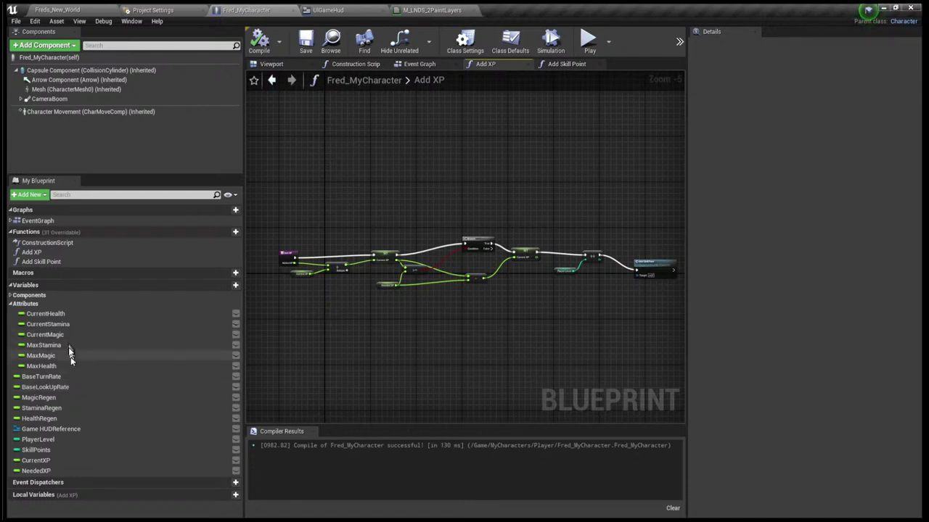
Create a SET Needed XP node from the NeededXP variable in the Add XP graph
click(53, 472)
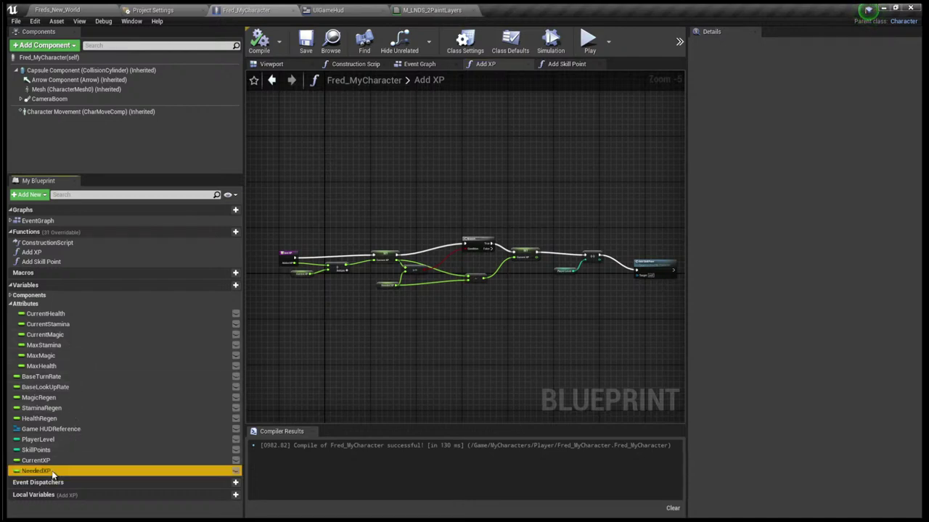
click(495, 362)
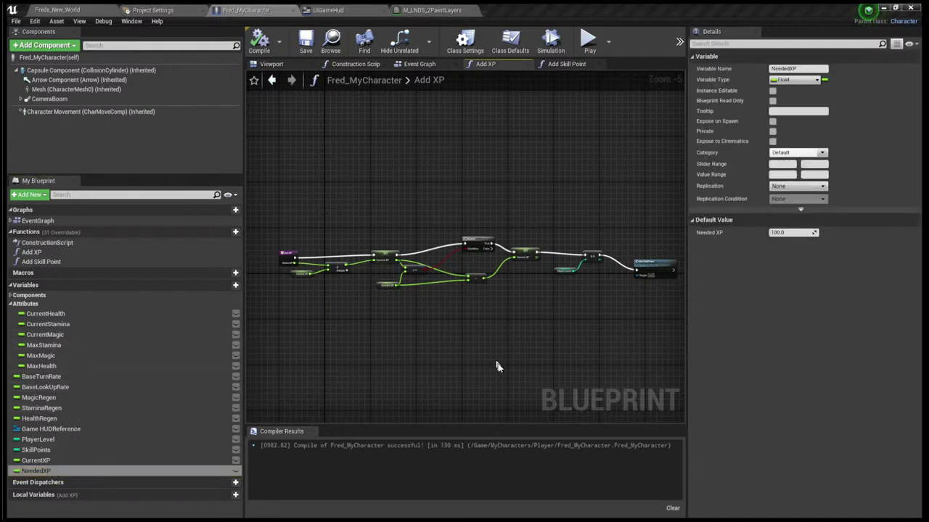
key(ctrl+v)
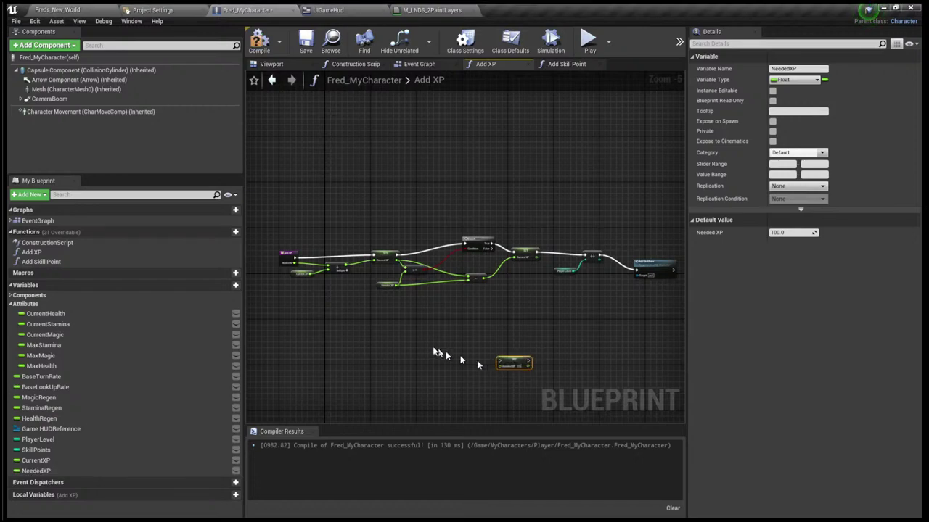
scroll(435, 352, up, 3)
right_drag(433, 346, 244, 316)
right_drag(309, 318, 253, 356)
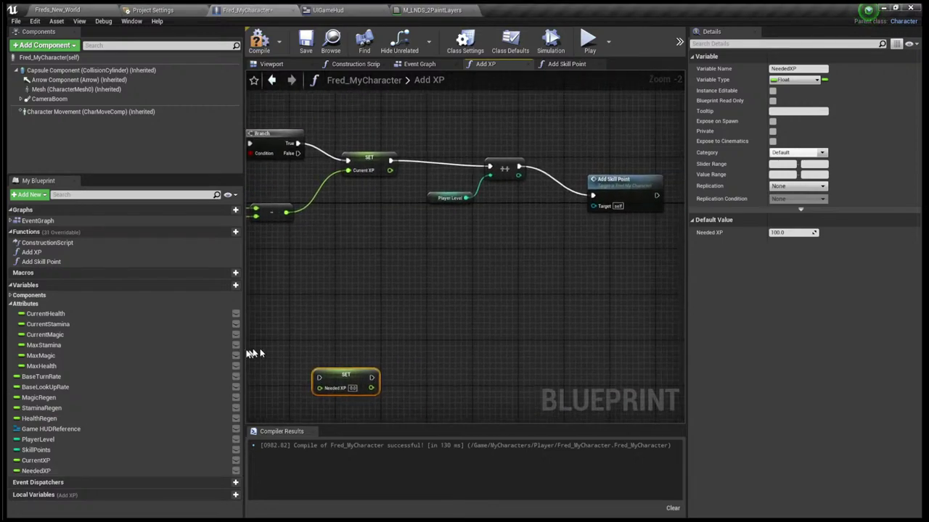
Position the SET Needed XP node just to the right of Add Skill Point
drag(358, 373, 630, 268)
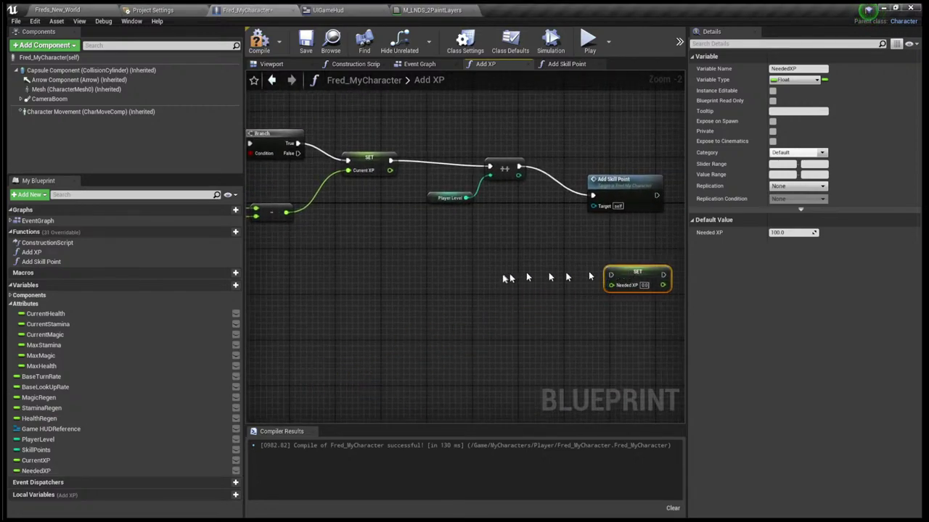
right_drag(508, 276, 274, 371)
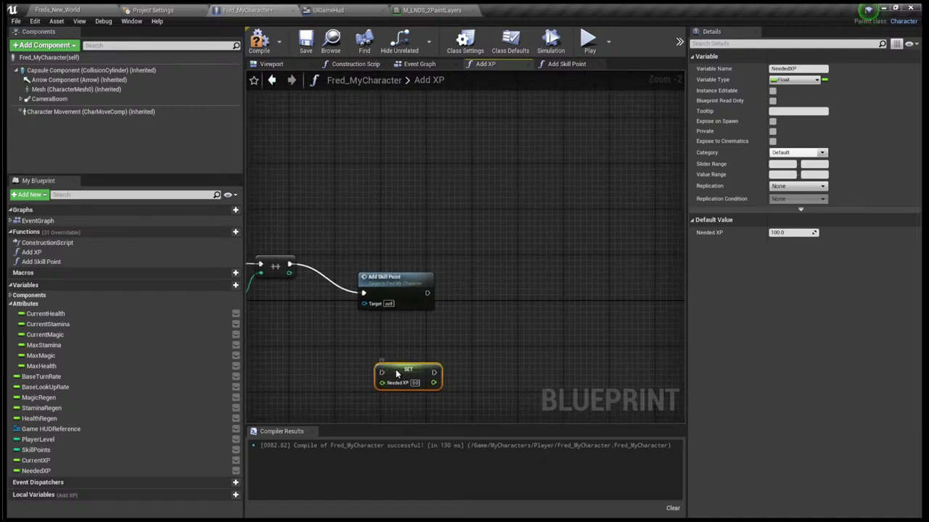
drag(395, 369, 384, 328)
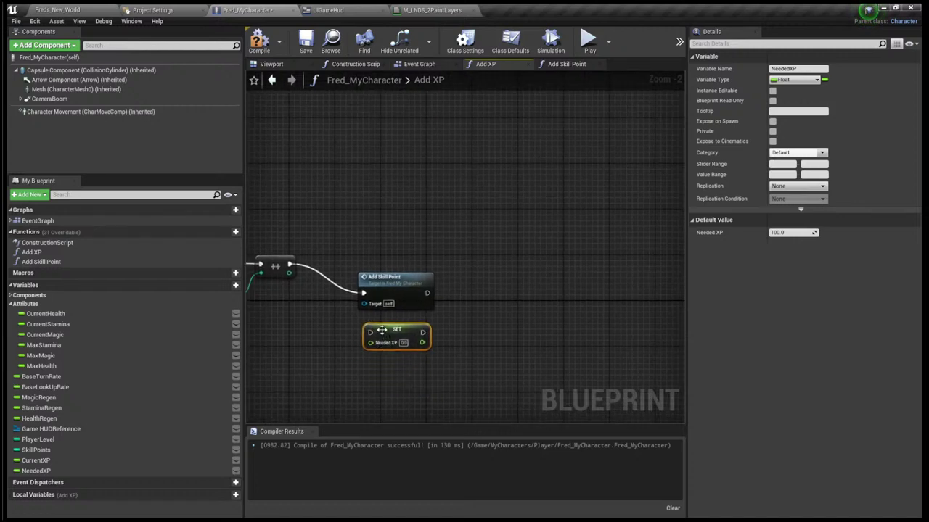
click(445, 331)
scroll(445, 330, down, 1)
scroll(446, 331, down, 1)
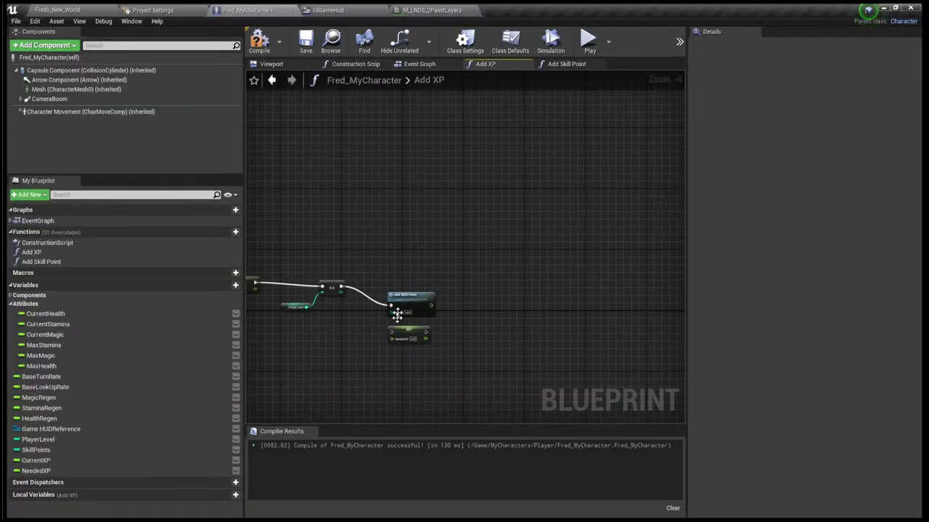
click(444, 323)
drag(438, 323, 468, 301)
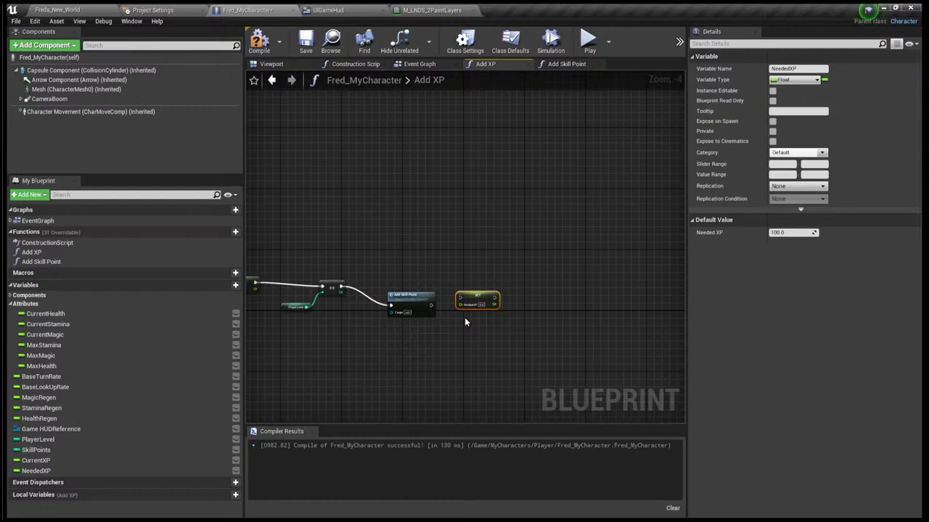
click(572, 191)
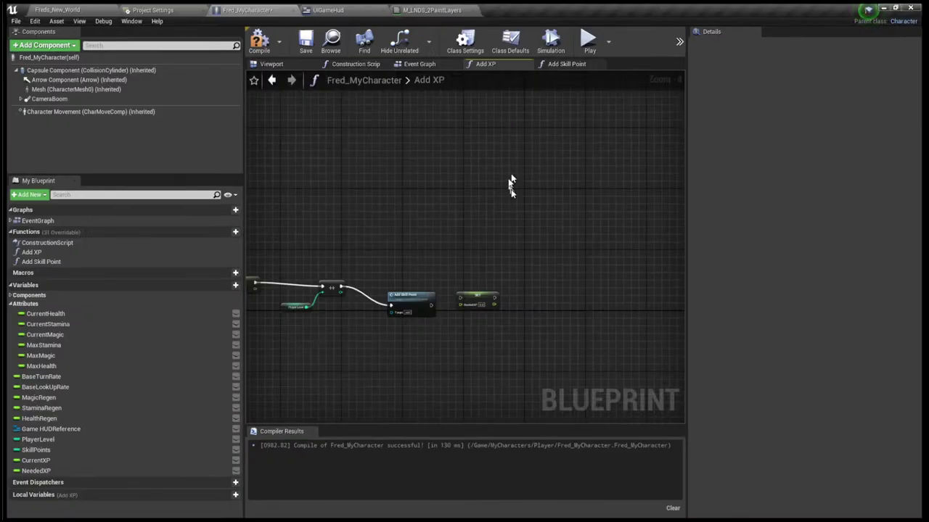
Wire Add Skill Point's exec output into SET Needed XP and line the two nodes up
scroll(511, 182, up, 2)
right_drag(513, 203, 545, 169)
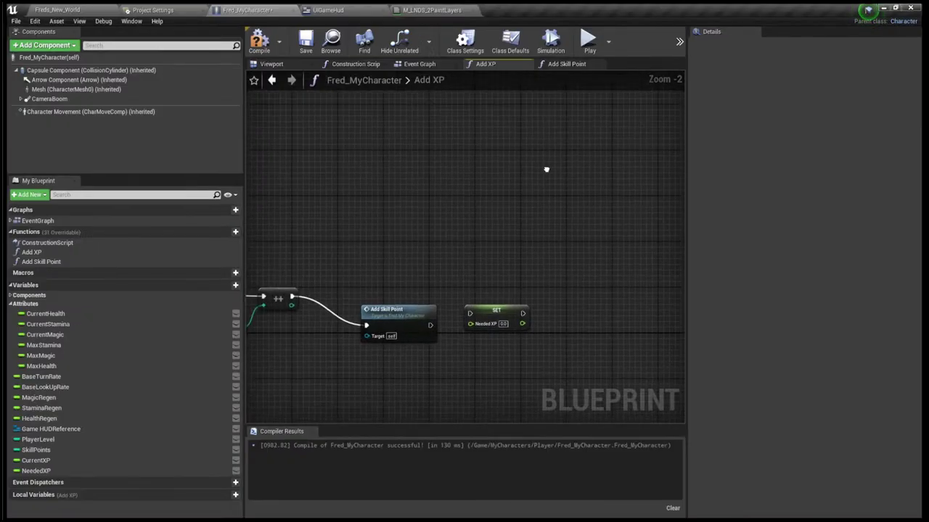
drag(429, 325, 507, 314)
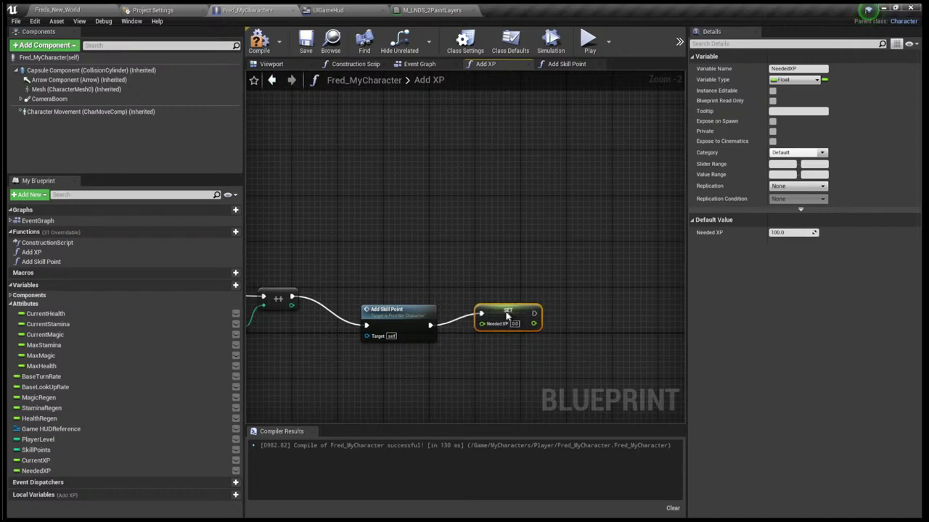
click(407, 310)
drag(406, 309, 416, 285)
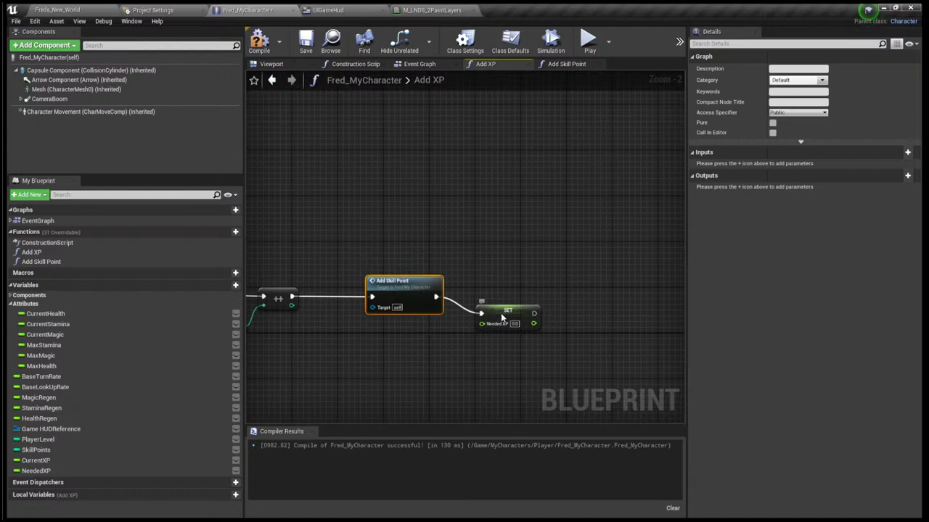
drag(501, 313, 504, 299)
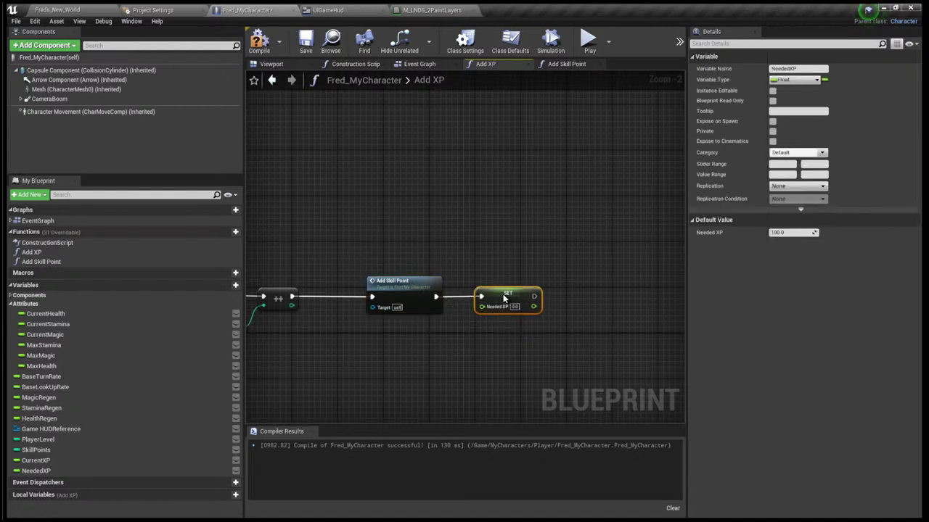
click(516, 346)
scroll(516, 346, down, 3)
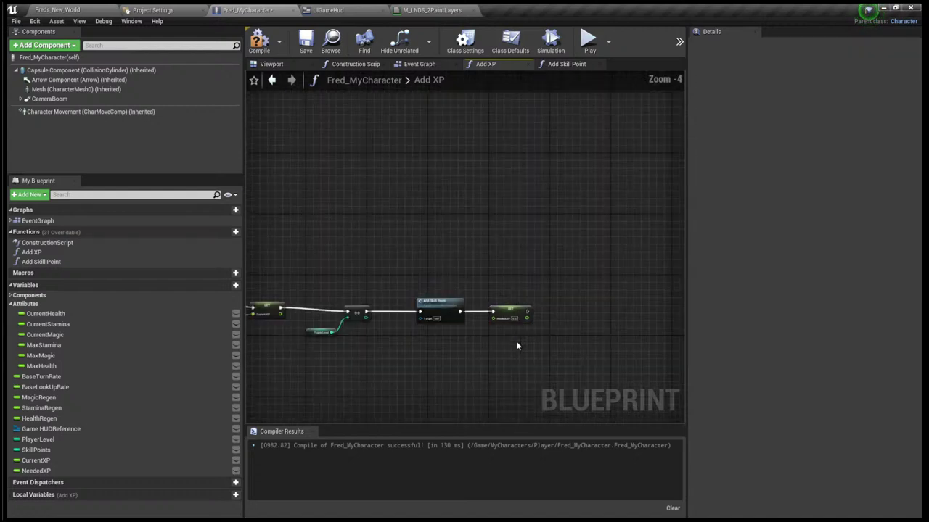
right_drag(516, 346, 643, 333)
scroll(644, 332, down, 1)
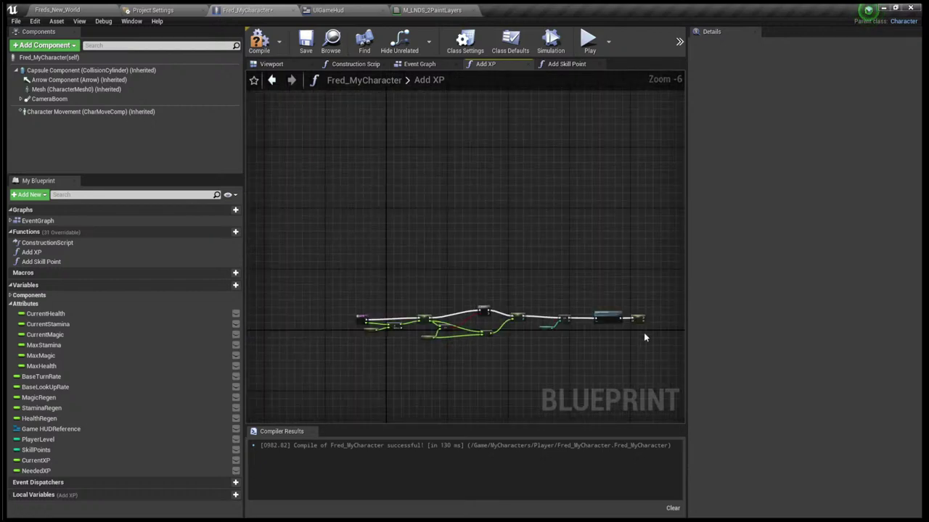
scroll(630, 347, up, 1)
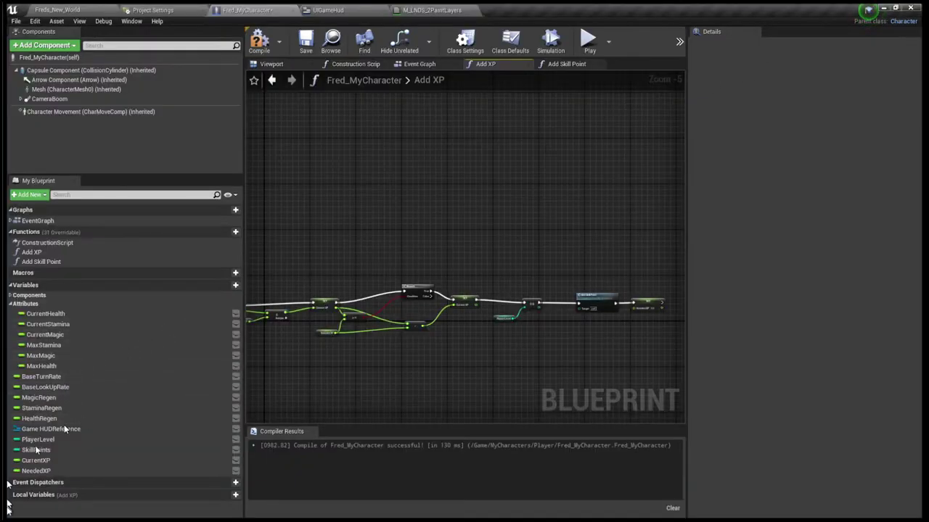
Place a Needed XP getter node below Add Skill Point in the Add XP graph
click(48, 470)
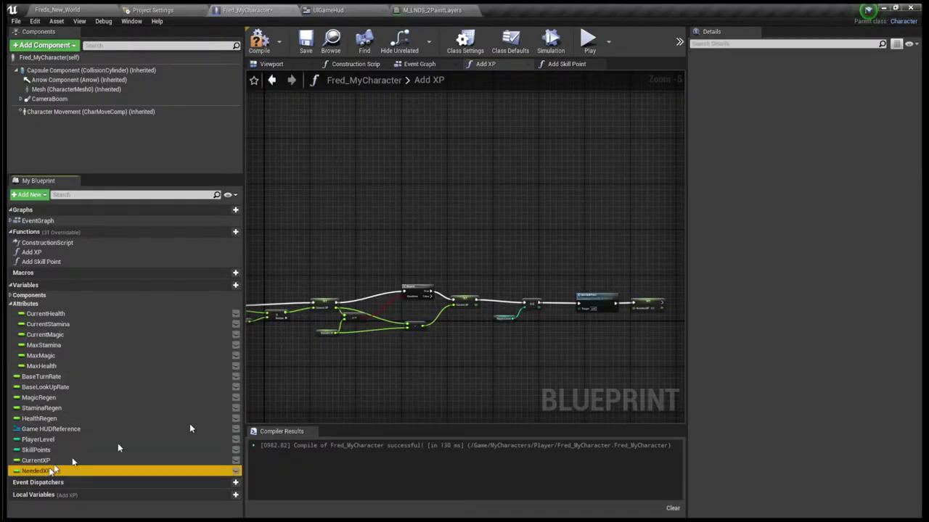
click(568, 336)
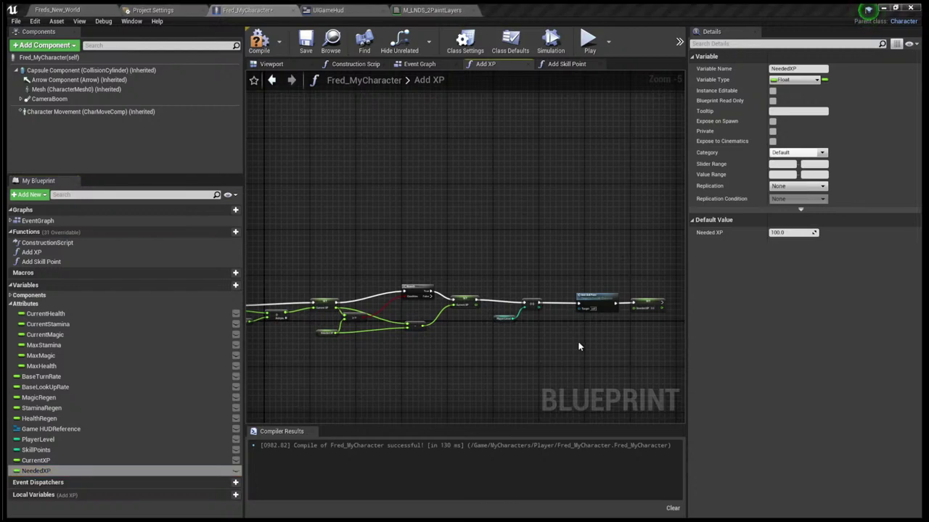
ctrl+drag(579, 347, 579, 341)
scroll(530, 341, up, 3)
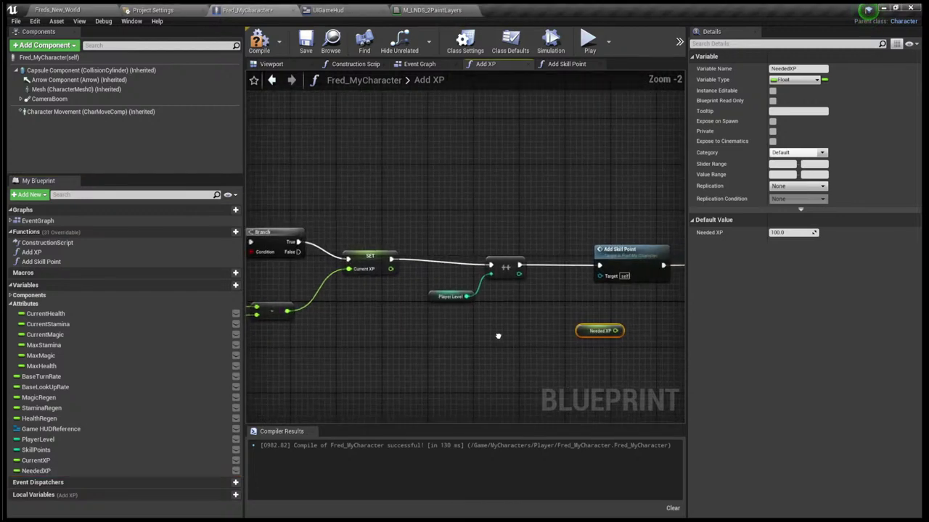
right_drag(498, 336, 341, 363)
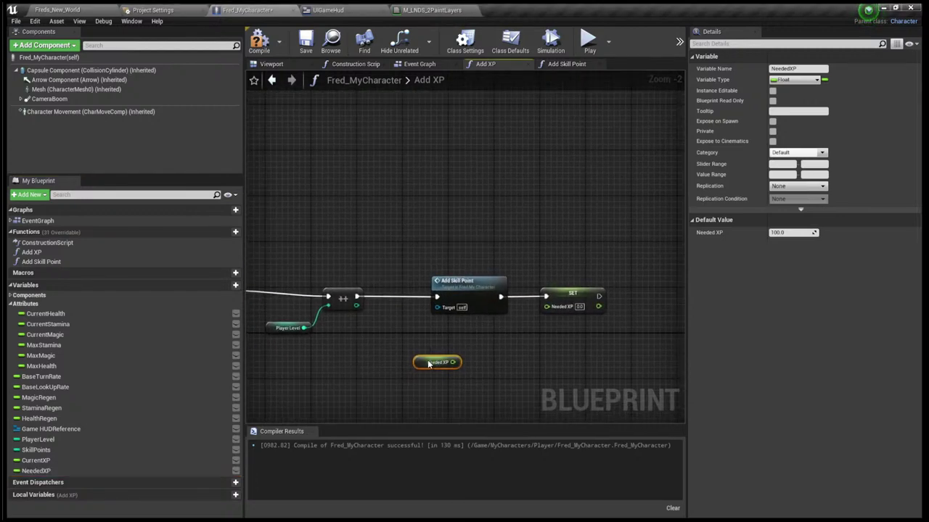
drag(428, 364, 417, 345)
double_click(570, 11)
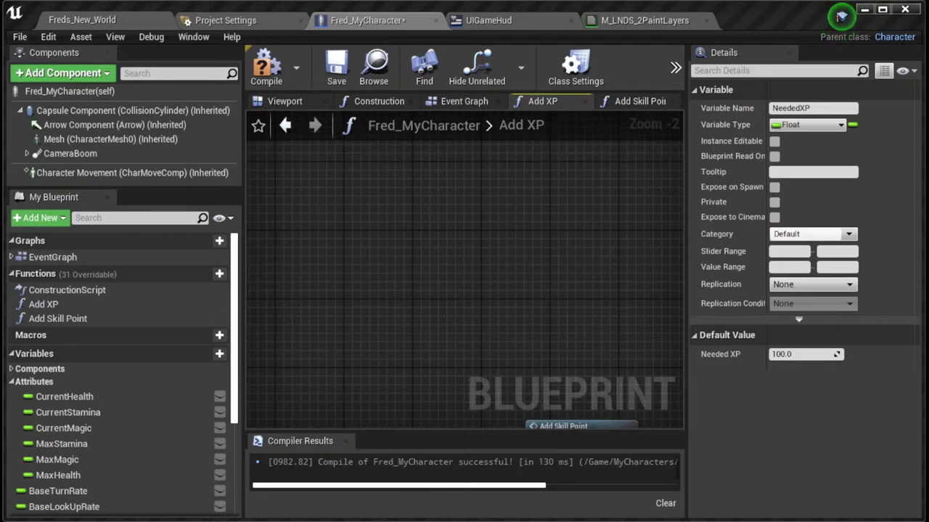
At 1:1 zoom, pull a wire from the Needed XP getter's output pin
click(473, 349)
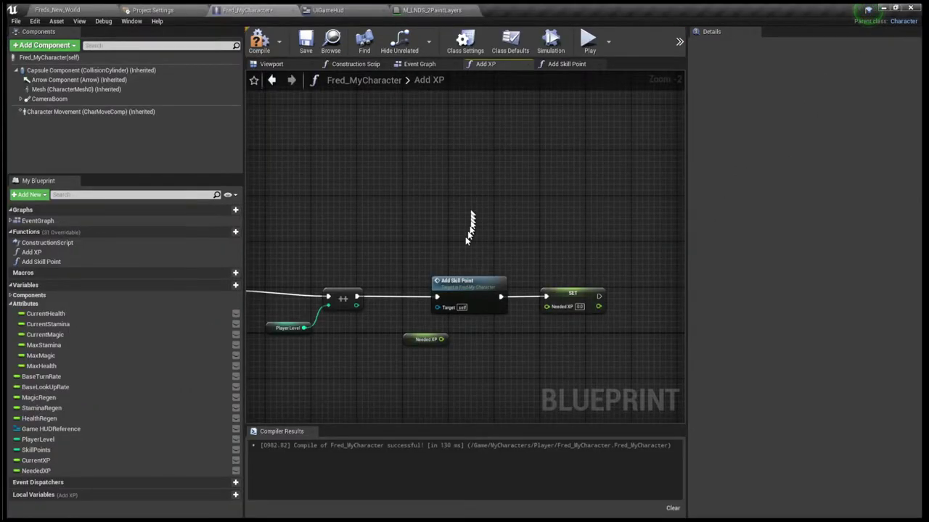
scroll(440, 294, up, 2)
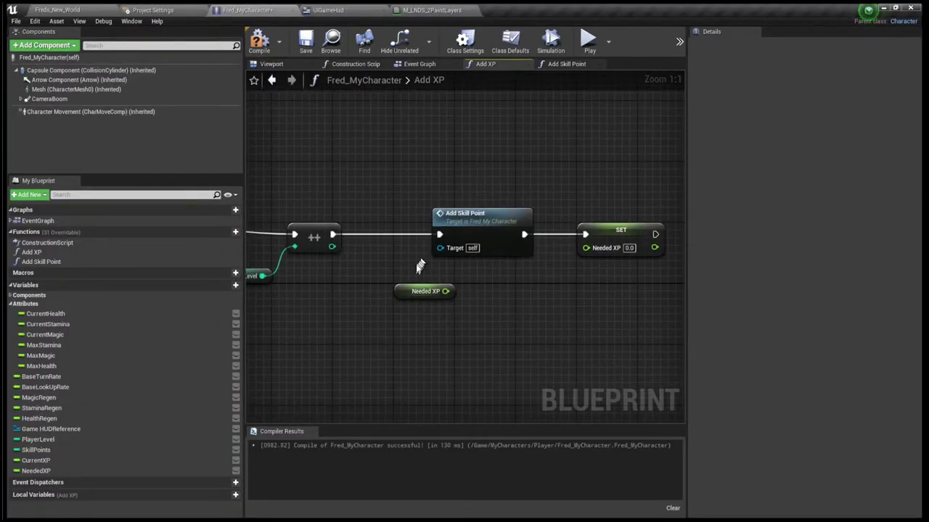
drag(444, 291, 504, 297)
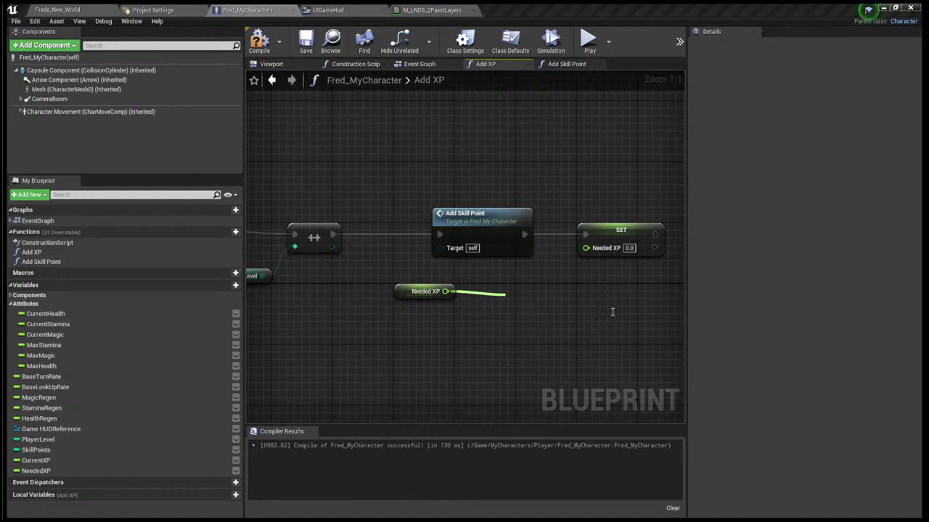
Create a float * float node fed by Needed XP and place it beside the getter
click(562, 360)
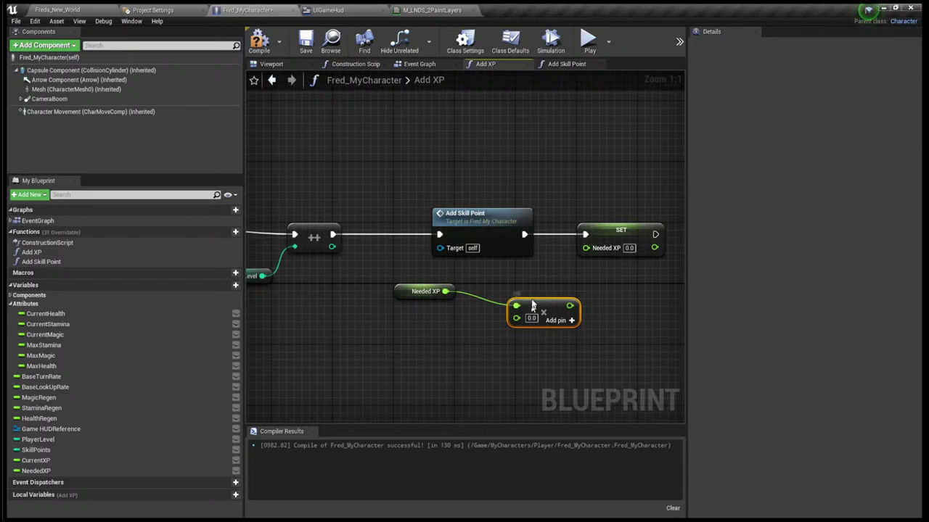
drag(530, 304, 536, 288)
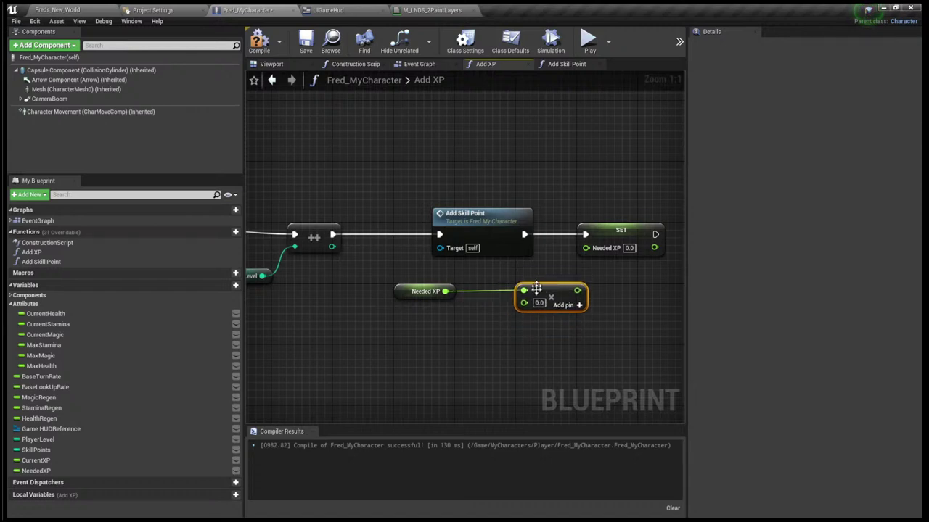
click(556, 374)
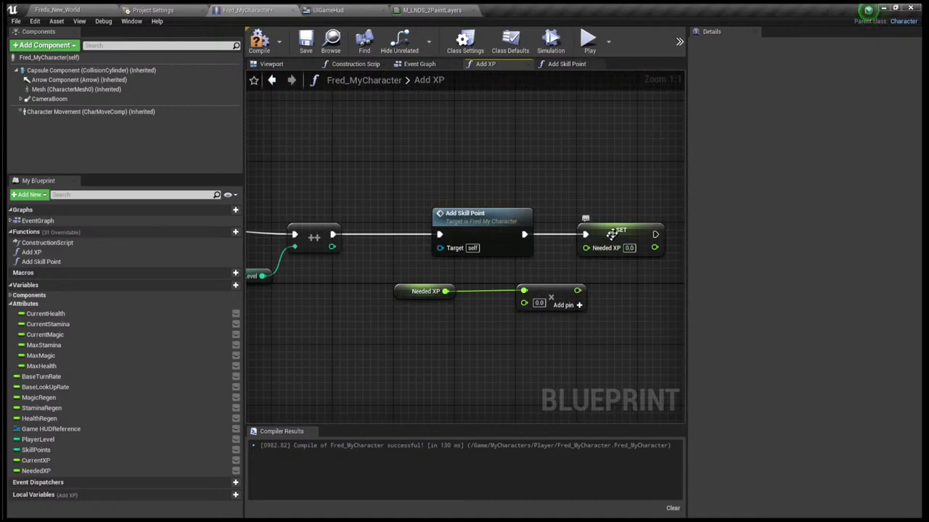
Connect the multiply result to SET Needed XP's input and review the whole chain
drag(612, 234, 628, 234)
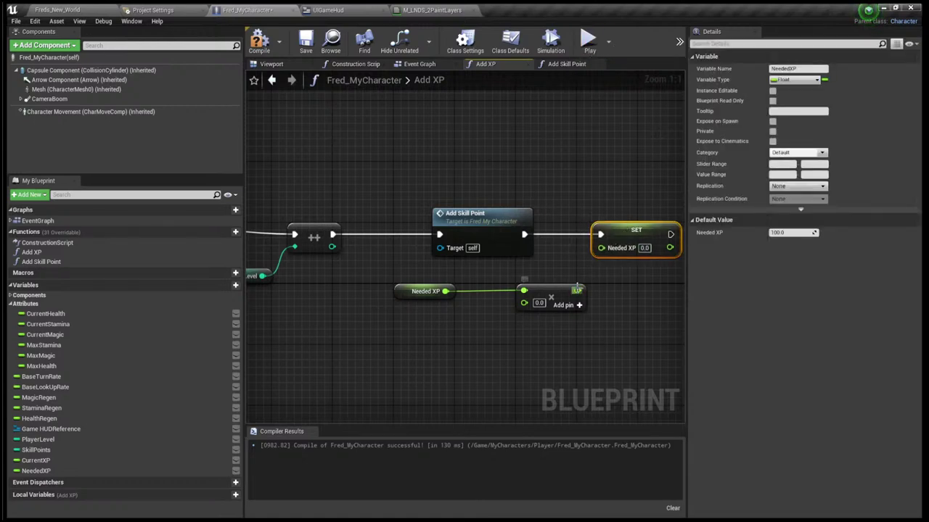
drag(578, 290, 608, 252)
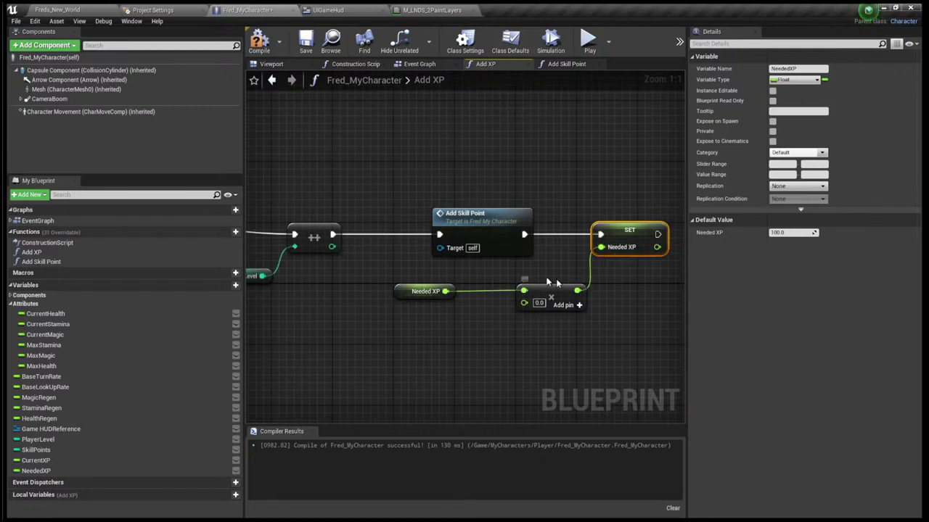
scroll(627, 309, down, 2)
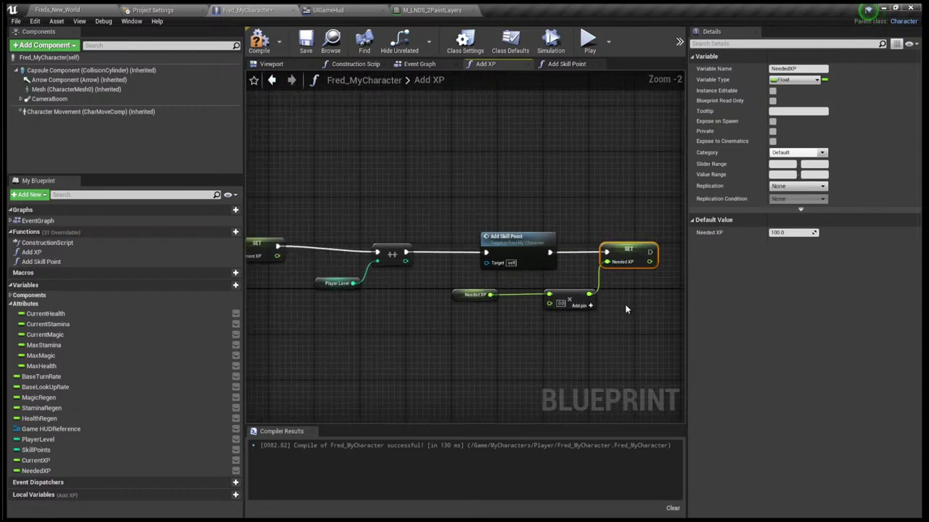
right_drag(627, 308, 509, 321)
click(509, 320)
scroll(508, 317, down, 2)
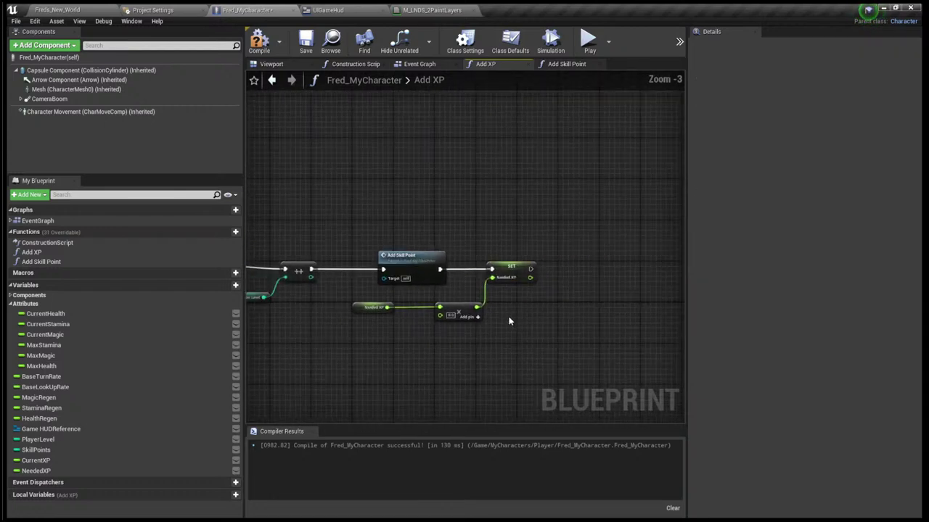
mouse_move(591, 317)
right_down()
mouse_move(624, 333)
mouse_move(587, 317)
right_up()
scroll(587, 317, down, 2)
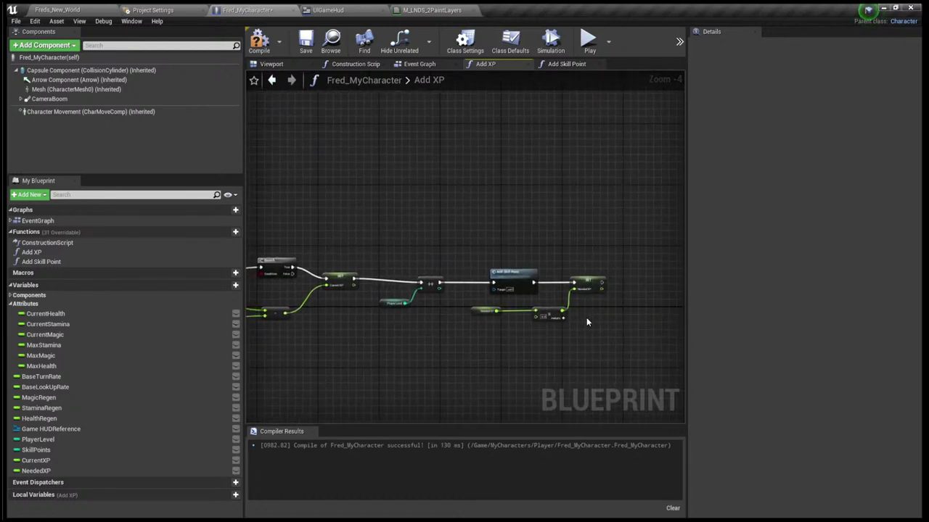
scroll(586, 320, up, 1)
scroll(586, 322, up, 2)
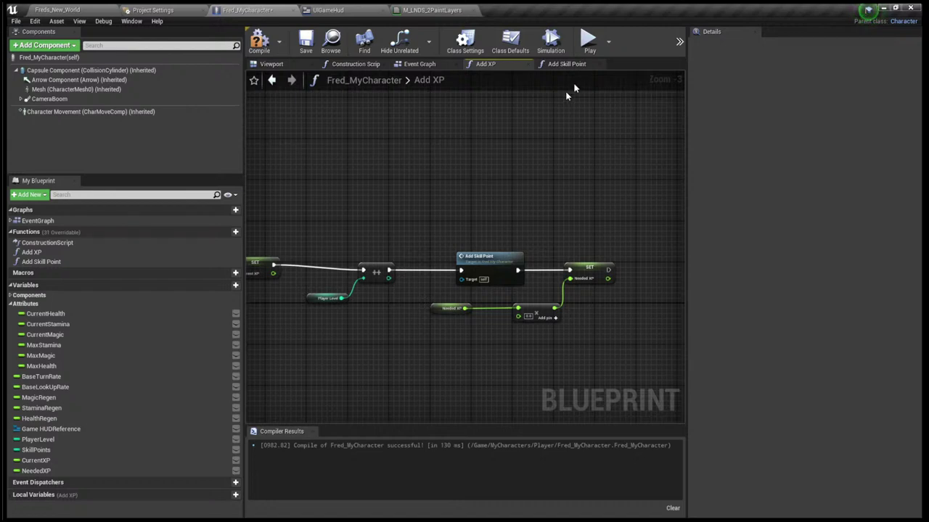
right_drag(504, 141, 498, 211)
scroll(647, 183, down, 2)
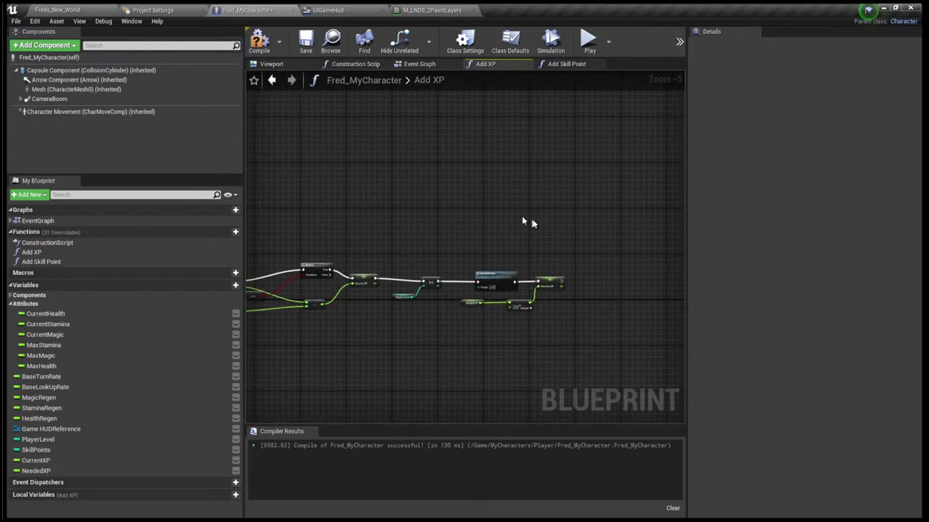
scroll(533, 224, up, 3)
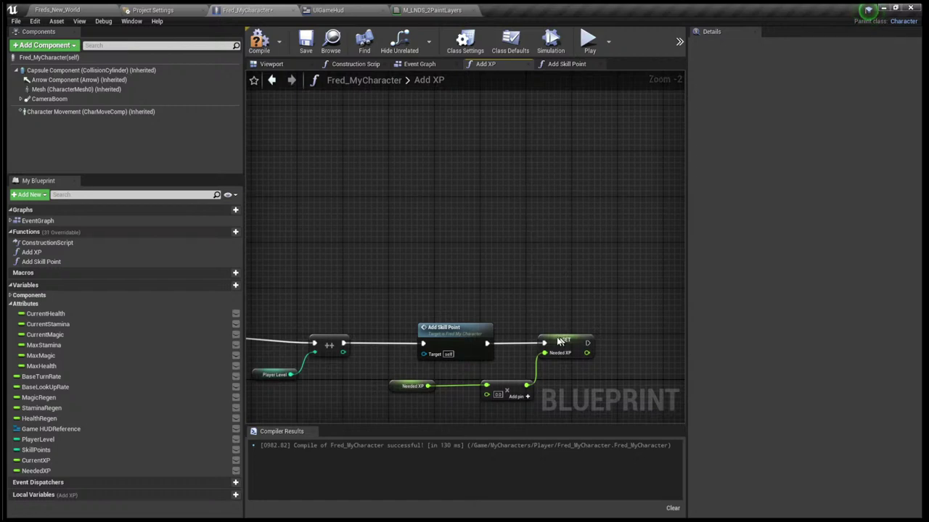
drag(561, 338, 549, 339)
click(566, 306)
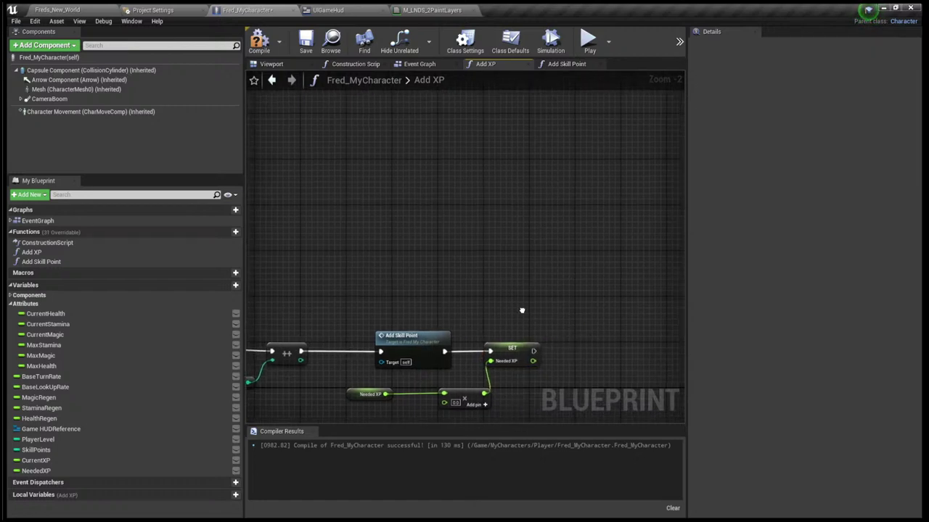
scroll(522, 314, down, 2)
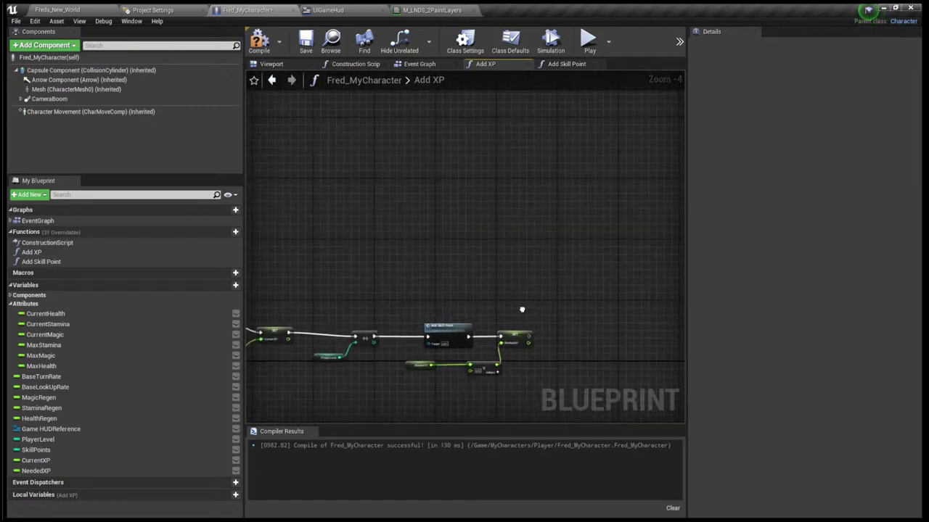
right_drag(526, 305, 682, 337)
right_drag(747, 339, 477, 329)
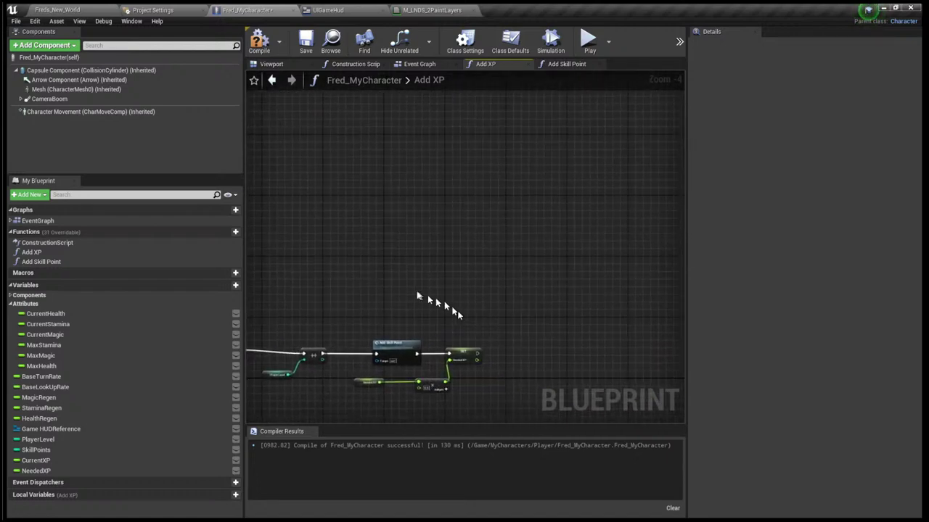
scroll(410, 294, down, 1)
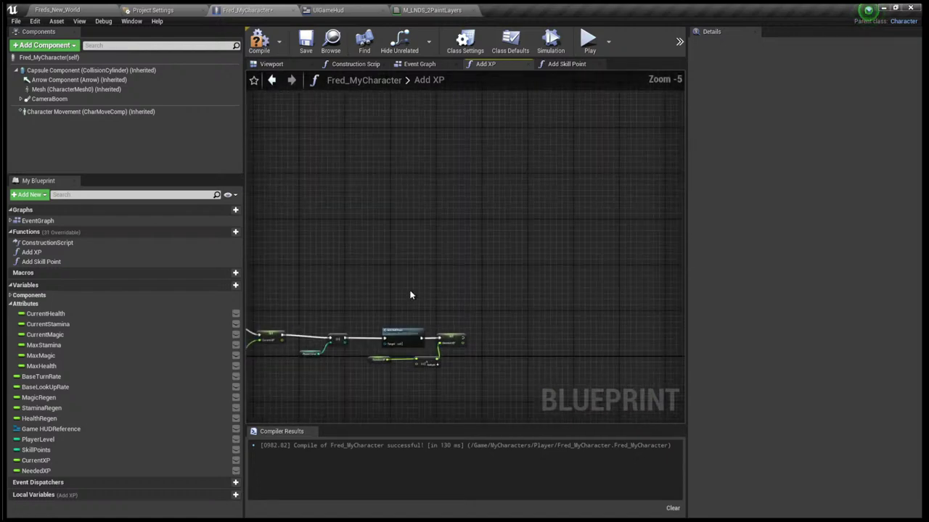
right_drag(410, 294, 631, 312)
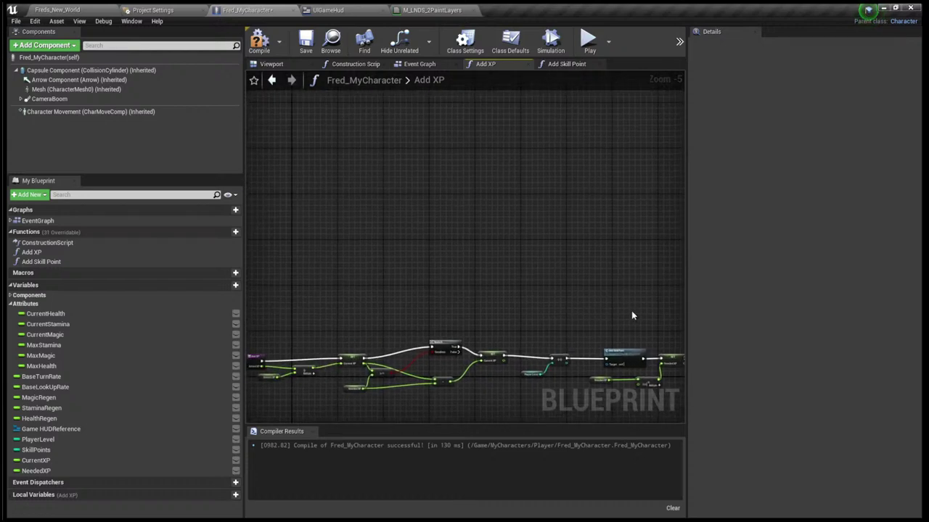
scroll(627, 312, down, 1)
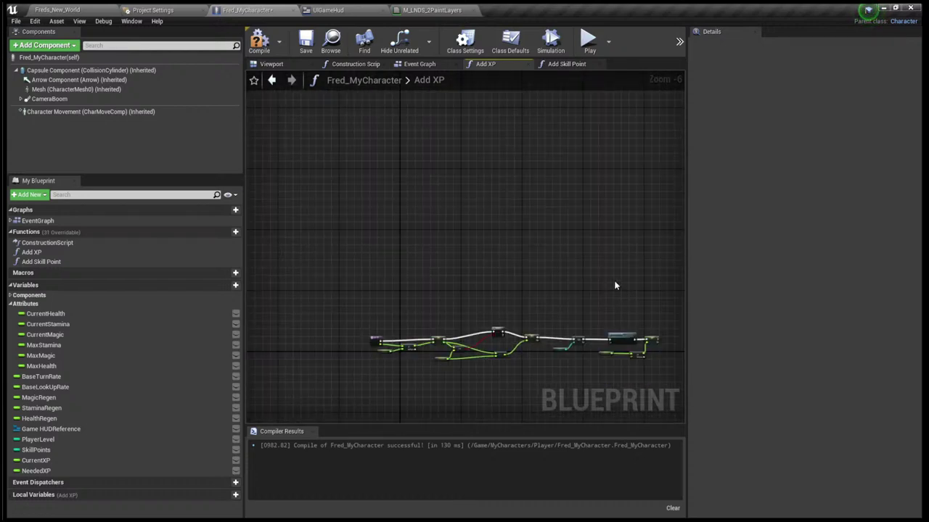
scroll(600, 255, up, 1)
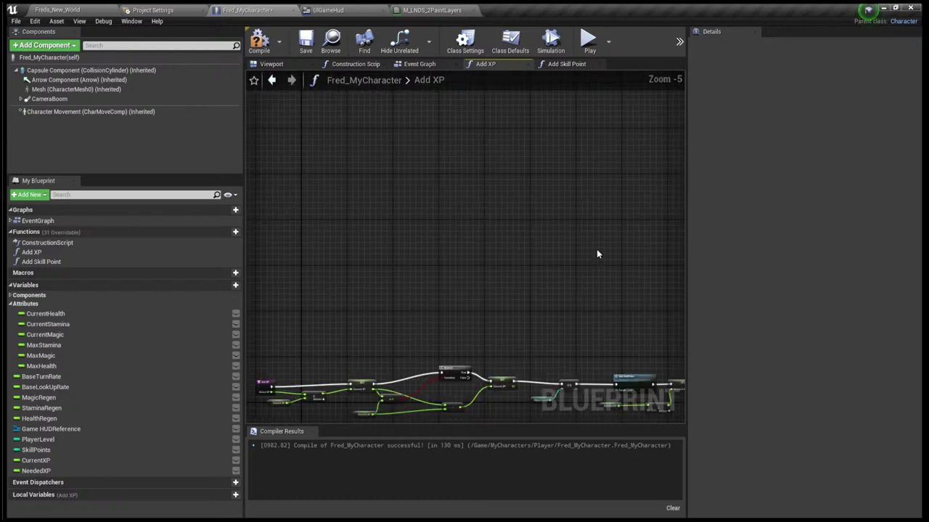
right_drag(597, 249, 523, 201)
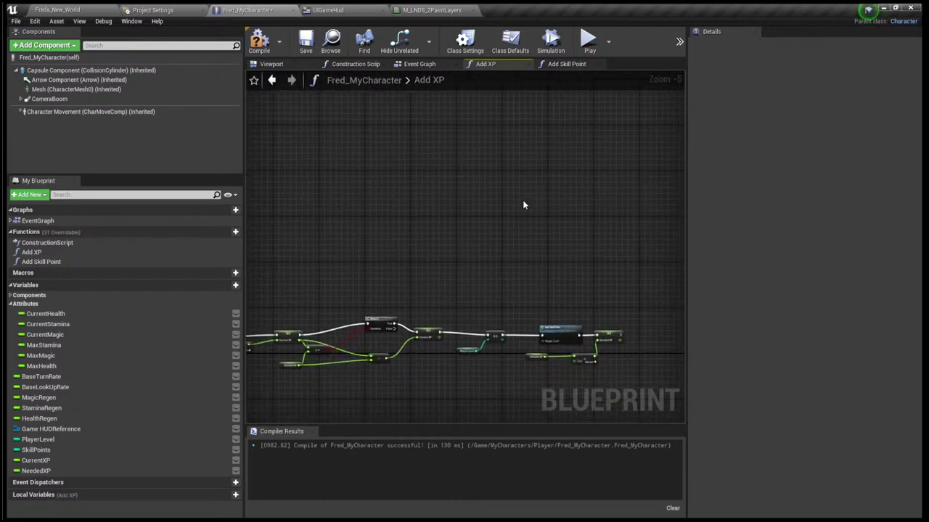
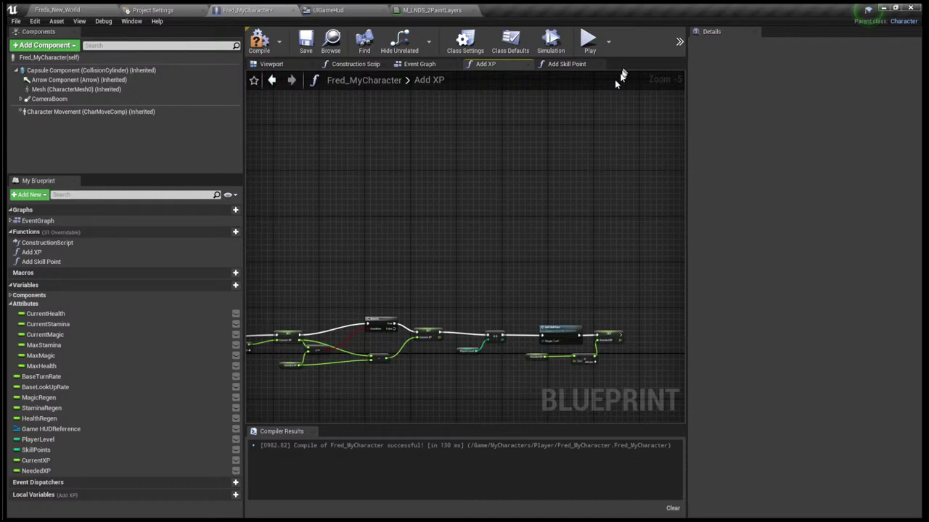
Set the second input of the Multiply node after Add Skill Point to 2.0
scroll(583, 171, up, 1)
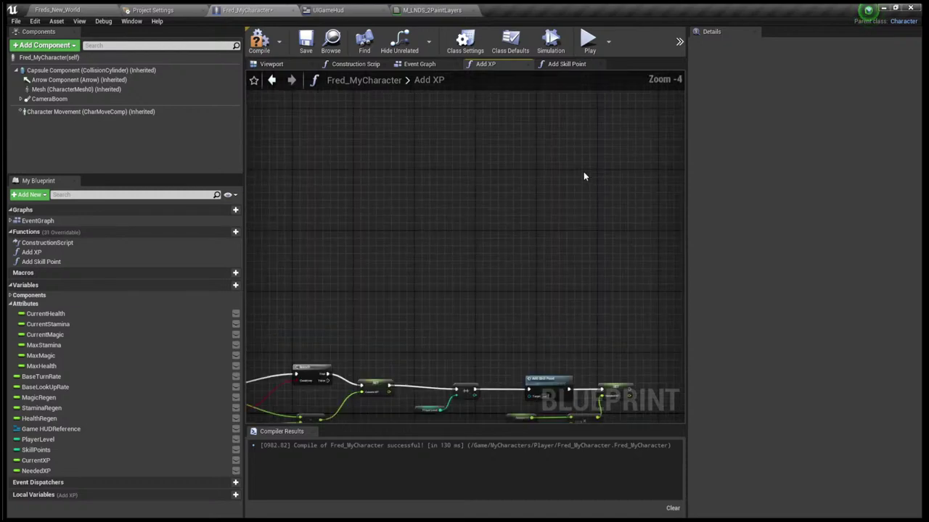
right_drag(583, 171, 501, 95)
scroll(472, 108, up, 1)
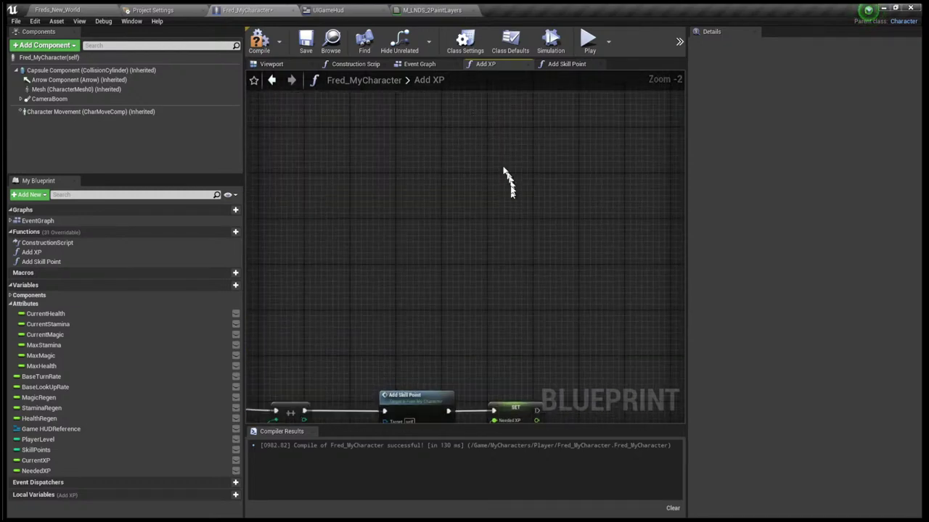
scroll(522, 118, up, 1)
right_drag(514, 210, 518, 101)
right_drag(501, 166, 506, 135)
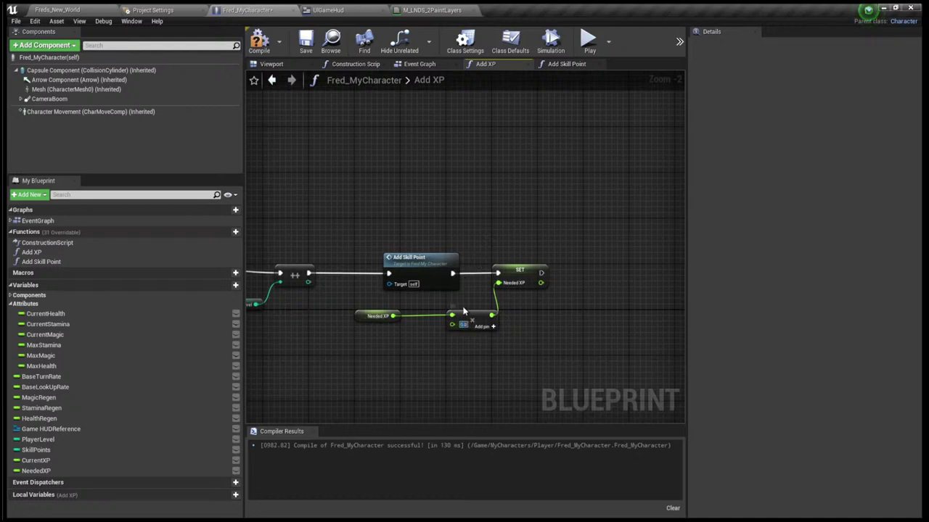
right_drag(472, 319, 487, 305)
scroll(479, 310, up, 1)
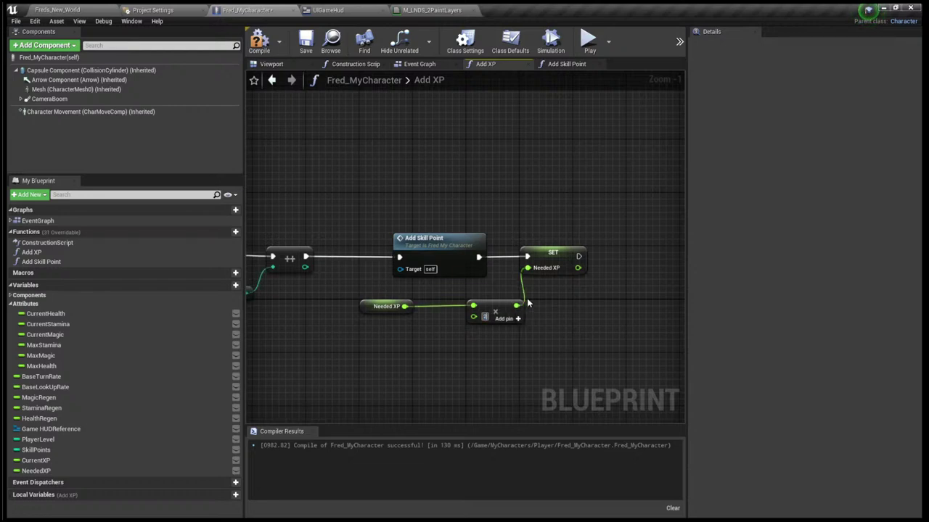
click(516, 292)
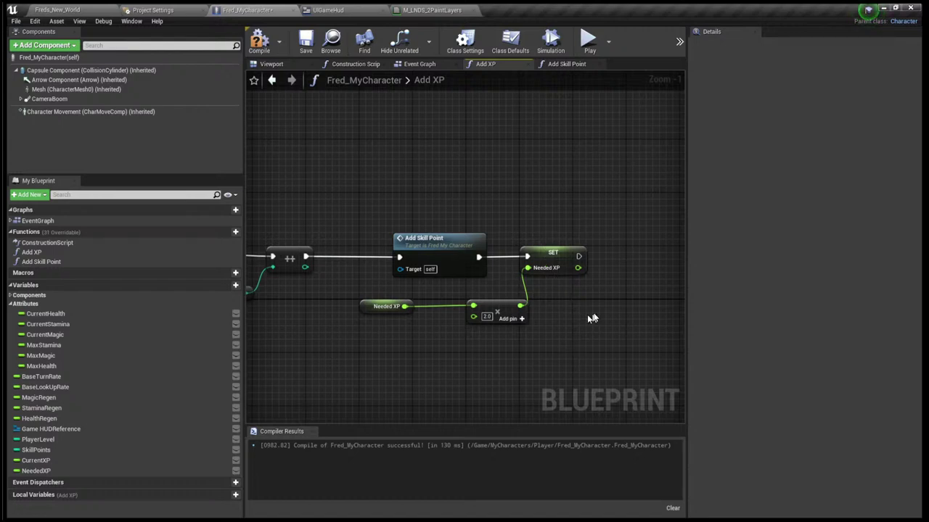
scroll(595, 317, down, 1)
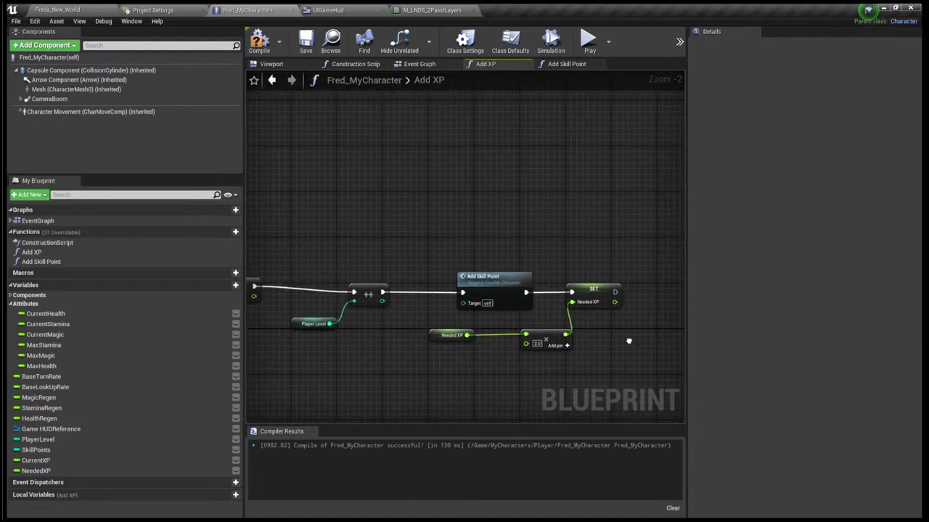
scroll(608, 346, down, 1)
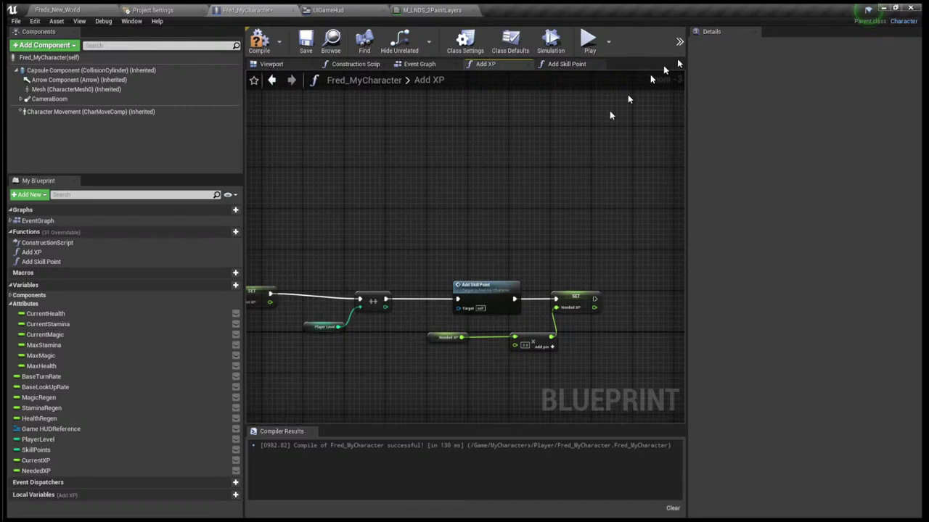
Confirm NeededXP defaults to 100.0, then save the Fred_MyCharacter blueprint
click(444, 337)
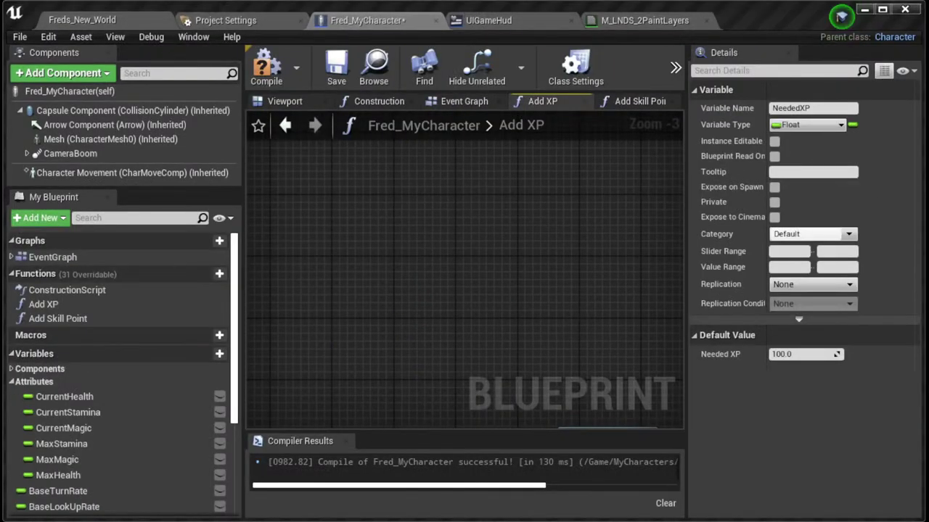
click(336, 239)
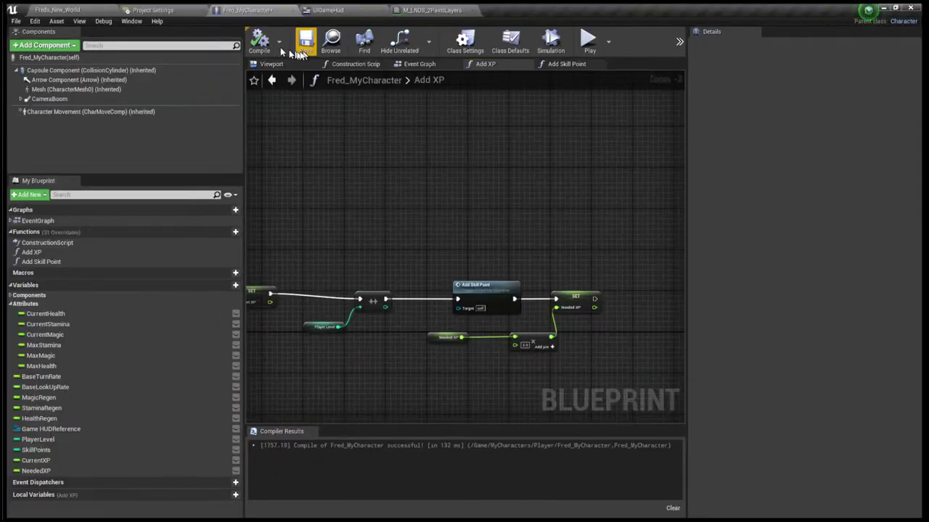
click(307, 45)
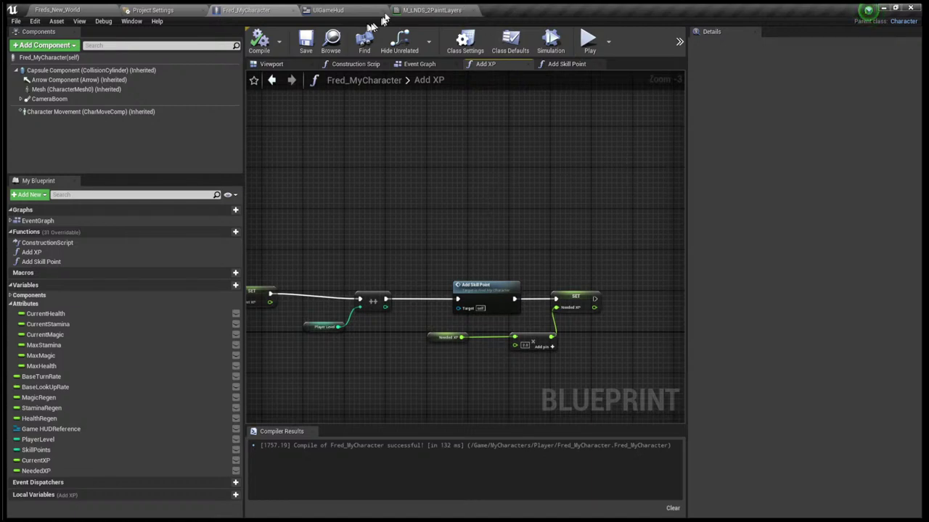
Switch from the M_LNDS_2PaintLayers material editor to the UIGameHud widget designer
click(424, 11)
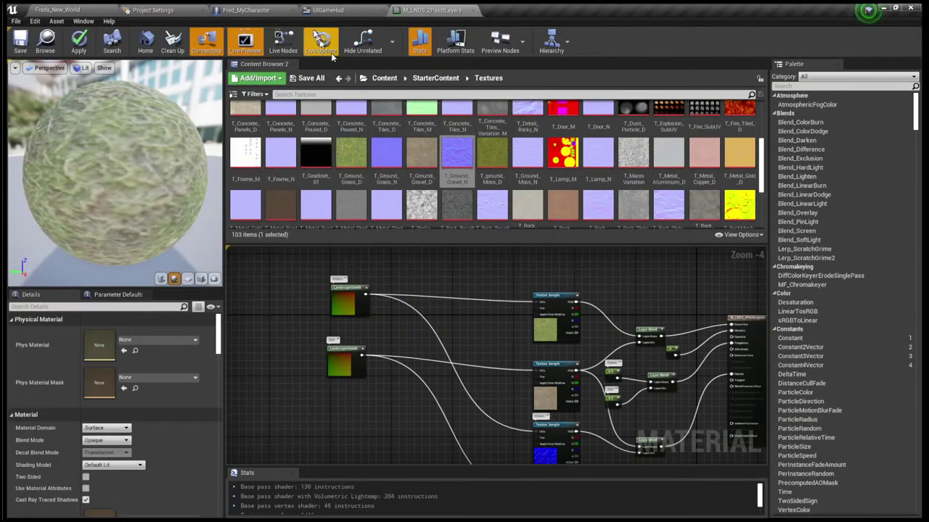
click(314, 8)
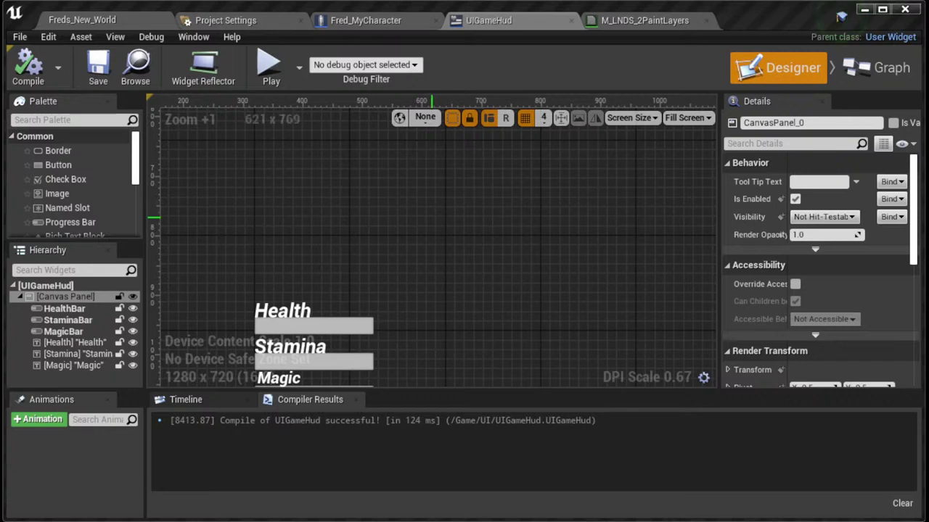
Maximize the editor and place a Progress Bar from the Palette onto the HUD canvas
click(882, 12)
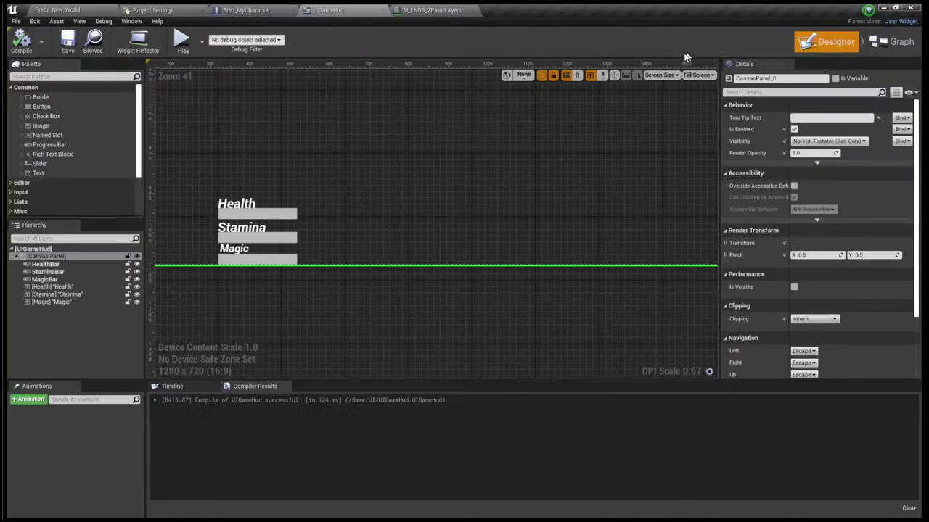
scroll(518, 135, down, 2)
right_drag(514, 146, 448, 256)
scroll(433, 228, down, 1)
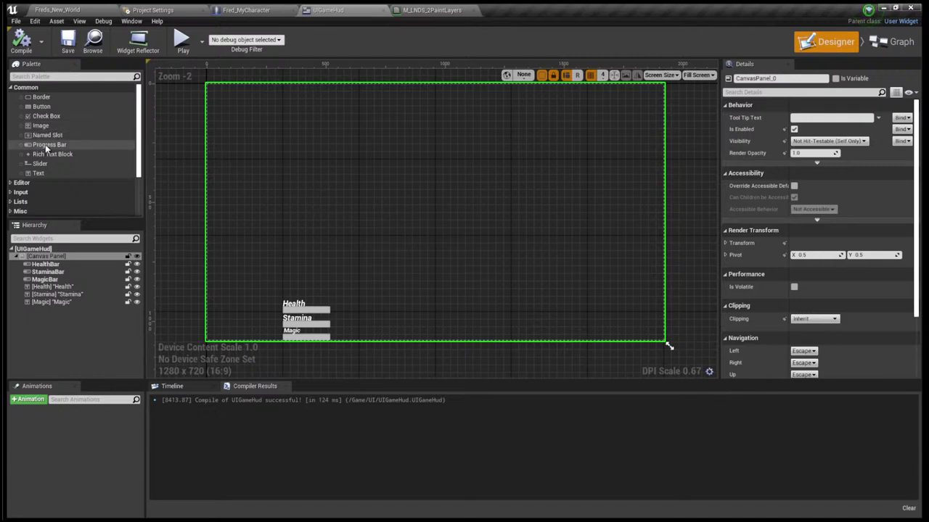
drag(46, 146, 207, 86)
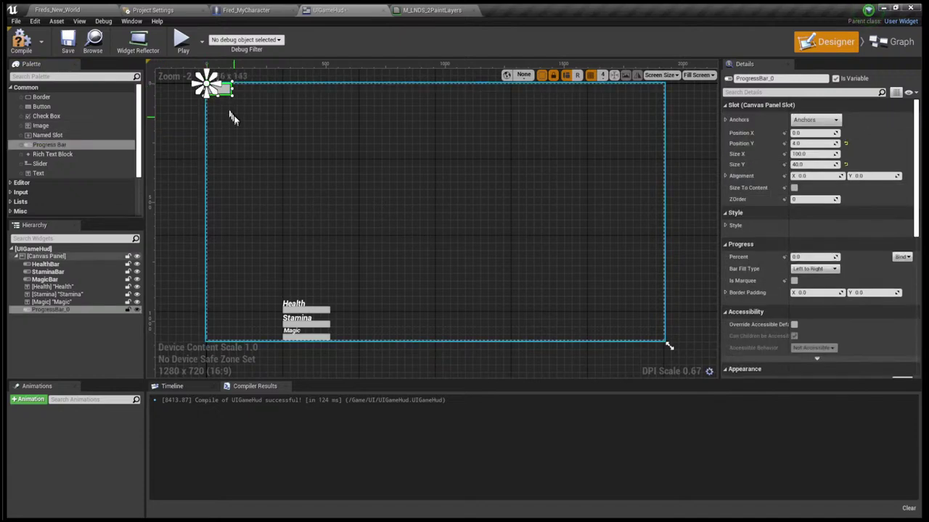
right_drag(233, 120, 250, 186)
scroll(250, 185, up, 2)
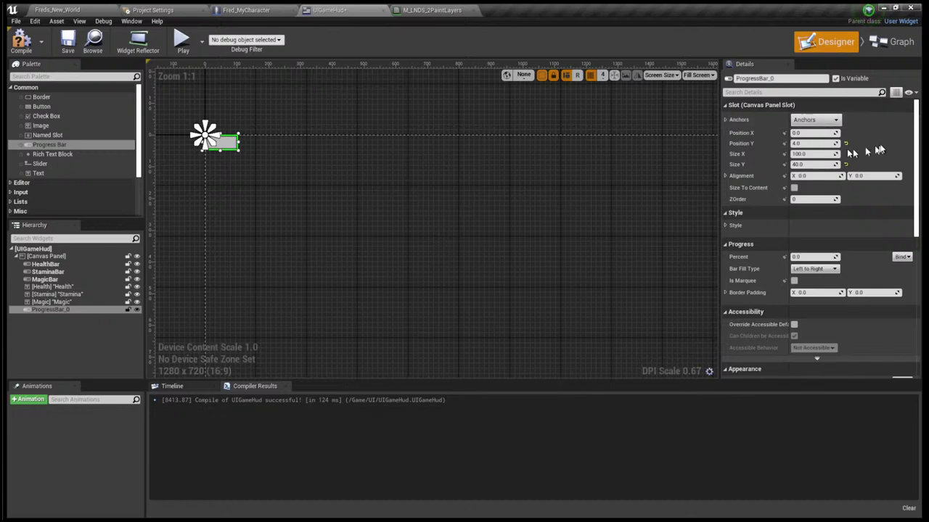
Anchor ProgressBar_0 to the top-right corner preset
click(815, 119)
click(880, 144)
scroll(314, 155, down, 2)
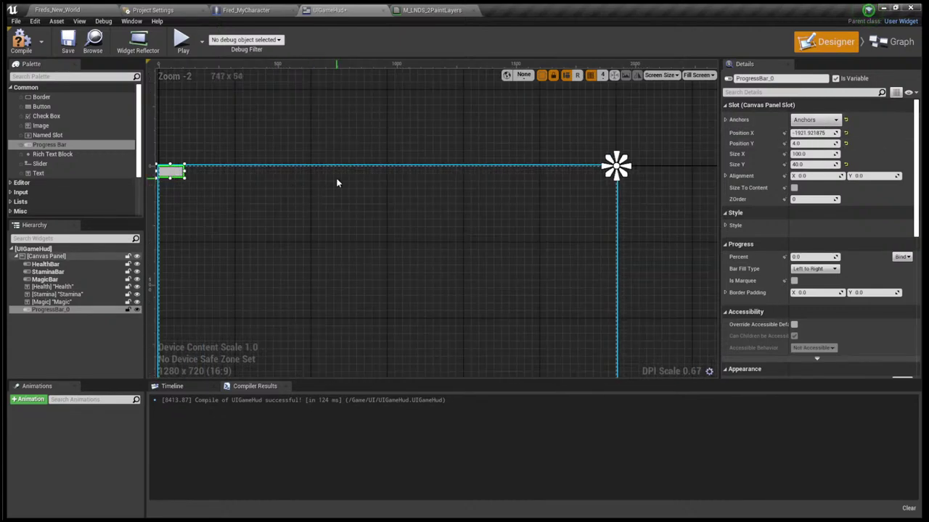
Nudge the progress bar right with the arrow keys until it sits near the top-right corner
key(Right)
key(Right)
key(Right)
key(Right)
key(Right)
key(Right)
key(Right)
key(Right)
key(Right)
key(Right)
key(Right)
key(Right)
key(Right)
key(Right)
key(Right)
key(Right)
key(Right)
key(Right)
key(Right)
key(Right)
key(Right)
key(Right)
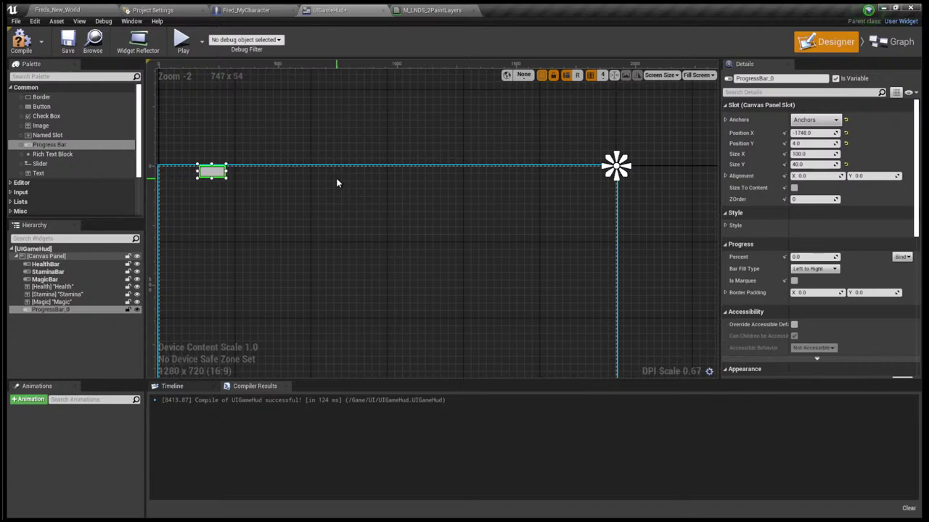
key(Right)
key(Right)
key(Right)
key(Right)
key(Right)
key(Right)
key(Right)
key(Right)
key(Right)
key(Right)
key(Right)
key(Right)
key(Right)
key(Right)
key(Right)
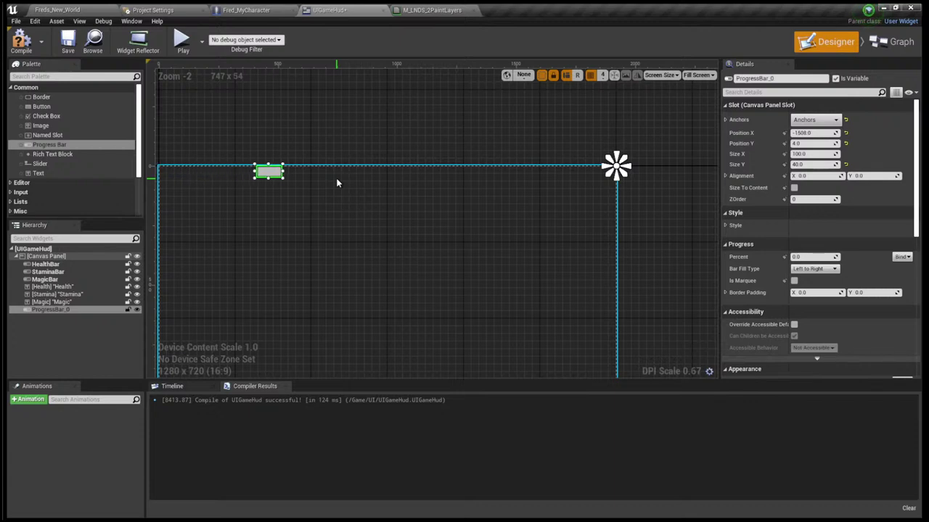
key(Right)
key(Right)
key(Right)
key(Right)
key(Right)
key(Right)
key(Right)
key(Right)
key(Right)
key(Right)
key(Right)
key(Right)
key(Right)
key(Right)
key(Right)
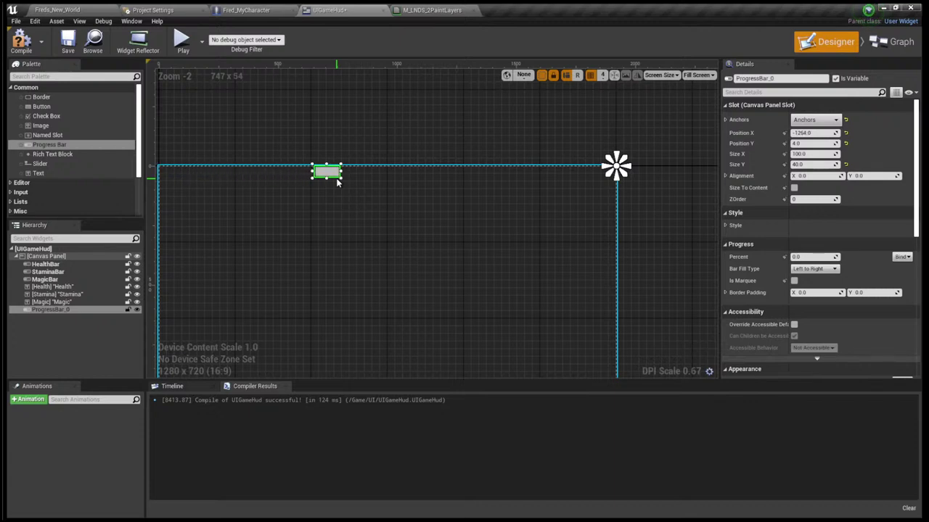
key(Right)
key(Right)
key(Right)
key(Right)
key(Right)
key(Right)
key(Right)
key(Right)
key(Right)
key(Right)
key(Right)
key(Right)
key(Right)
key(Right)
key(Right)
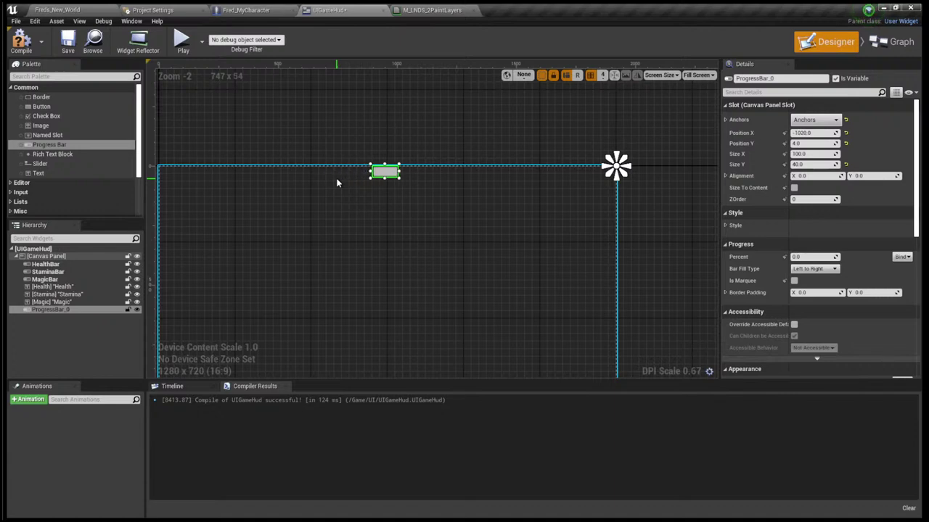
key(Right)
key(Right)
key(Right)
key(Right)
key(Right)
key(Right)
key(Right)
key(Right)
key(Right)
key(Right)
key(Right)
key(Right)
key(Right)
key(Right)
key(Right)
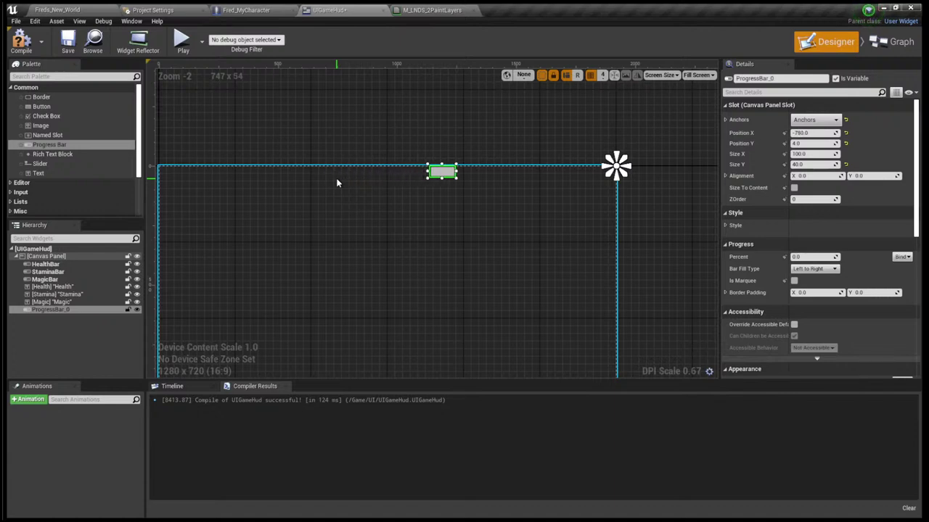
key(Right)
key(Right)
key(Right)
key(Right)
key(Right)
key(Right)
key(Right)
key(Right)
key(Right)
key(Right)
key(Right)
key(Right)
key(Right)
key(Right)
key(Right)
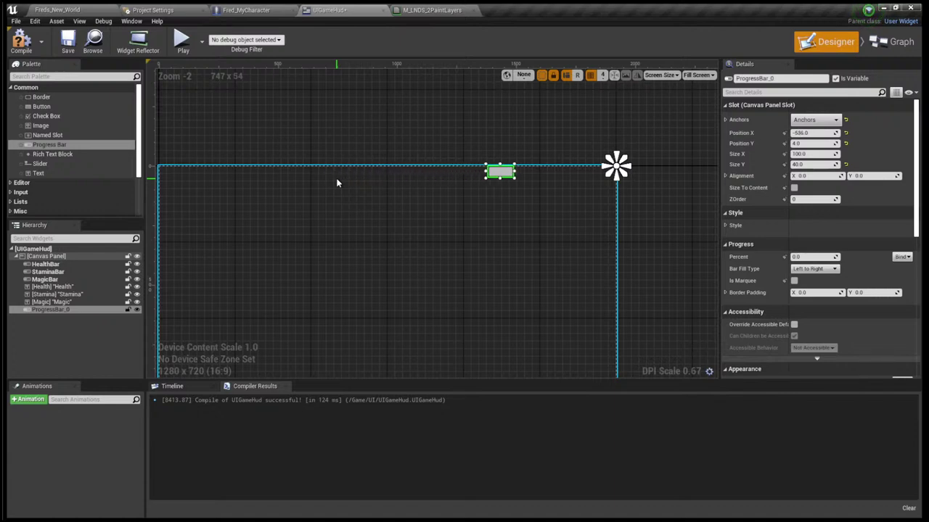
key(Right)
key(Right)
key(Right)
key(Right)
key(Right)
key(Right)
key(Right)
key(Right)
key(Right)
key(Right)
key(Right)
key(Right)
key(Right)
key(Right)
key(Right)
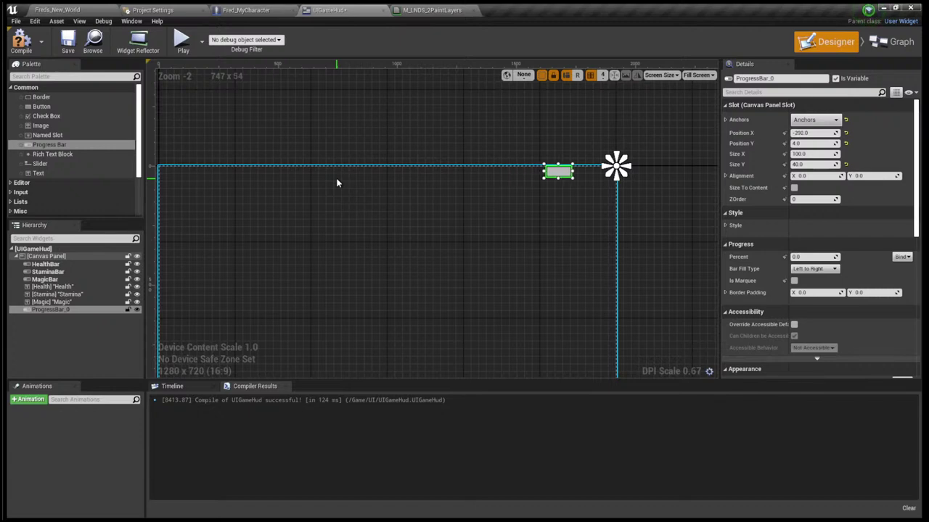
key(Right)
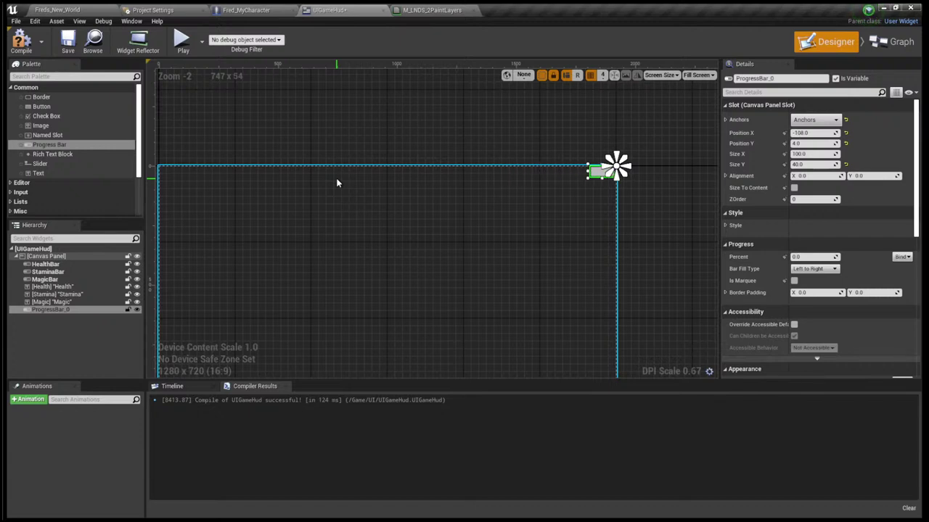
click(479, 141)
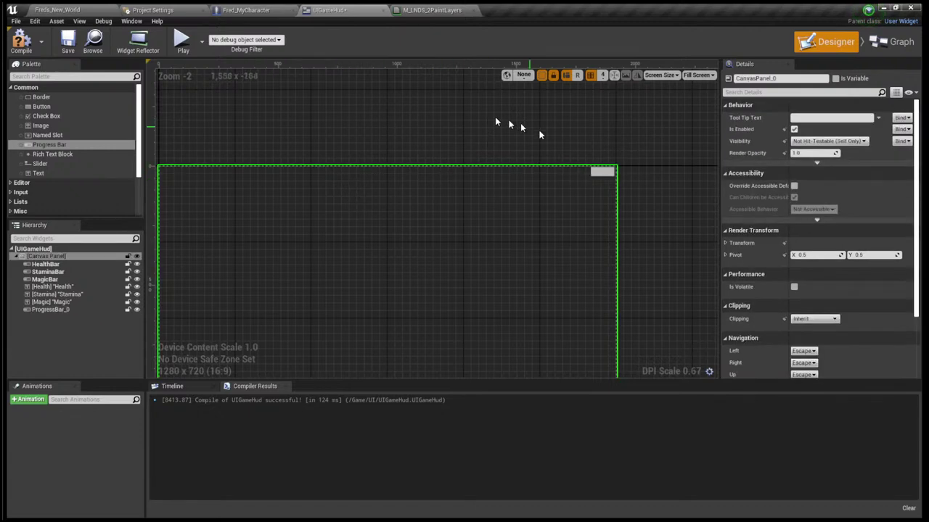
click(604, 172)
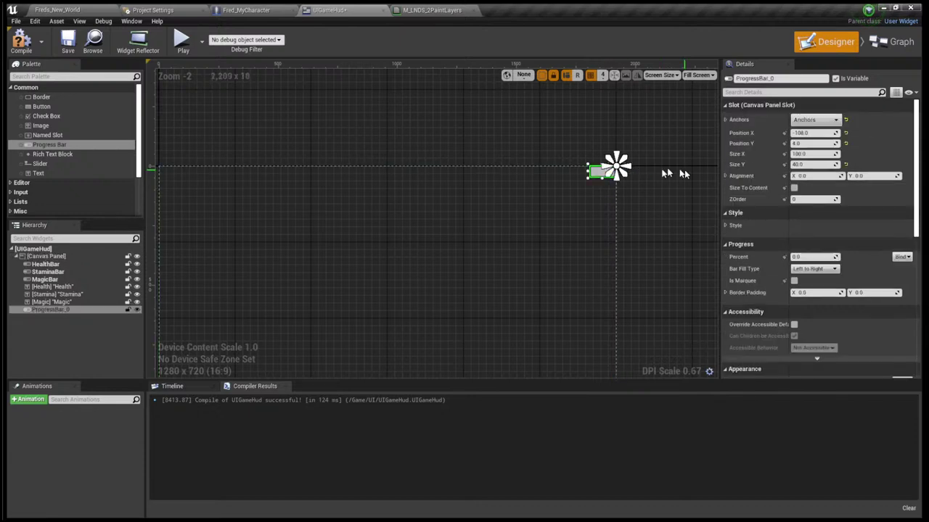
key(Right)
click(684, 173)
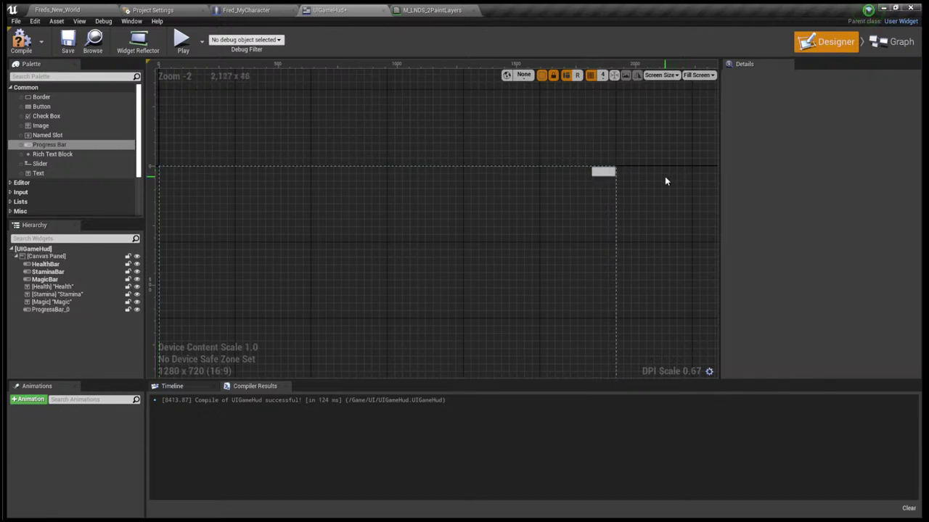
scroll(653, 185, up, 1)
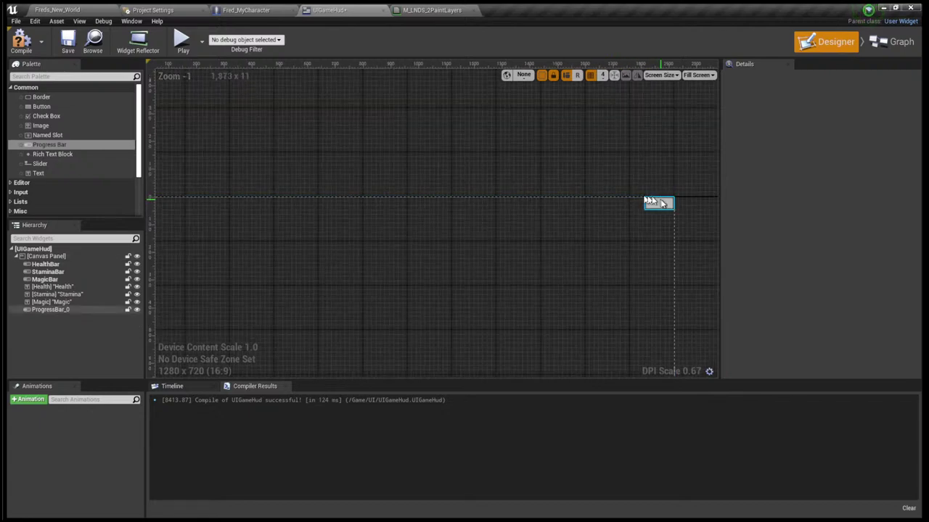
Drag the bar's left edge leftward to make it much wider along the top edge
click(647, 201)
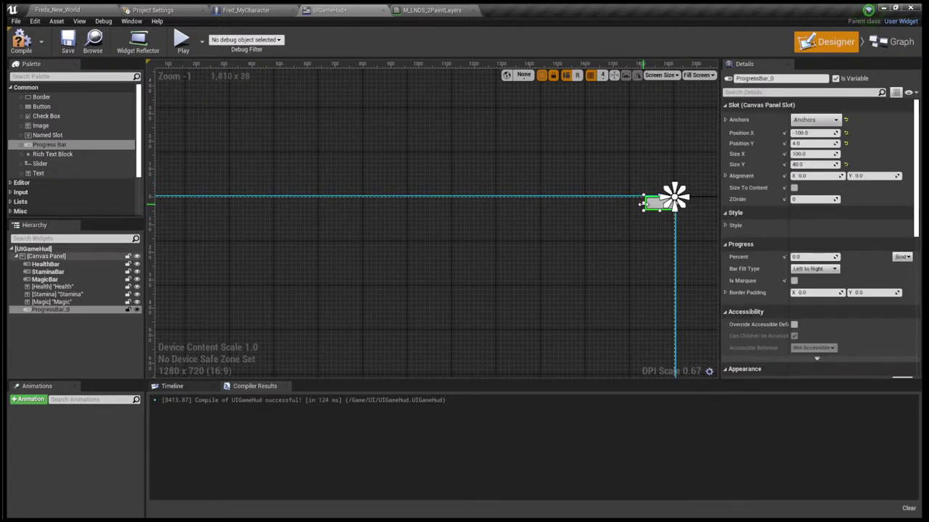
drag(641, 204, 538, 206)
click(567, 240)
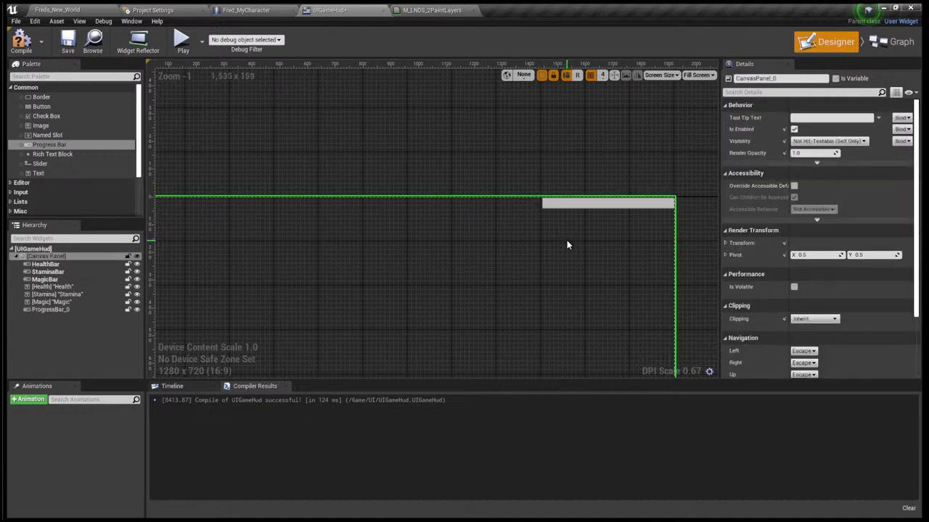
click(587, 206)
scroll(582, 257, down, 1)
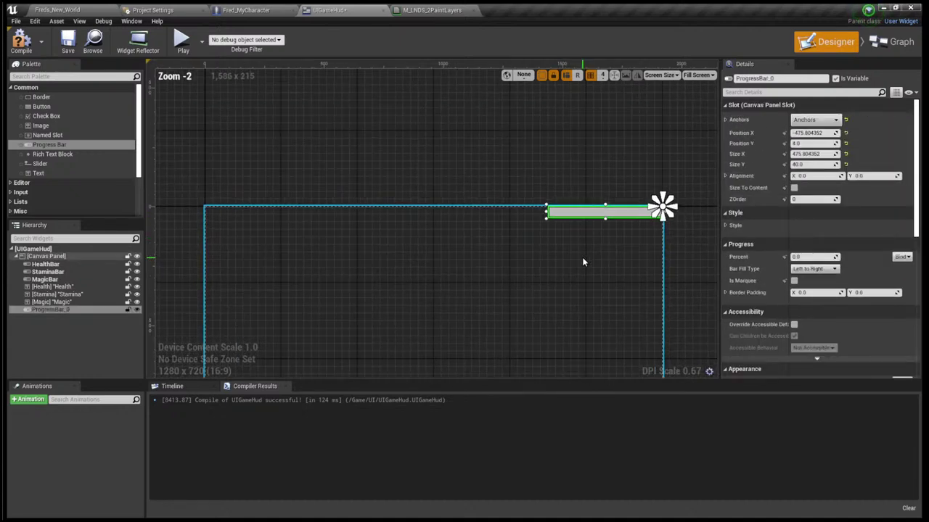
scroll(582, 257, up, 1)
scroll(827, 204, down, 4)
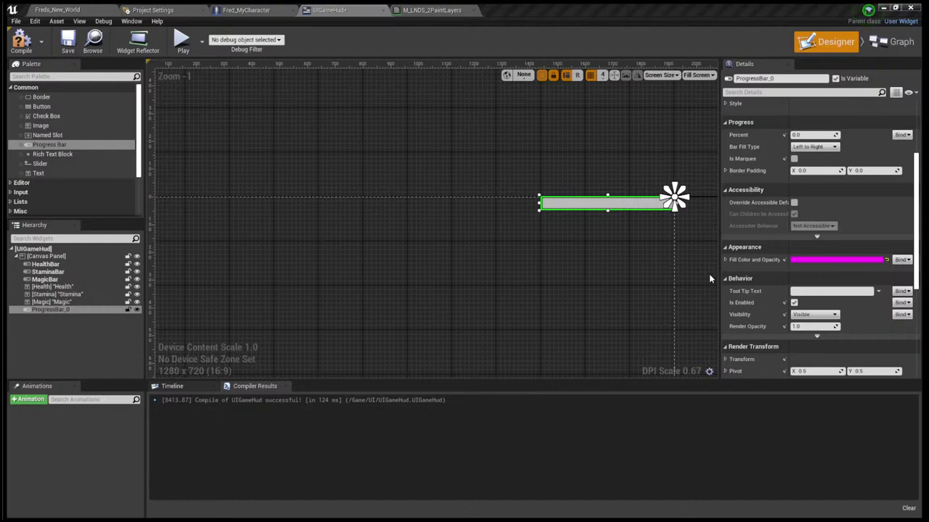
Undo back through earlier fill colours: orange-yellow, pale yellow, saturated yellow, orange, magenta
key(ctrl+z)
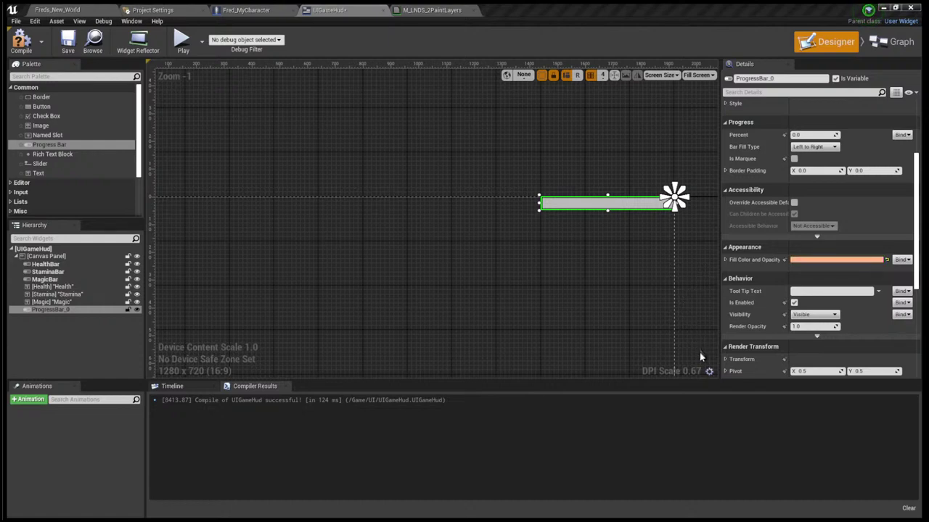
key(ctrl+z)
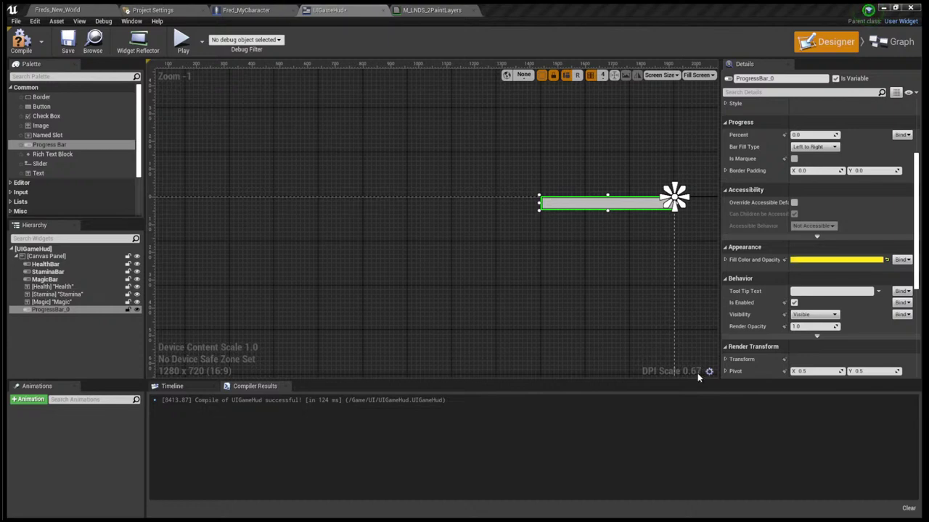
key(ctrl+z)
key(ctrl+z)
key(ctrl+z)
key(ctrl+z)
key(ctrl+z)
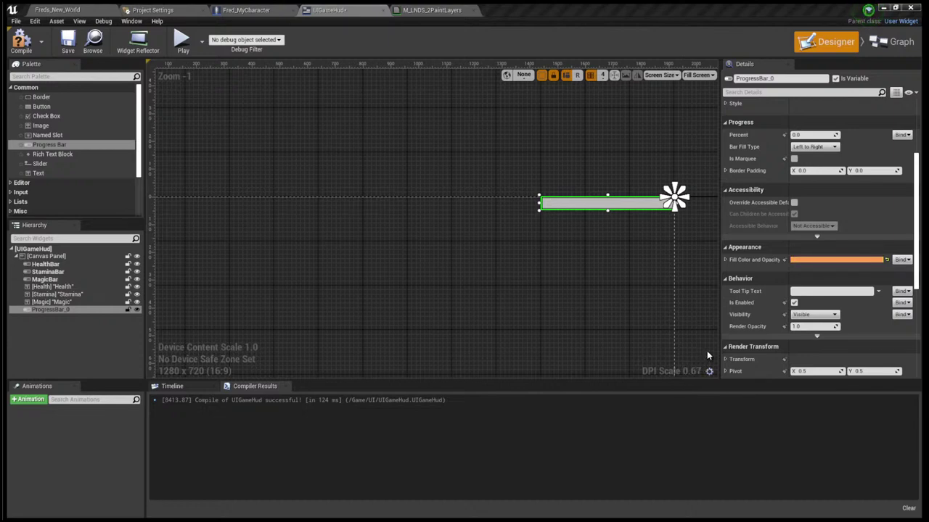
key(ctrl+z)
key(ctrl+z)
key(ctrl+z)
key(ctrl+z)
key(ctrl+z)
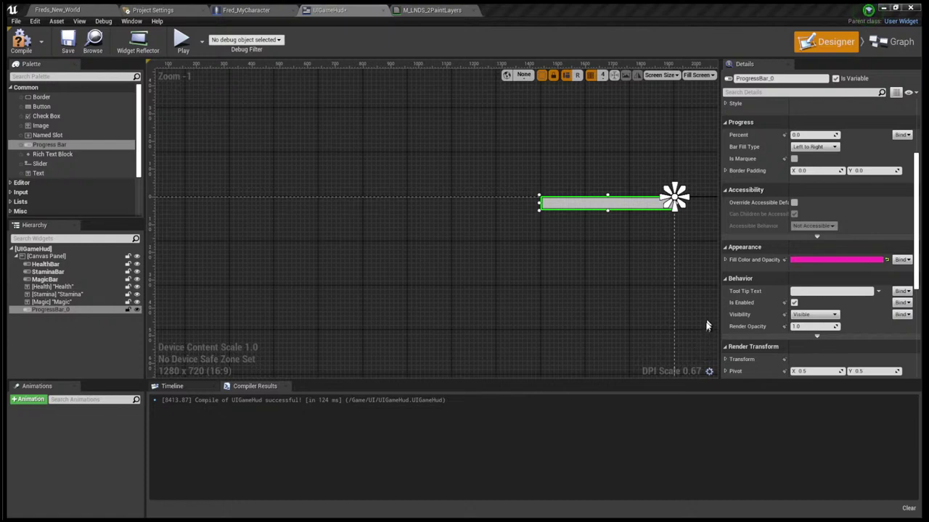
key(ctrl+z)
key(ctrl+z)
key(ctrl+z)
key(ctrl+z)
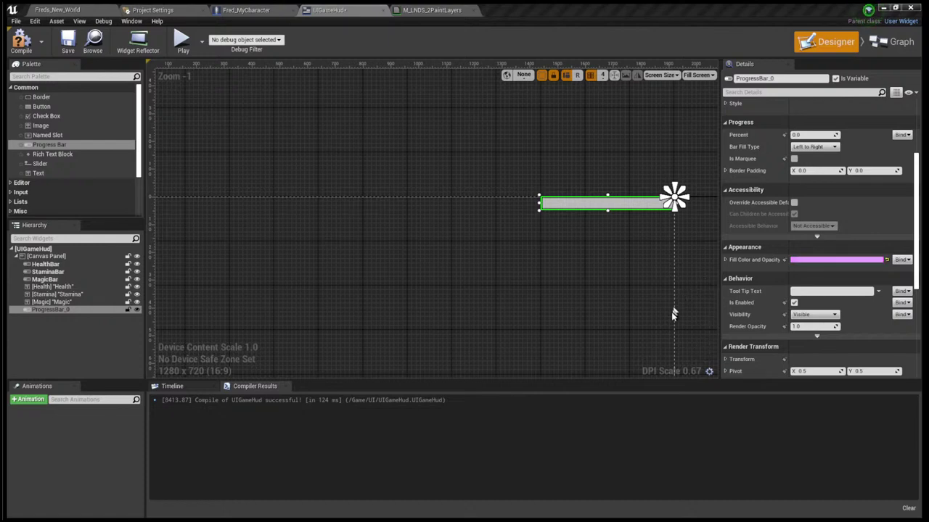
key(ctrl+z)
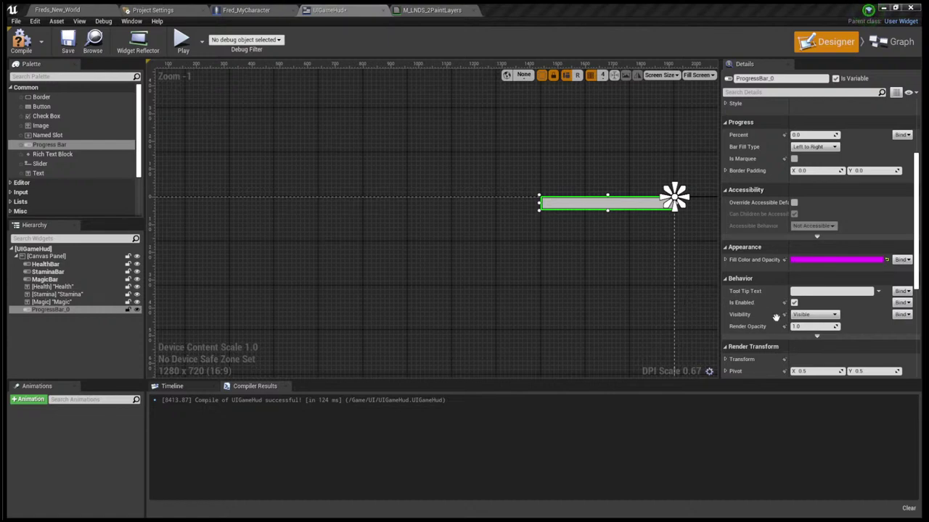
key(ctrl+z)
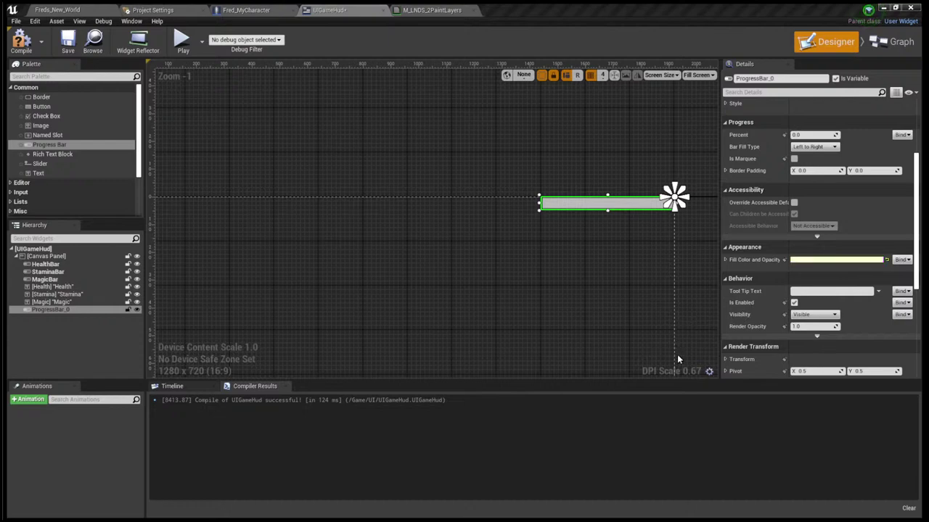
key(ctrl+z)
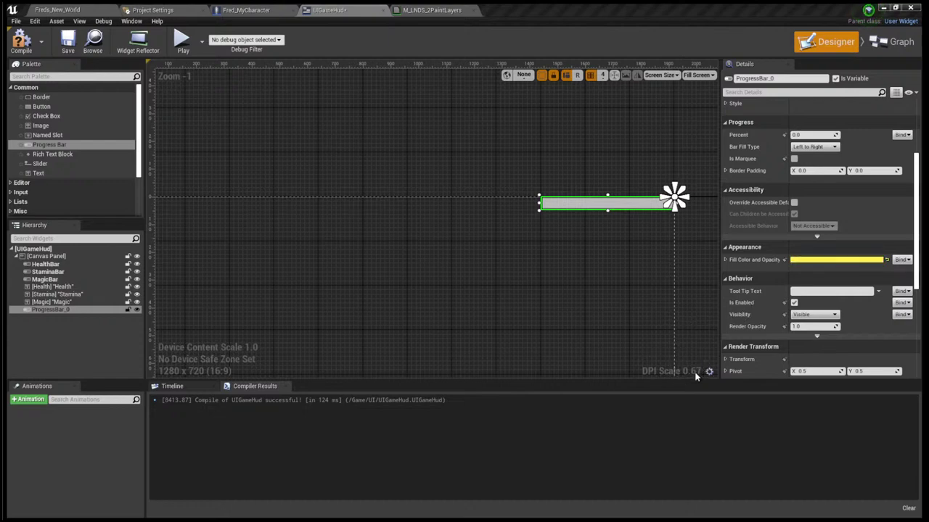
key(ctrl+z)
key(ctrl+z)
key(ctrl+z)
key(ctrl+z)
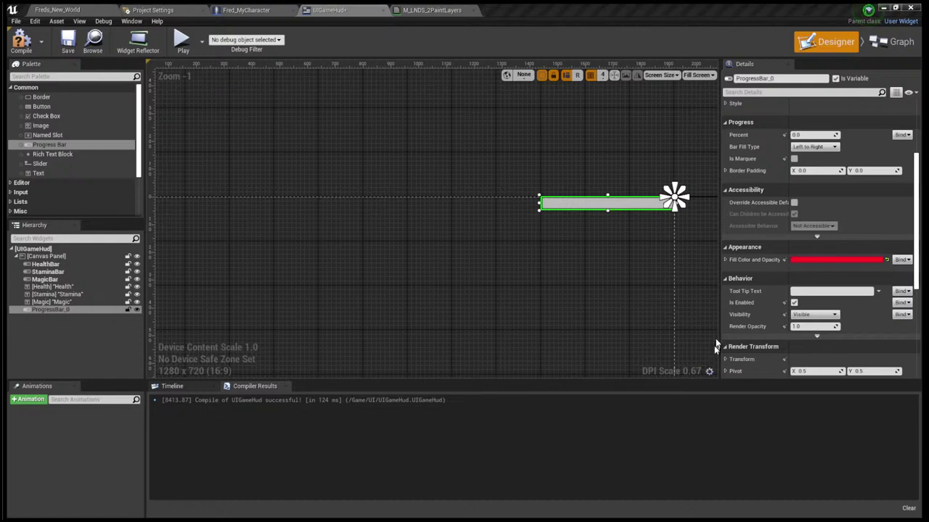
key(ctrl+z)
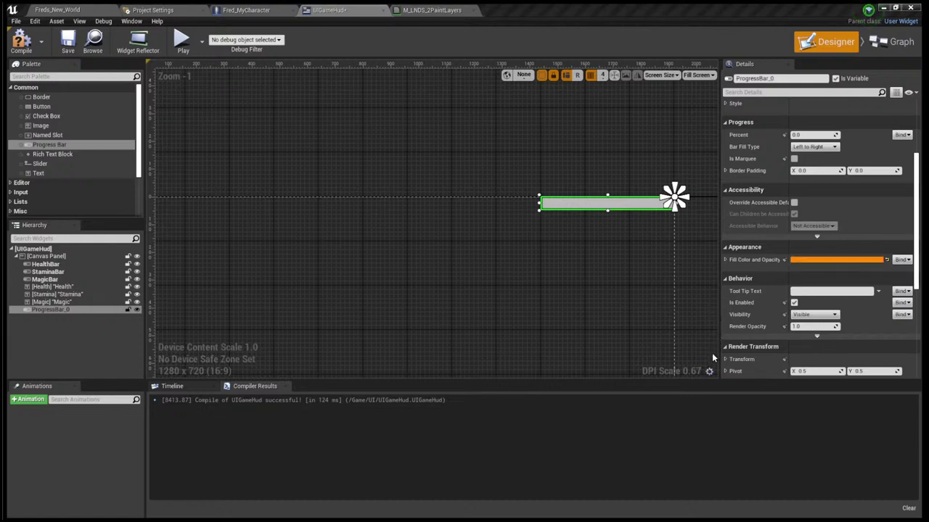
Redo forward through the yellow fill colours, settling on golden yellow
key(ctrl+y)
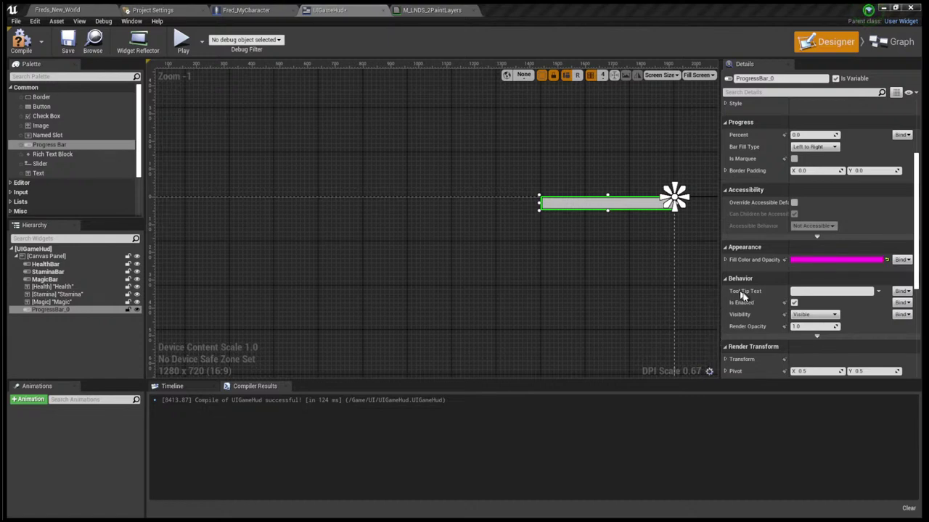
key(ctrl+z)
key(ctrl+z)
key(ctrl+z)
key(ctrl+z)
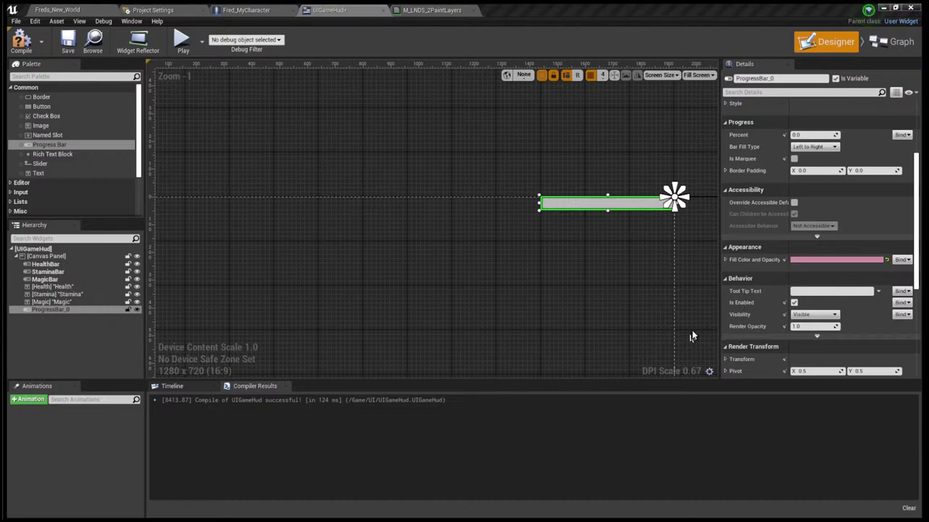
key(ctrl+z)
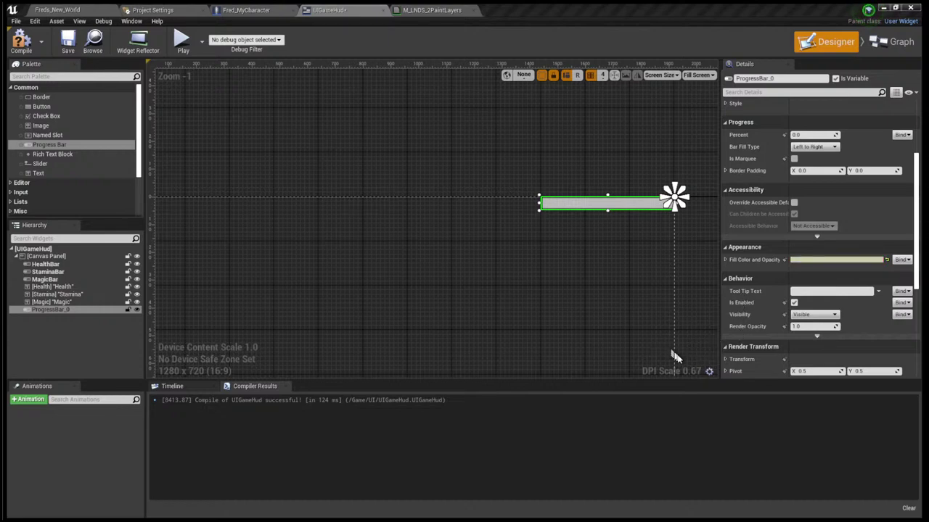
key(ctrl+y)
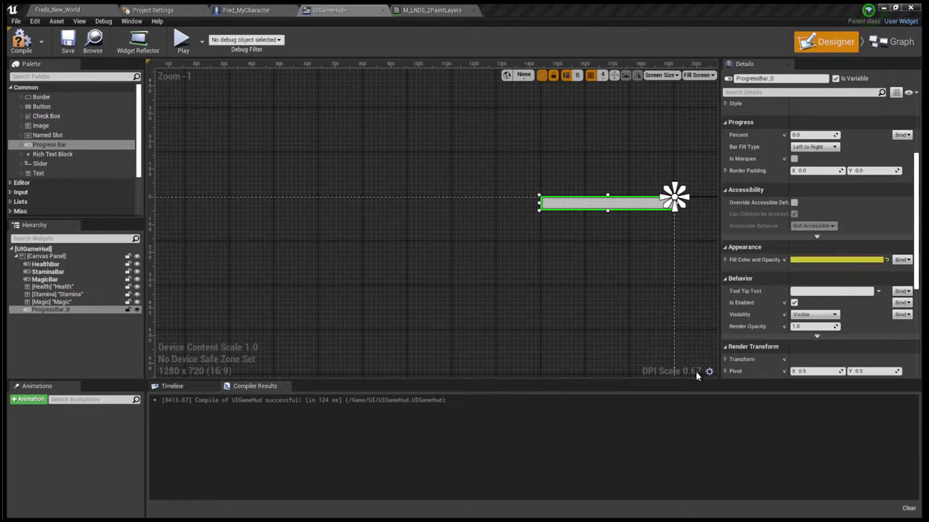
key(ctrl+y)
key(ctrl+y)
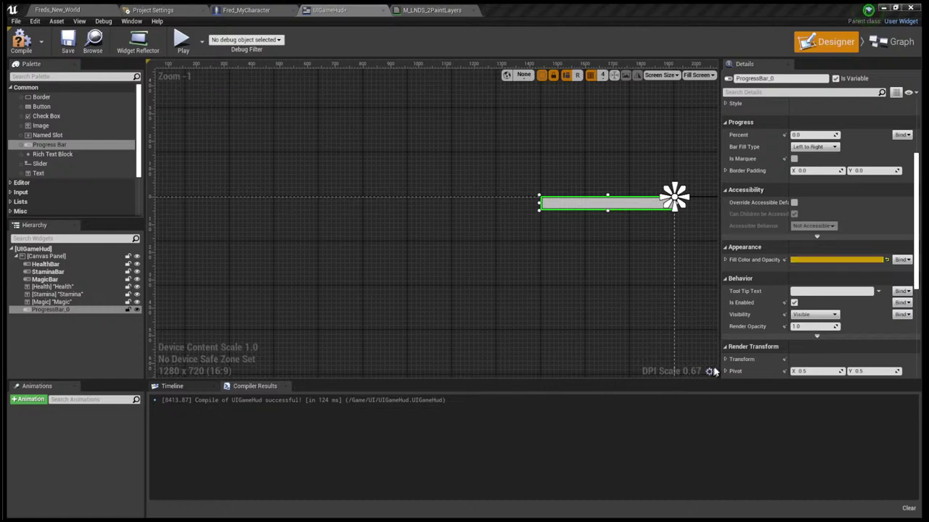
key(ctrl+y)
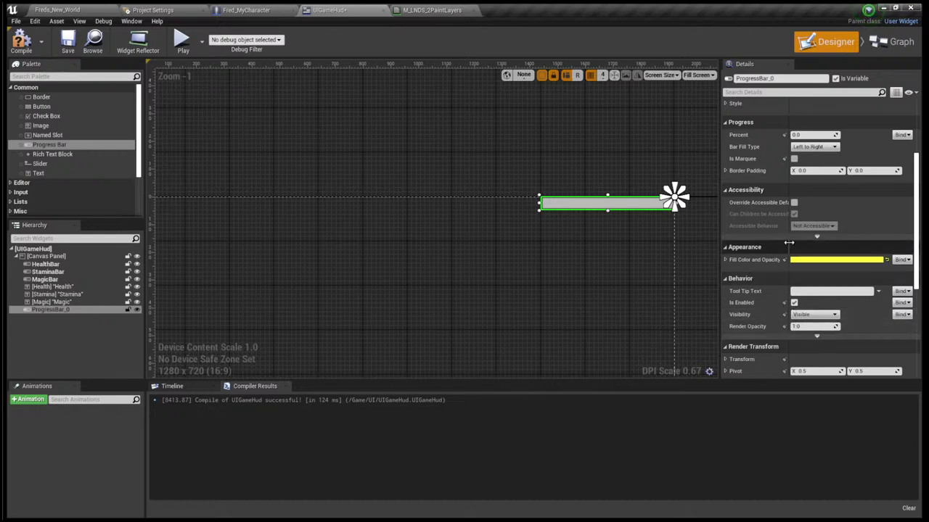
mouse_move(799, 136)
mouse_down()
mouse_move(834, 136)
mouse_move(787, 135)
mouse_up()
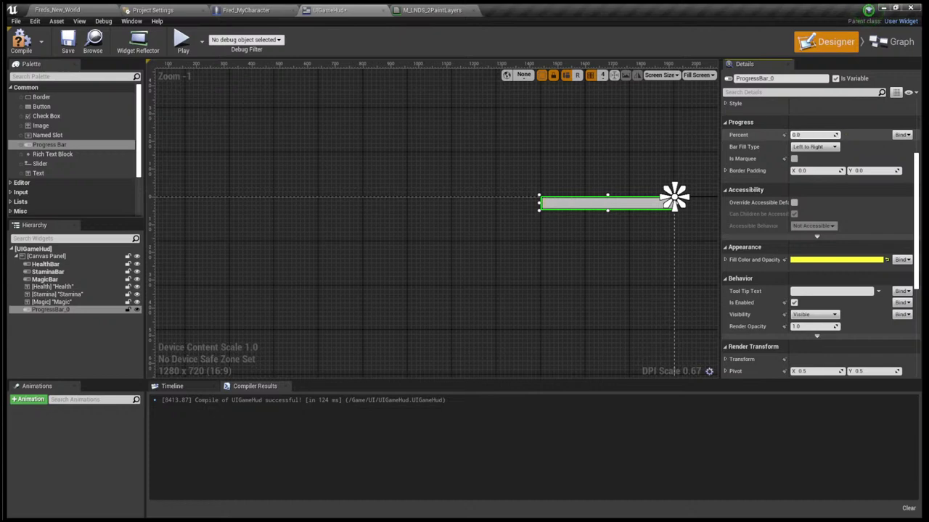
click(629, 158)
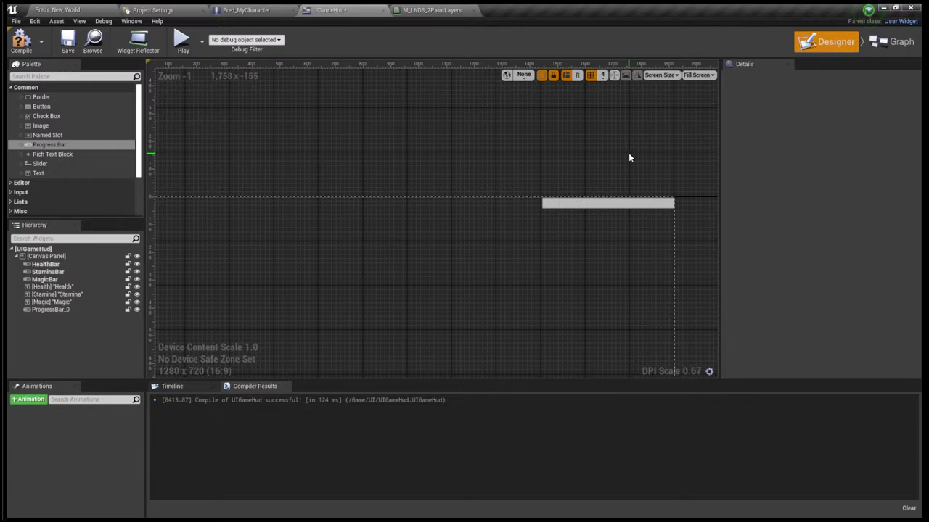
scroll(621, 149, down, 2)
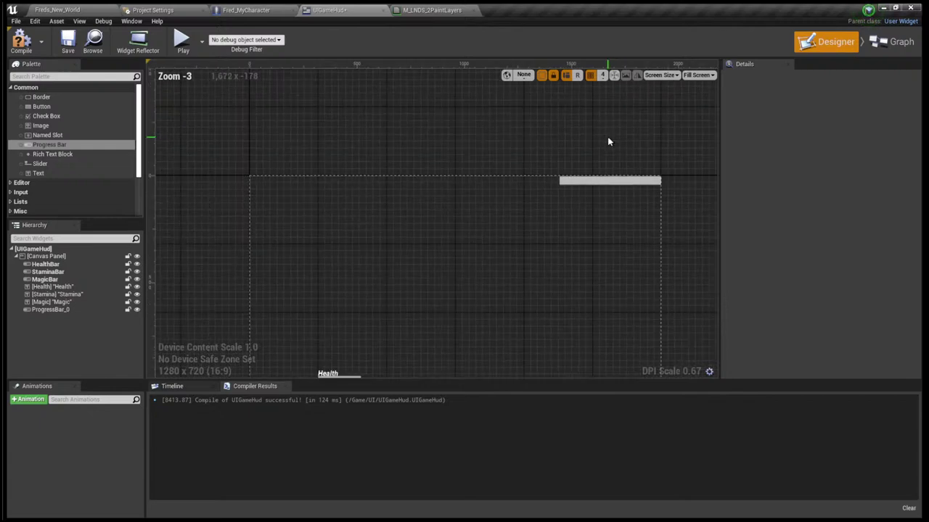
right_drag(608, 142, 583, 102)
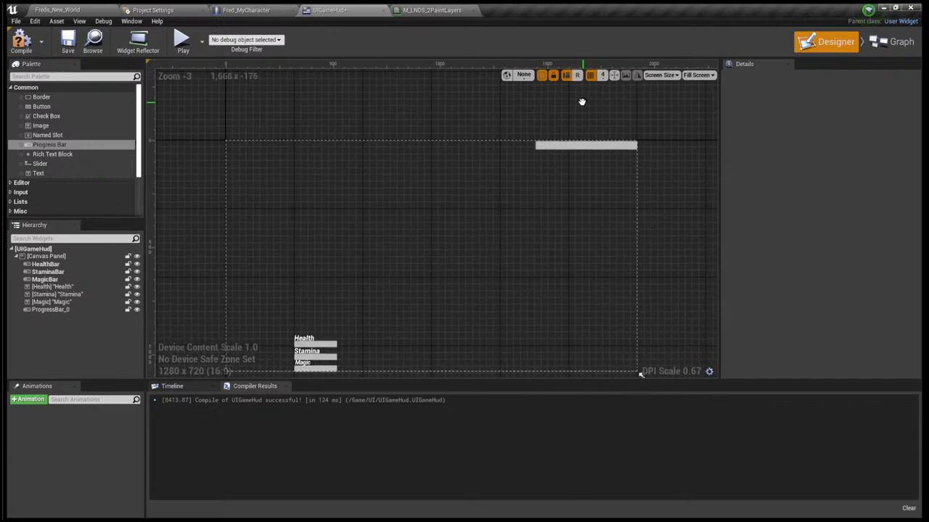
click(572, 148)
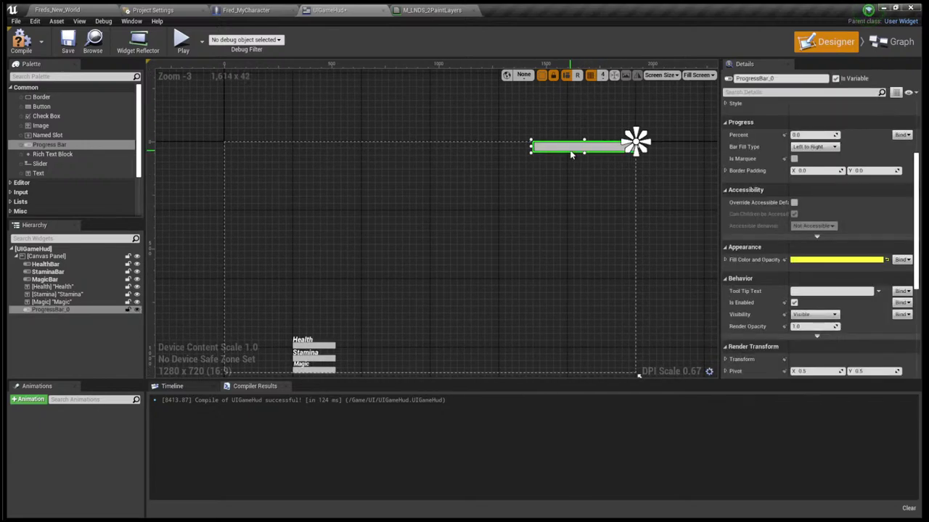
click(770, 78)
Rename the progress bar with a first, misspelled experience name
drag(760, 79, 708, 87)
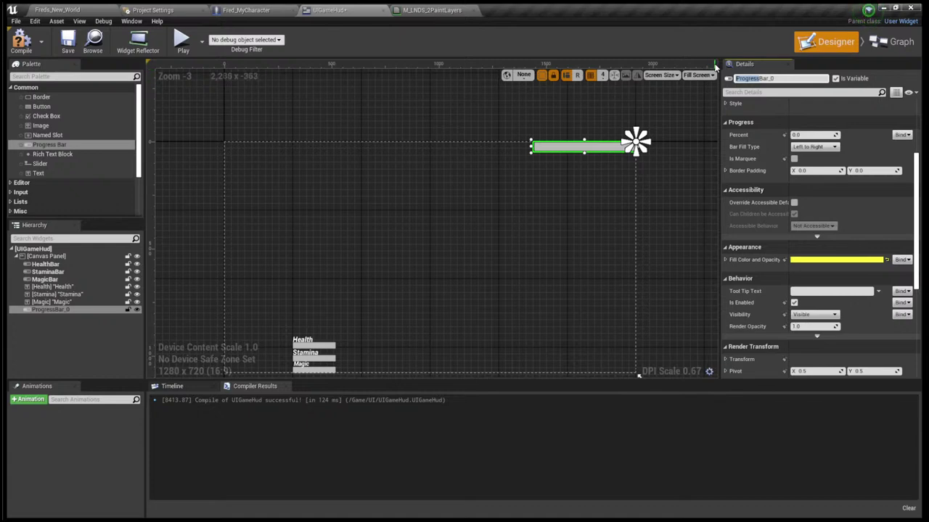
text(Exp)
text(erienc)
text(ein)
text(c)
text(e)
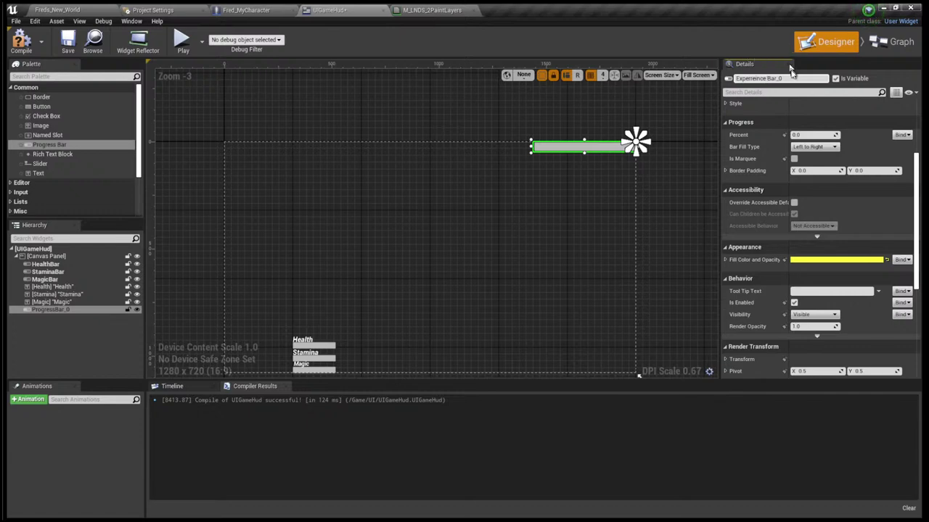
drag(791, 79, 760, 79)
text(Level)
click(680, 146)
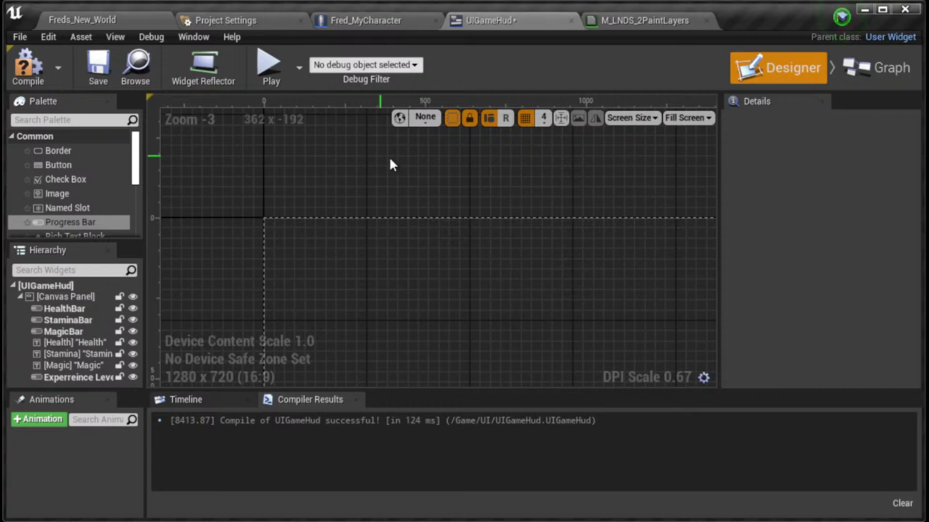
Correct the spelling and ending so the widget is named ExperienceBar
scroll(570, 188, down, 1)
click(697, 220)
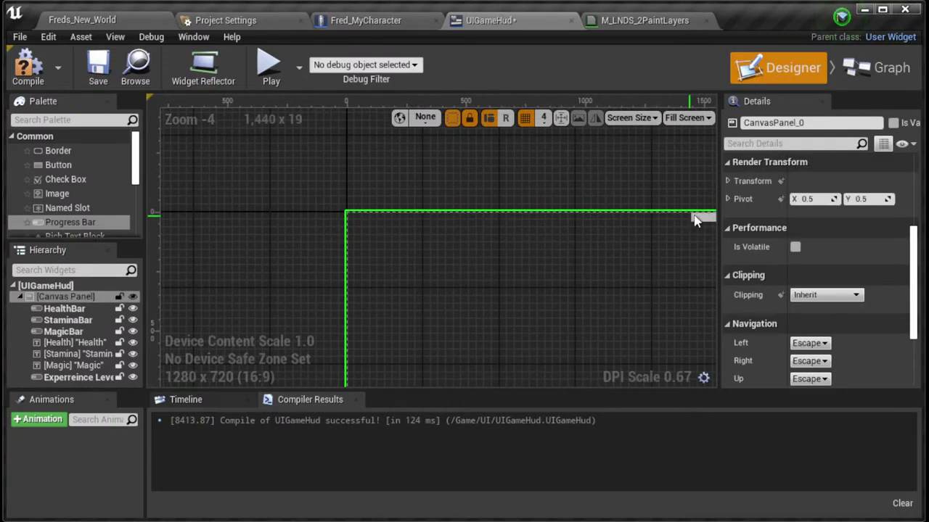
click(699, 219)
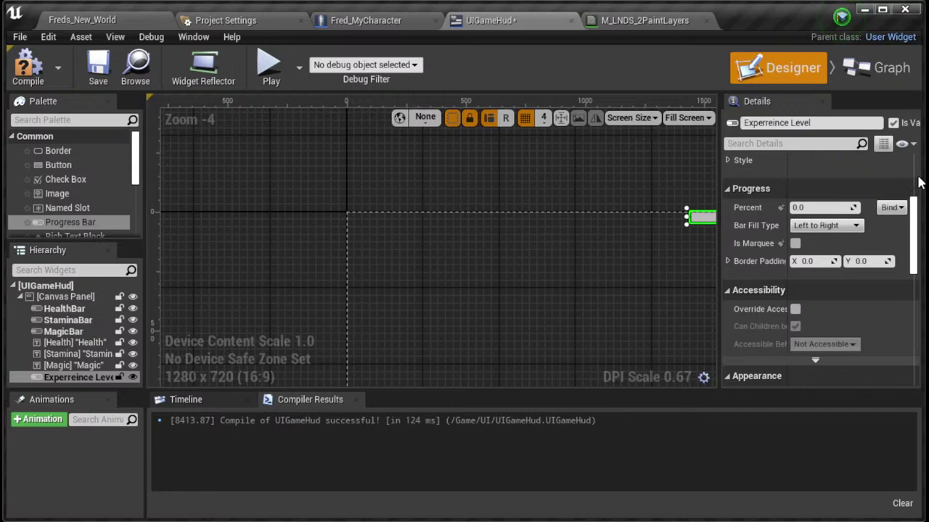
click(765, 123)
drag(764, 122, 790, 123)
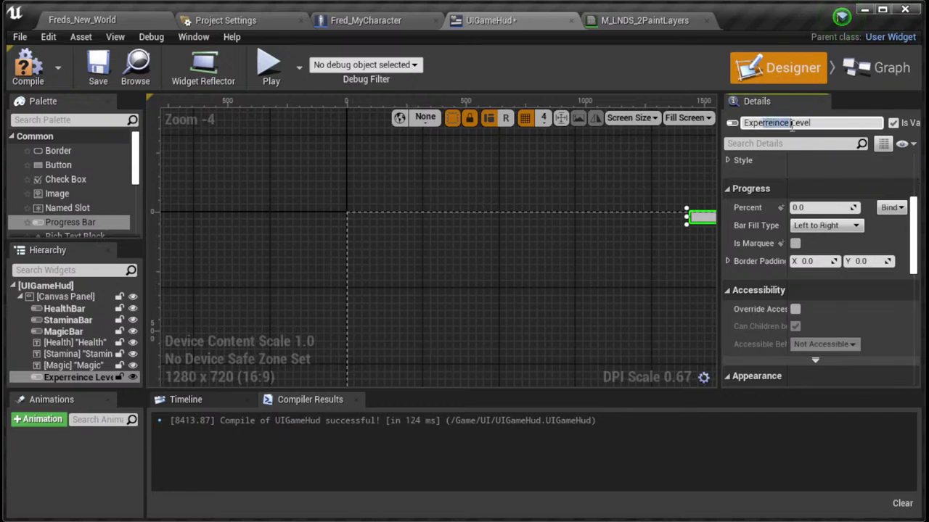
key(BackSpace)
text(ienc)
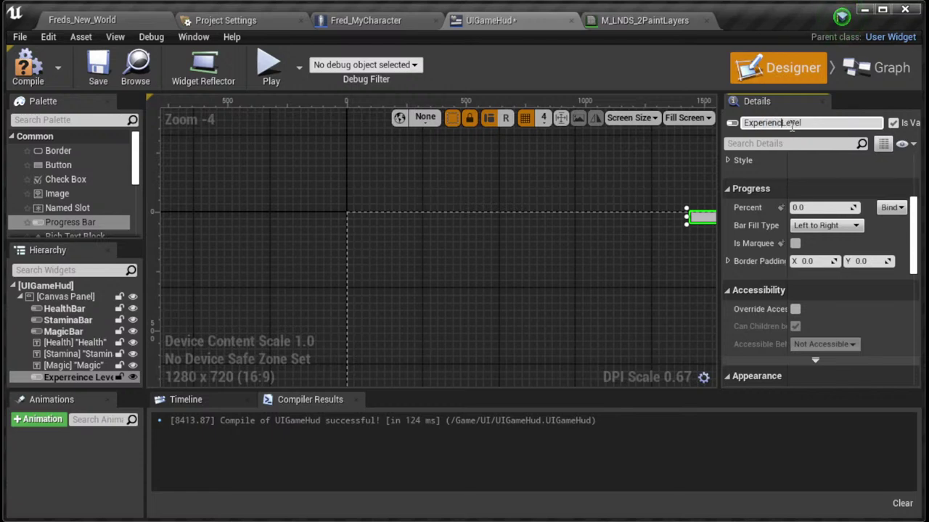
text(e)
key(Right)
key(Right)
key(Right)
key(Right)
key(Right)
key(BackSpace)
key(BackSpace)
key(BackSpace)
key(BackSpace)
key(BackSpace)
text(Bar)
click(656, 149)
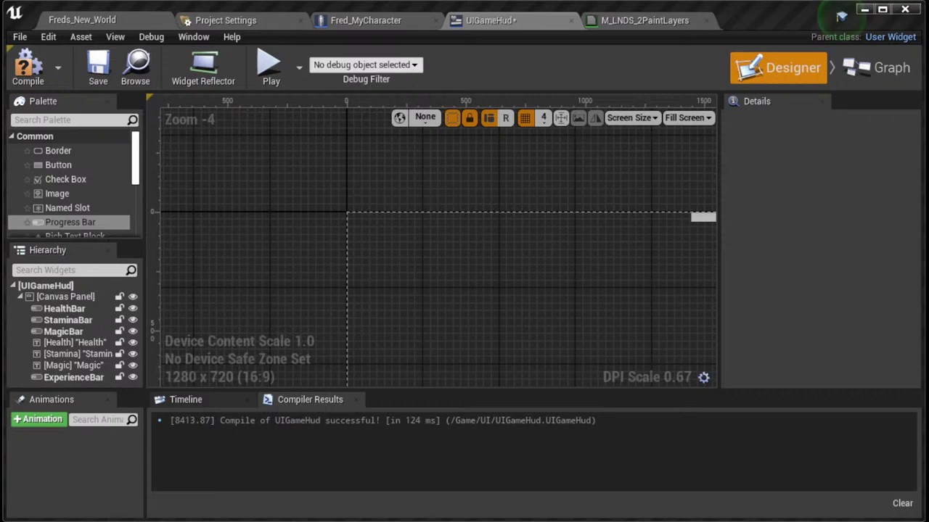
Maximize the widget editor and select ExperienceBar to show its Percent properties
click(841, 16)
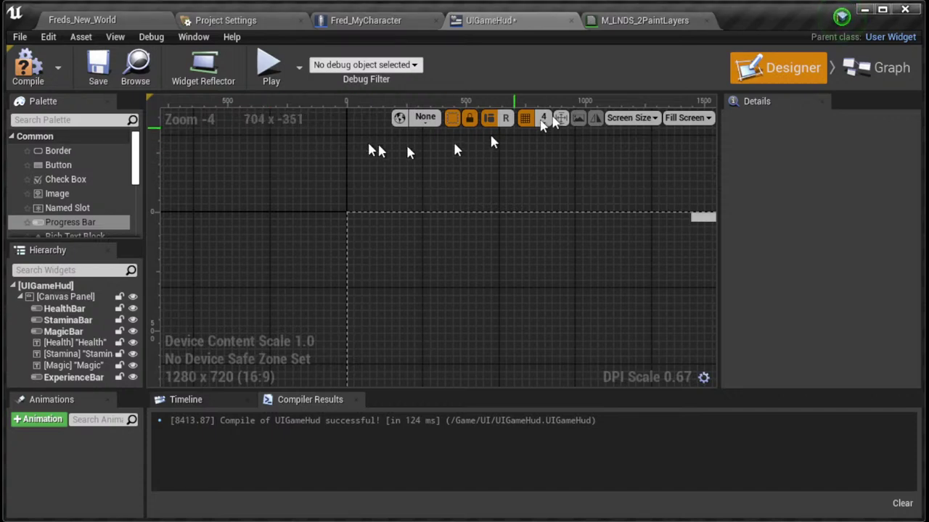
click(887, 12)
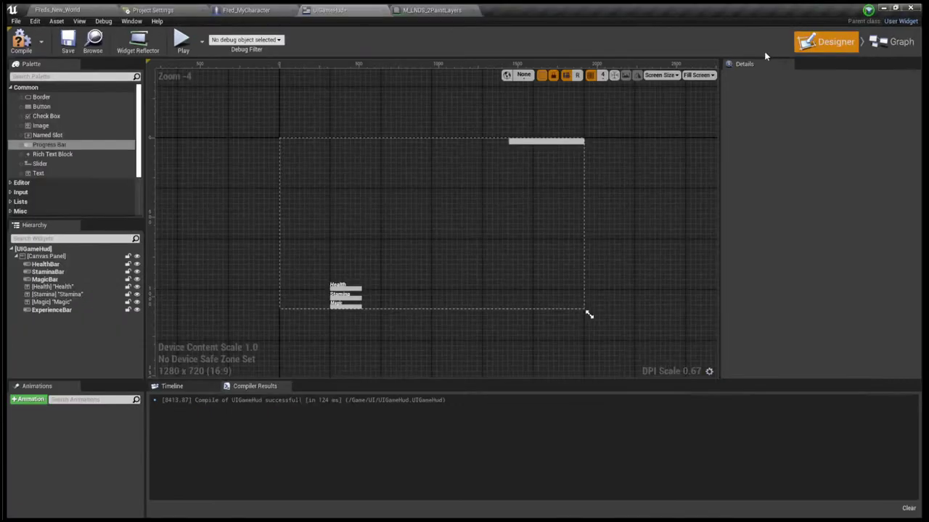
click(516, 143)
click(518, 145)
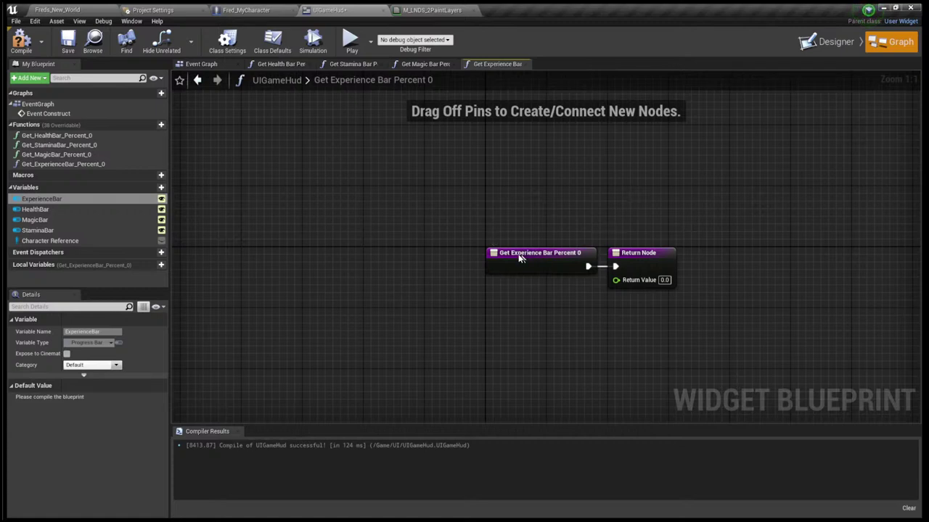
Add a Character Reference getter and pull a Current XP getter from it
drag(524, 256, 335, 261)
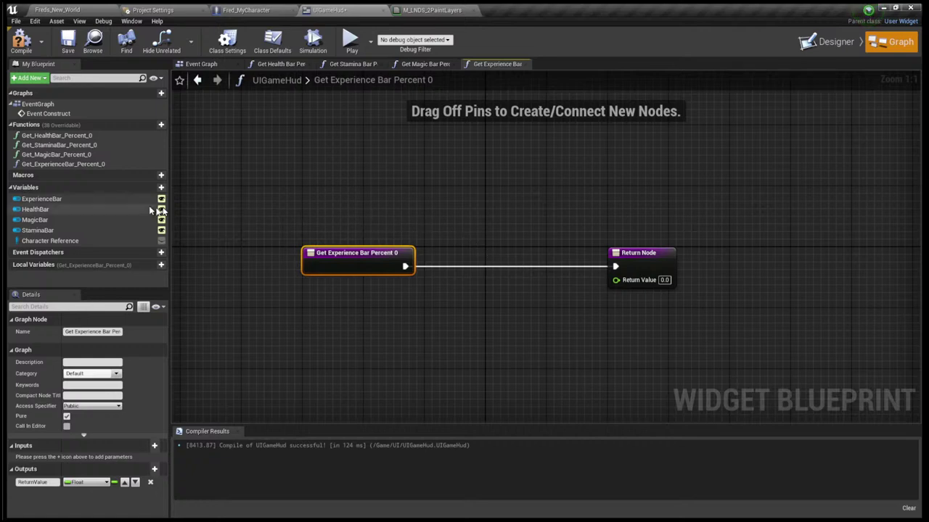
drag(58, 241, 296, 285)
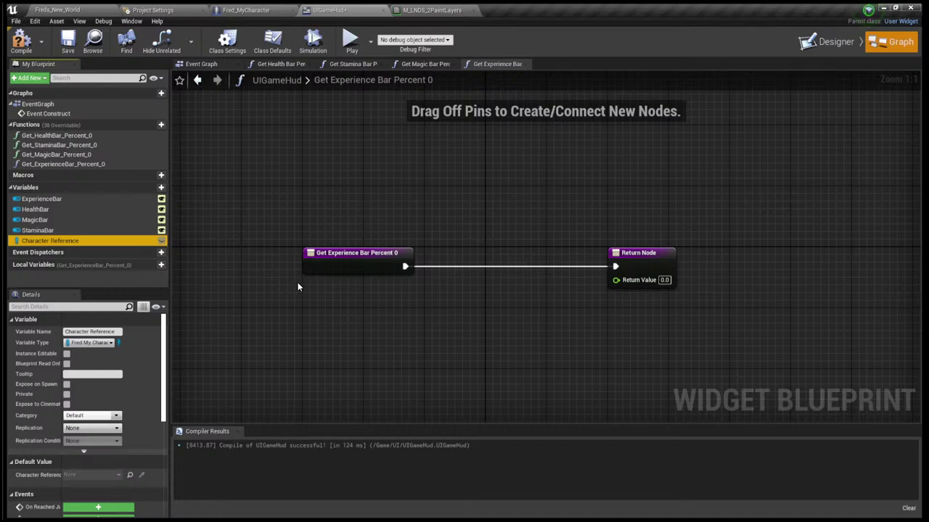
click(300, 287)
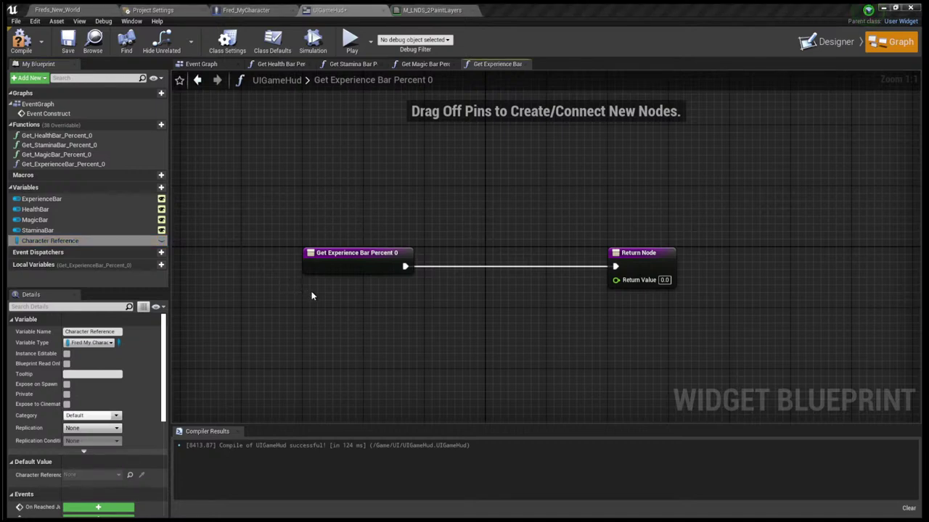
ctrl+click(312, 296)
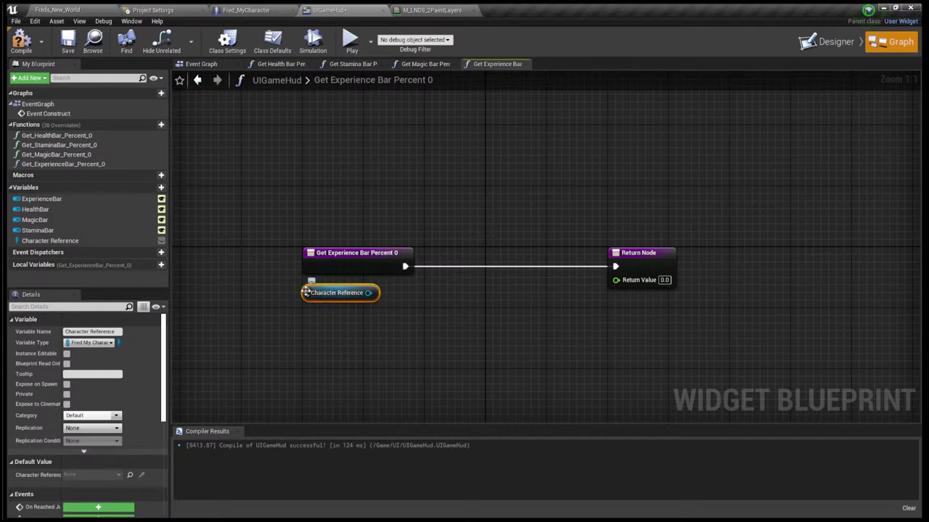
drag(305, 292, 306, 300)
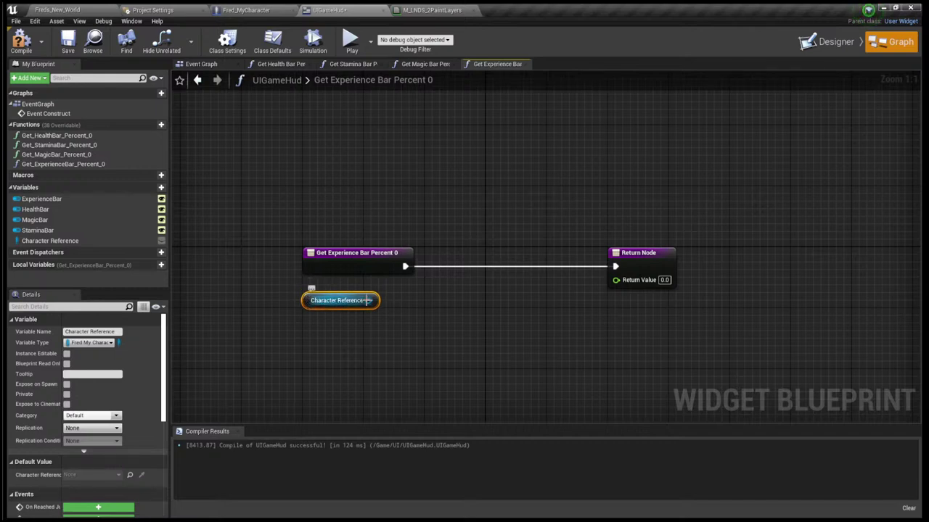
drag(368, 301, 413, 299)
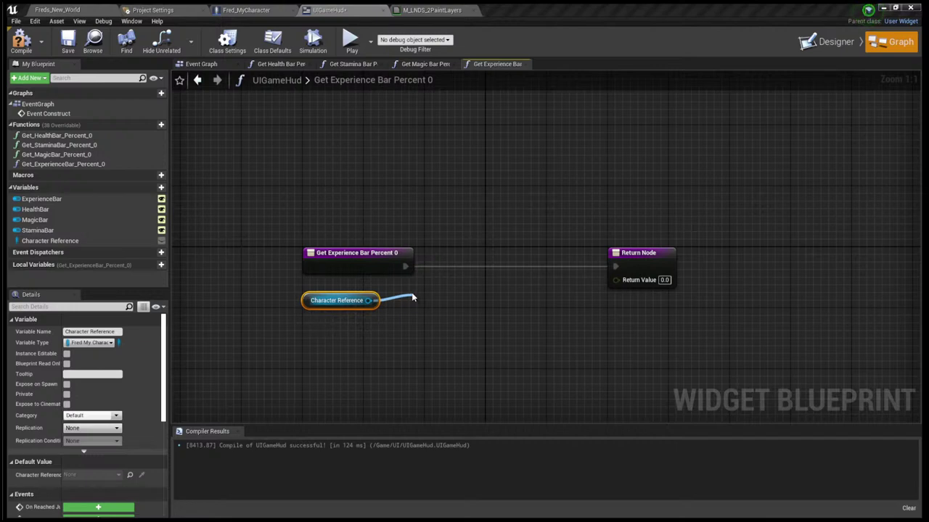
click(450, 356)
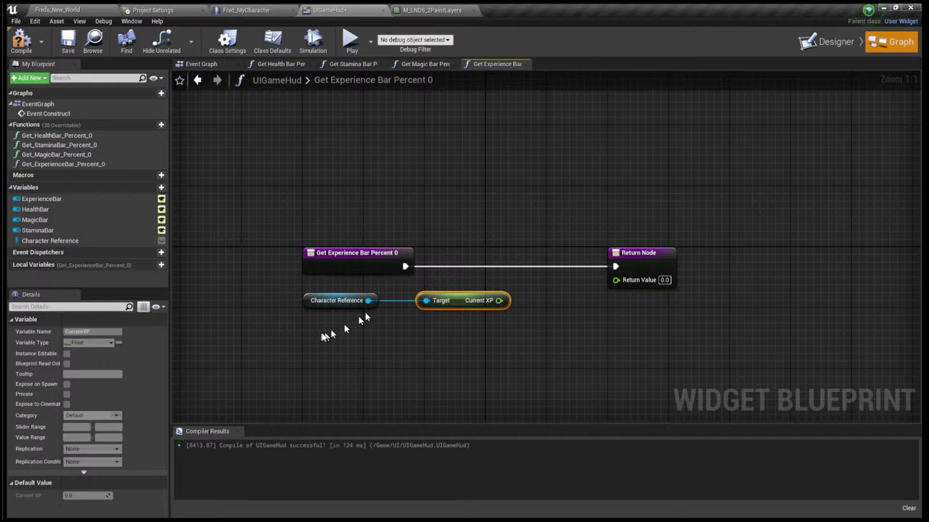
Add a Needed XP getter off the Character Reference node
drag(369, 300, 404, 343)
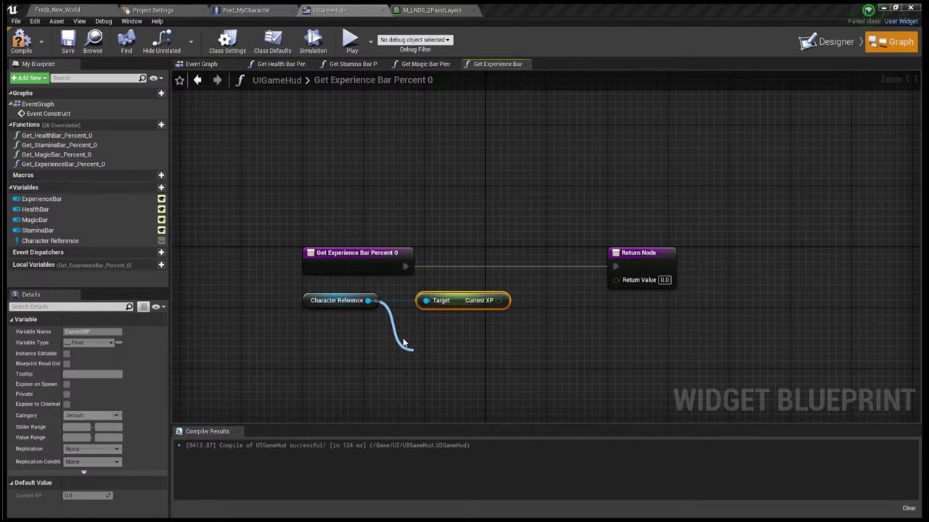
drag(404, 344, 413, 356)
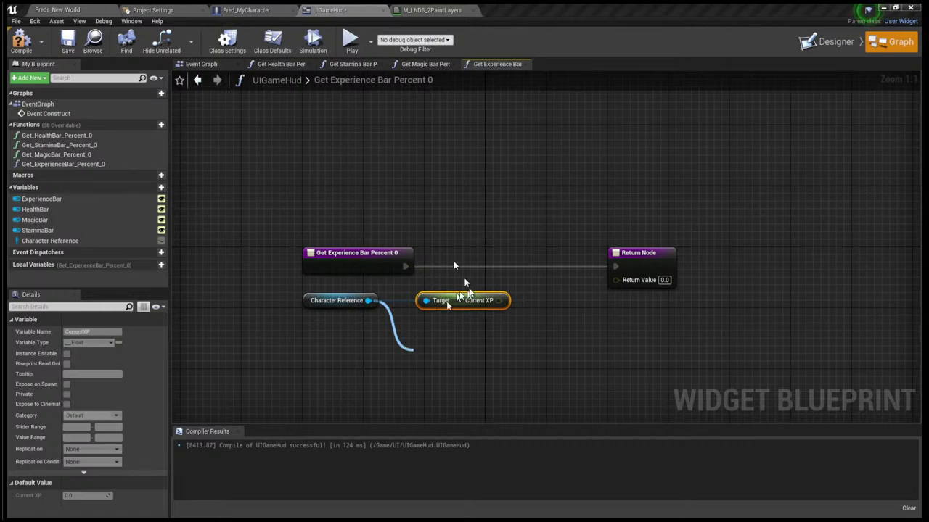
click(453, 211)
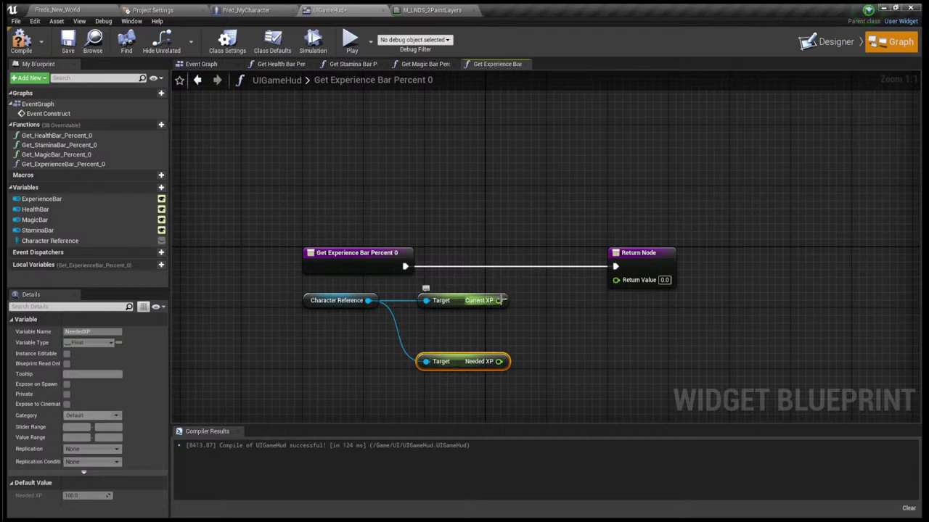
Wire Current XP ÷ Needed XP into Return Value and compile UIGameHud
drag(499, 301, 535, 311)
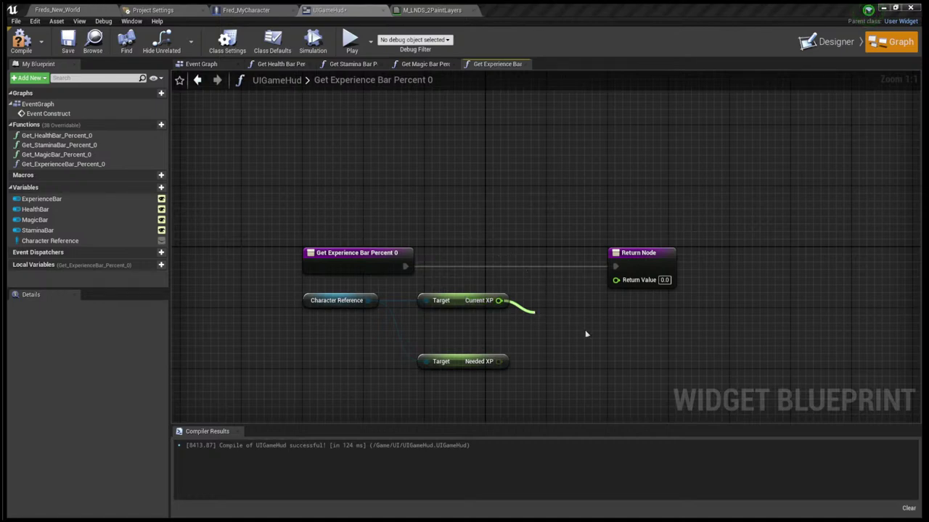
click(603, 365)
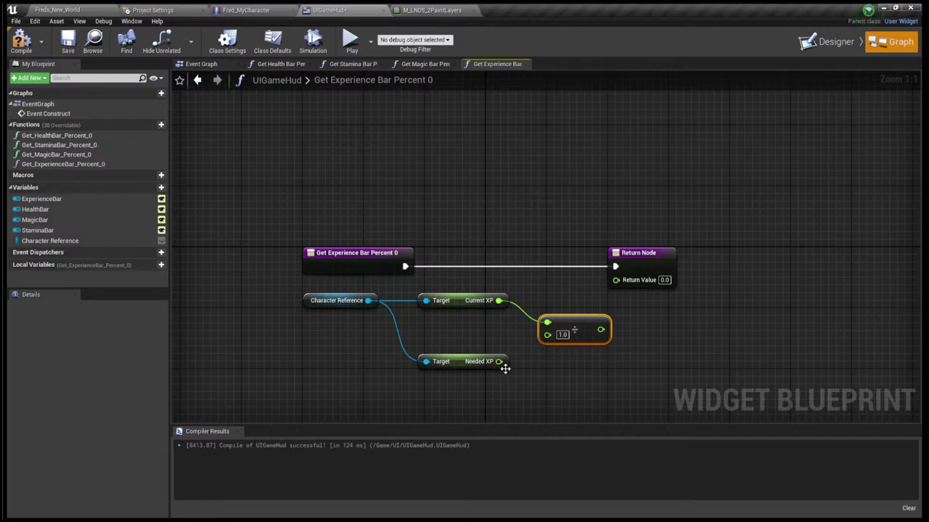
drag(499, 361, 548, 335)
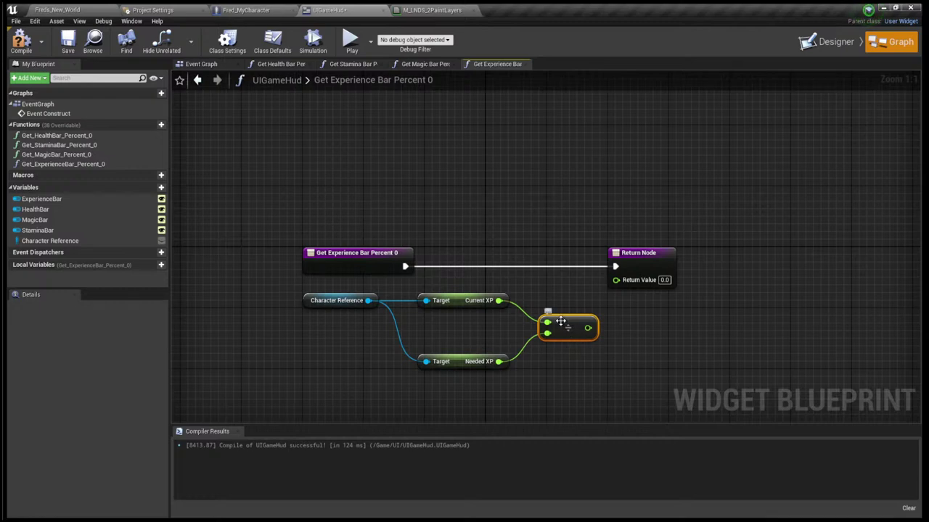
drag(588, 328, 618, 292)
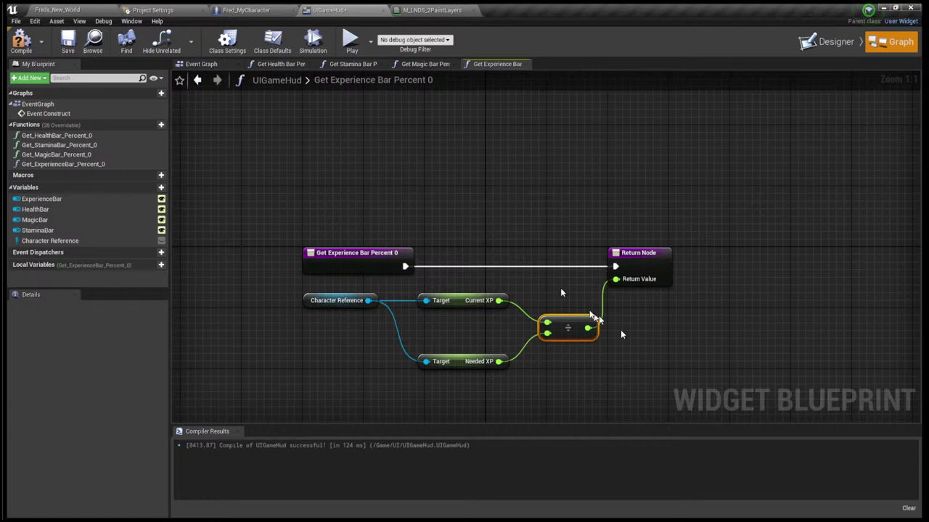
click(17, 42)
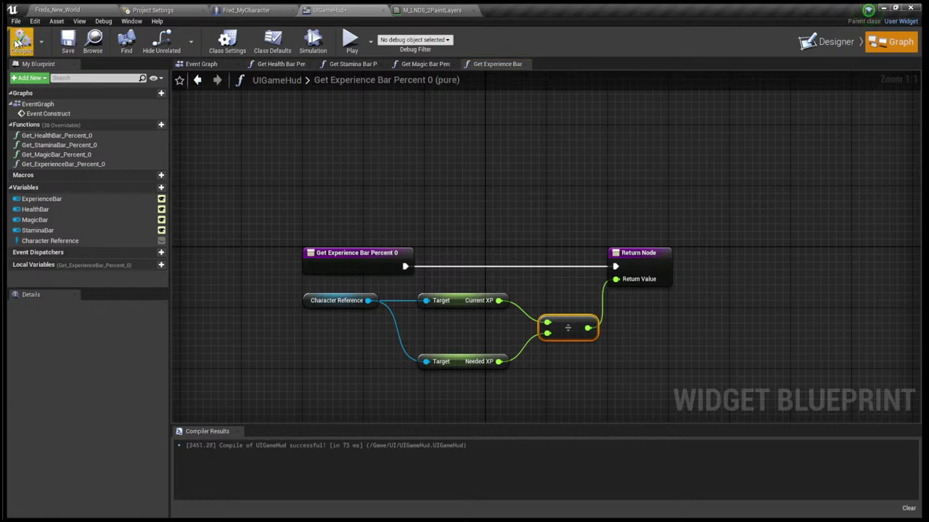
click(61, 10)
Play-test Freds_New_World, walking the character across the field to check the ExperienceBar HUD, then end the session
click(611, 53)
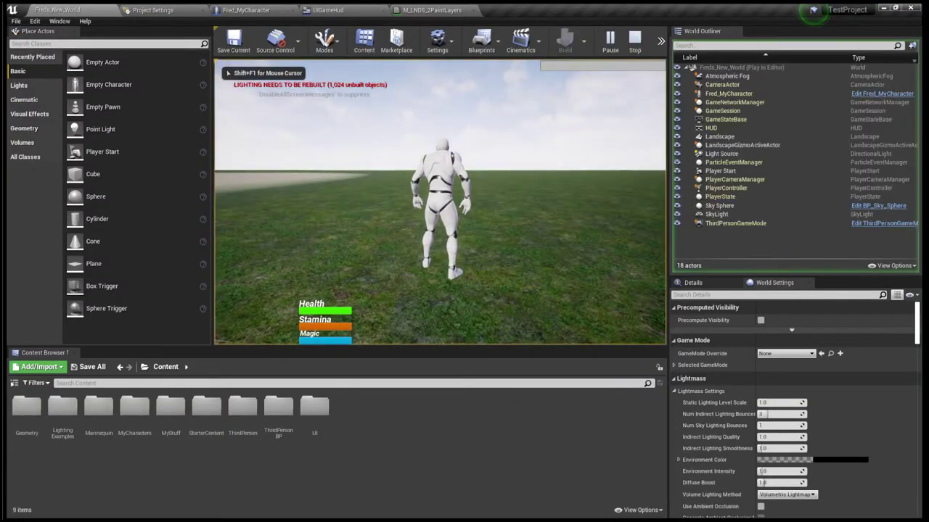
key(a)
key(w)
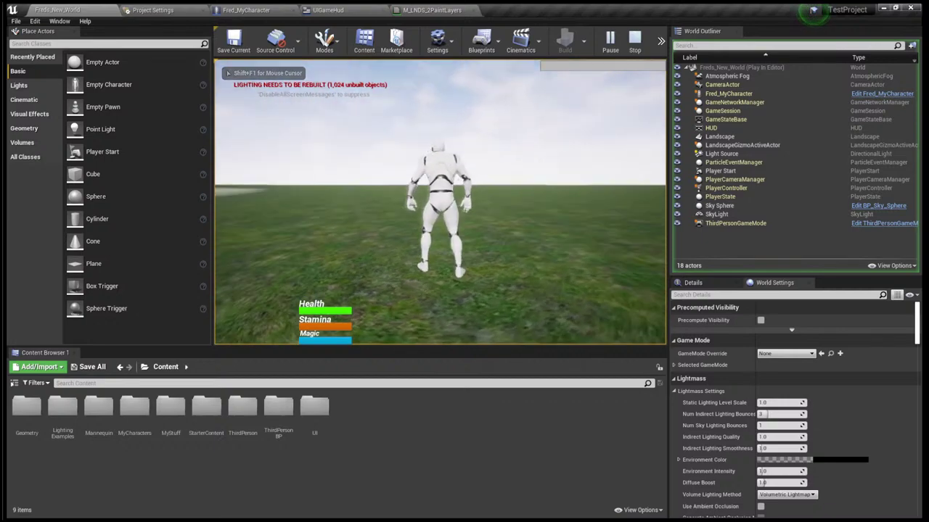
key(w)
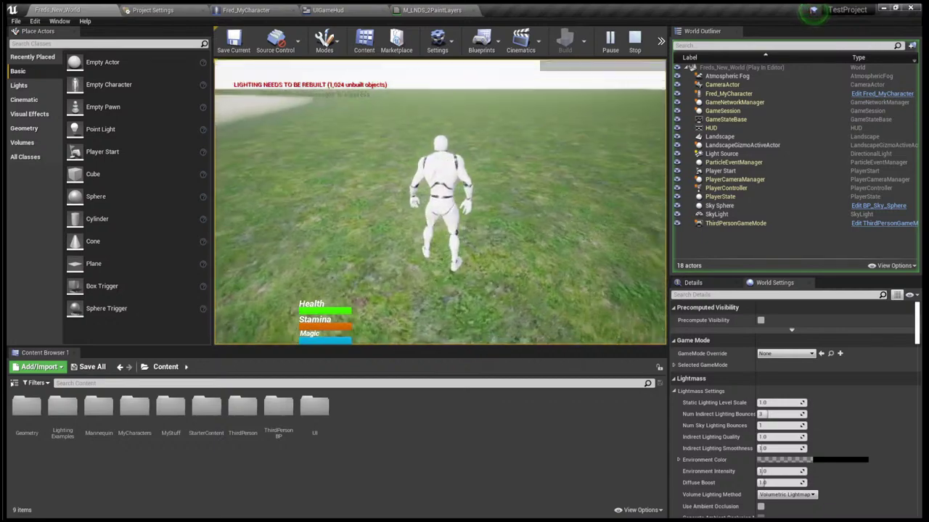
key(w)
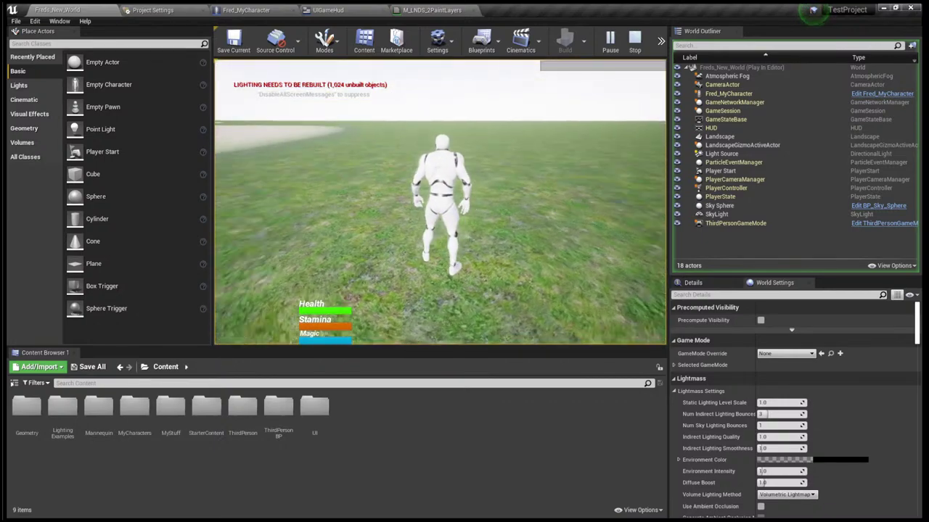
key(w)
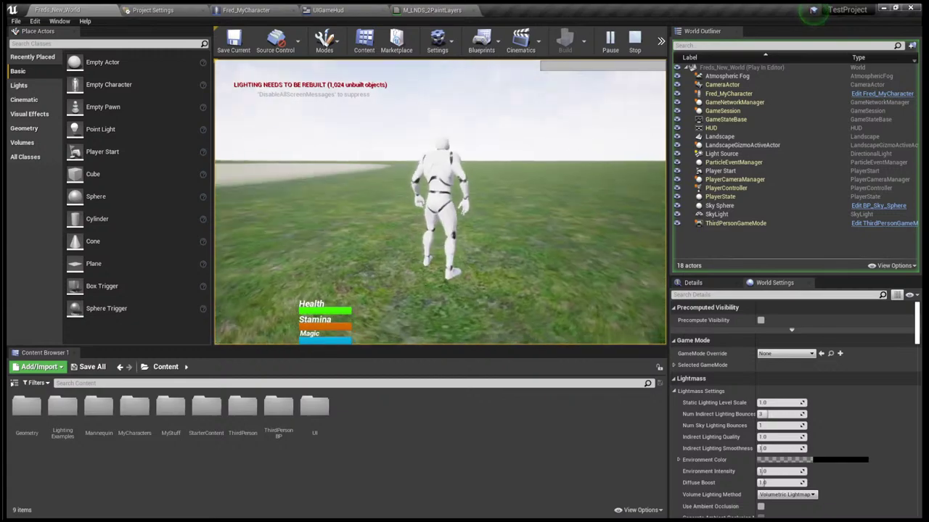
key(w)
key(w)
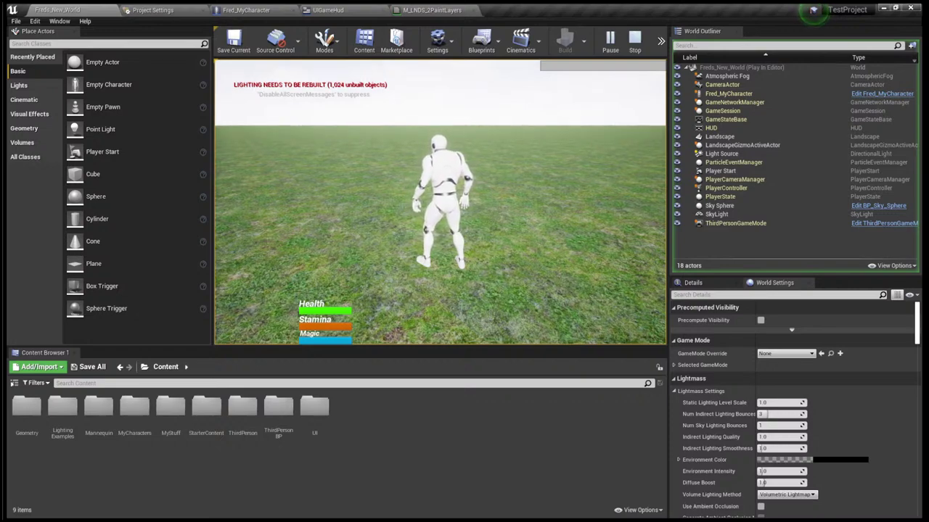
key(w)
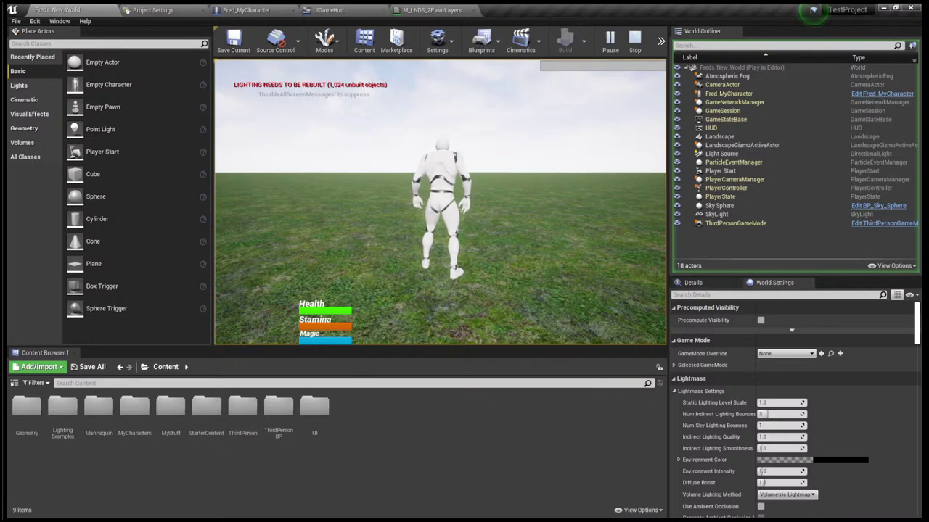
key(Escape)
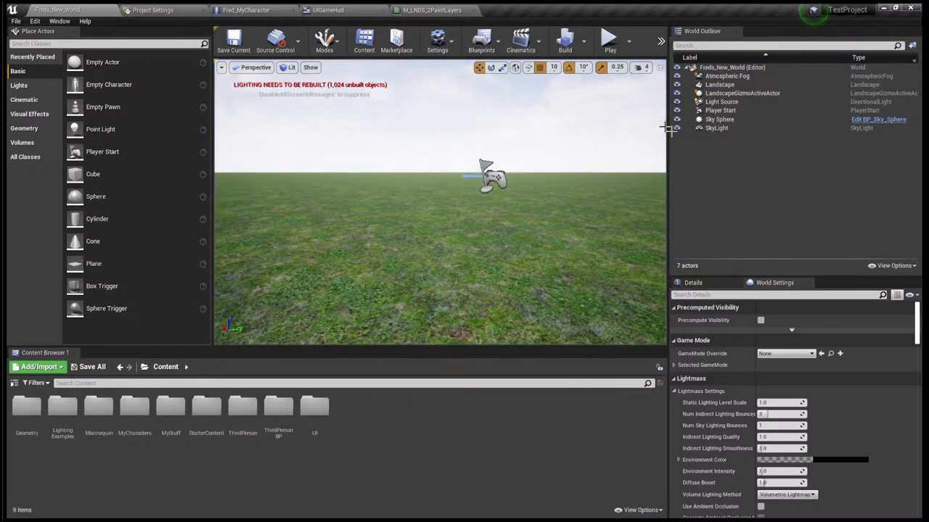